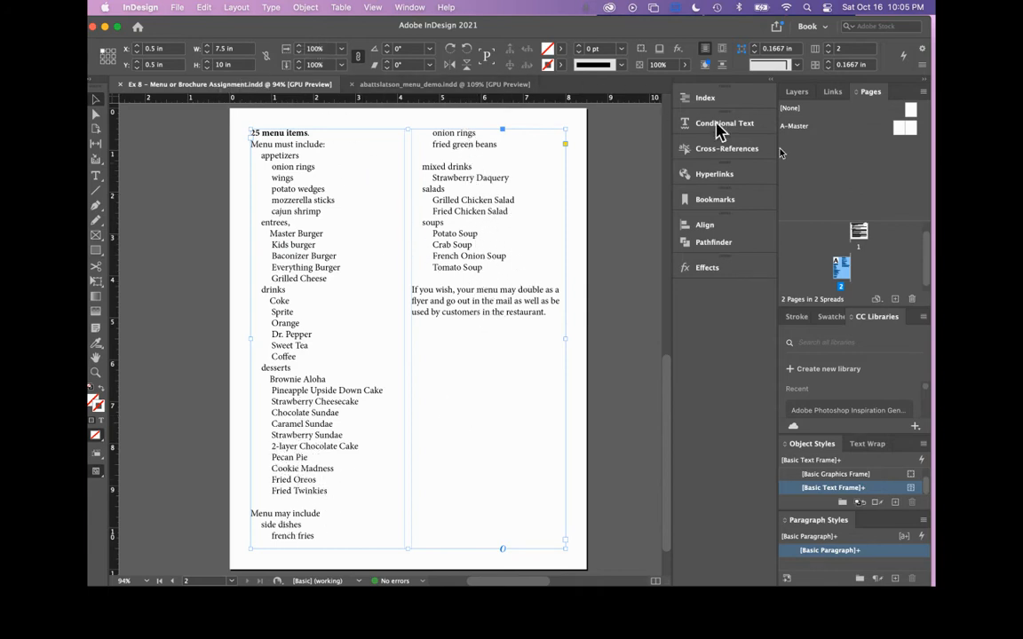
Switch to the menu demo document and bring its back and front covers into view.
left_click(450, 85)
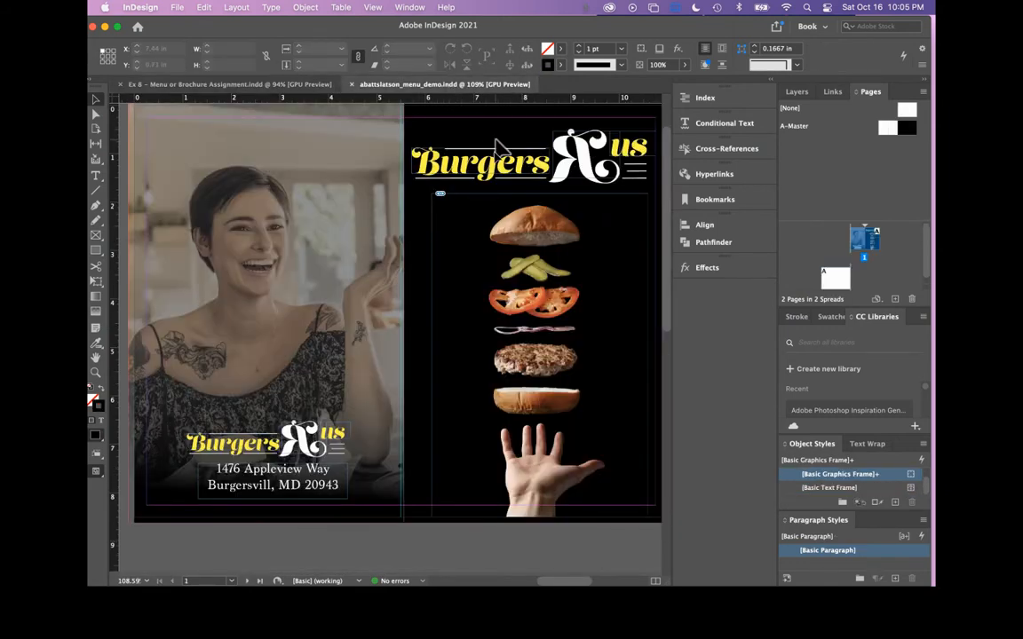
scroll(497, 149, "down", 3)
scroll(497, 149, "up", 3)
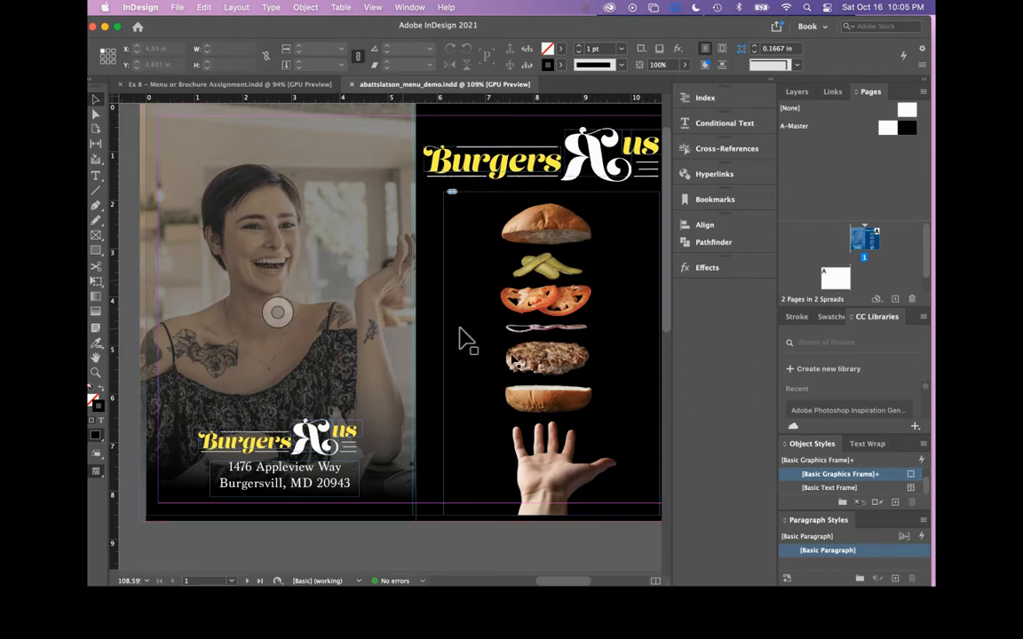
scroll(457, 240, "down", 5)
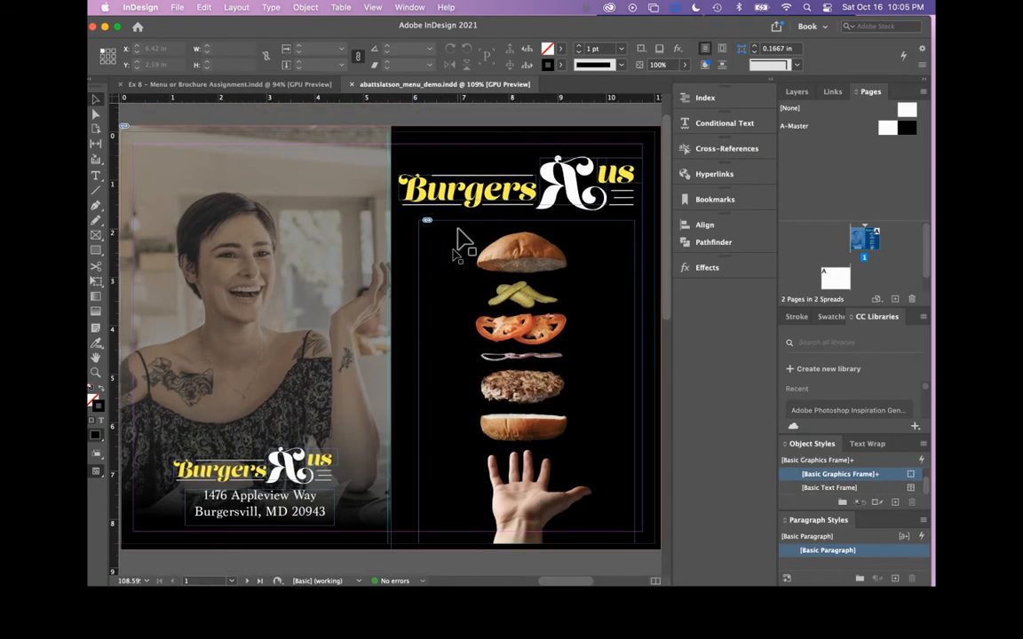
scroll(493, 234, "up", 8)
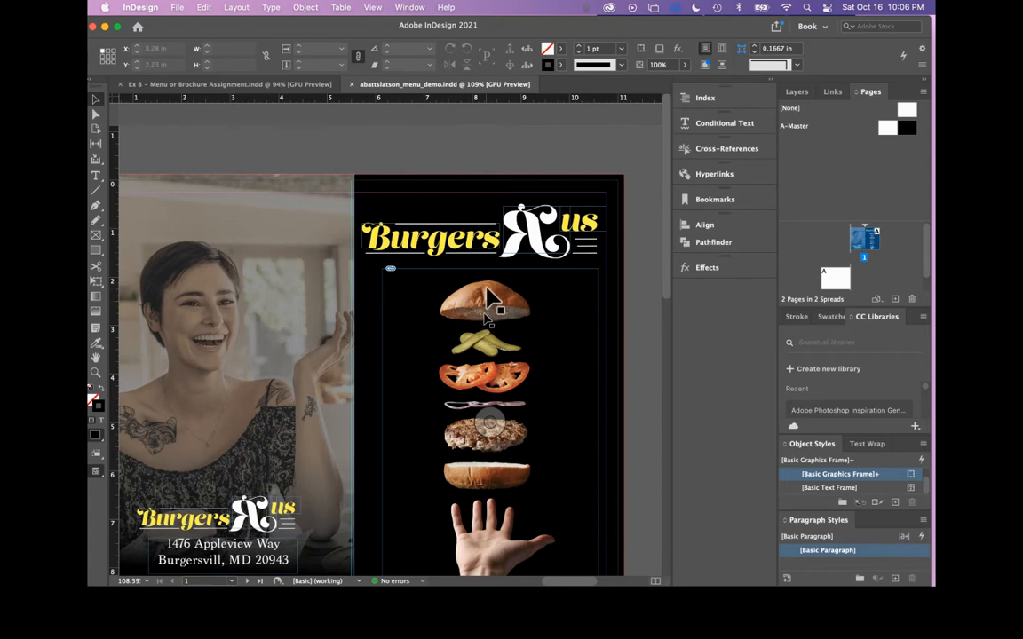
scroll(488, 302, "down", 1)
scroll(486, 290, "down", 2)
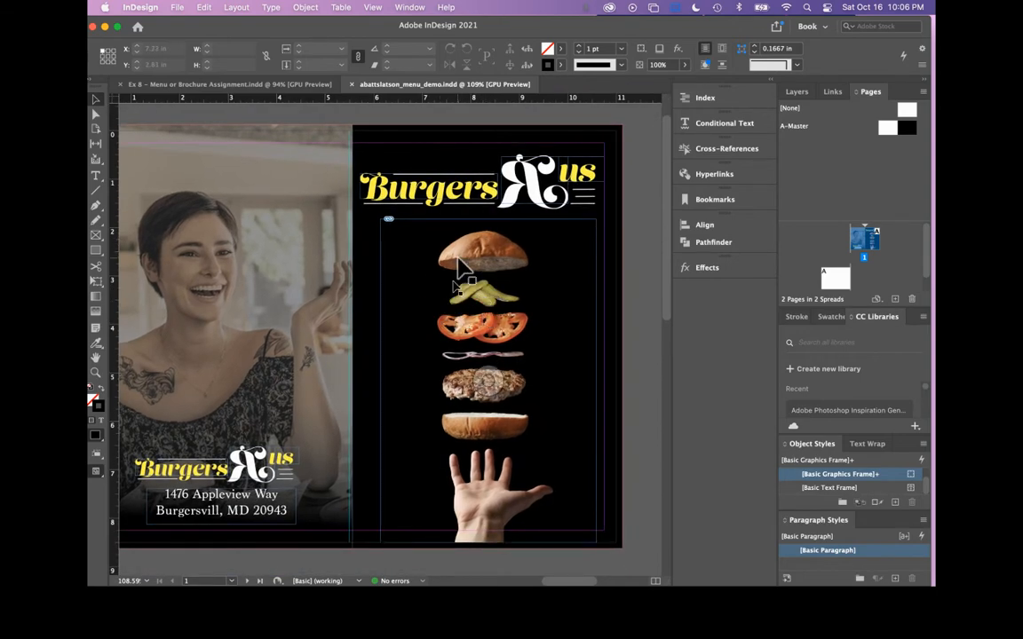
Select the deconstructed burger image on the front cover and start relinking it to another file.
left_click(460, 266)
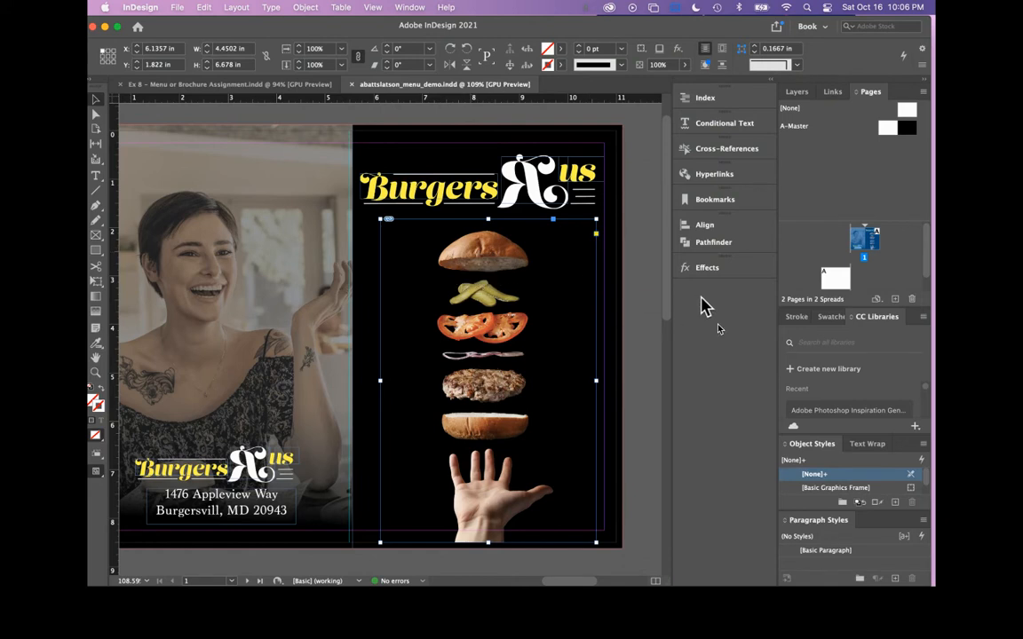
left_click(833, 93)
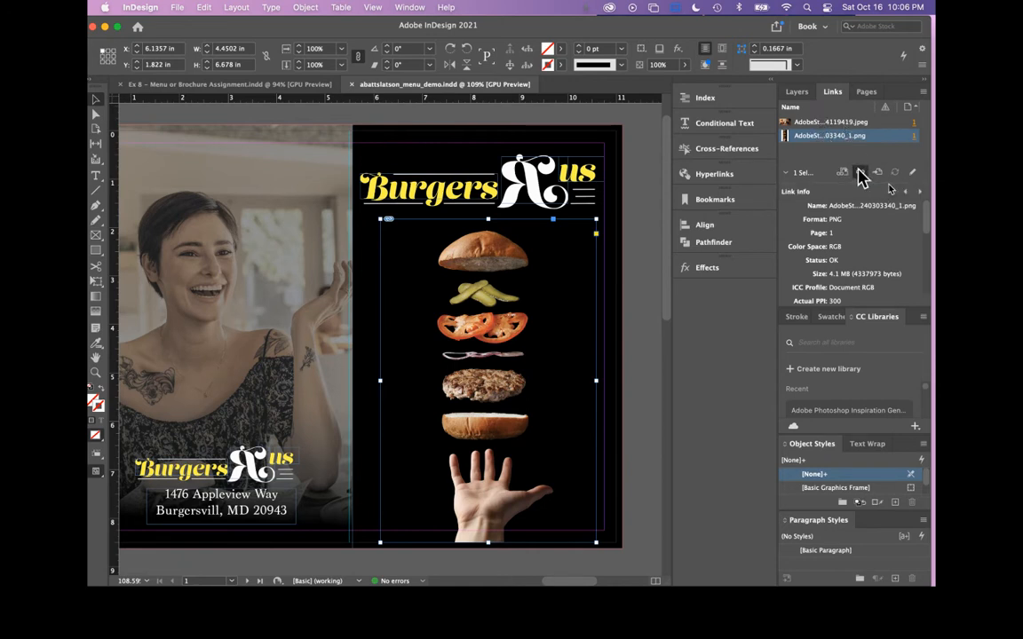
left_click(859, 172)
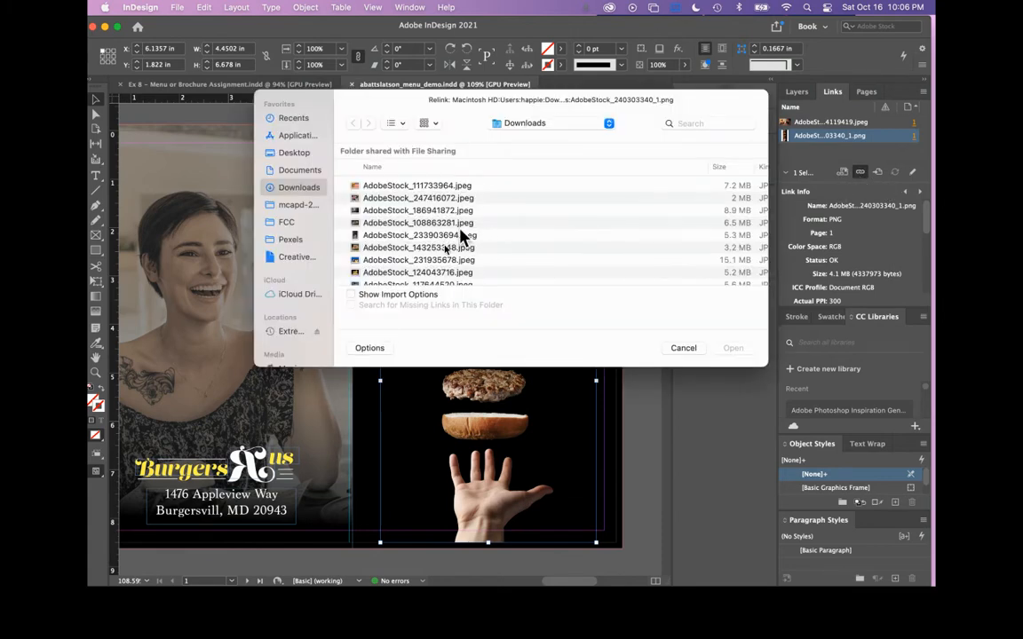
Preview the burger photos in the Downloads folder and relink the front cover image to AdobeStock_261065895.jpeg.
left_click(410, 187)
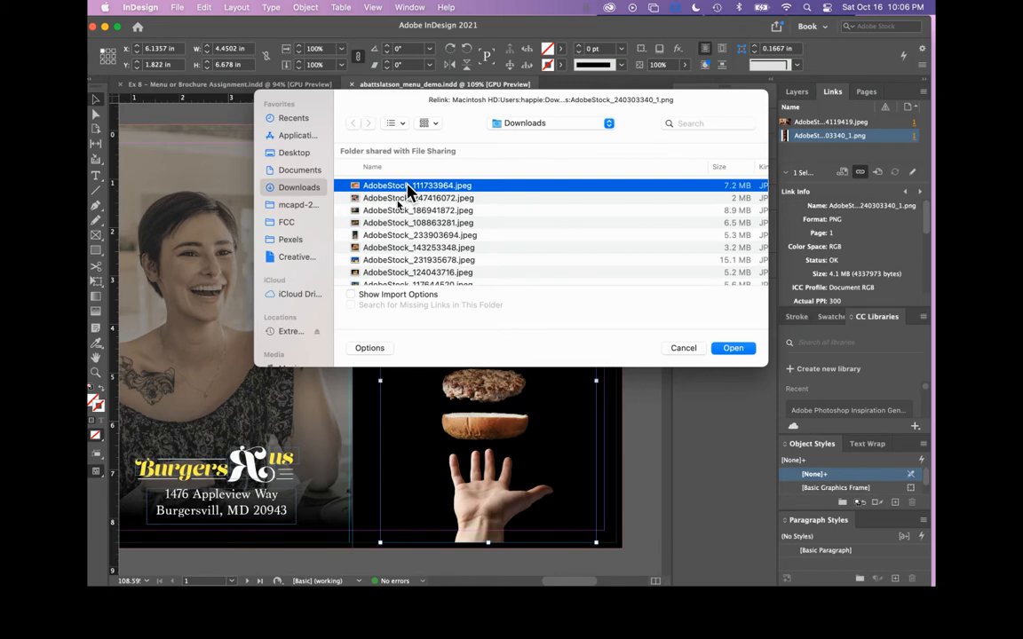
key("space")
key("Down")
key("Down")
key("Down")
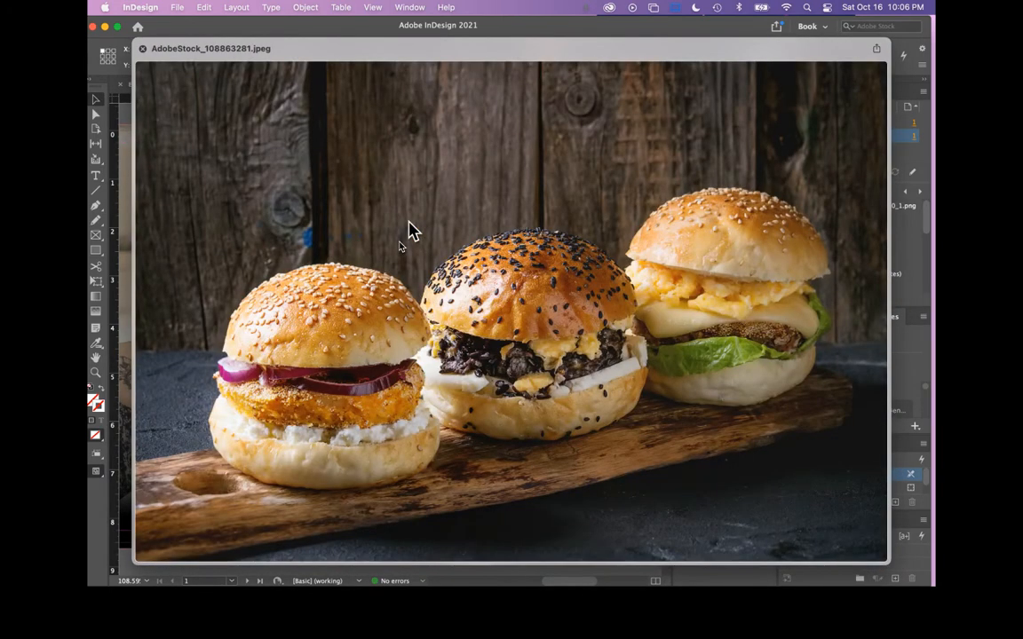
key("Down")
key("Down")
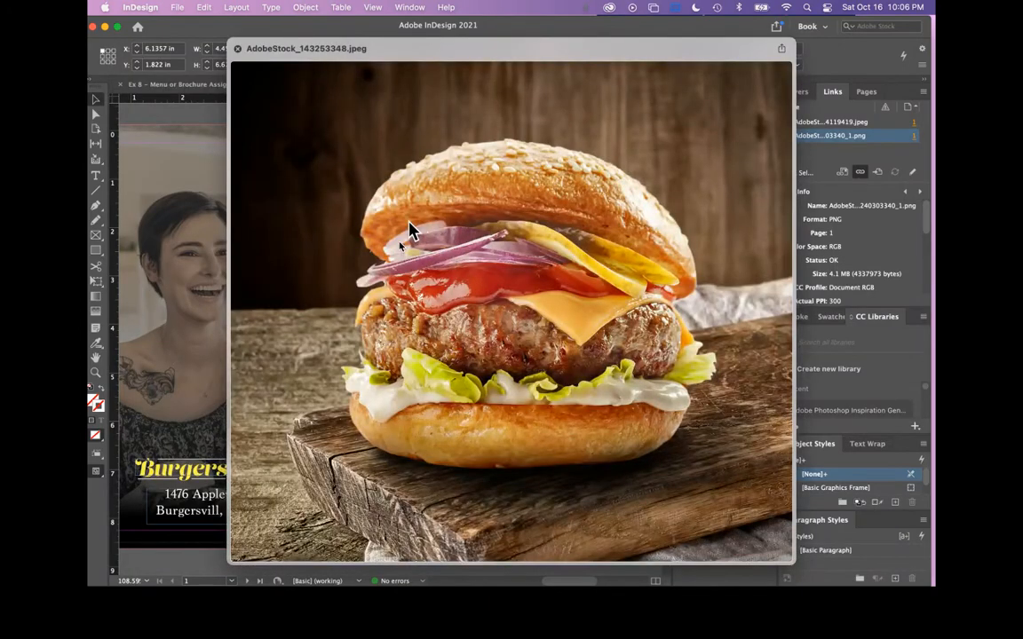
key("Down")
key("Down")
key("Down")
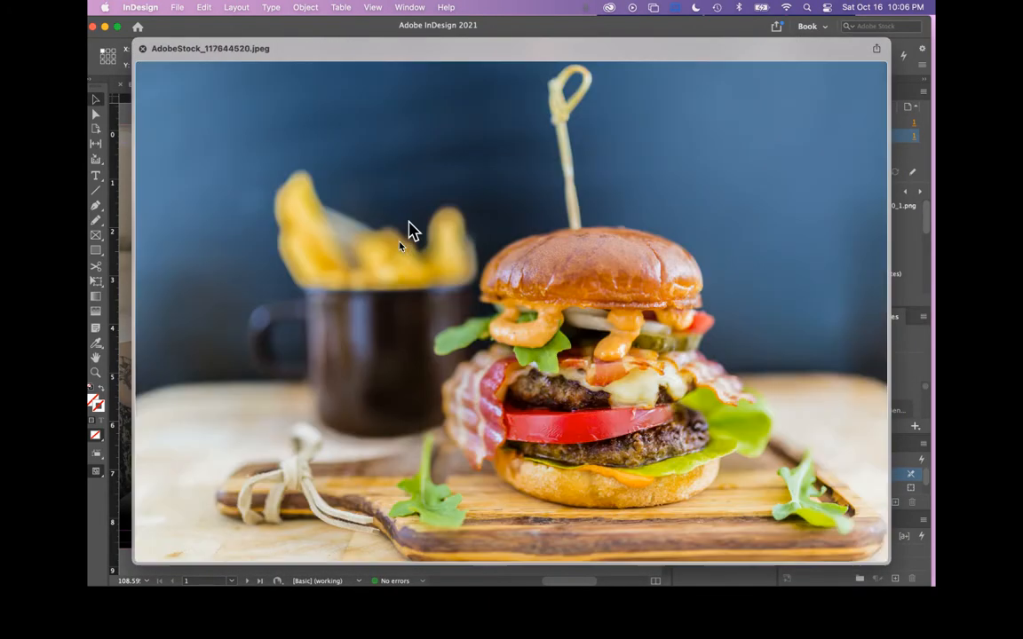
key("Down")
key("Down")
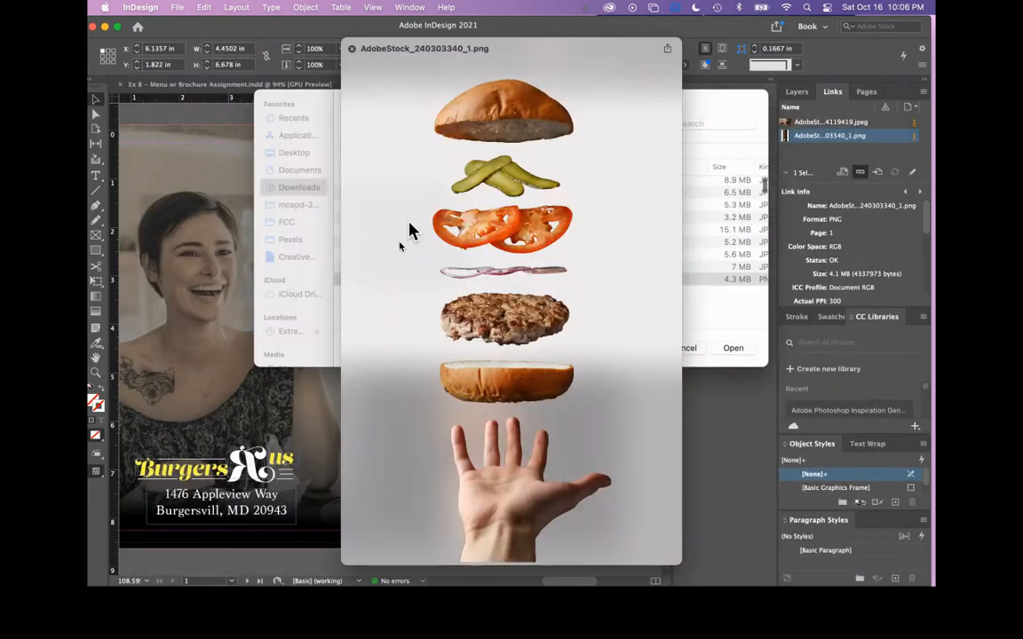
key("Down")
key("Down")
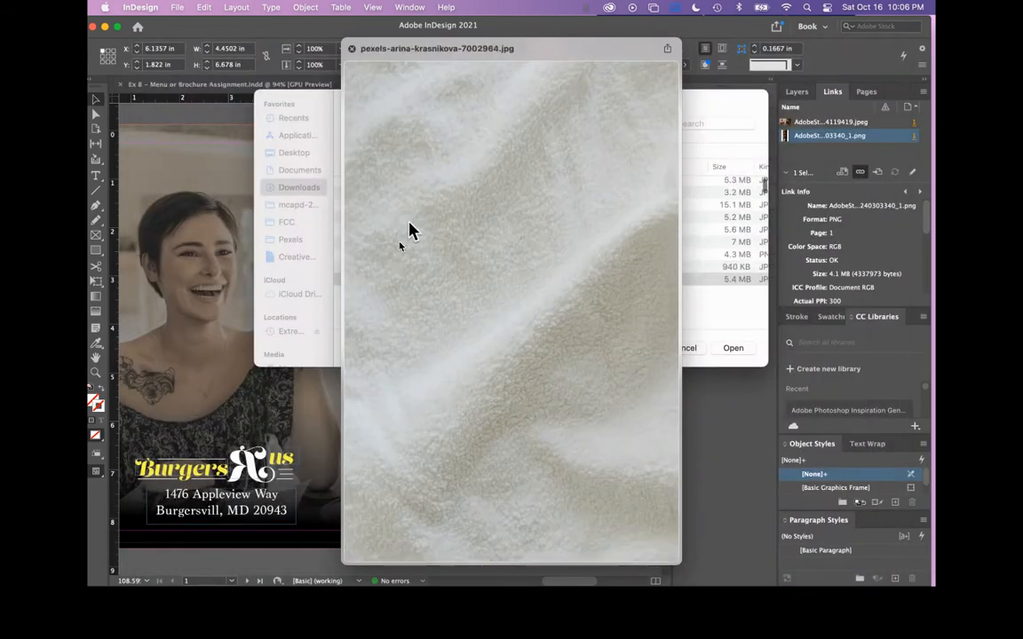
key("Down")
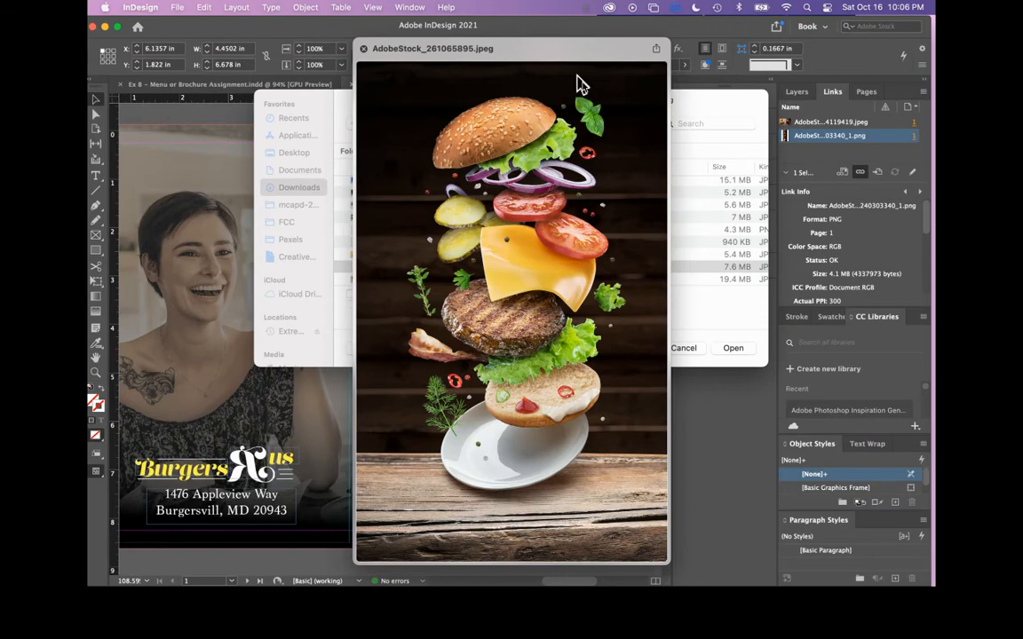
left_click(363, 48)
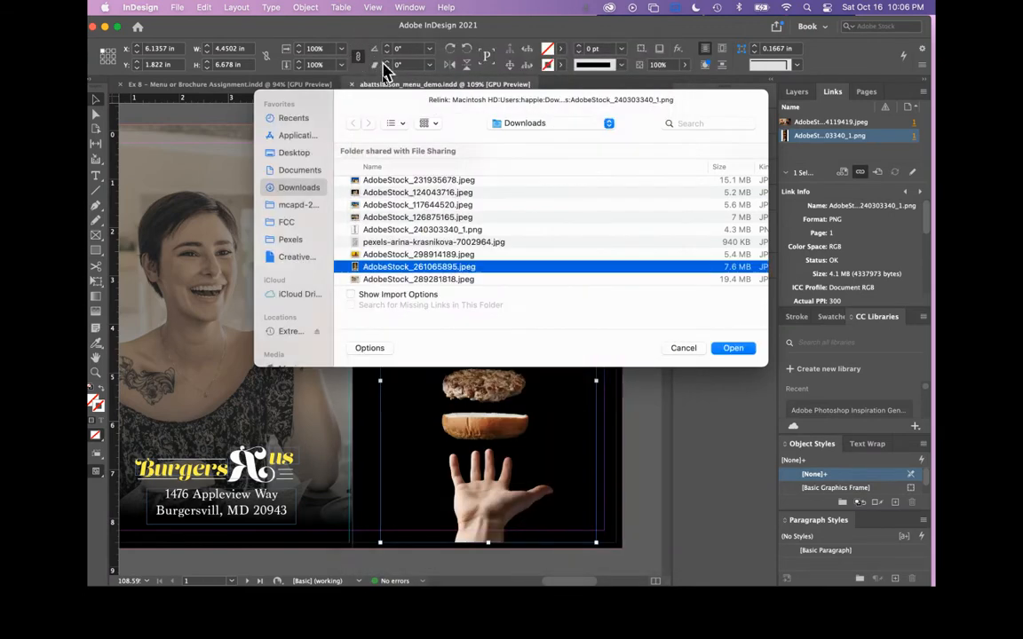
double_click(365, 267)
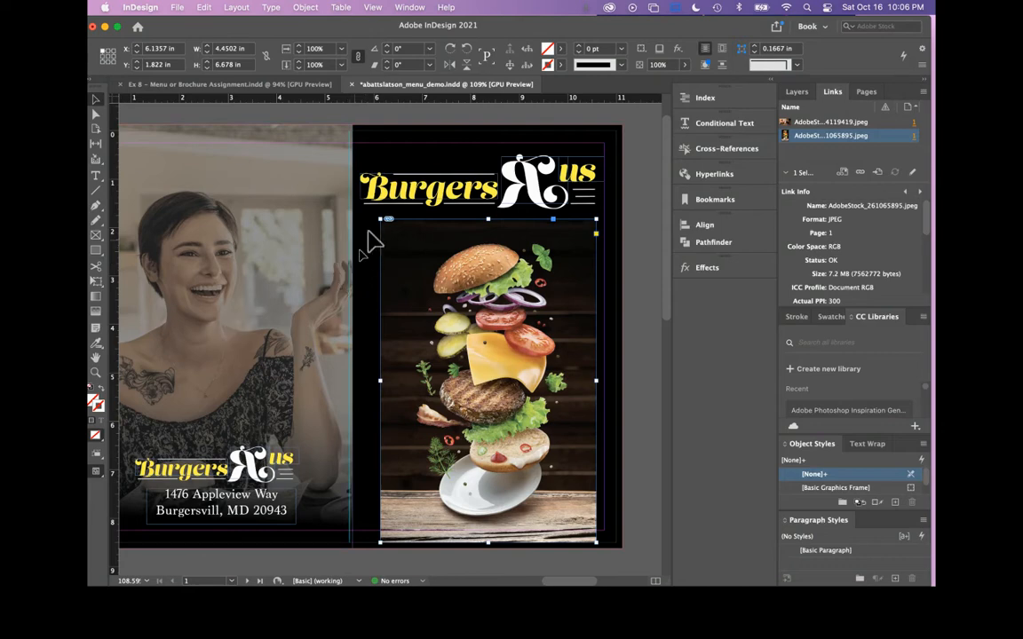
Widen the burger photo's frame from the spine to the outer bleed, 5.5625 in wide, and raise its top edge for a 6.73 in height.
left_click_drag(379, 379, 354, 380)
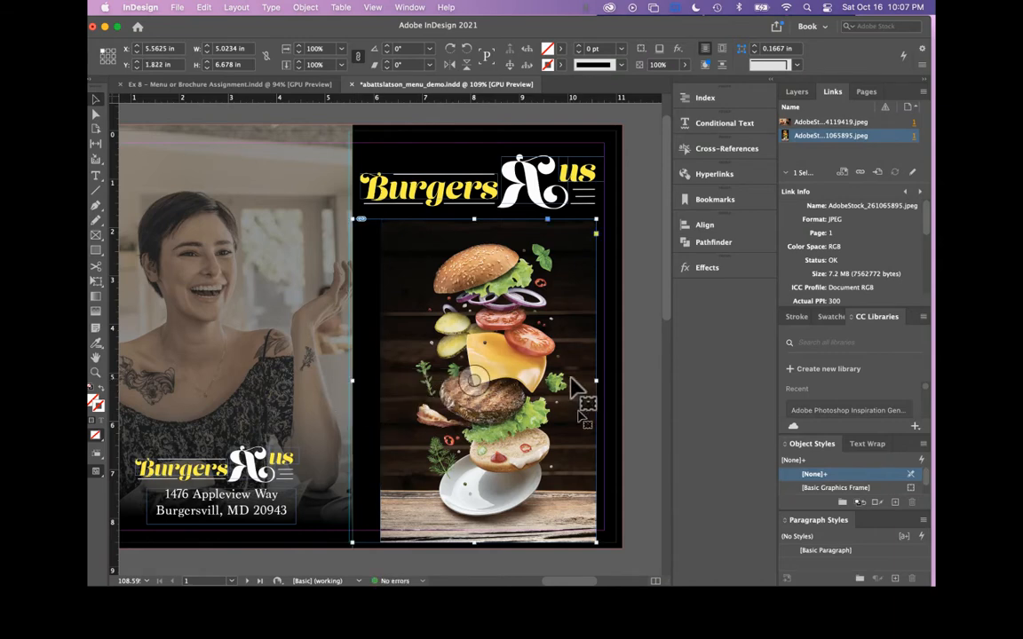
left_click_drag(597, 381, 621, 381)
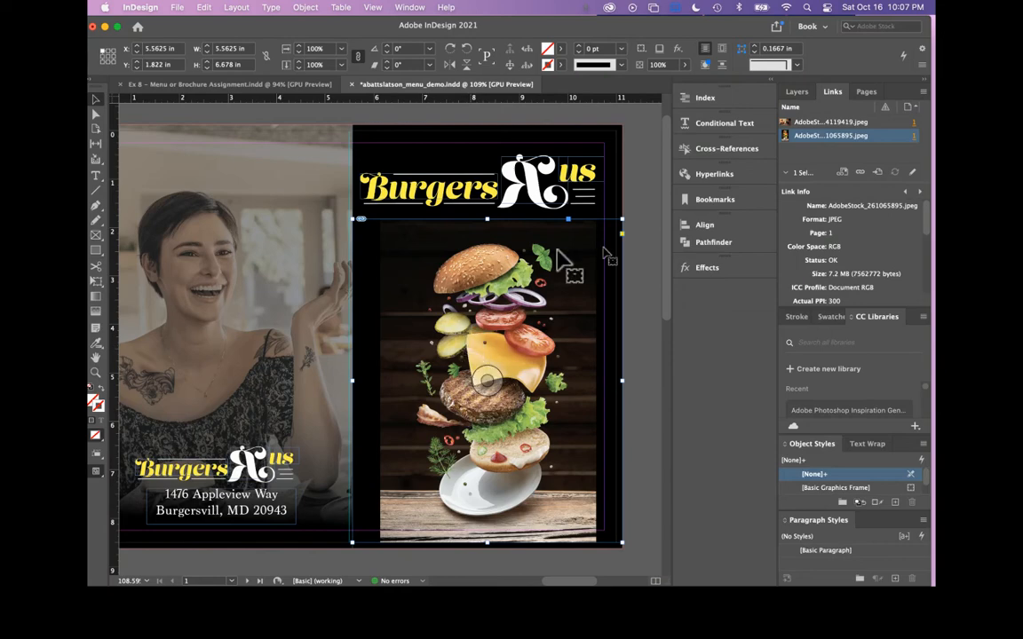
left_click(655, 200)
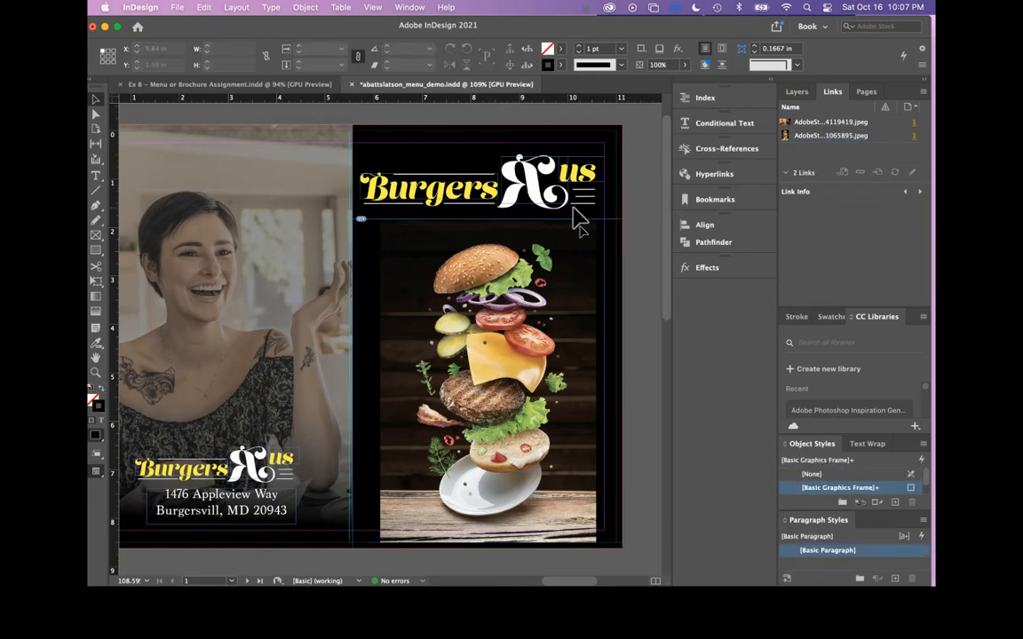
key("w")
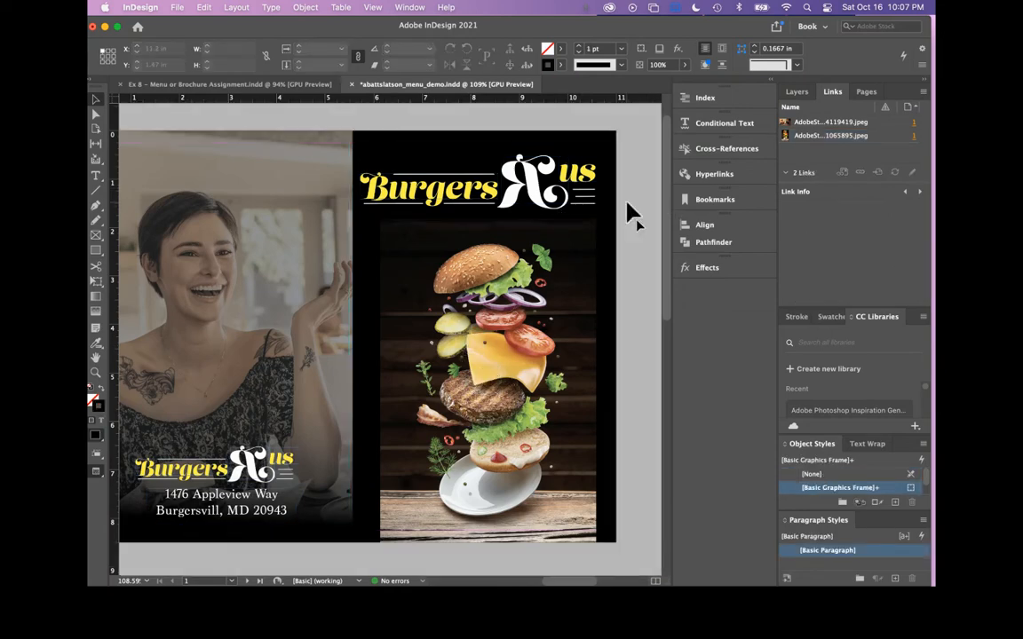
key("w")
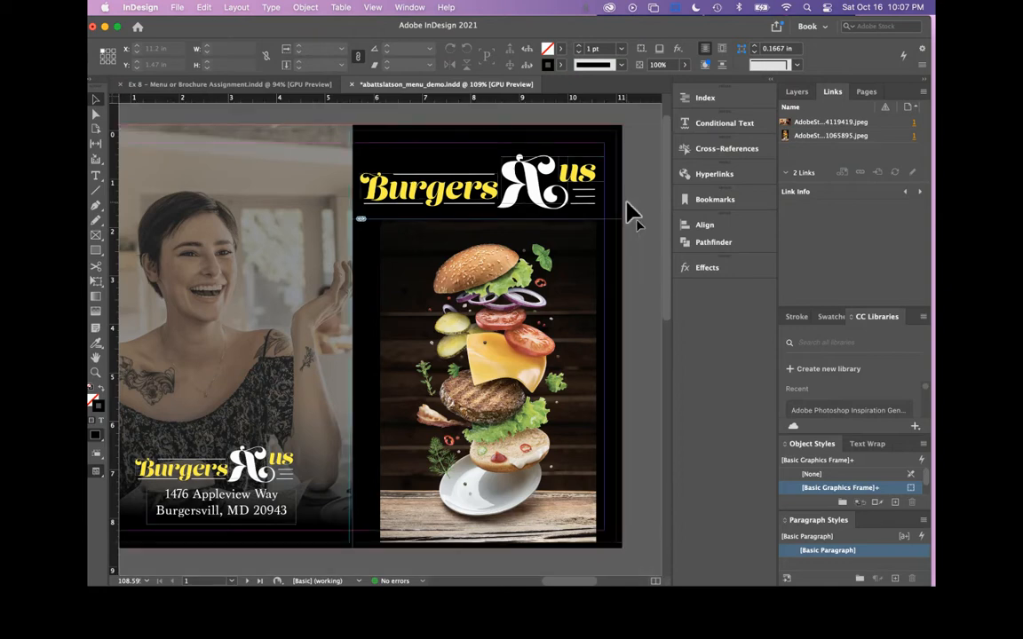
left_click(470, 273)
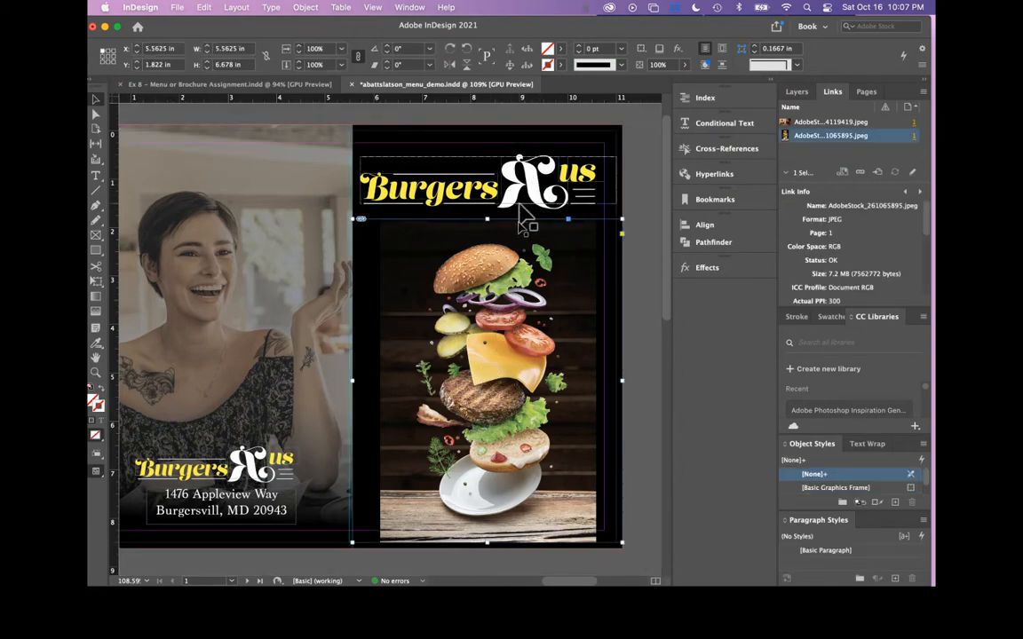
left_click_drag(486, 218, 487, 216)
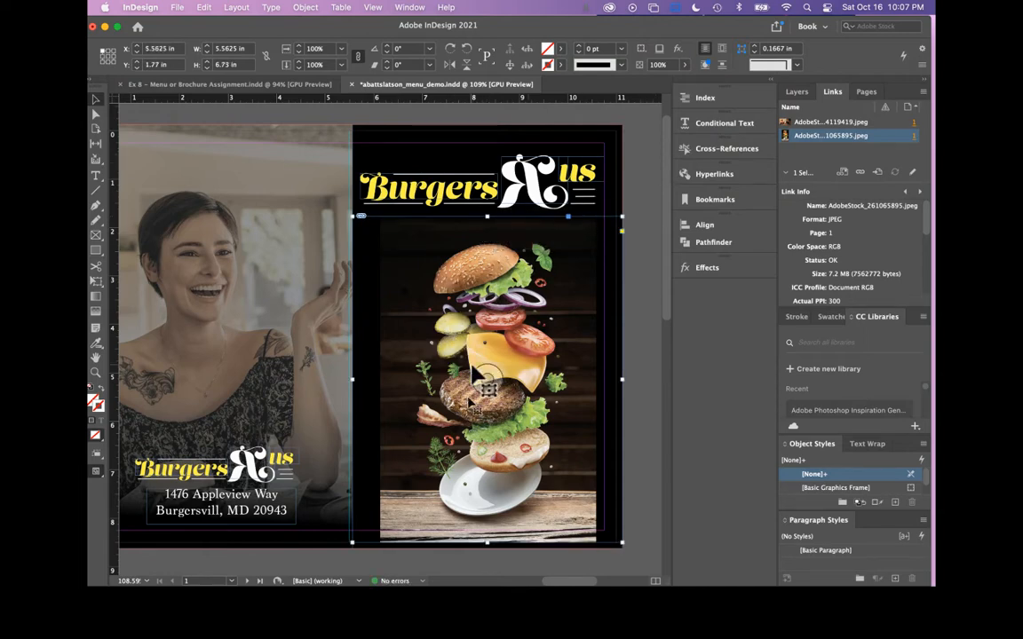
Scale the burger photo inside its frame proportionally to about 46%, 5.6 in wide, so it fills the frame's width.
left_click(487, 379)
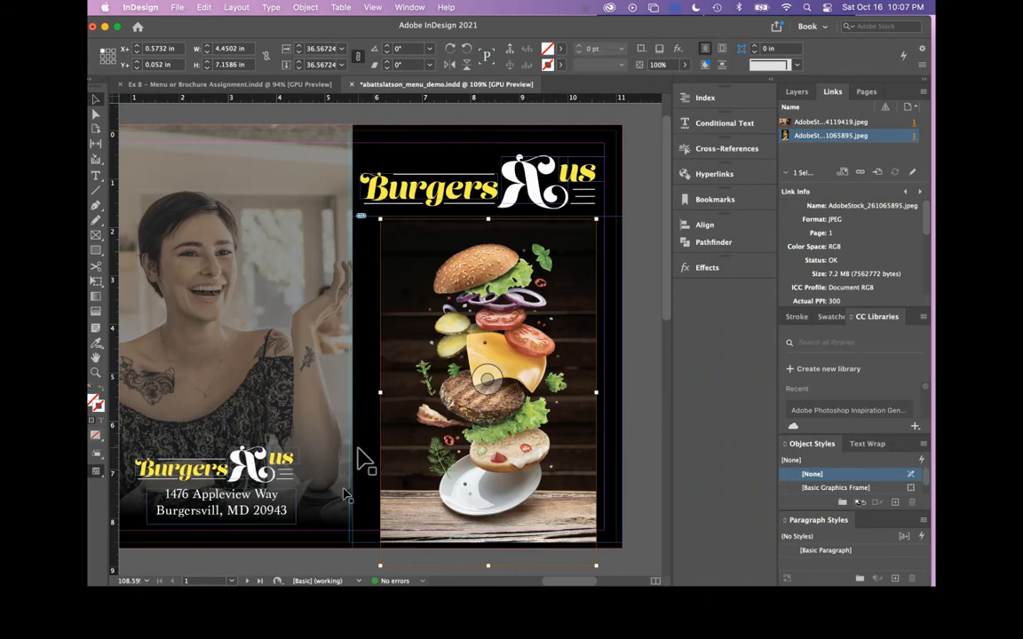
left_click_drag(380, 565, 349, 536)
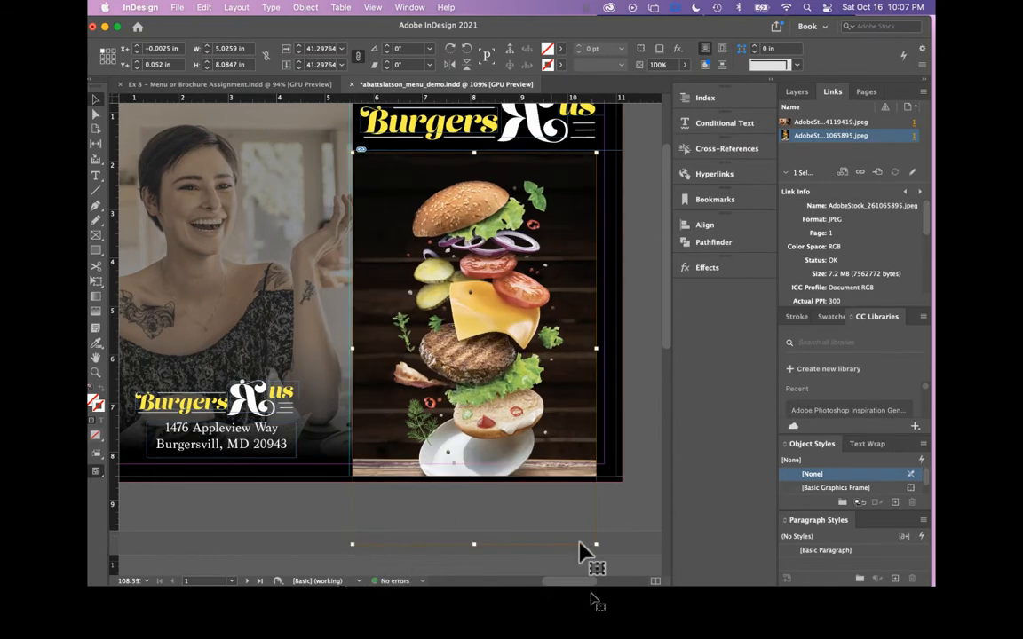
left_click_drag(596, 543, 624, 568)
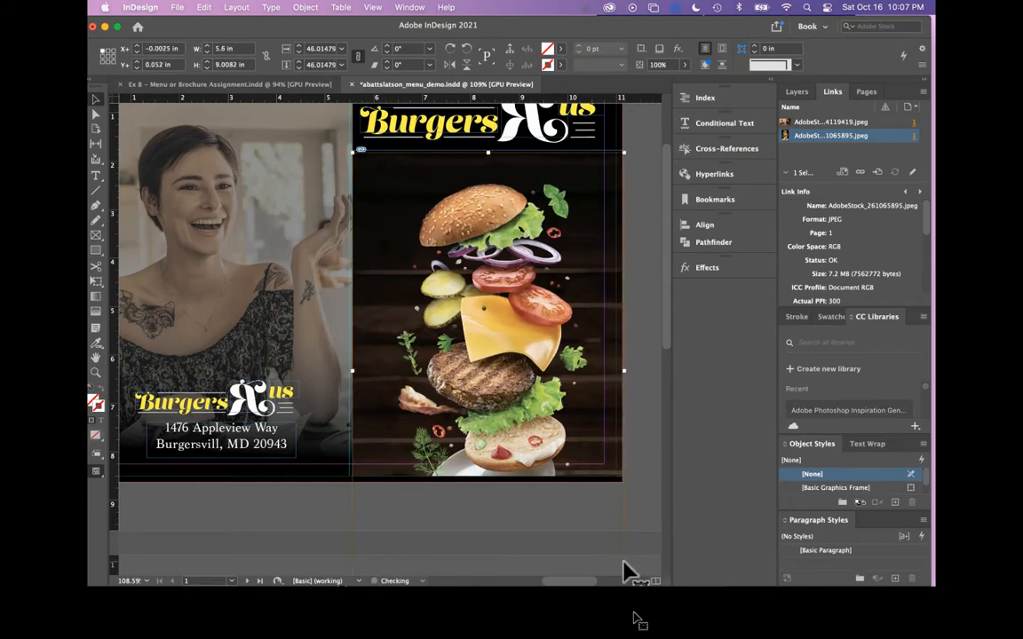
Nudge the burger photo up inside its frame to a vertical offset of about -0.61 in.
key("Up")
key("Up")
key("Up")
key("Up")
key("Up")
key("Up")
key("Up")
key("Up")
key("Up")
key("Up")
key("Up")
key("Up")
key("Up")
key("Up")
key("Up")
key("Up")
key("Up")
key("Up")
key("Up")
key("Up")
key("Up")
key("Up")
key("Up")
key("Up")
key("Up")
key("Up")
key("Up")
key("Up")
key("Up")
key("Up")
key("Up")
key("Up")
key("Up")
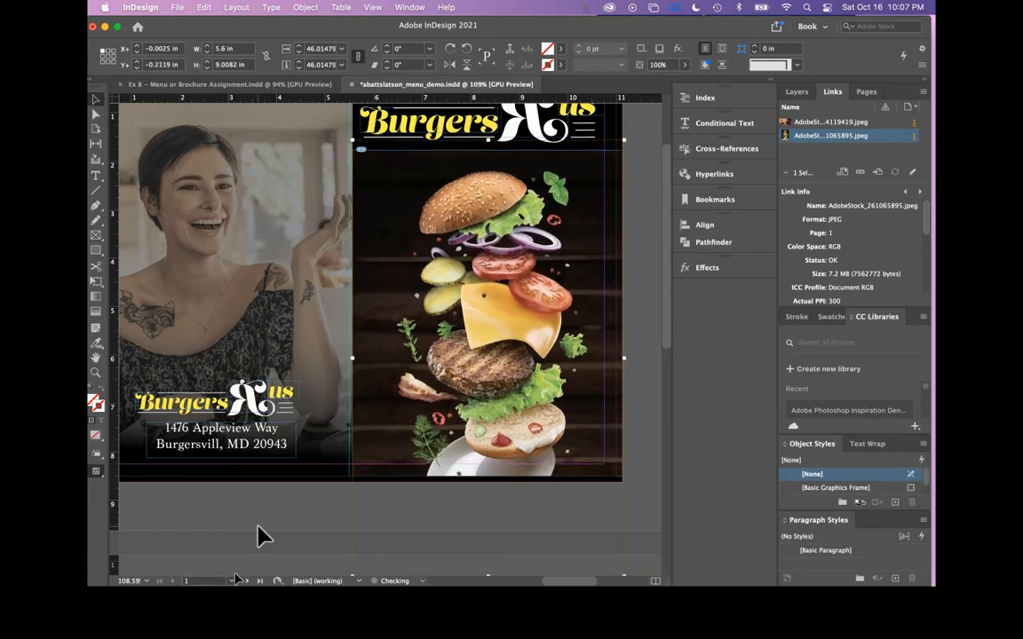
key("Up")
key("Up")
key("Up")
key("Up")
key("Up")
key("Up")
key("Up")
key("Up")
key("Up")
key("Up")
key("Up")
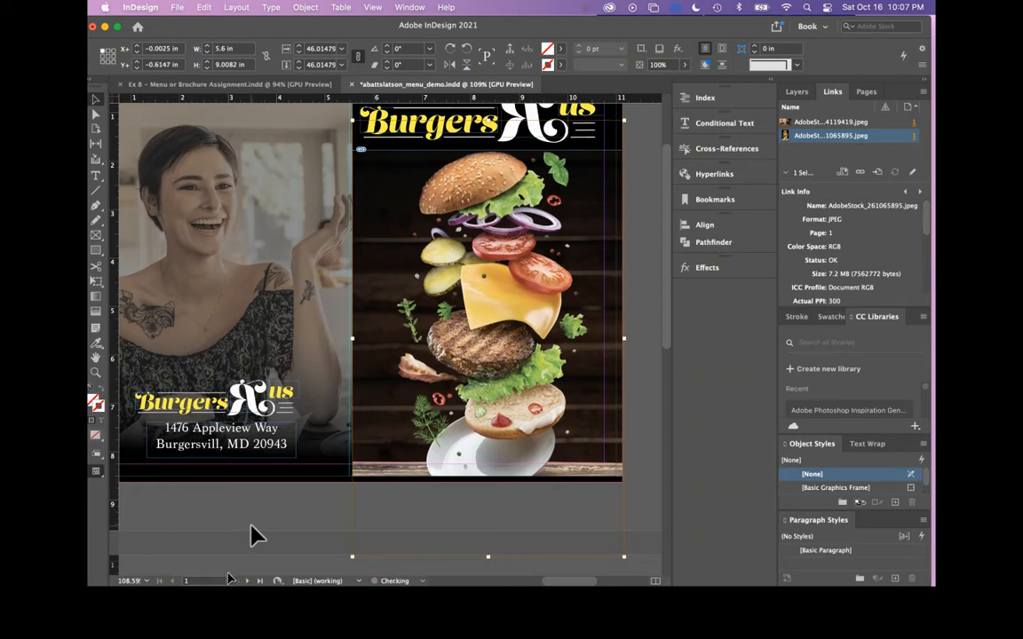
Deselect the photo, show the covers in Preview mode without guides, and save the document.
left_click(250, 536)
scroll(251, 536, "up", 5)
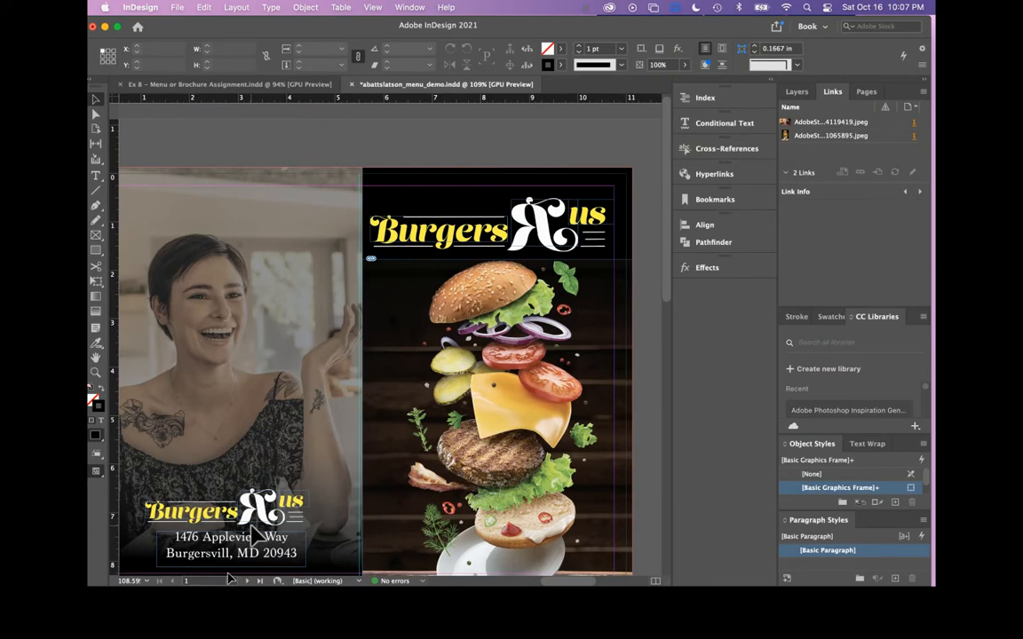
key("w")
scroll(348, 476, "down", 2)
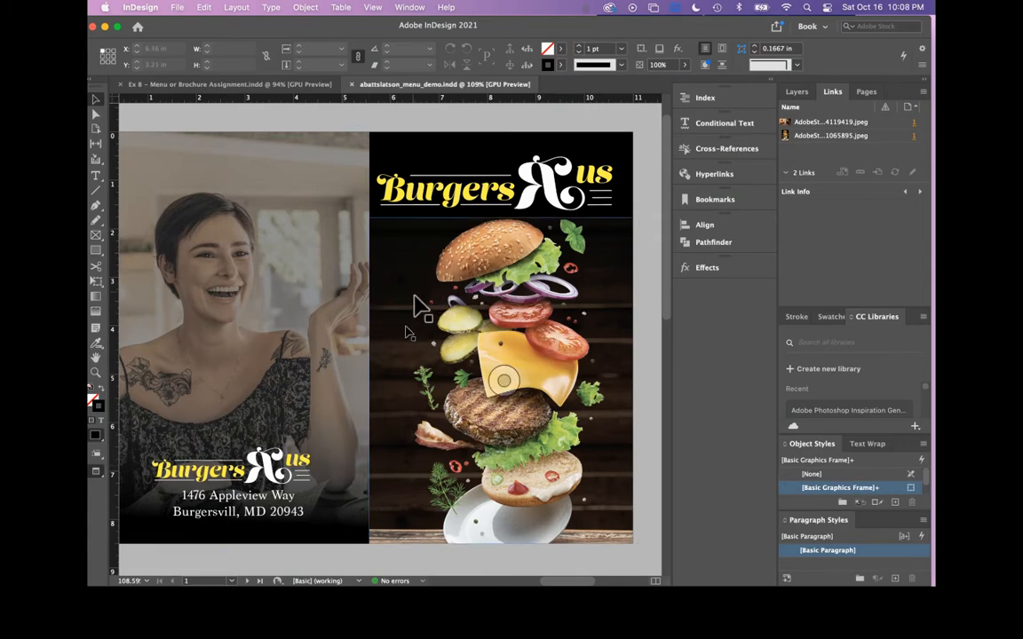
scroll(483, 337, "down", 1)
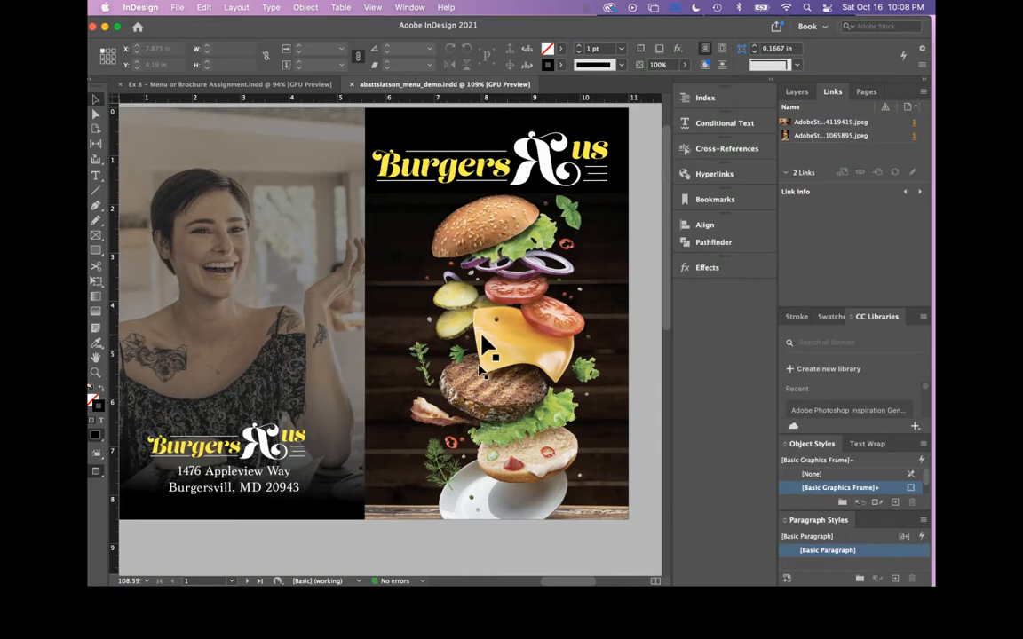
Nudge the burger photo down inside its frame to a vertical offset of about -0.38 in.
scroll(496, 327, "up", 1)
left_click(498, 346)
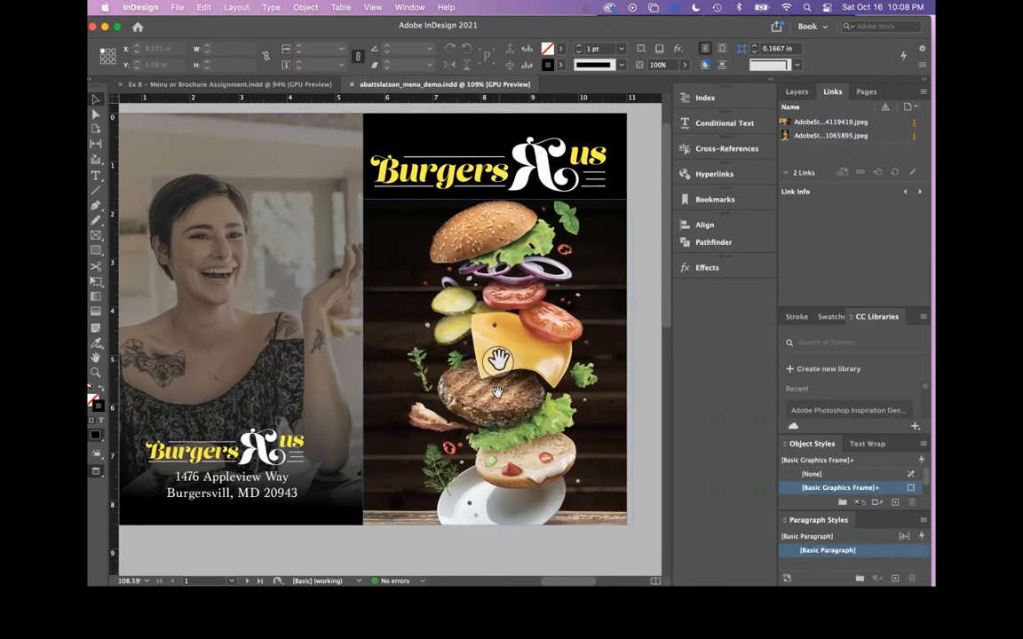
left_click(497, 360)
key("Down")
key("Down")
key("Down")
key("Down")
key("Down")
key("Down")
key("Down")
key("Down")
key("Down")
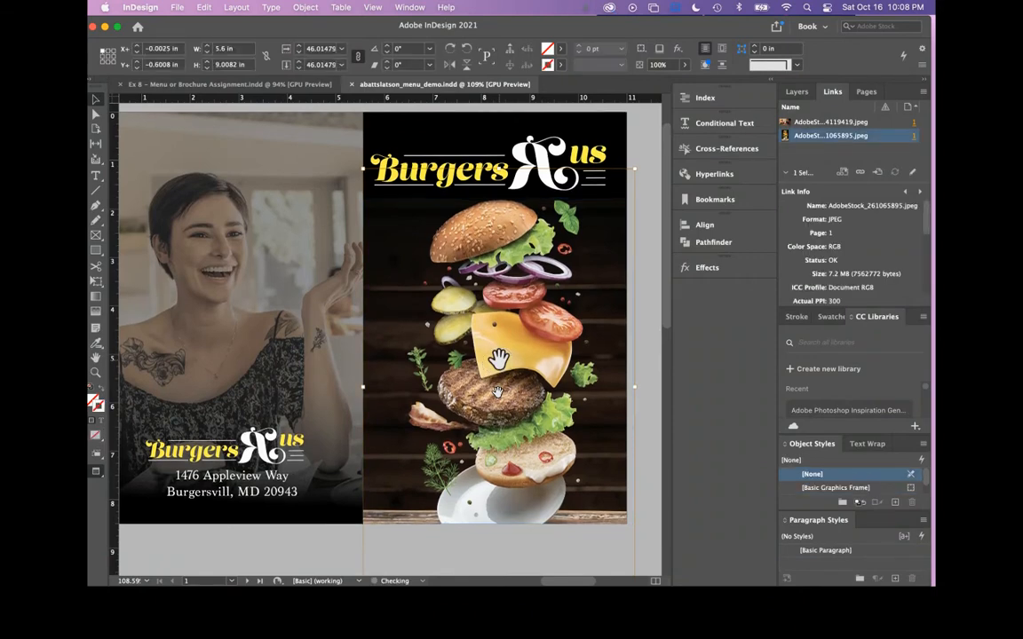
key("Down")
key("Down")
key("Down")
key("Down")
key("Down")
key("Down")
key("Down")
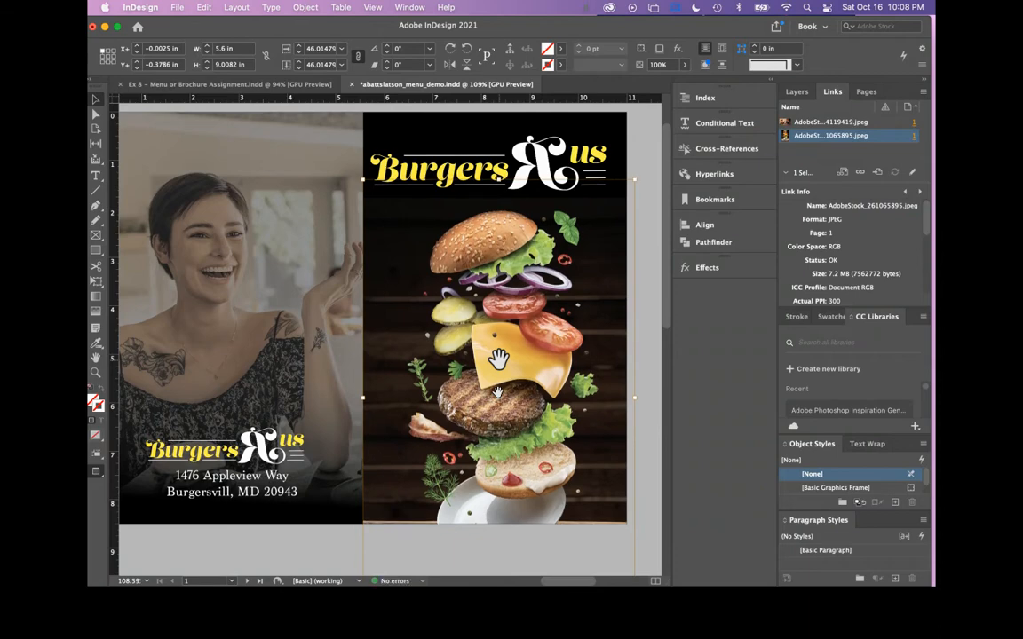
Nudge the burger photo up inside its frame to a vertical offset of about -0.45 in, and deselect it.
key("Up")
key("Up")
key("Up")
key("Up")
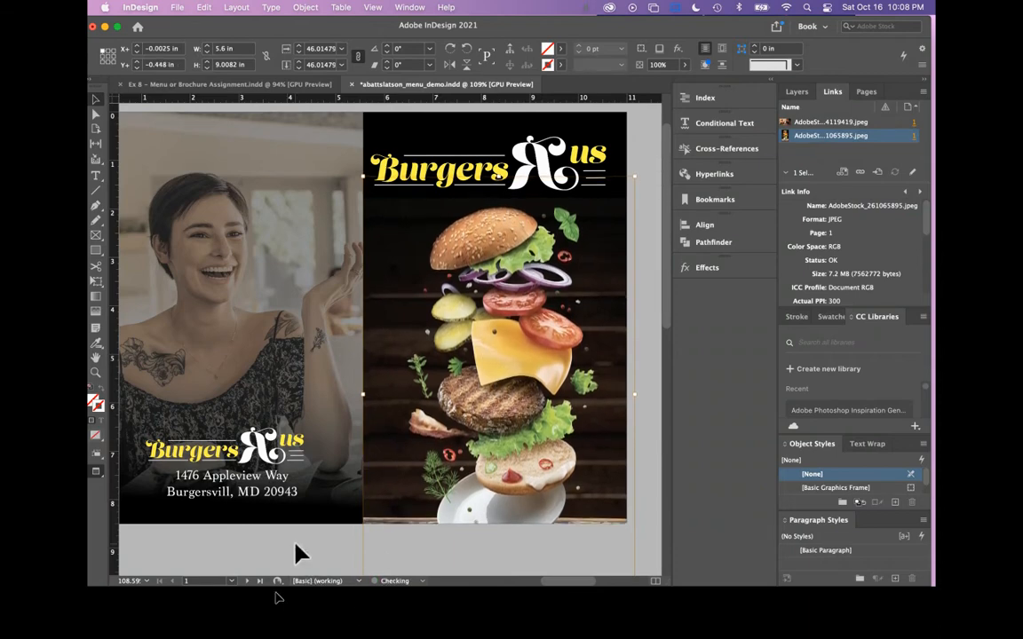
left_click(295, 553)
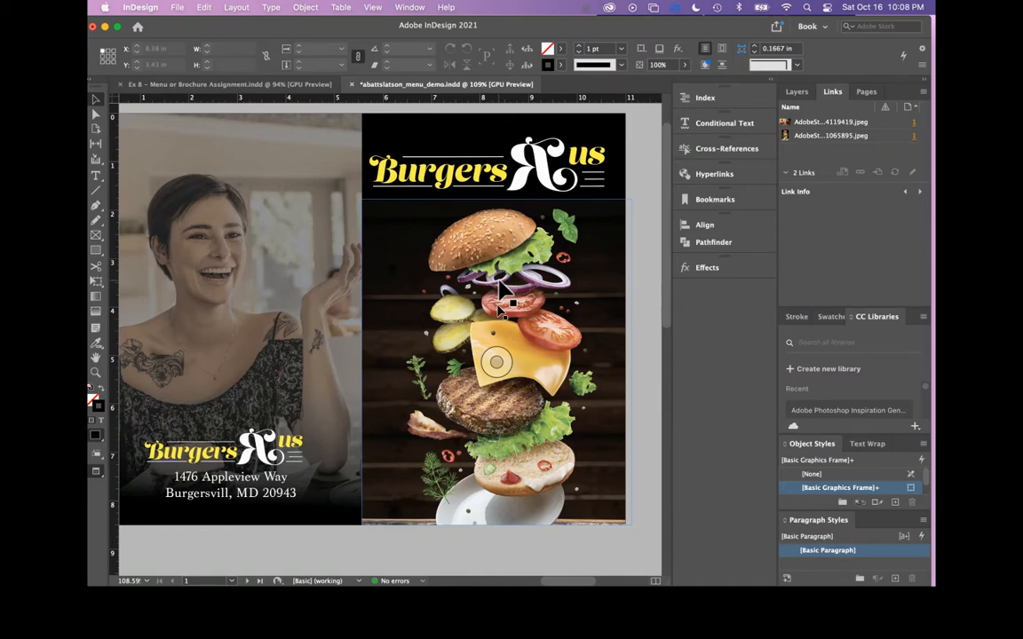
left_click(645, 169)
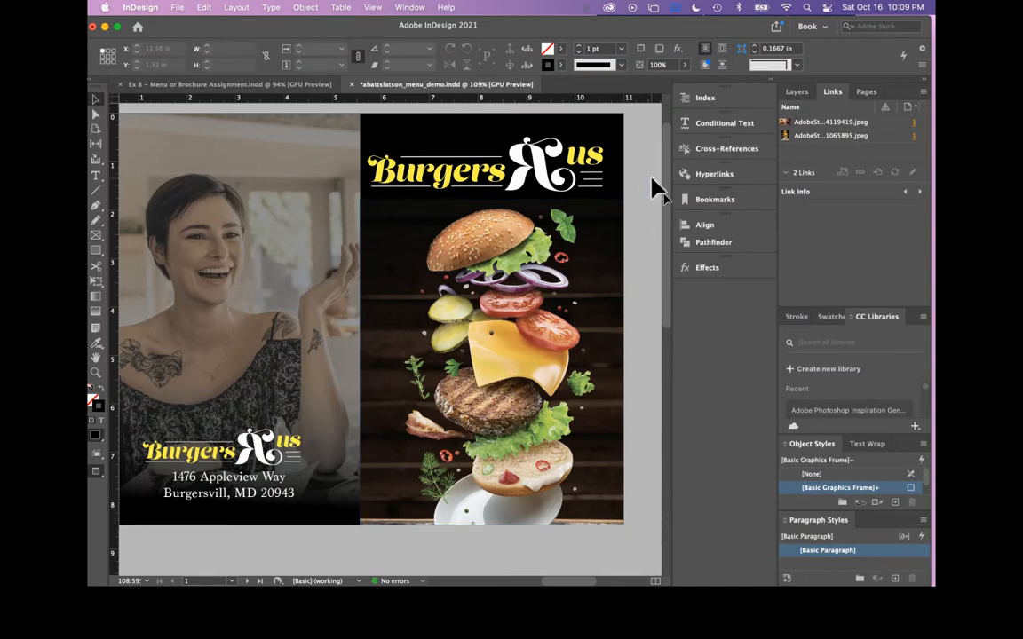
scroll(238, 313, "left", 2)
scroll(240, 311, "right", 3)
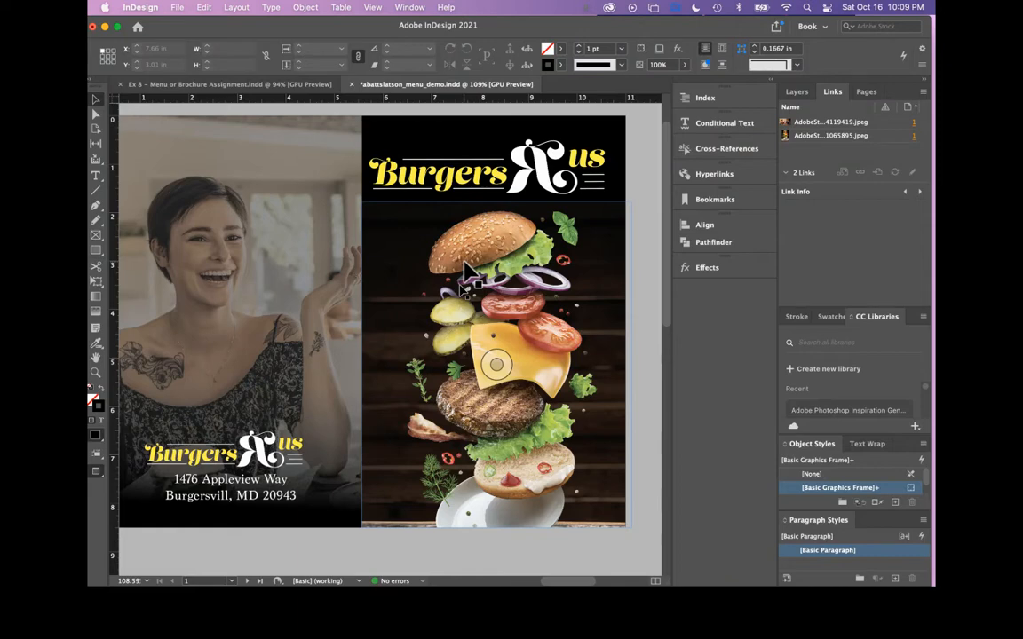
Rotate the front cover's Burgers R Us logo counterclockwise to about 14° so it slants upward, and deselect it.
scroll(463, 261, "up", 3)
left_click(497, 232)
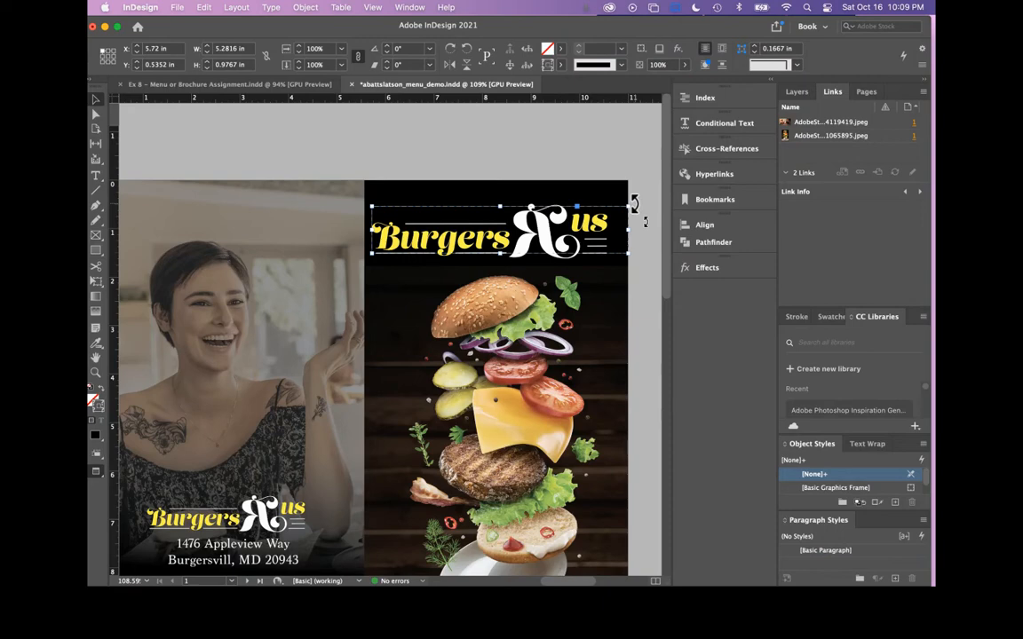
left_click_drag(628, 206, 611, 174)
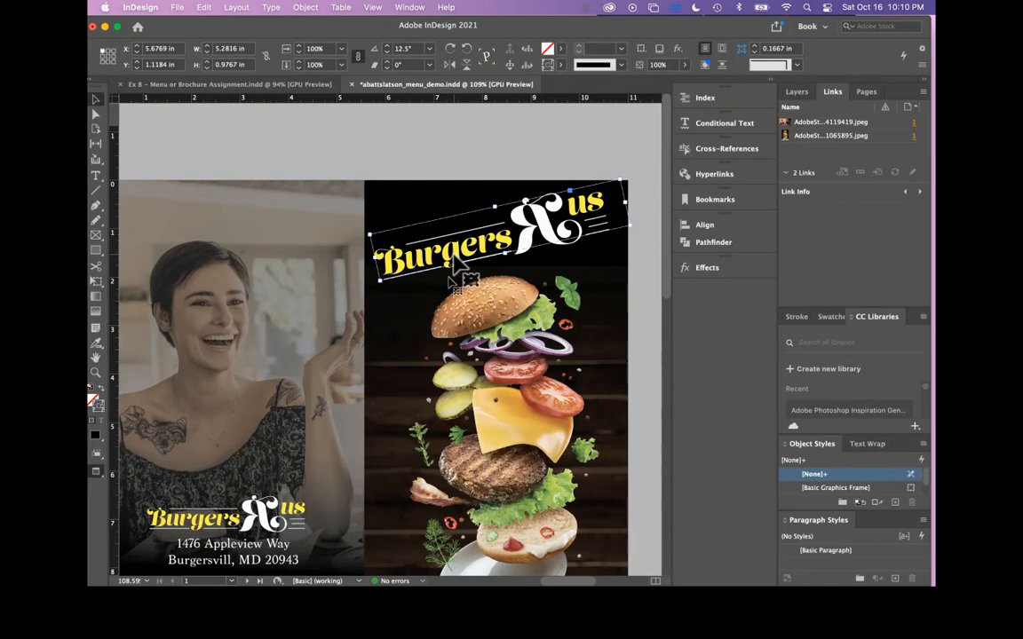
left_click_drag(620, 174, 615, 171)
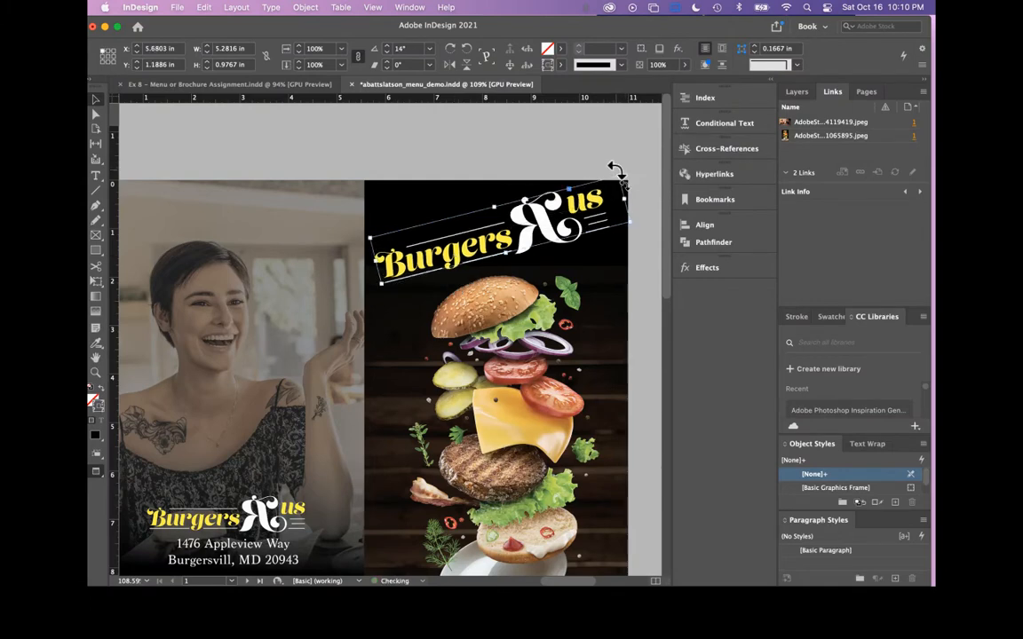
left_click(506, 144)
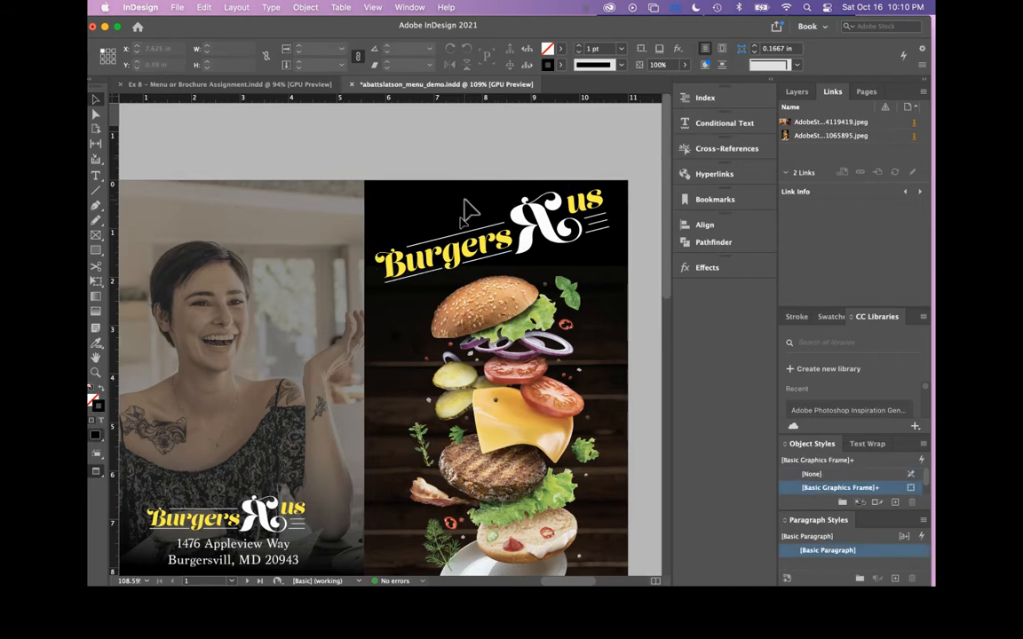
Reduce the front cover logo's rotation to about 13.5° and deselect it.
scroll(468, 209, "down", 5)
scroll(468, 210, "up", 3)
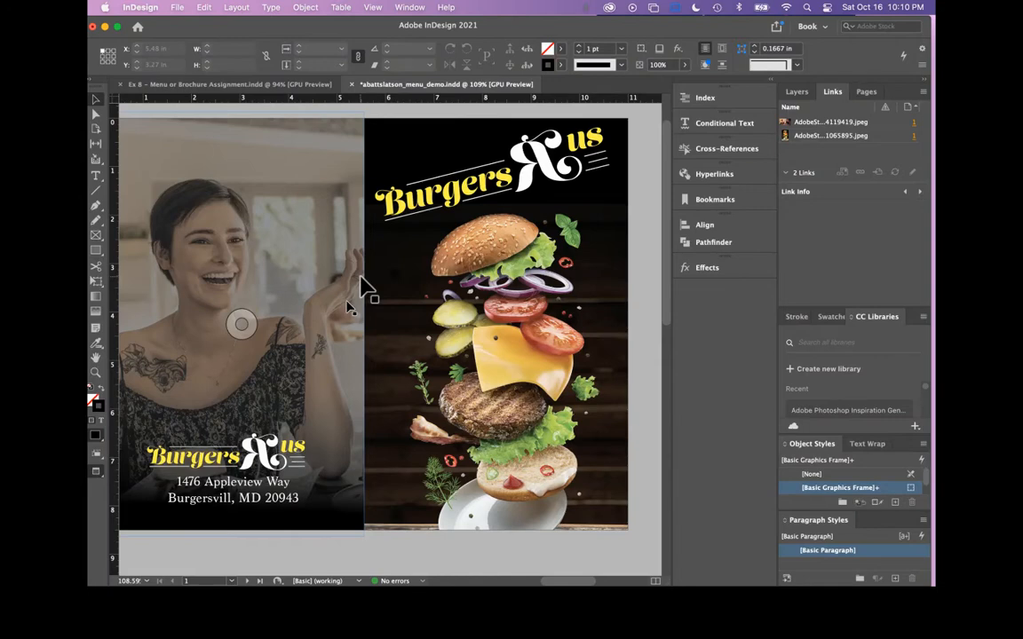
left_click(510, 165)
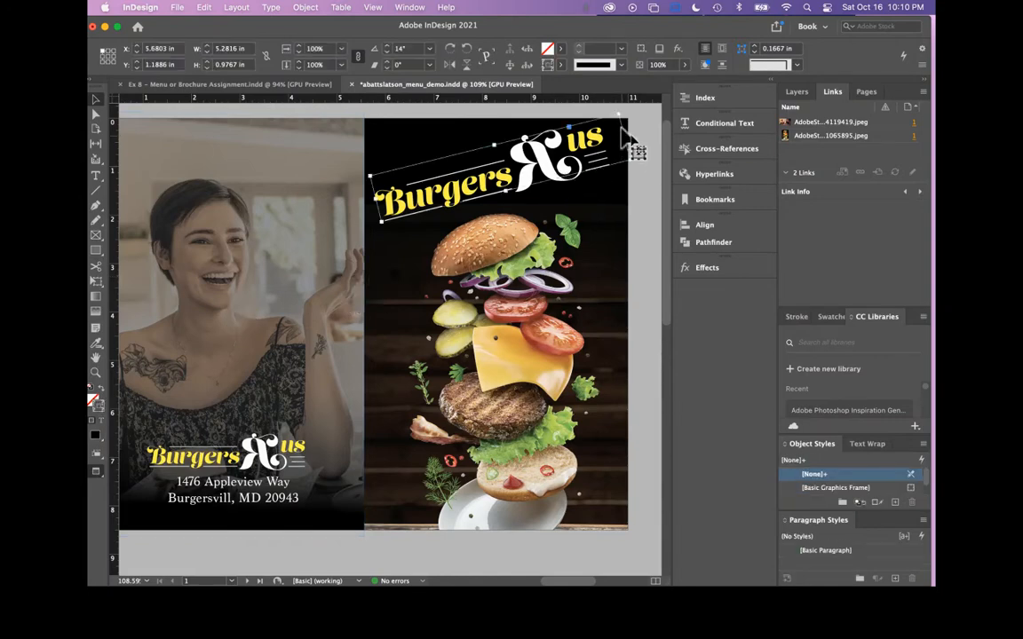
mouse_move(624, 108)
left_mouse_down()
mouse_move(632, 119)
mouse_move(628, 107)
left_mouse_up()
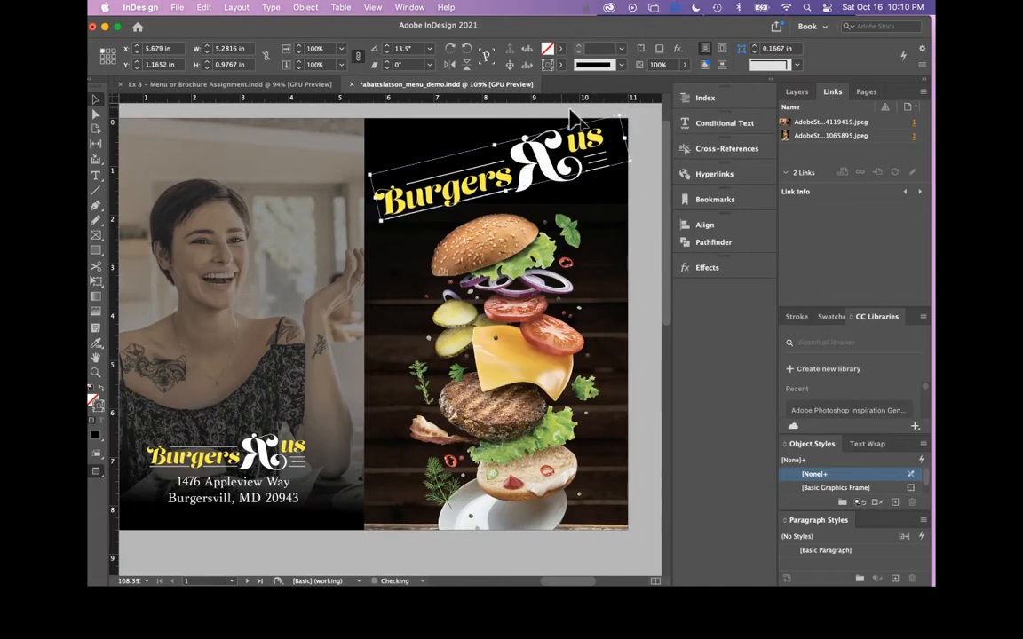
left_click(652, 125)
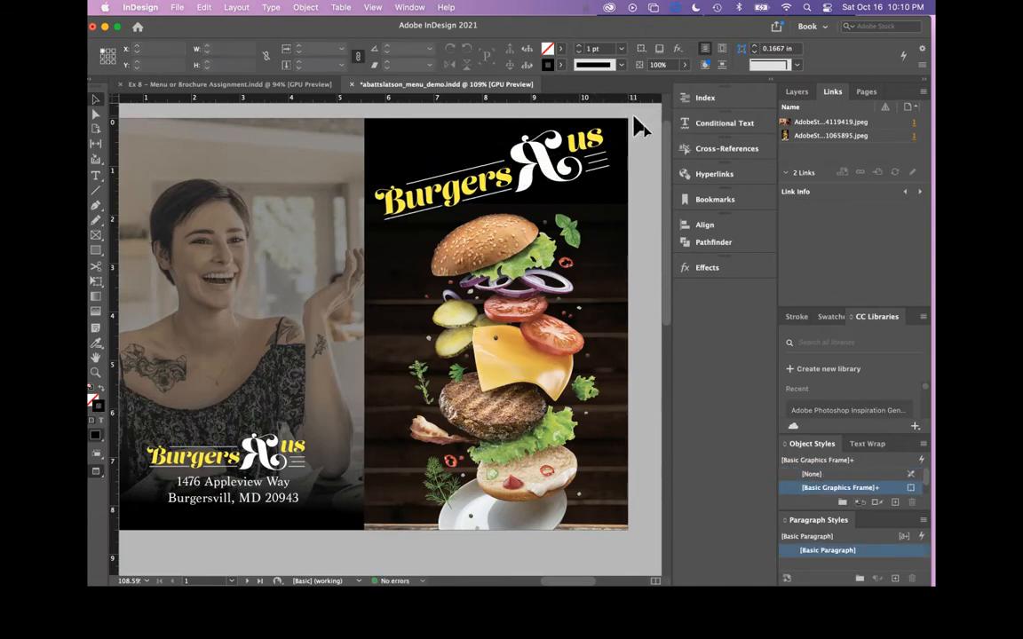
Show the guides, ease the front cover logo's rotation to about 12.5°, deselect it, and return to Preview mode.
key("w")
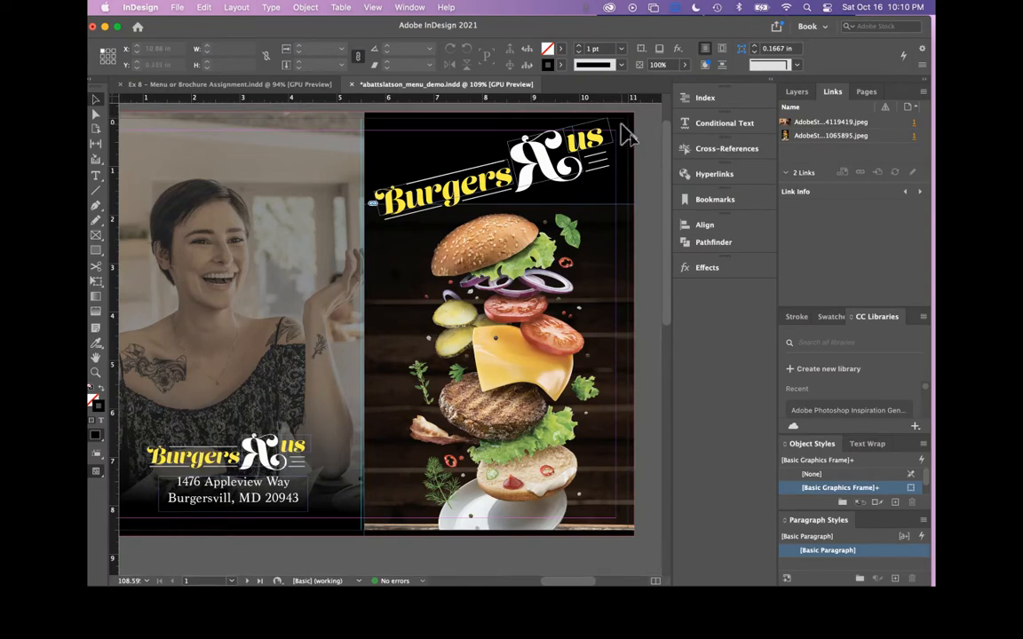
left_click(627, 137)
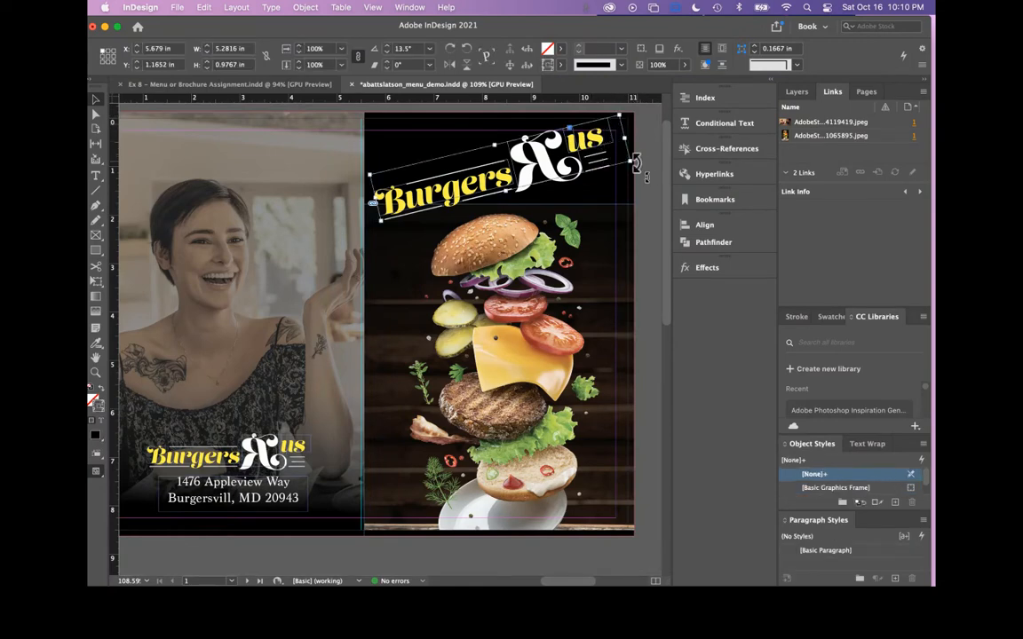
mouse_move(636, 162)
left_mouse_down()
mouse_move(637, 178)
mouse_move(636, 167)
left_mouse_up()
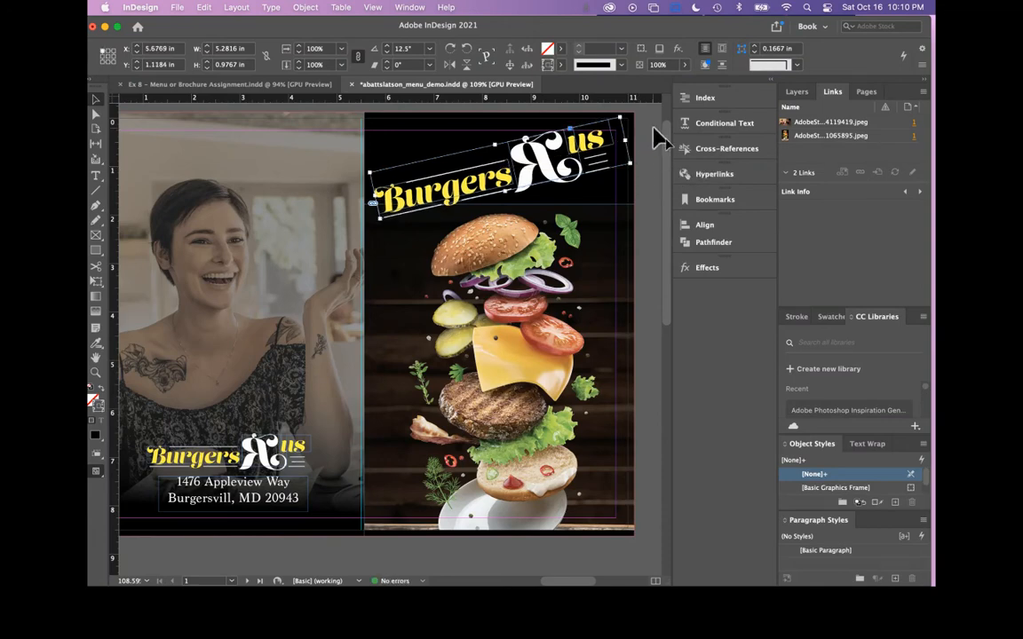
left_click(657, 138)
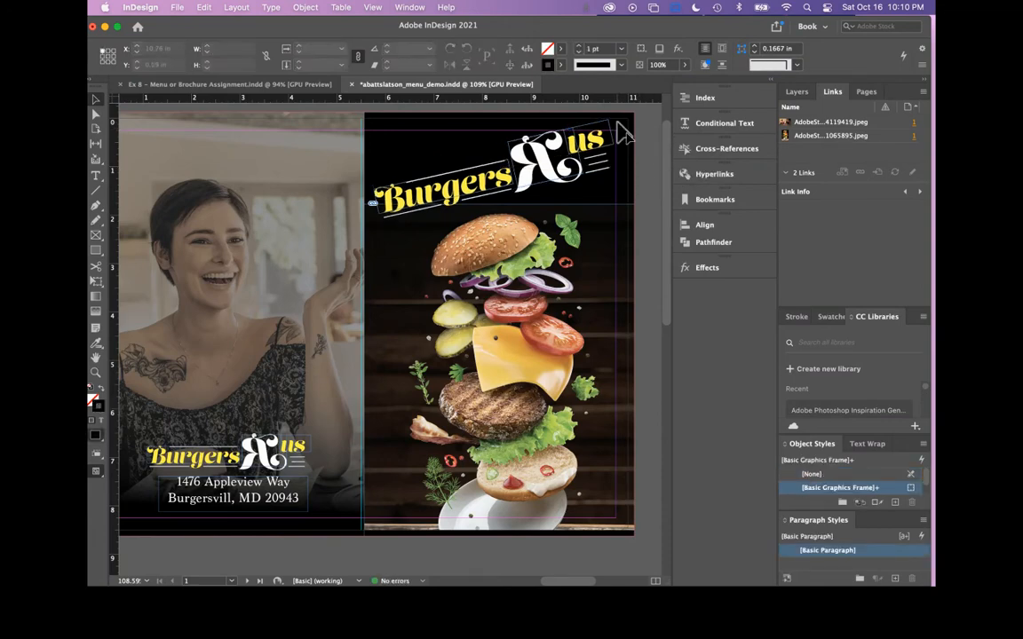
key("w")
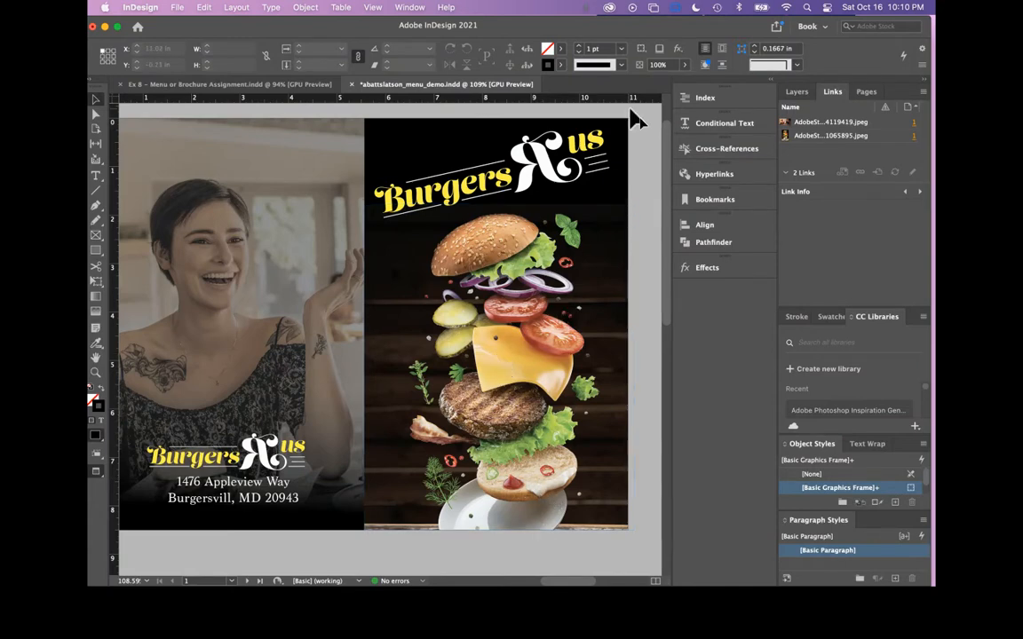
Save the menu document and view the whole cover spread at 50%.
scroll(637, 119, "down", 2)
scroll(637, 120, "up", 1)
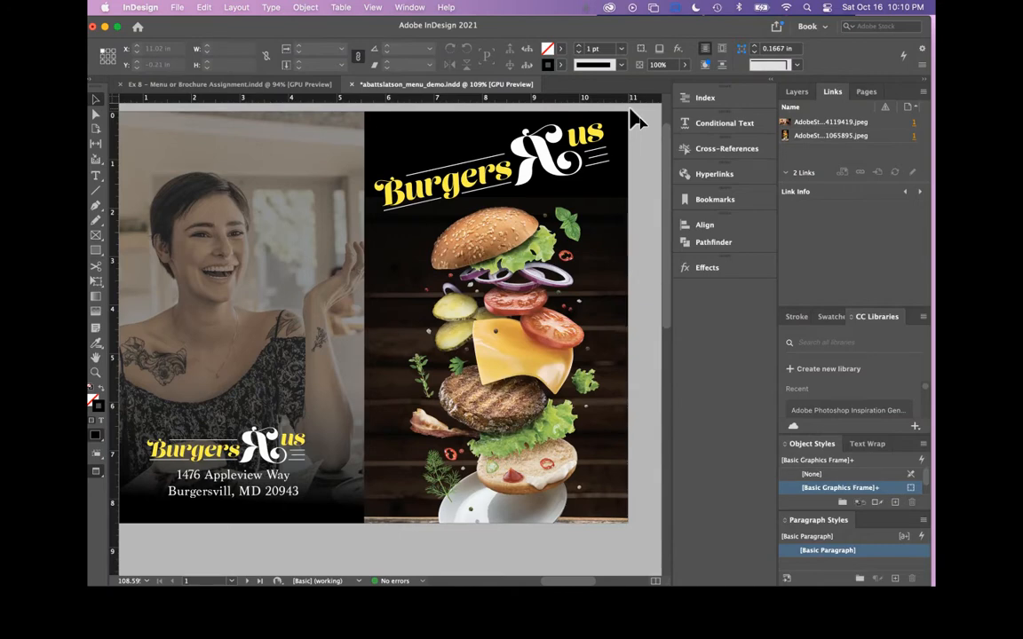
scroll(637, 120, "down", 1)
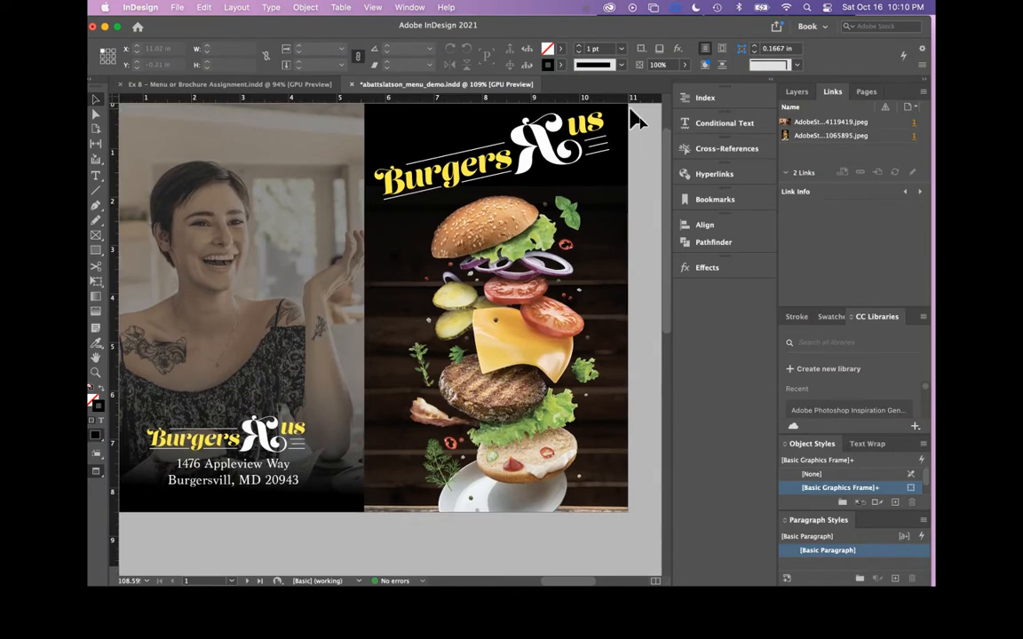
key("super+s")
key("super+1")
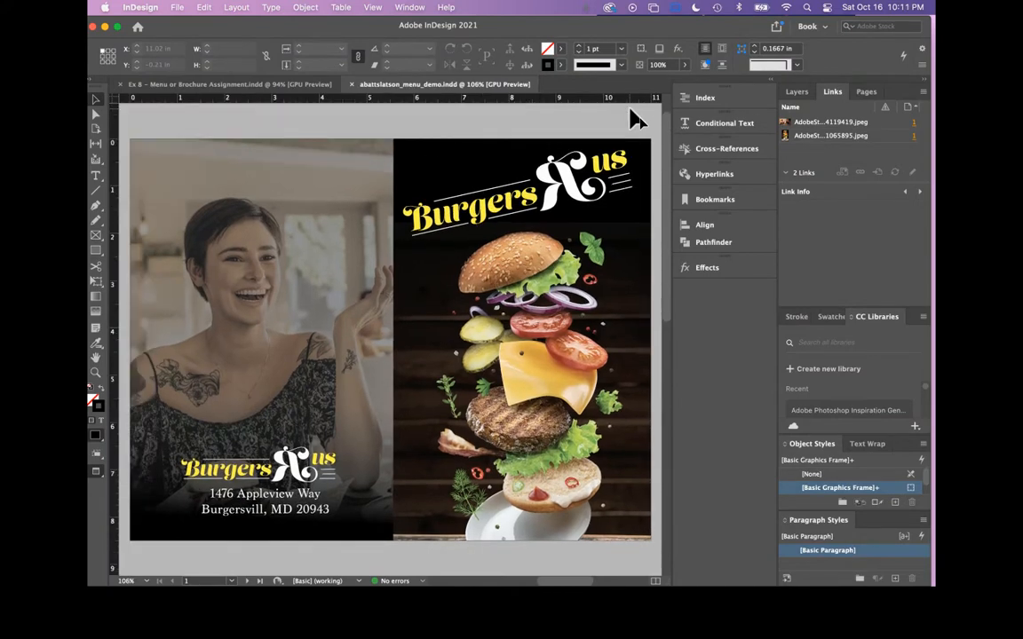
key("super+minus")
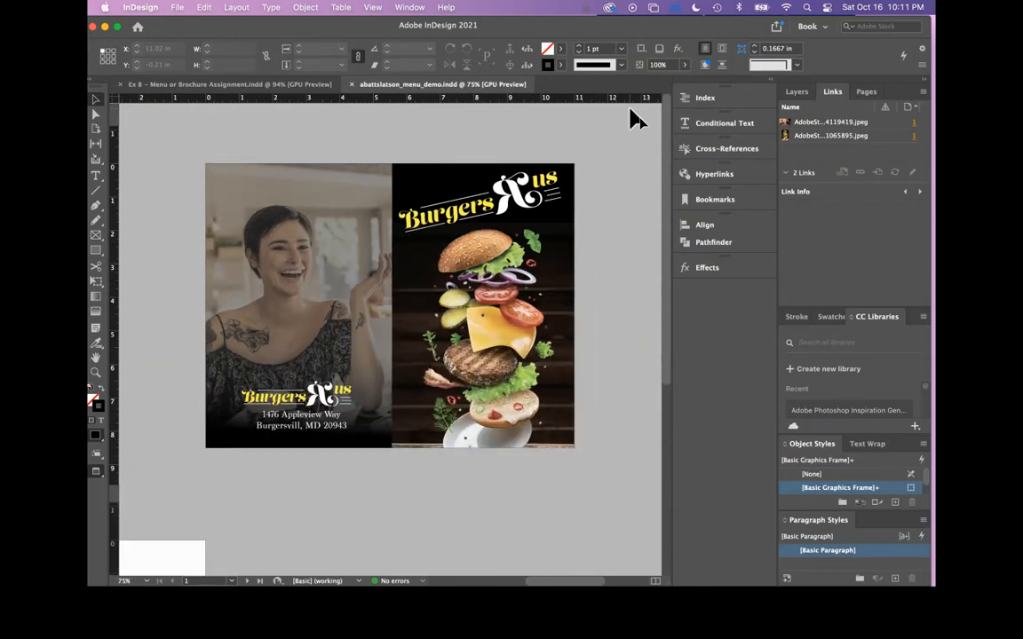
key("super+minus")
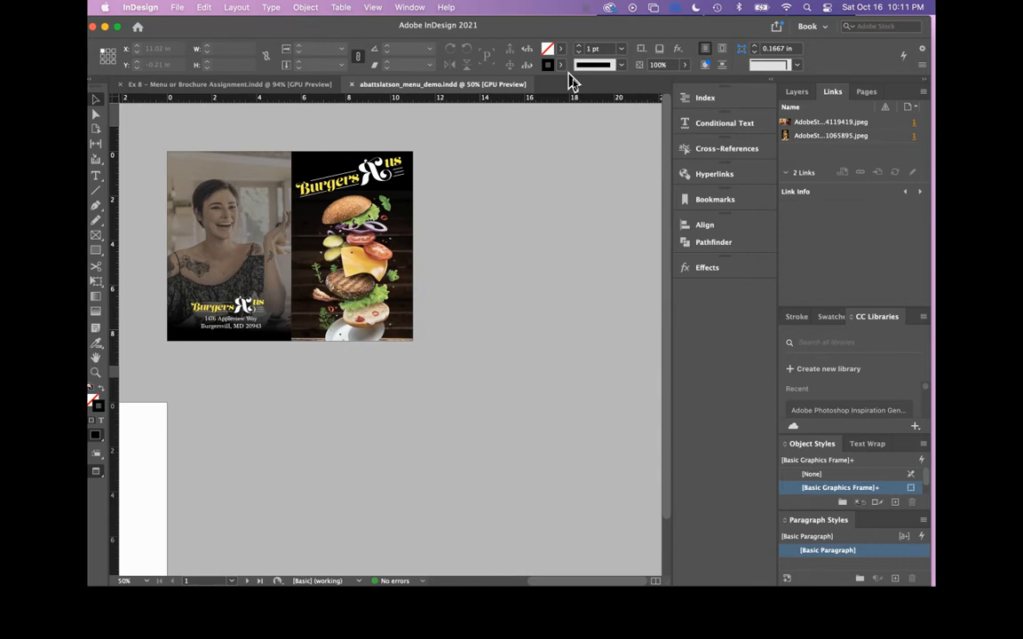
left_click(340, 180)
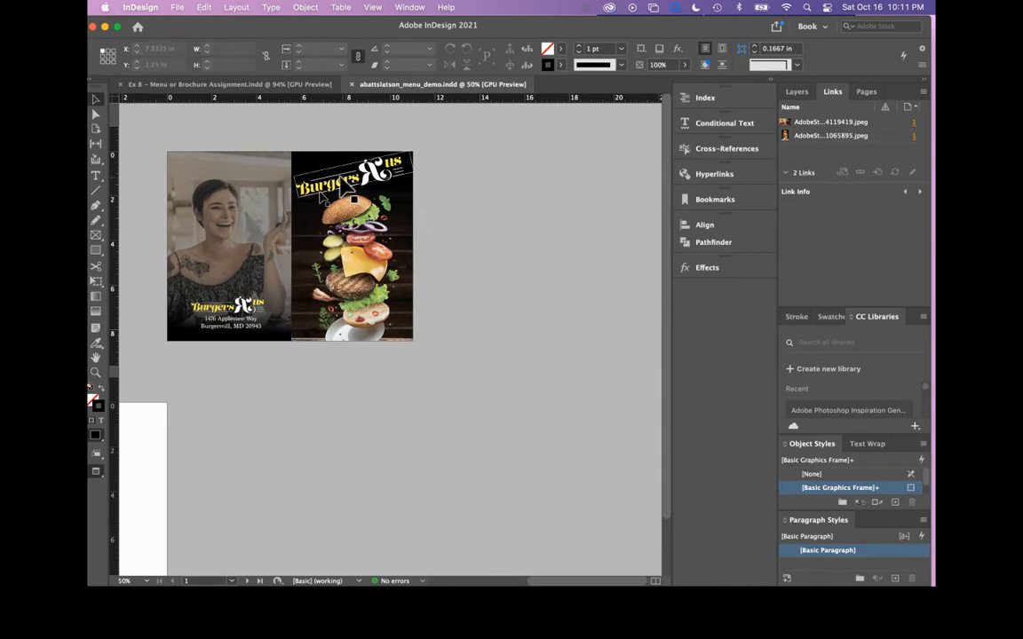
Fit the blank page 2 in the window and show its margins and center fold guide.
scroll(223, 215, "left", 1)
scroll(224, 215, "left", 5)
scroll(224, 215, "down", 2)
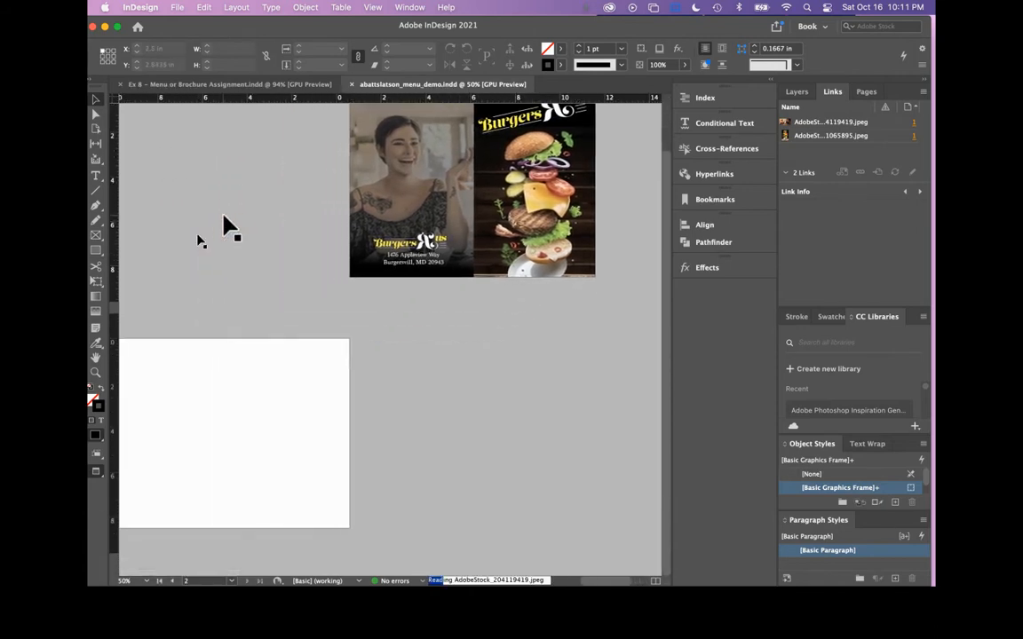
scroll(223, 222, "left", 4)
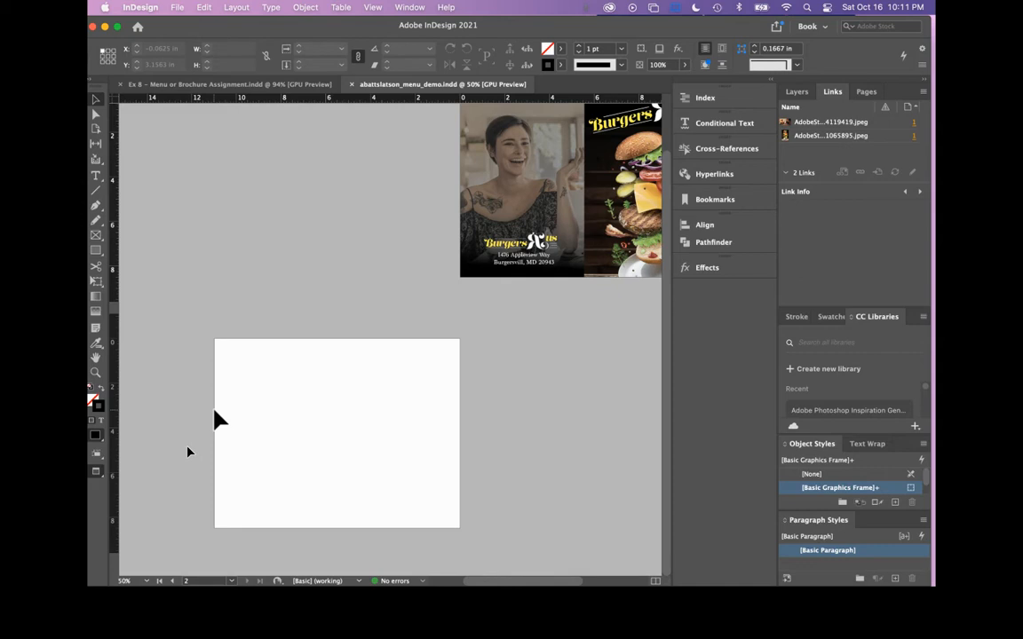
key("super+0")
key("shift+Page_Down")
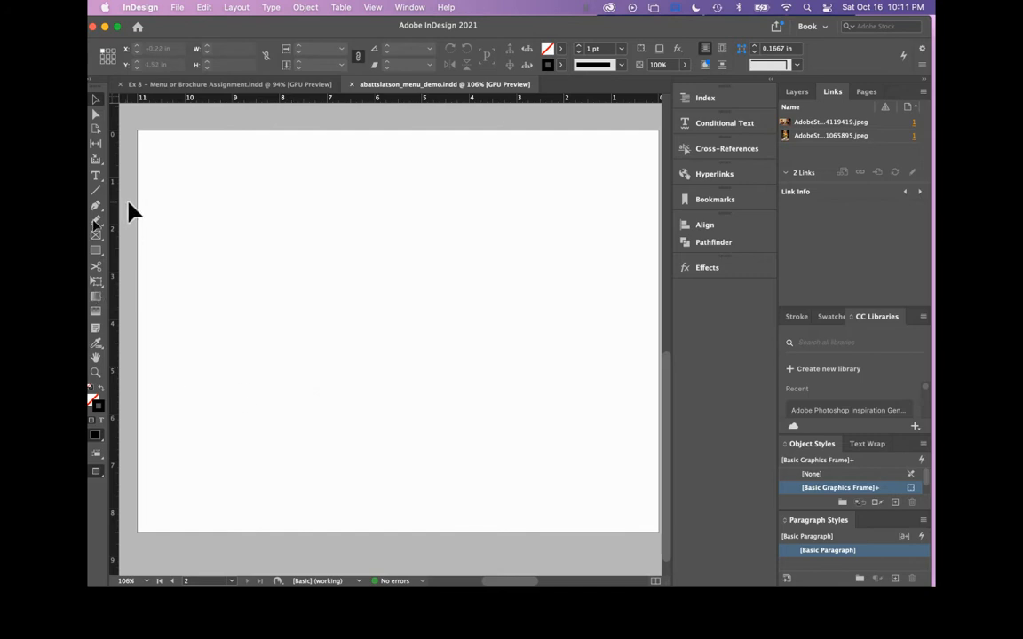
scroll(250, 162, "right", 1)
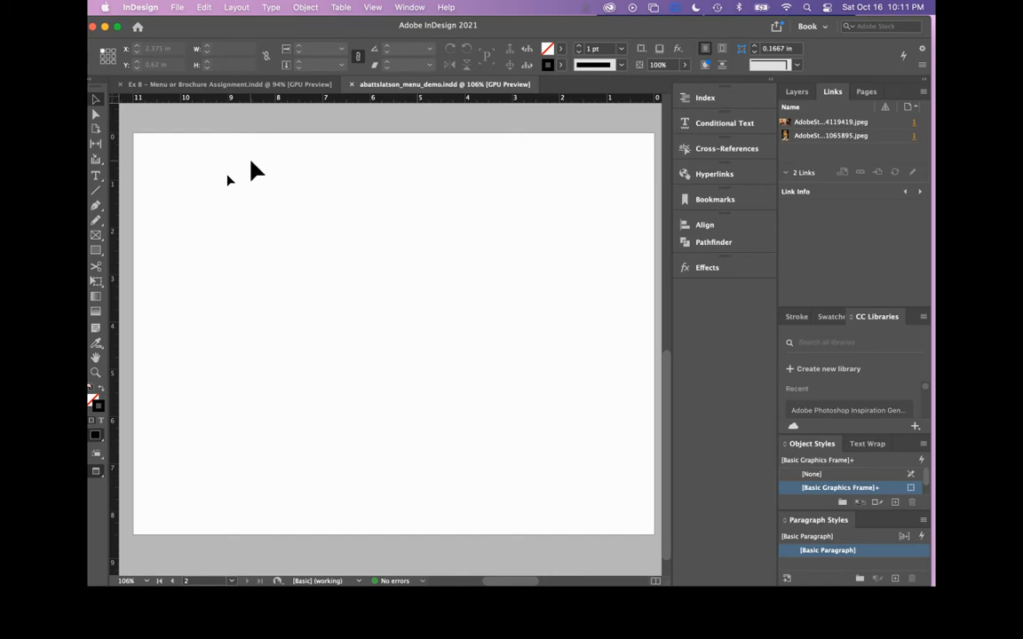
key("w")
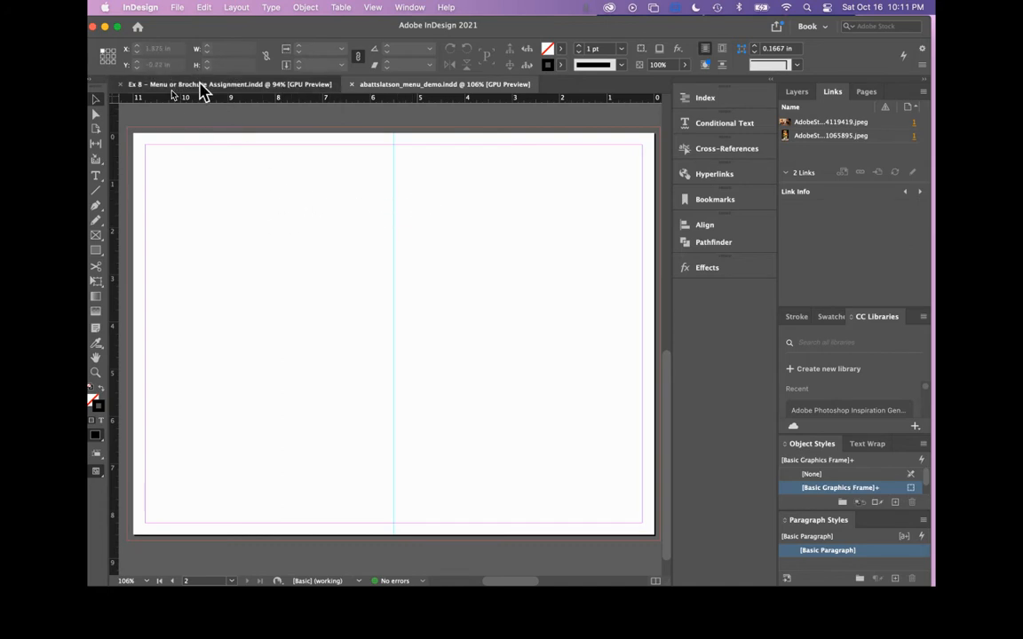
In the Ex 8 - Menu or Brochure Assignment document, select and copy the menu items from onion rings through Fried Twinkies.
left_click(200, 86)
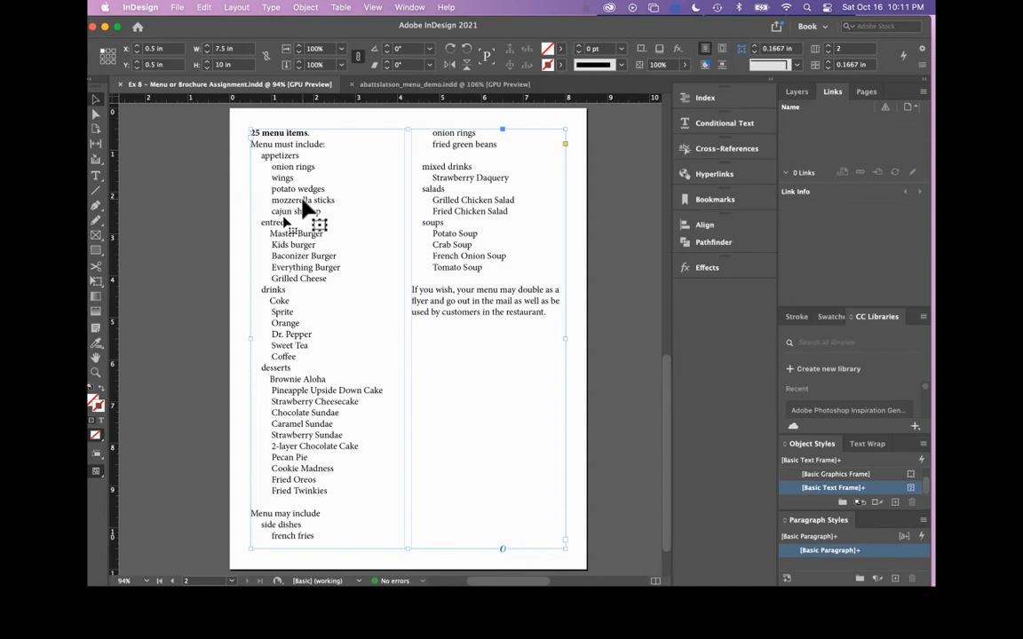
double_click(262, 145)
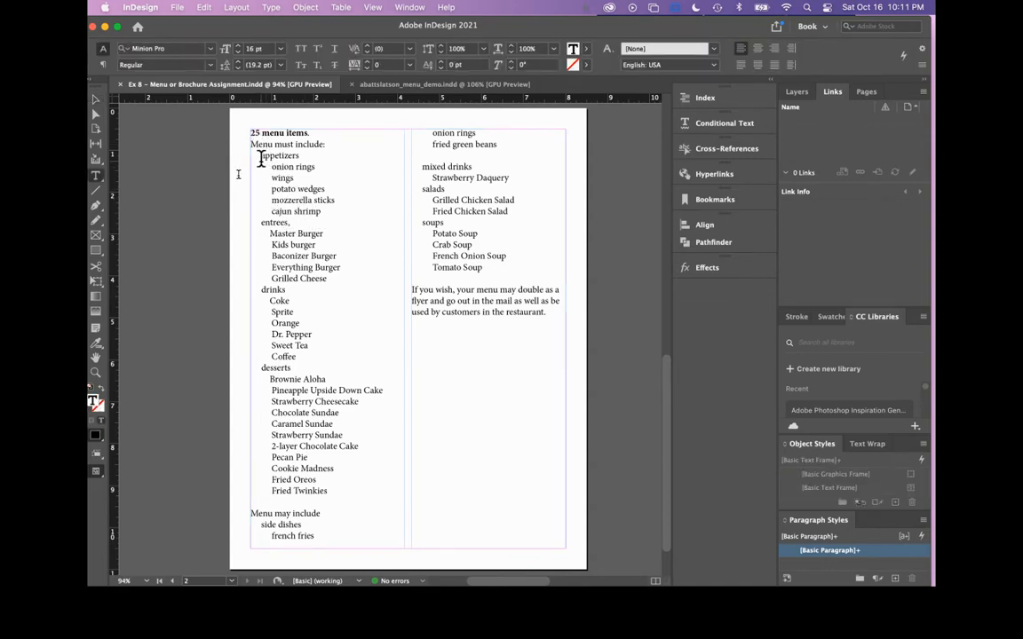
left_click_drag(270, 167, 366, 487)
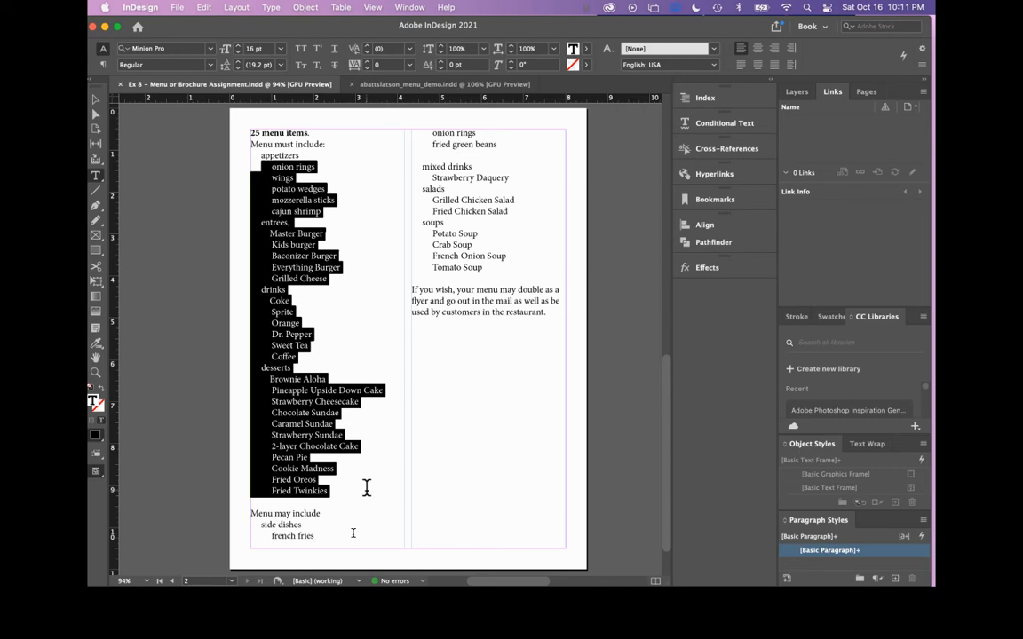
left_click(262, 160)
left_click_drag(258, 165, 349, 482)
Return to the menu document and paste the copied menu items as a new text frame on page 2.
left_click(401, 87)
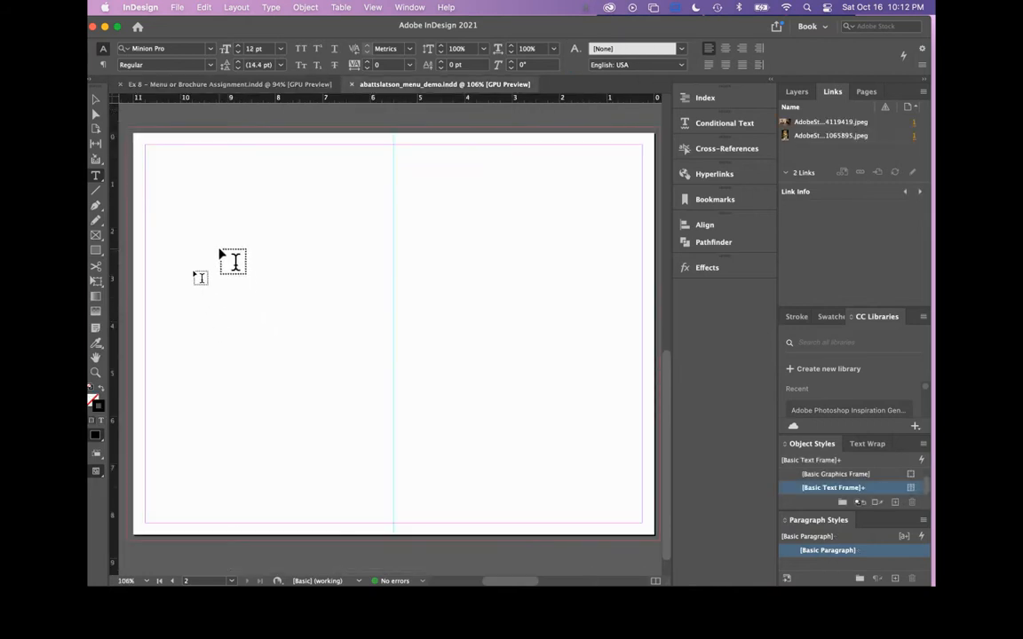
type("onion rings \twings \tpotato wedges \tmozzarella sticks \tcajun shrimp entrees, \tMaster Burger \tKids burger")
scroll(235, 260, "up", 7)
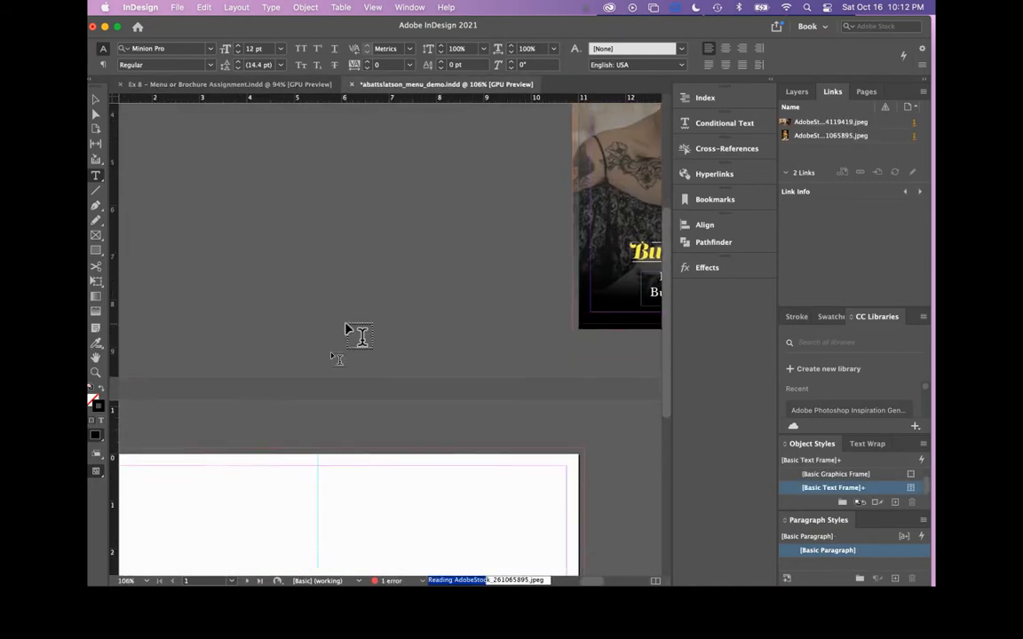
scroll(348, 330, "down", 7)
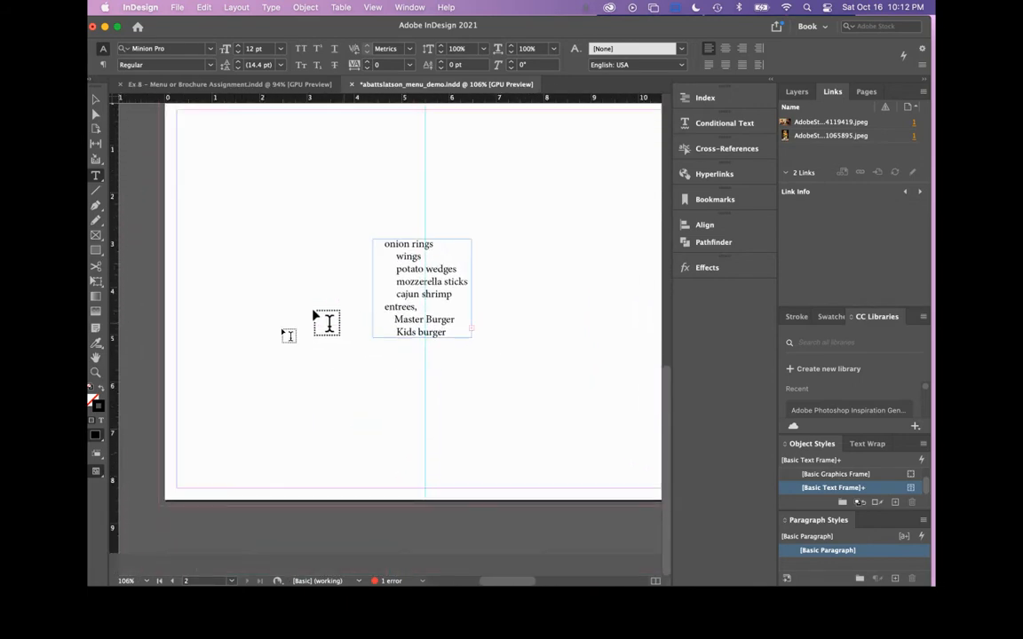
Move the pasted menu text frame to page 2's upper-left margin corner, at X 0.25 in and Y 0.25 in.
left_click(96, 98)
left_click(382, 245)
left_click_drag(219, 157, 202, 132)
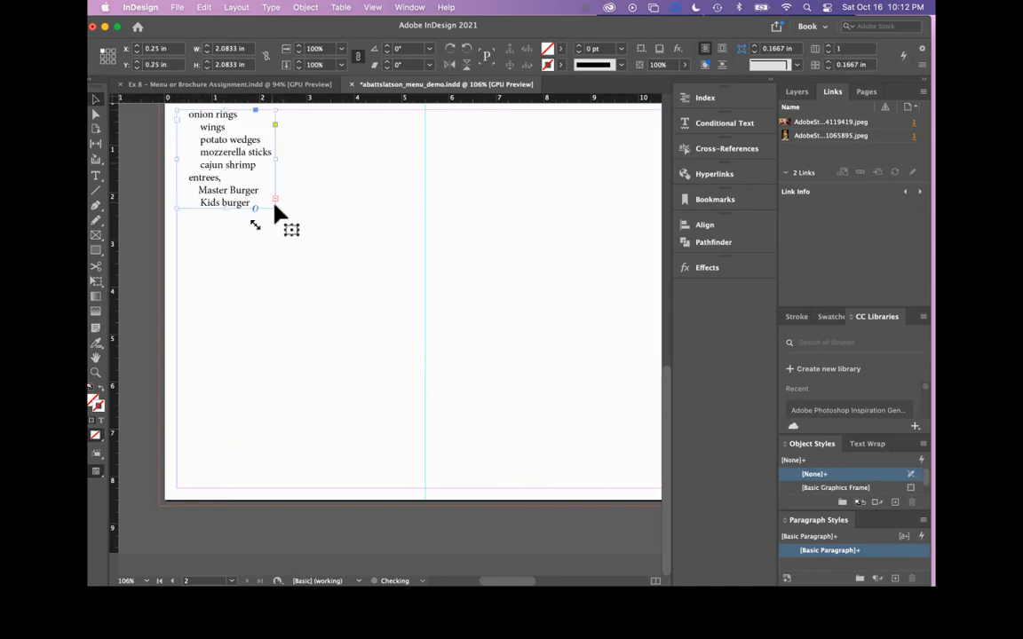
Enlarge the menu text frame on page 2 to 5.25 in by 8 in, reaching the center fold and lower margin.
left_click_drag(275, 210, 427, 487)
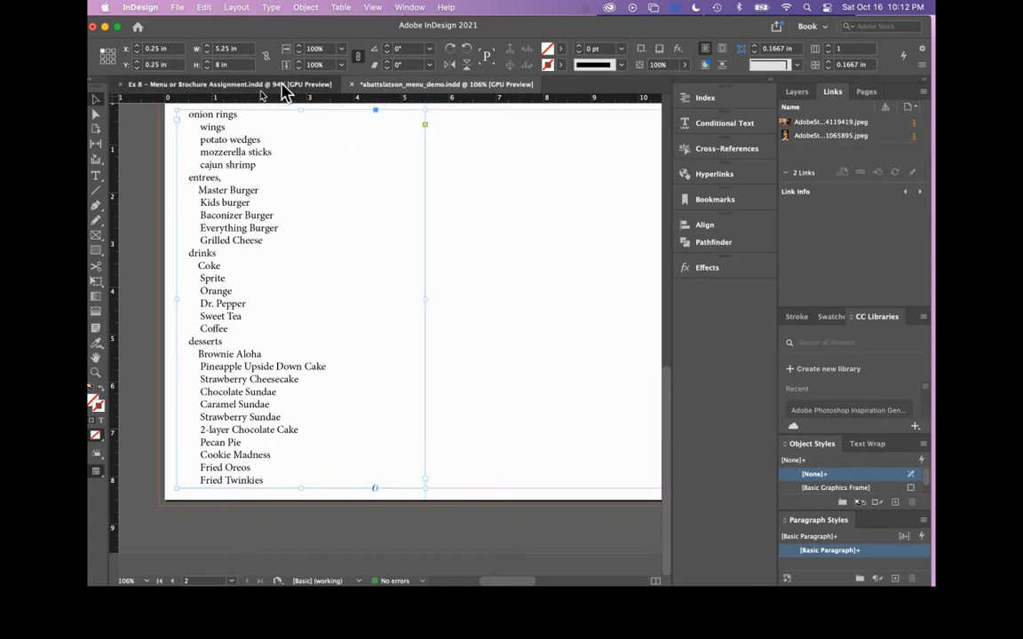
In the Ex 8 - Menu or Brochure Assignment document, select and copy the optional items from side dishes through Tomato Soup.
left_click(282, 89)
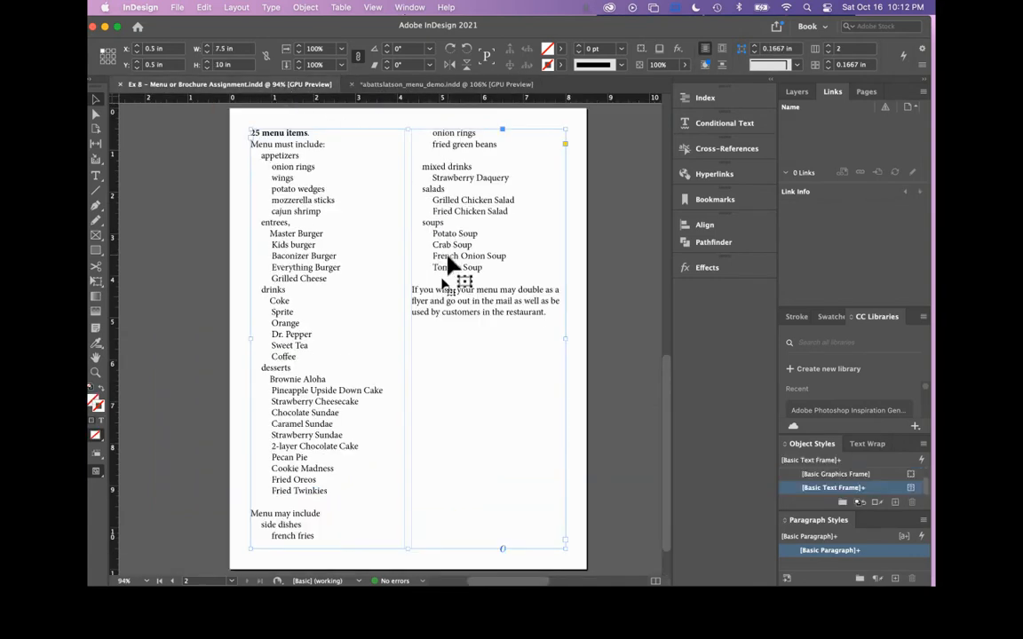
double_click(265, 525)
left_click_drag(260, 524, 487, 271)
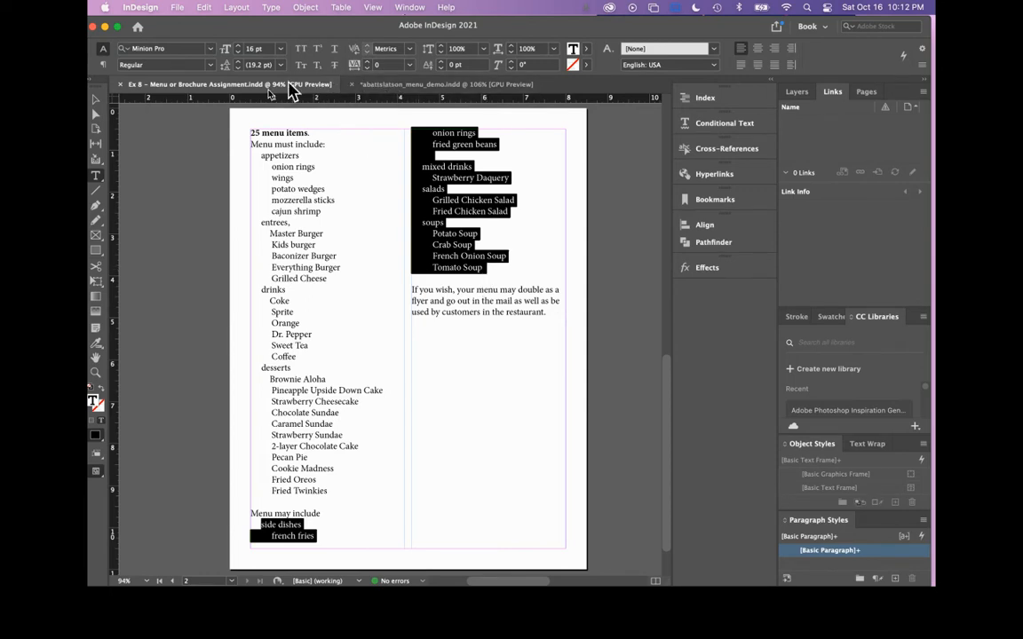
Return to the menu document and paste the copied items below Fried Twinkies at the end of page 2's menu text.
left_click(385, 89)
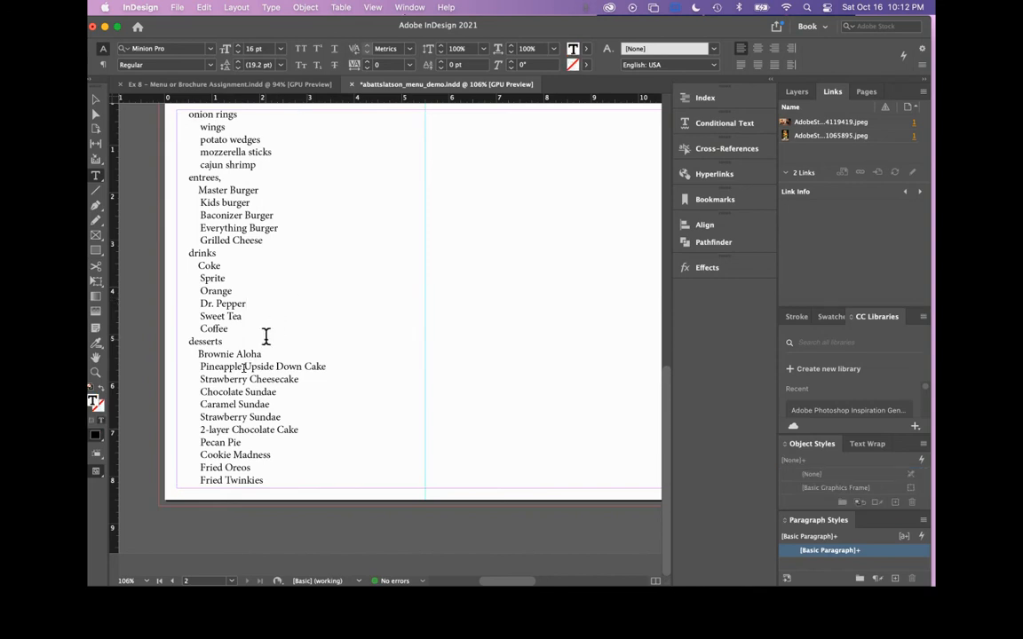
scroll(267, 337, "up", 2)
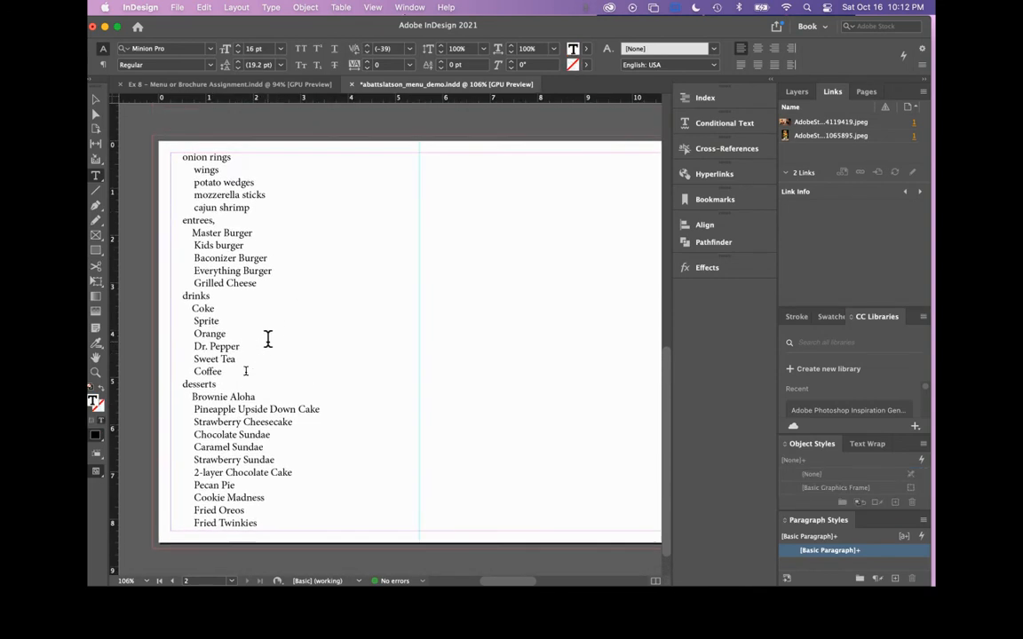
left_click(96, 104)
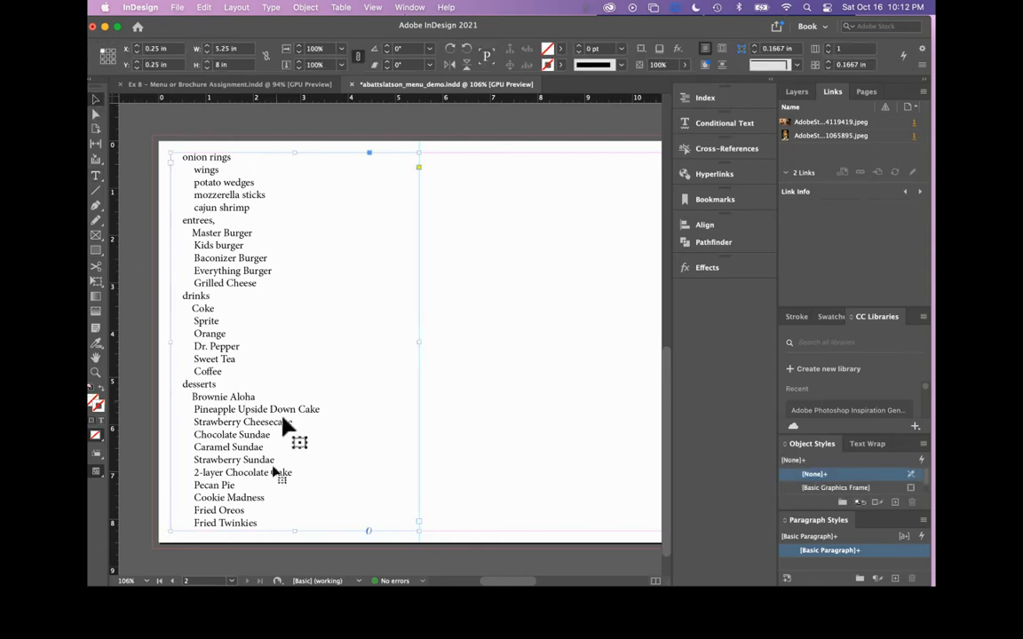
double_click(258, 522)
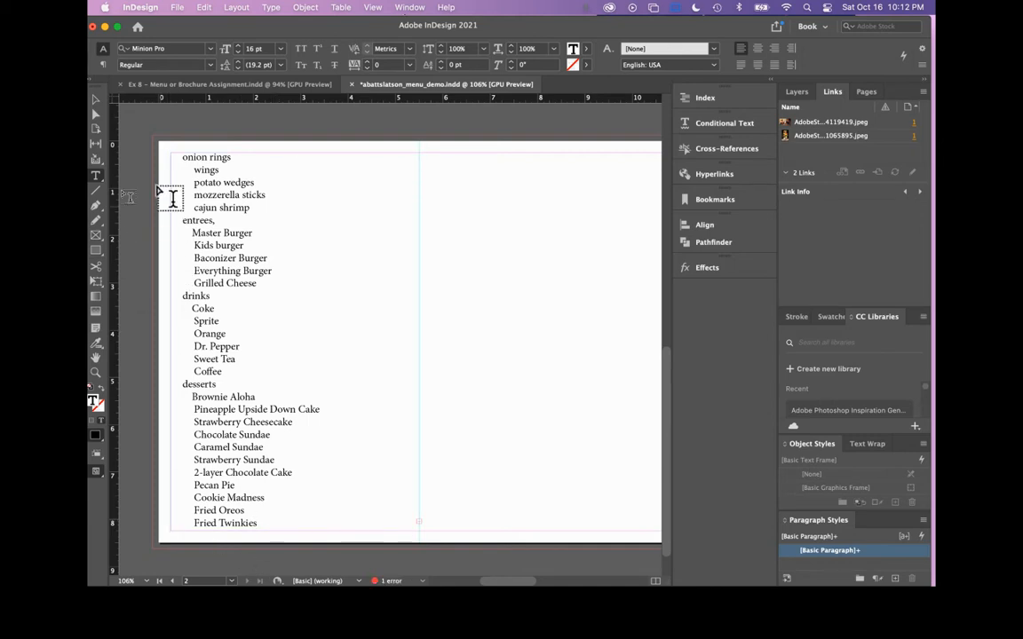
Split the menu text frame into 2 columns and widen it to 10.5 in, out to the page's right margin.
left_click(96, 99)
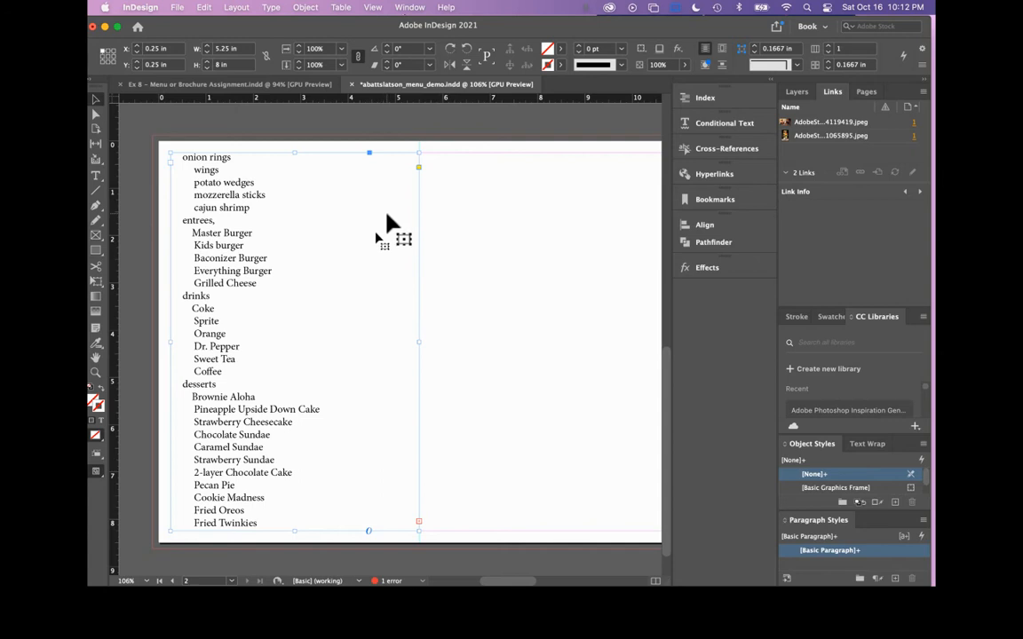
scroll(388, 224, "right", 2)
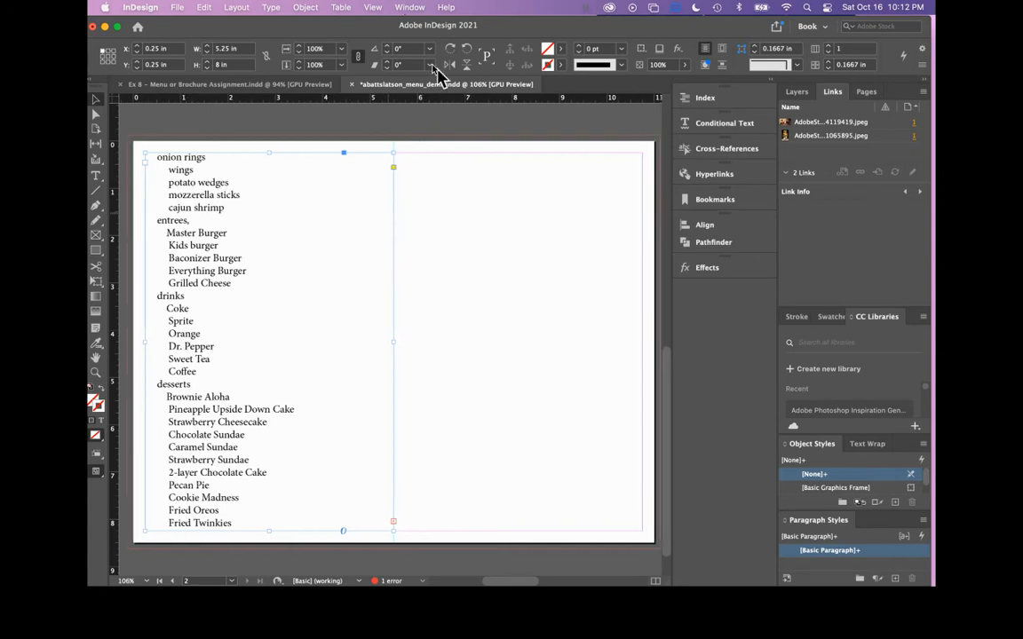
left_click(828, 48)
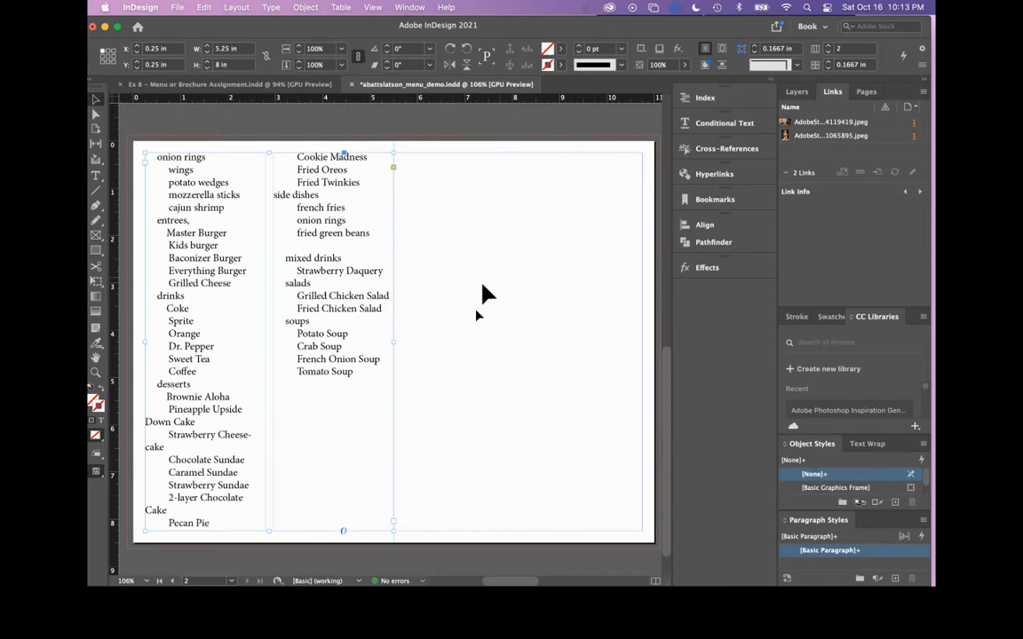
scroll(463, 292, "down", 1)
scroll(463, 292, "right", 1)
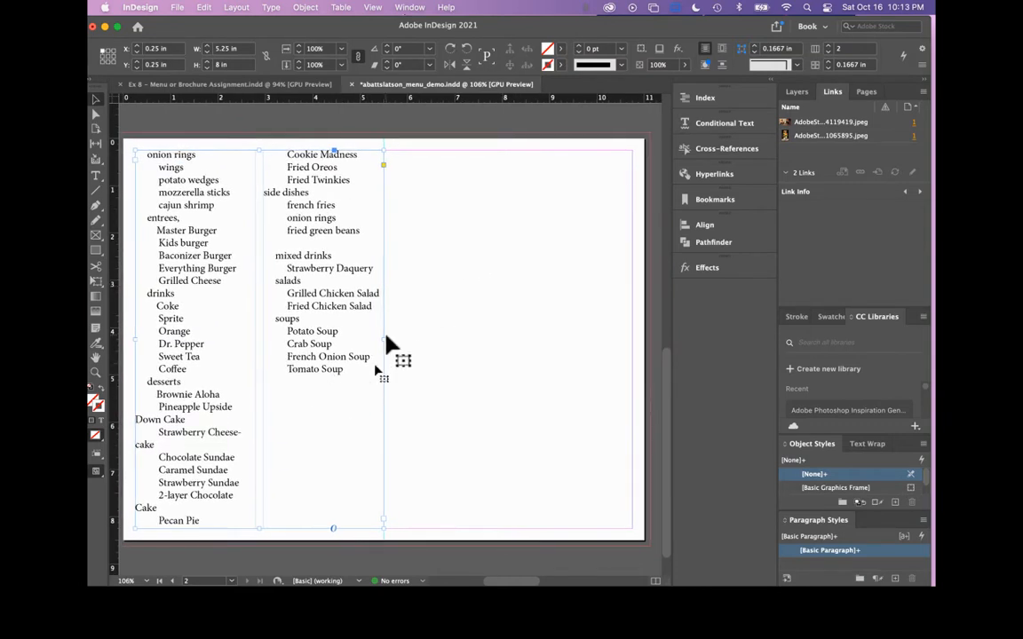
left_click_drag(384, 340, 634, 333)
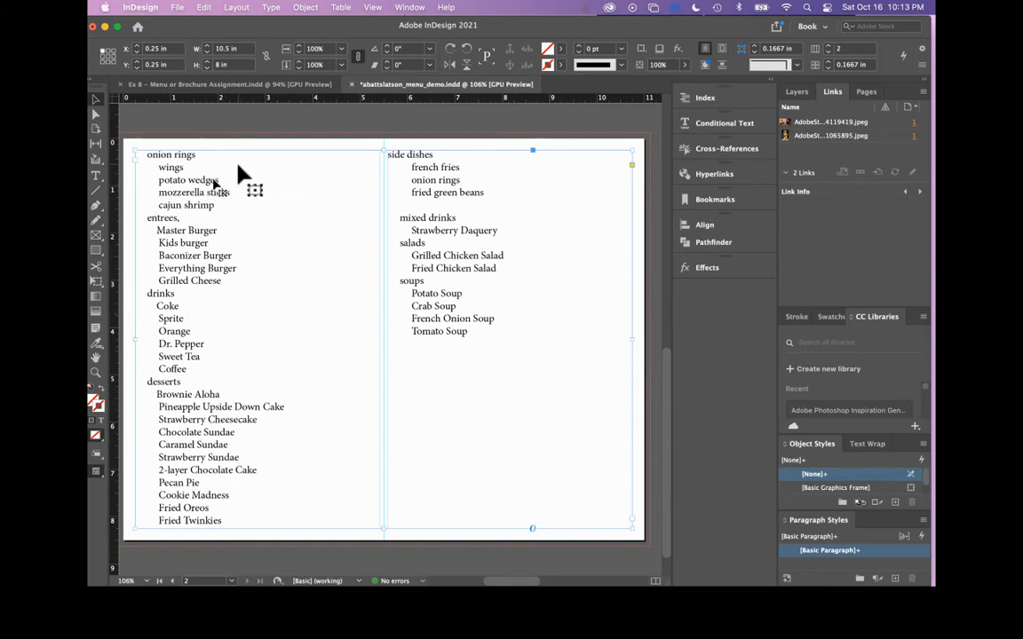
Add the missing heading "Appetizers" on its own line above onion rings, indent onion rings beneath it, and save the document.
scroll(238, 173, "left", 3)
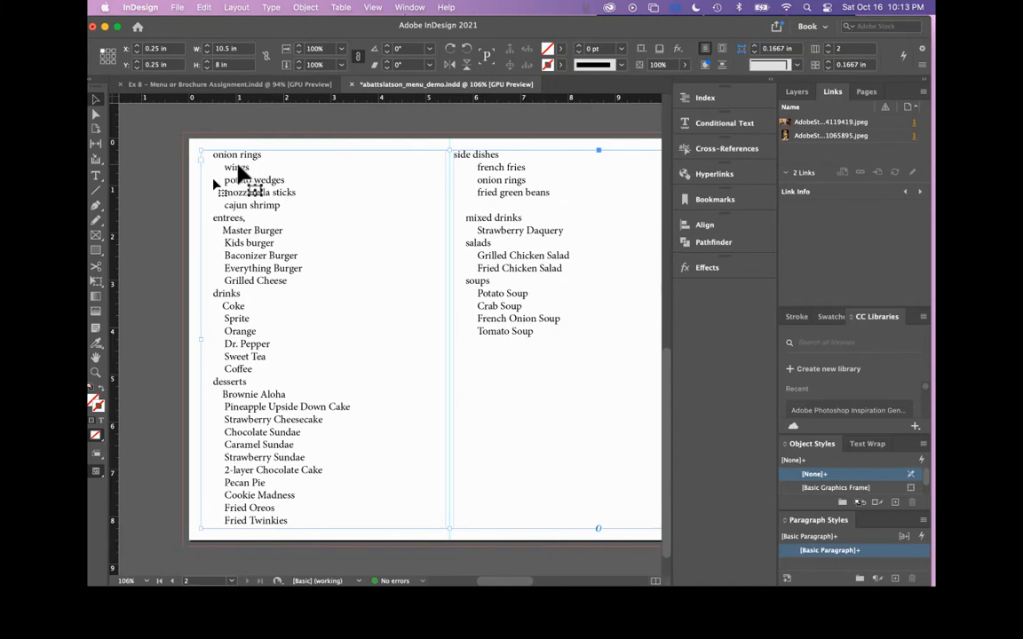
scroll(238, 173, "up", 1)
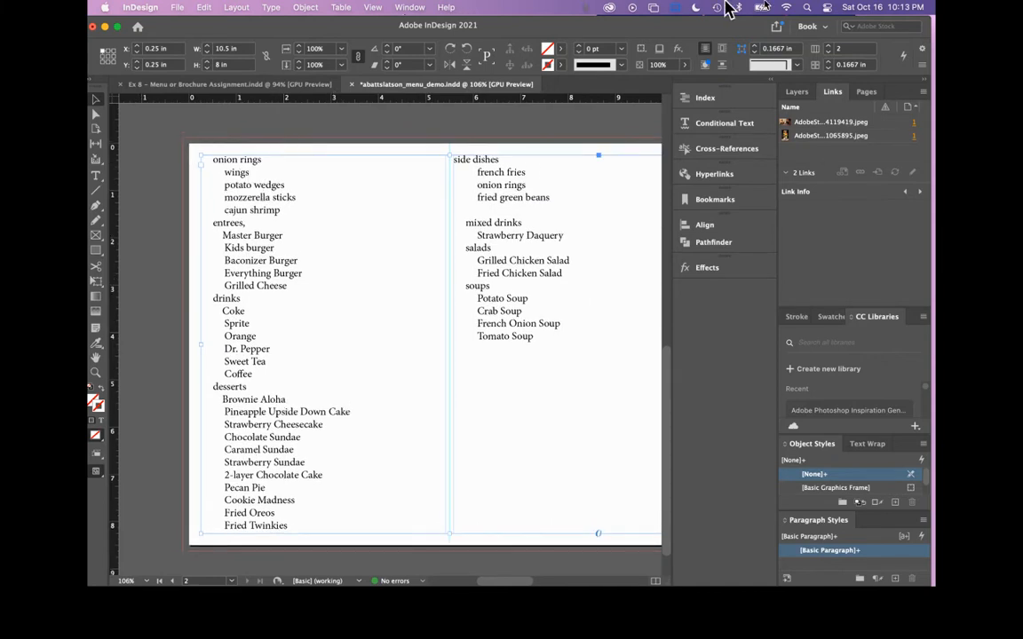
left_click(274, 91)
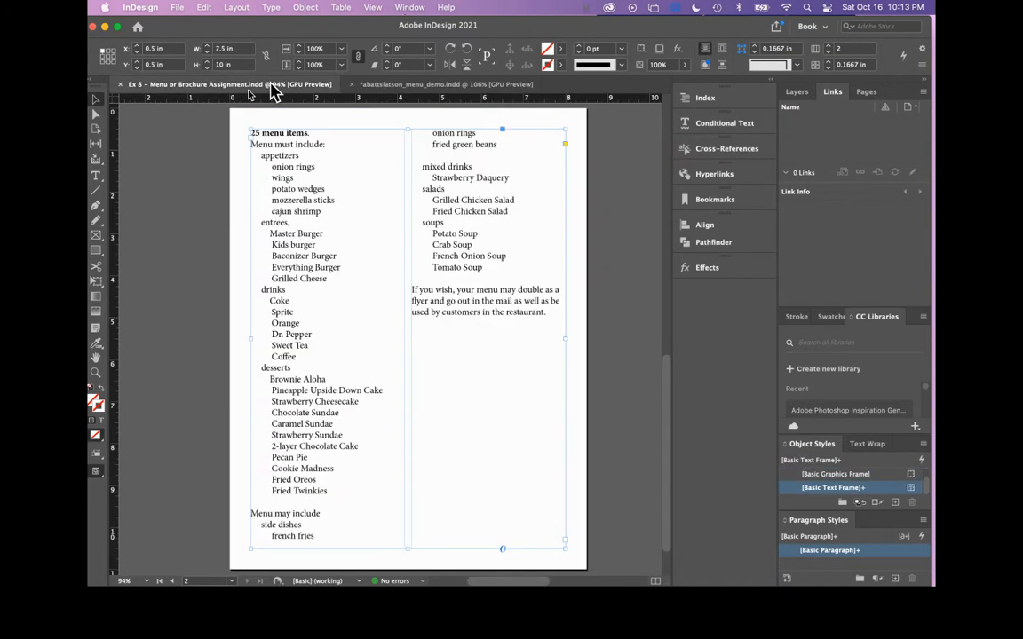
double_click(296, 161)
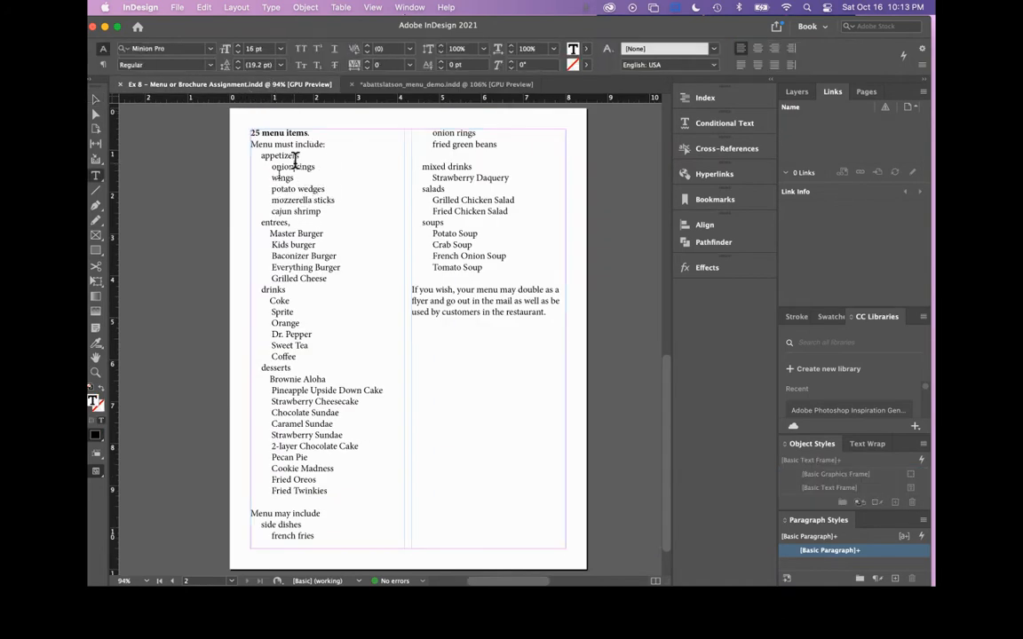
left_click(388, 86)
left_click(213, 160)
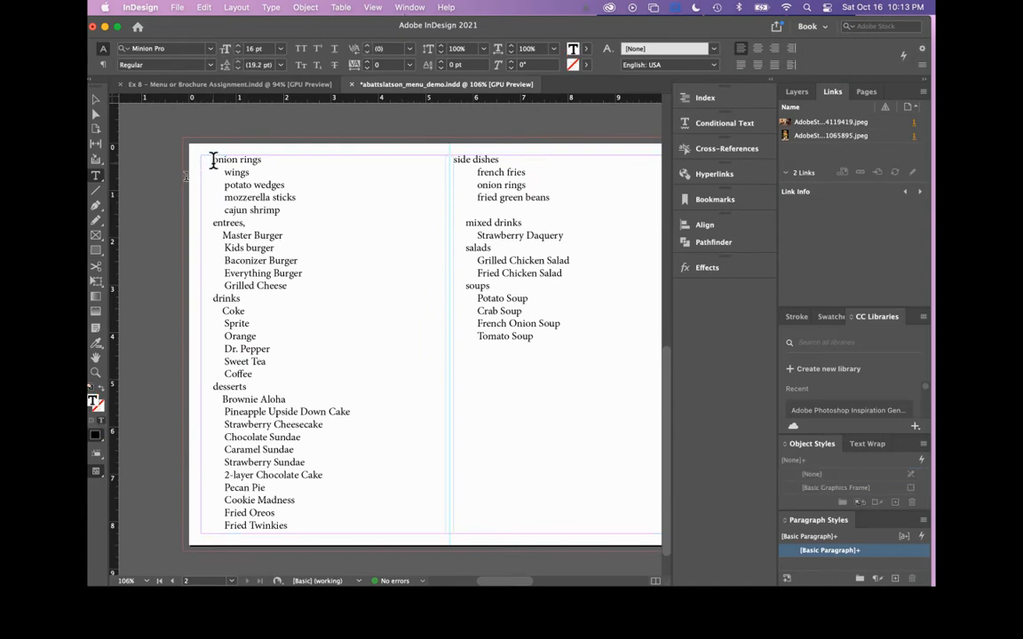
type("Appet")
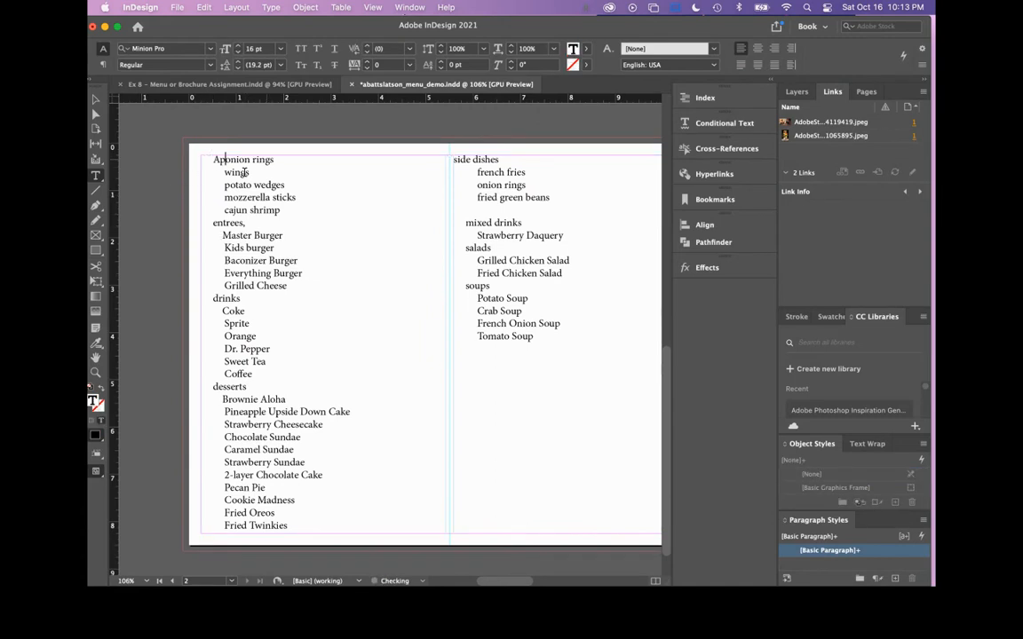
type("izers")
key("Return")
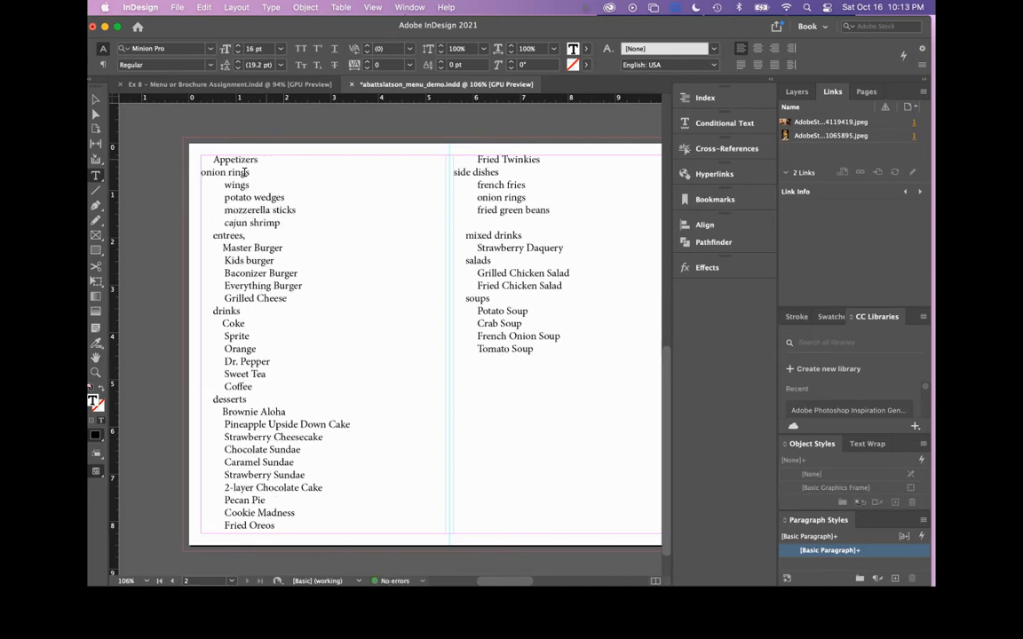
key("Tab")
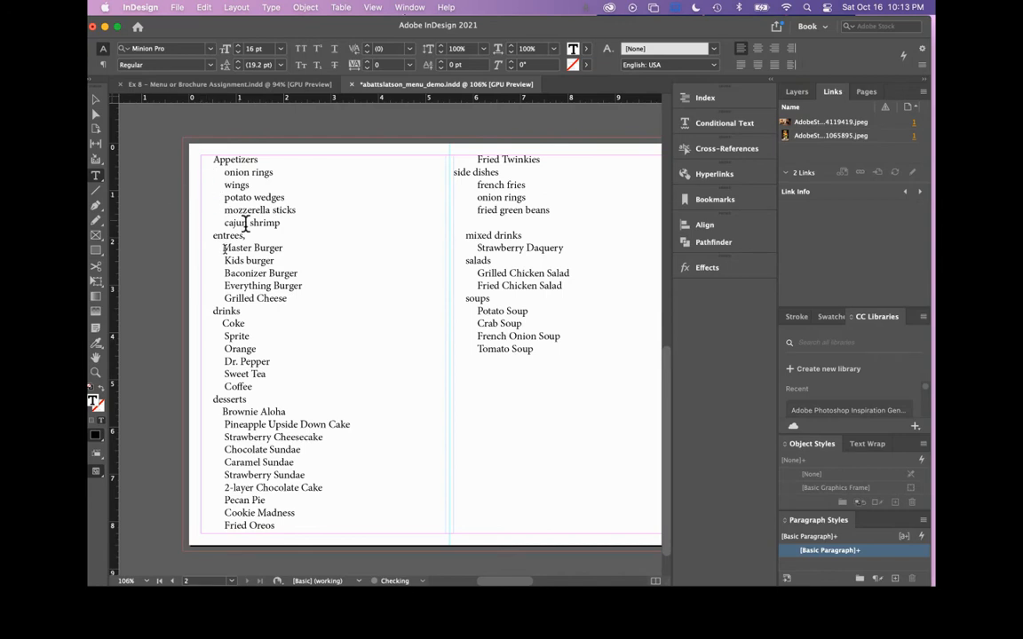
key("super+s")
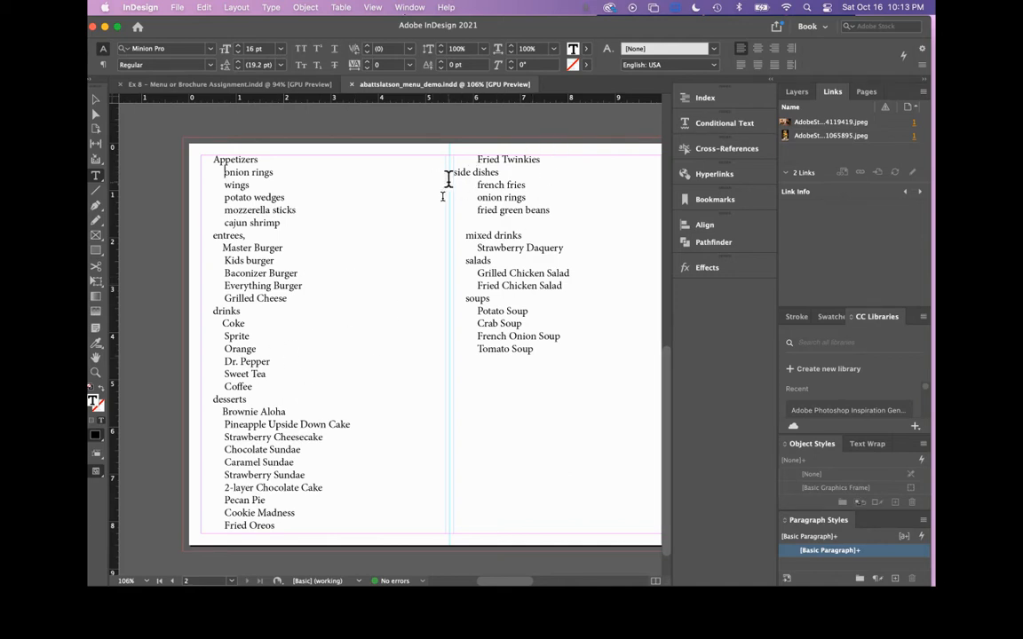
Begin placing an image with no frame selected and preview the Downloads stock photos from AdobeStock_111733964.jpeg to AdobeStock_186941872.jpeg.
scroll(415, 193, "right", 5)
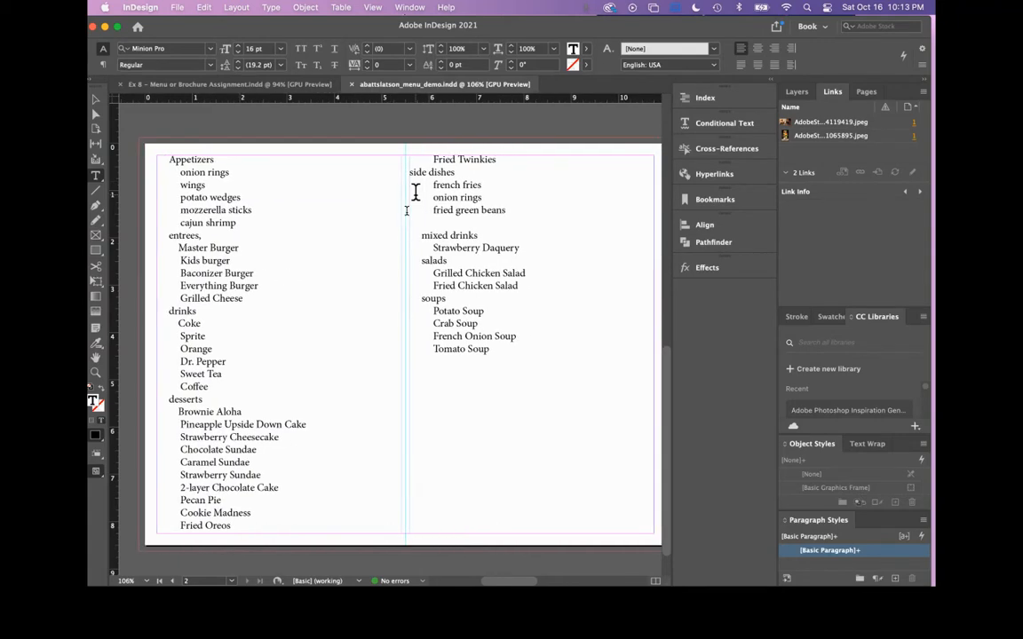
scroll(416, 193, "left", 2)
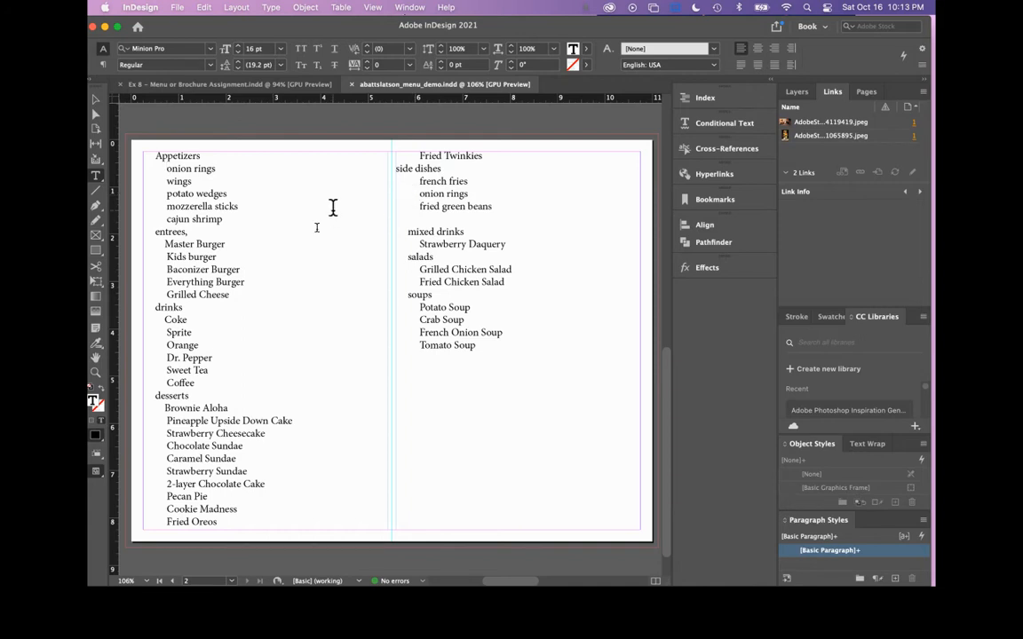
left_click(96, 100)
left_click(191, 127)
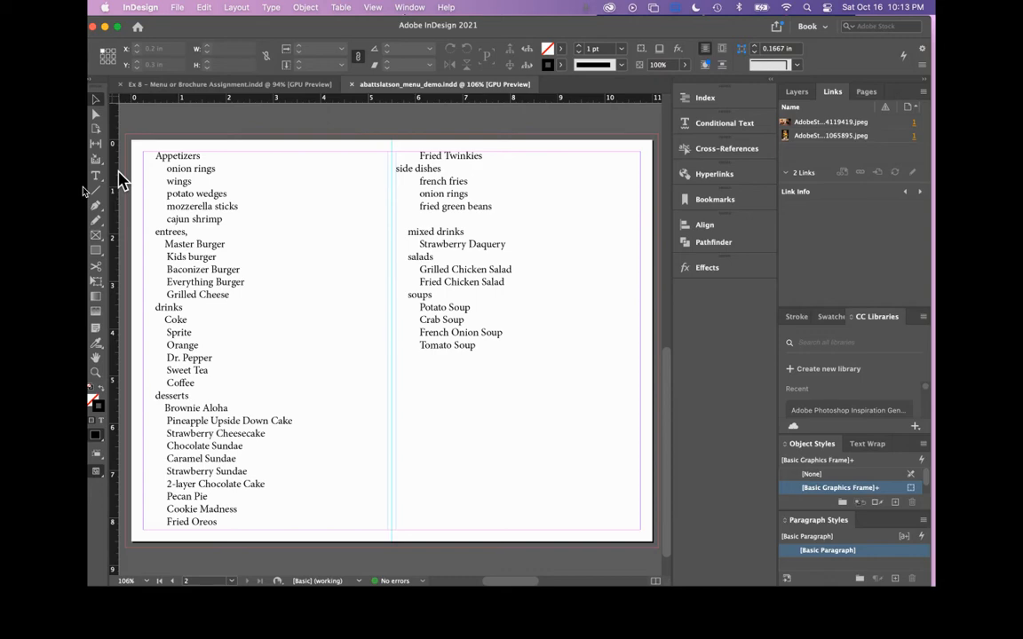
key("super+d")
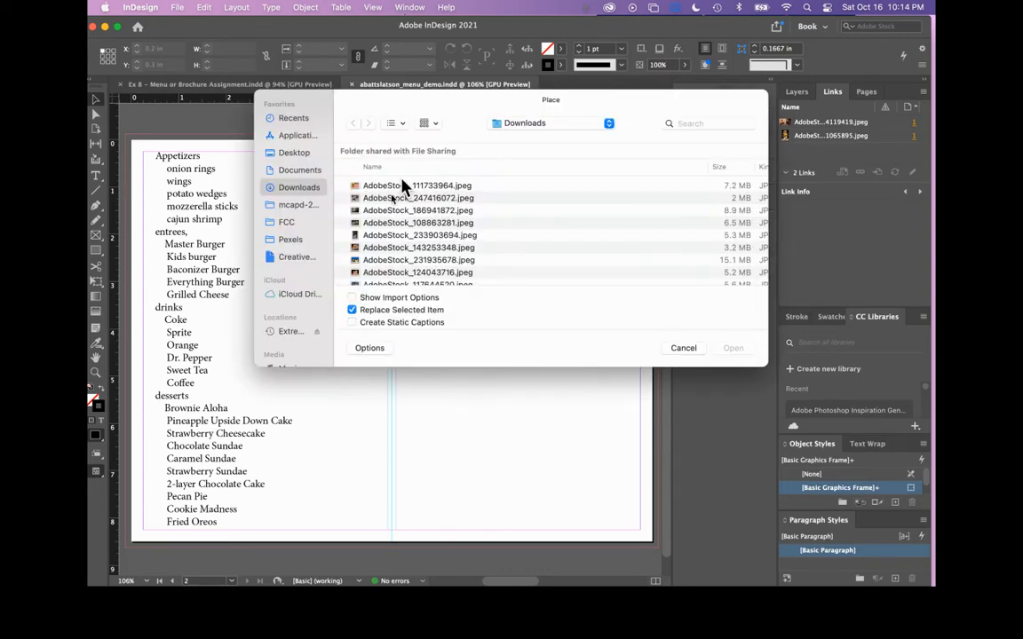
left_click(406, 187)
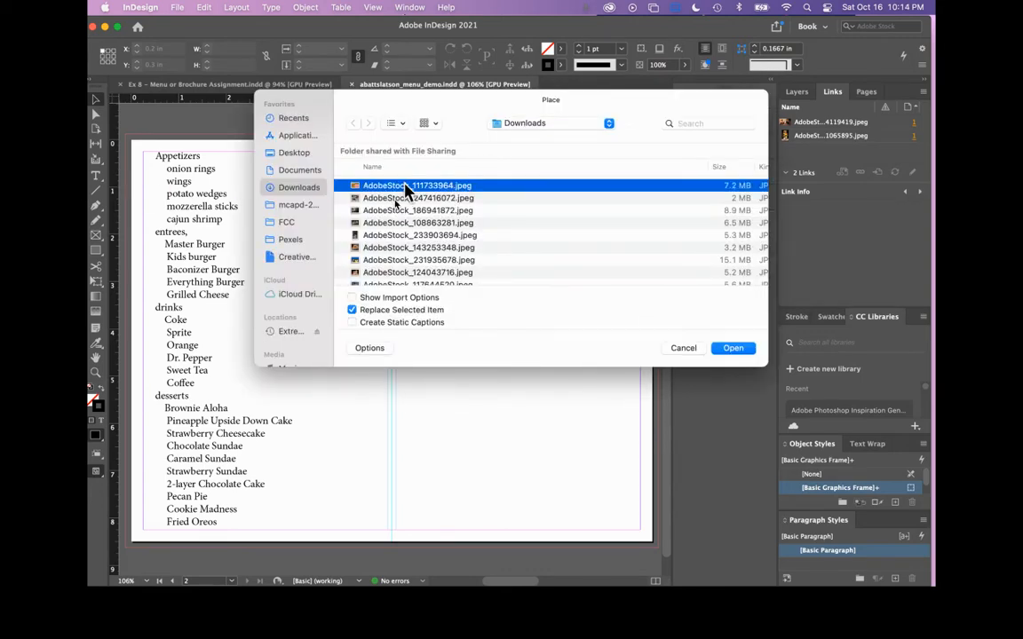
key("space")
key("Down")
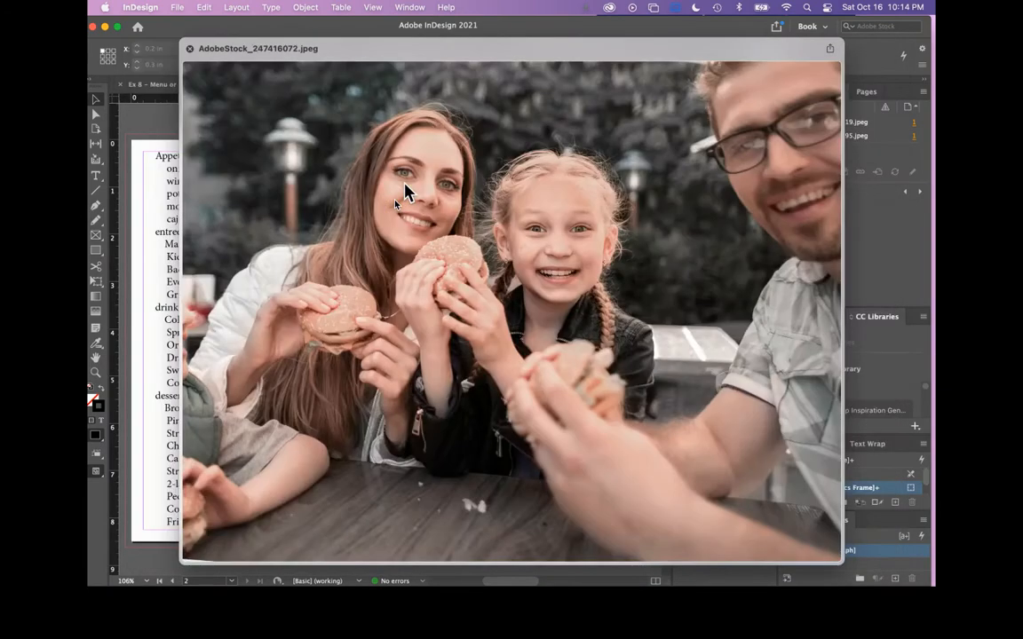
key("Down")
key("Up")
key("Down")
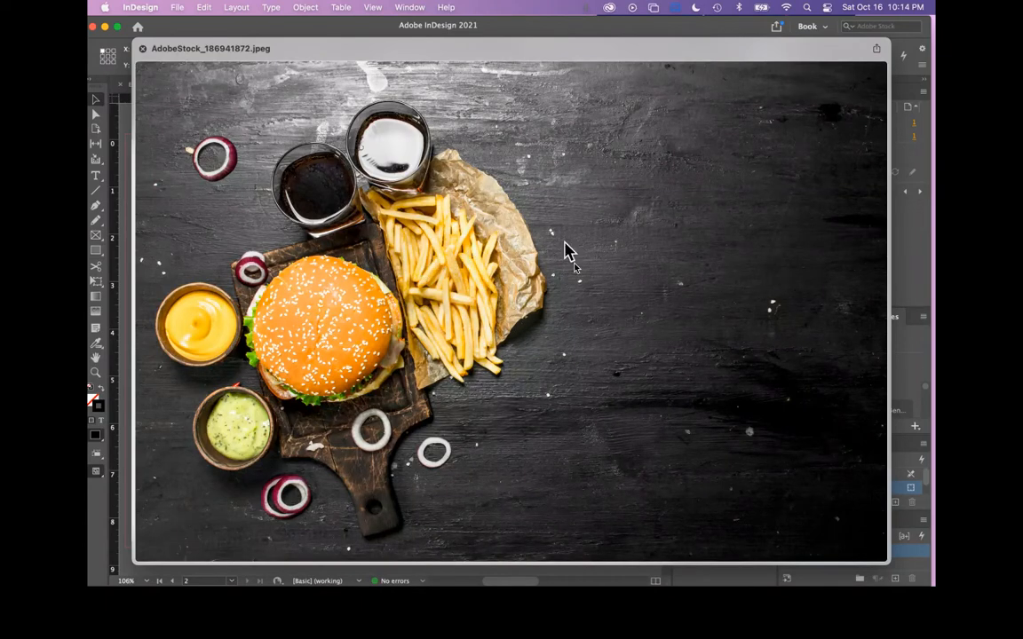
left_click(142, 50)
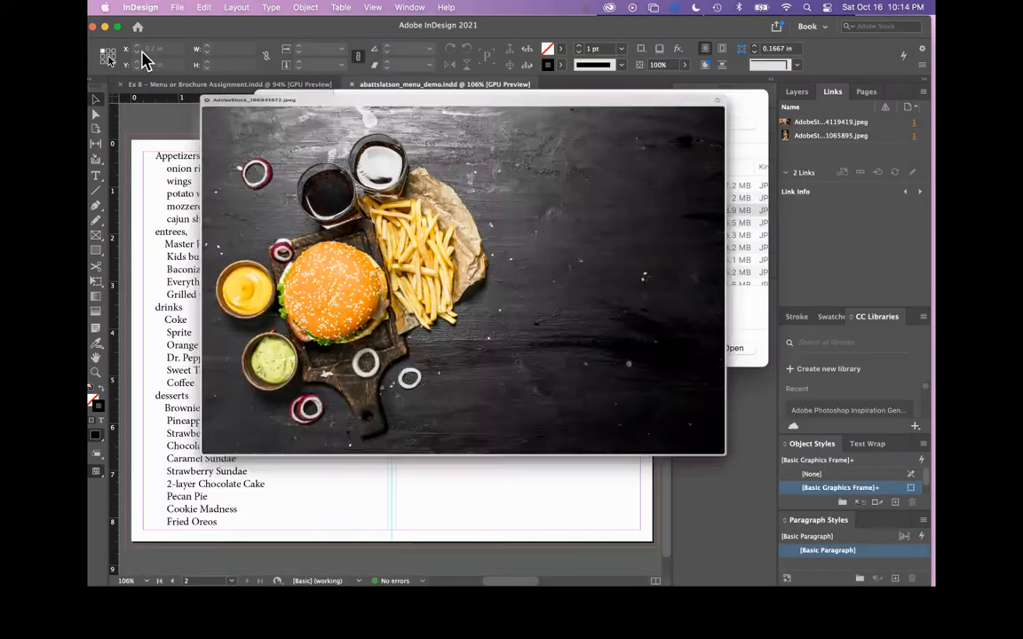
Place AdobeStock_186941872.jpeg over page 2 from the upper-left bleed corner at X -0.125 in, Y -0.125 in, sized 13.2 in by 8.8 in.
double_click(368, 216)
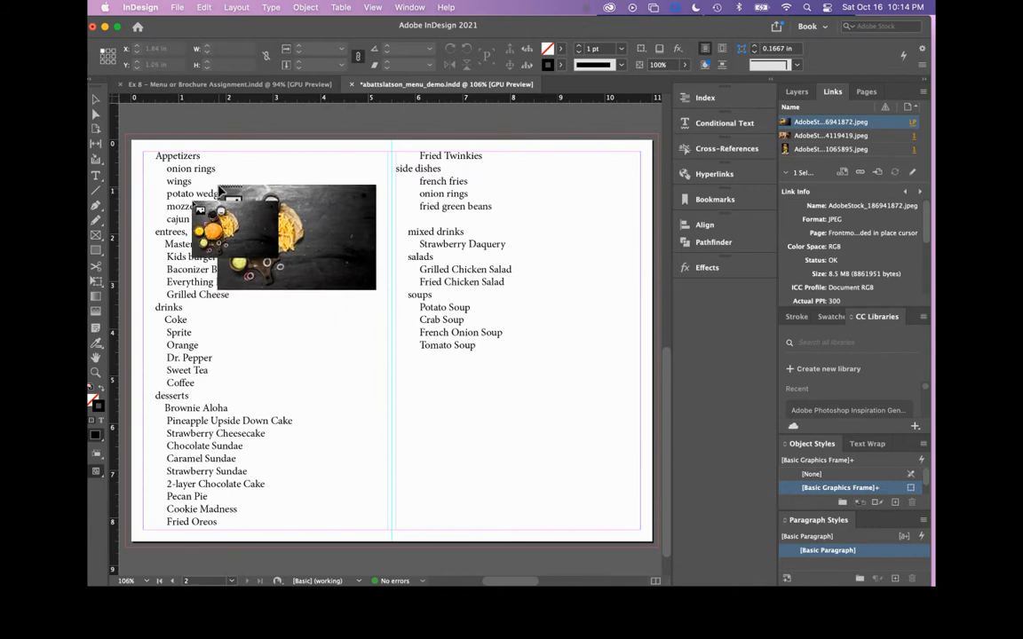
mouse_move(128, 142)
left_mouse_down()
mouse_move(365, 347)
mouse_move(495, 489)
mouse_move(655, 538)
mouse_move(675, 560)
mouse_move(634, 560)
mouse_move(639, 612)
mouse_move(611, 548)
mouse_move(660, 635)
mouse_move(682, 636)
mouse_move(588, 578)
left_mouse_up()
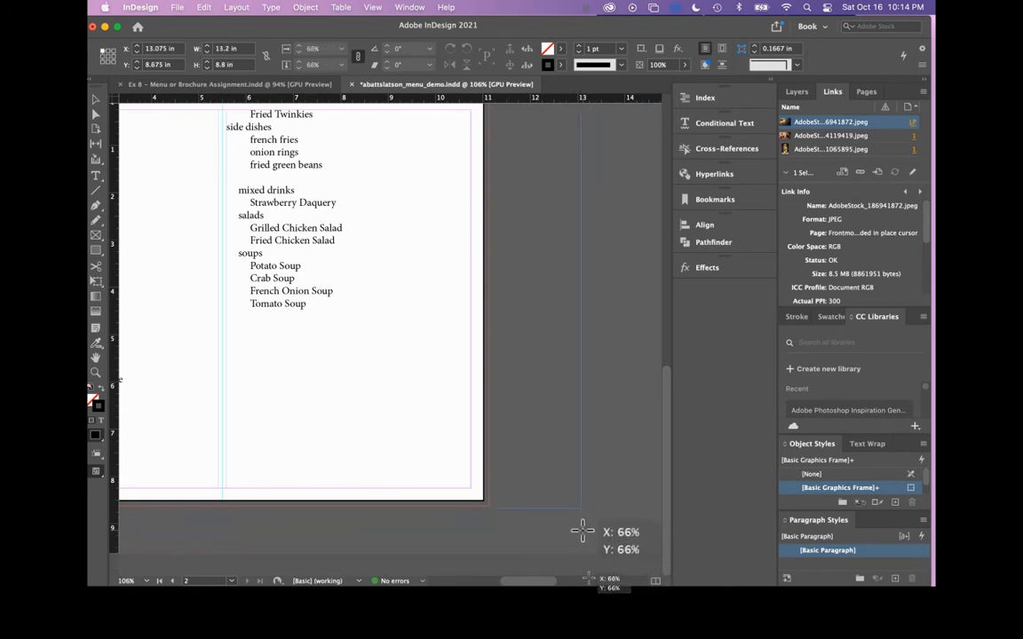
left_click_drag(582, 531, 582, 536)
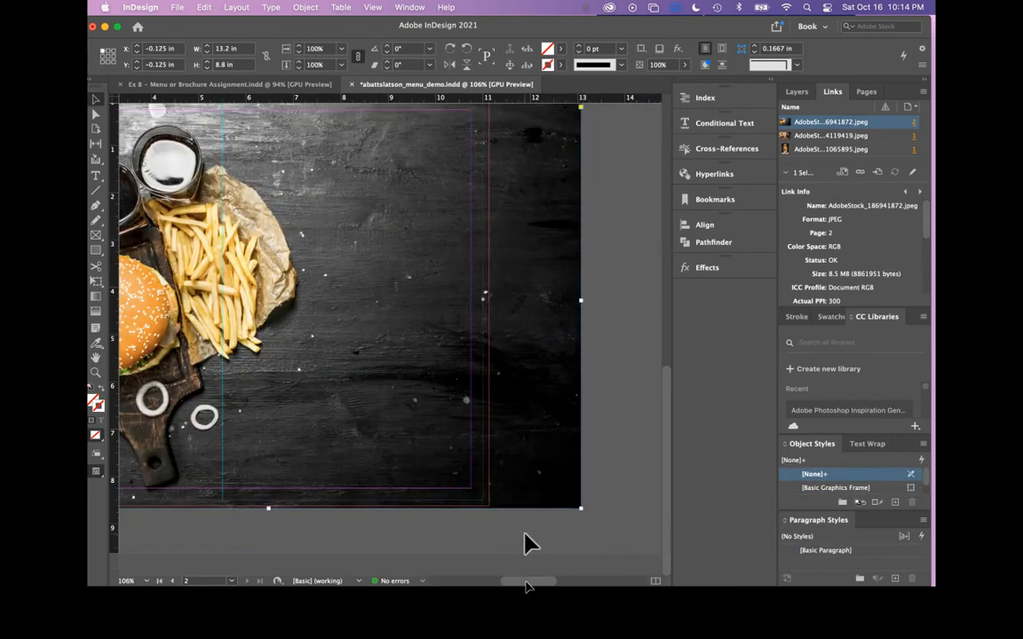
scroll(525, 544, "left", 2)
scroll(525, 543, "left", 3)
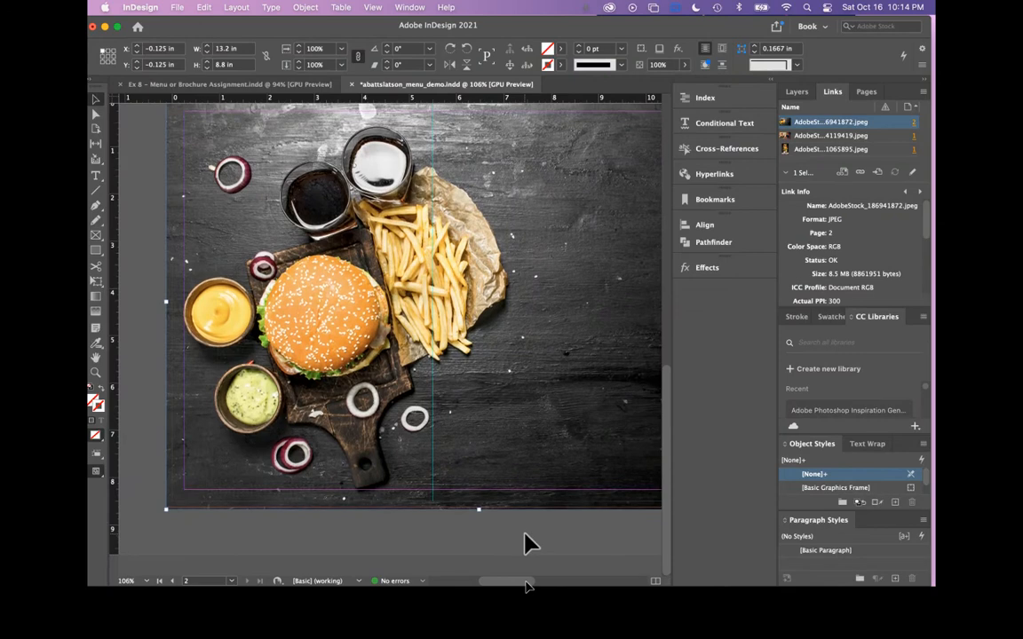
scroll(526, 543, "up", 2)
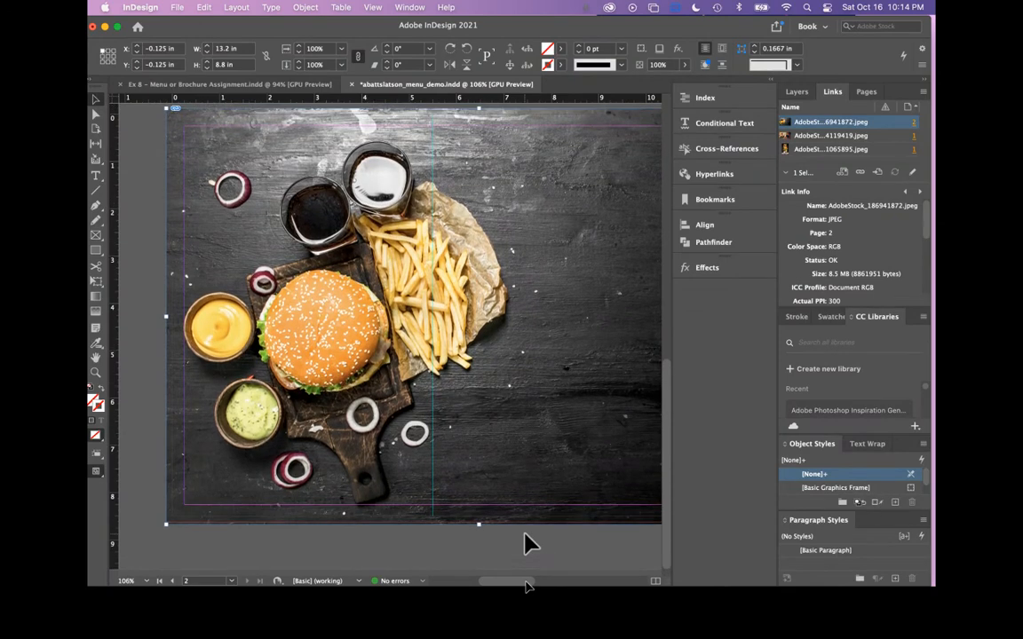
key("super+minus")
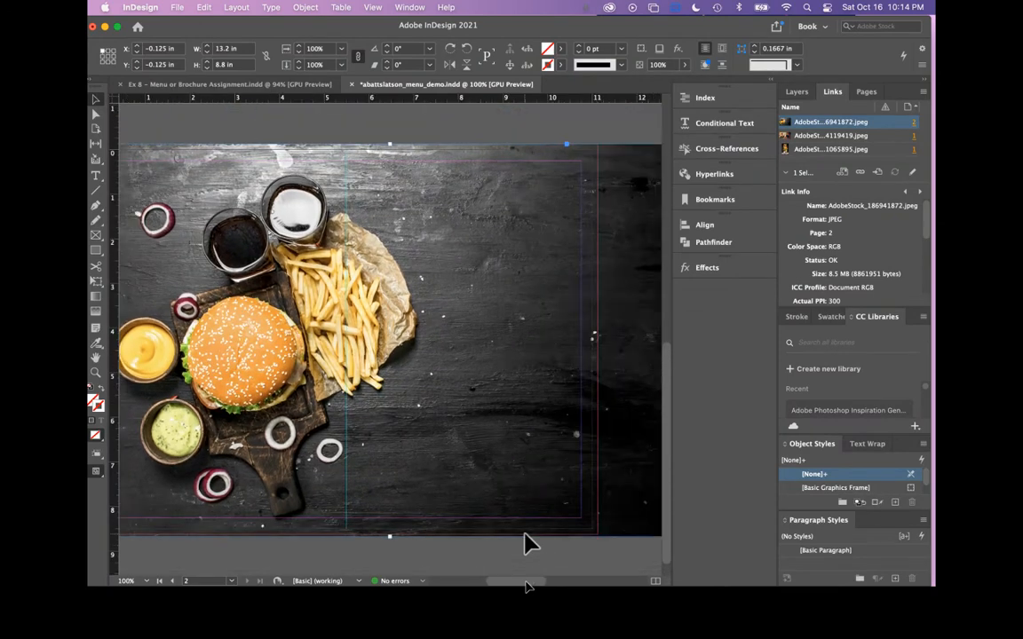
Crop the burger photo's frame on page 2 to 11.25 in wide so it ends at the page's right bleed edge.
key("super+minus")
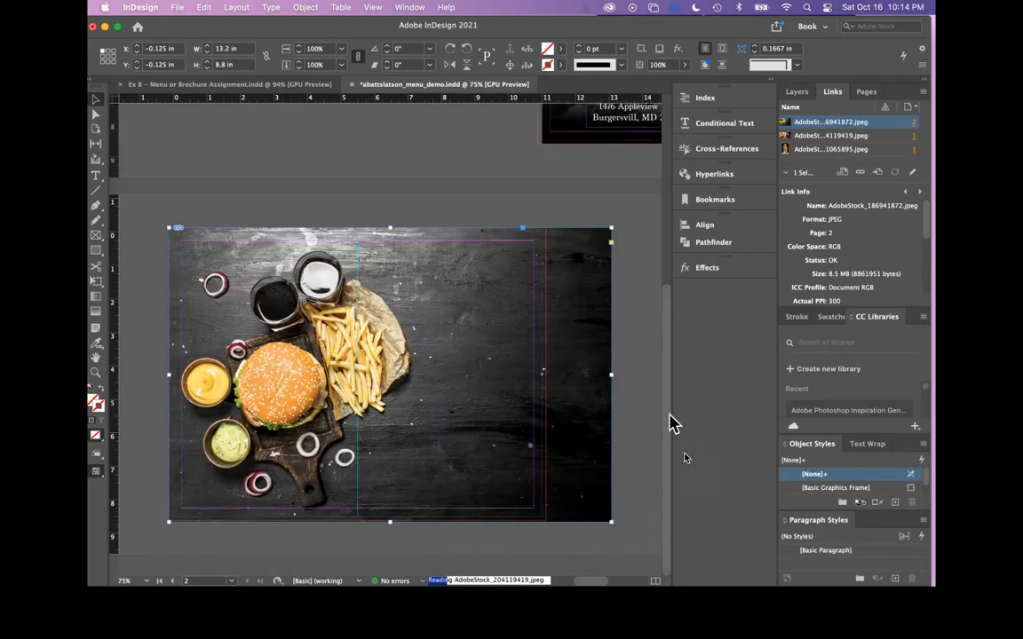
left_click_drag(611, 375, 546, 376)
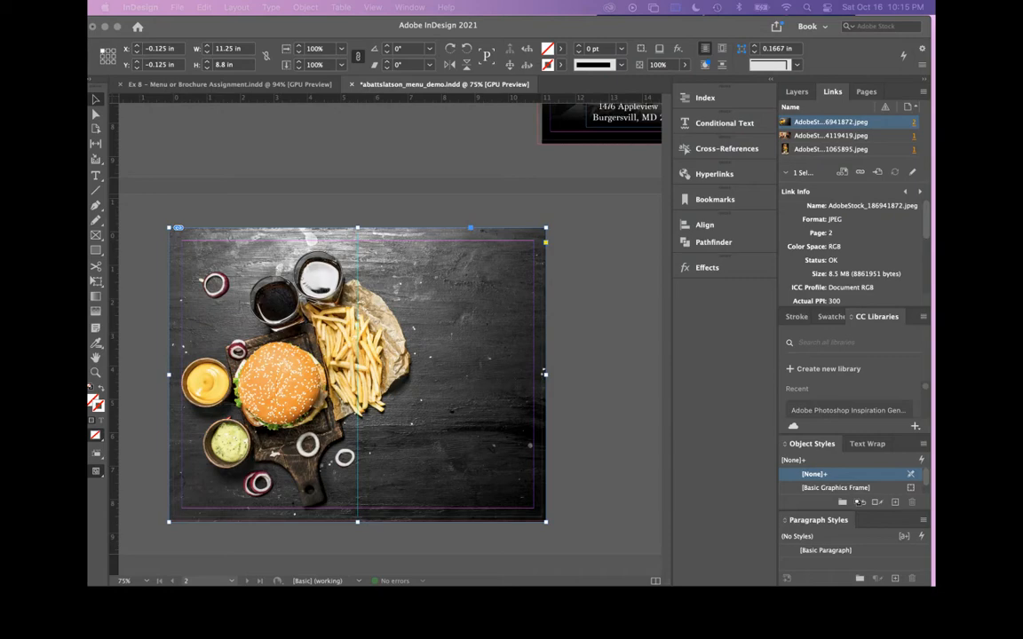
key("super+z")
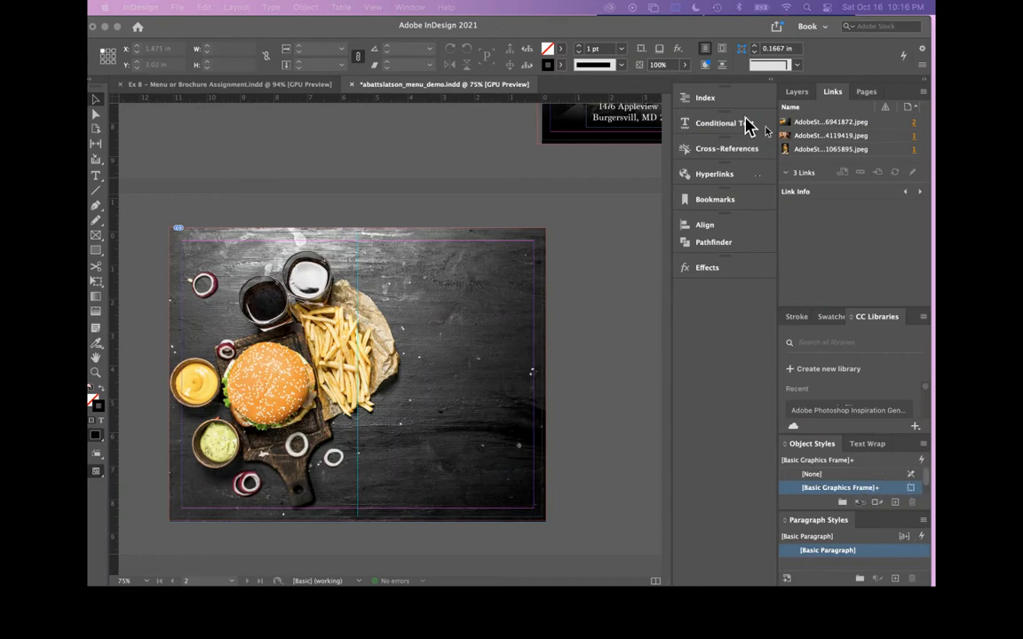
Move AdobeStock_186941872.jpeg below the menu text frame in Layer 1's stacking order on page 2.
left_click(806, 93)
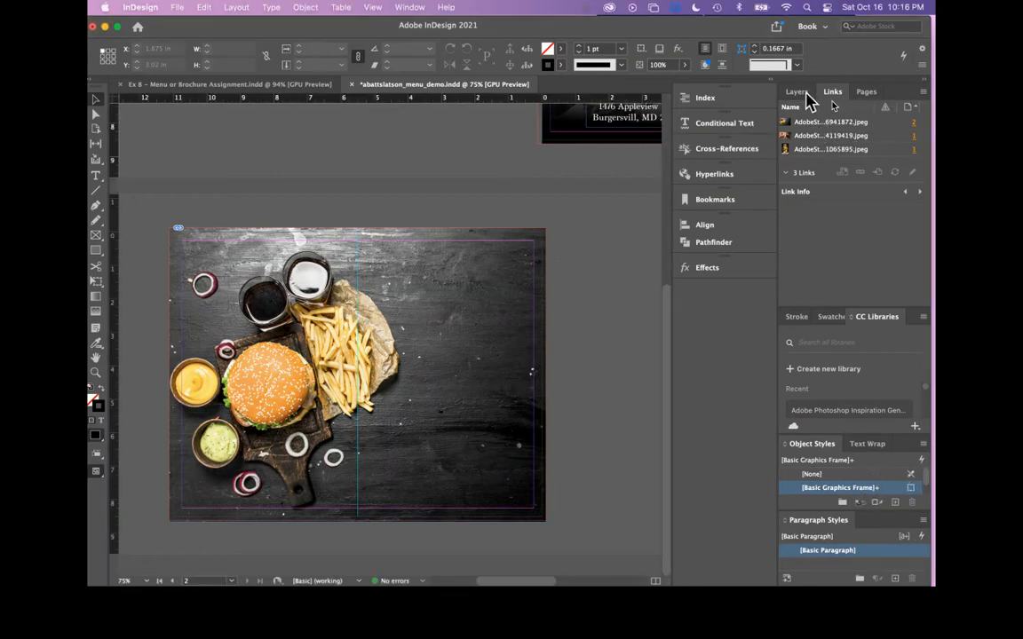
left_click(804, 95)
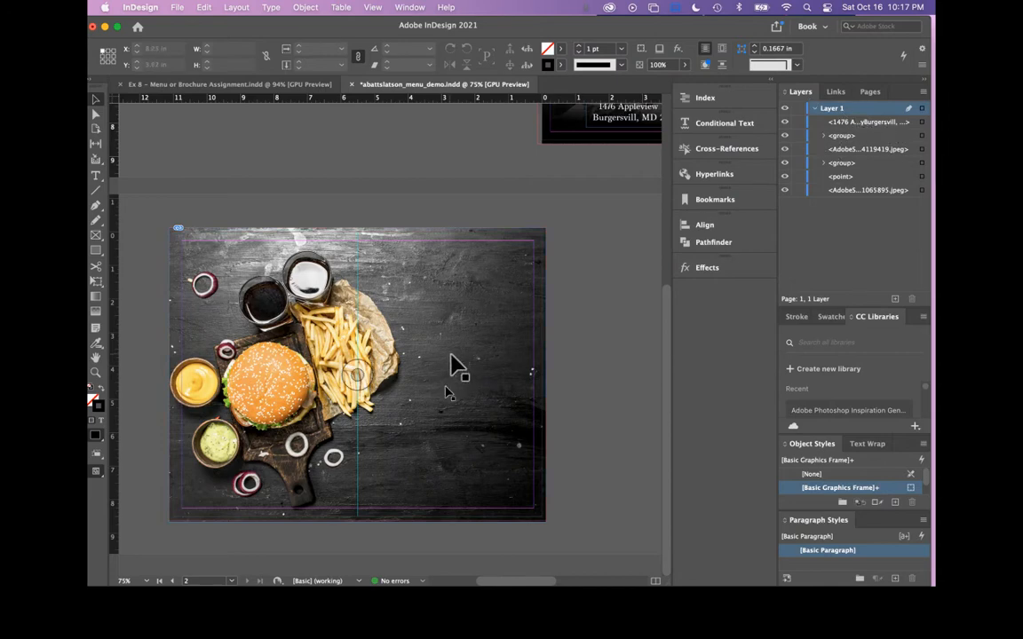
left_click(537, 348)
left_click_drag(873, 122, 879, 149)
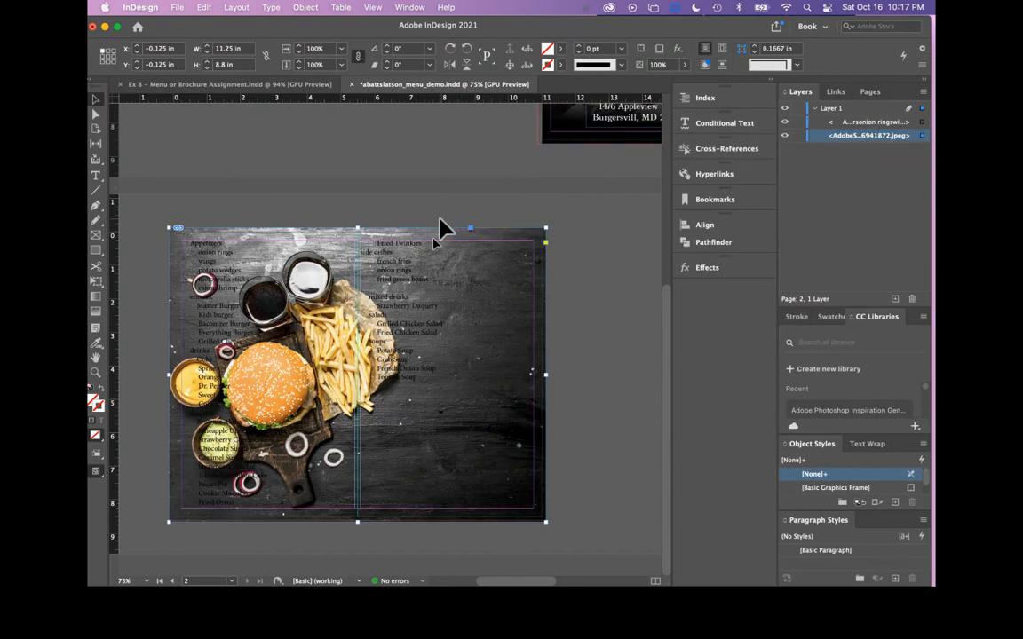
Try narrowing the menu text frame from its left edge to 7.75 in wide, starting at X 3 in.
scroll(302, 216, "right", 2)
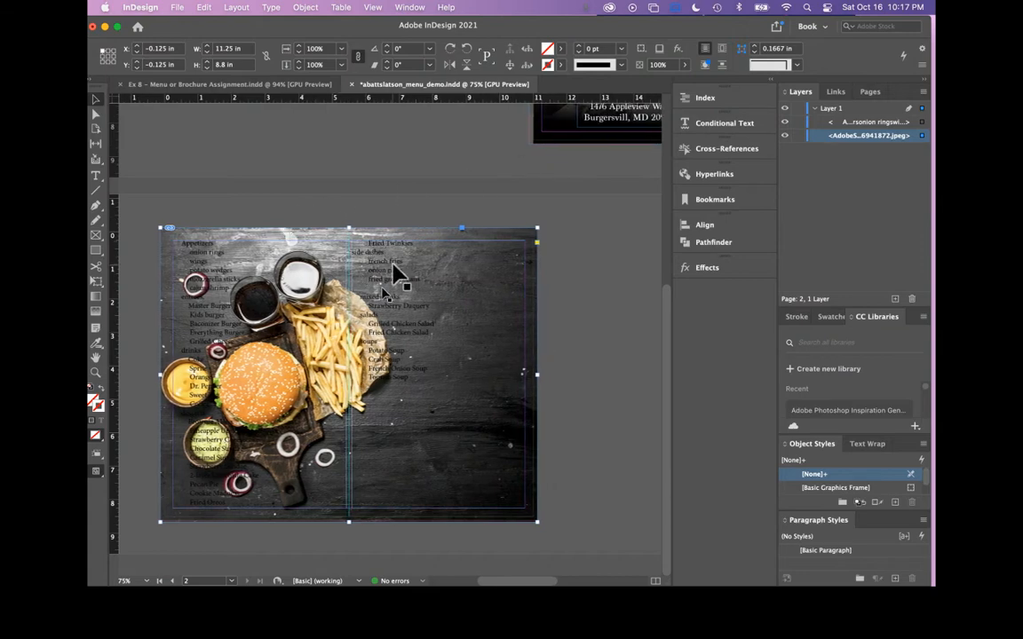
left_click(391, 268)
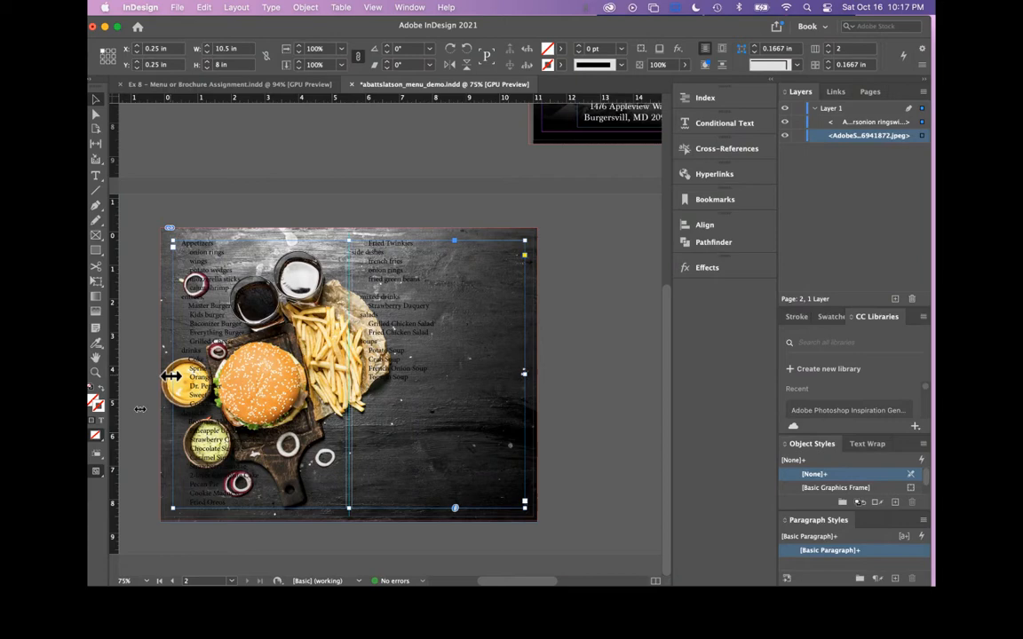
left_click_drag(172, 375, 350, 373)
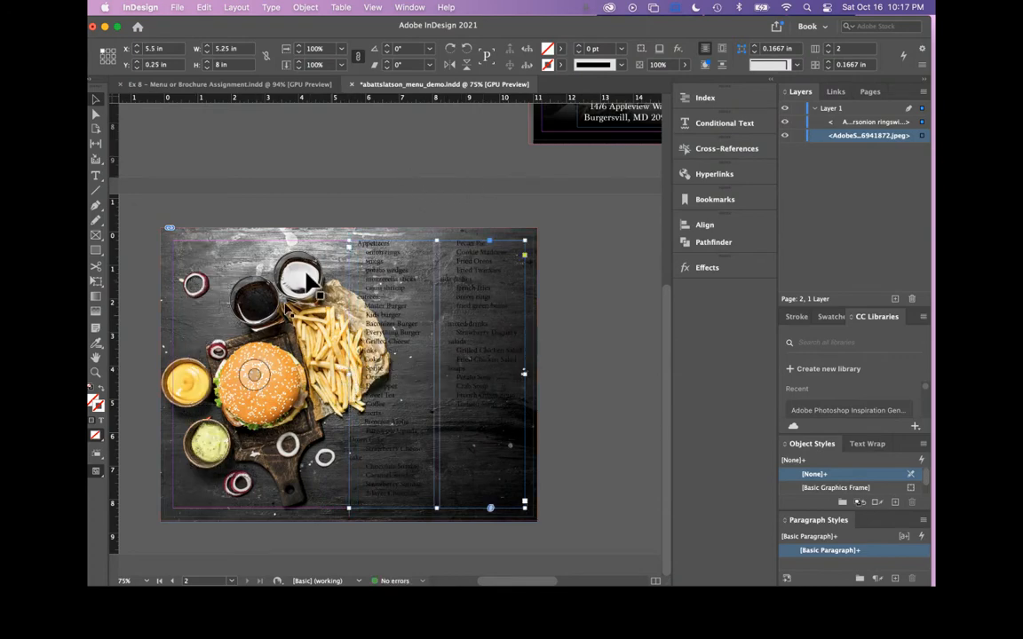
left_click_drag(347, 374, 274, 374)
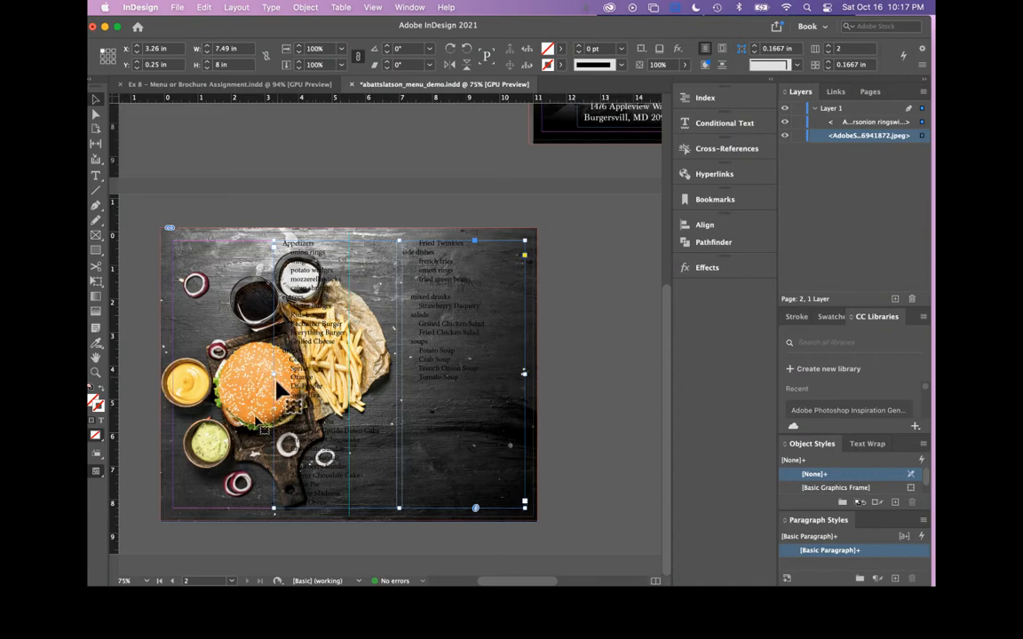
left_click_drag(276, 375, 265, 378)
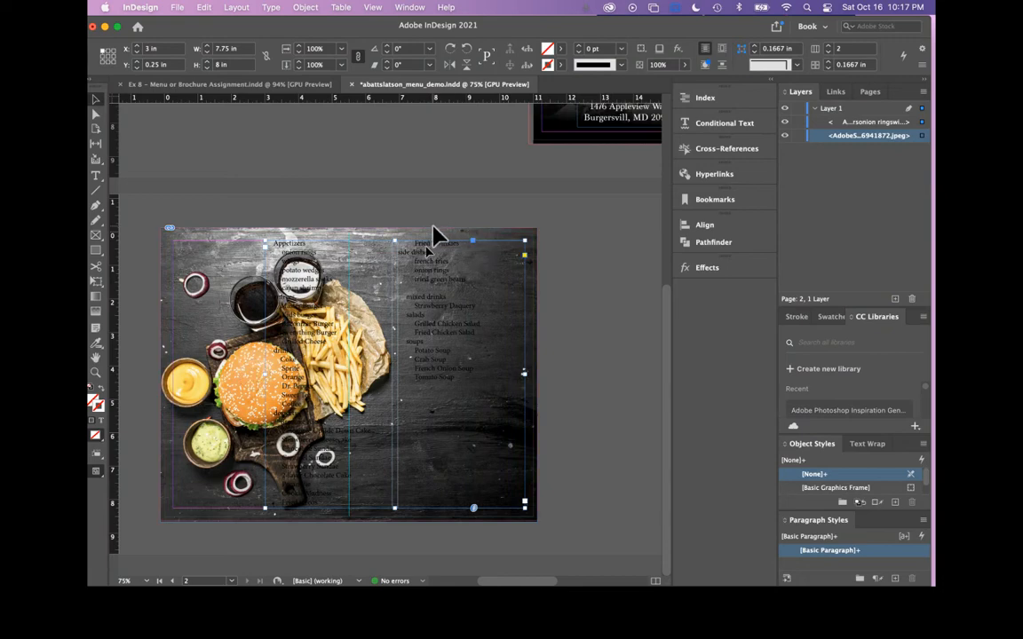
left_click(244, 209)
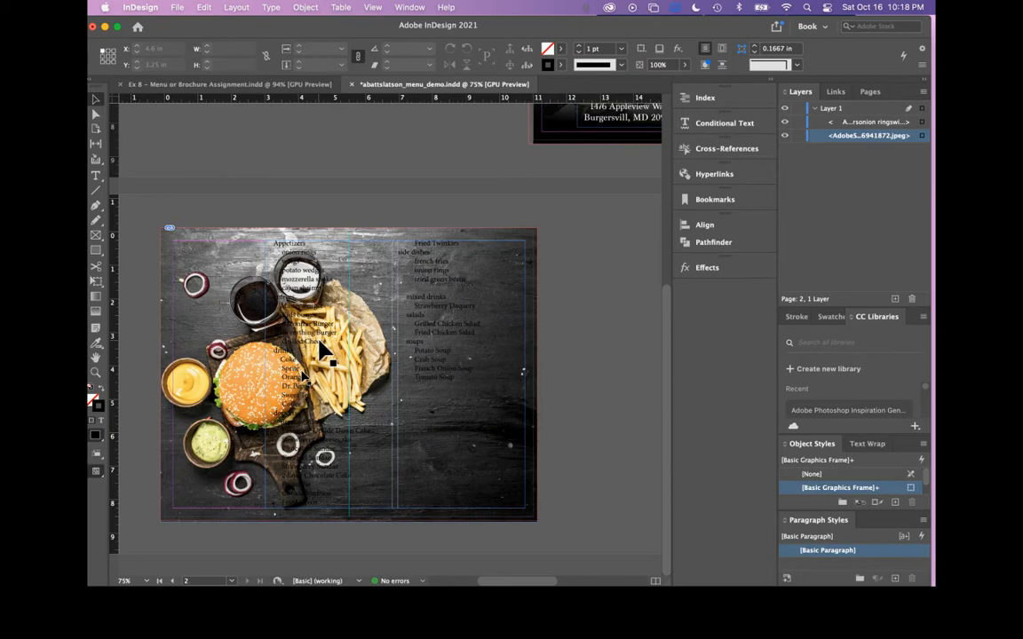
Hide the burger background photo and extend the menu text frame to the left margin, making it 10.5 in wide.
left_click(784, 136)
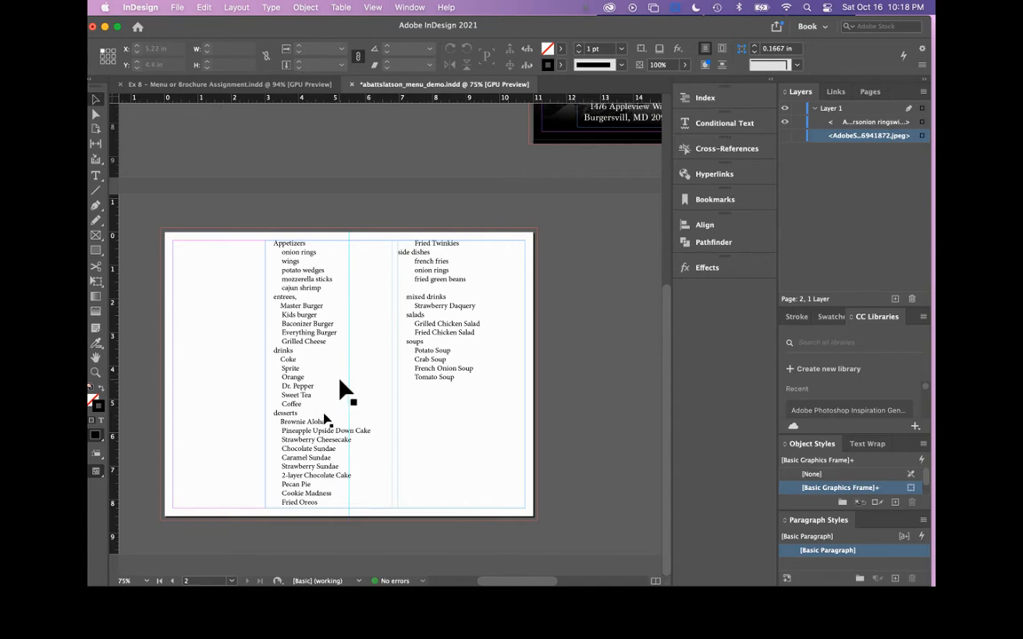
left_click(298, 383)
left_click_drag(265, 376, 225, 375)
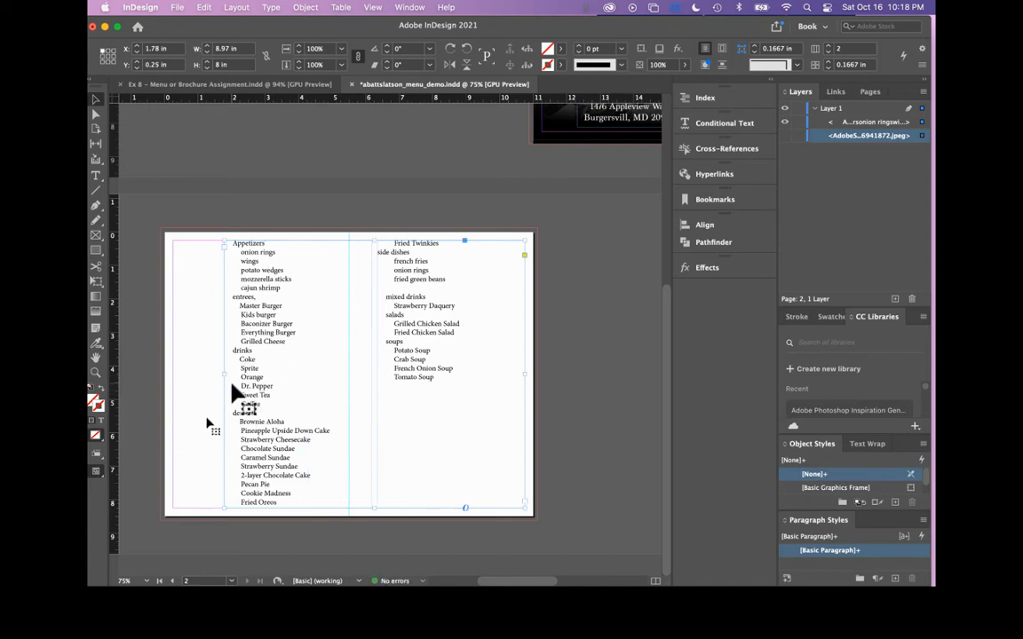
left_click_drag(222, 379, 175, 376)
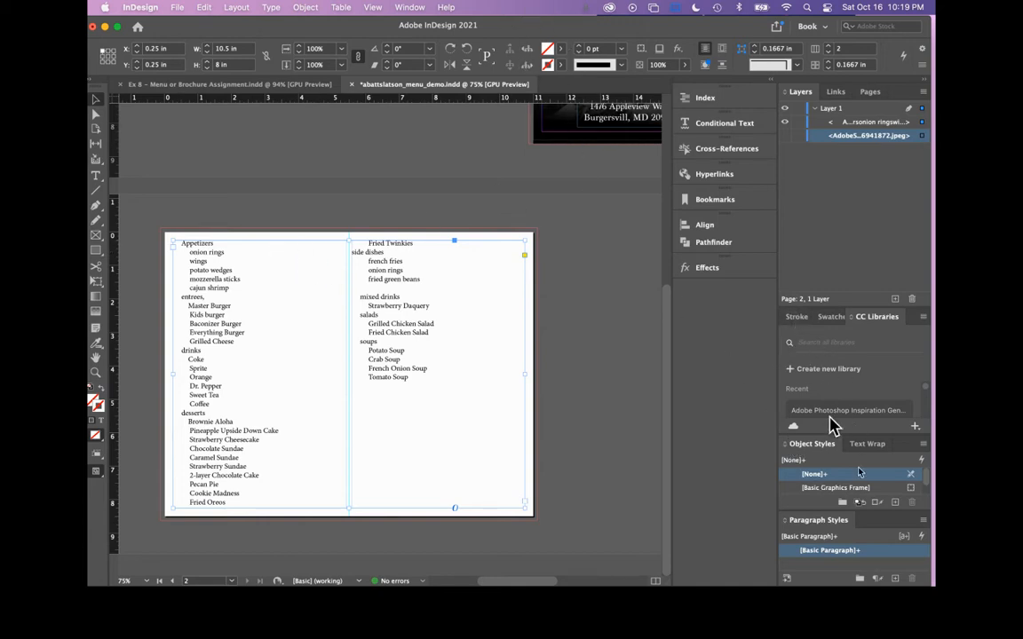
Detach and lengthen the Paragraph Styles list, and place the text cursor in the Appetizers heading on page 2.
left_click_drag(810, 522, 622, 217)
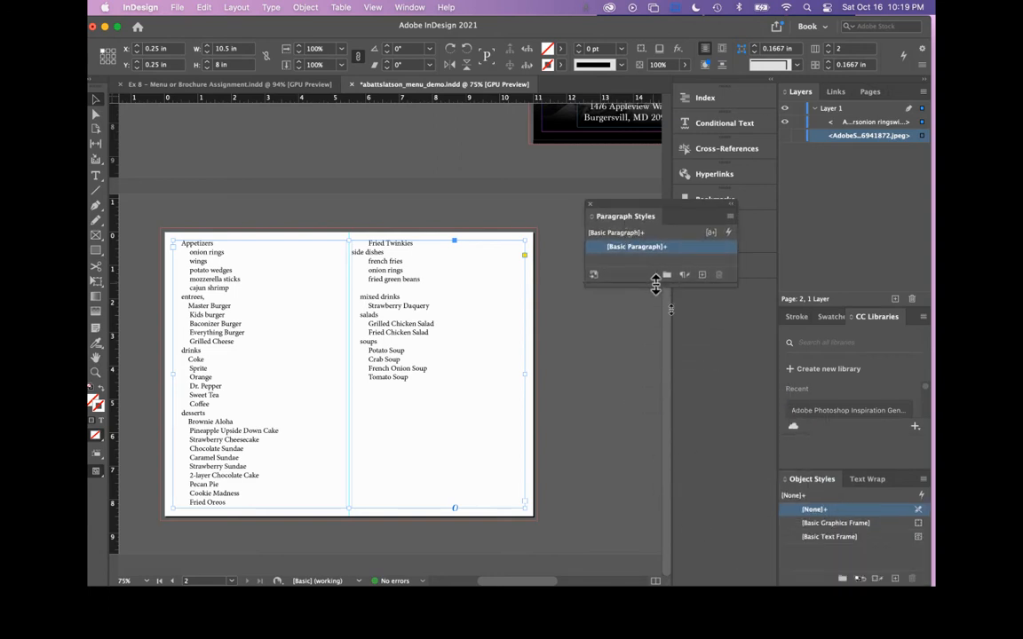
left_click_drag(671, 319, 666, 491)
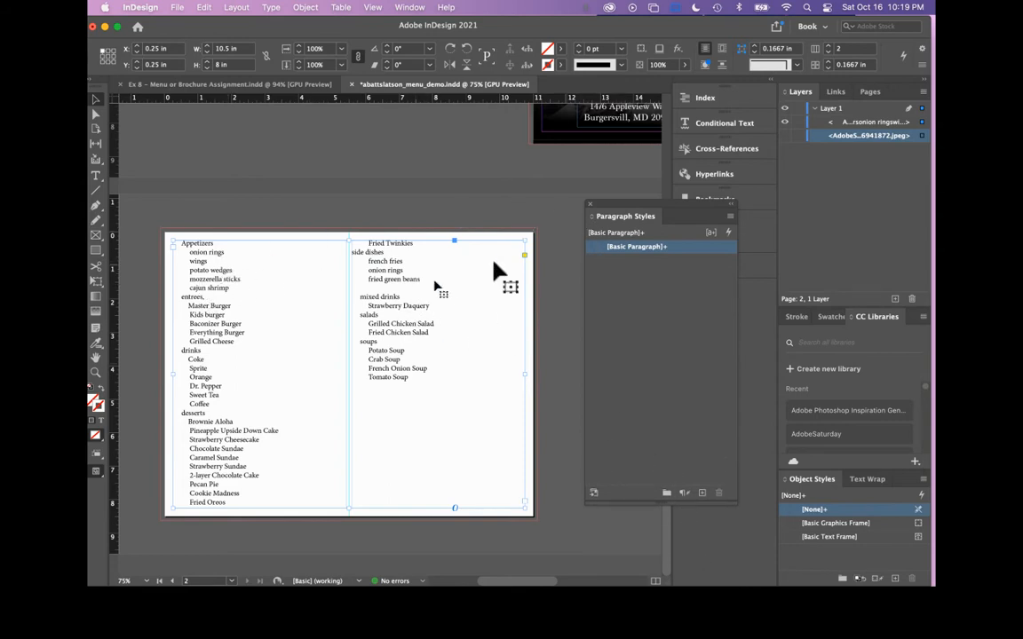
triple_click(191, 243)
left_click(191, 241)
left_click(191, 241)
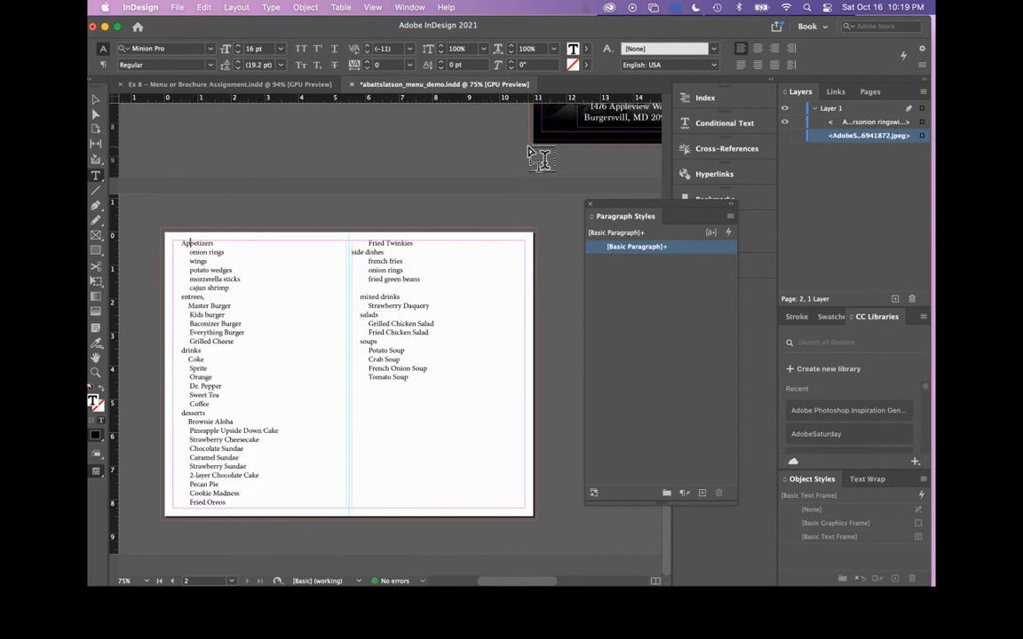
Check the font formatting of the restaurant's address text on page 1.
scroll(541, 160, "up", 3)
scroll(541, 160, "right", 2)
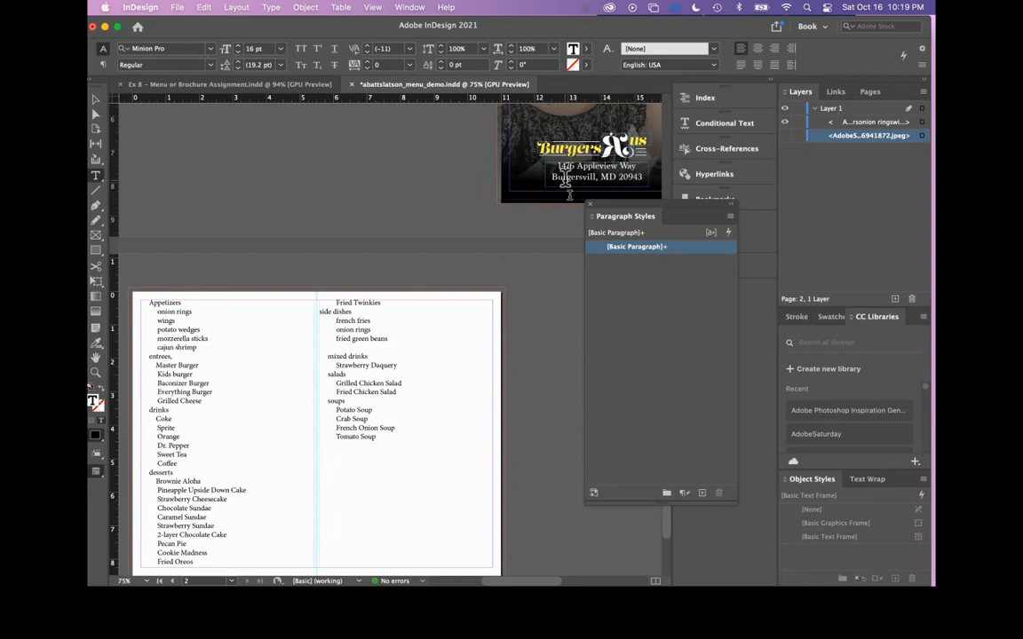
left_click(566, 178)
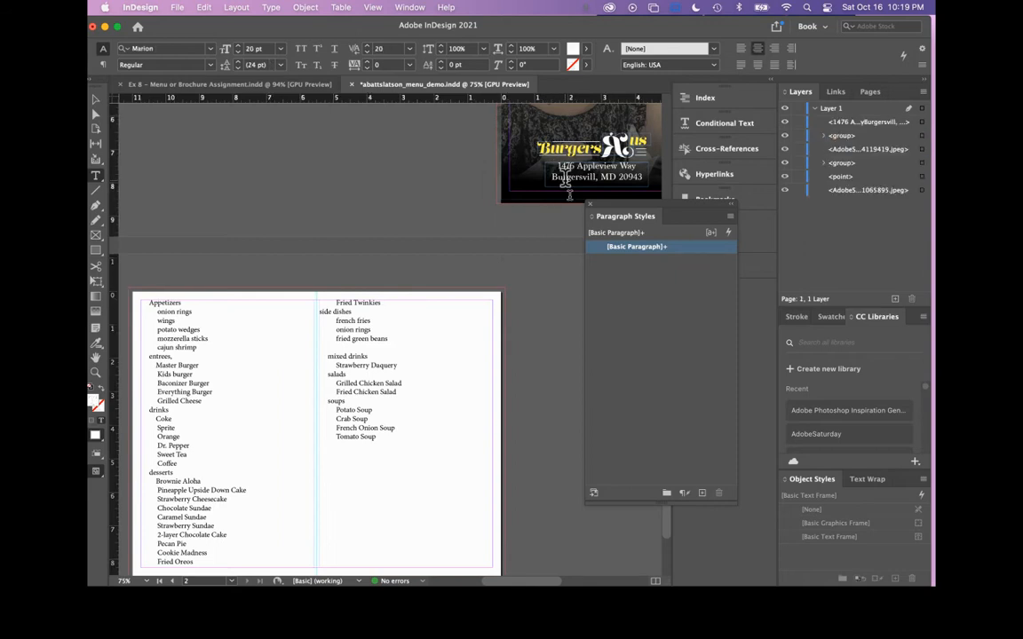
Select all of the menu text in the two-column frame on page 2.
scroll(296, 324, "down", 2)
left_click(165, 271)
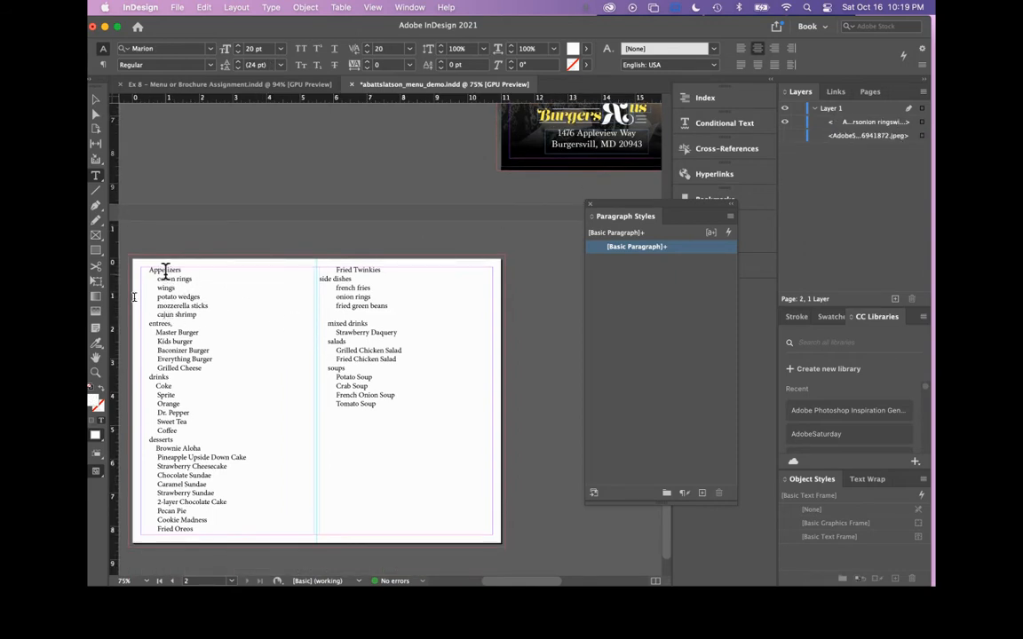
triple_click(165, 274)
left_click(165, 273)
left_click(165, 274)
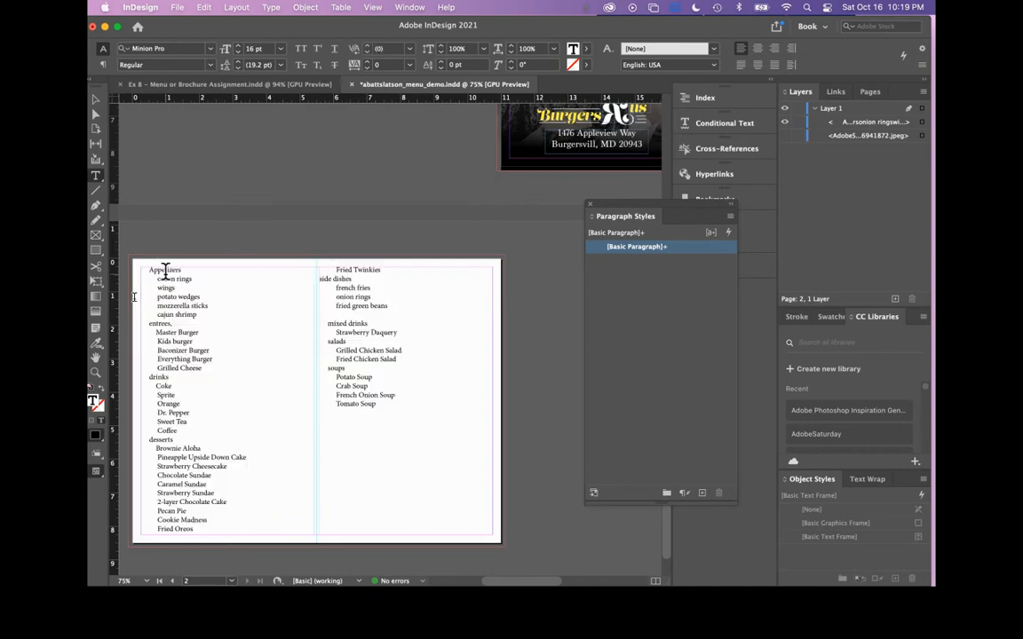
double_click(171, 266)
left_click(171, 265)
double_click(171, 266)
triple_click(180, 301)
left_click(180, 301)
left_click(179, 301)
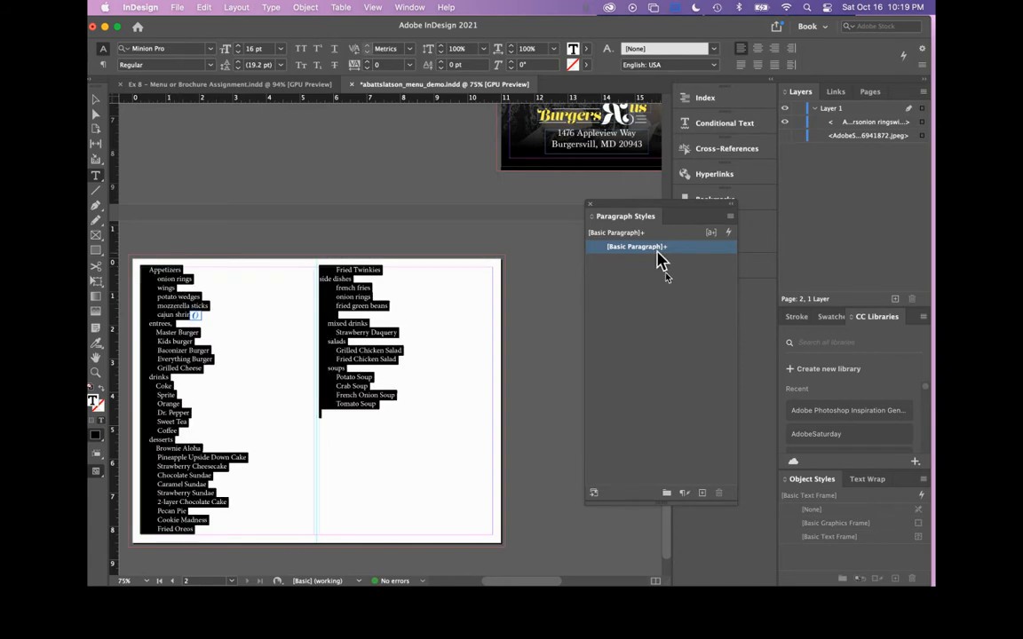
Create a new paragraph style from the selected menu text, apply it, and name it Body.
left_click(702, 494)
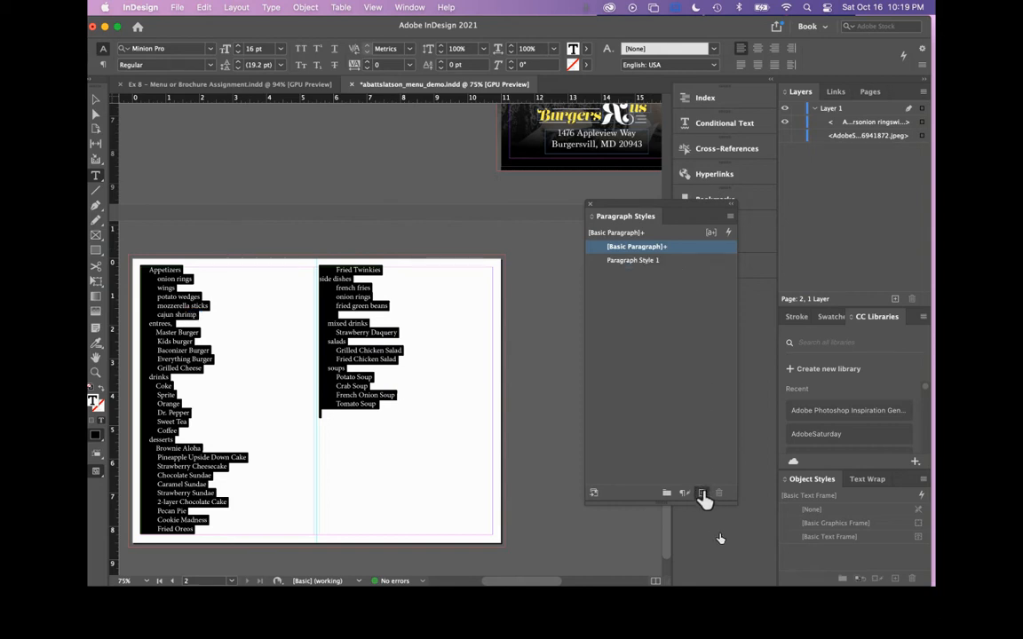
left_click(635, 259)
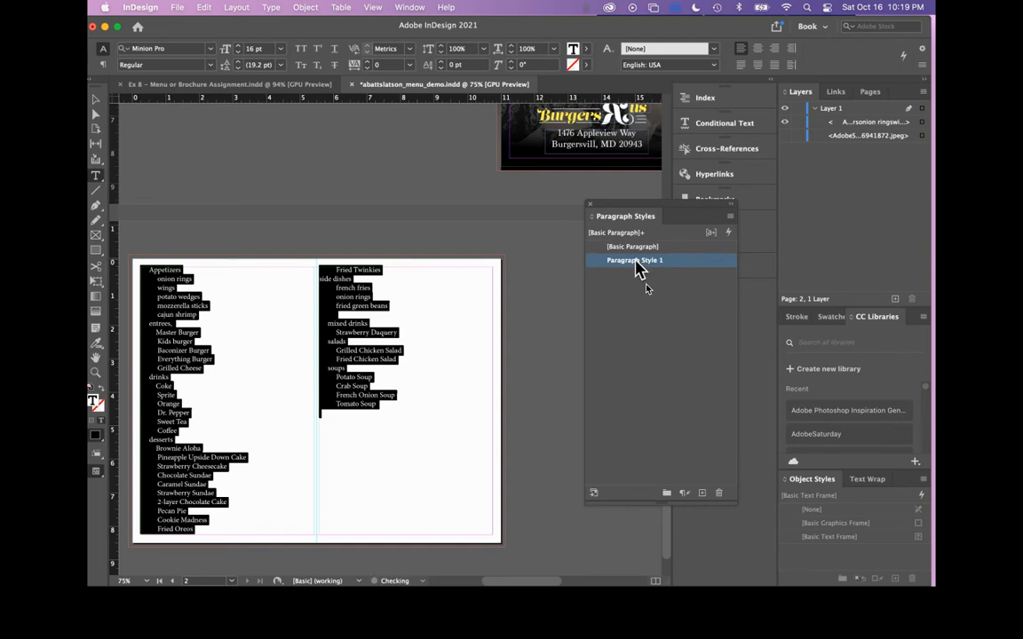
double_click(635, 260)
type("Body")
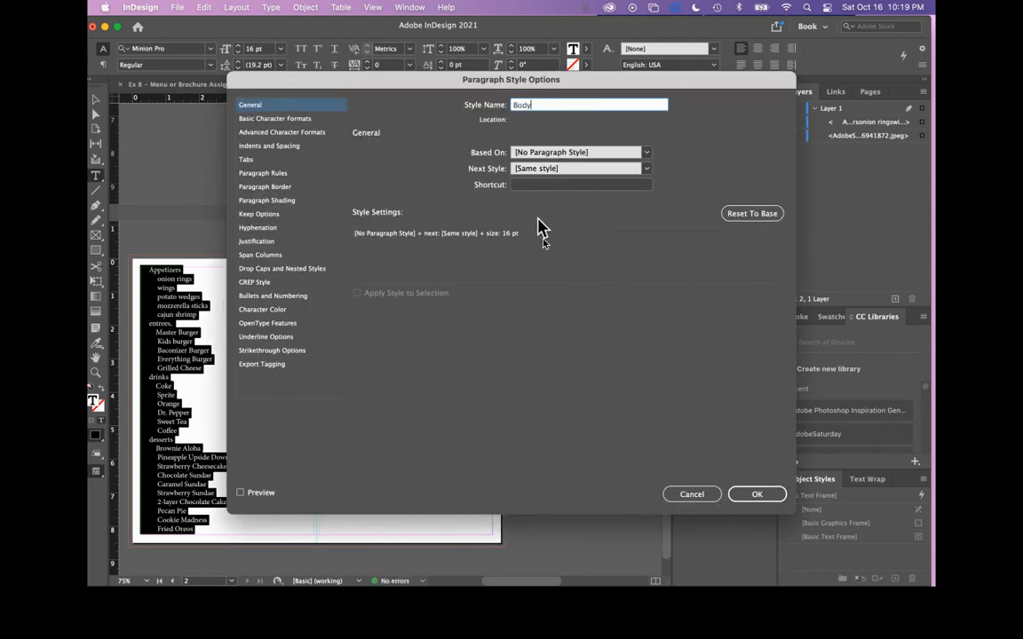
mouse_move(449, 85)
left_mouse_down()
mouse_move(518, 128)
mouse_move(448, 104)
mouse_move(459, 119)
mouse_move(448, 99)
left_mouse_up()
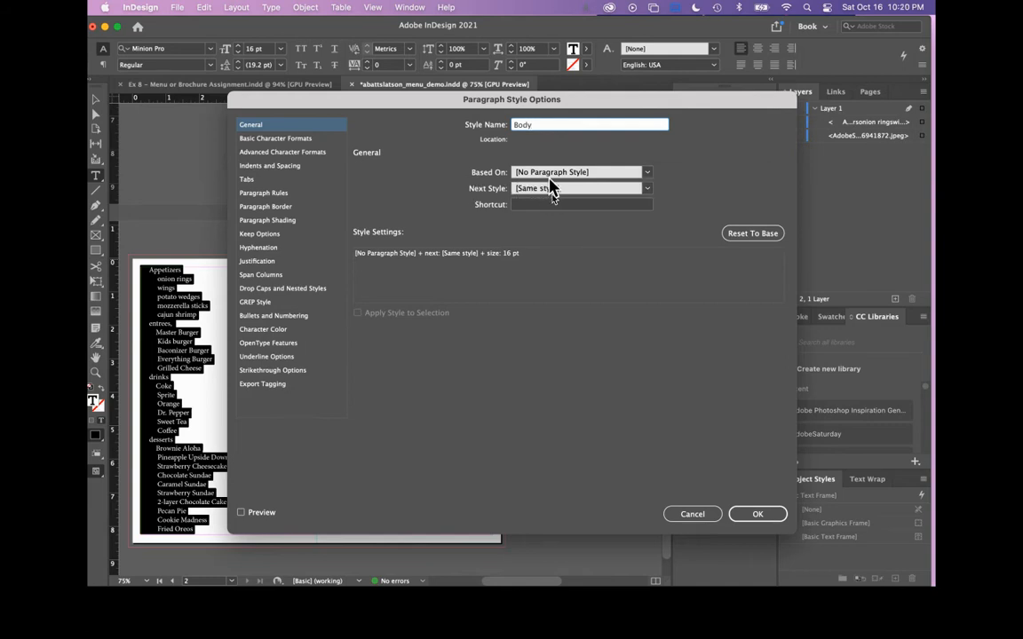
Set the Body style's font family to Marion and turn on the preview.
left_click(274, 140)
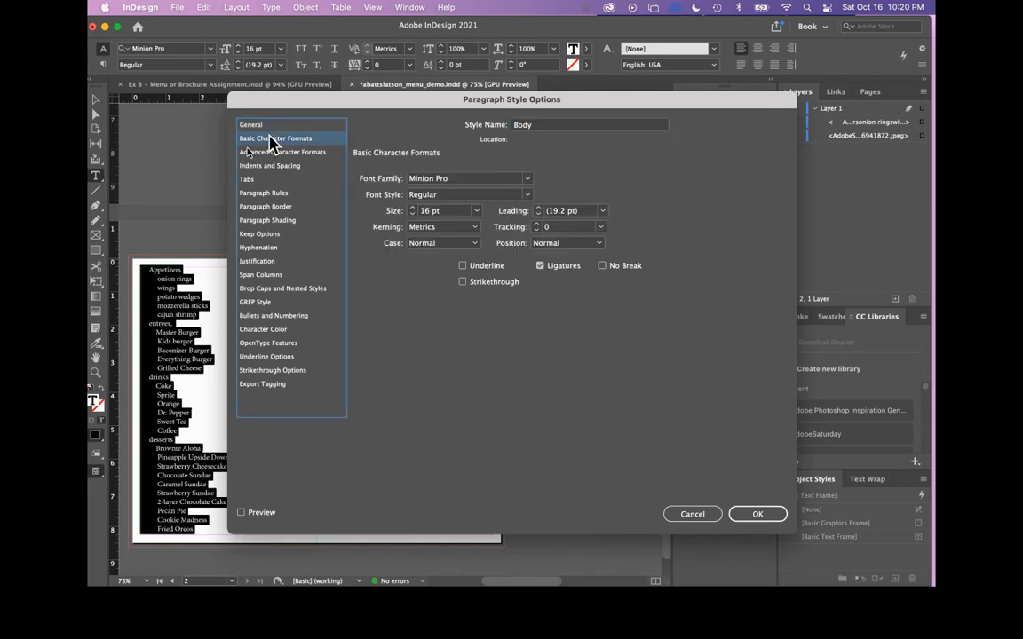
left_click(456, 179)
left_click_drag(456, 179, 371, 180)
type("Marion")
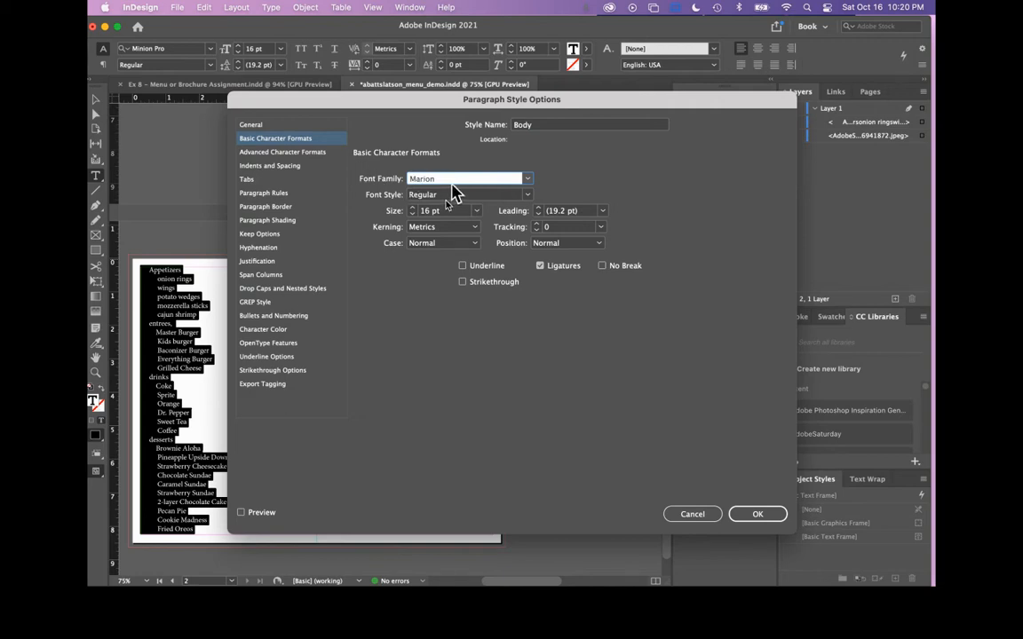
key("Tab")
key("Tab")
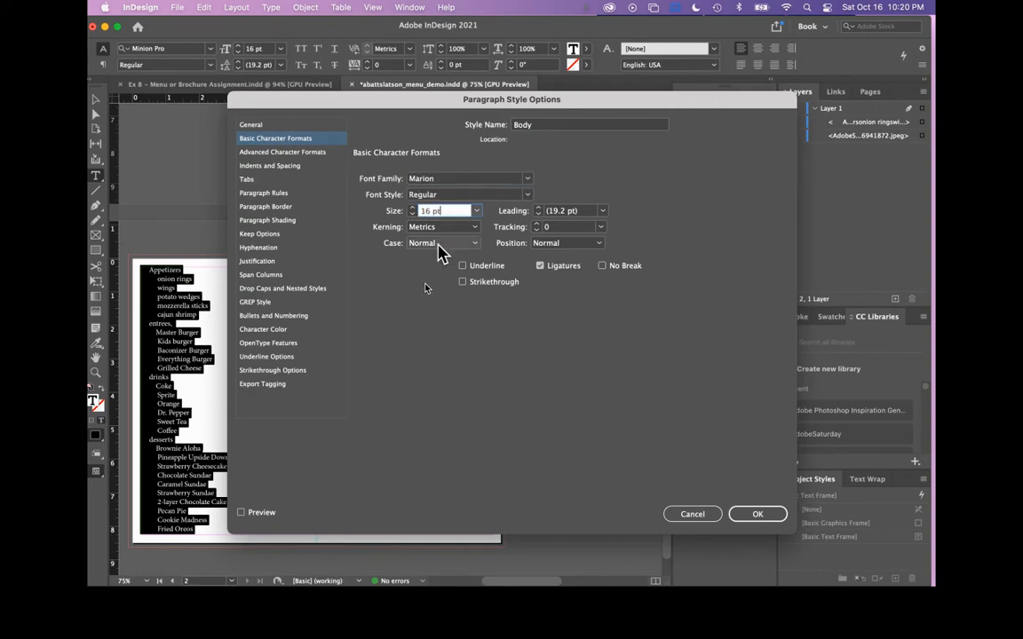
left_click(240, 513)
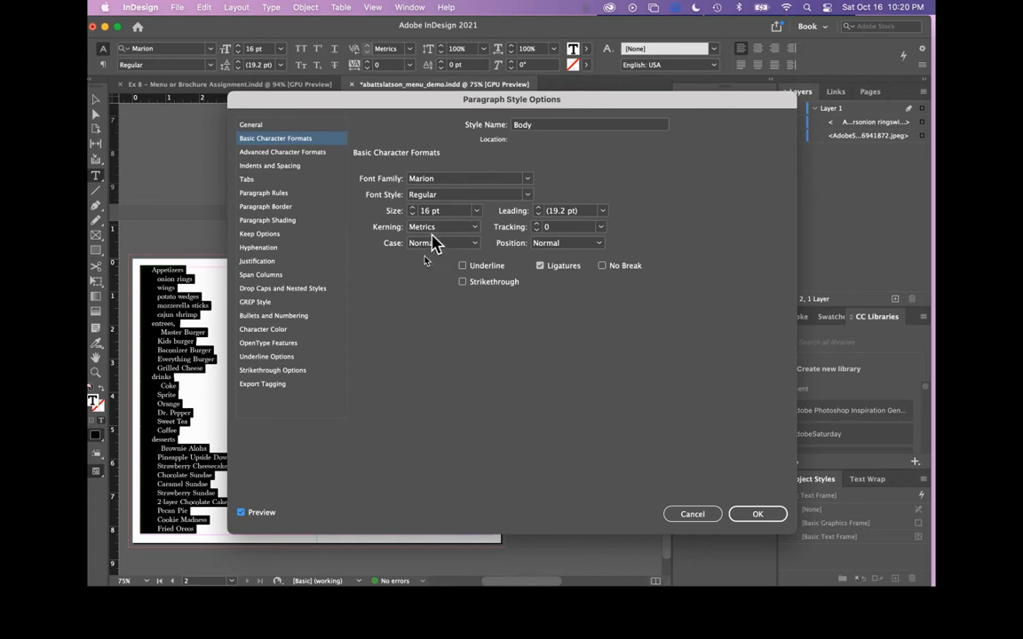
Set the Body style's tracking to 20 and its leading to 20 pt.
left_click(537, 225)
left_click(537, 225)
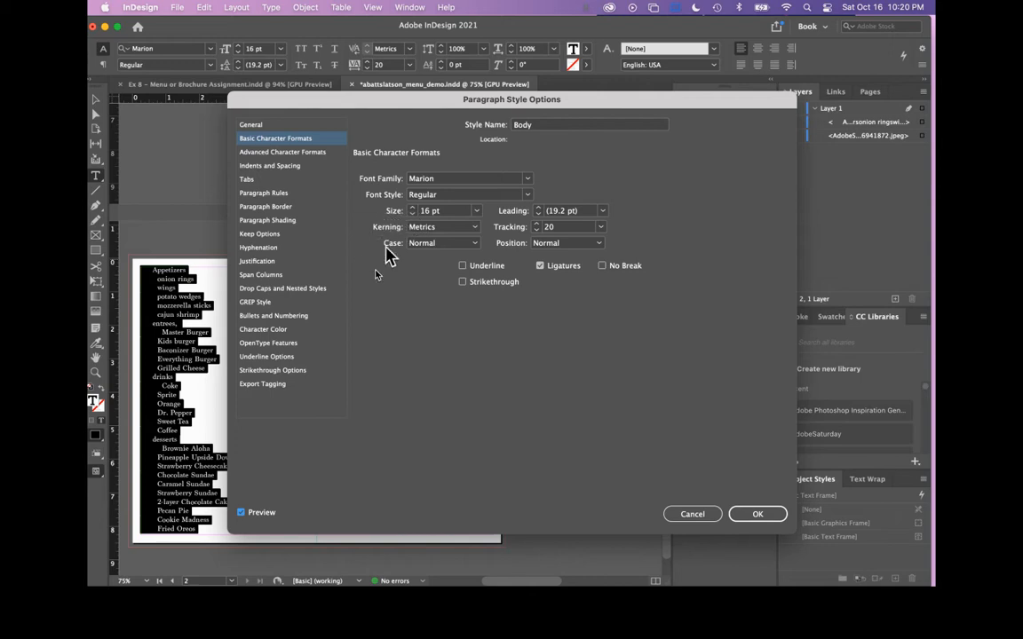
left_click(538, 208)
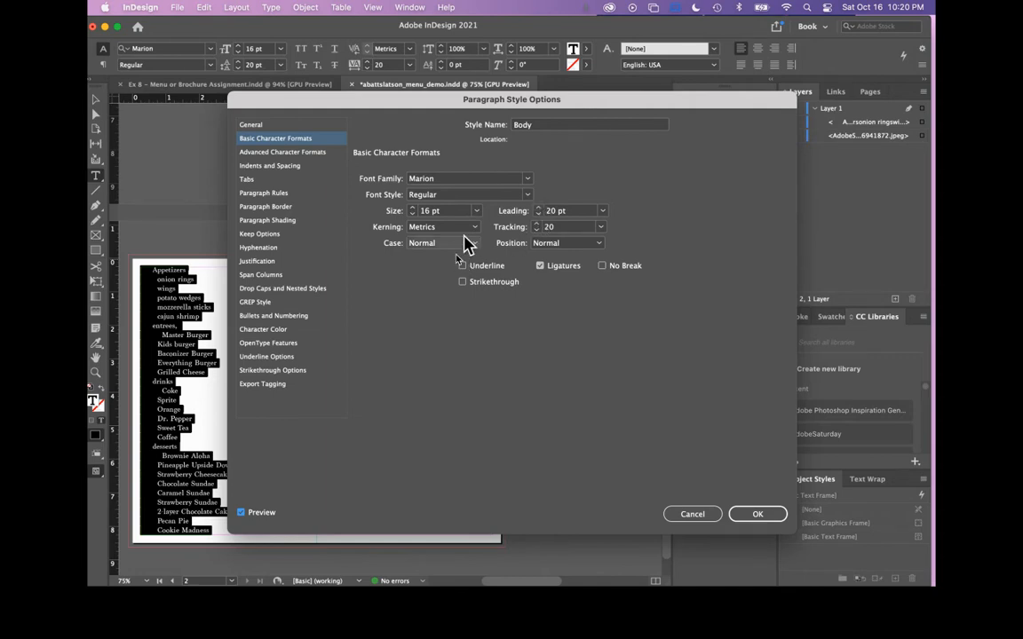
Turn off hyphenation in the Body paragraph style.
left_click(272, 154)
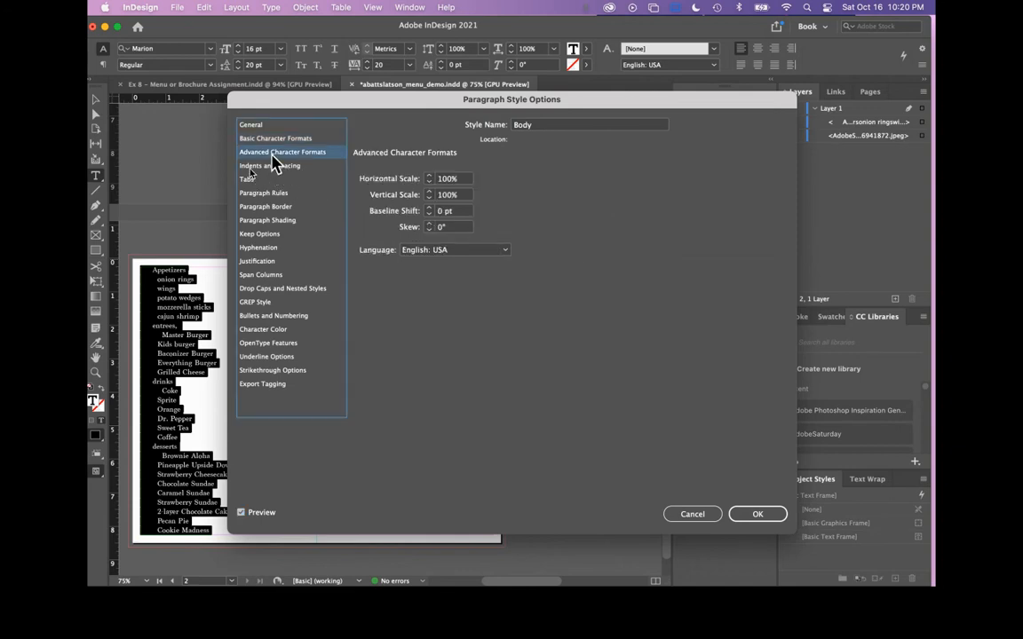
left_click(278, 167)
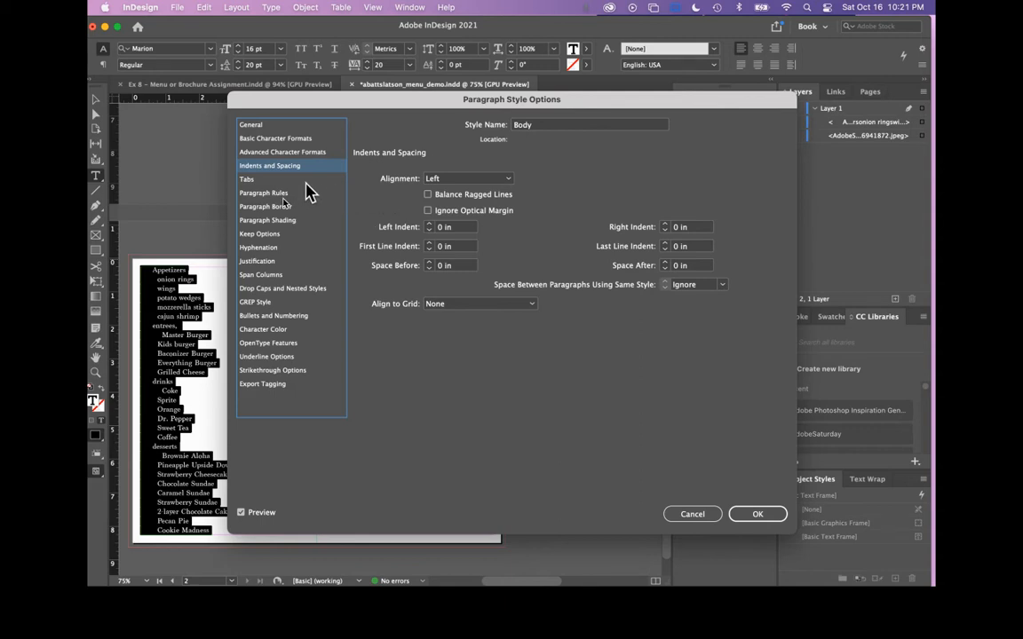
left_click(248, 180)
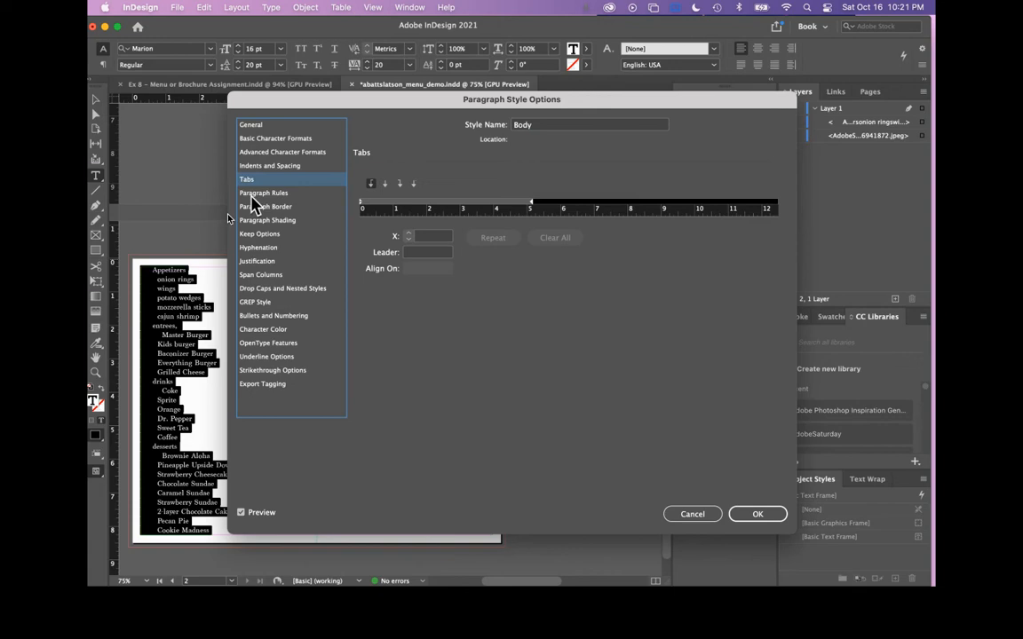
left_click(253, 194)
left_click(259, 208)
left_click(261, 220)
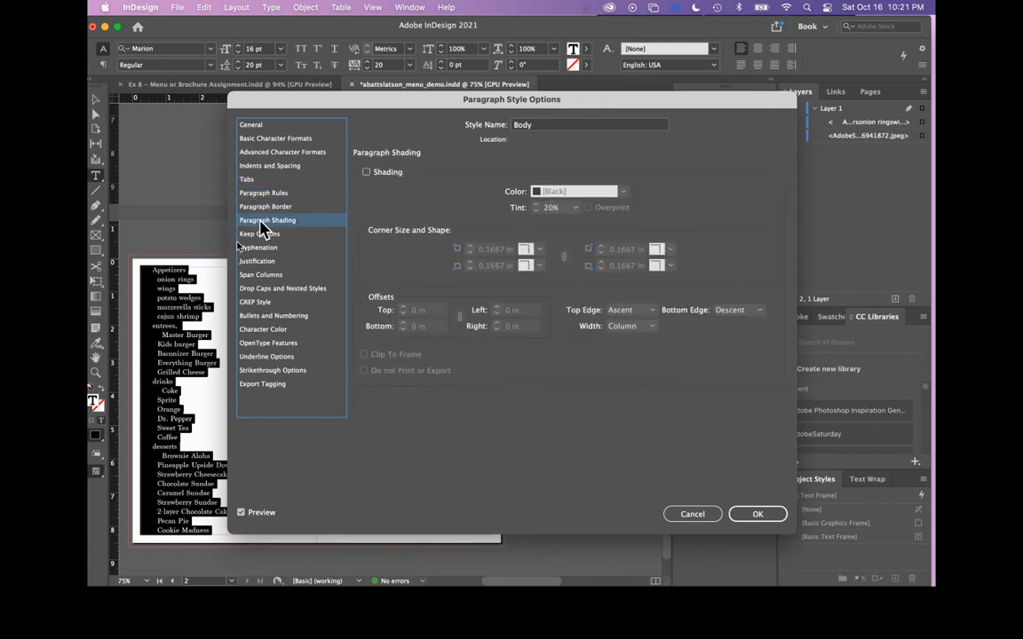
left_click(262, 233)
left_click(265, 250)
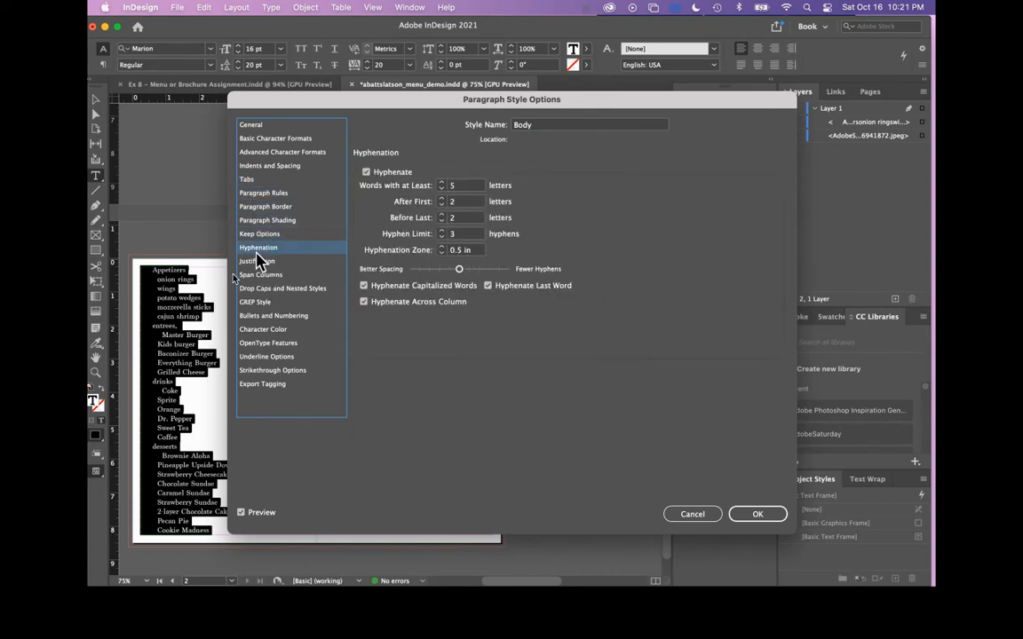
left_click(366, 172)
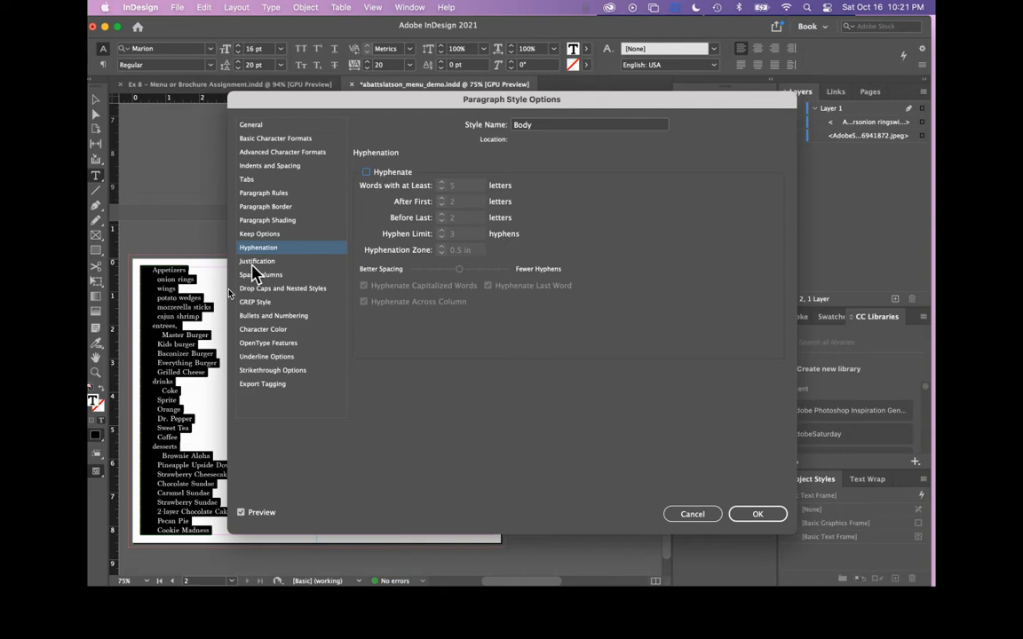
Check the Body style's character color, confirm the style options, and save the document.
left_click(262, 330)
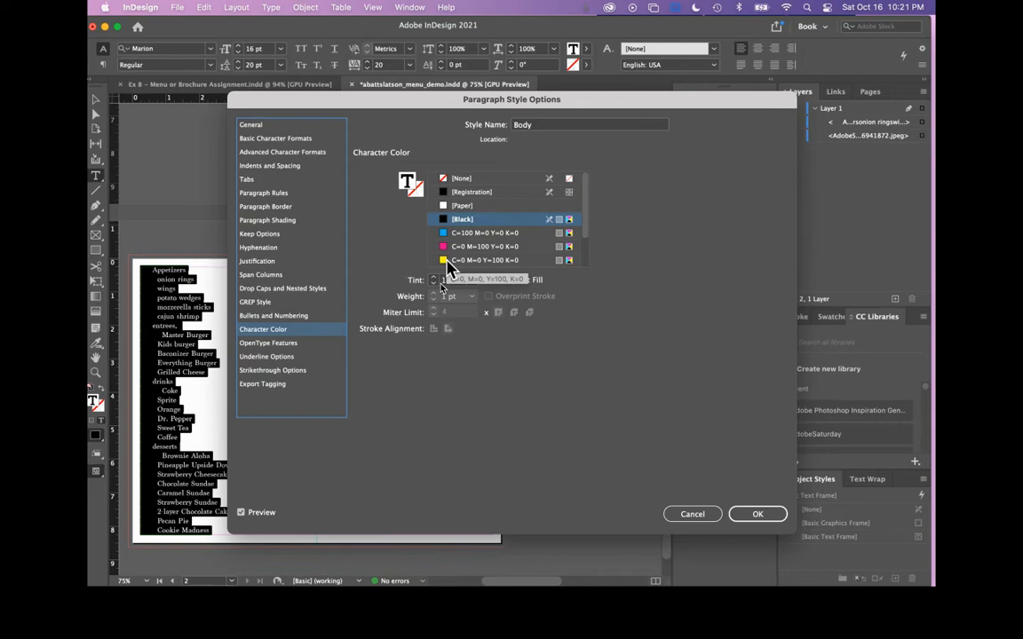
left_click(757, 514)
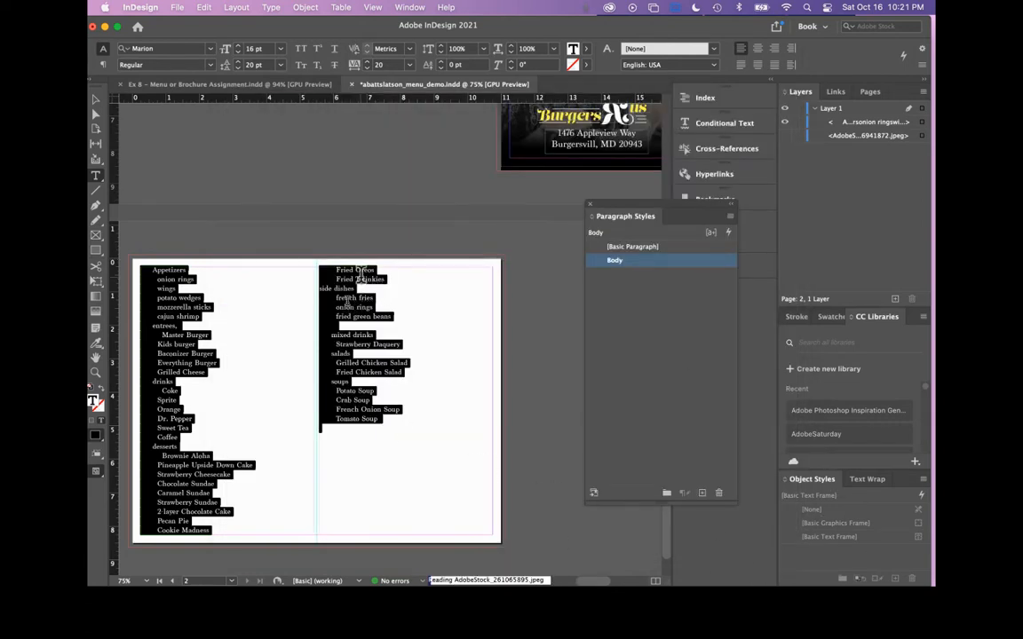
left_click(359, 278)
key("super+s")
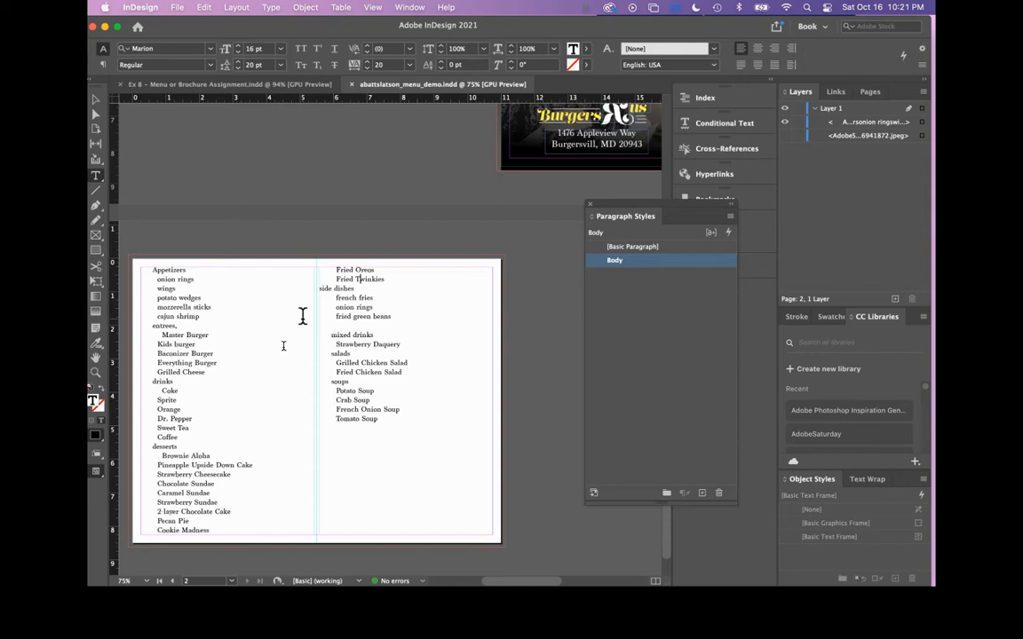
Delete the blank space in front of Appetizers, onion rings, wings and potato wedges so they start at the column edge.
scroll(285, 306, "down", 1)
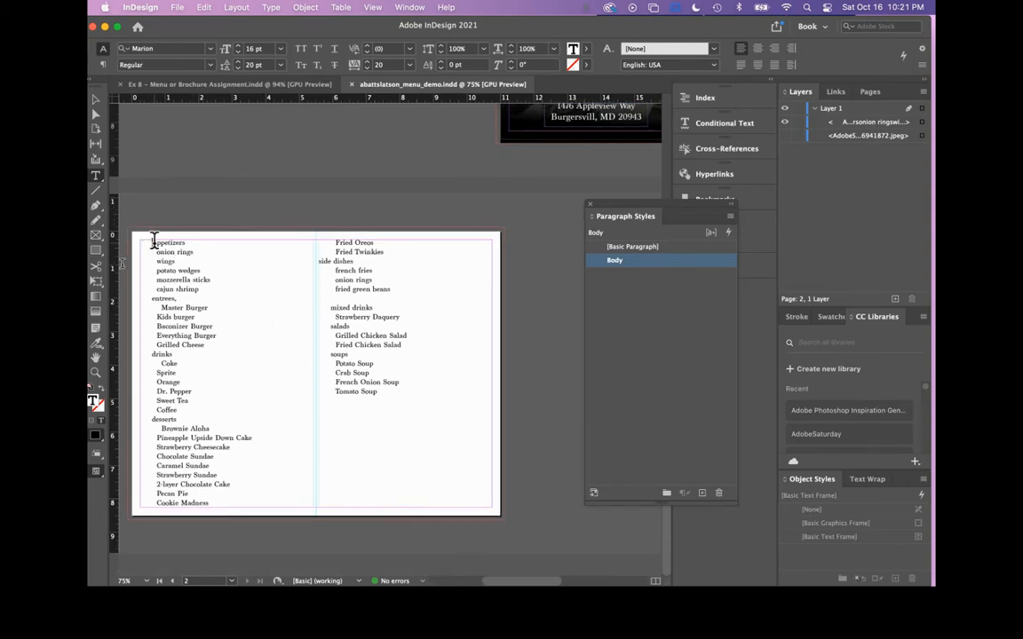
left_click_drag(154, 240, 106, 253)
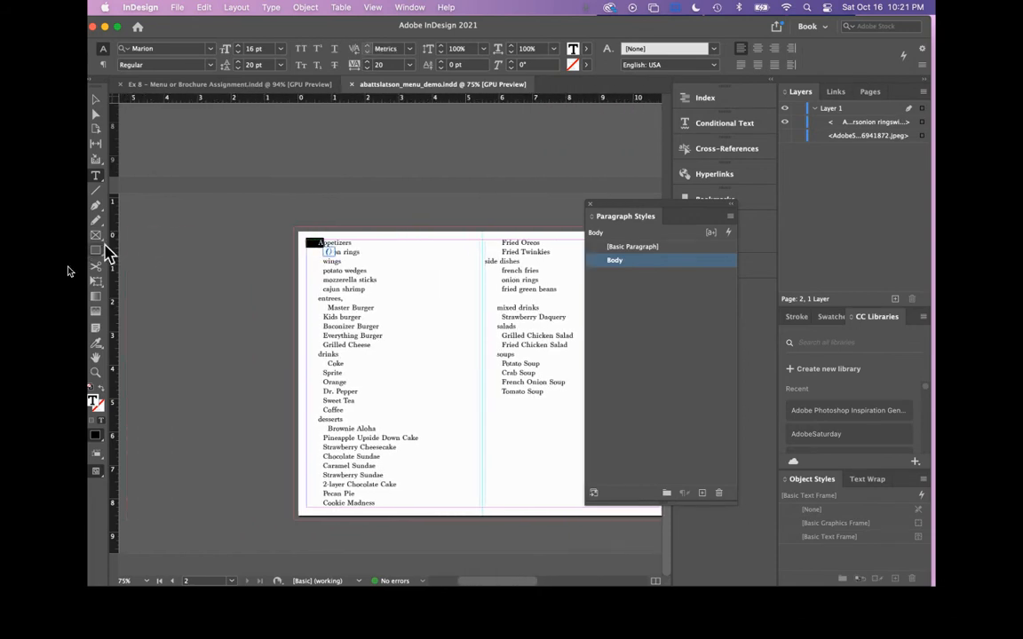
key("Left")
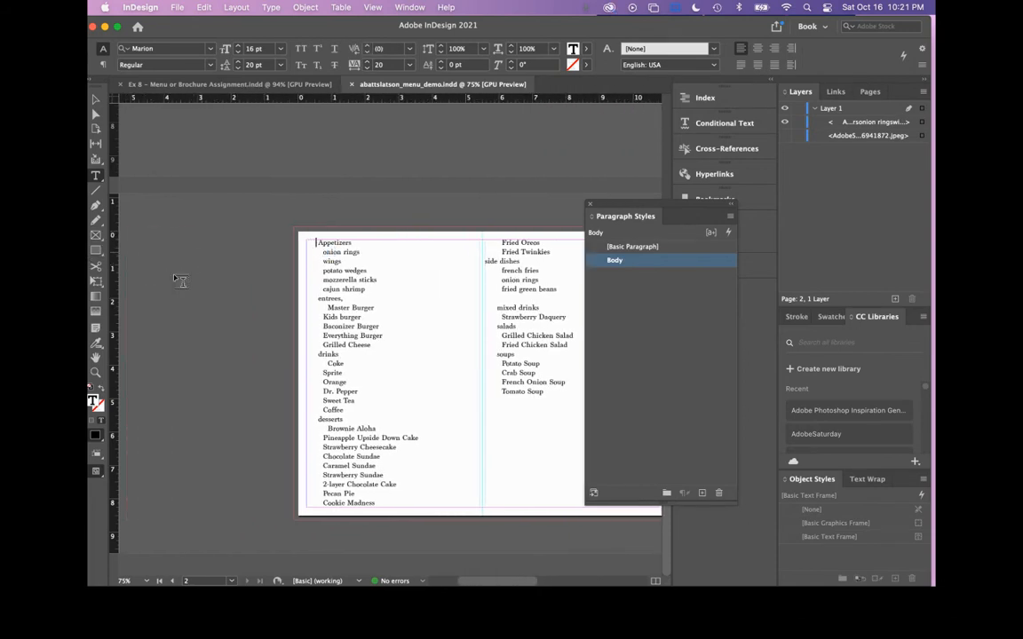
key("BackSpace")
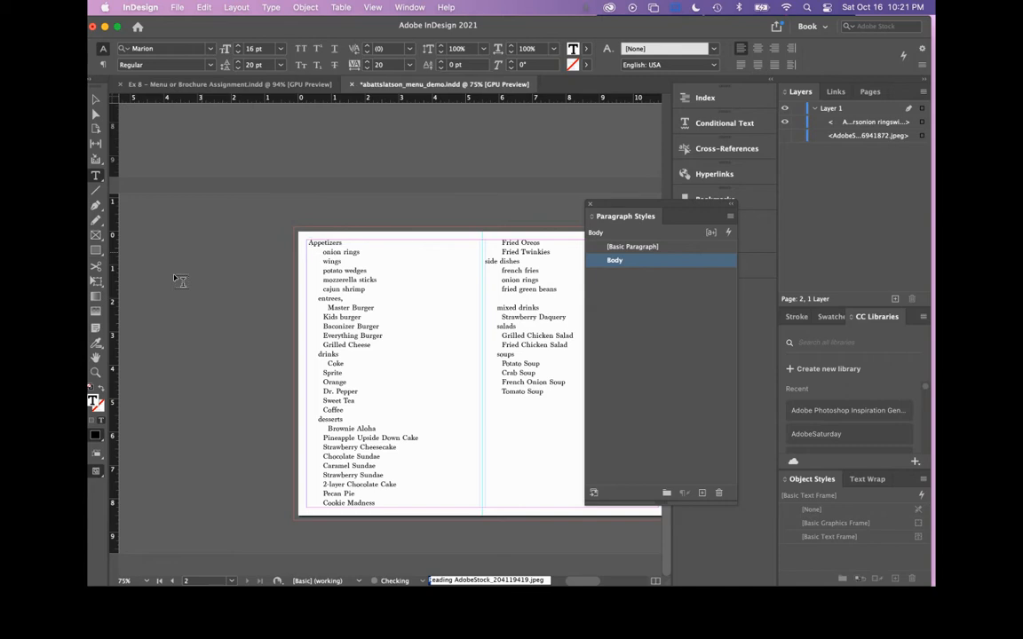
left_click_drag(321, 252, 277, 260)
key("BackSpace")
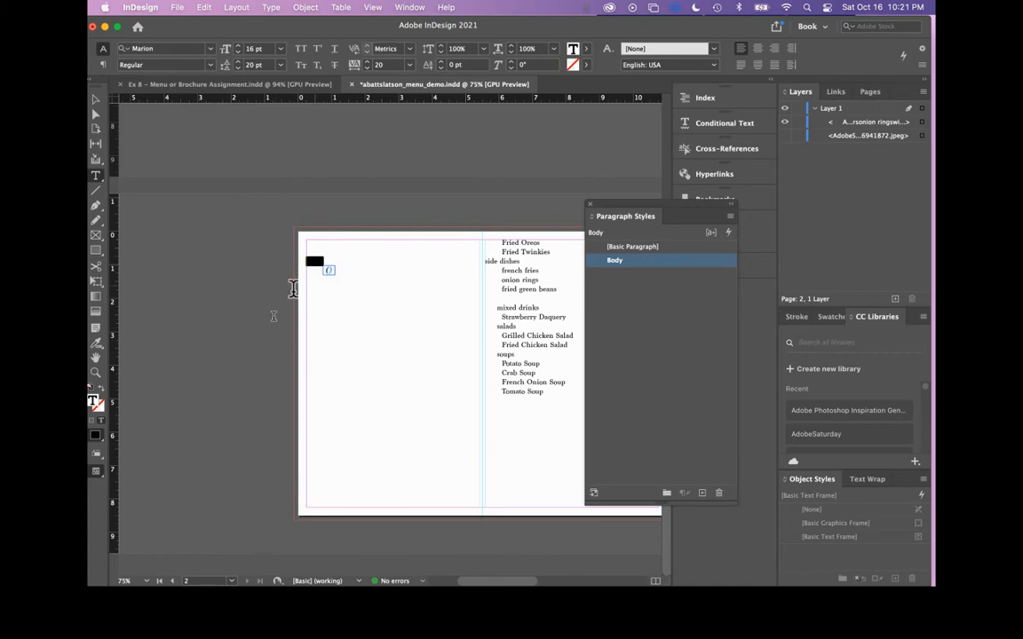
key("BackSpace")
left_click_drag(324, 270, 274, 268)
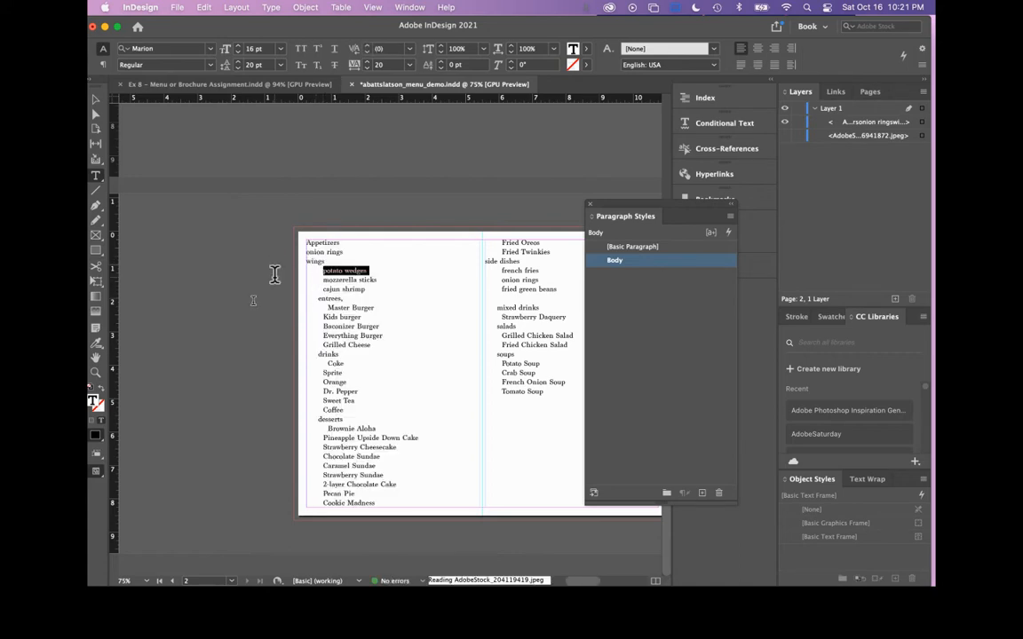
key("BackSpace")
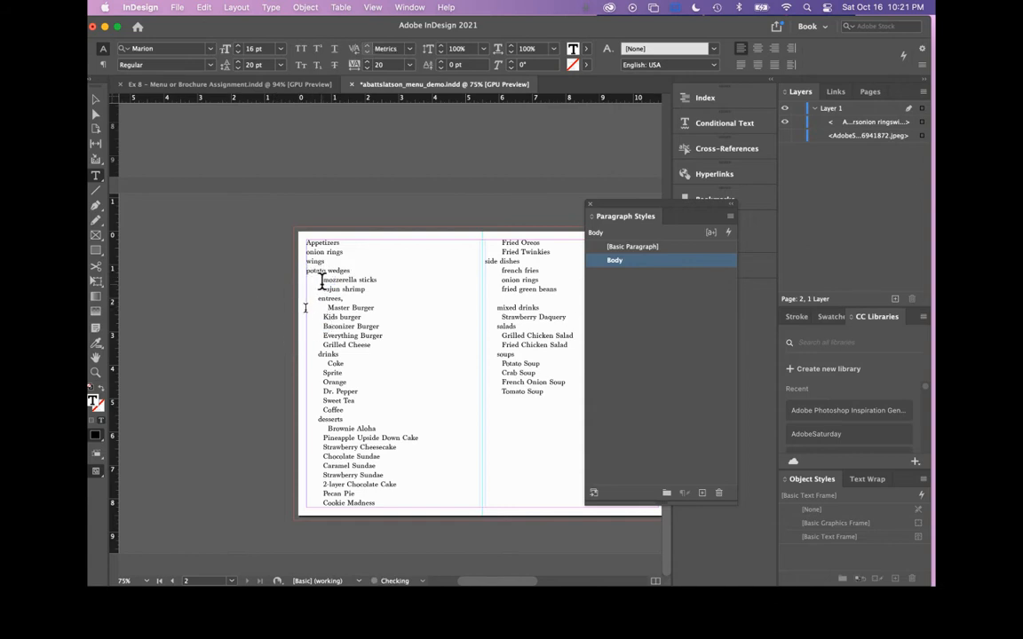
Delete the blank space in front of mozzerella sticks, cajun shrimp and the entrees heading.
left_click_drag(322, 280, 293, 283)
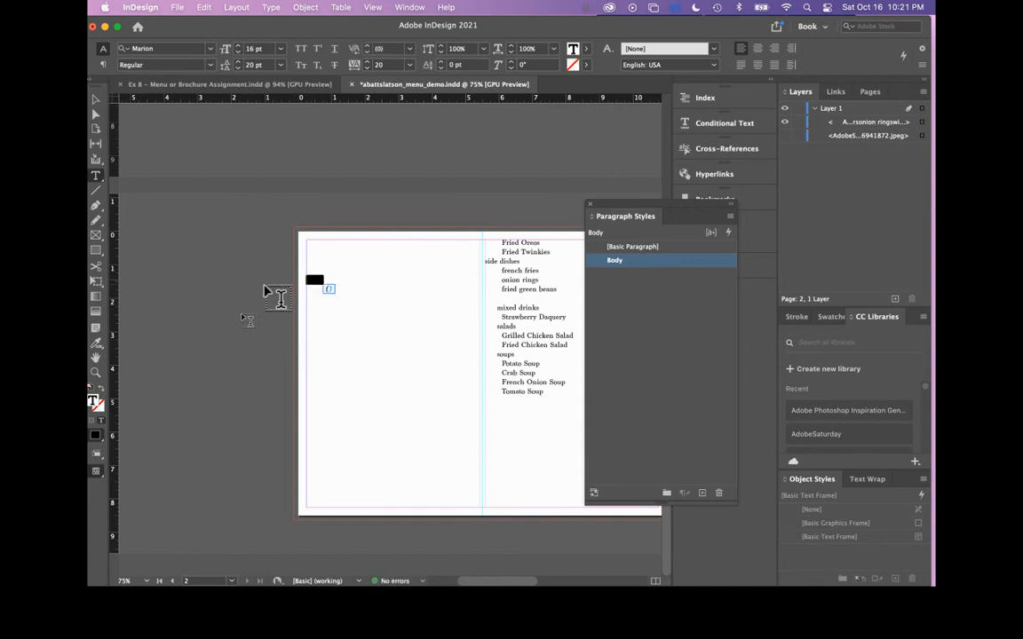
key("BackSpace")
left_click_drag(322, 291, 297, 292)
key("BackSpace")
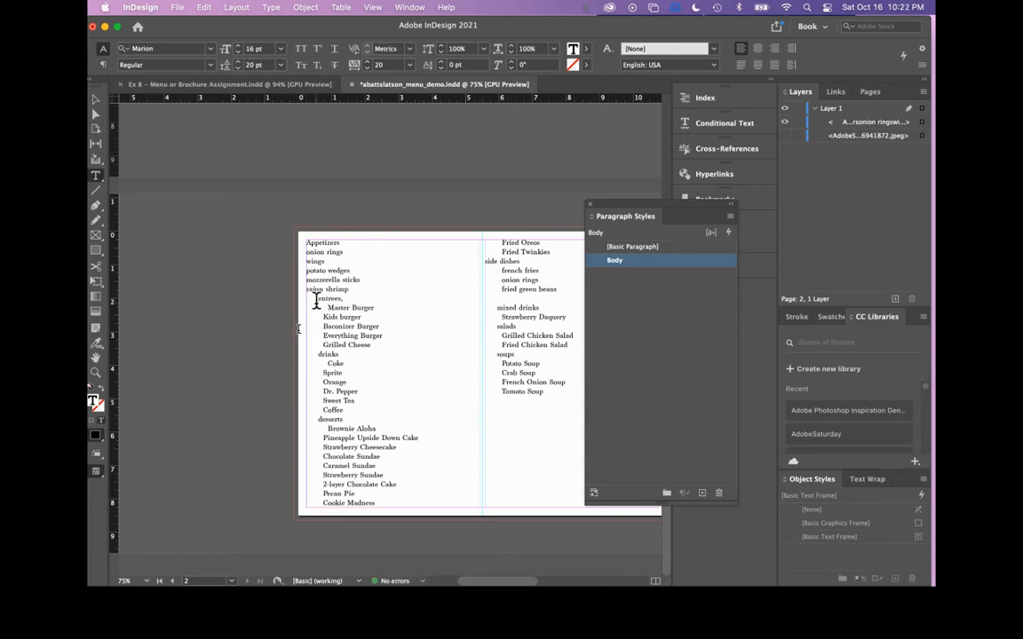
left_click_drag(318, 302, 277, 302)
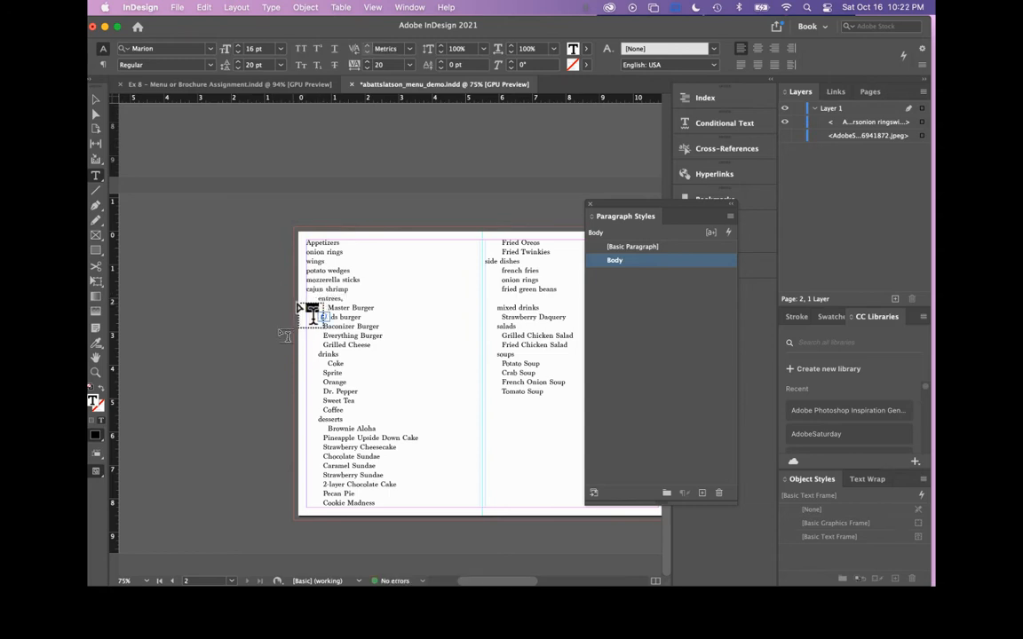
left_click(319, 297)
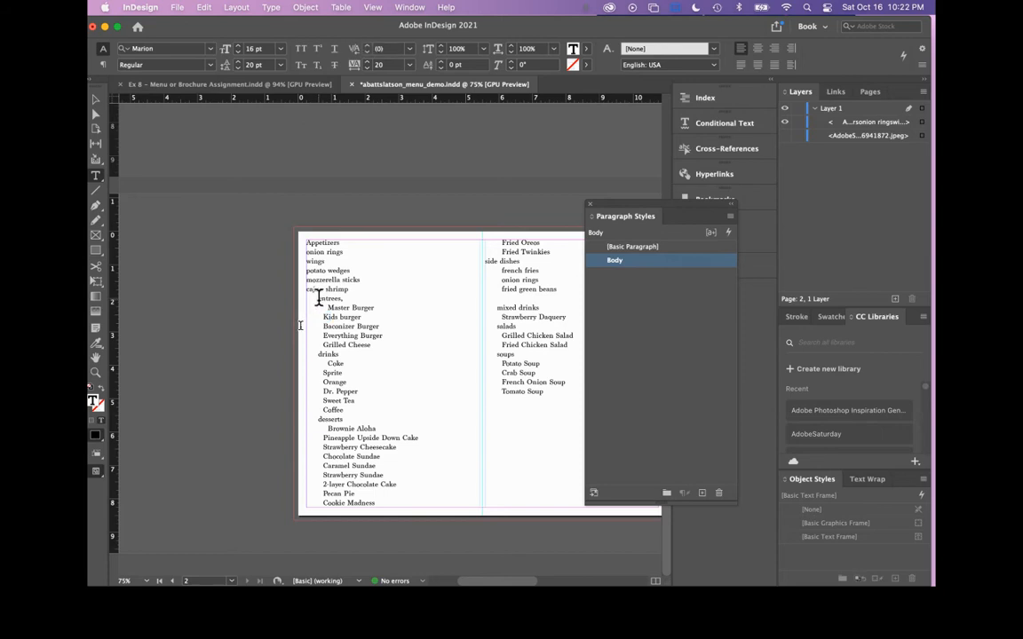
left_click_drag(318, 299, 297, 299)
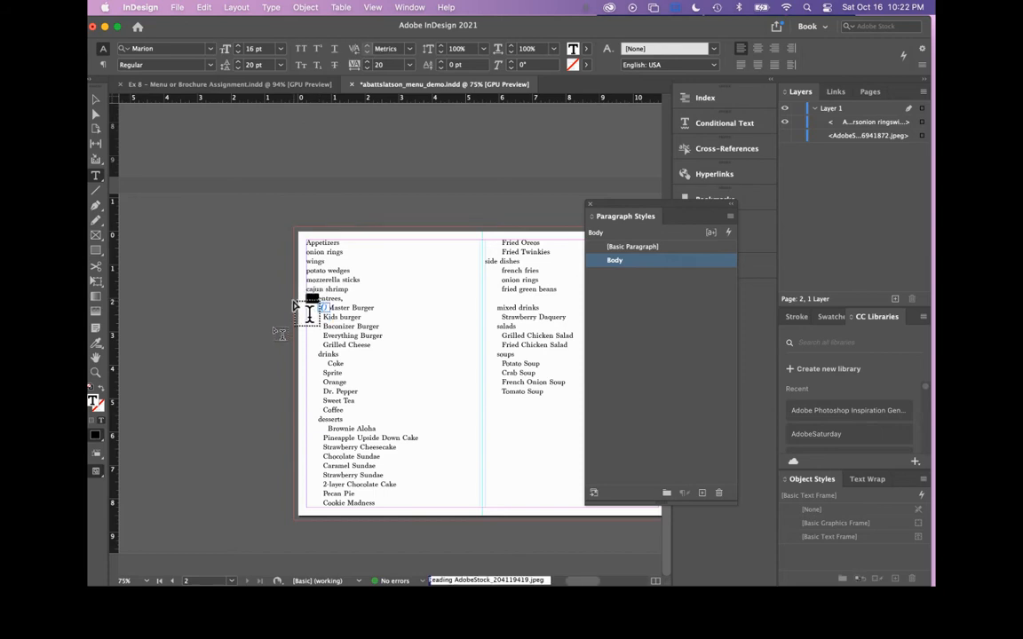
key("BackSpace")
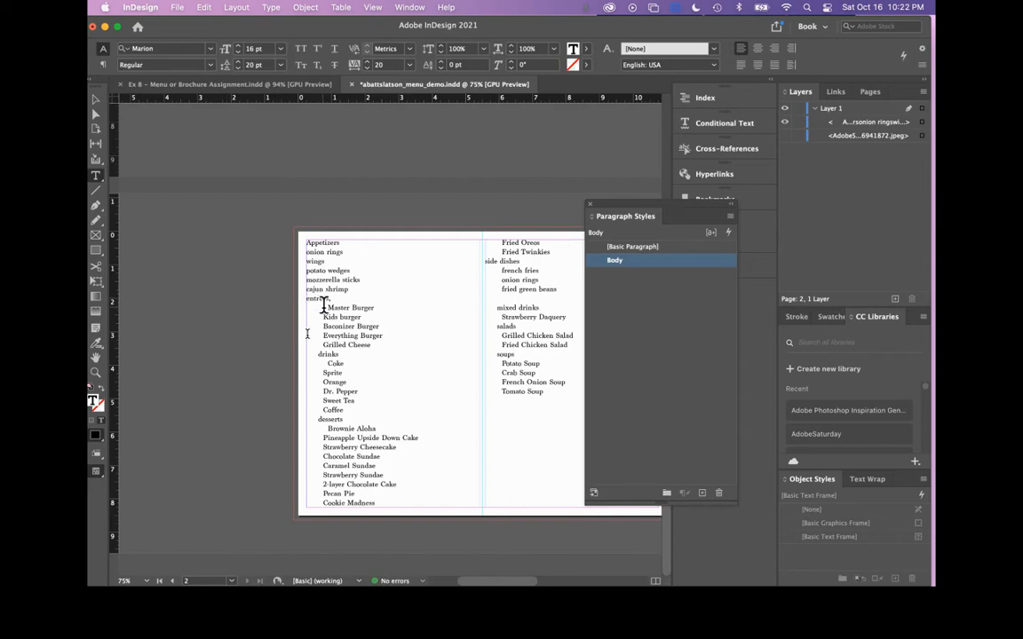
Correct the entrees heading to read Entrees, with a capital E and no trailing comma.
left_click_drag(309, 298, 295, 300)
type("E")
left_click(347, 299)
key("BackSpace")
Create and apply a new paragraph style on the Appetizers line and name it Headings.
left_click(310, 242)
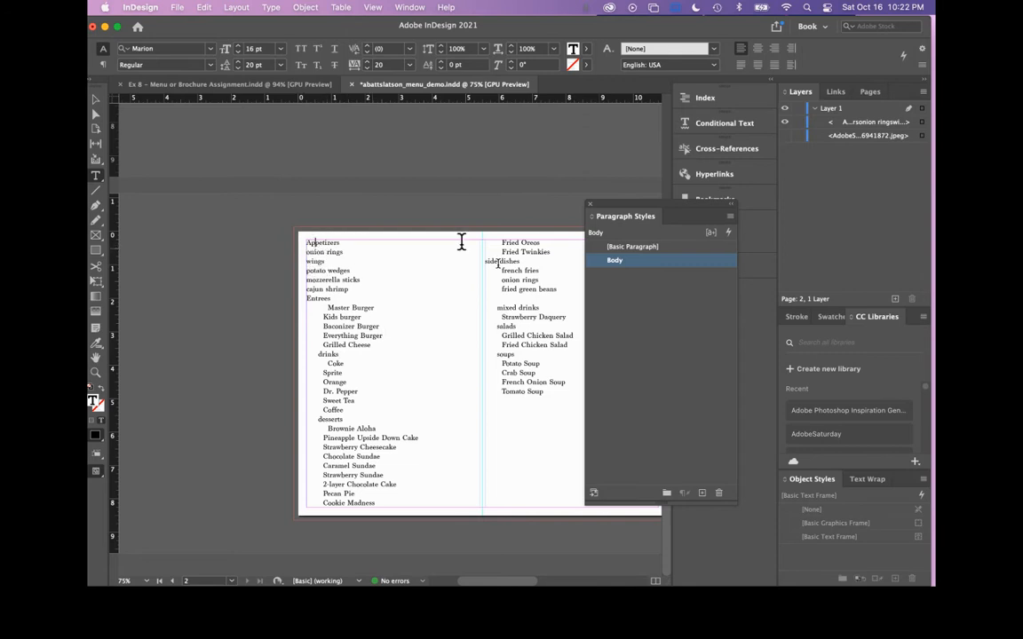
left_click(701, 494)
left_click(640, 278)
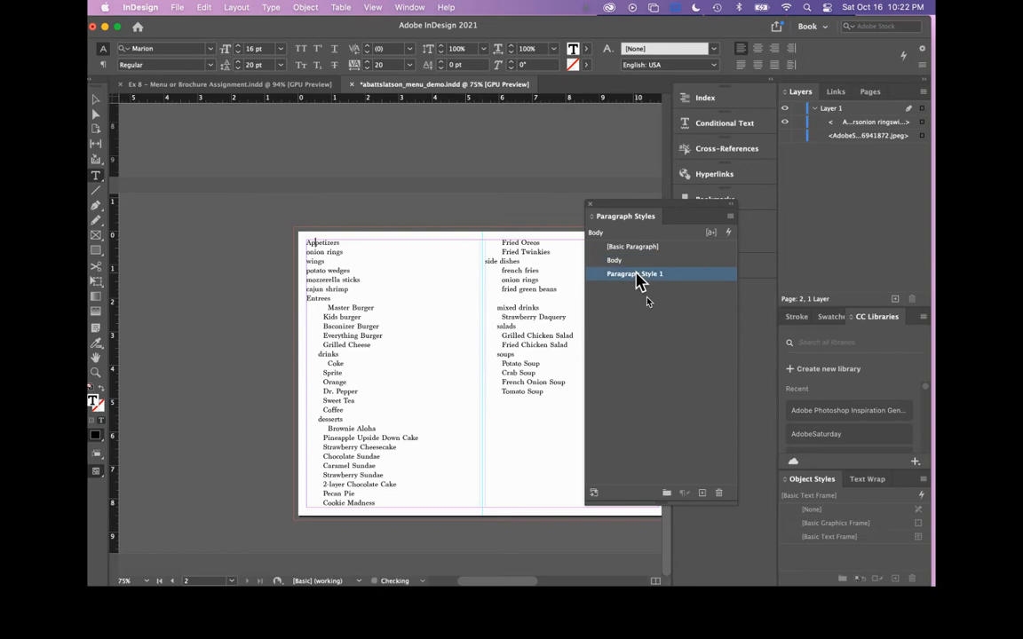
double_click(640, 278)
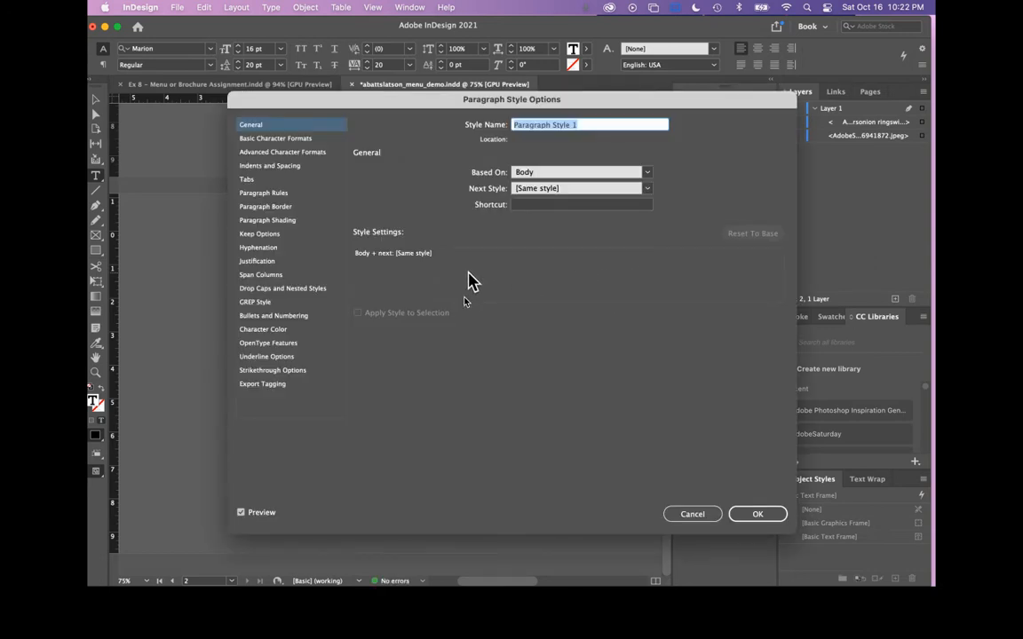
type("Headings")
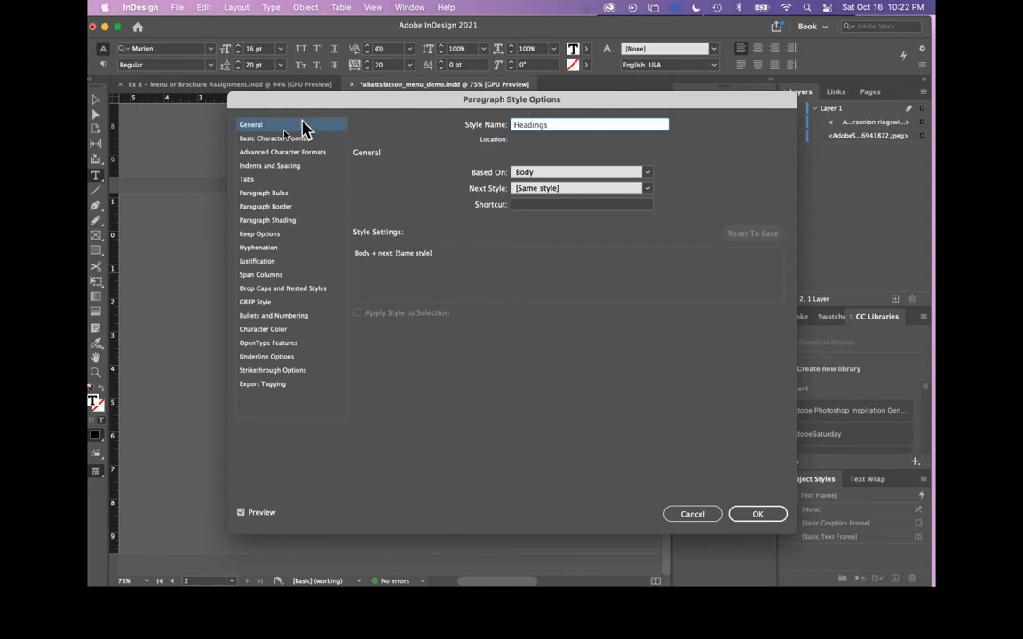
Set the Headings style's font size to 20 pt and its case to Small Caps.
left_click_drag(311, 98, 483, 131)
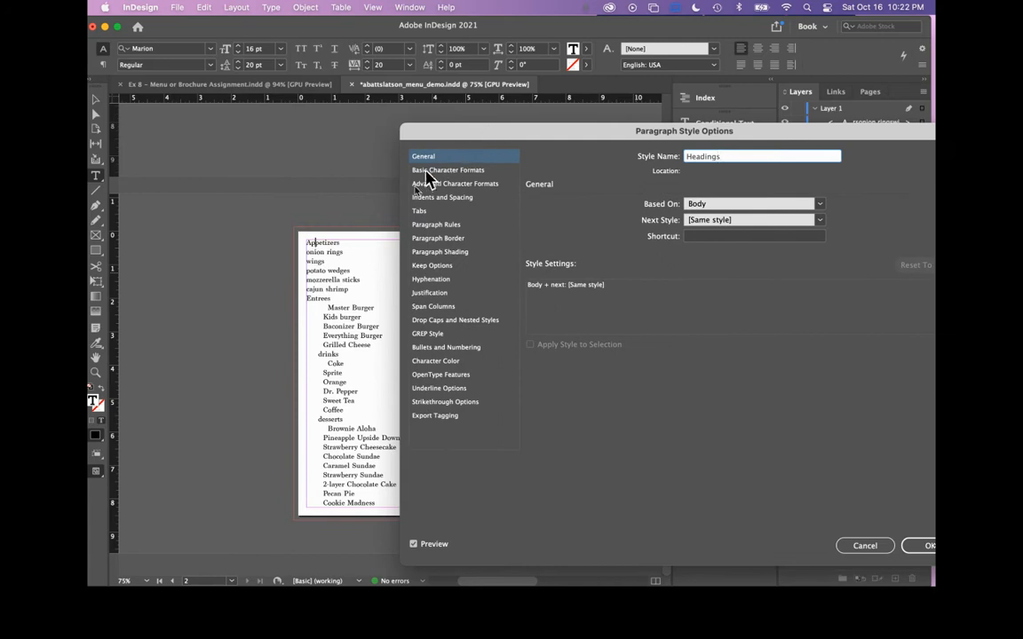
left_click(417, 170)
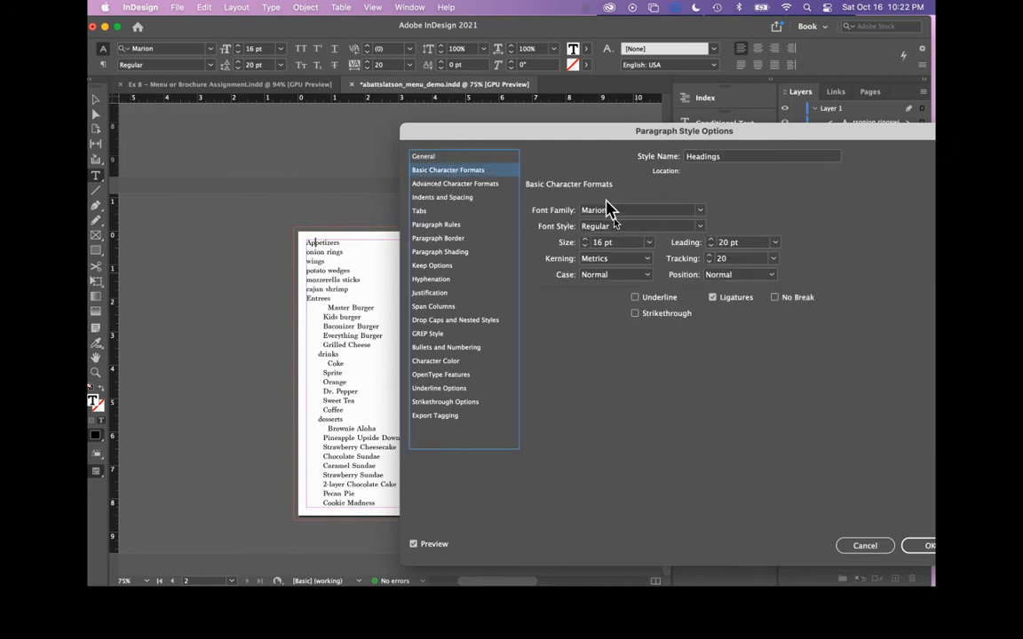
left_click(585, 239)
left_click(585, 240)
left_click(585, 239)
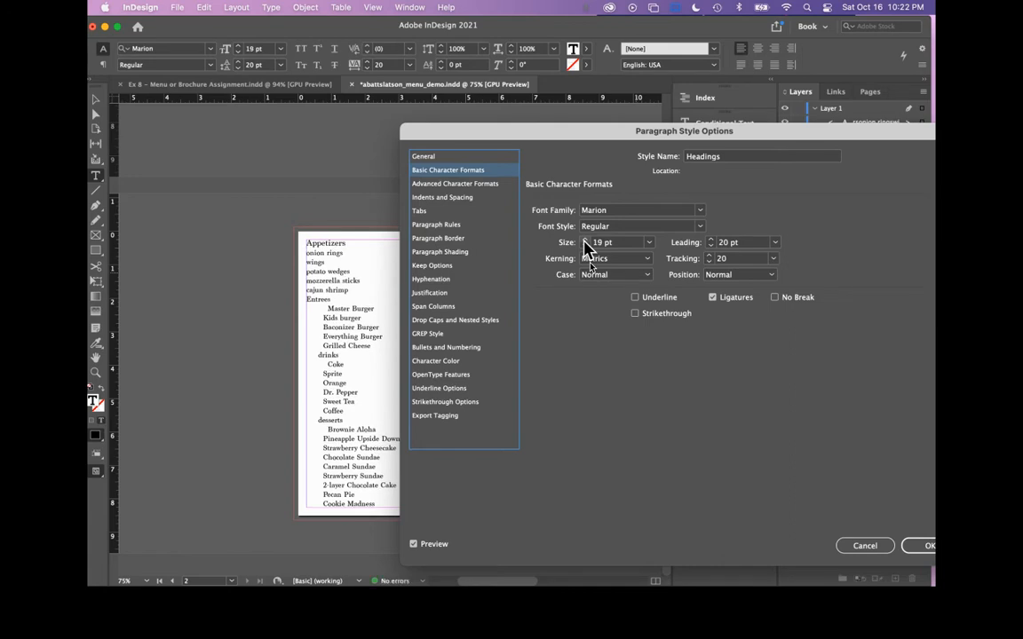
left_click(585, 246)
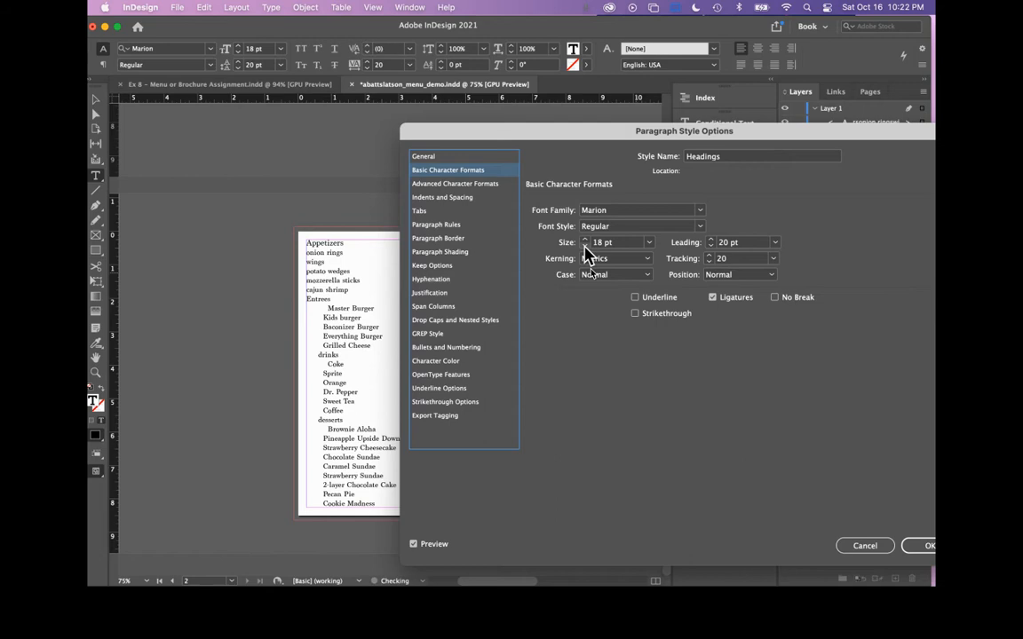
left_click(585, 238)
left_click(585, 239)
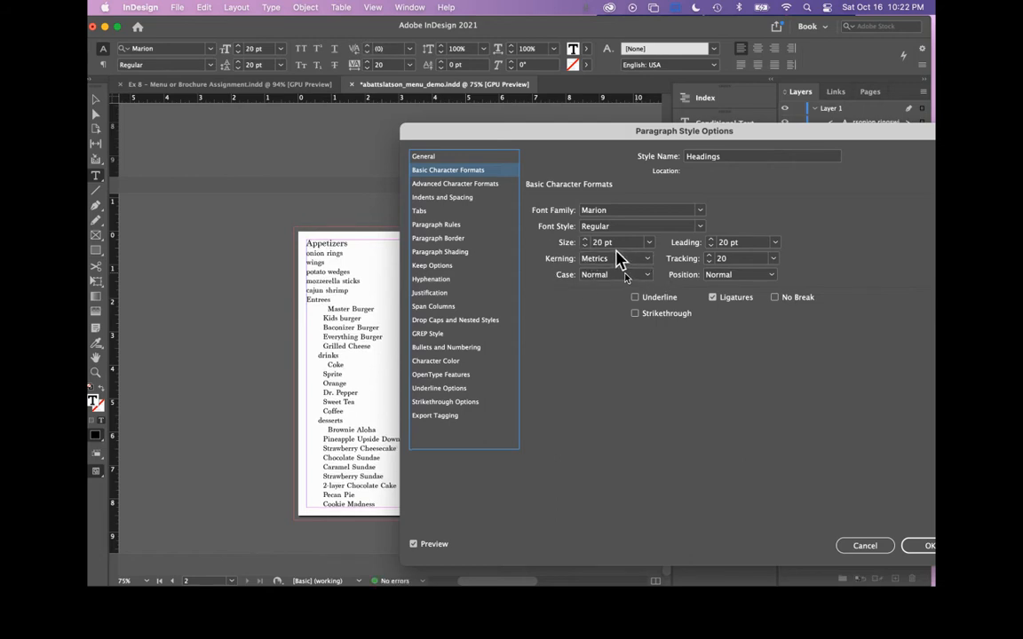
left_click(646, 277)
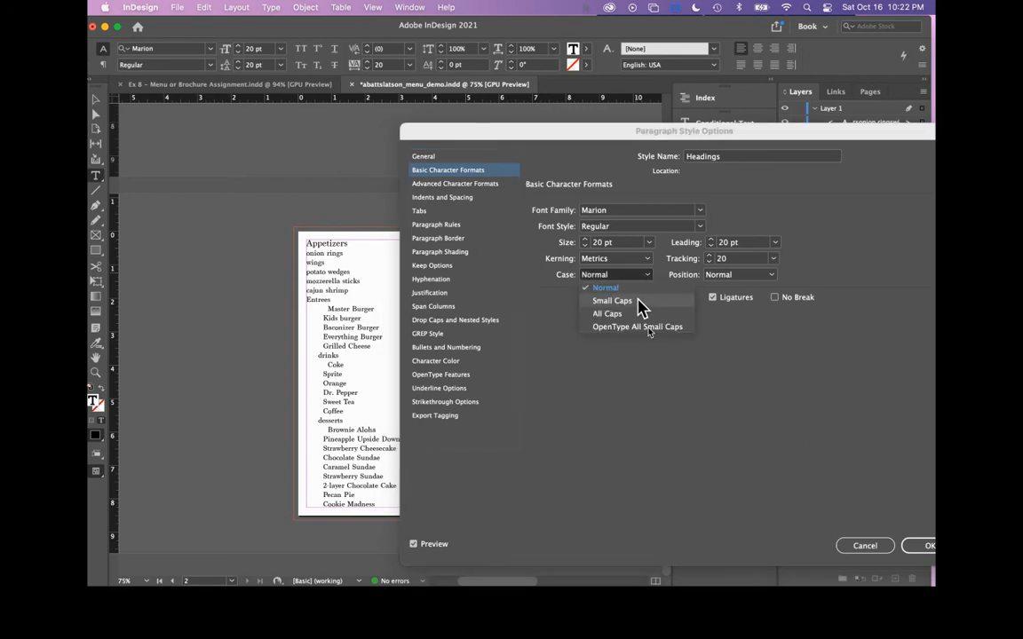
left_click(634, 303)
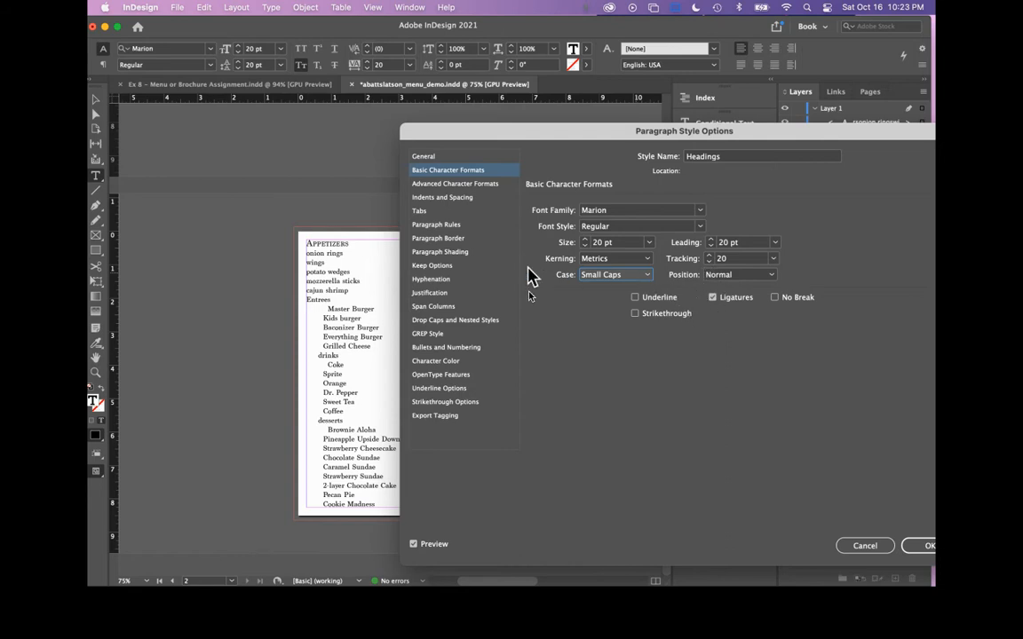
Set the font style of the Headings paragraph style to Bold.
left_click(453, 184)
left_click(449, 197)
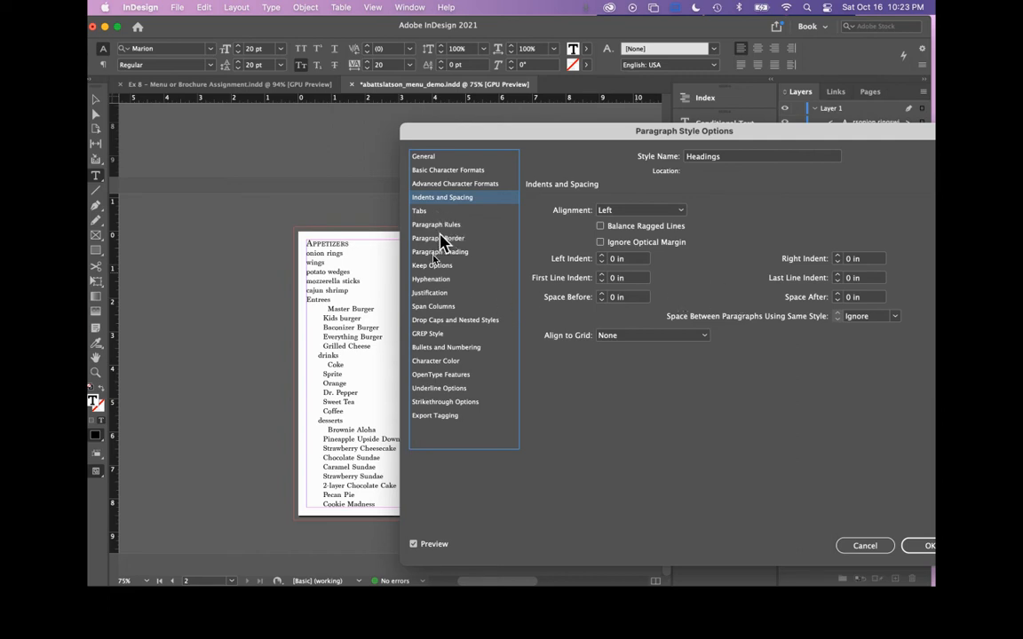
left_click(442, 158)
left_click(463, 170)
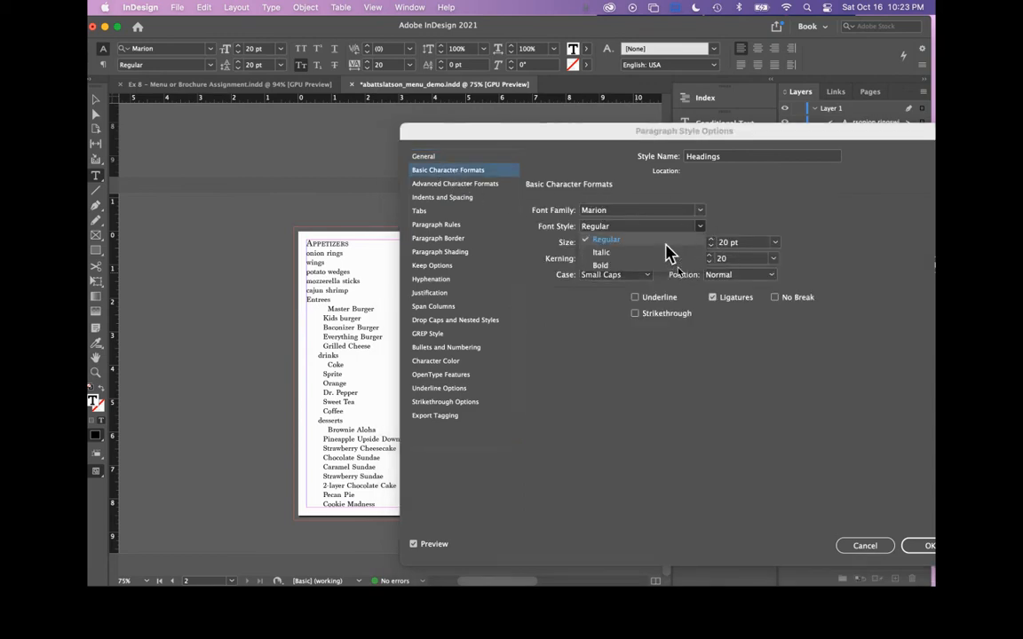
left_click(654, 265)
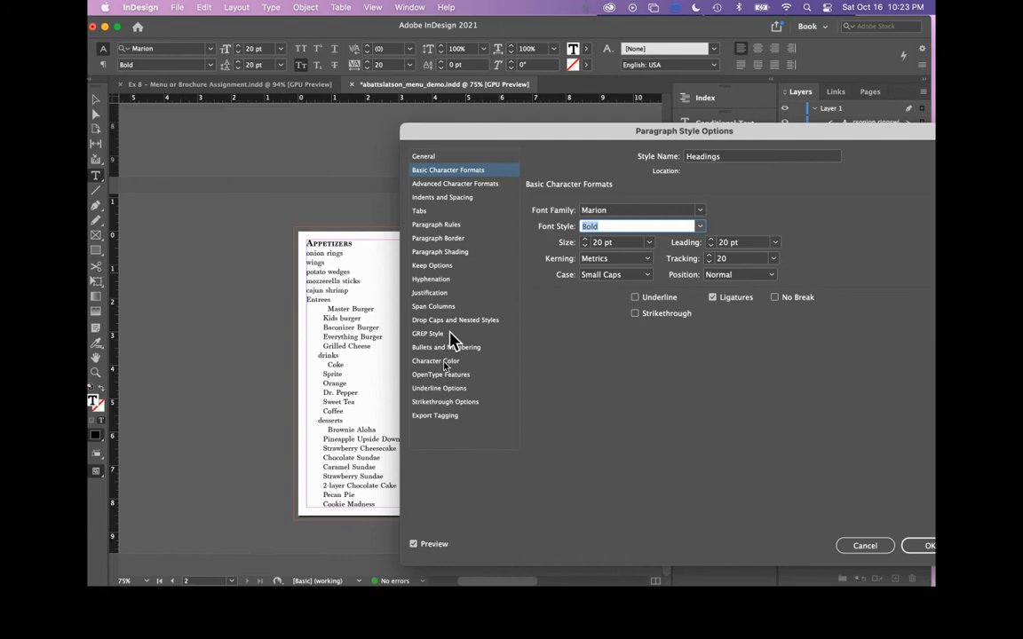
Try a paragraph border on the Headings style in the green swatch C=75 M=5 Y=100 K=0.
left_click(443, 241)
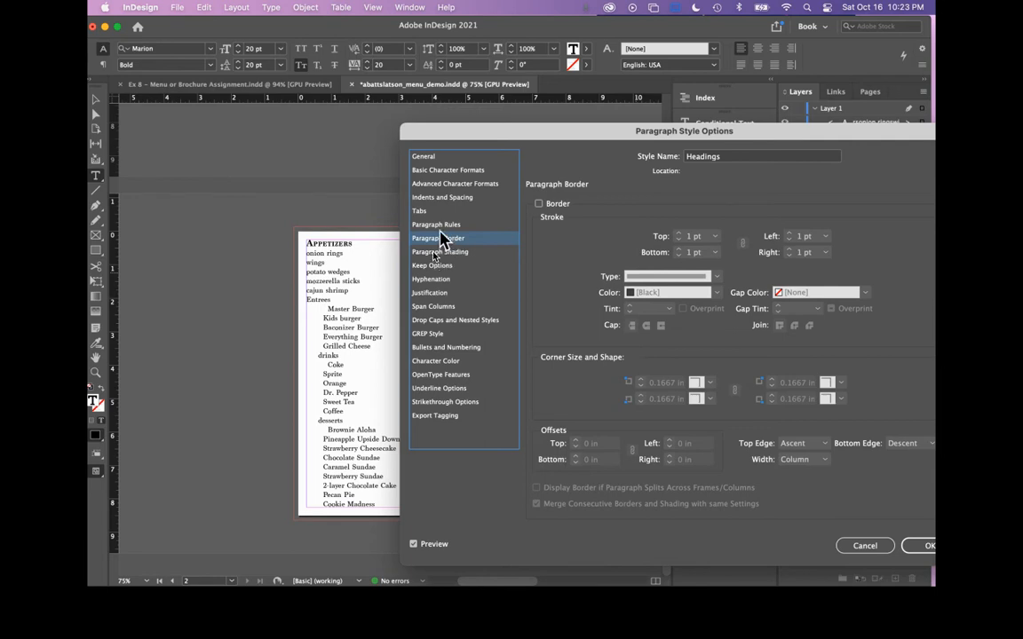
left_click(539, 204)
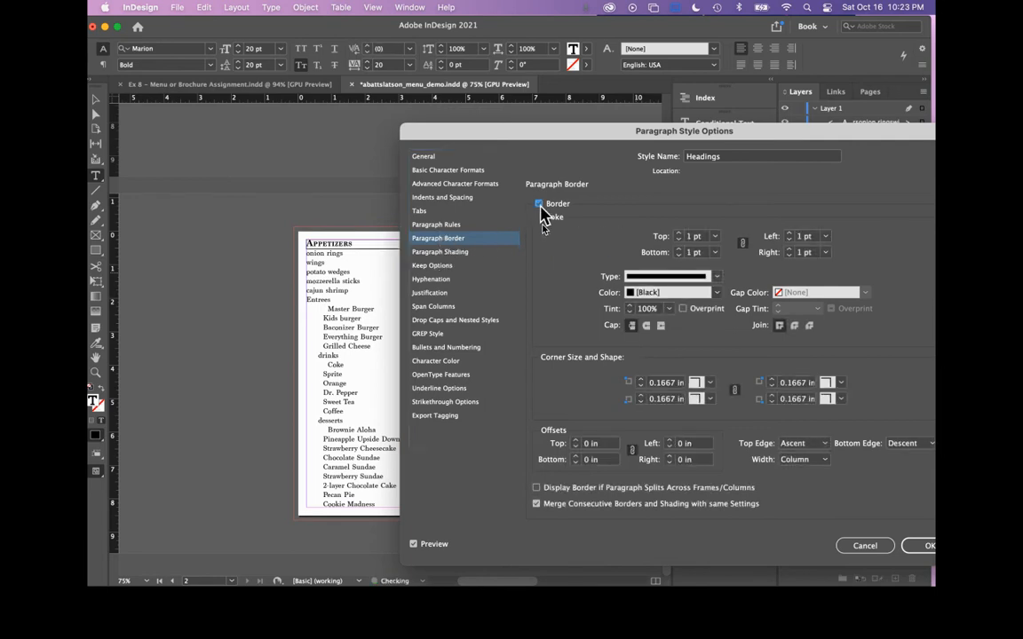
left_click_drag(478, 139, 511, 136)
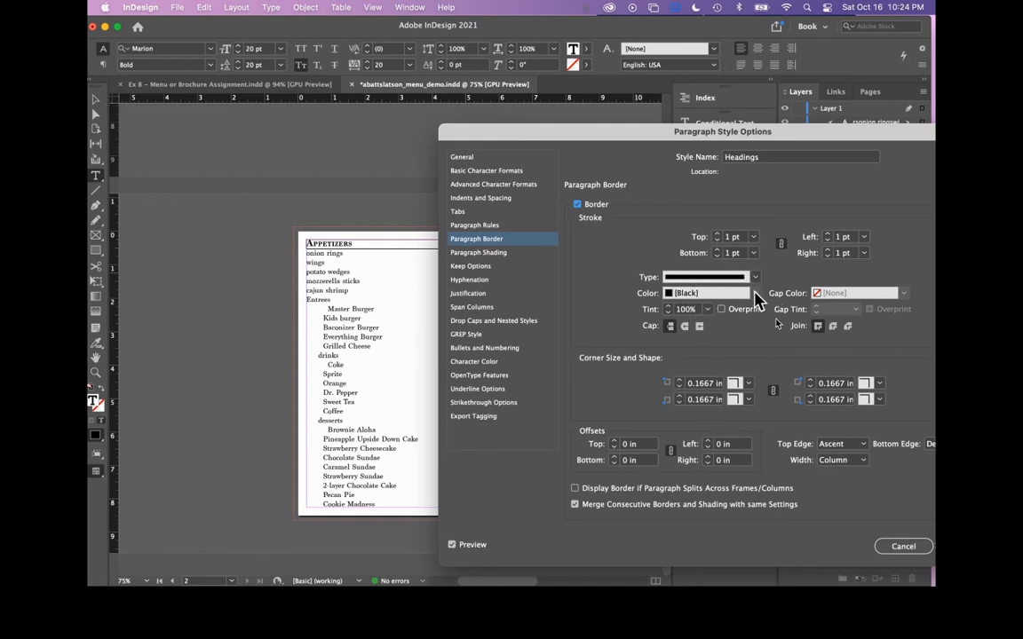
left_click(754, 293)
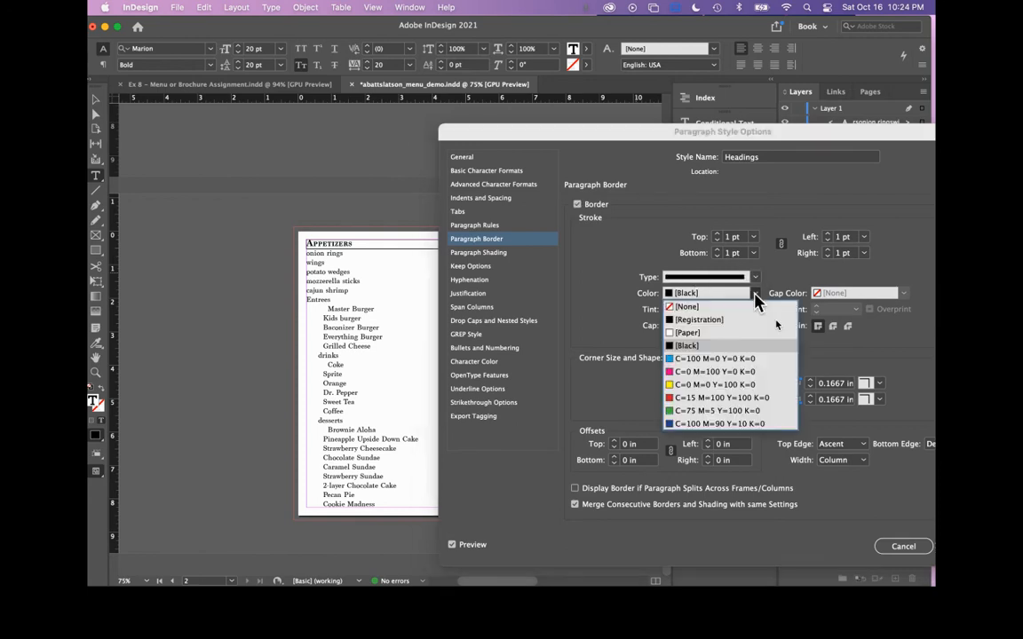
left_click(721, 411)
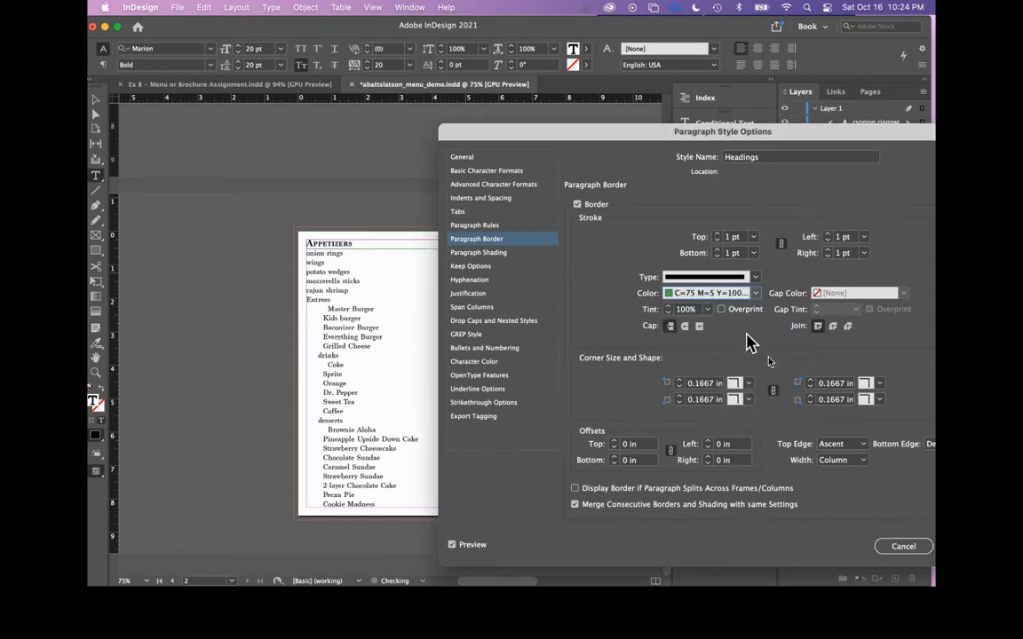
left_click(755, 293)
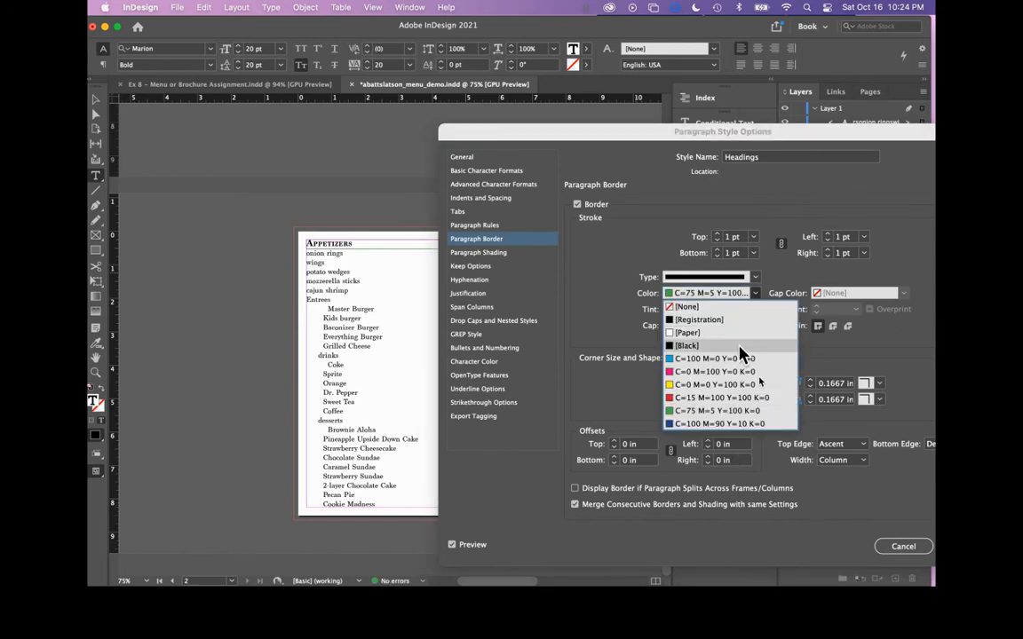
left_click(804, 276)
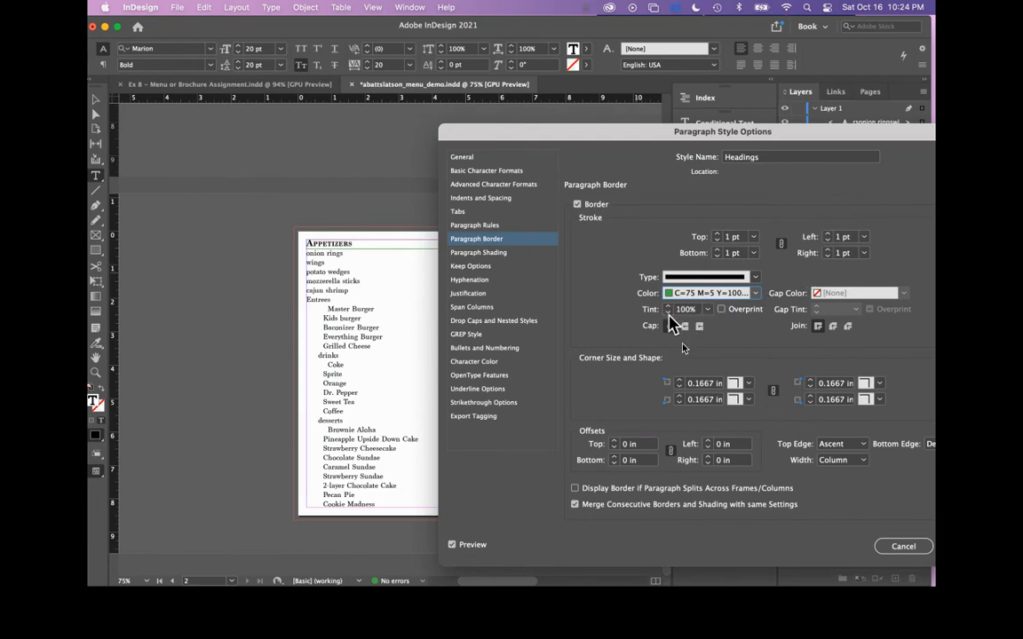
Try the yellow swatch C=0 M=0 Y=100 K=0 on the Headings border and turn the border off.
left_click(755, 278)
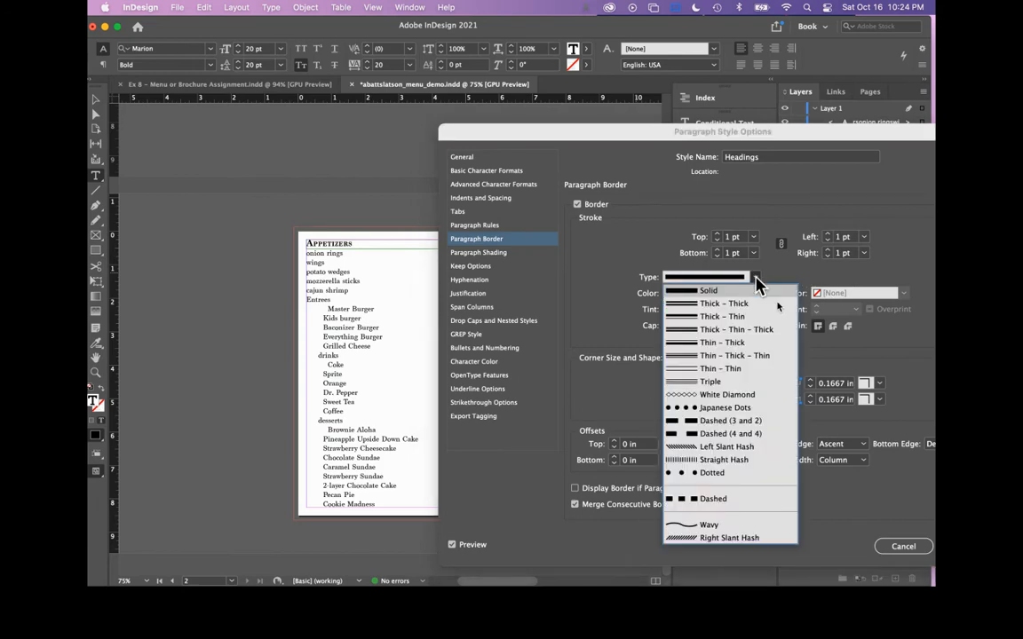
left_click(754, 280)
left_click(753, 293)
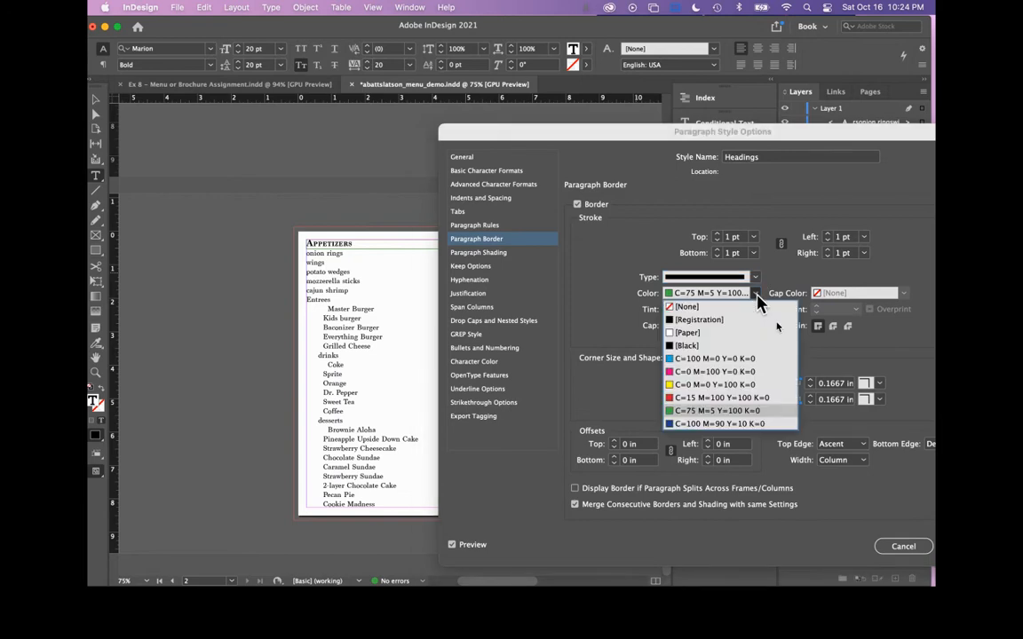
left_click(679, 385)
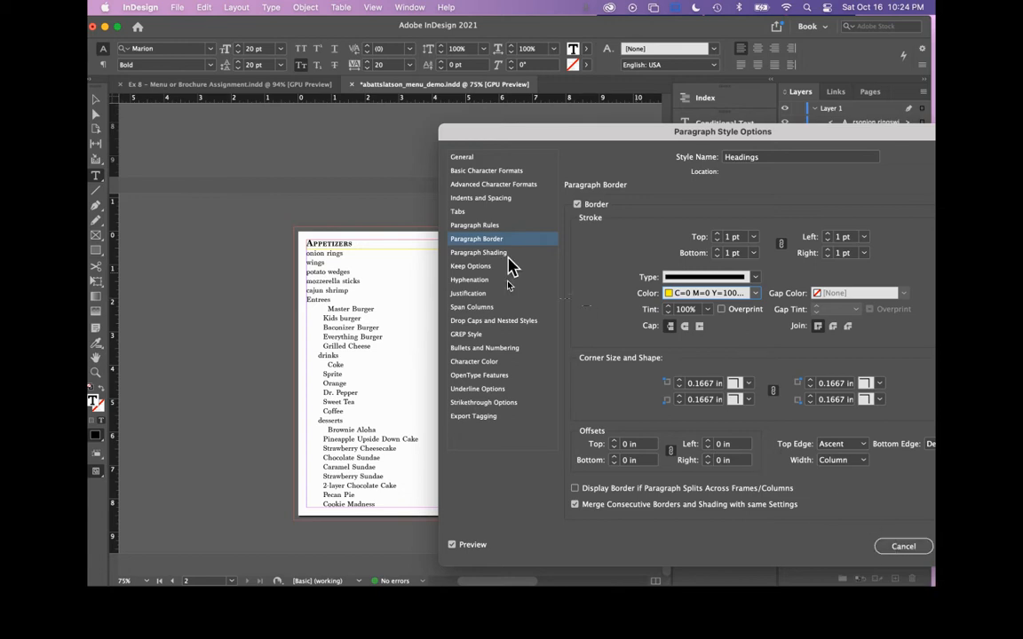
left_click(577, 205)
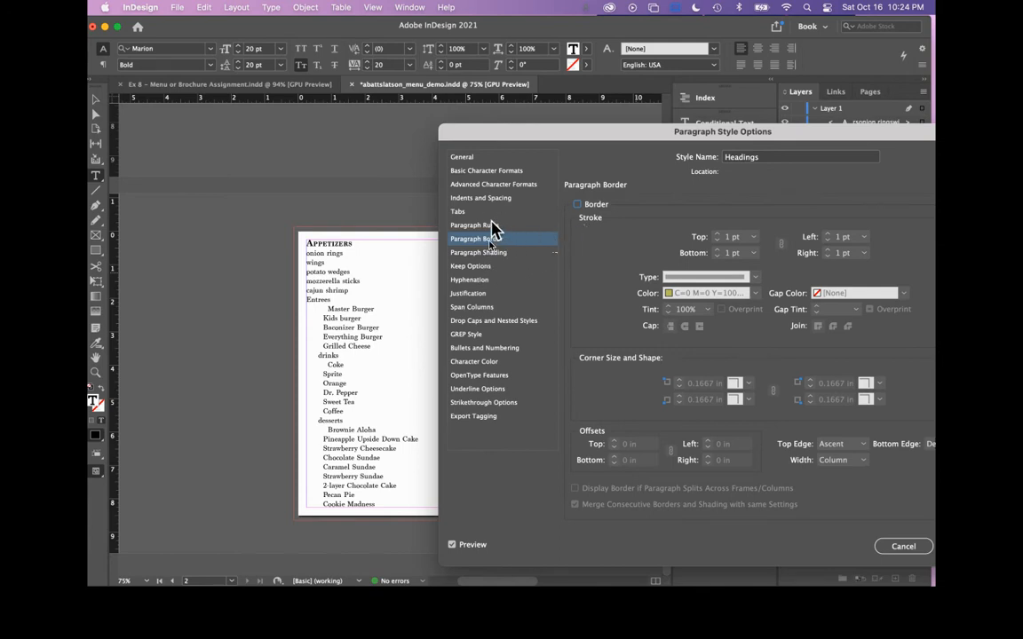
Try paragraph shading on the Headings style in the yellow swatch C=0 M=0 Y=100 K=0.
left_click(495, 255)
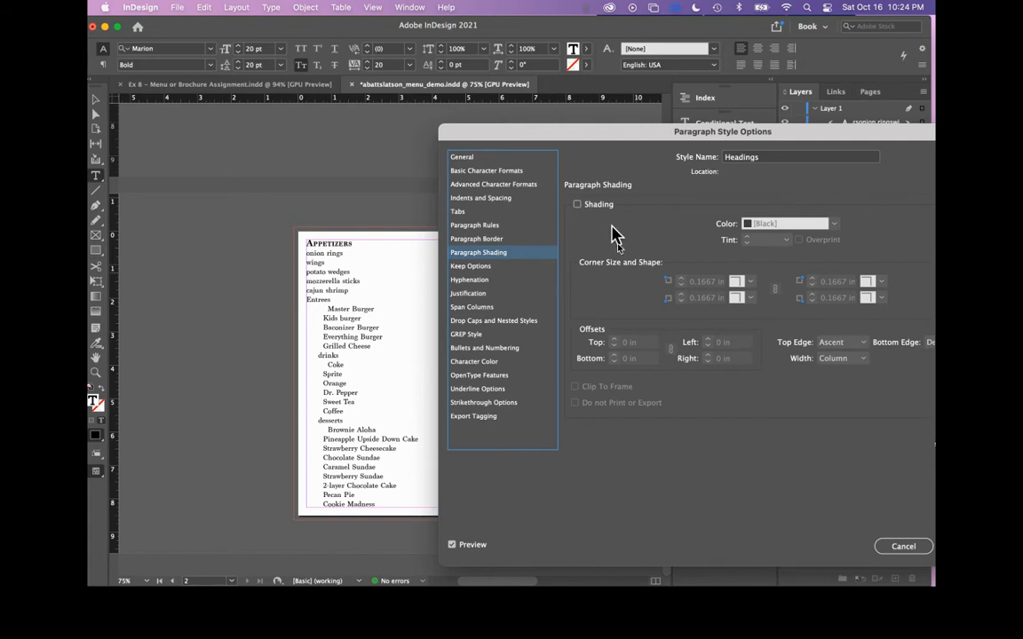
left_click(584, 210)
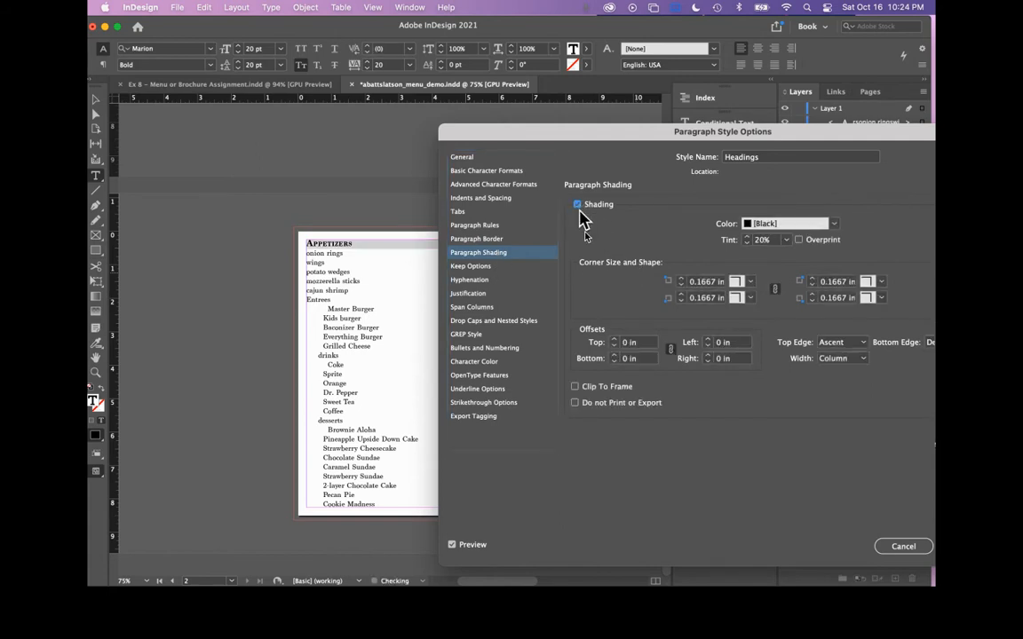
left_click(771, 226)
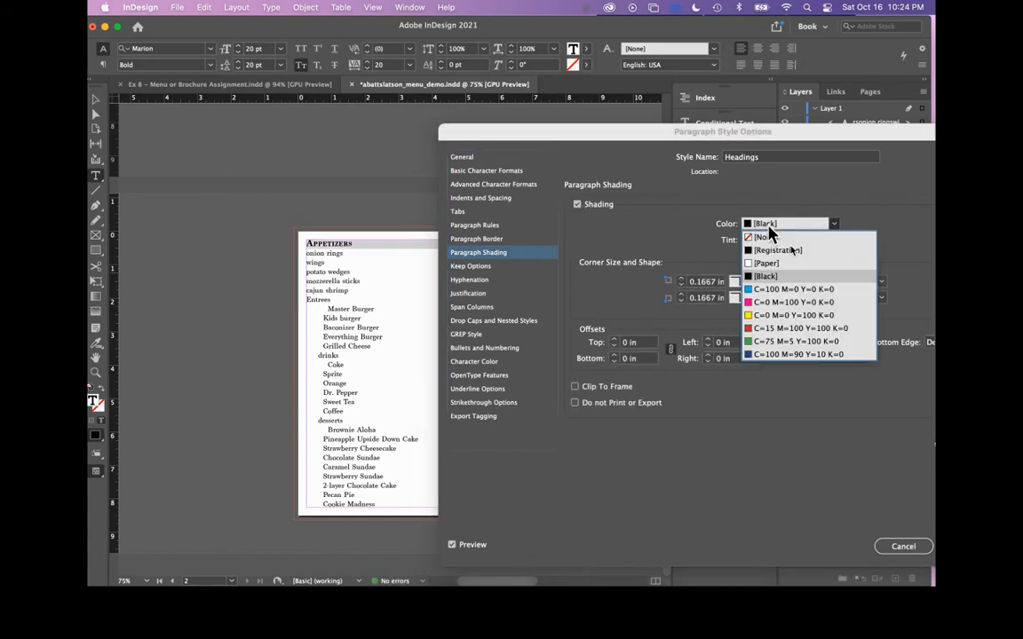
left_click(770, 317)
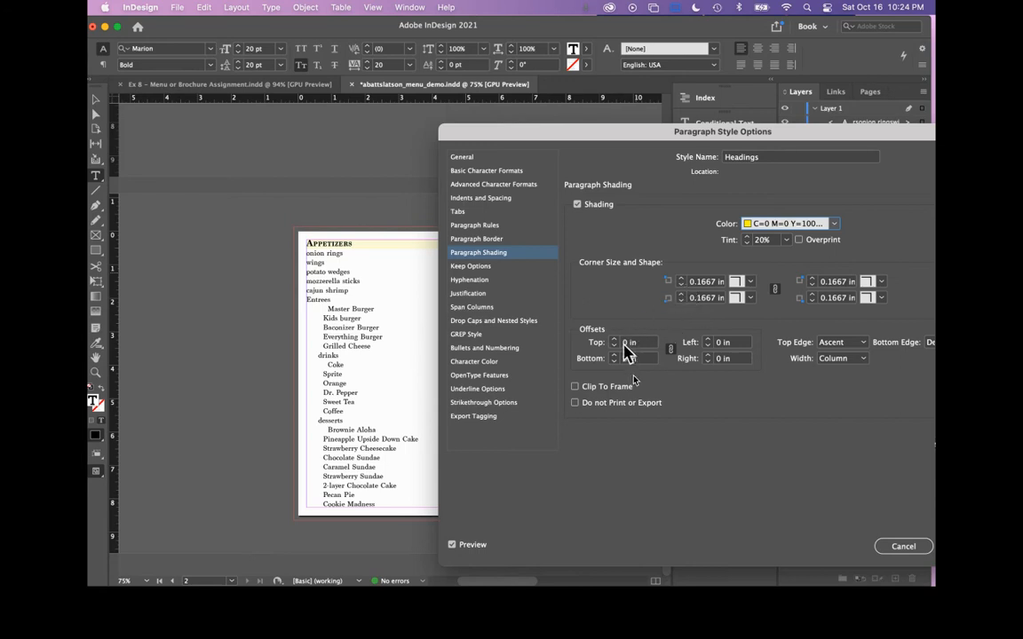
Set the linked offsets of the Headings shading to 0.125 in on all four sides.
left_click(614, 340)
left_click(614, 340)
left_click(614, 339)
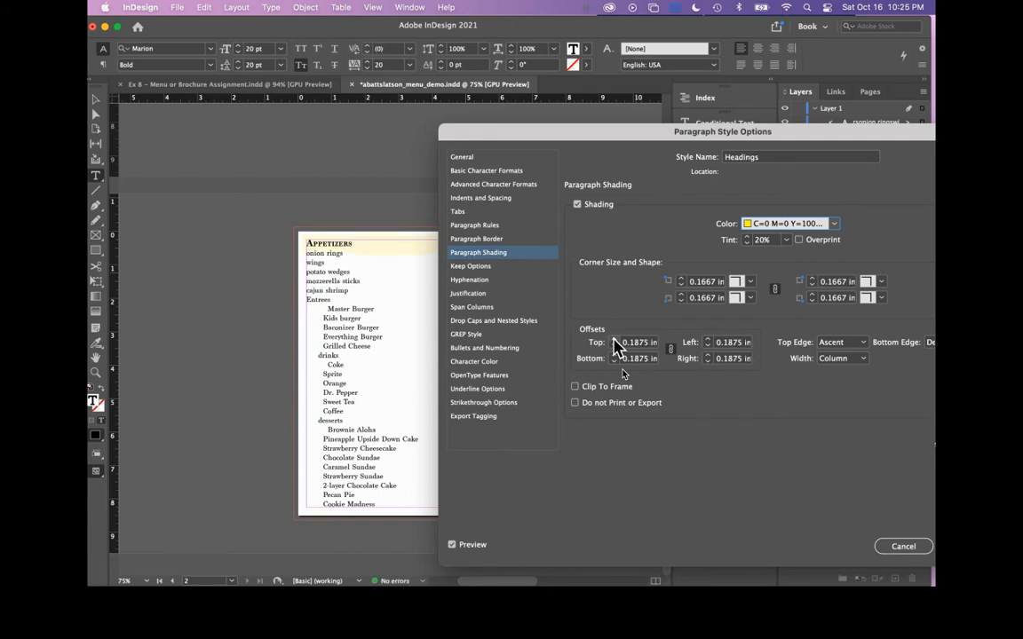
left_click(614, 346)
left_click(614, 346)
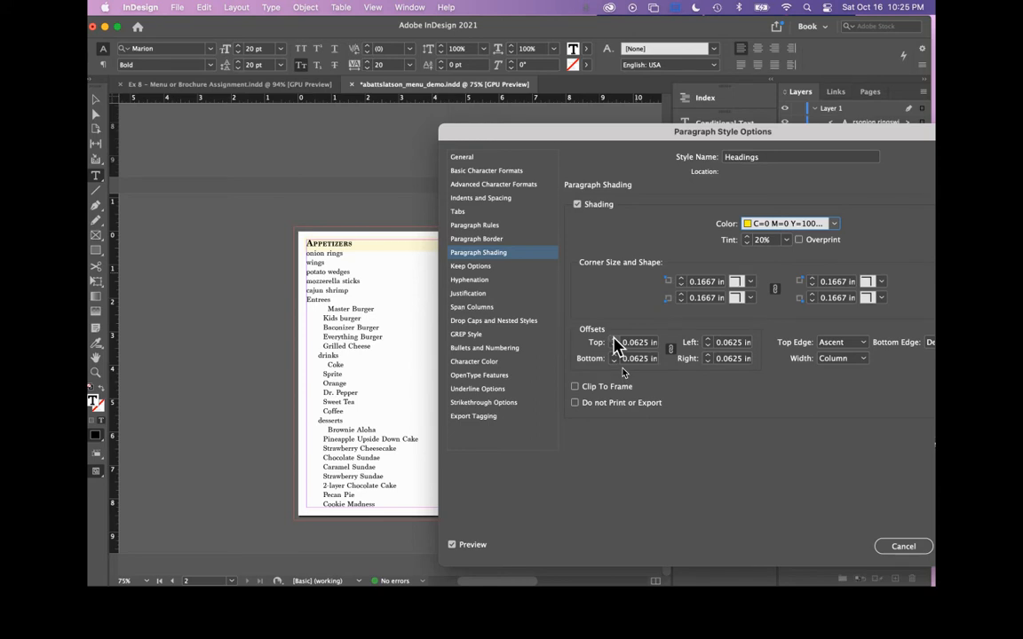
left_click(614, 338)
left_click_drag(799, 133, 737, 137)
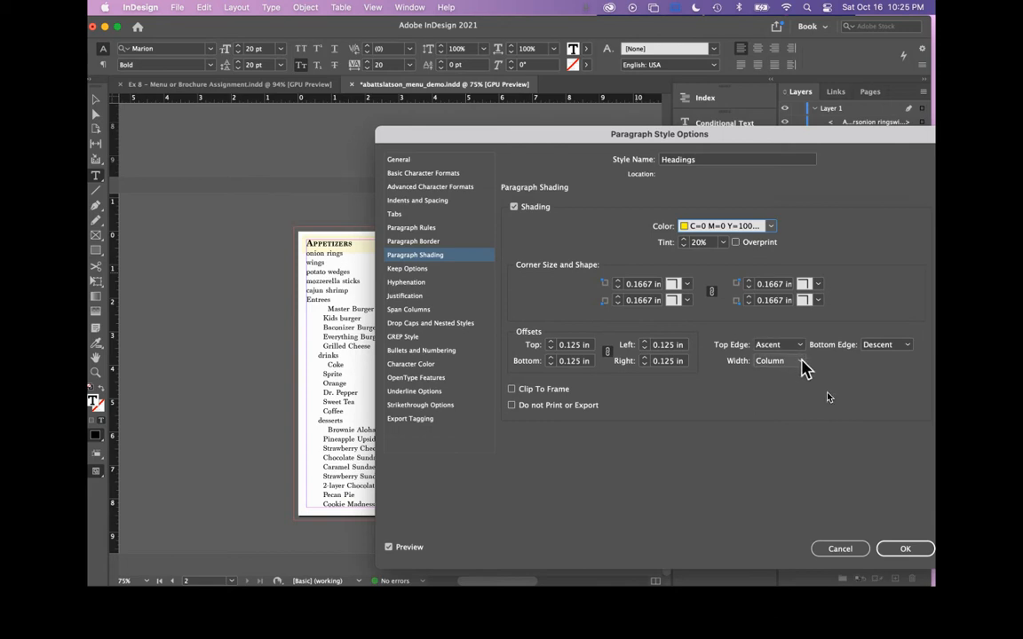
Try the Text width for the Headings shading and turn the shading off.
left_click(799, 360)
left_click(776, 387)
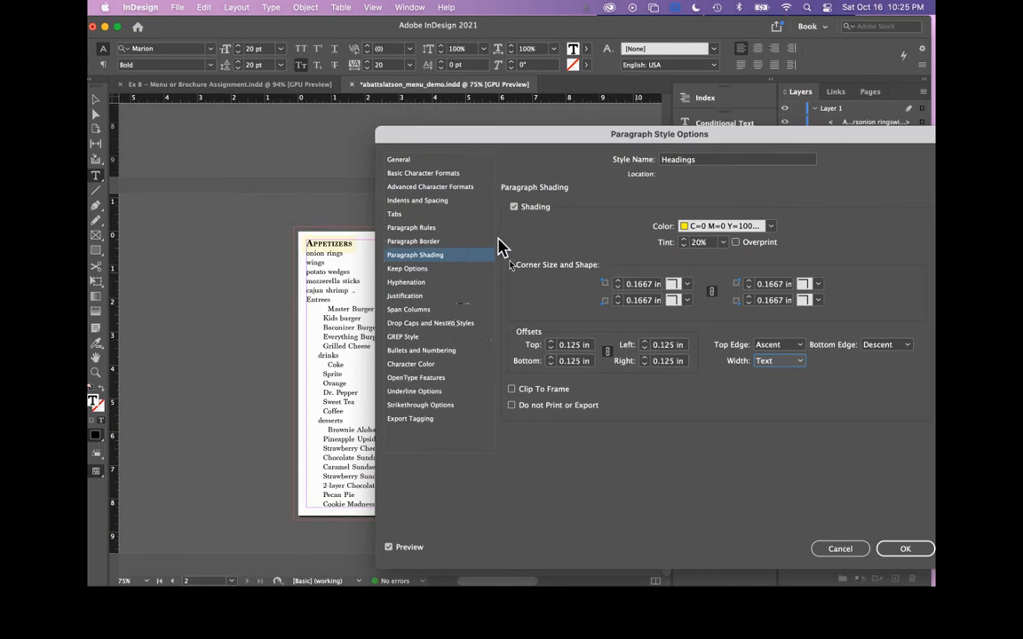
left_click_drag(557, 151, 757, 224)
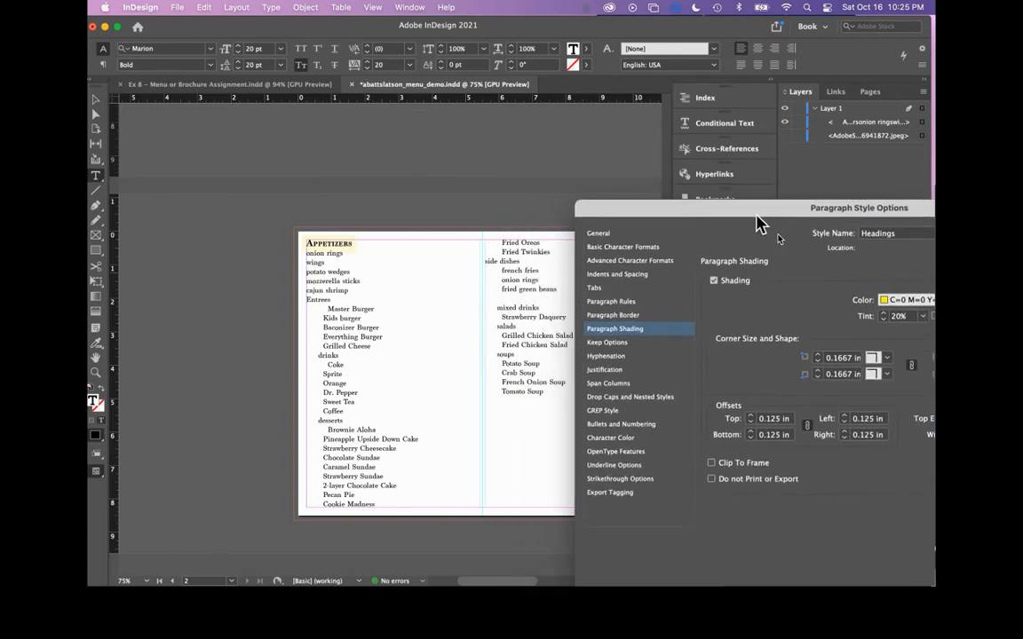
left_click_drag(757, 217, 592, 146)
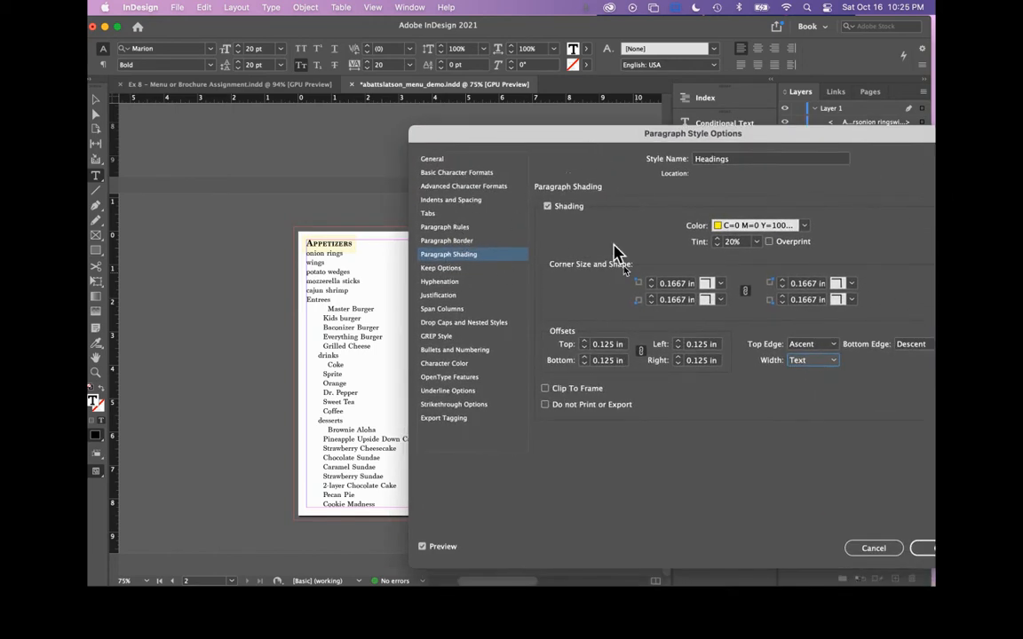
left_click(547, 206)
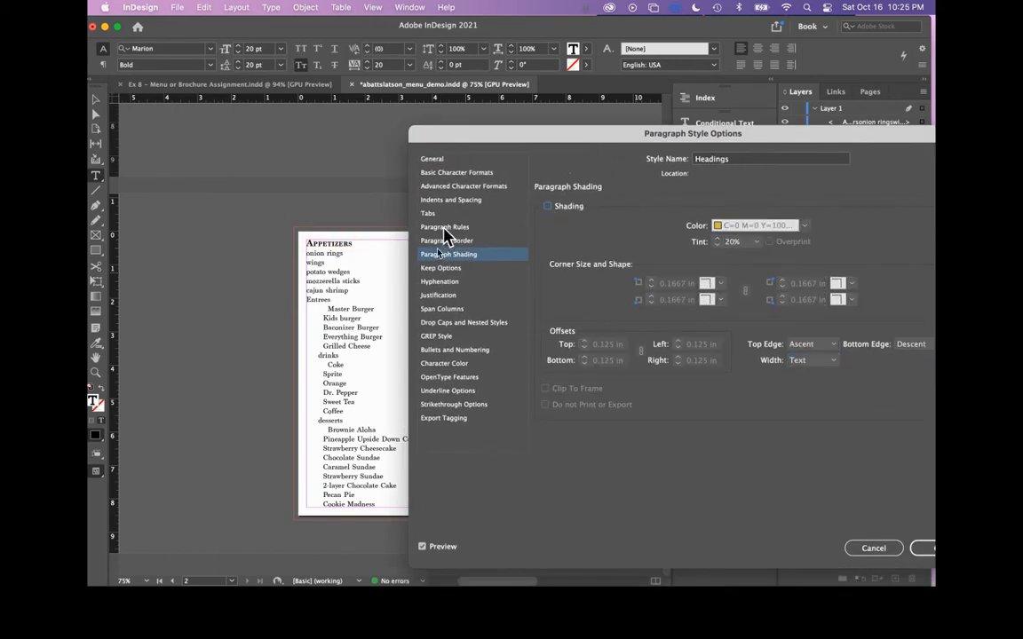
Turn on a Rule Above for the Headings style and color it yellow, C=0 M=0 Y=100 K=0.
left_click(444, 227)
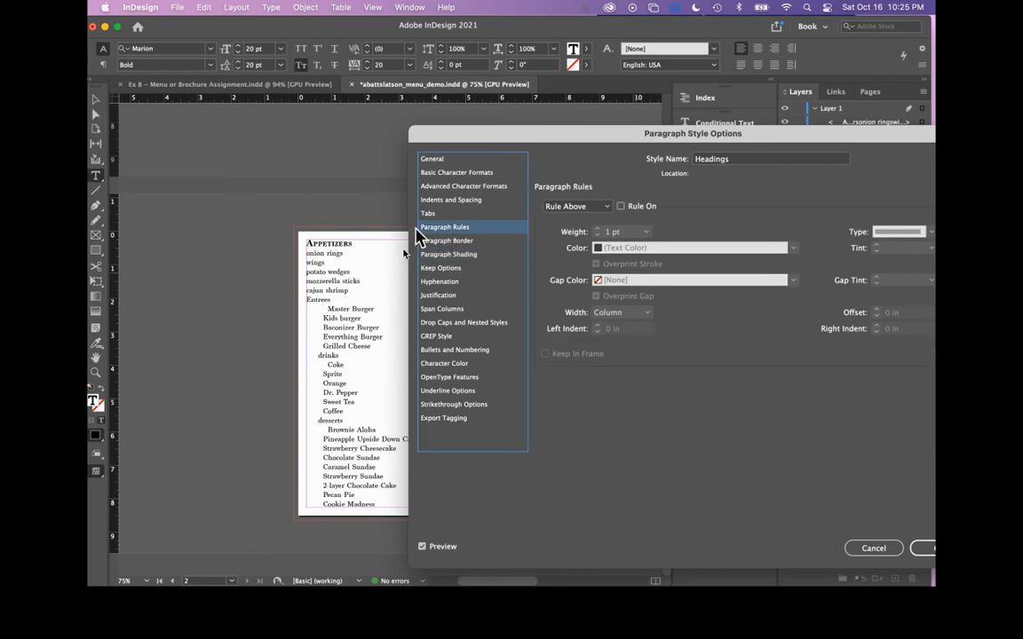
left_click(620, 206)
left_click_drag(575, 138, 603, 144)
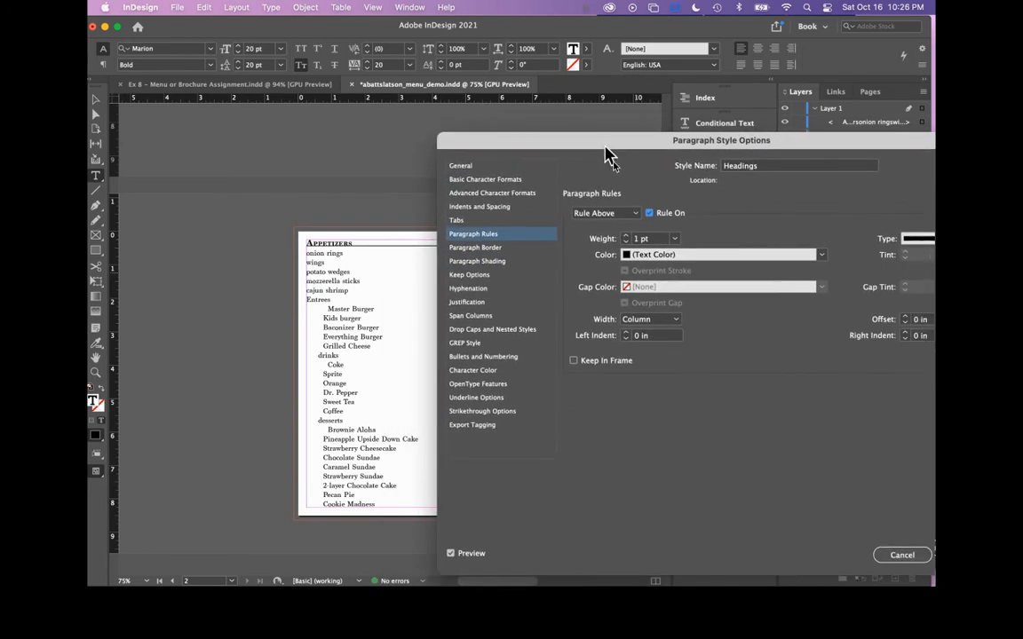
left_click(641, 257)
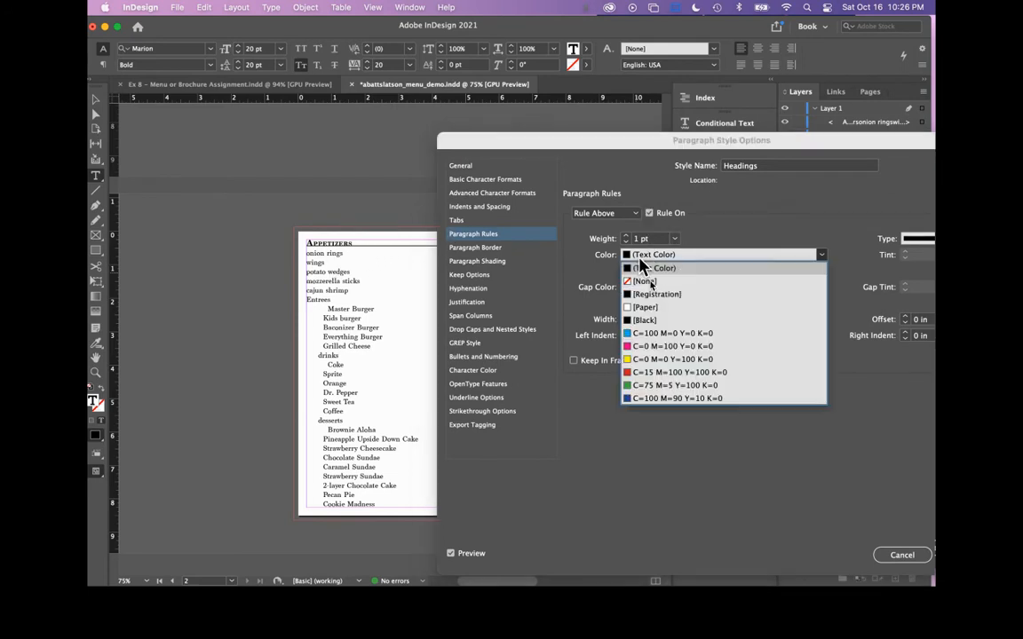
left_click(636, 359)
left_click_drag(559, 152, 533, 163)
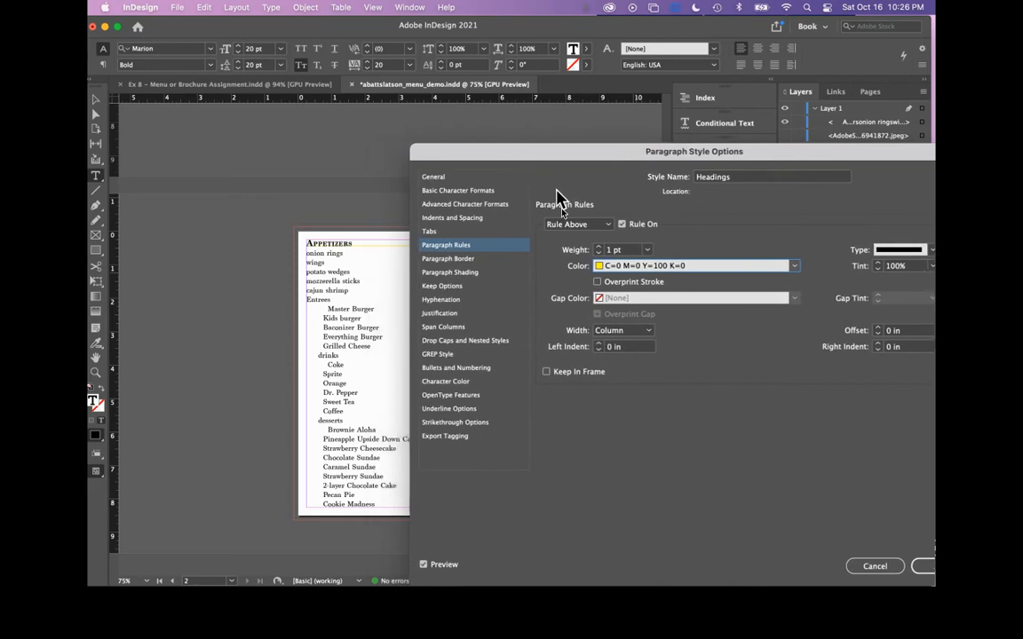
Set the weight of the Headings style's Rule Above to 9 pt.
left_click(600, 246)
left_click(599, 247)
left_click(599, 247)
left_click(599, 247)
left_click(599, 246)
left_click(599, 247)
left_click(599, 247)
left_click(600, 247)
left_click(599, 247)
left_click(599, 247)
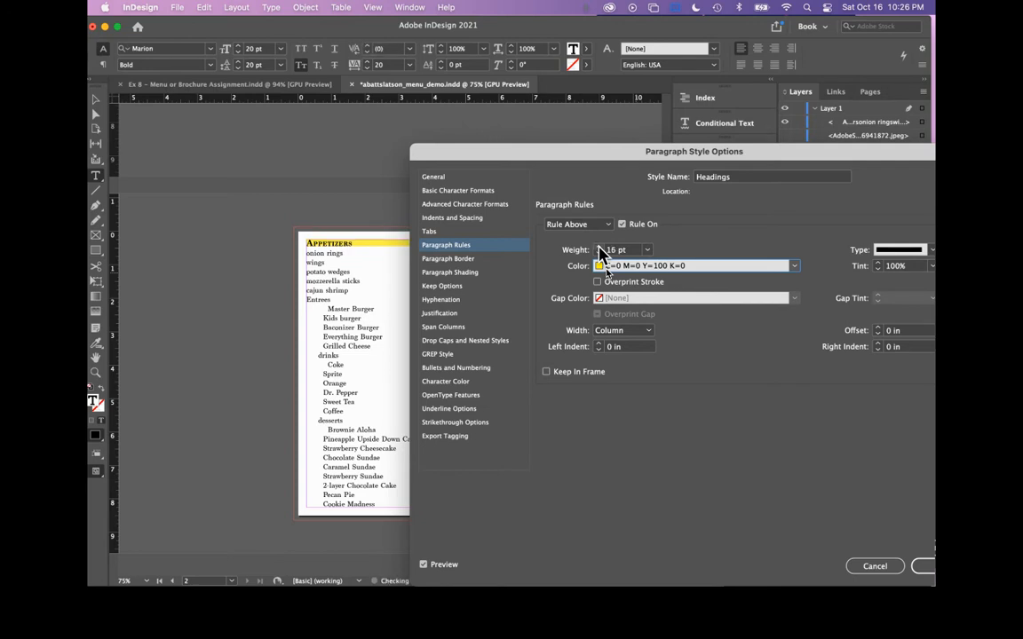
left_click(599, 253)
left_click(599, 253)
left_click(600, 253)
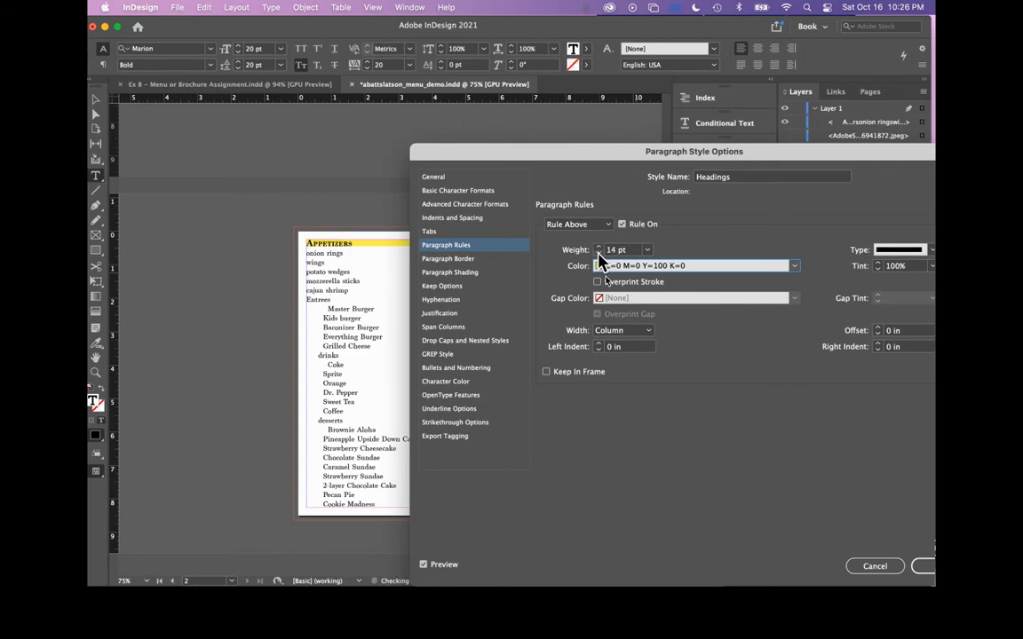
left_click(599, 253)
left_click(599, 253)
left_click(599, 253)
left_click(599, 253)
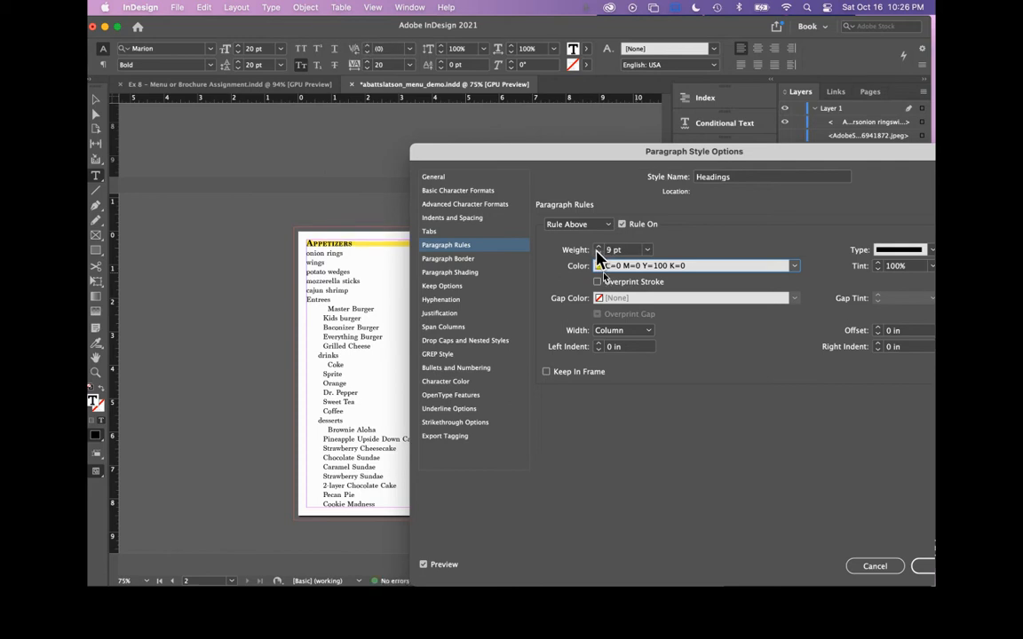
left_click(597, 248)
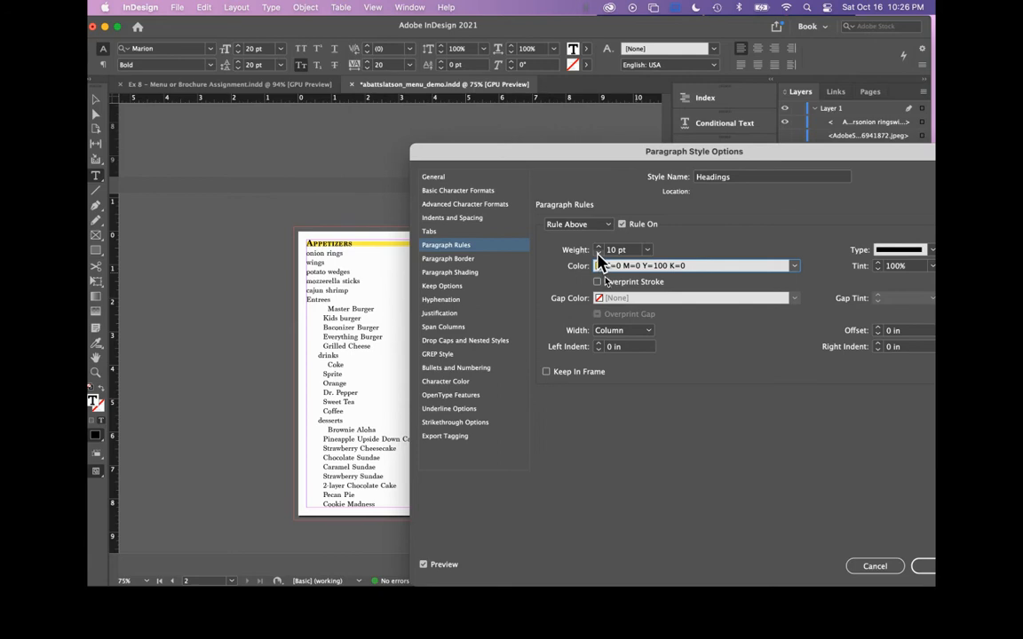
left_click(598, 253)
Set the width of the Headings style's Rule Above to Text and accept the style options.
left_click_drag(668, 153, 570, 126)
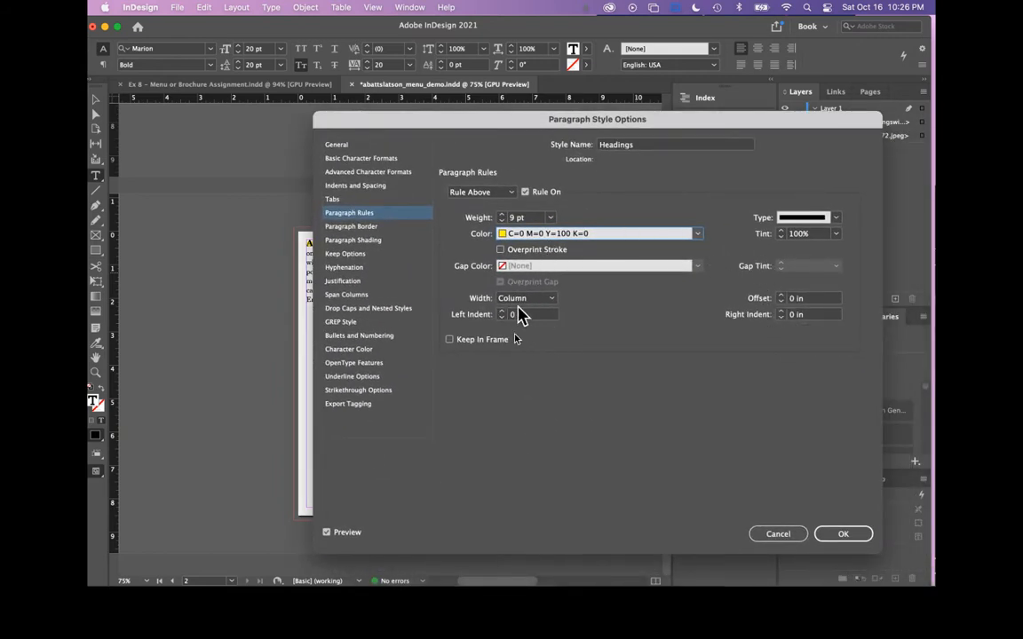
left_click(549, 300)
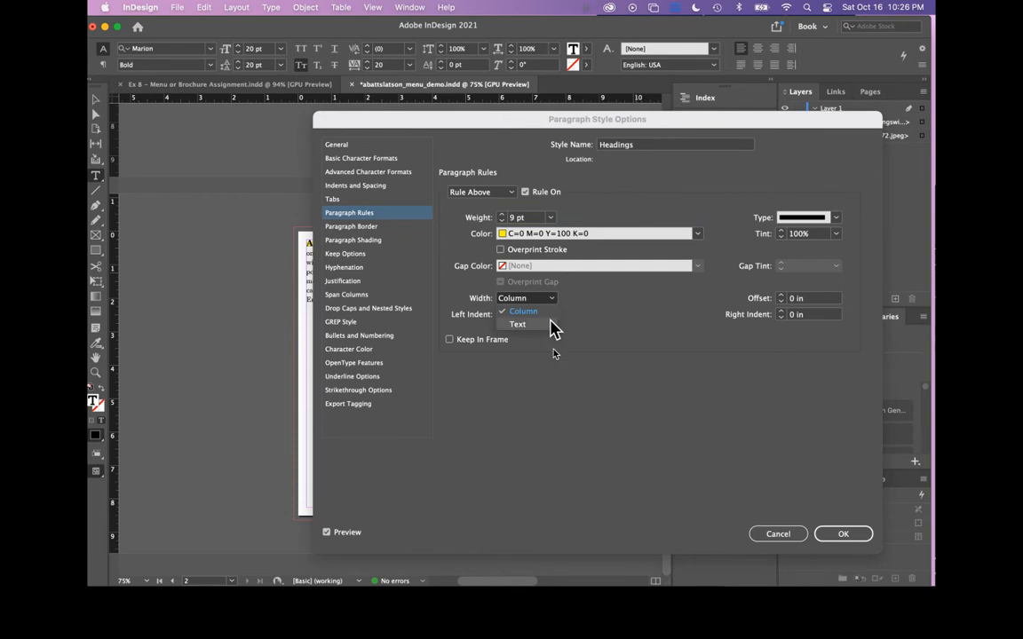
left_click(550, 324)
left_click_drag(492, 124, 606, 143)
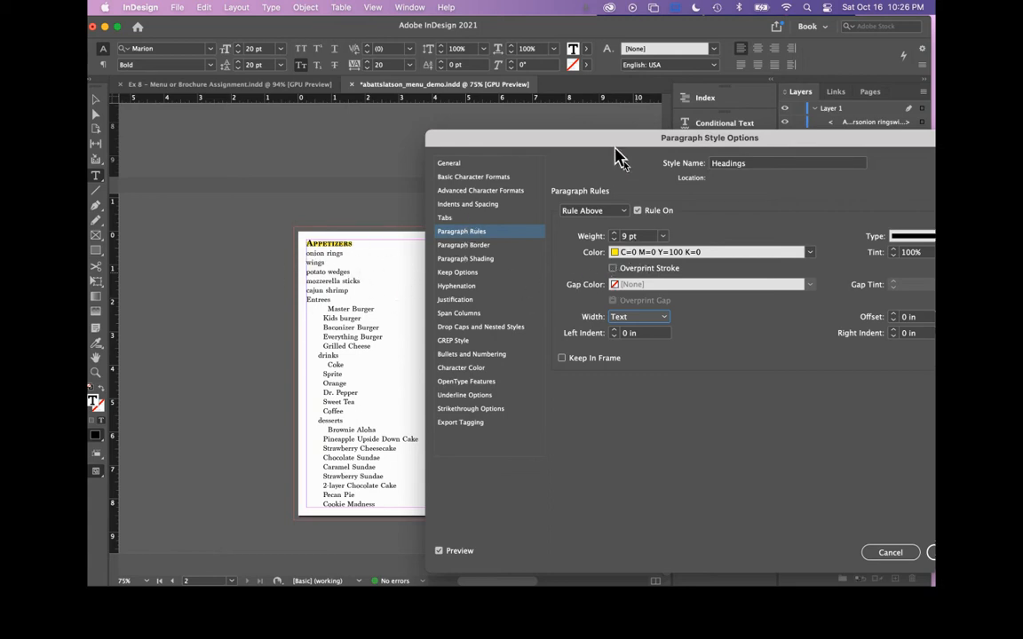
left_click_drag(611, 143, 455, 157)
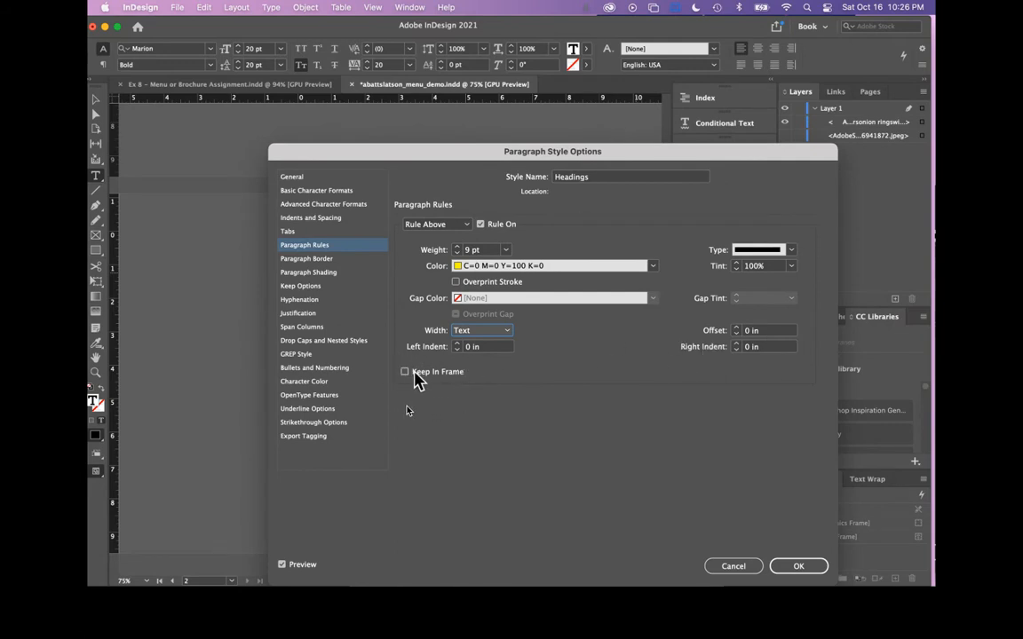
left_click(795, 567)
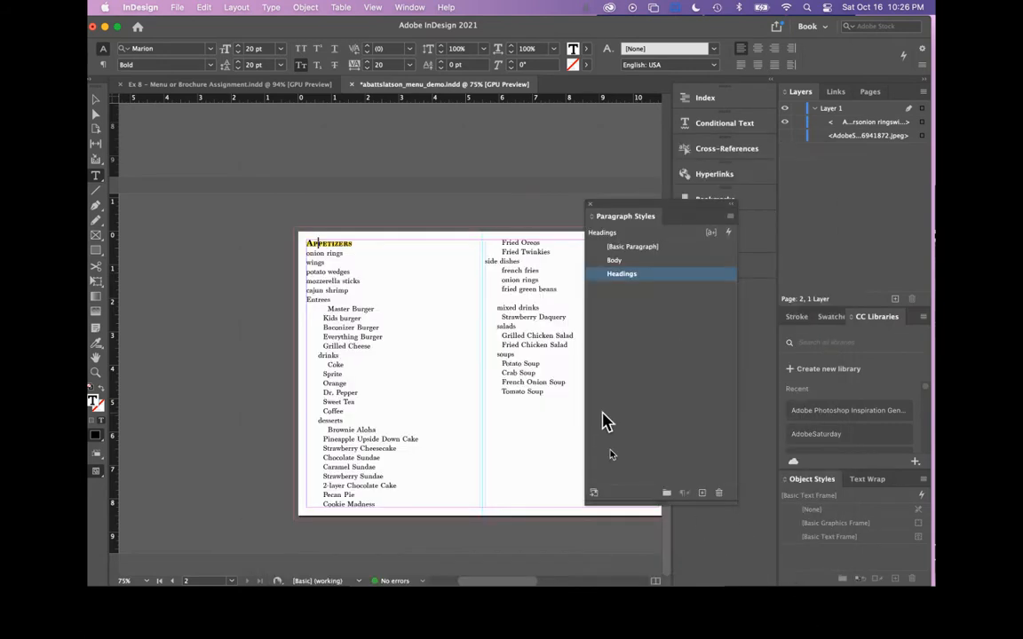
Apply the Headings style to the Entrees and drinks lines, and capitalize the second as Drinks.
left_click(393, 280)
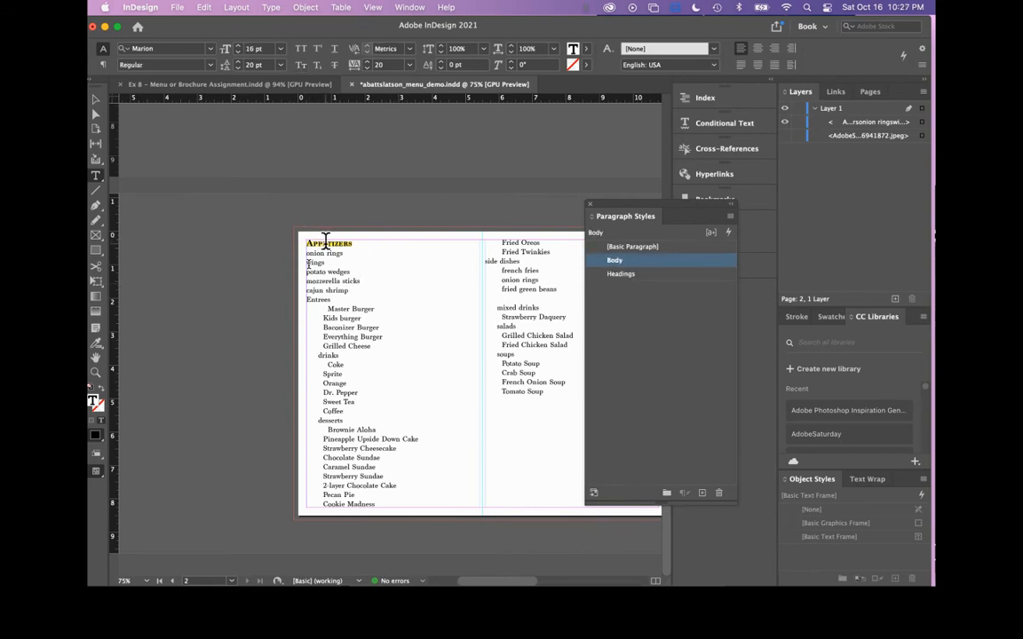
left_click(299, 300)
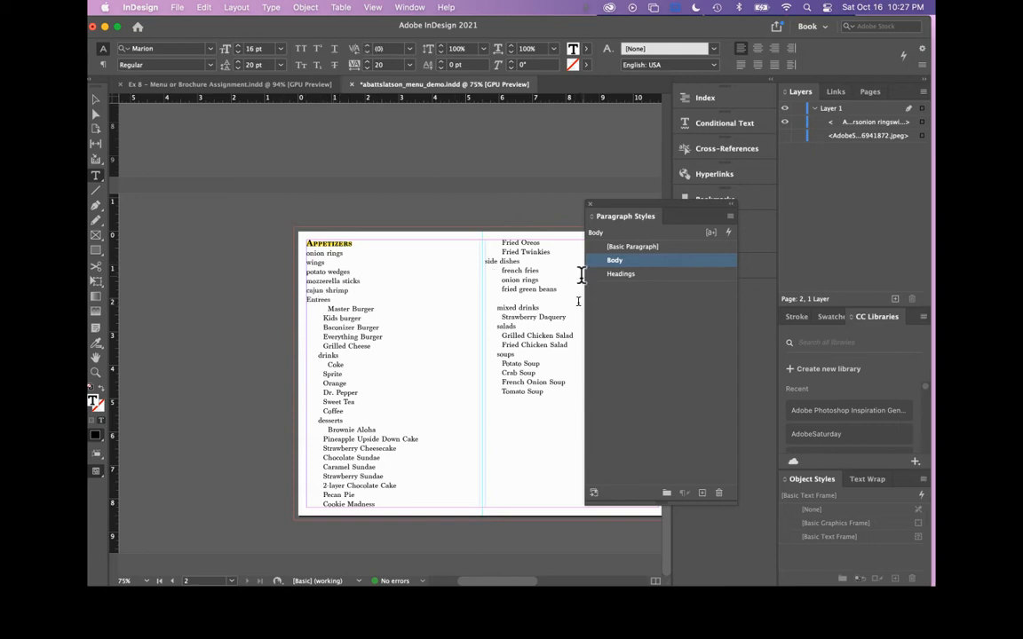
left_click(624, 276)
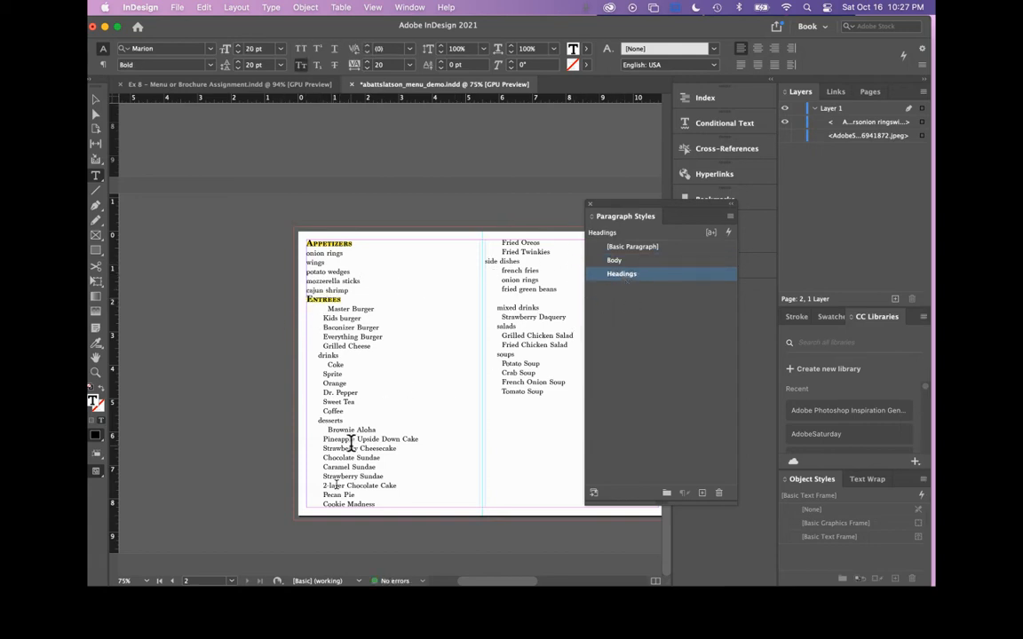
left_click(328, 356)
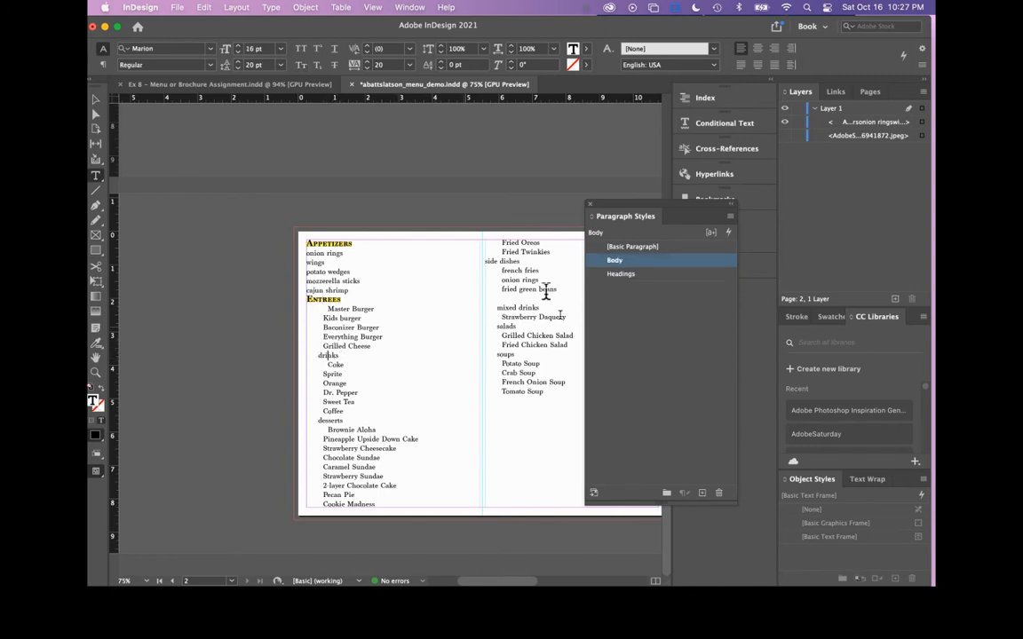
left_click(621, 276)
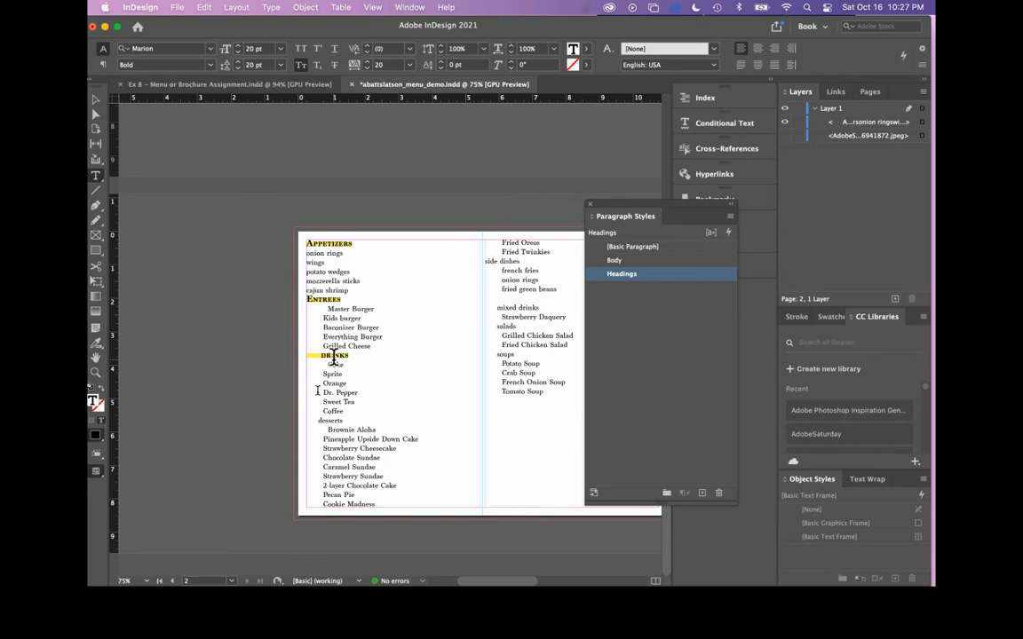
left_click_drag(321, 357, 323, 379)
type("Drinks")
Apply the Headings style to the desserts, side dishes, mixed drinks, salads and soups lines.
left_click(328, 421)
left_click(622, 275)
left_click(512, 264)
left_click(621, 275)
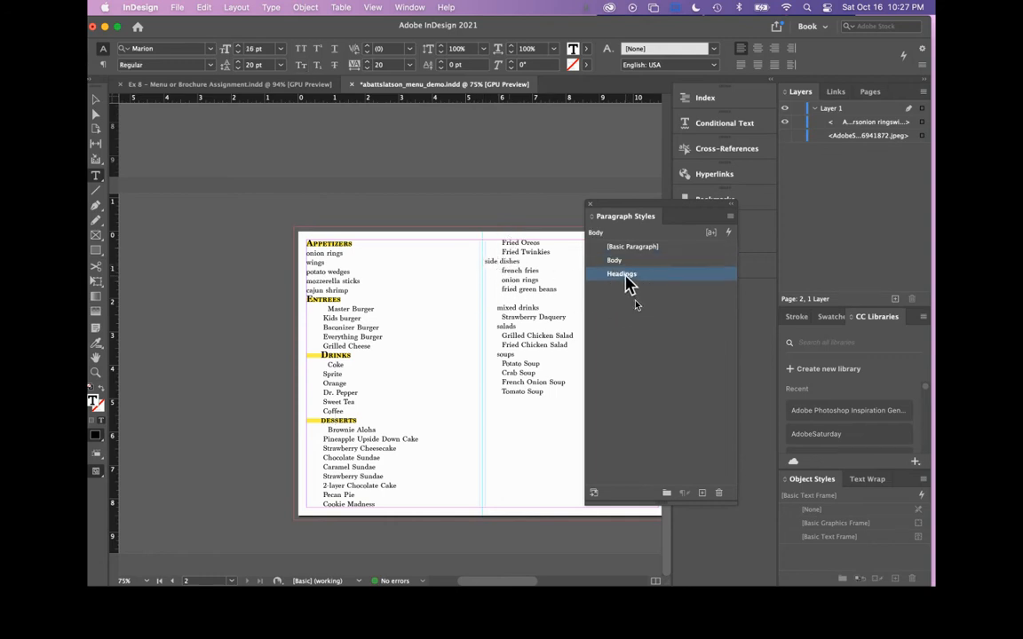
left_click(501, 308)
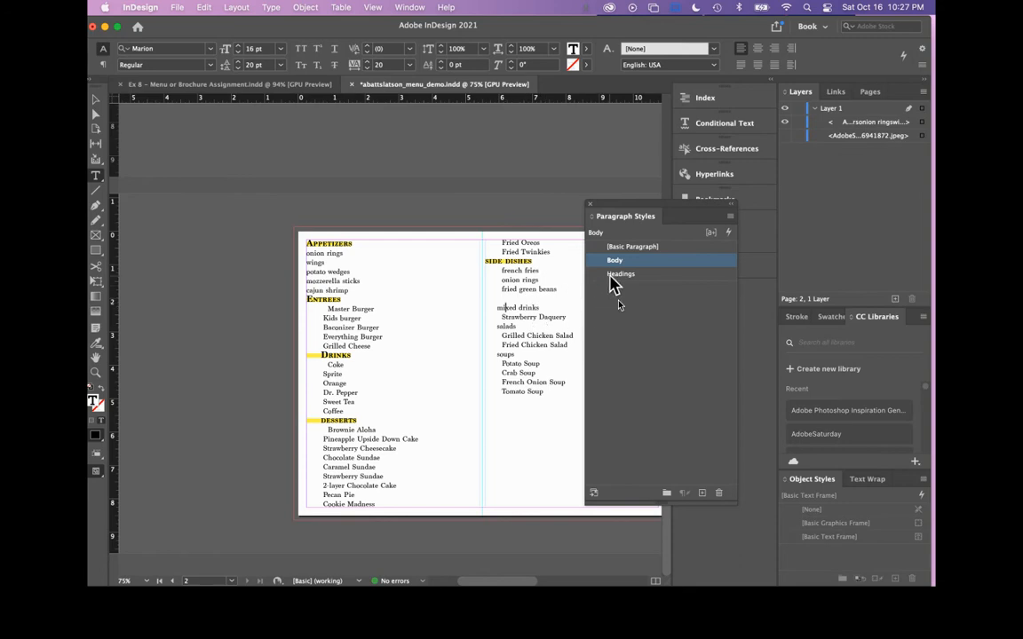
left_click(616, 275)
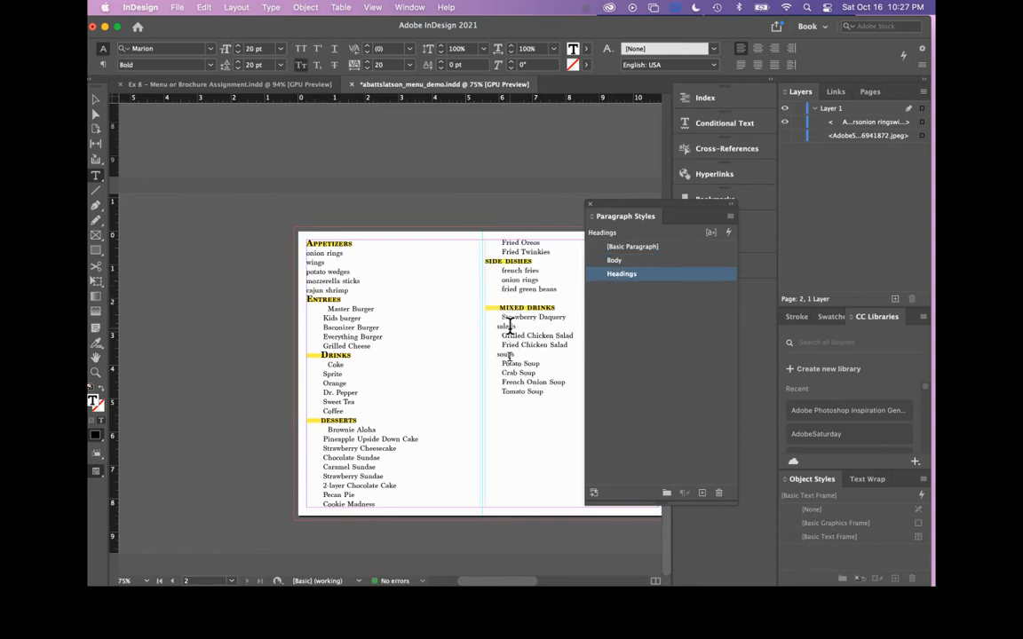
left_click(508, 327)
left_click(616, 275)
left_click(507, 354)
left_click(624, 276)
Remove the leading space before the Drinks, desserts, mixed drinks, salads and soups headings.
left_click_drag(322, 353, 302, 353)
key("BackSpace")
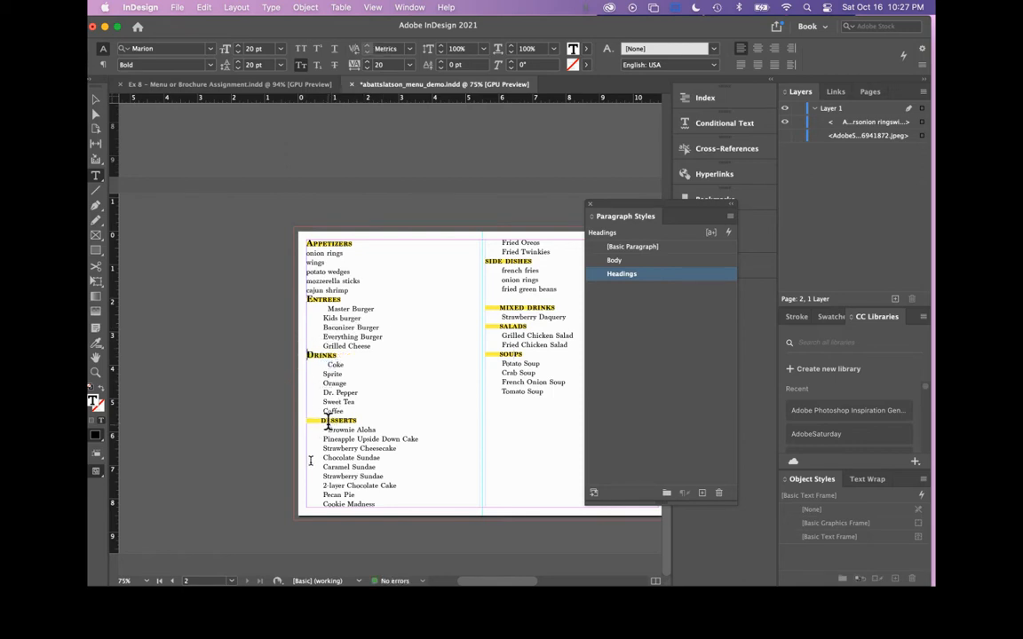
mouse_move(320, 420)
left_mouse_down()
mouse_move(298, 420)
mouse_move(310, 434)
left_mouse_up()
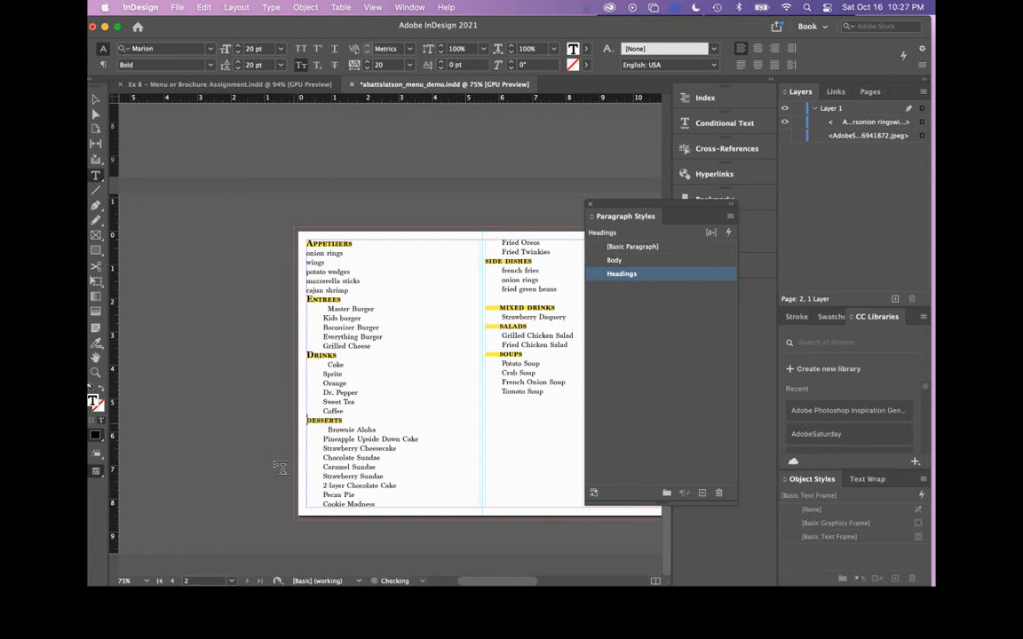
left_click_drag(500, 305, 475, 305)
left_click(495, 307)
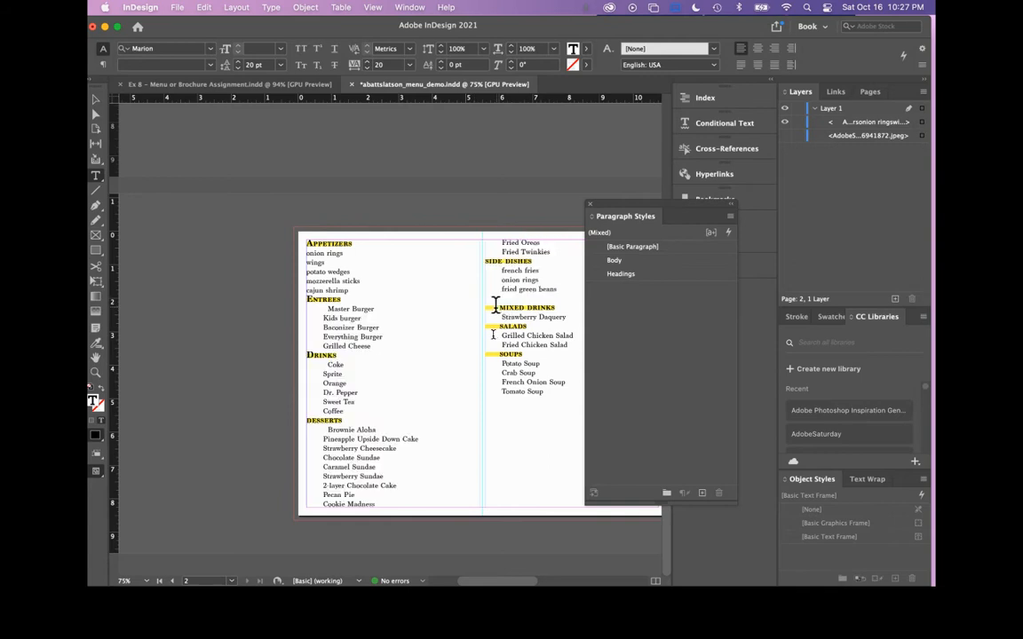
mouse_move(499, 307)
left_mouse_down()
mouse_move(475, 308)
mouse_move(500, 306)
mouse_move(476, 304)
mouse_move(486, 307)
left_mouse_up()
key("BackSpace")
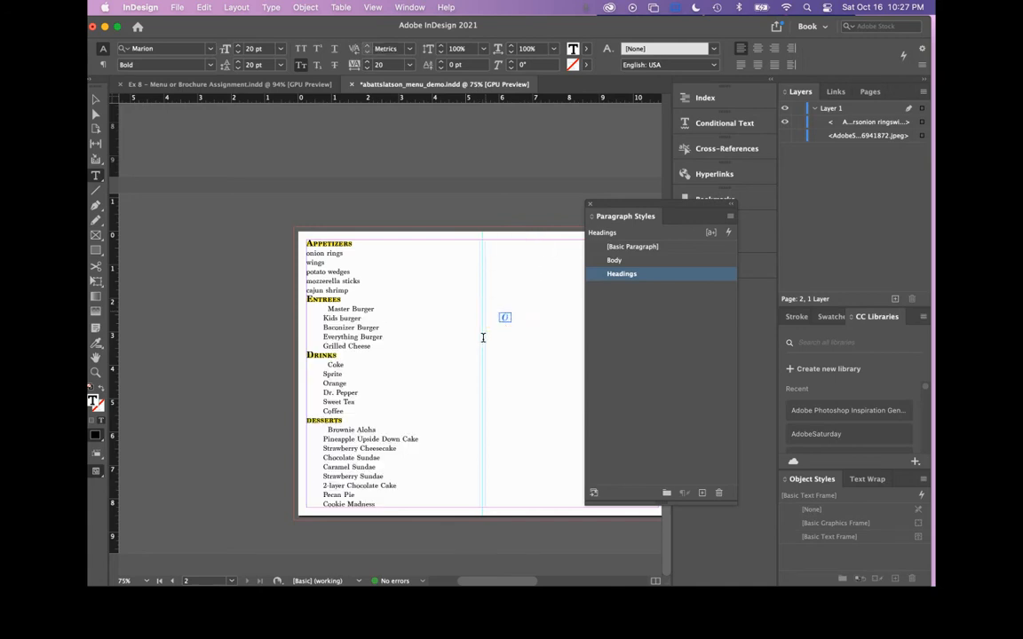
mouse_move(499, 327)
left_mouse_down()
mouse_move(471, 328)
mouse_move(481, 326)
left_mouse_up()
key("BackSpace")
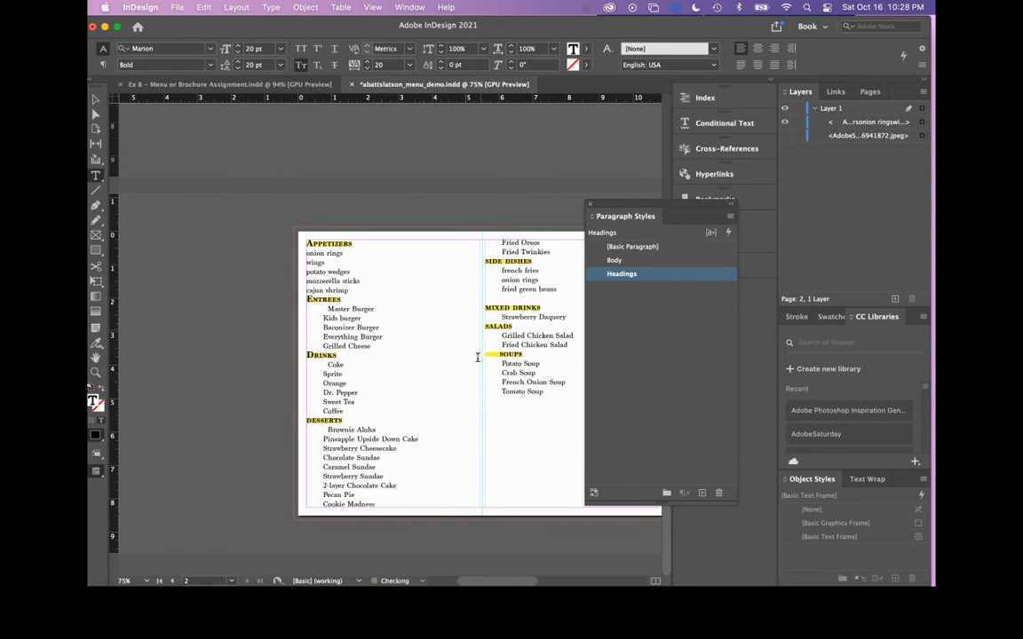
left_click_drag(499, 354, 484, 355)
key("BackSpace")
Select the leading space before Master Burger under the Entrees heading.
left_click(326, 308)
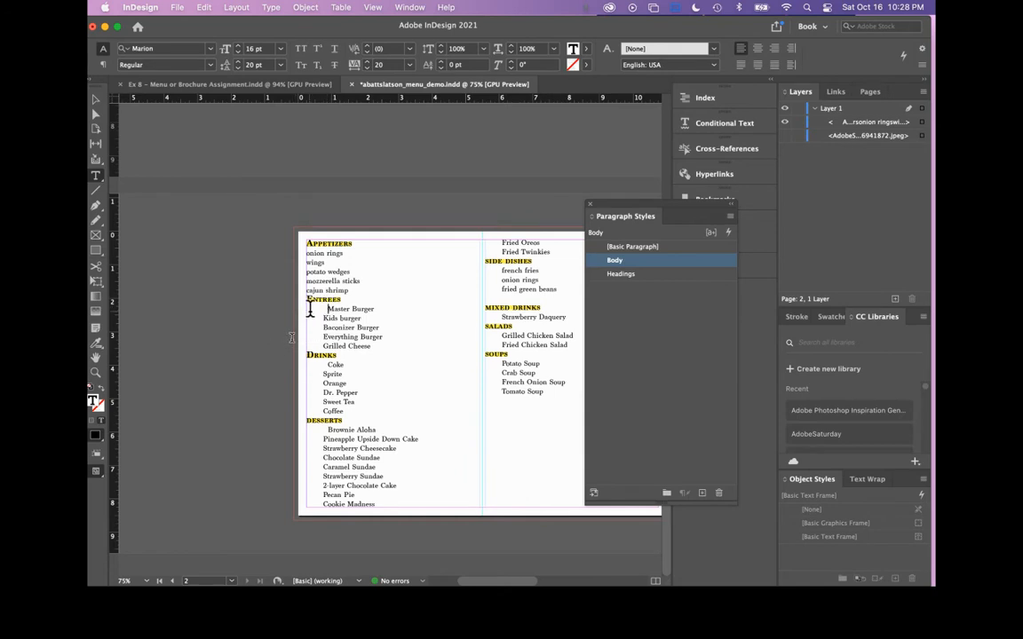
left_click_drag(326, 306, 291, 307)
key("super+Tab")
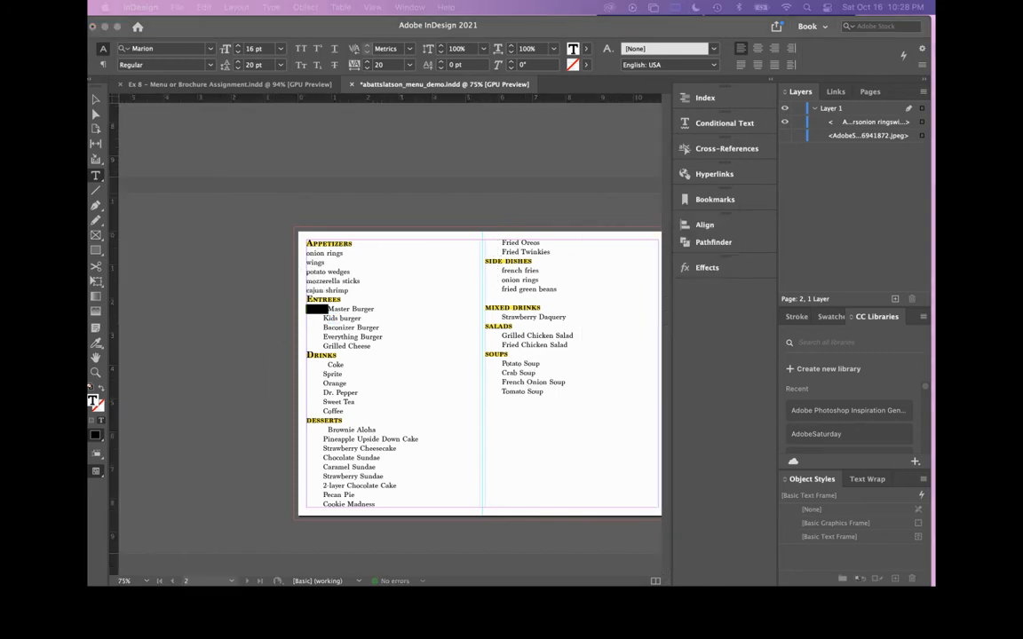
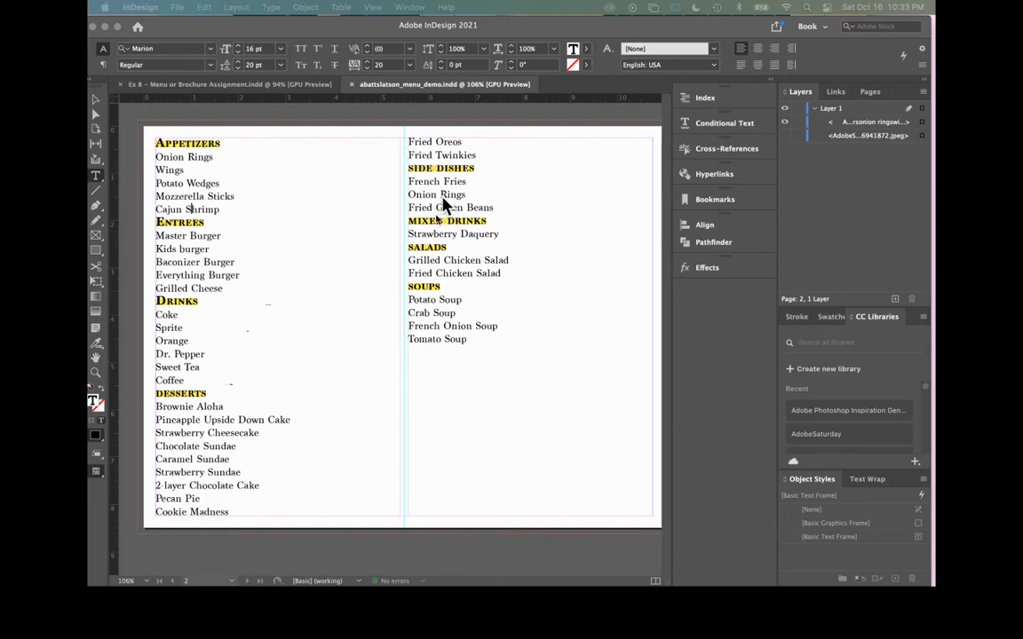
key("super+F11")
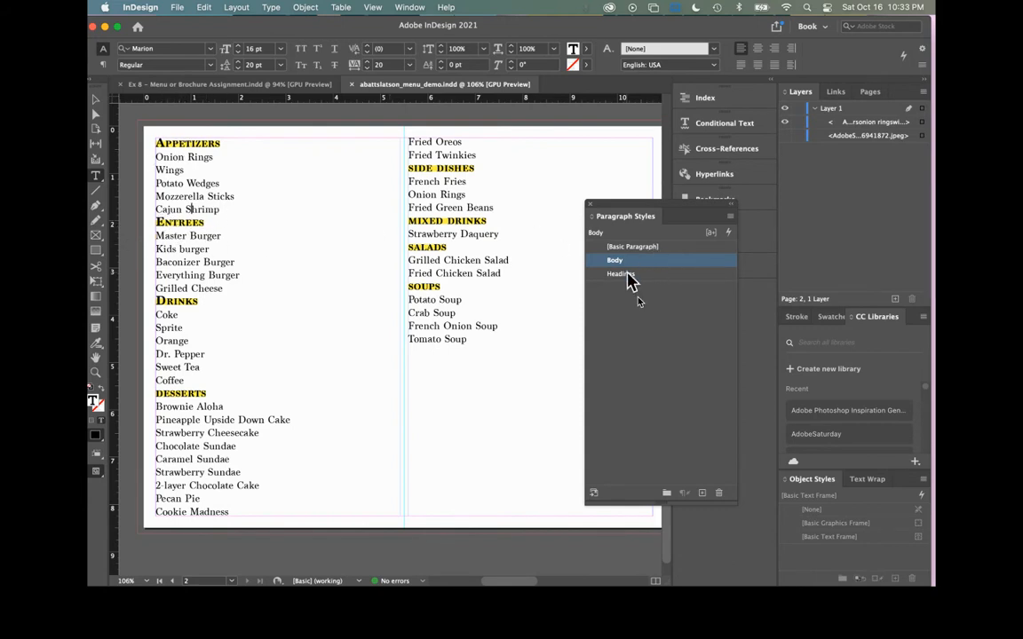
double_click(632, 273)
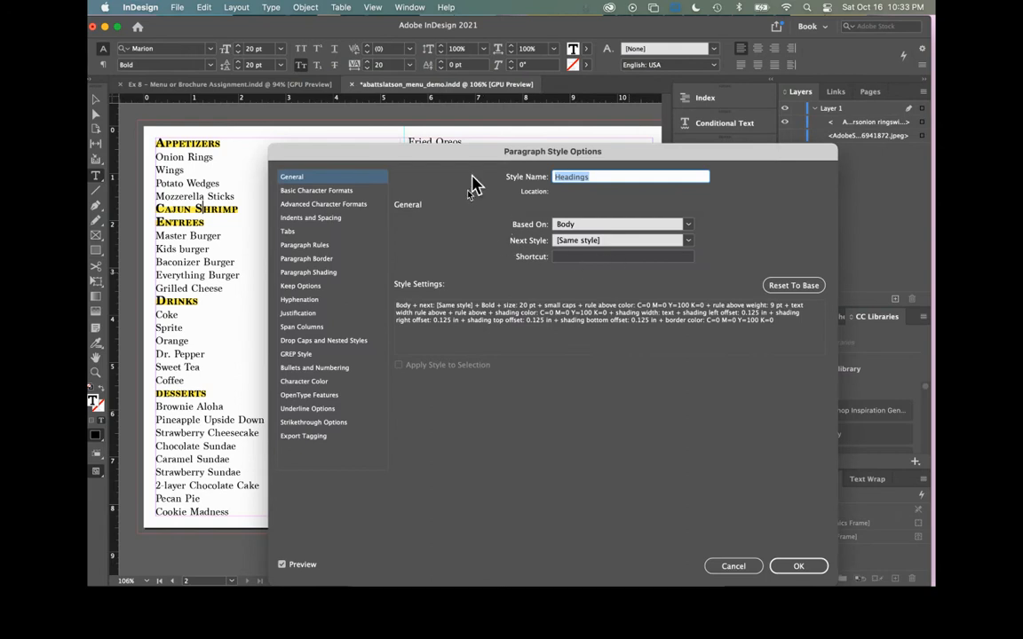
left_click_drag(506, 160, 635, 158)
left_click(462, 220)
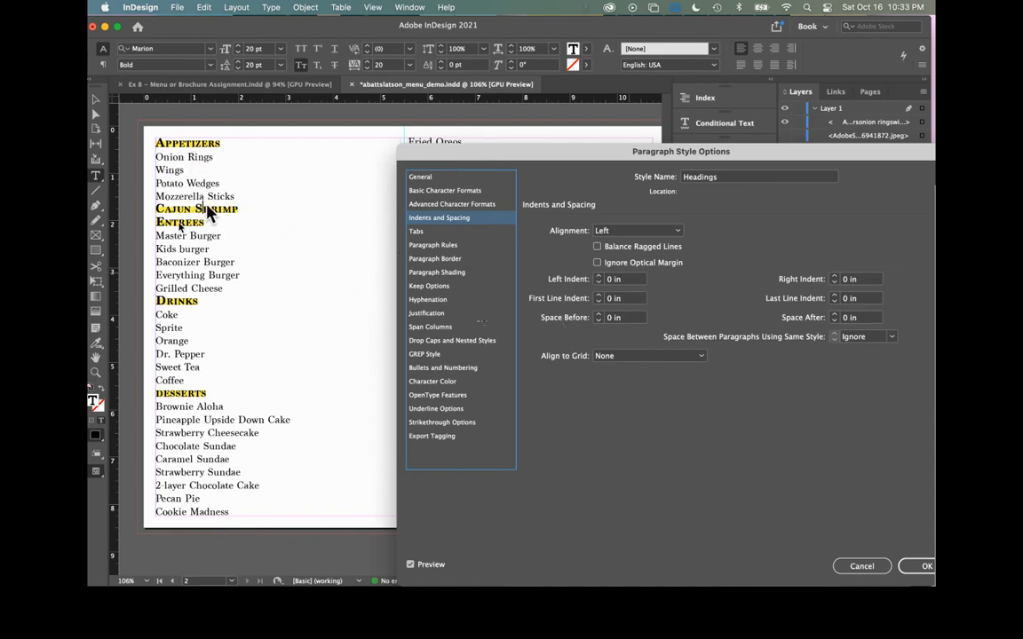
left_click(861, 566)
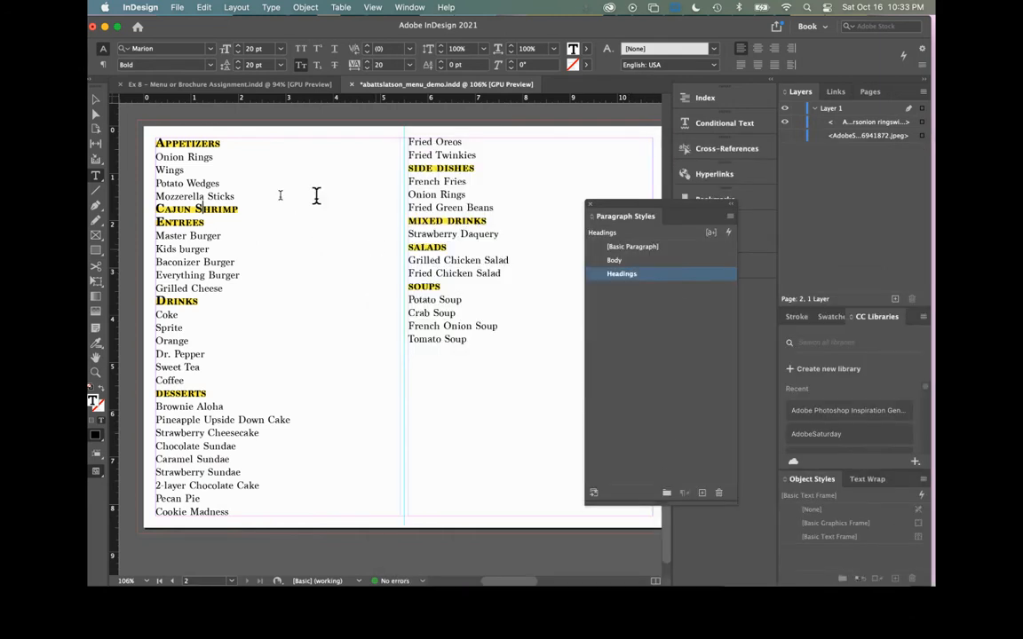
left_click(643, 263)
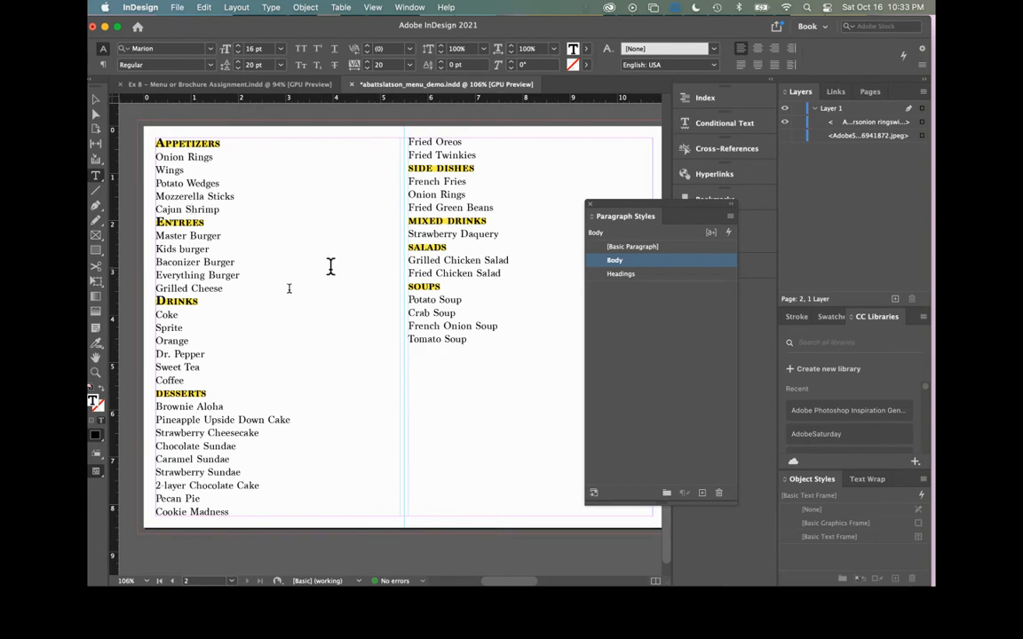
Edit the Headings style from the Entrees heading and set its Space Before to 0.1875 in.
left_click(176, 223)
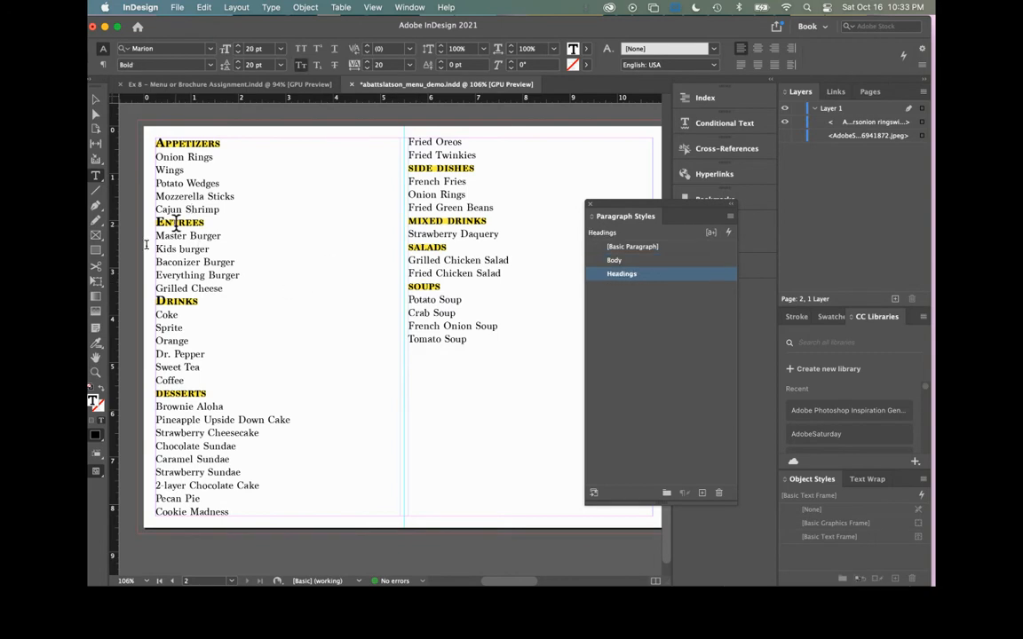
double_click(668, 276)
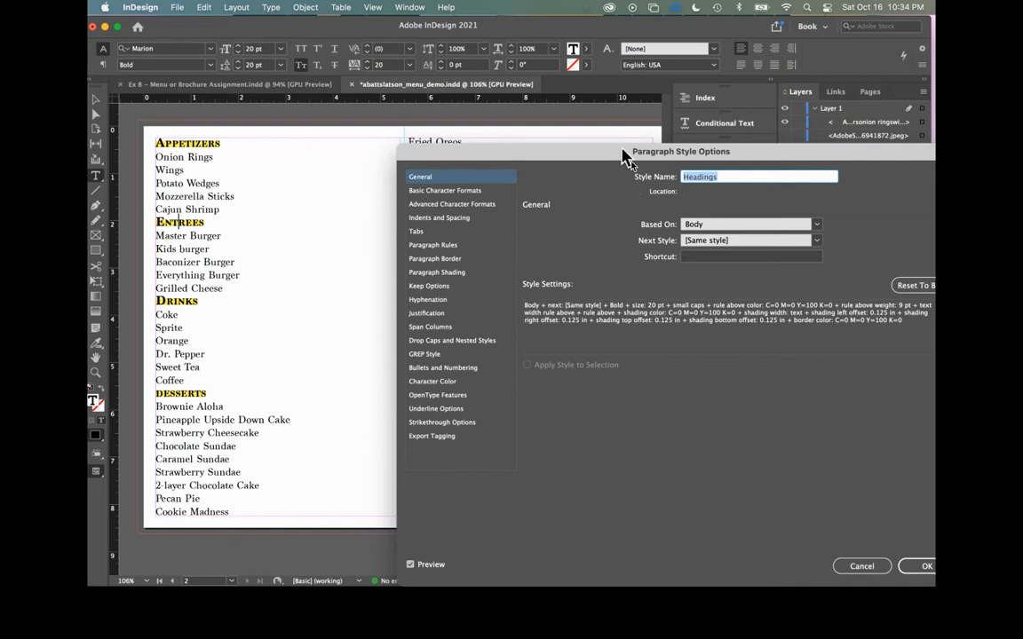
left_click_drag(622, 158, 609, 133)
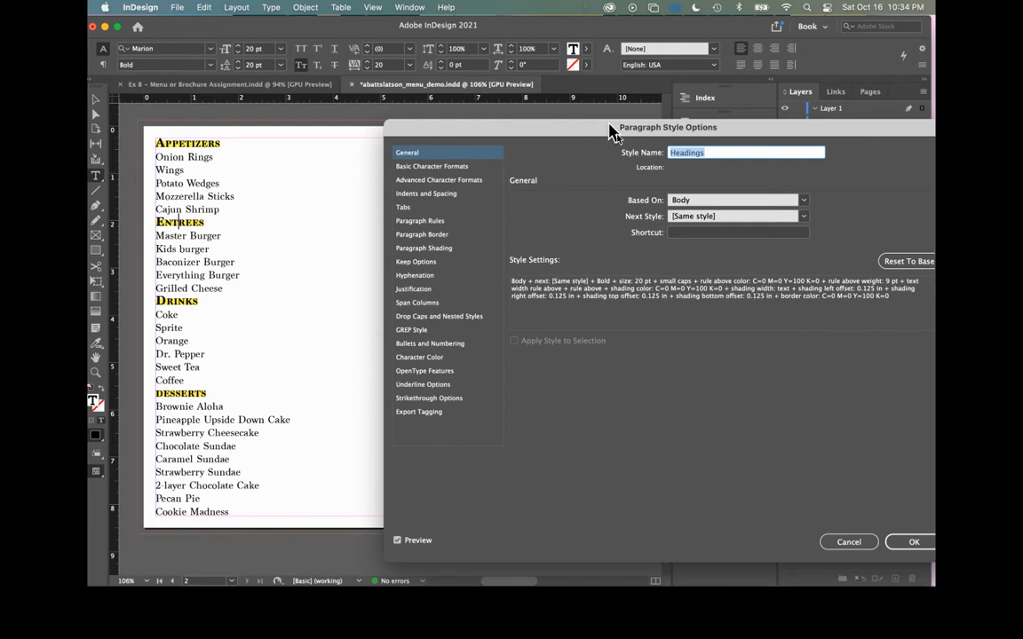
left_click_drag(609, 130, 568, 134)
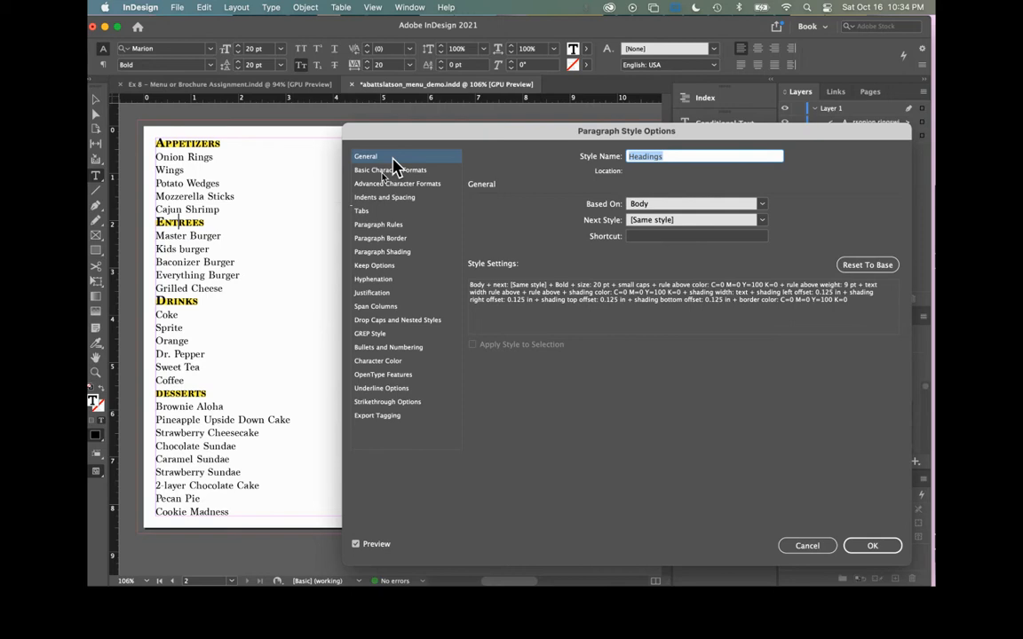
left_click(388, 198)
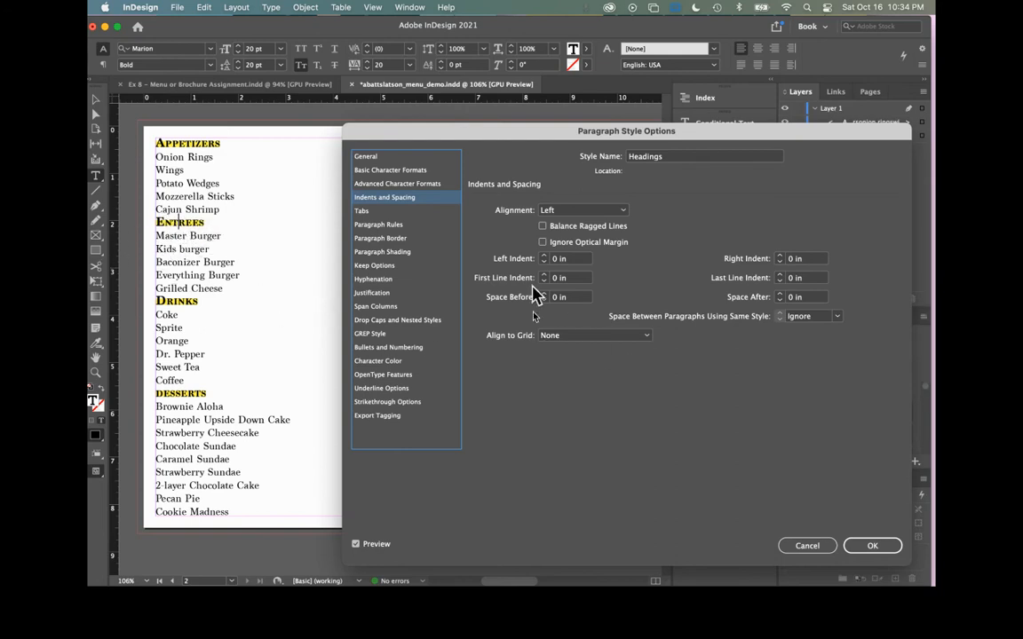
left_click_drag(449, 135, 815, 567)
left_click_drag(597, 274, 561, 148)
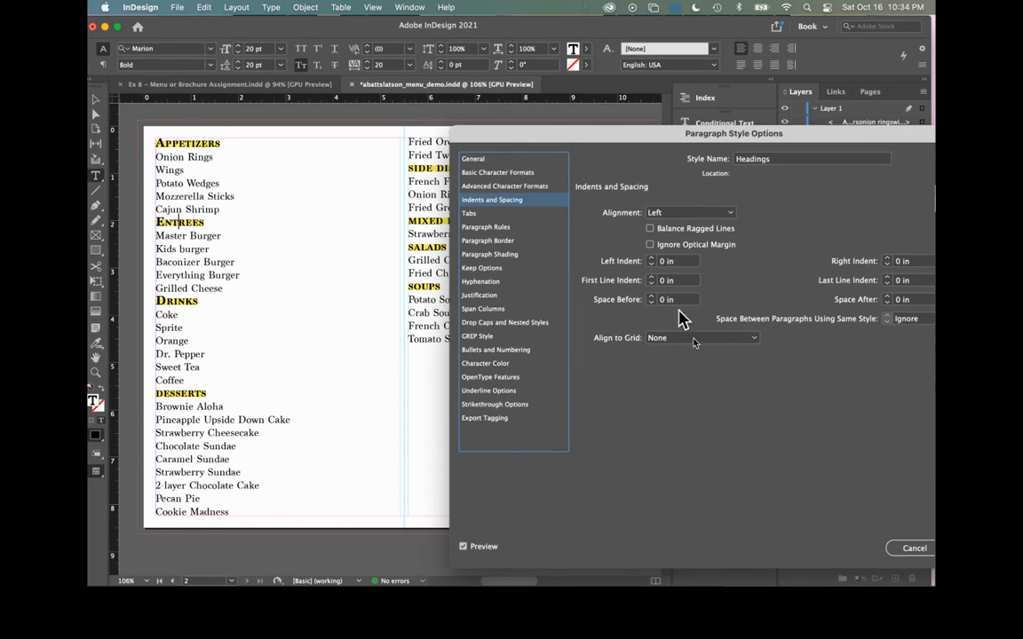
left_click(651, 296)
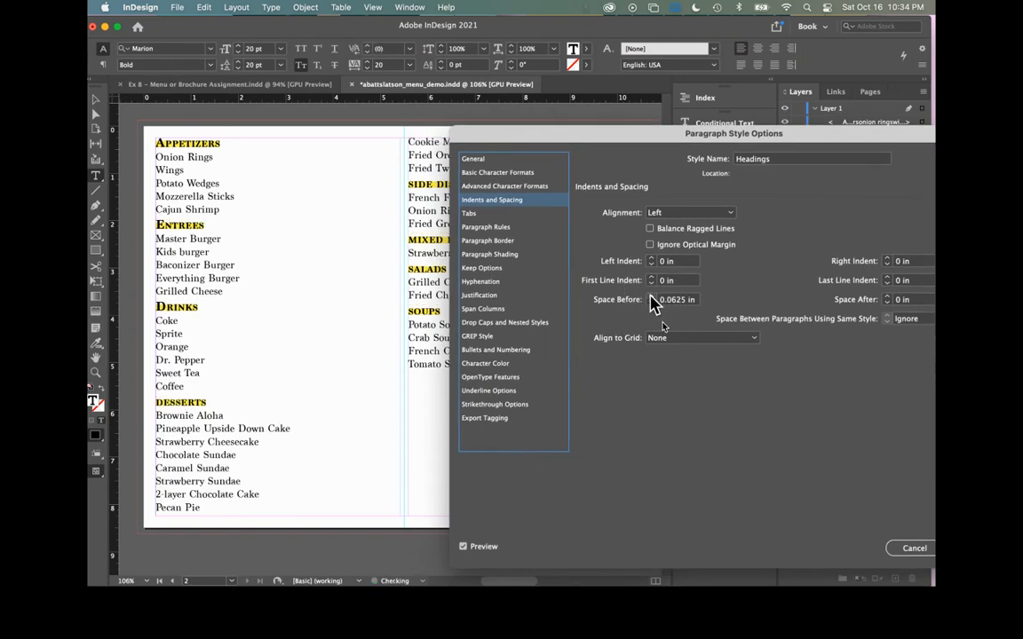
left_click(651, 296)
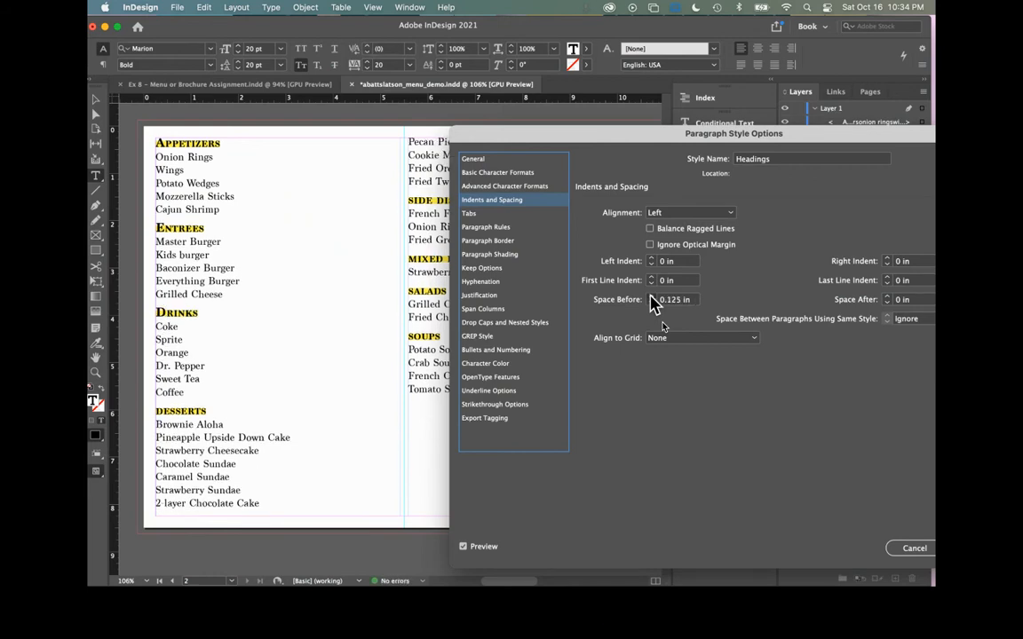
left_click(650, 296)
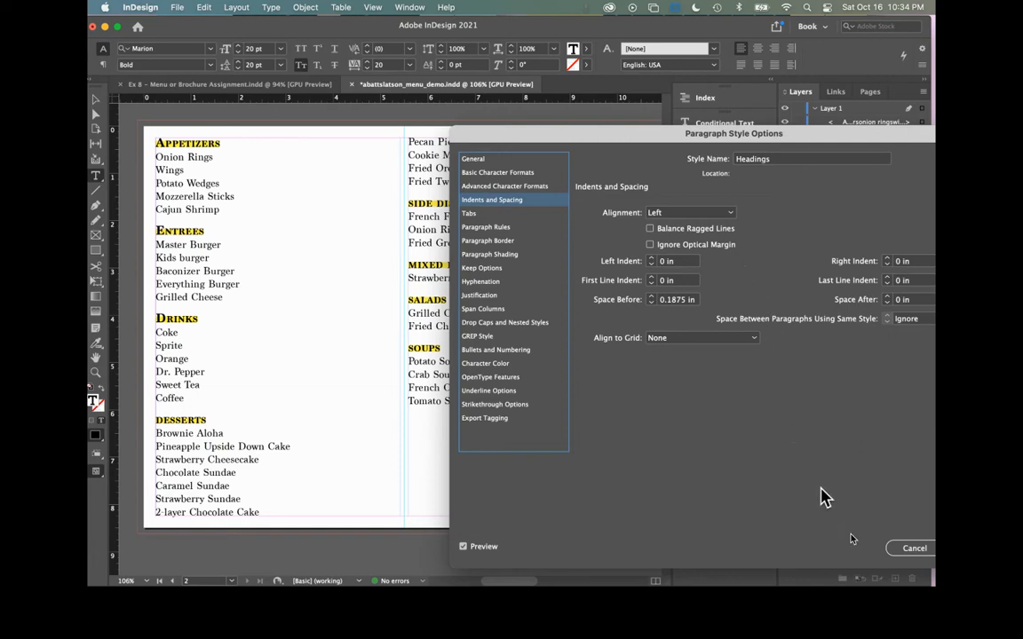
Accept the edits to the Headings paragraph style.
left_click_drag(745, 144, 601, 150)
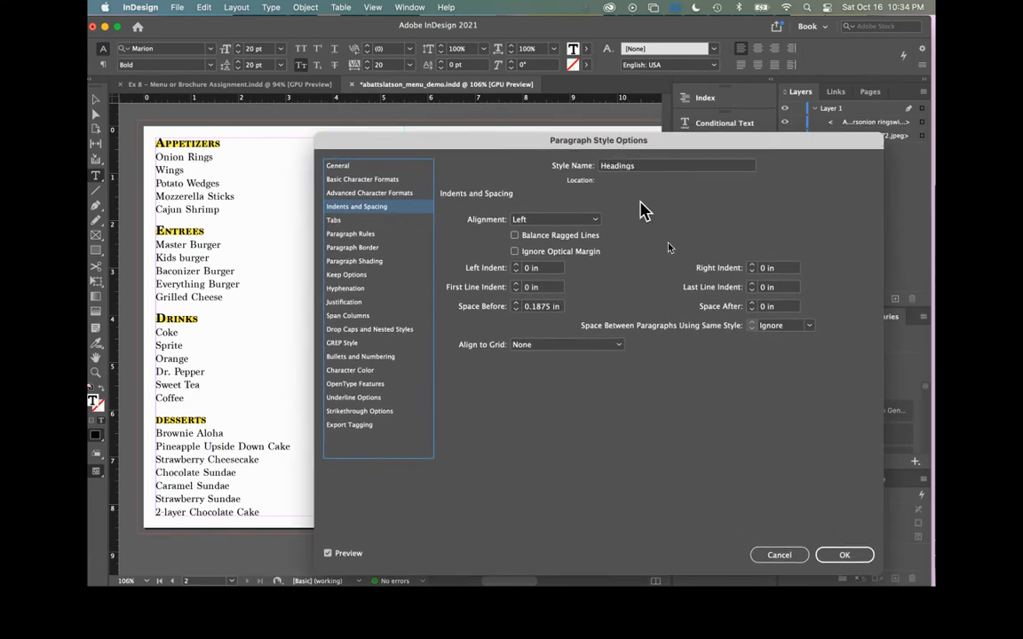
left_click(838, 555)
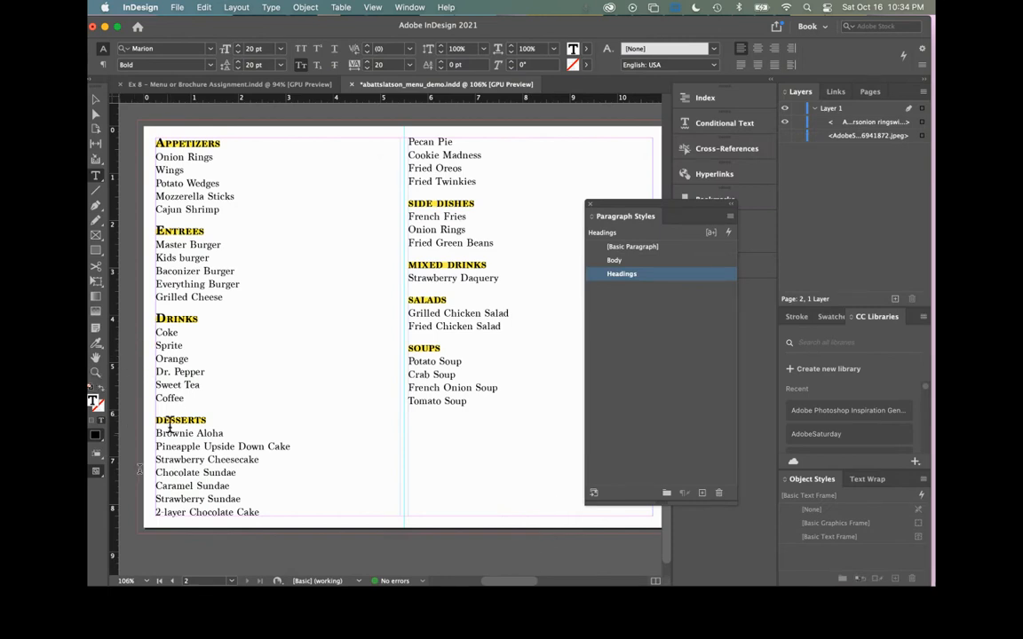
Capitalize the first letter of the desserts heading in the first column.
left_click_drag(162, 420, 158, 420)
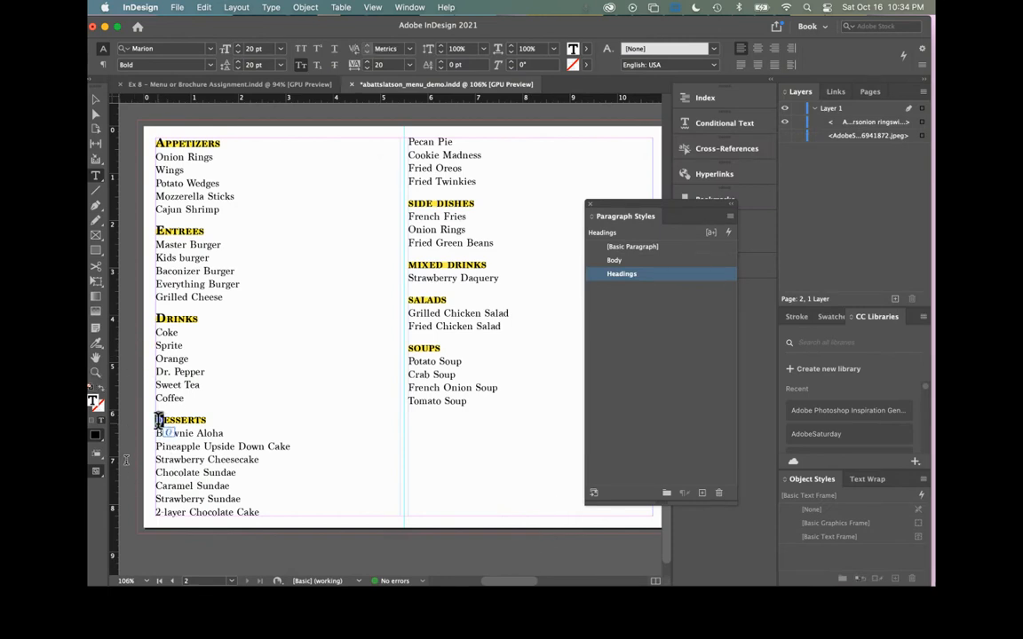
left_click(427, 158)
left_click_drag(165, 420, 157, 420)
left_click(157, 418)
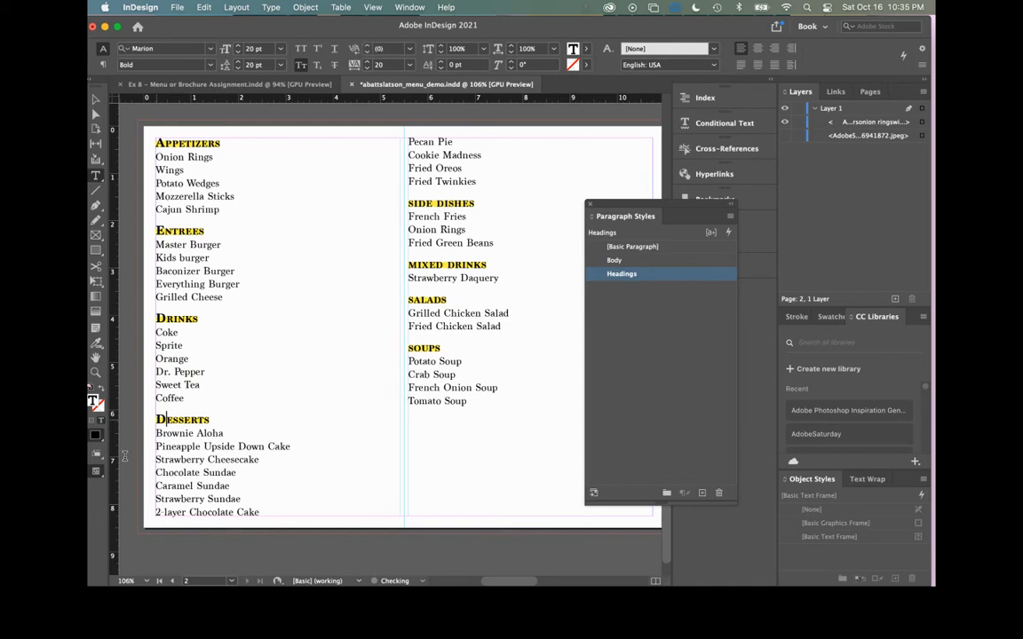
Capitalize the first letter of the side dishes heading in the second column.
left_click_drag(415, 204, 406, 203)
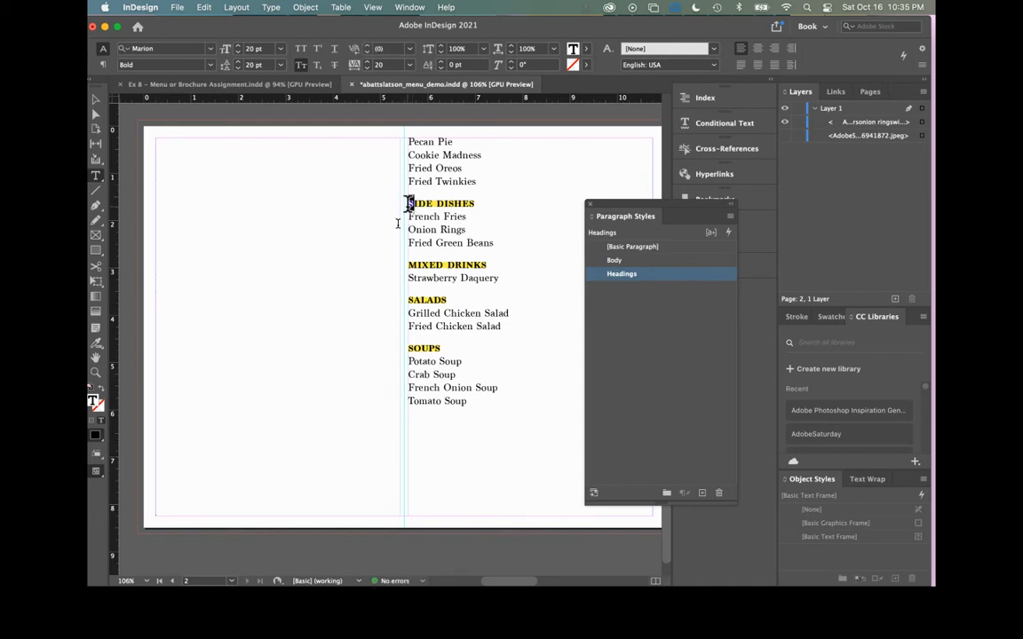
type("S")
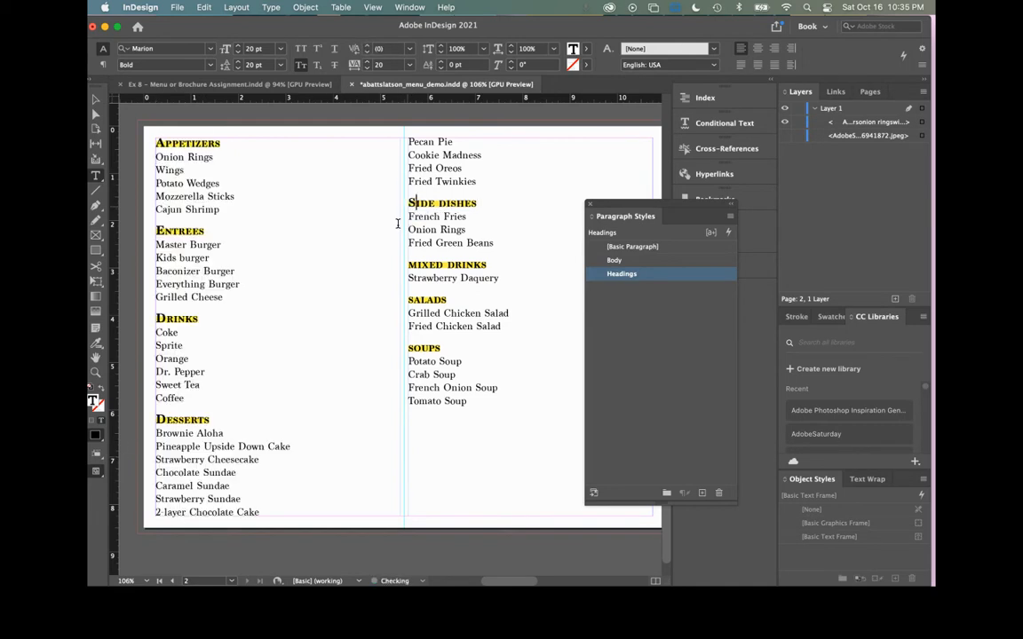
scroll(410, 204, "left", 1)
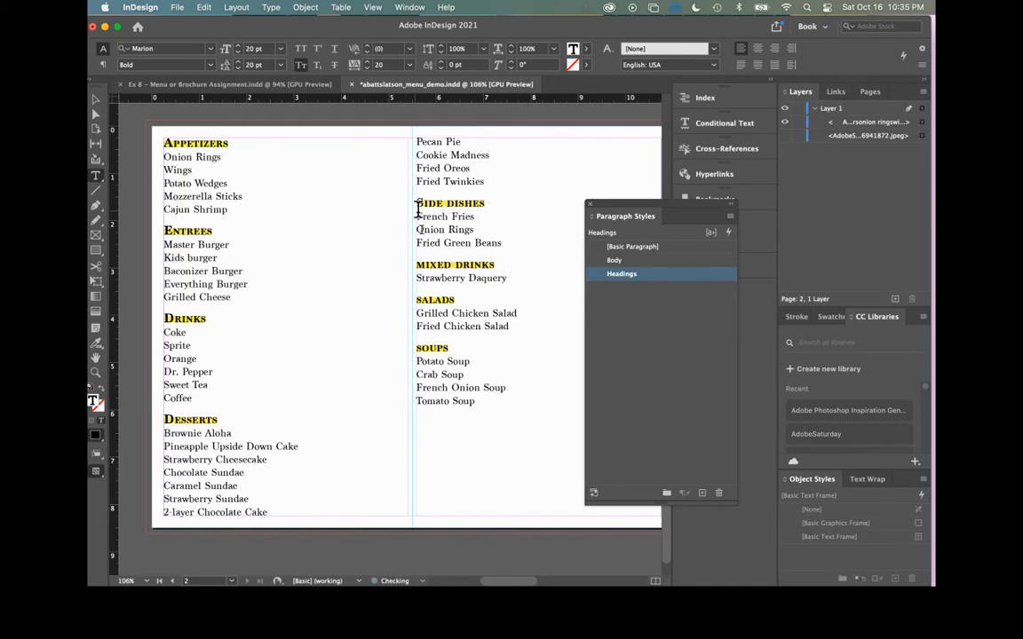
left_click_drag(455, 203, 448, 203)
scroll(450, 204, "down", 1)
left_click(468, 203)
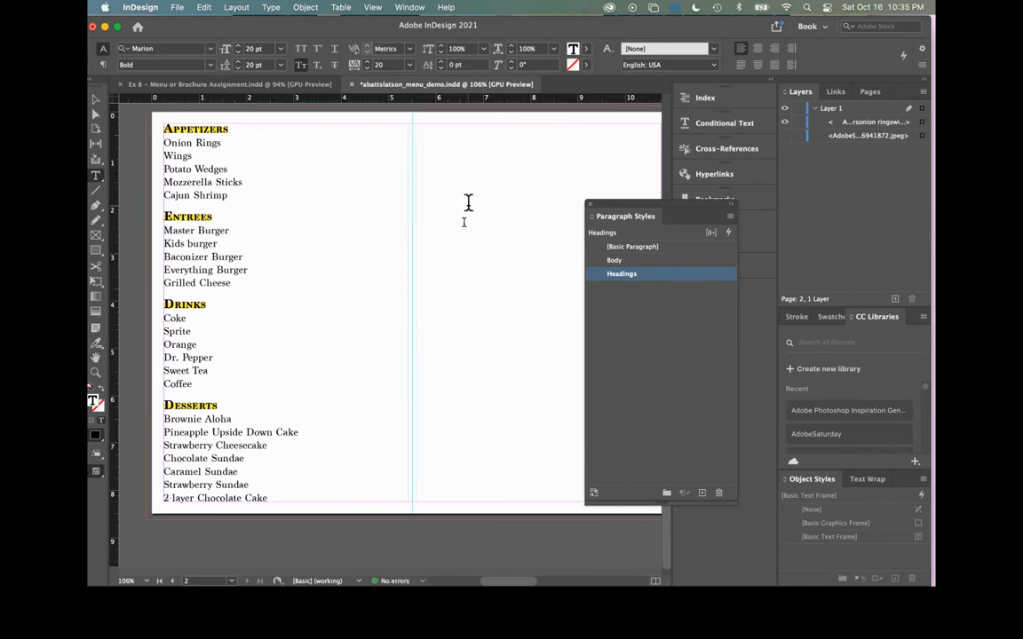
left_click(235, 257)
scroll(234, 256, "left", 1)
scroll(234, 257, "right", 2)
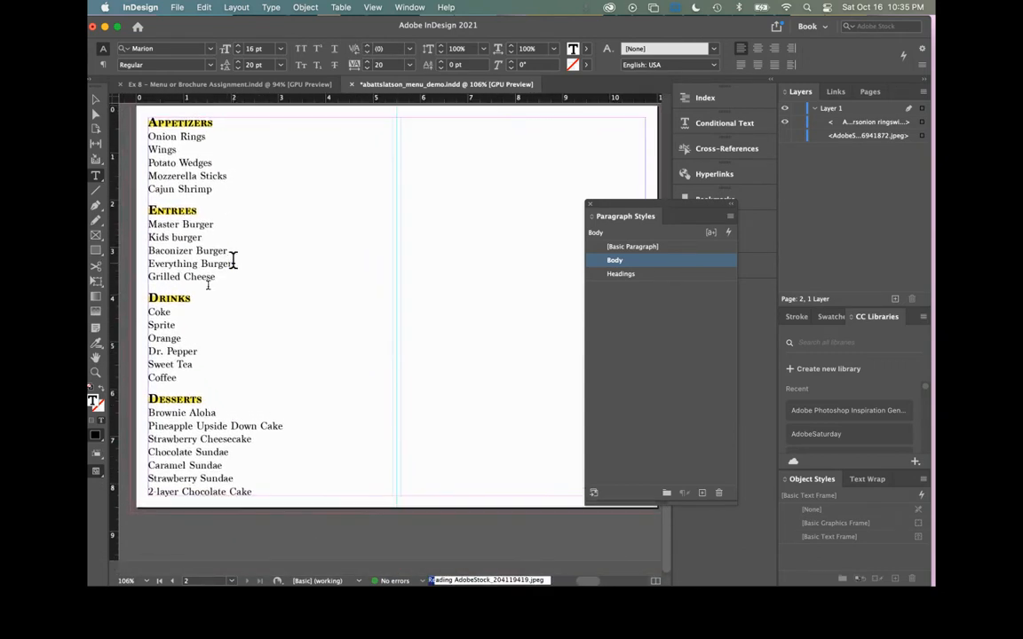
key("Escape")
key("super+z")
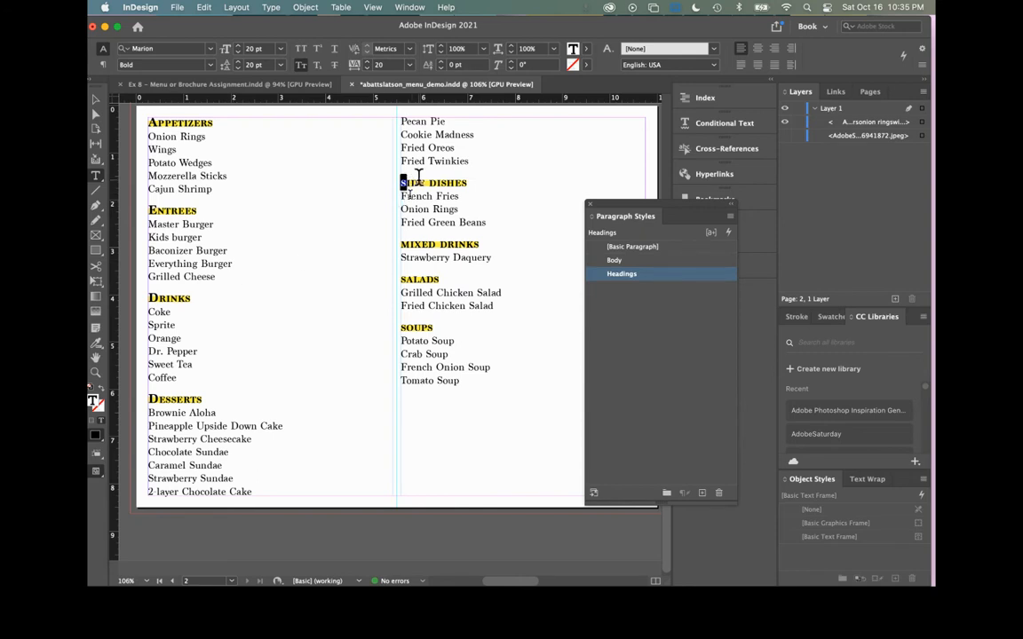
type("S")
Shorten the Side dishes heading to Sides.
scroll(411, 196, "up", 6)
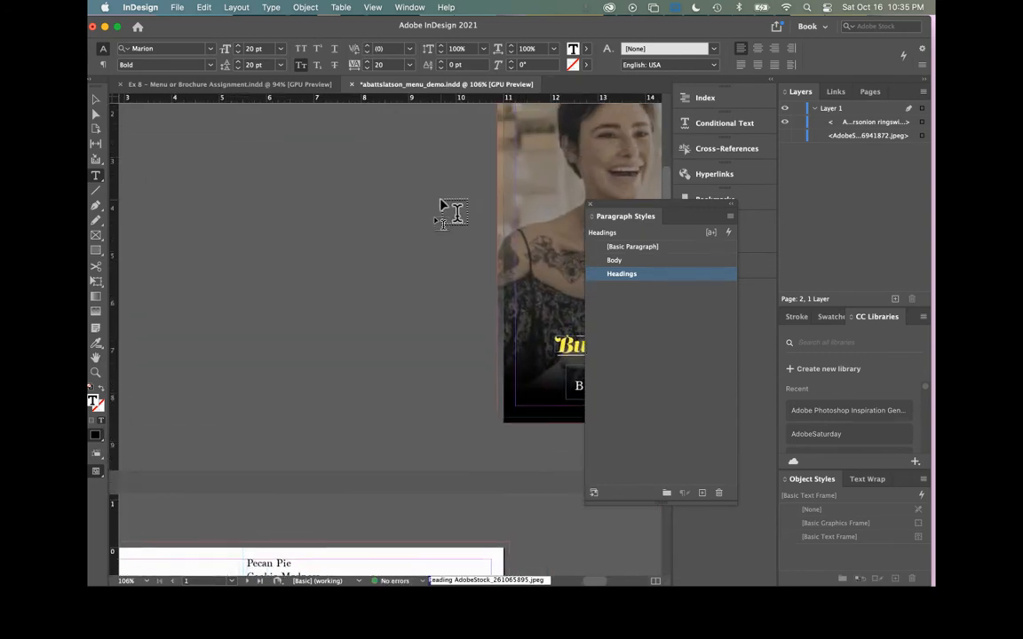
scroll(360, 361, "down", 6)
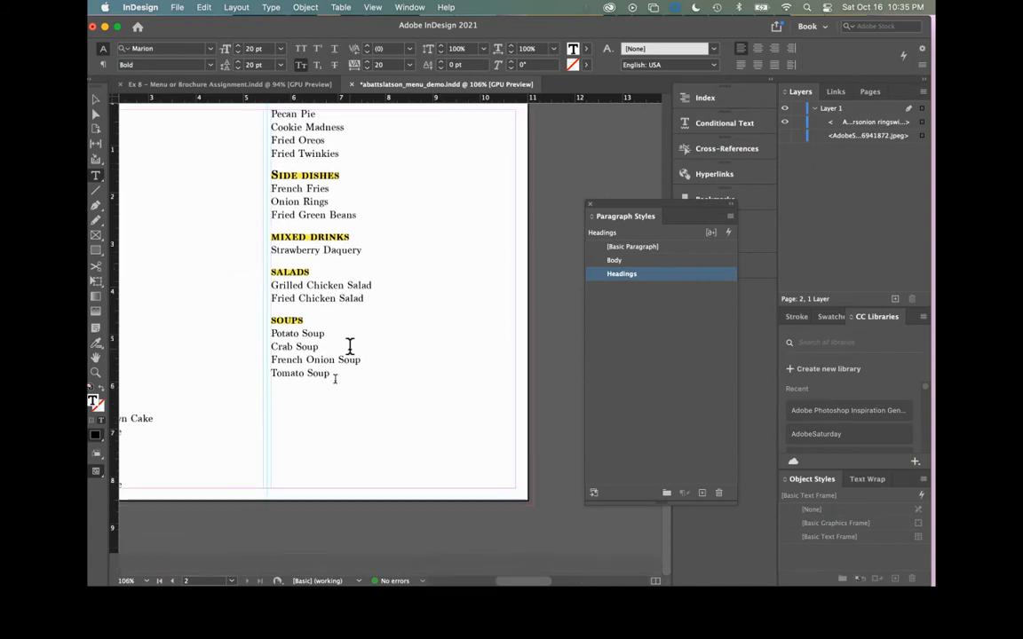
scroll(349, 346, "up", 2)
scroll(349, 347, "left", 2)
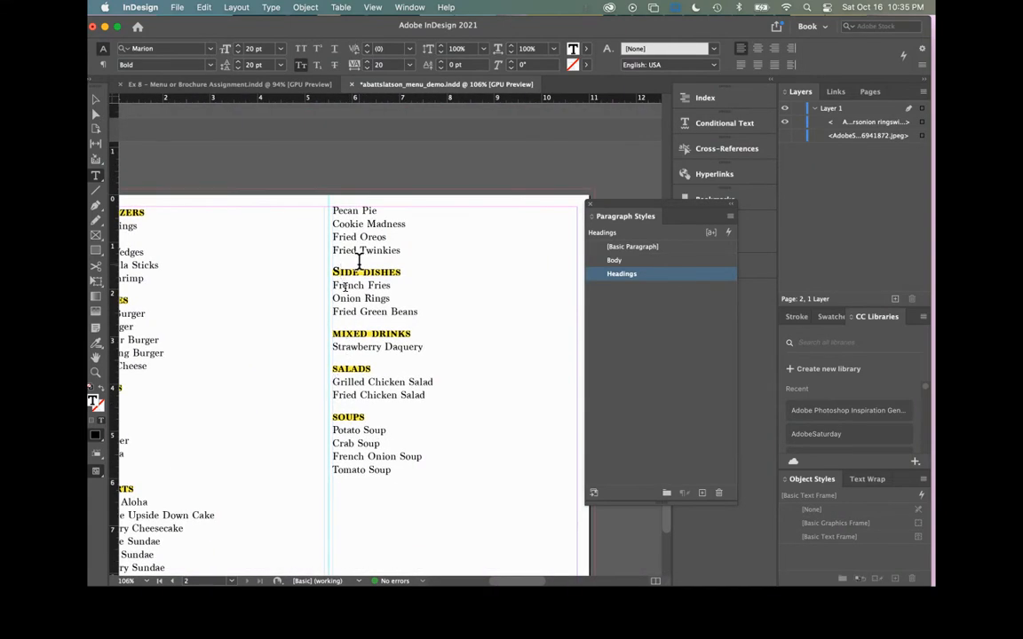
left_click_drag(360, 270, 396, 270)
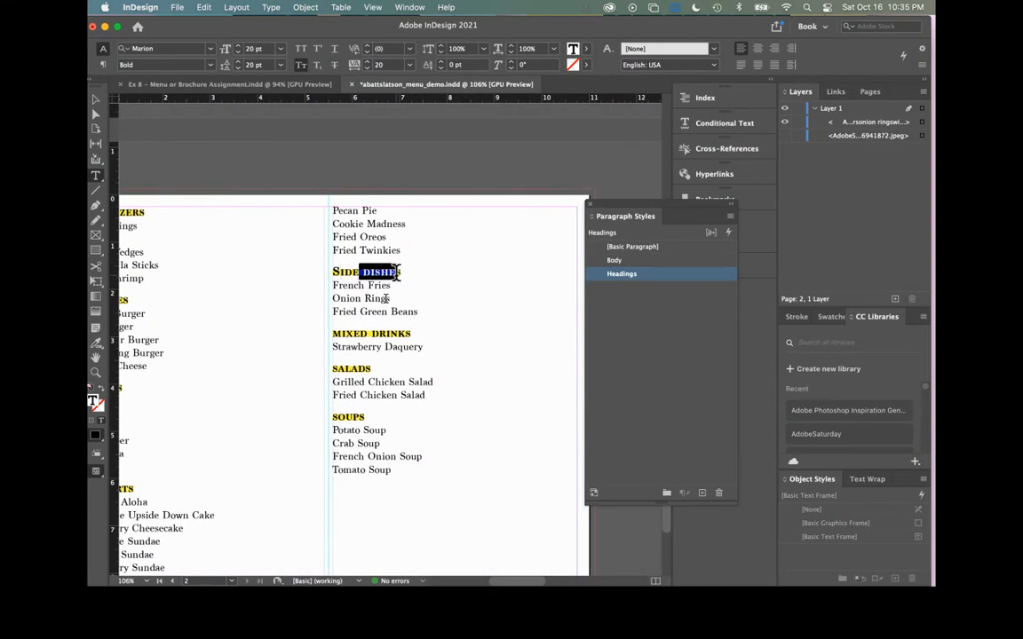
key("BackSpace")
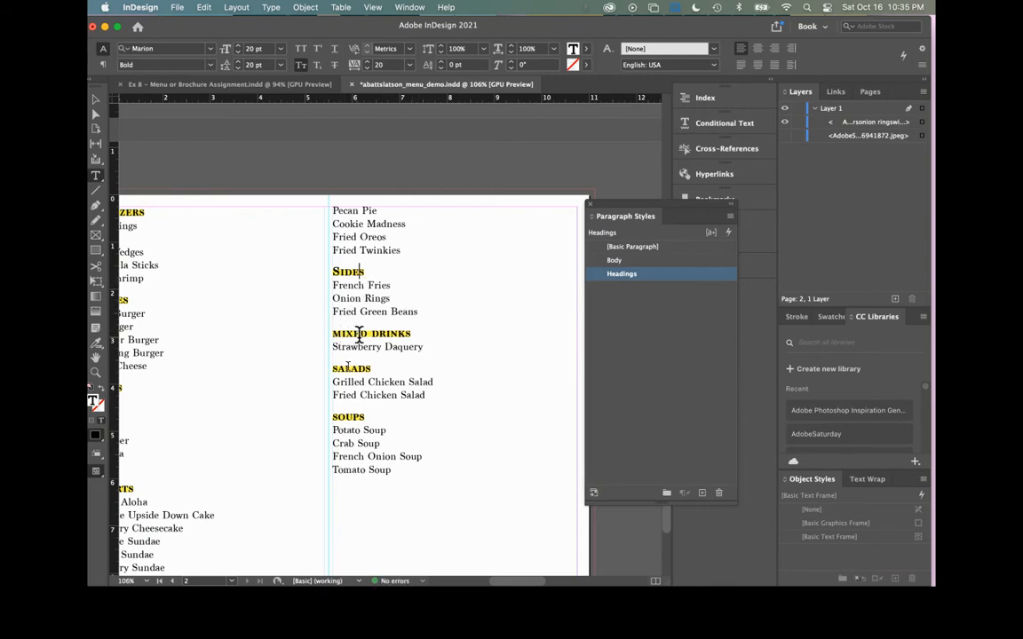
Capitalize the initial letters of the Mixed Drinks, Salads and Soups headings and save the document.
left_click(335, 333)
type("M")
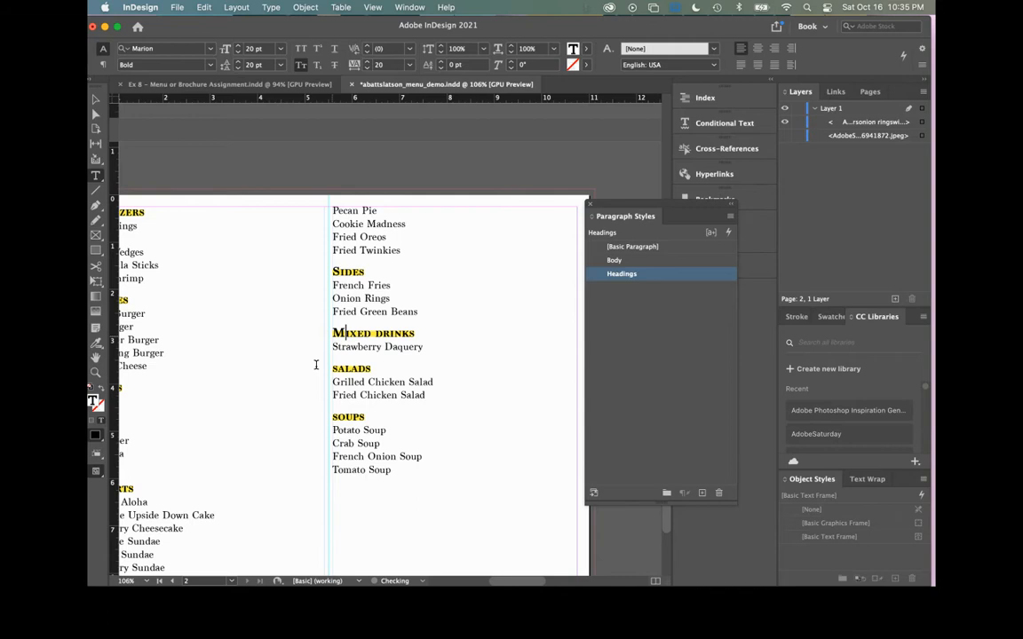
left_click_drag(380, 333, 388, 333)
type("D")
left_click_drag(339, 366, 333, 368)
type("S")
left_click_drag(340, 415, 333, 415)
type("S")
key("super+s")
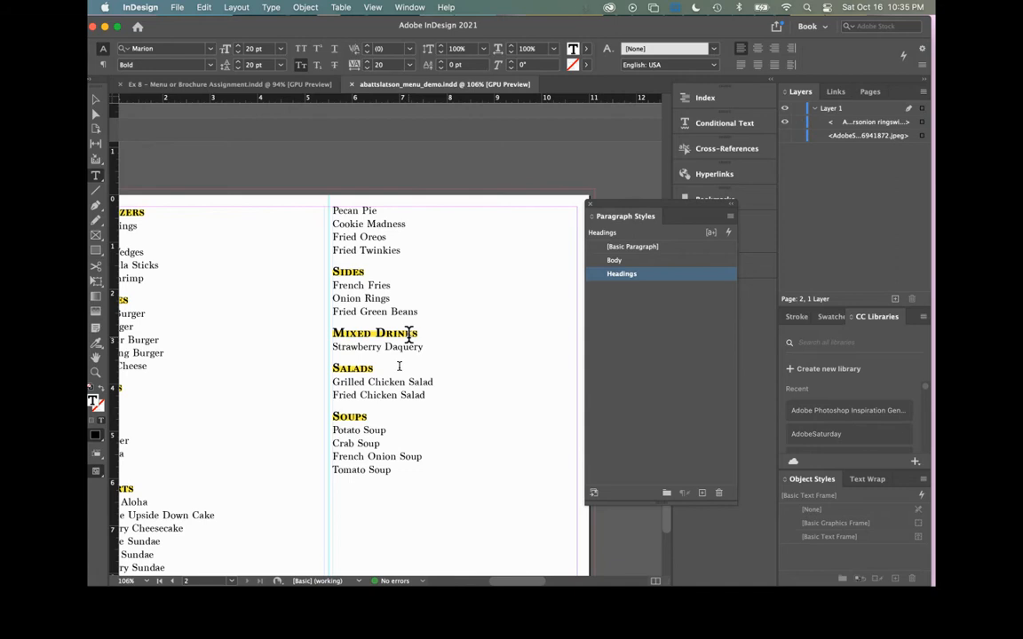
scroll(408, 334, "left", 3)
scroll(408, 334, "down", 1)
scroll(409, 335, "down", 2)
scroll(408, 335, "left", 2)
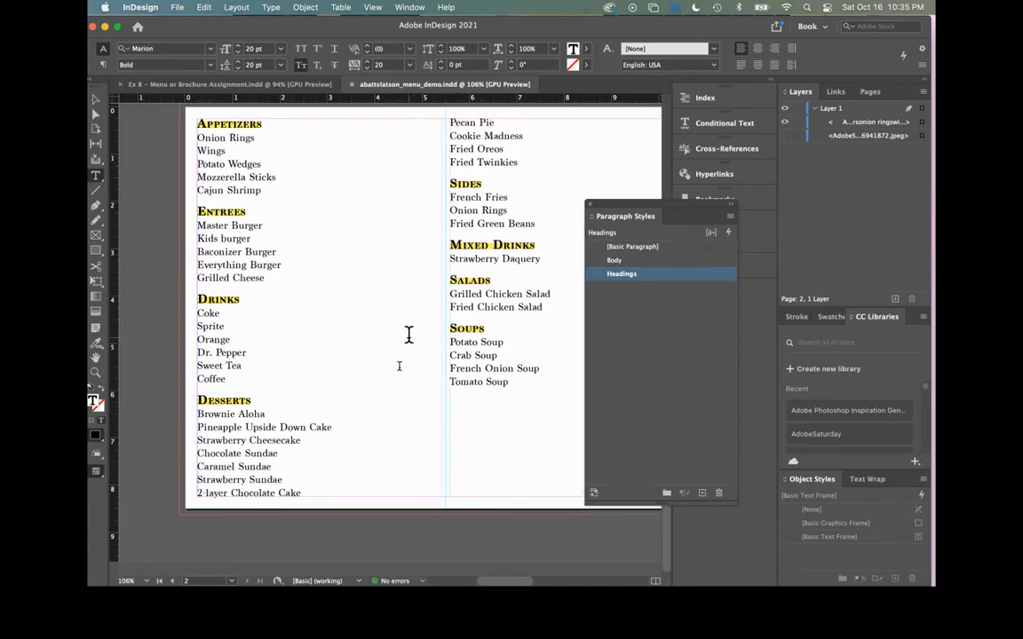
scroll(408, 334, "up", 1)
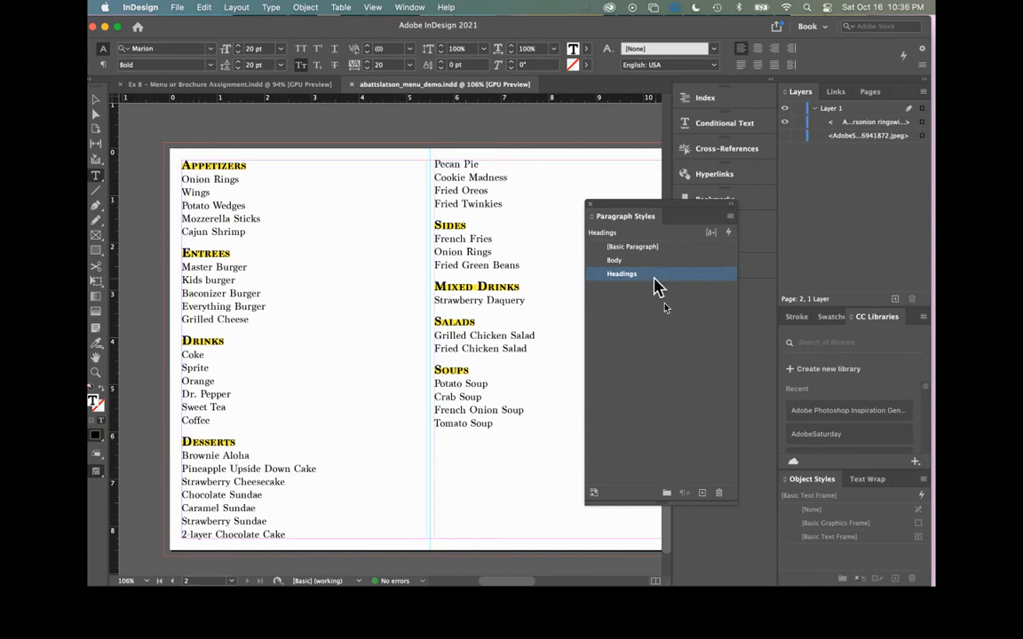
Try the Headings style on the French Onion Soup line and undo it.
left_click(465, 422)
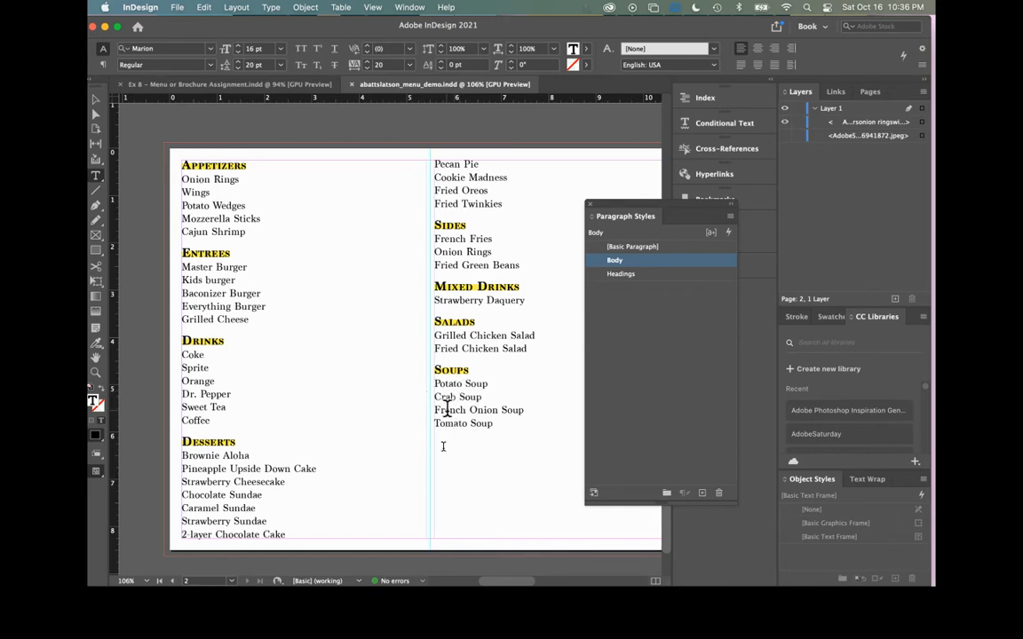
left_click(641, 273)
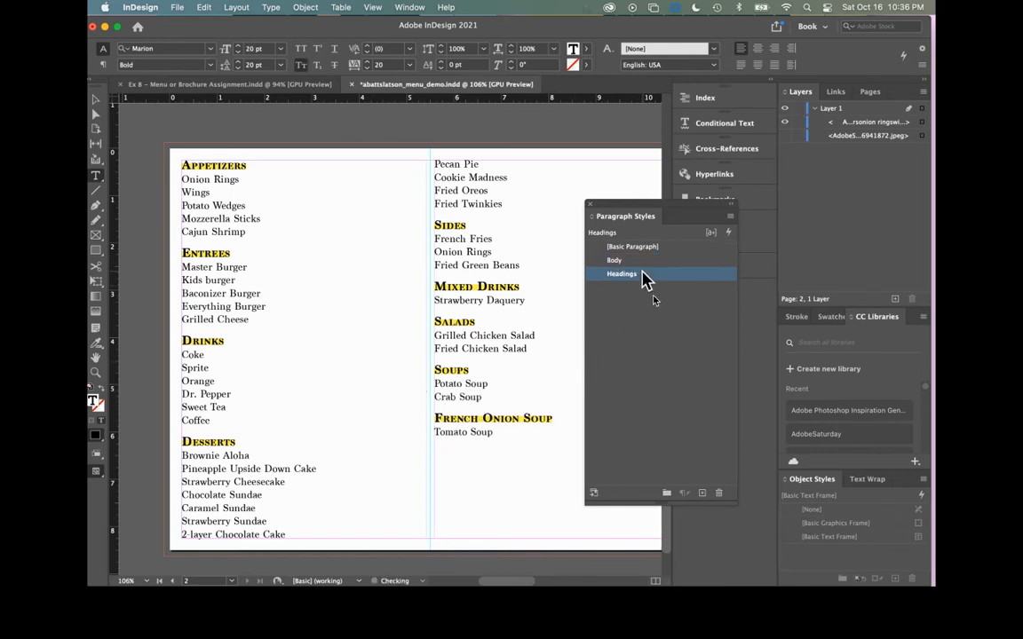
key("cmd+z")
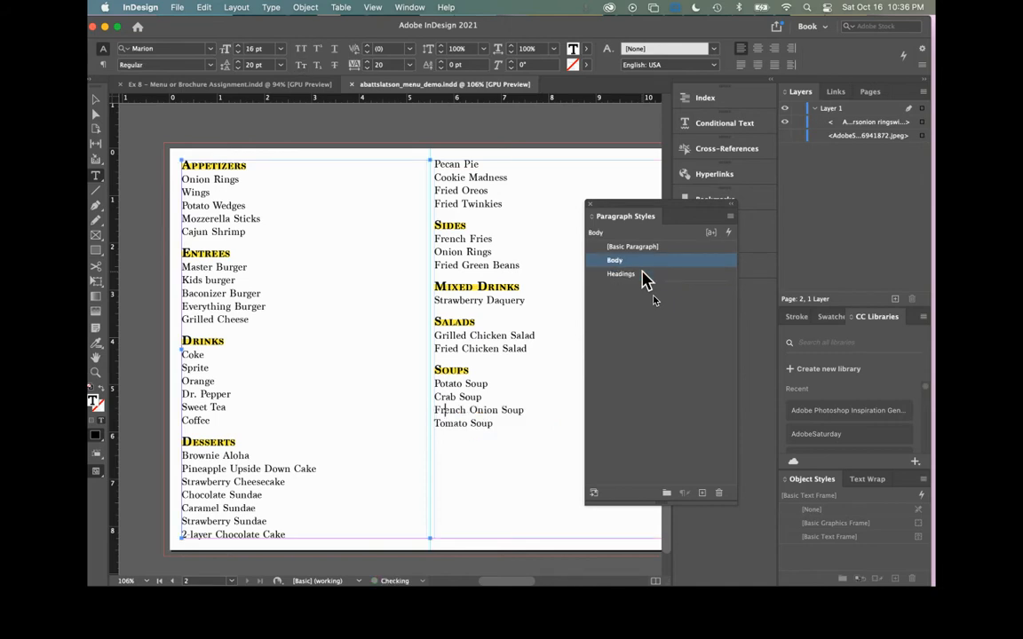
Try left indents of 0.0625 in and 0.125 in on the Body paragraph style and cancel the edit.
left_click(604, 315)
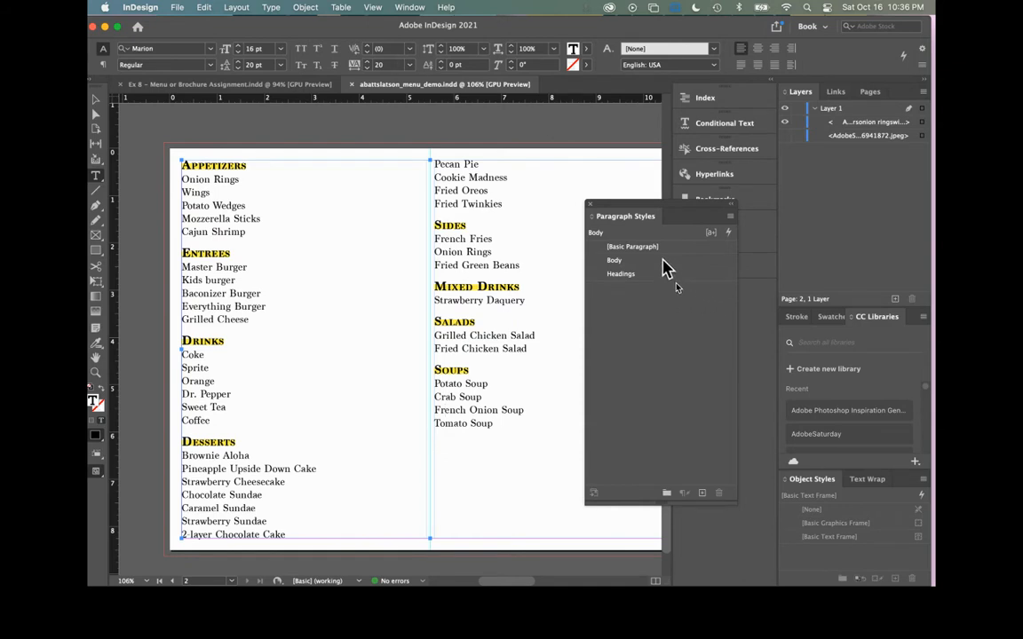
right_click(661, 260)
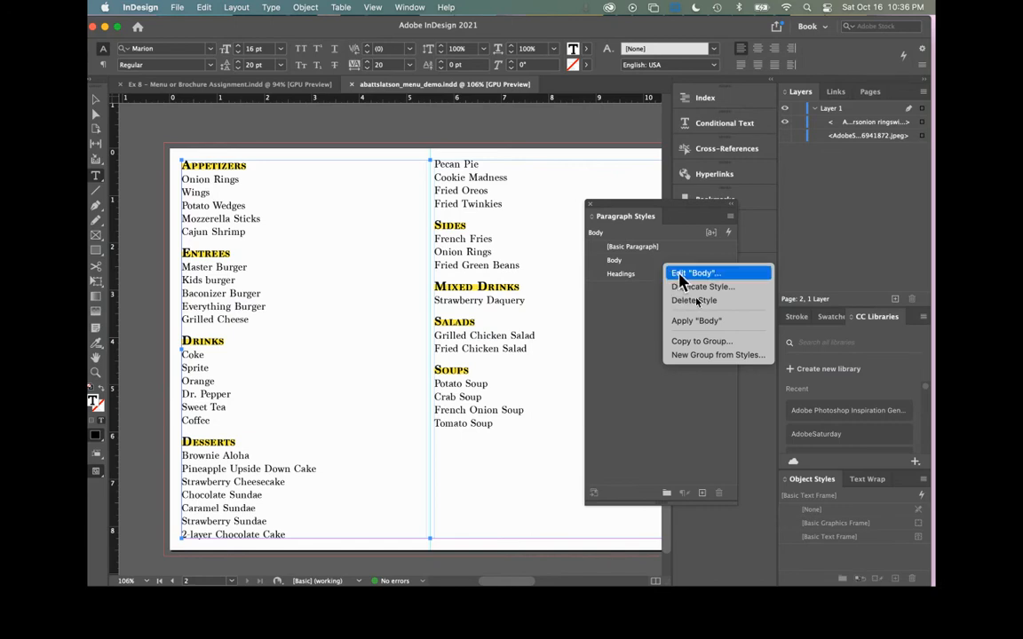
left_click(682, 275)
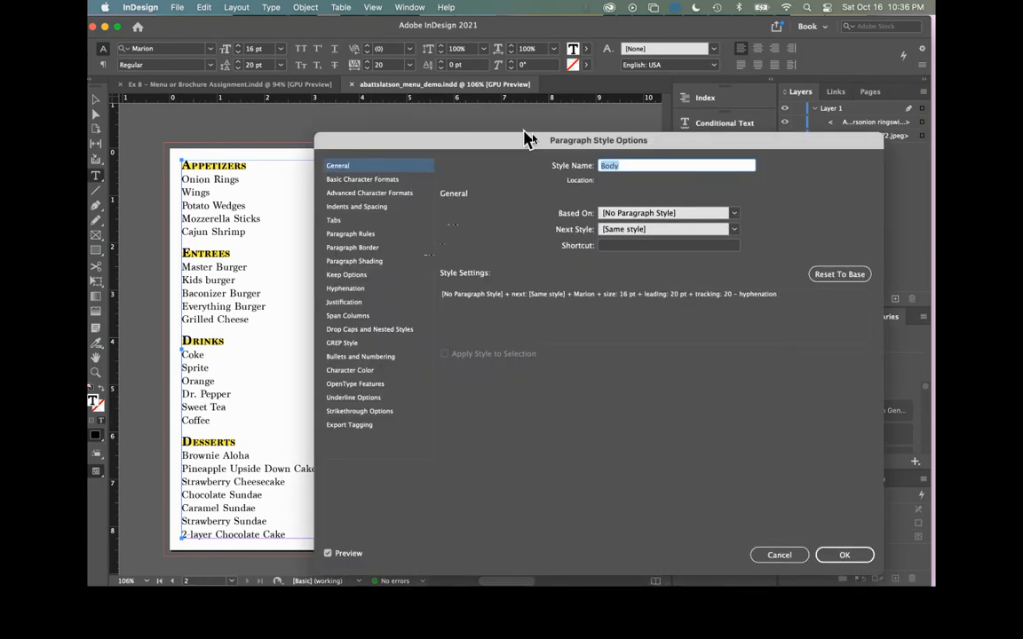
left_click_drag(477, 137, 535, 138)
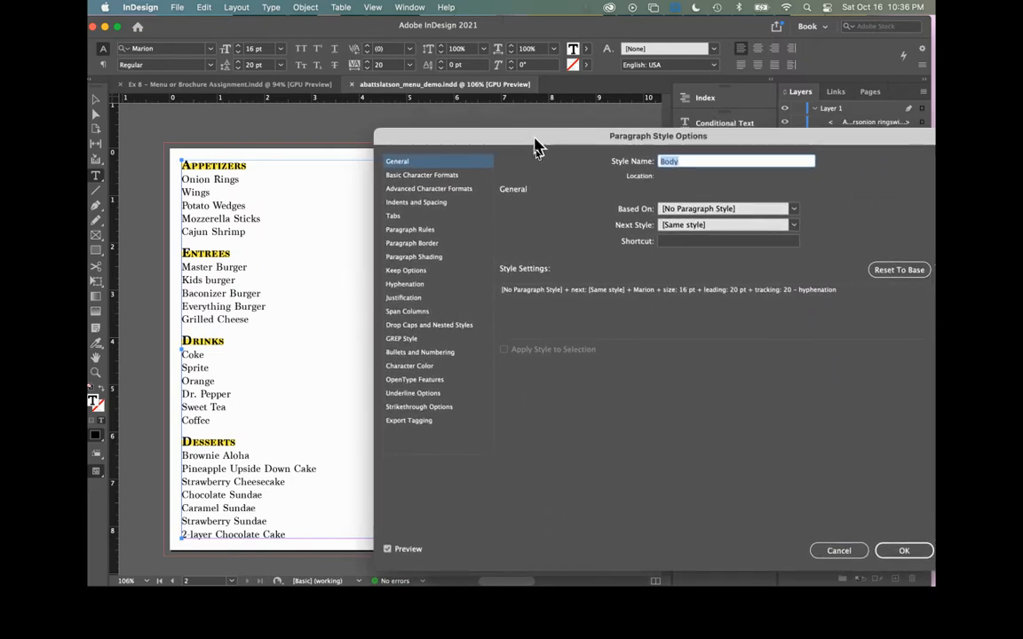
left_click(424, 206)
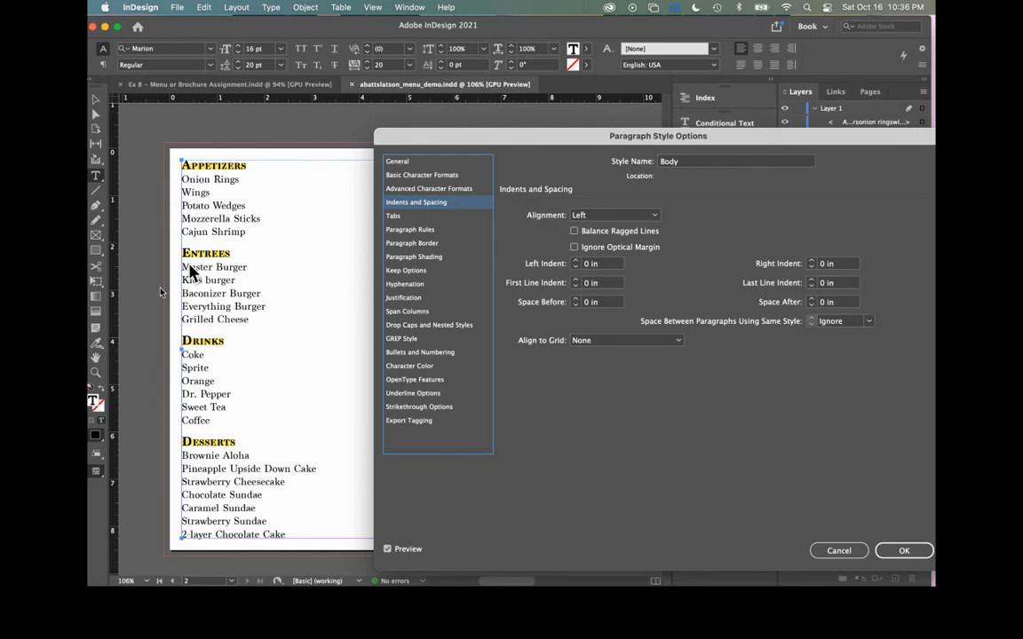
left_click(575, 261)
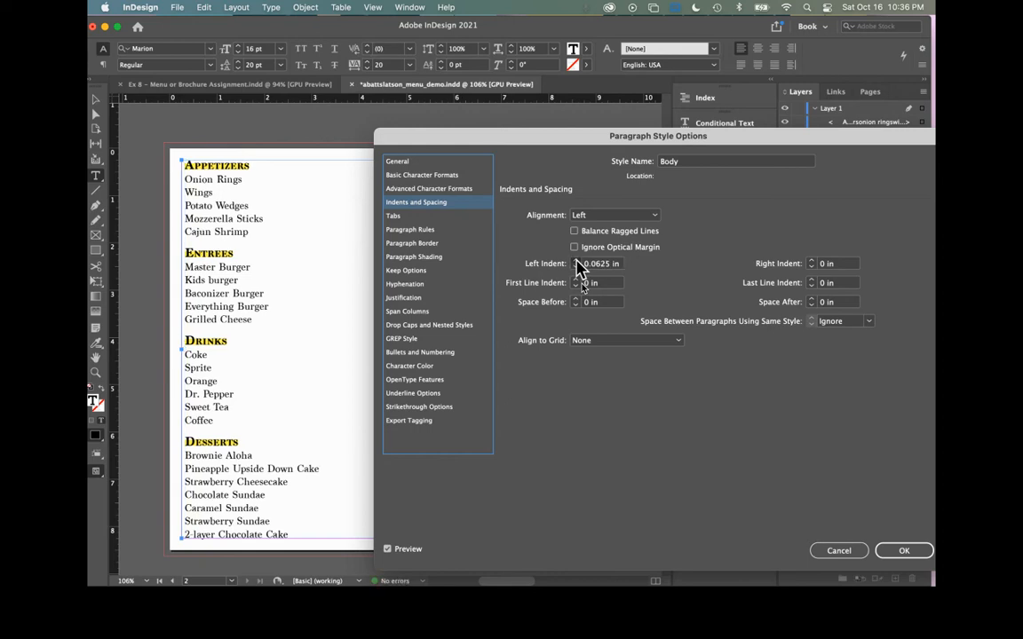
left_click(575, 262)
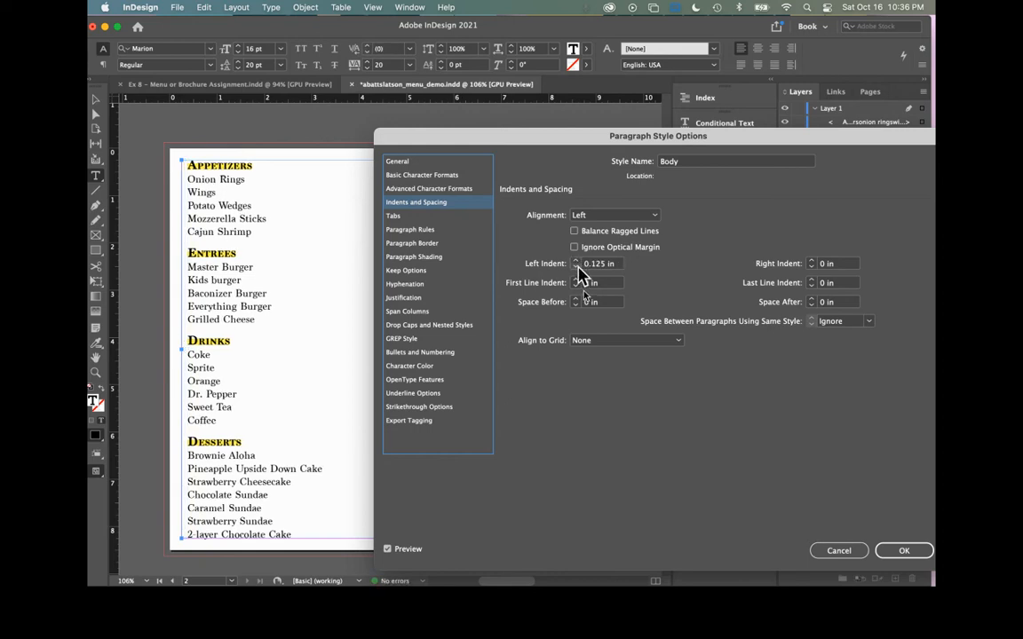
left_click(575, 268)
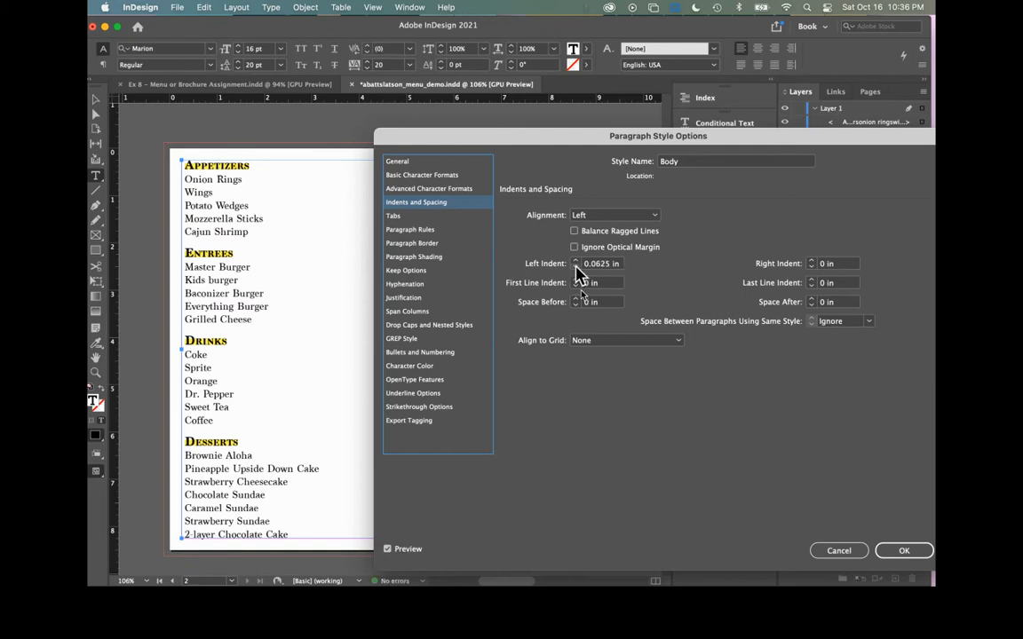
left_click(576, 268)
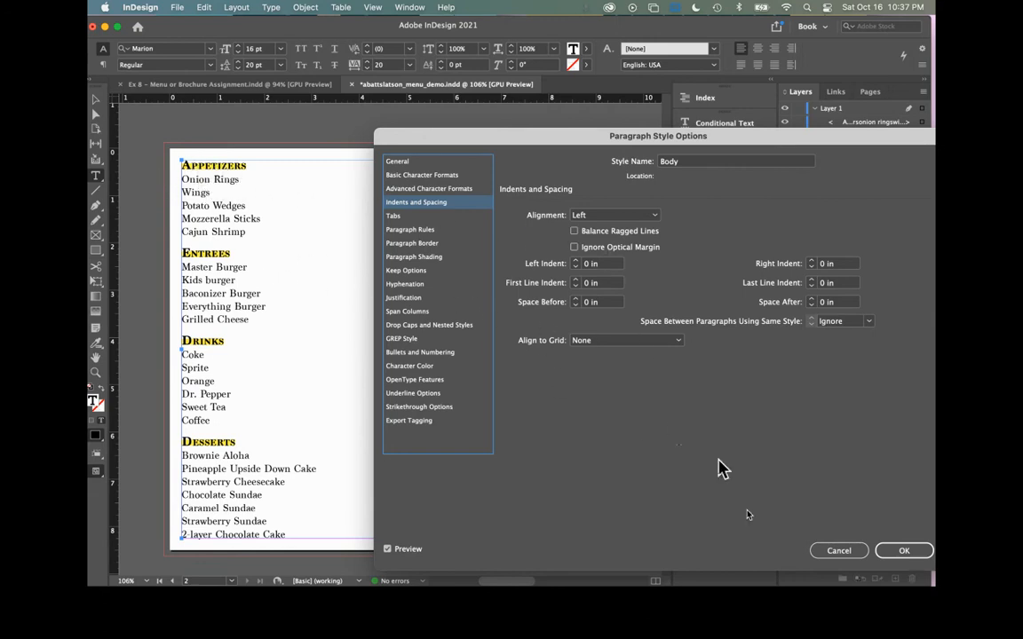
left_click(840, 551)
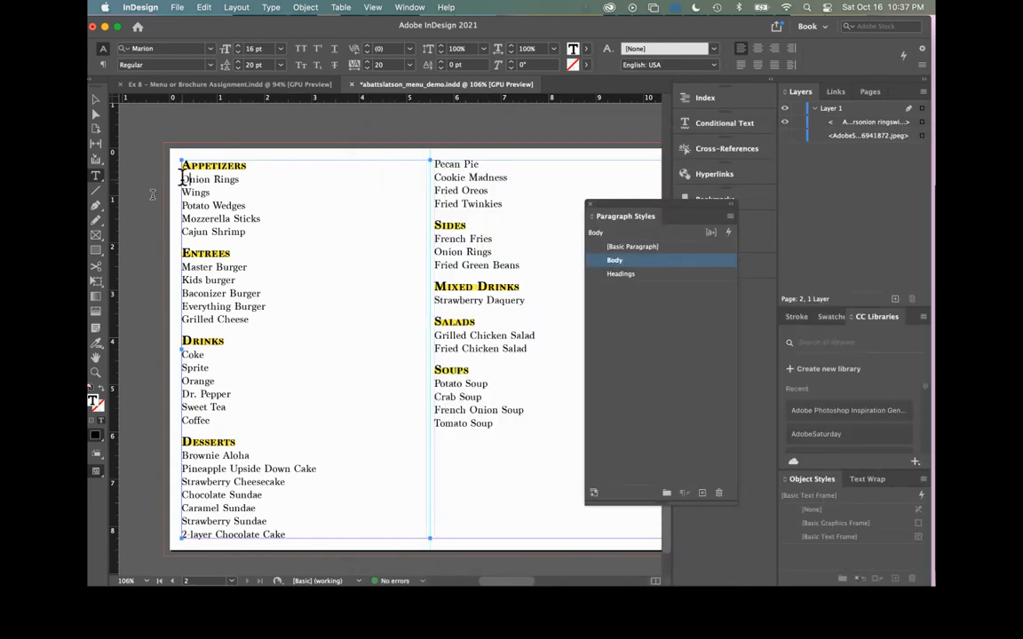
Create a Body-based paragraph style from the items Onion Rings through Cajun Shrimp and name it Menu Items.
left_click_drag(181, 180, 259, 237)
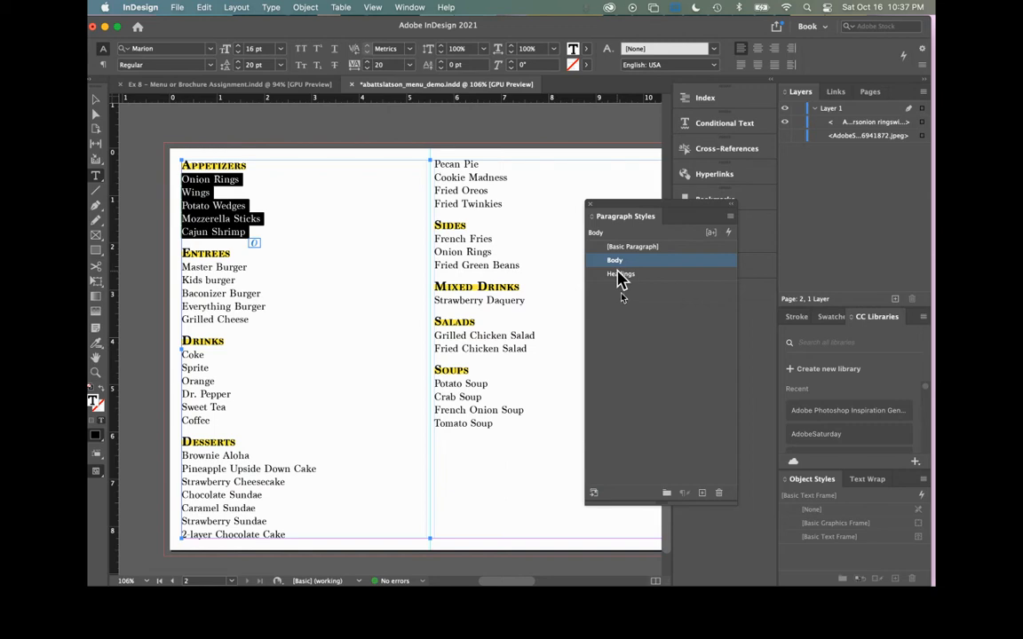
left_click(702, 494)
double_click(626, 274)
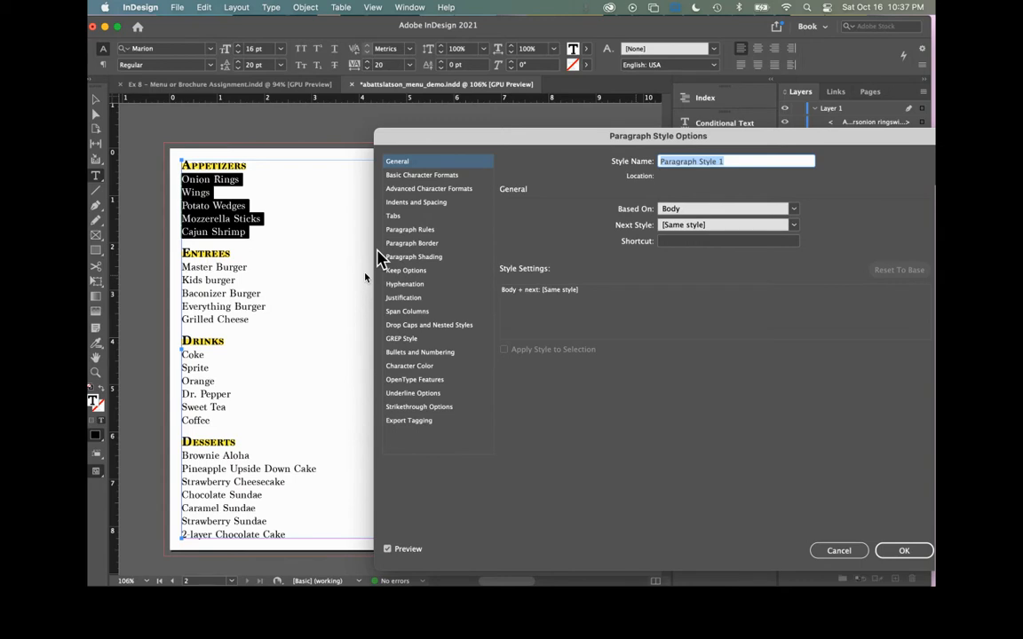
type("Menu Items")
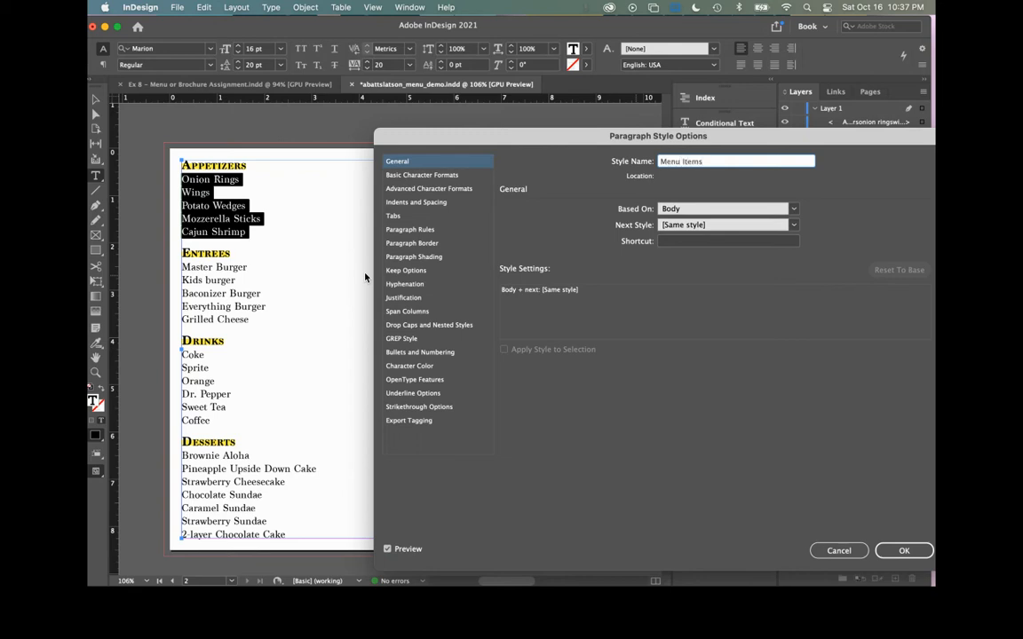
Confirm the new Menu Items style and apply it to the items under Entrees and Drinks.
key("Return")
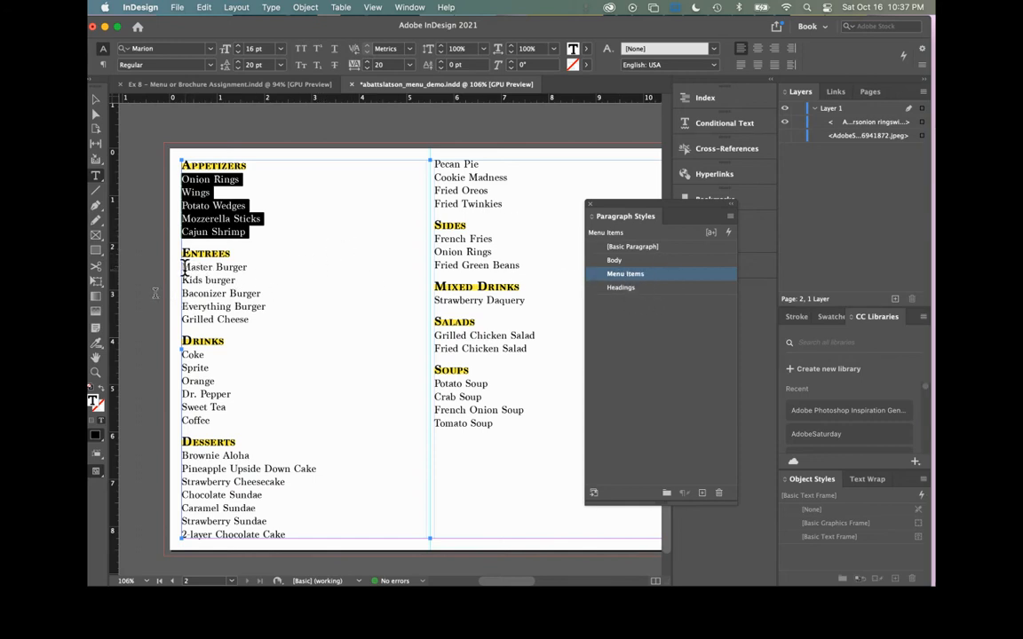
left_click_drag(184, 269, 251, 320)
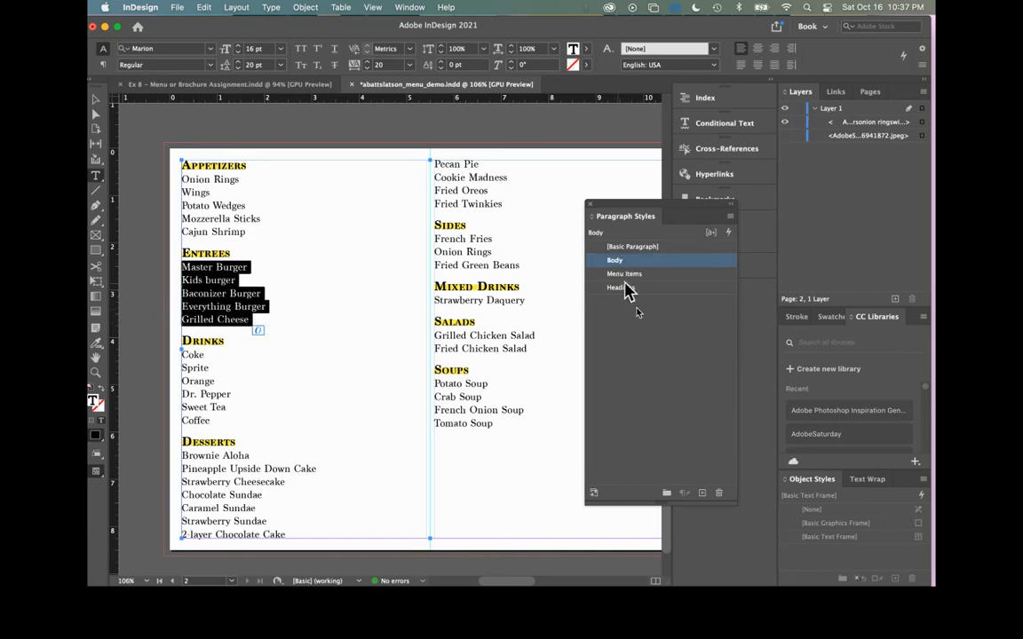
left_click(626, 274)
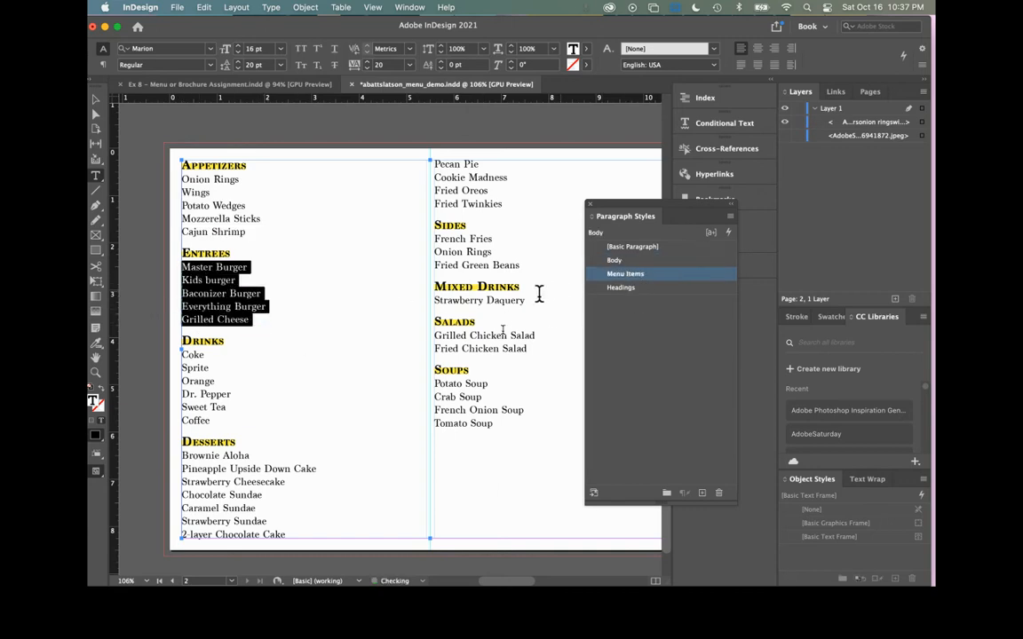
left_click(186, 360)
left_click_drag(184, 356, 211, 422)
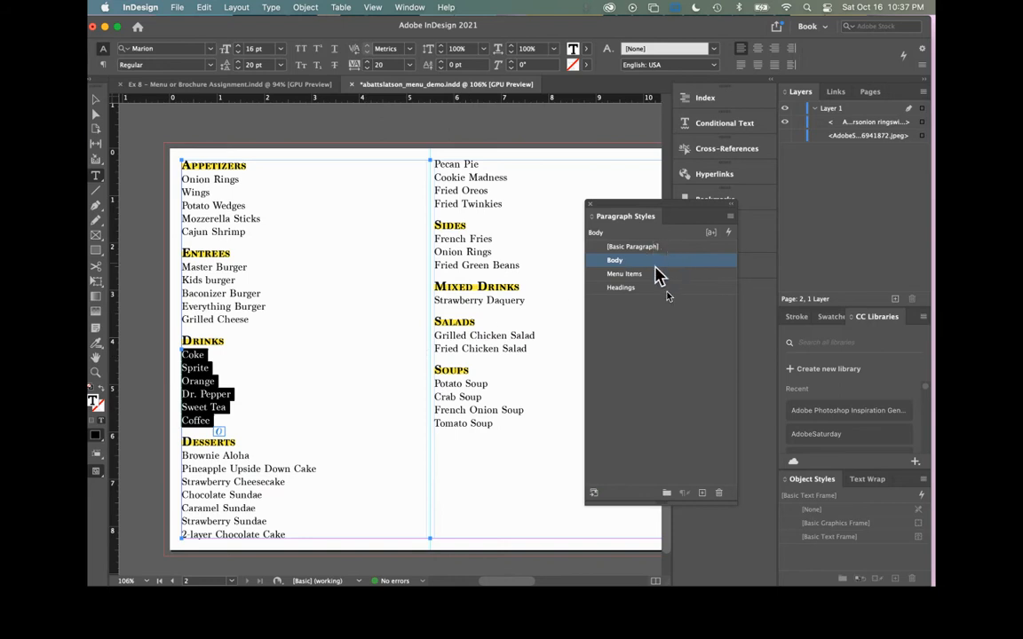
left_click(651, 274)
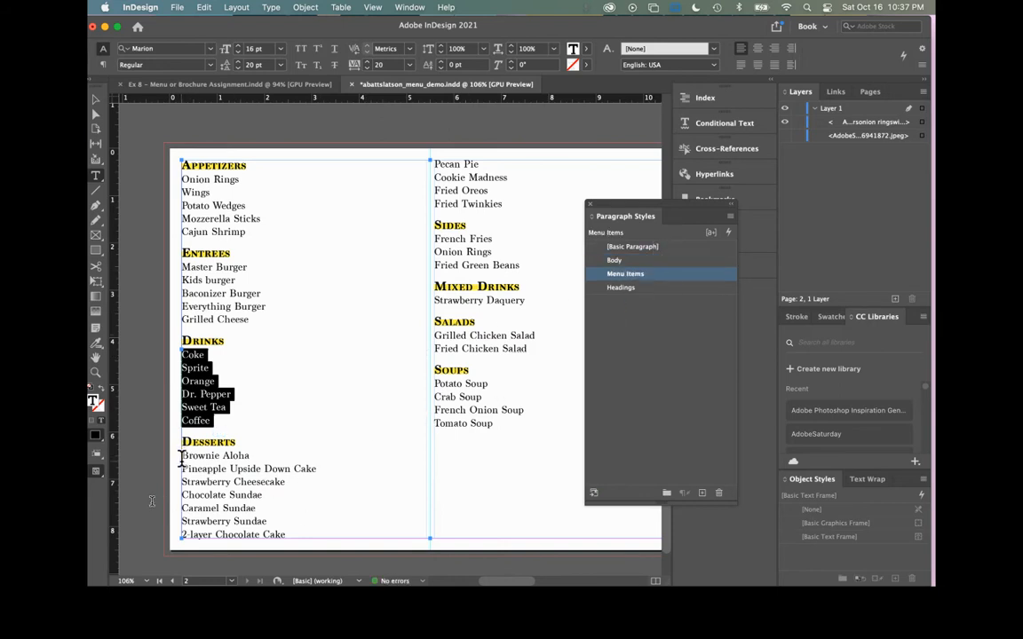
Apply the Menu Items style to all dessert items, from Brownie Aloha through Fried Twinkies across both columns.
left_click_drag(181, 456, 301, 525)
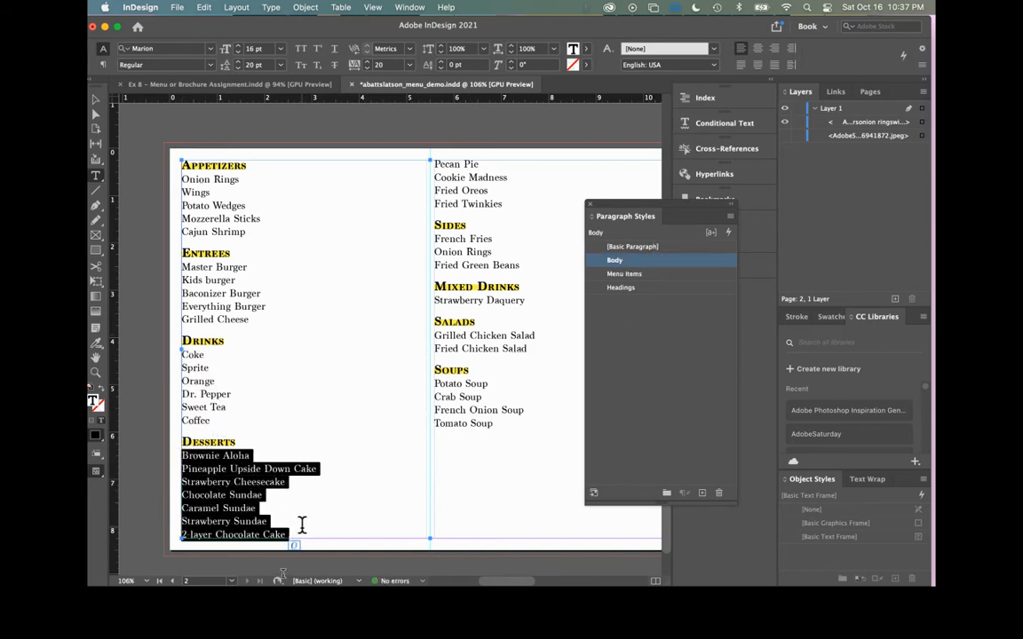
left_click(613, 274)
left_click(496, 203)
left_click_drag(496, 203, 428, 180)
left_click(624, 273)
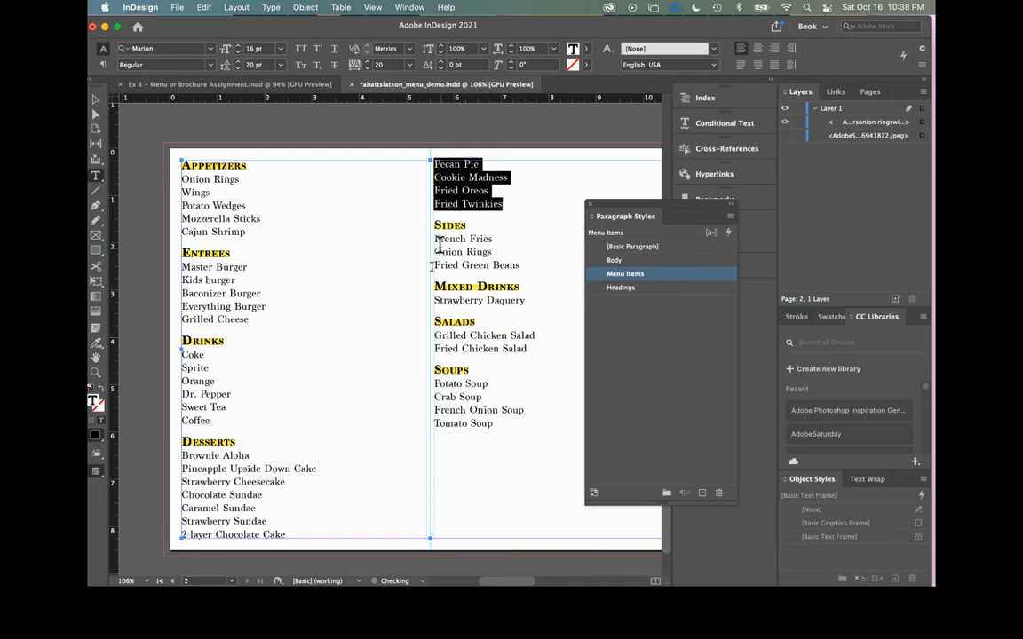
Apply the Menu Items style to the items under Sides, Mixed Drinks, Salads and Soups.
left_click_drag(431, 238, 530, 263)
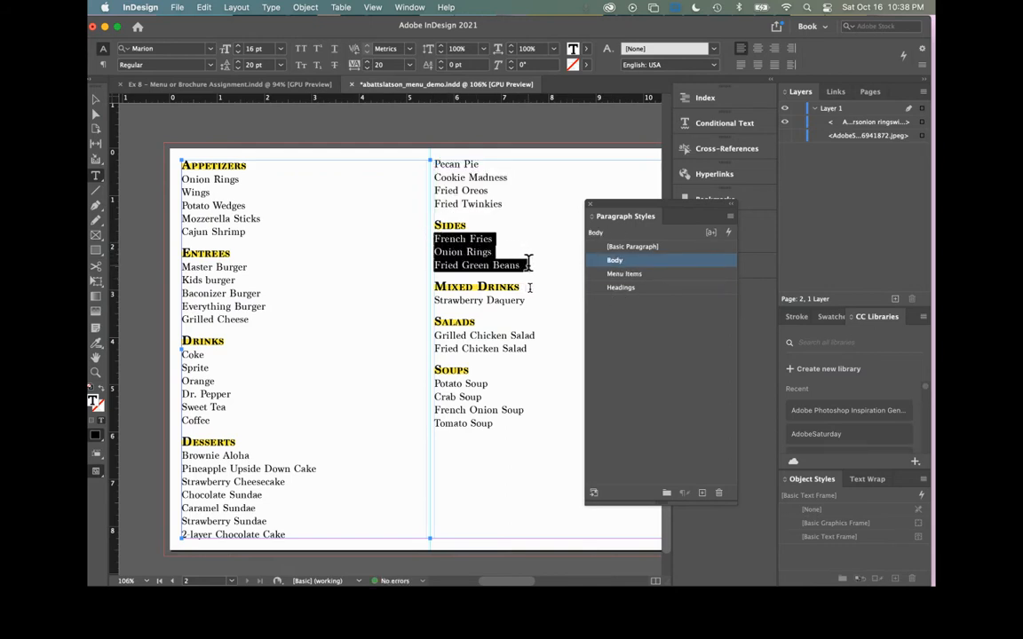
left_click(627, 275)
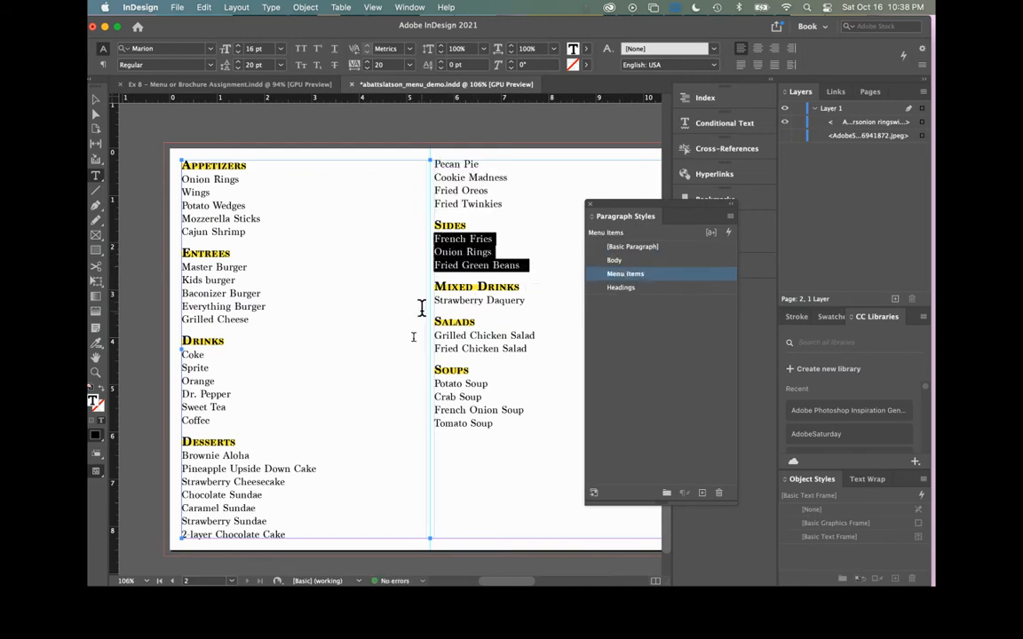
left_click_drag(434, 300, 530, 302)
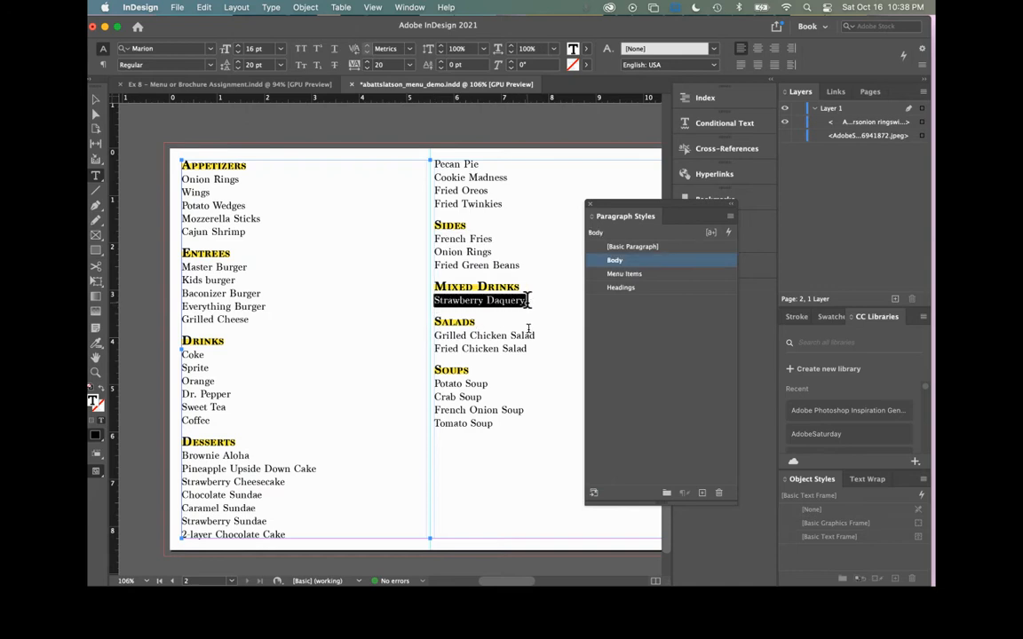
left_click(604, 282)
left_click_drag(434, 335, 525, 349)
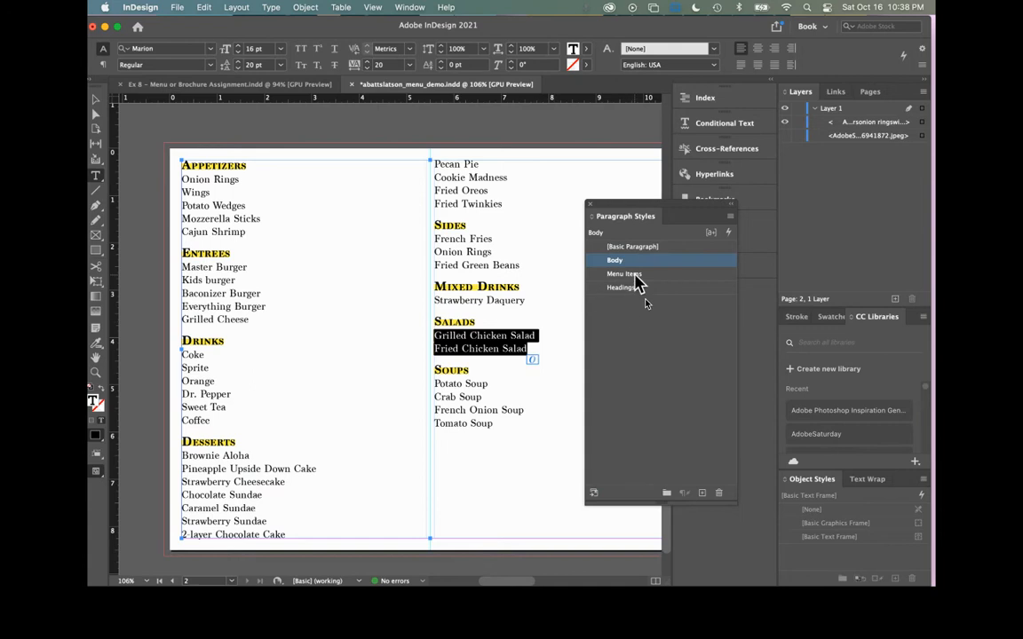
left_click(632, 275)
left_click_drag(434, 383, 507, 451)
left_click(626, 274)
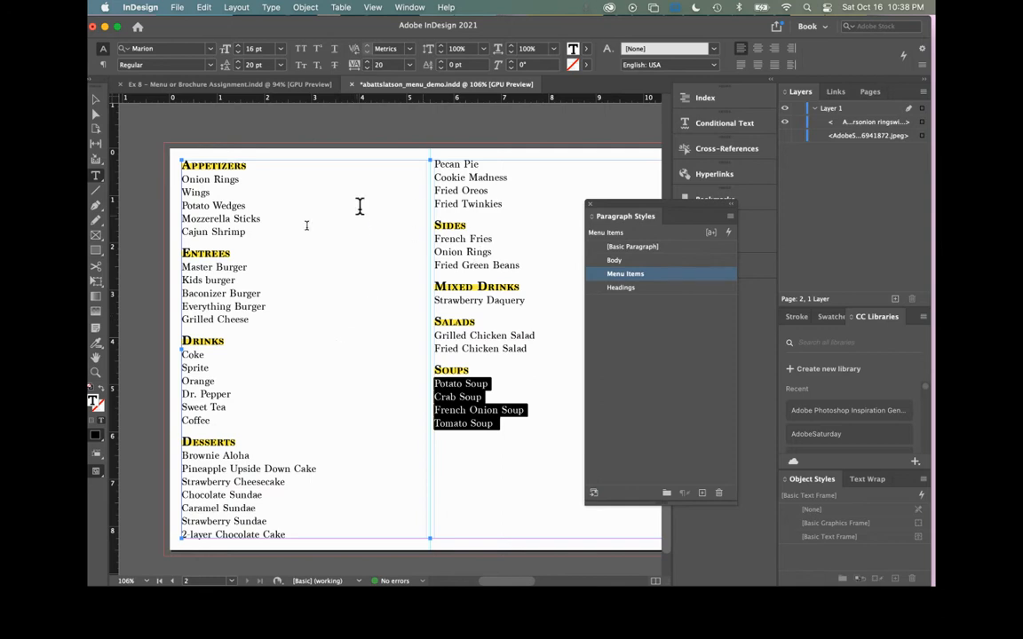
Edit the Menu Items paragraph style to give it a left indent of 0.1875 in.
left_click(235, 222)
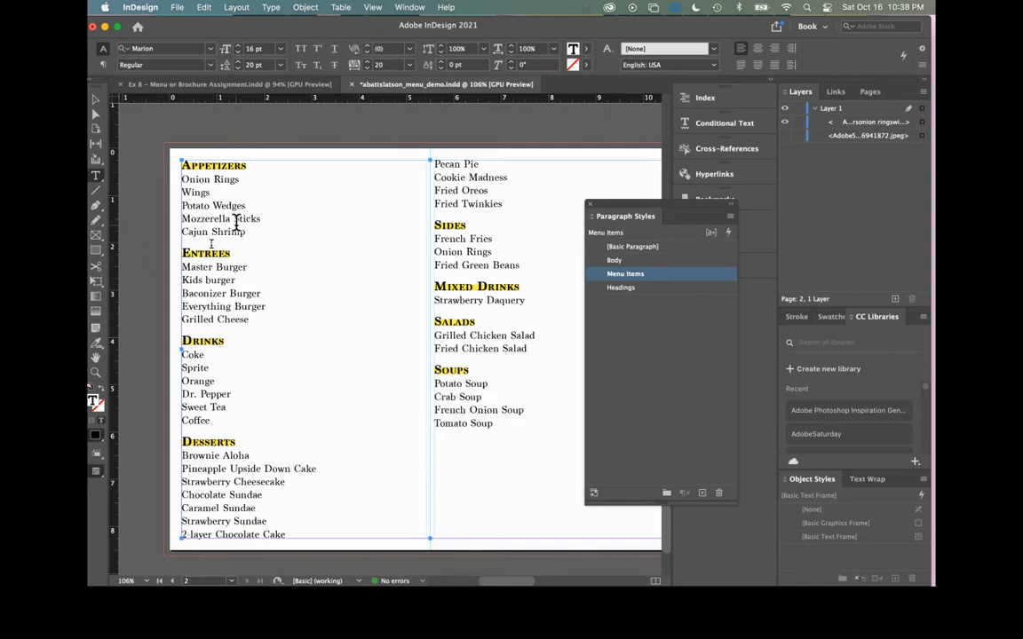
right_click(662, 280)
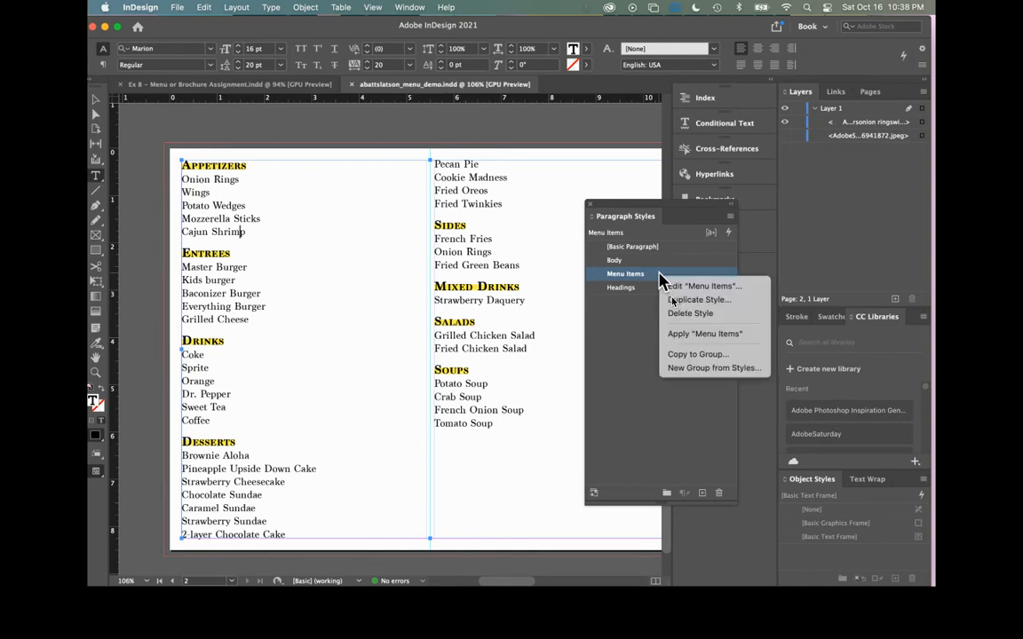
left_click(702, 285)
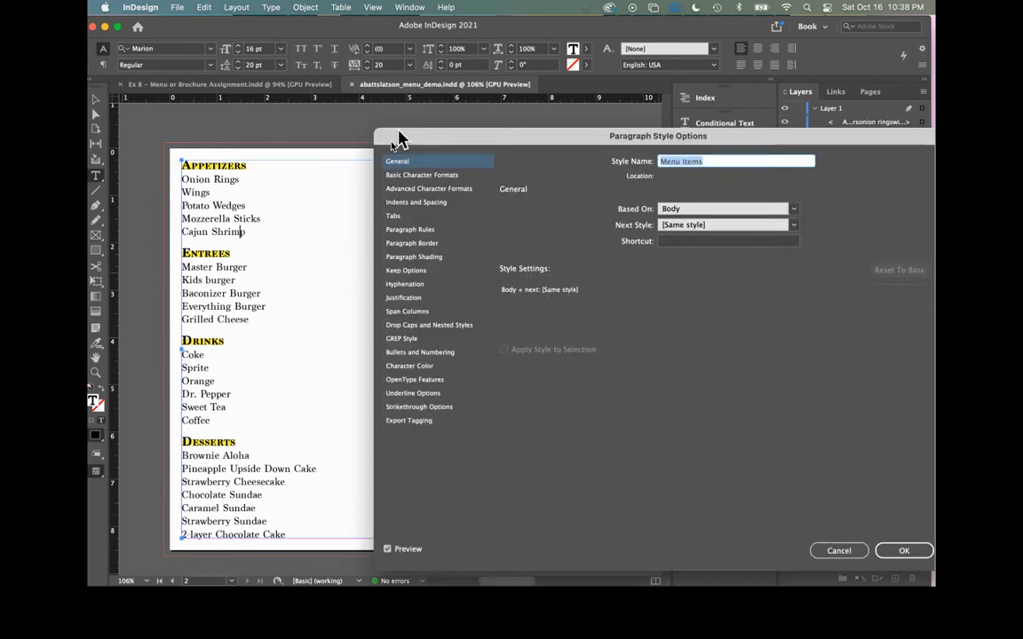
left_click_drag(427, 141, 533, 133)
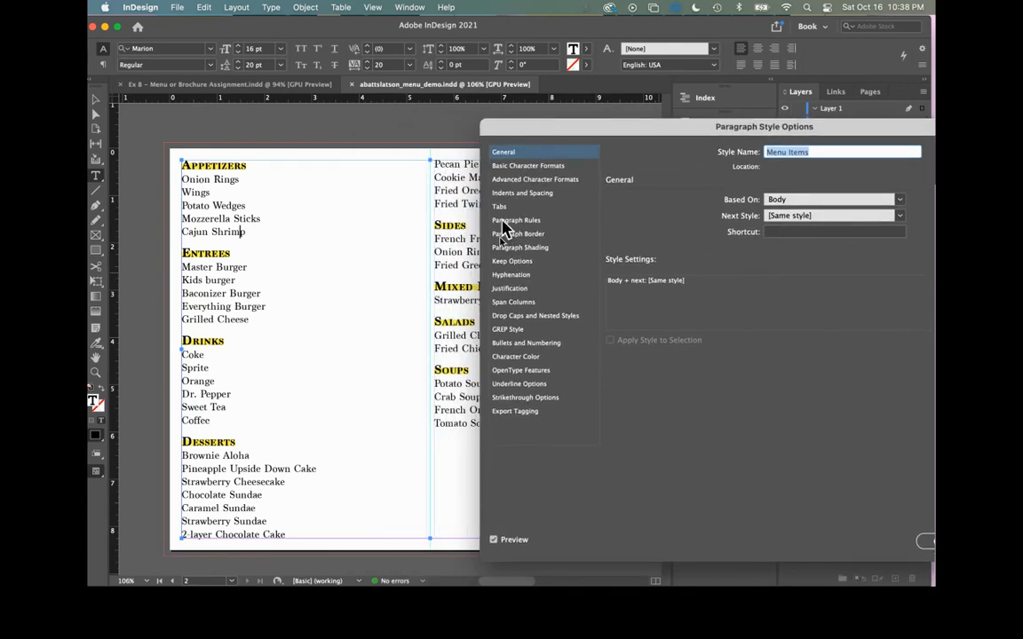
left_click(522, 194)
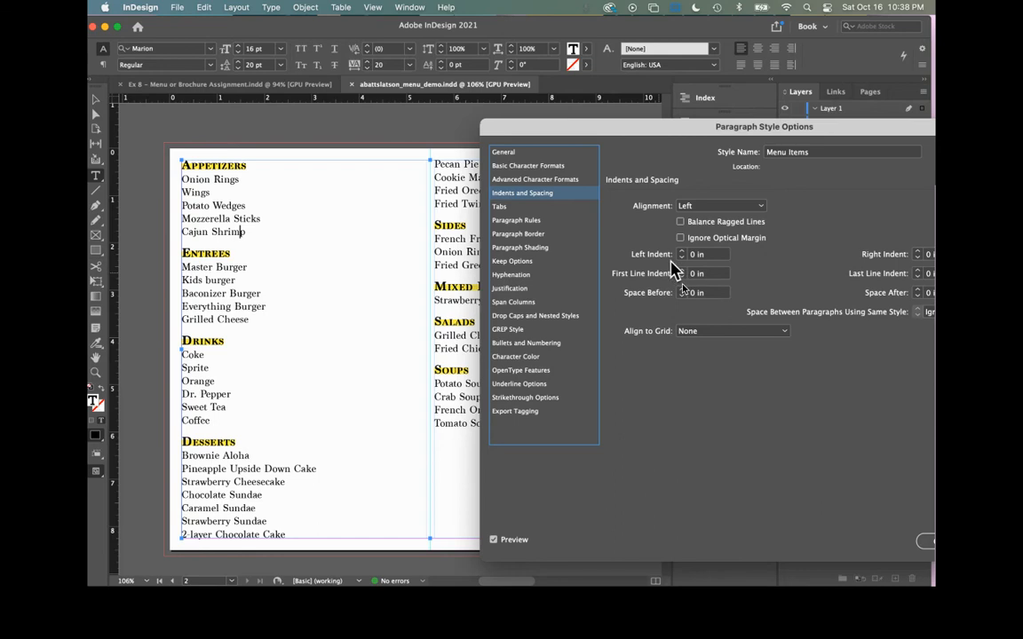
left_click(681, 252)
left_click(680, 252)
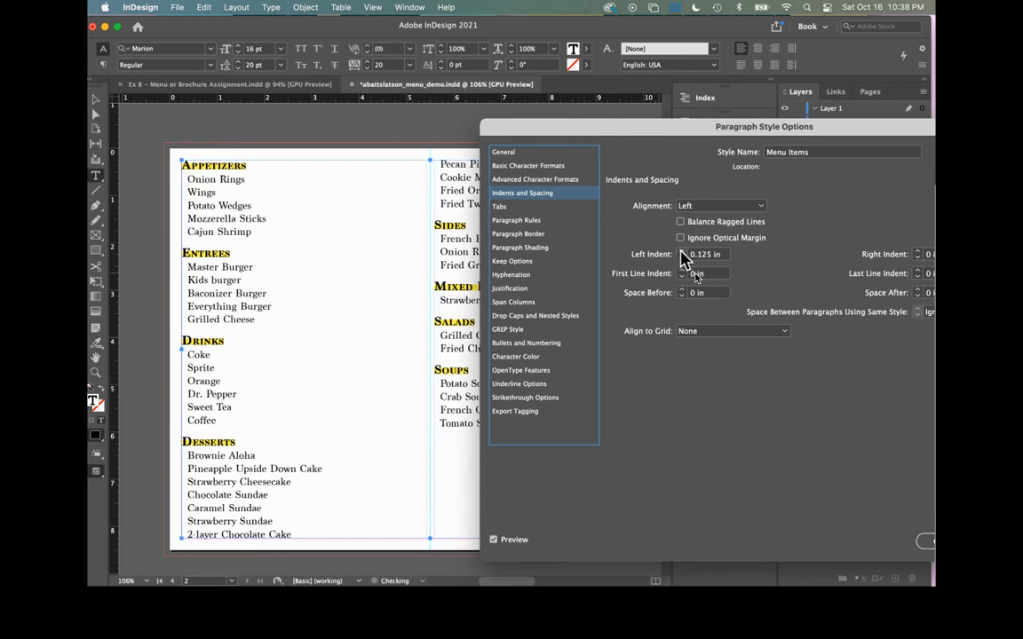
left_click(681, 252)
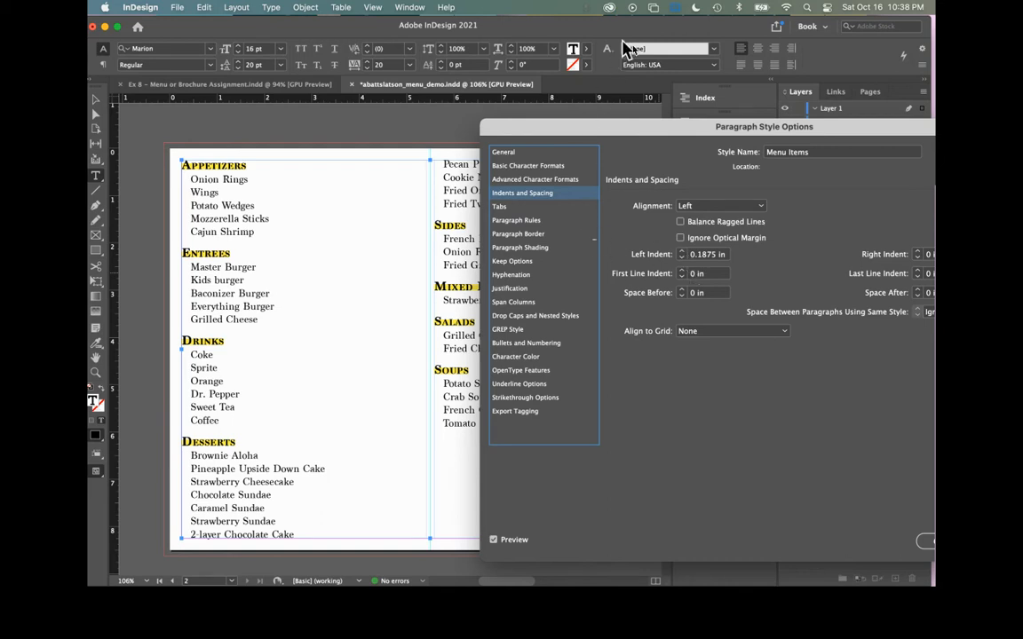
left_click_drag(612, 135, 837, 113)
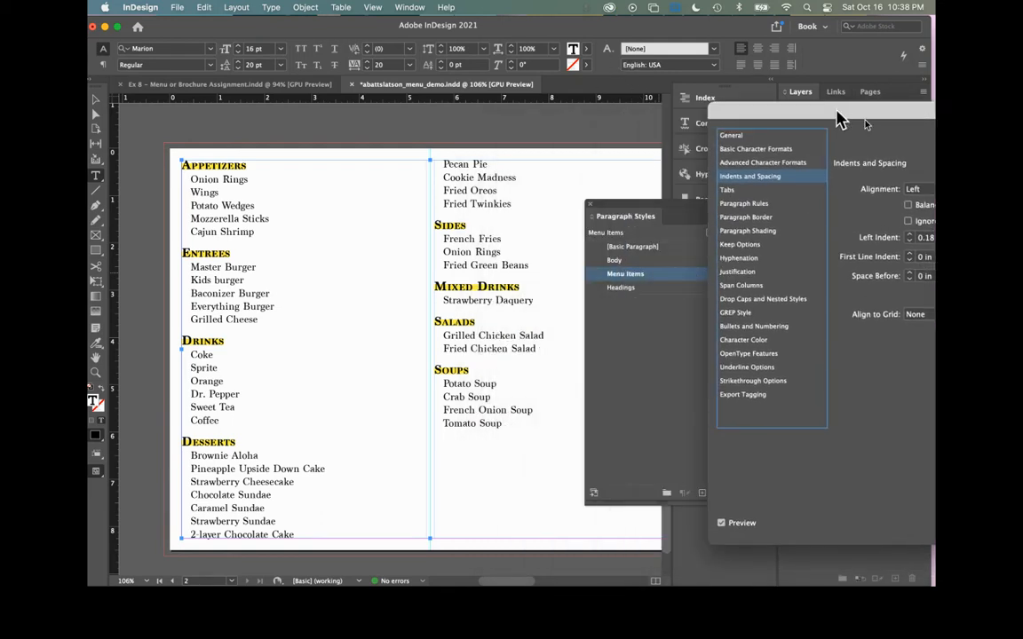
left_click_drag(839, 118, 424, 119)
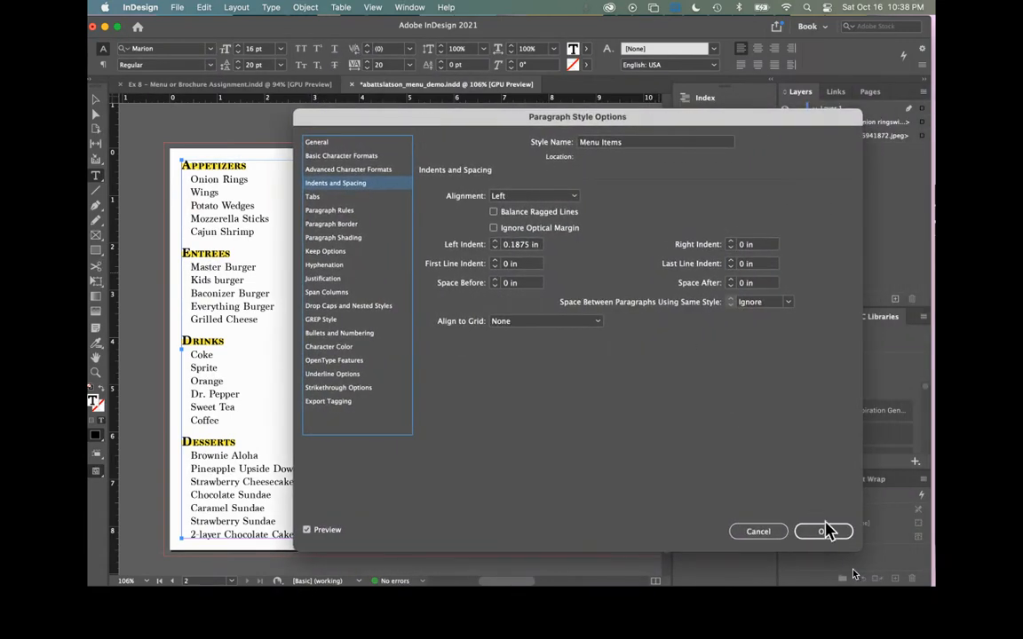
left_click(822, 530)
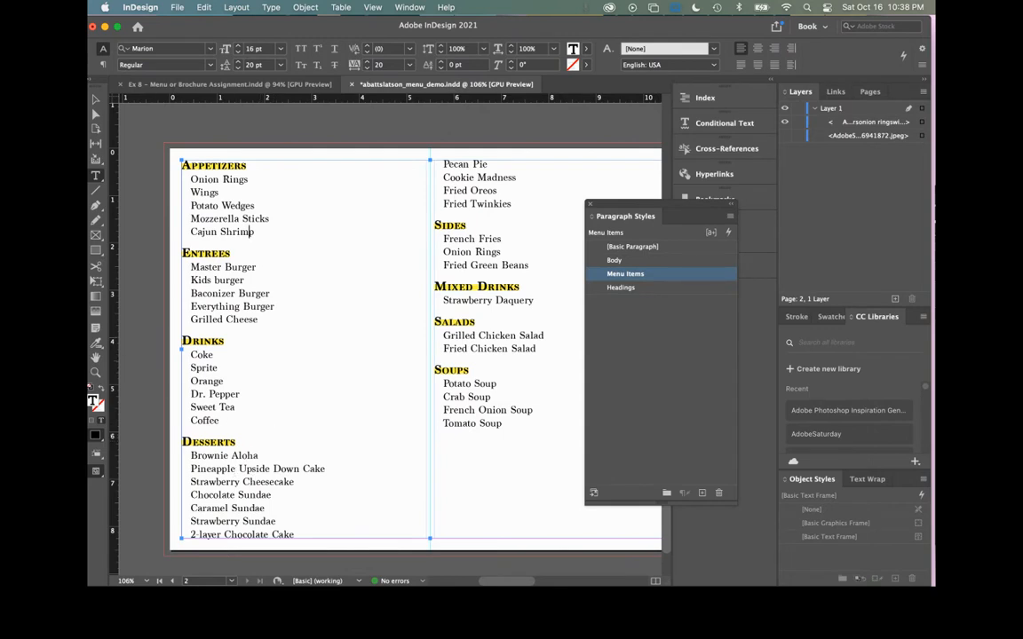
Leave text editing and deselect the menu text frame.
left_click(96, 100)
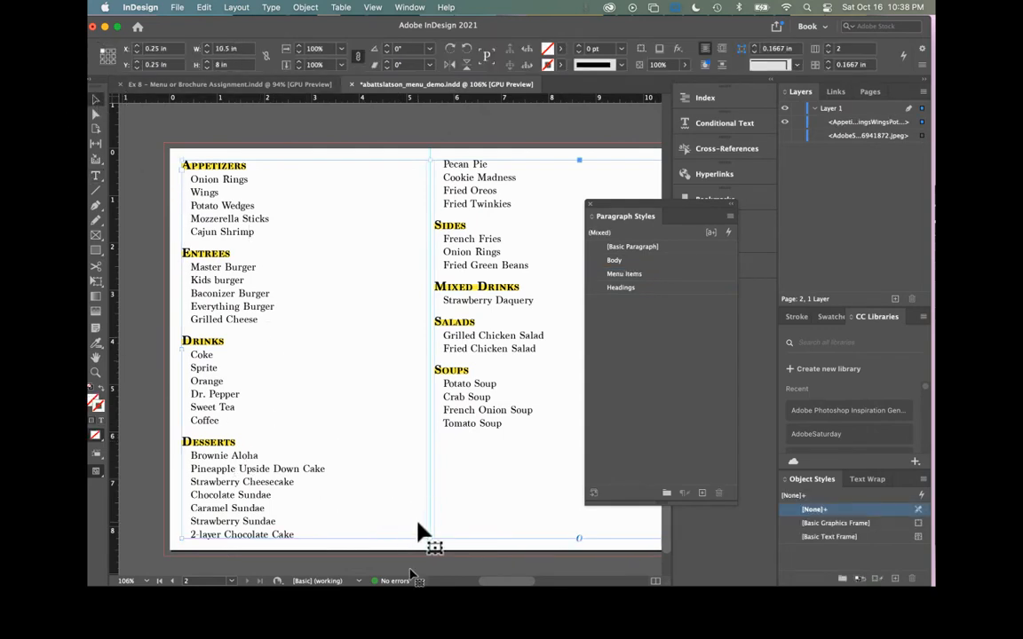
mouse_move(431, 539)
left_mouse_down()
mouse_move(411, 445)
mouse_move(418, 543)
left_mouse_up()
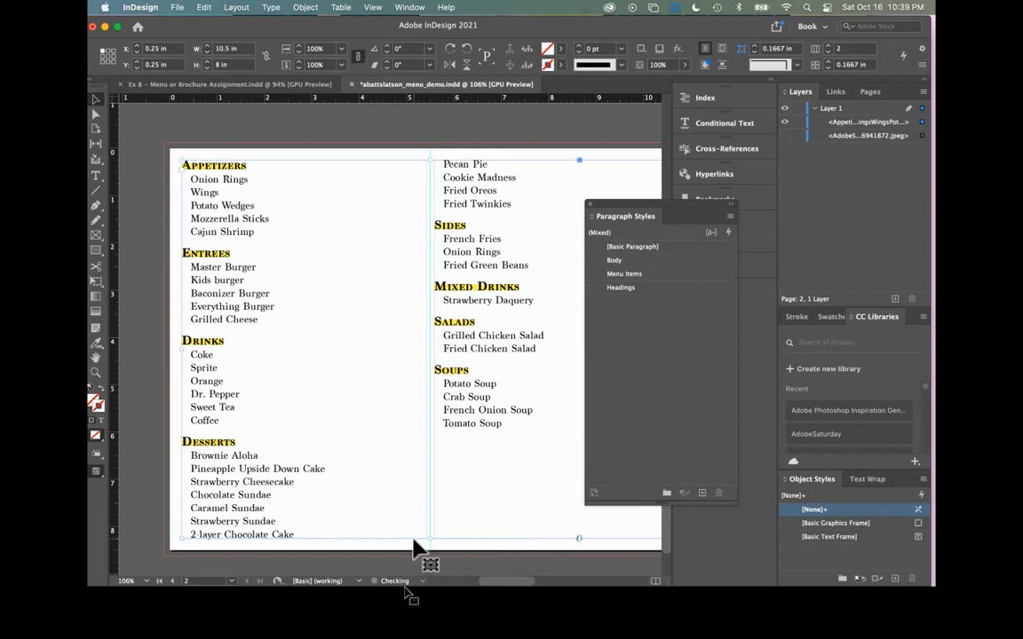
scroll(390, 441, "right", 1)
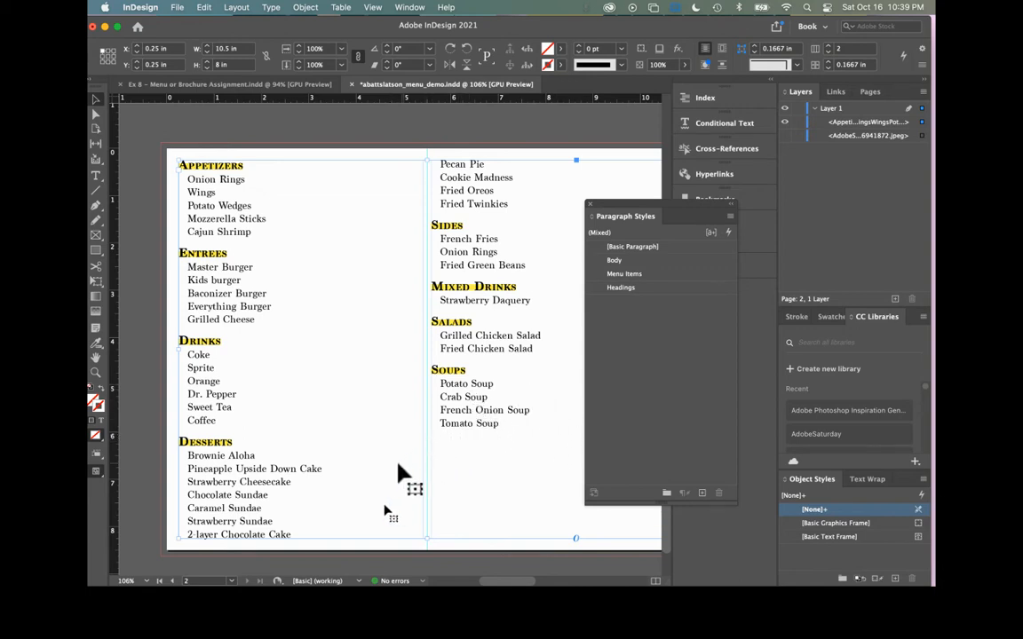
left_click(356, 138)
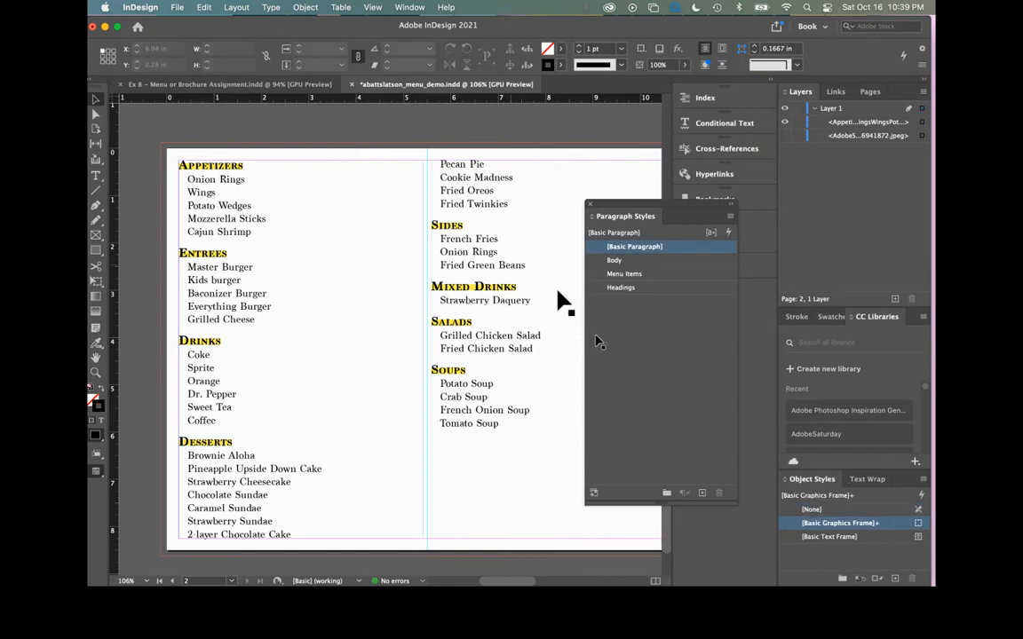
Increase the tracking of the Menu Items paragraph style to 260.
left_click(645, 275)
double_click(646, 277)
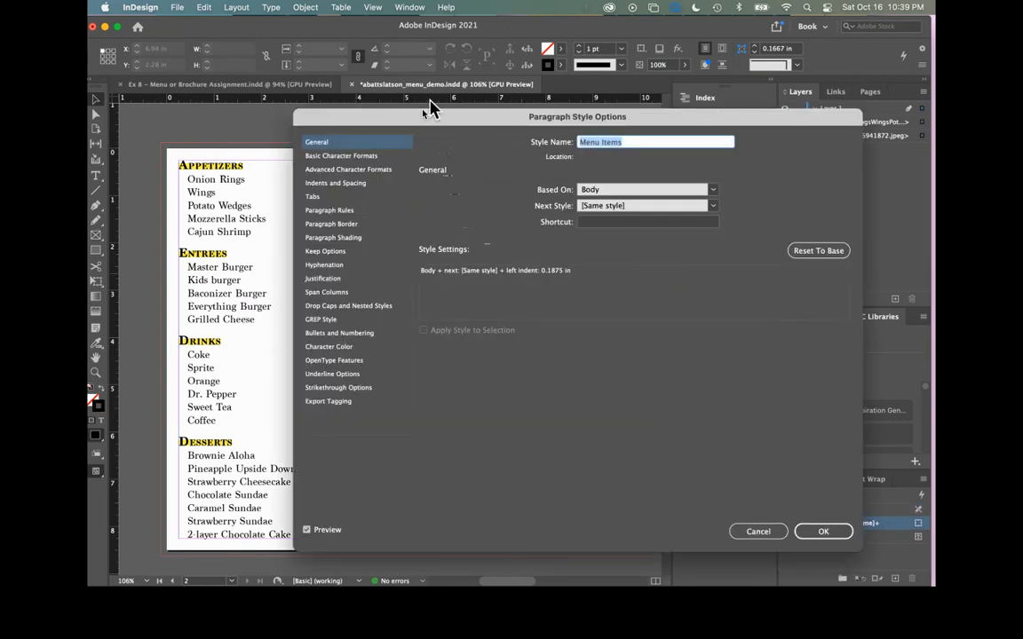
left_click_drag(426, 124, 617, 146)
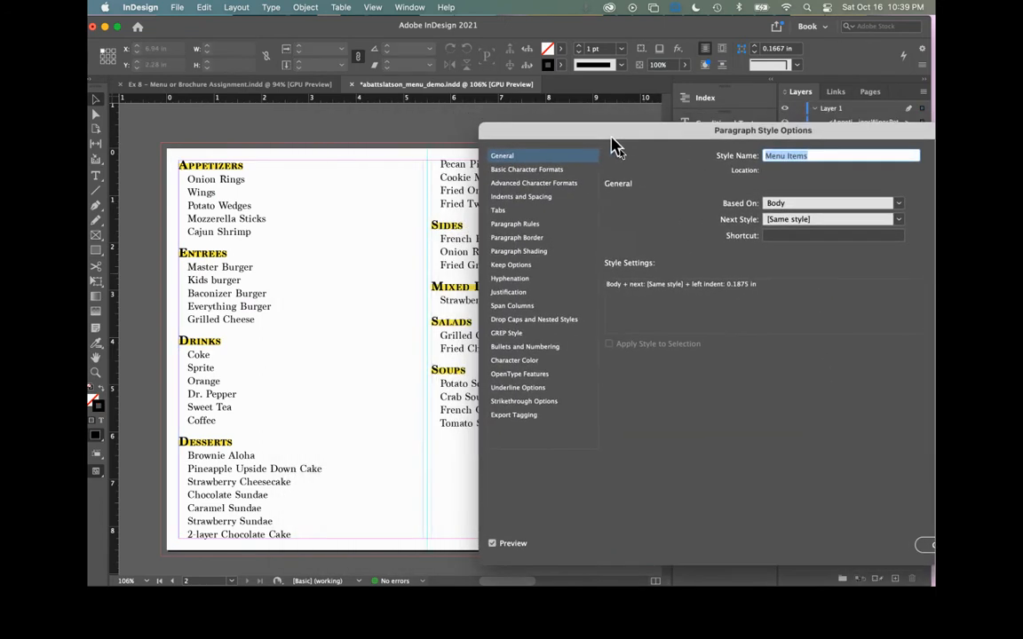
left_click(524, 196)
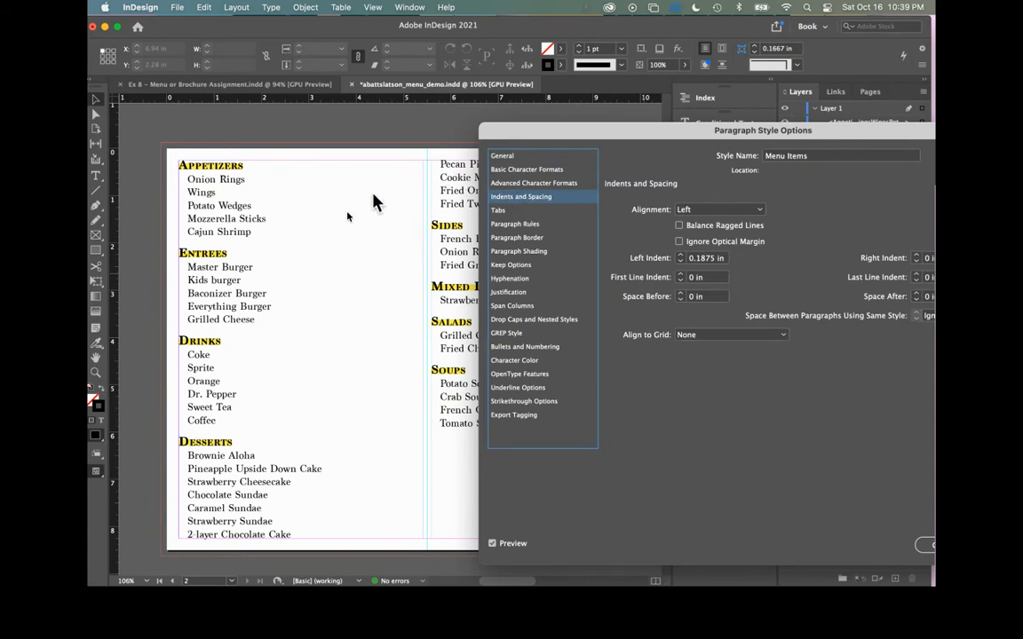
left_click(498, 169)
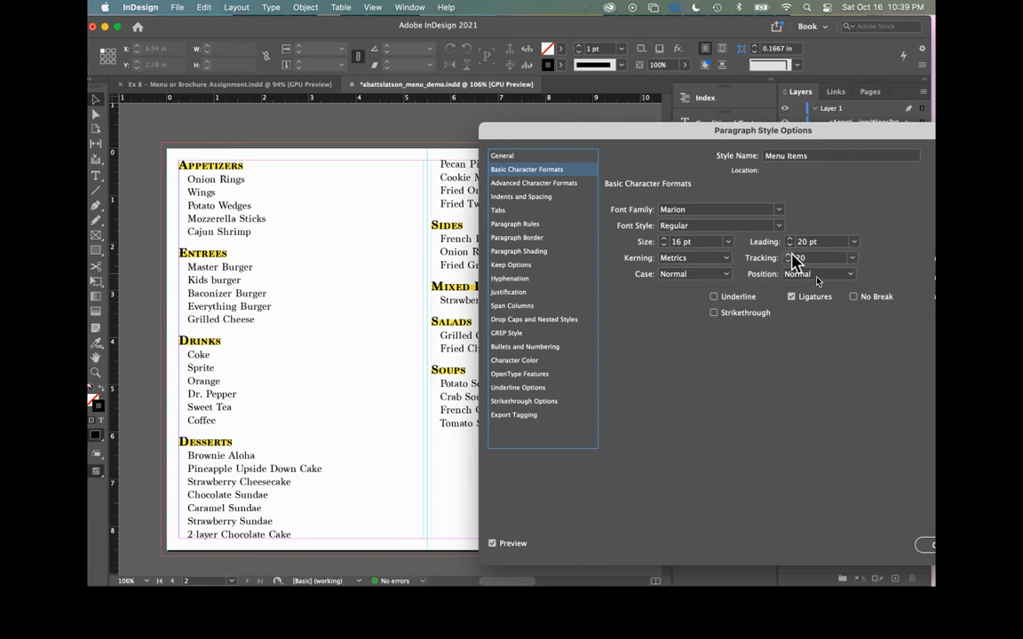
left_click(788, 255)
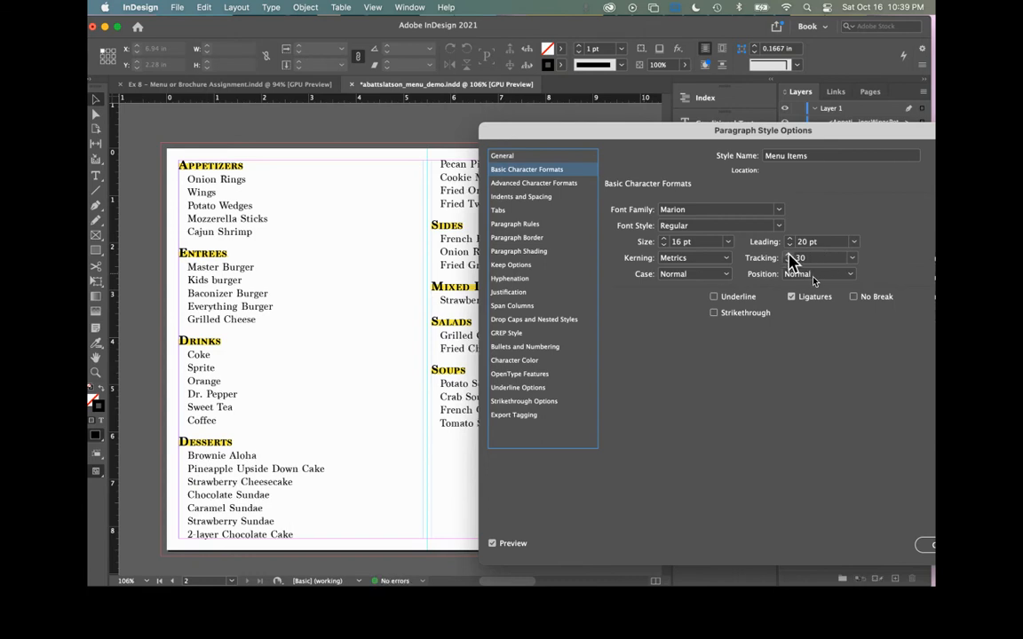
left_click(788, 254)
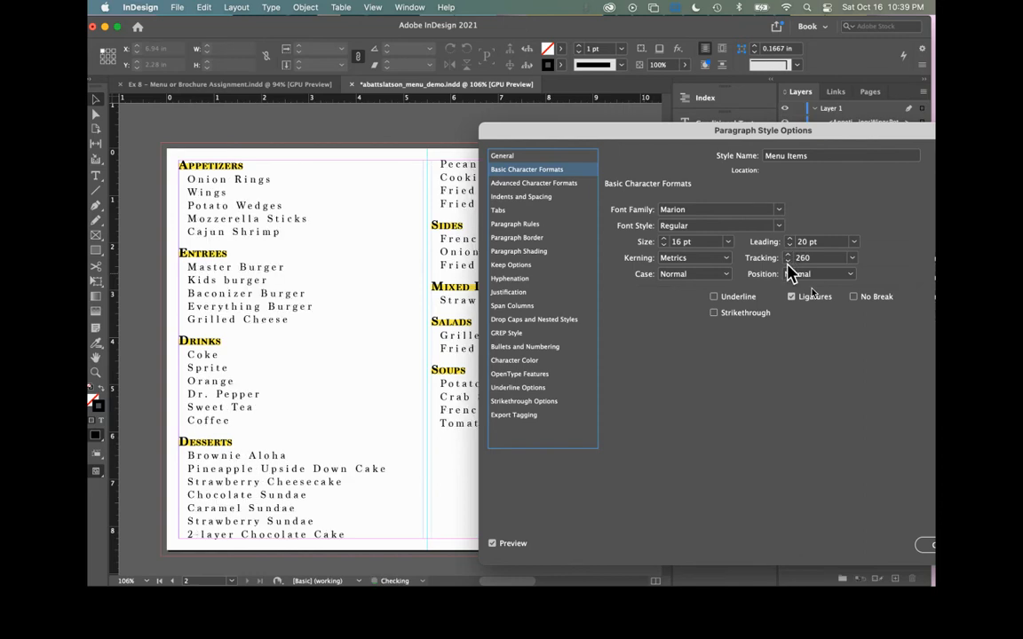
Set the tracking of the Menu Items paragraph style to 40 and dock the Paragraph Styles panel again.
left_click(788, 261)
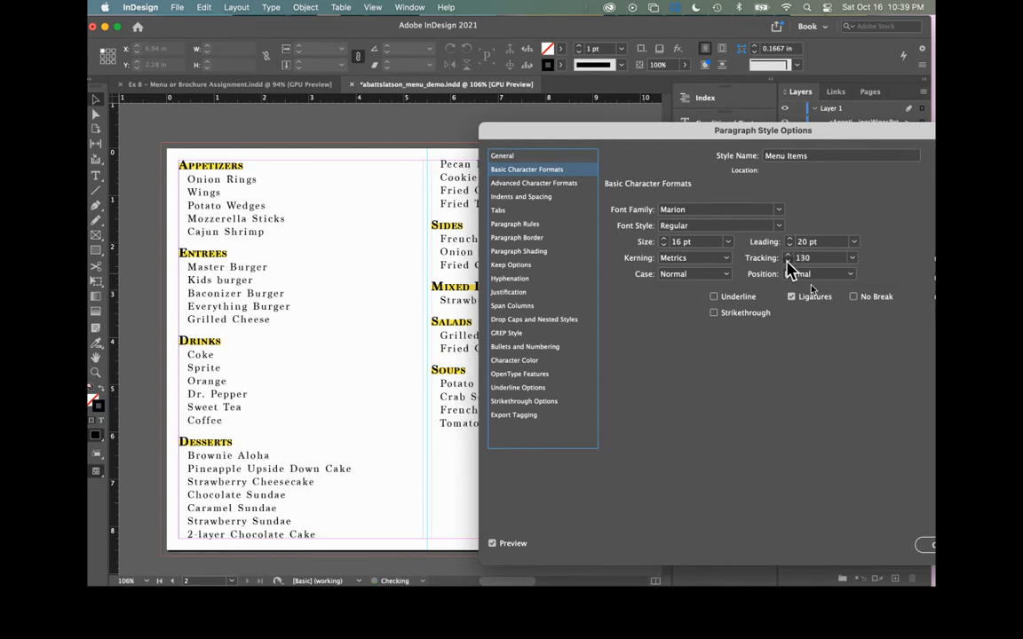
left_click(787, 260)
left_click(787, 260)
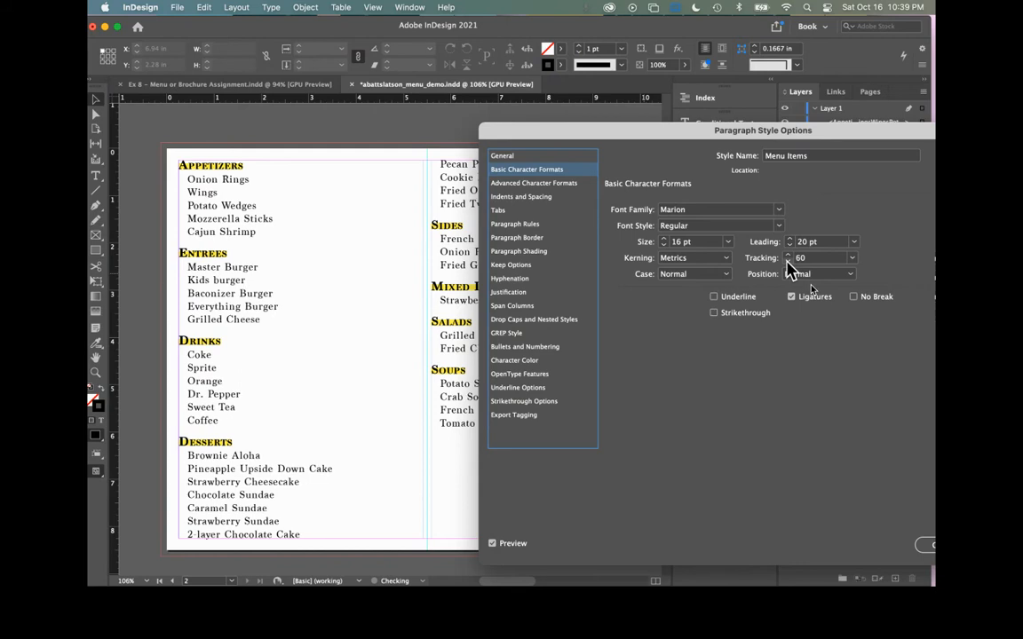
left_click(788, 260)
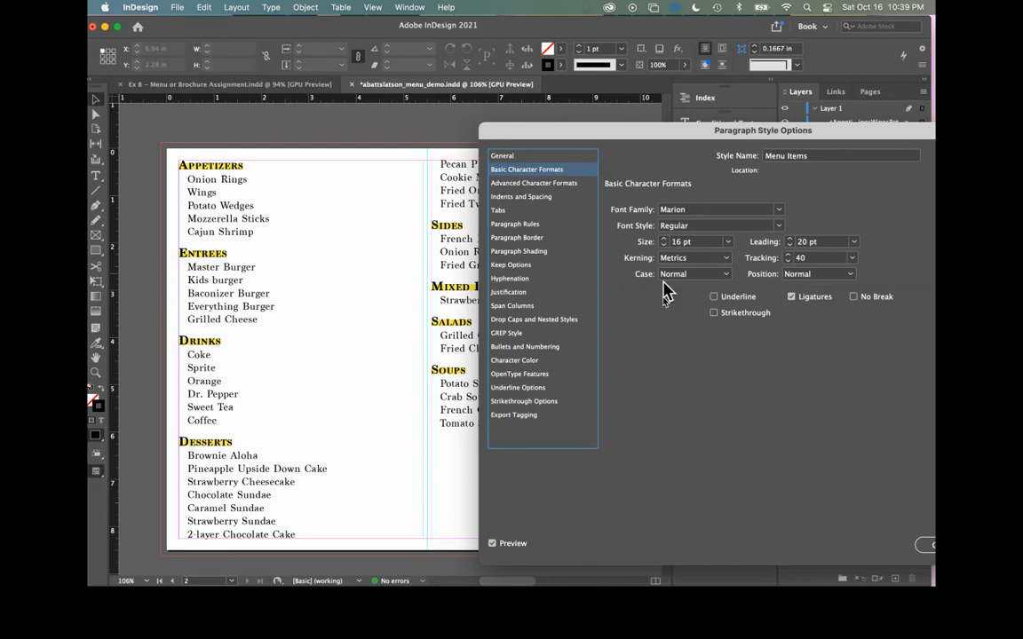
left_click_drag(599, 126, 769, 276)
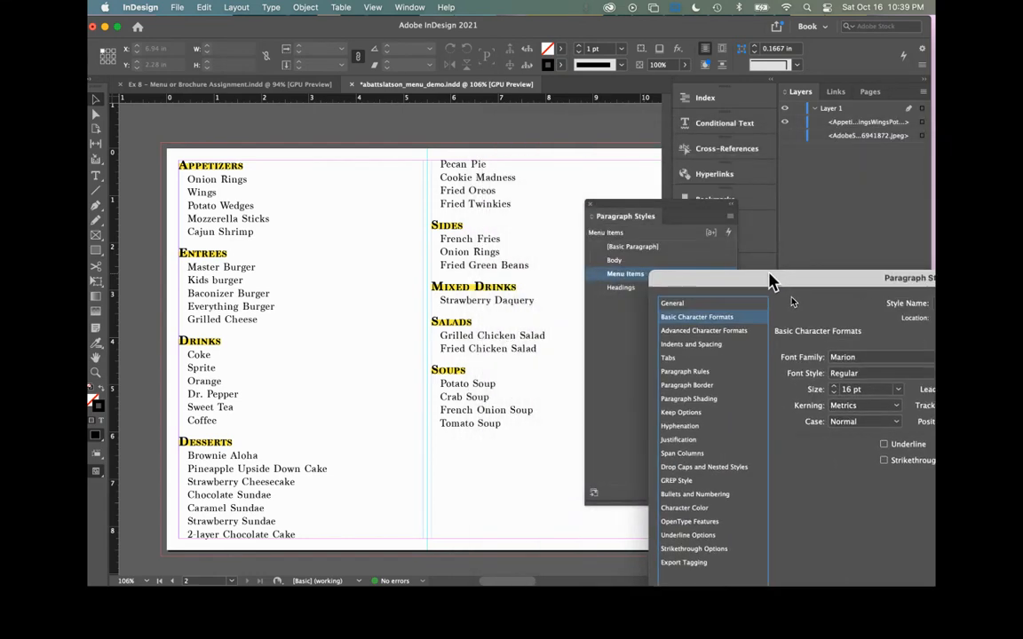
left_click_drag(769, 281, 482, 121)
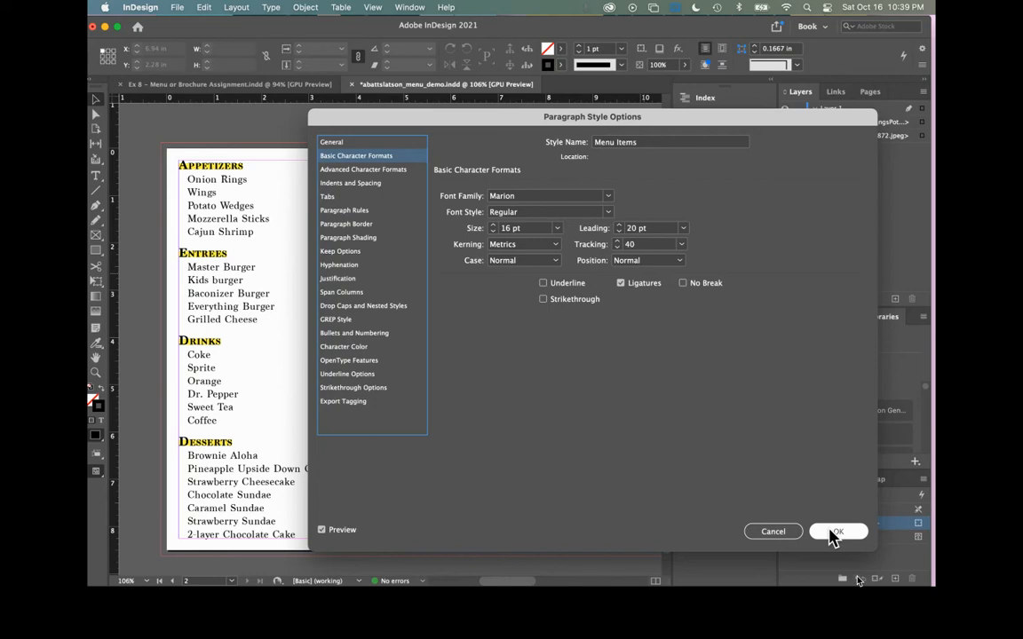
left_click(835, 532)
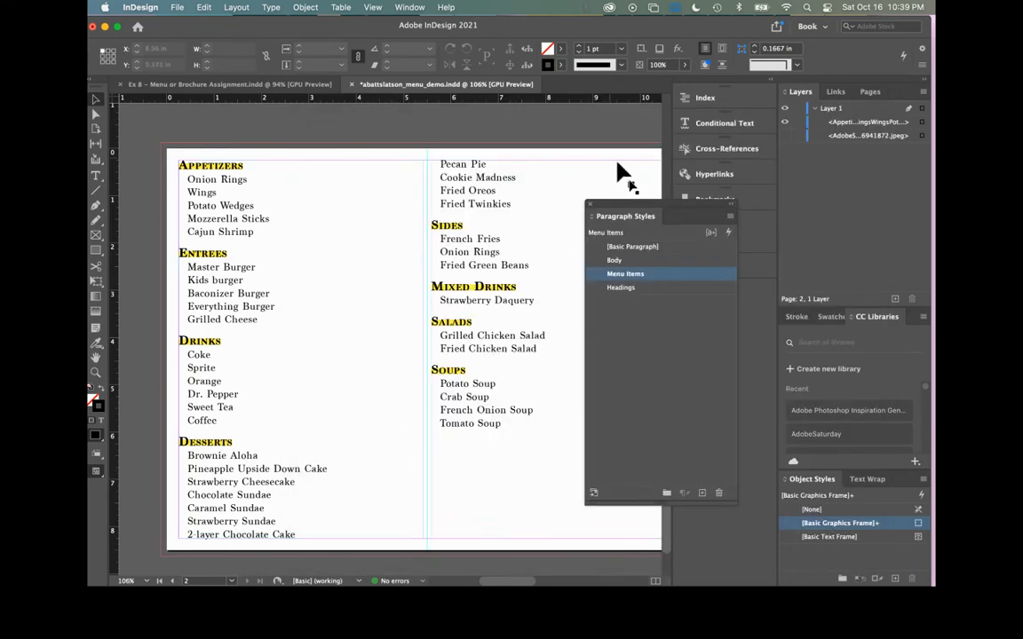
left_click_drag(645, 216, 696, 298)
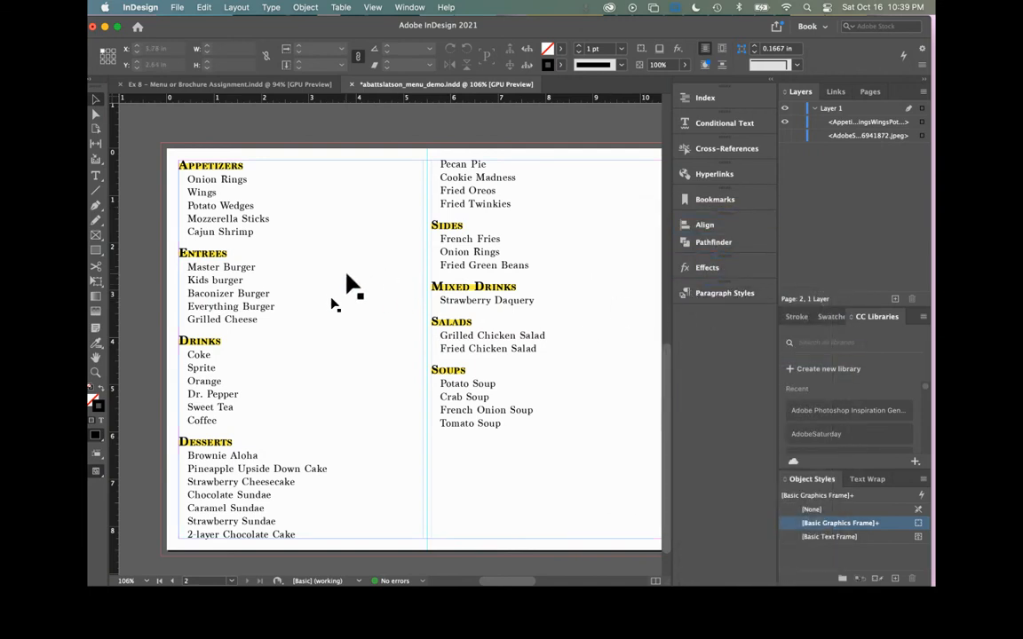
Narrow the two-column menu text frame from its left edge to about 9.31 in wide.
left_click(298, 276)
scroll(298, 277, "right", 3)
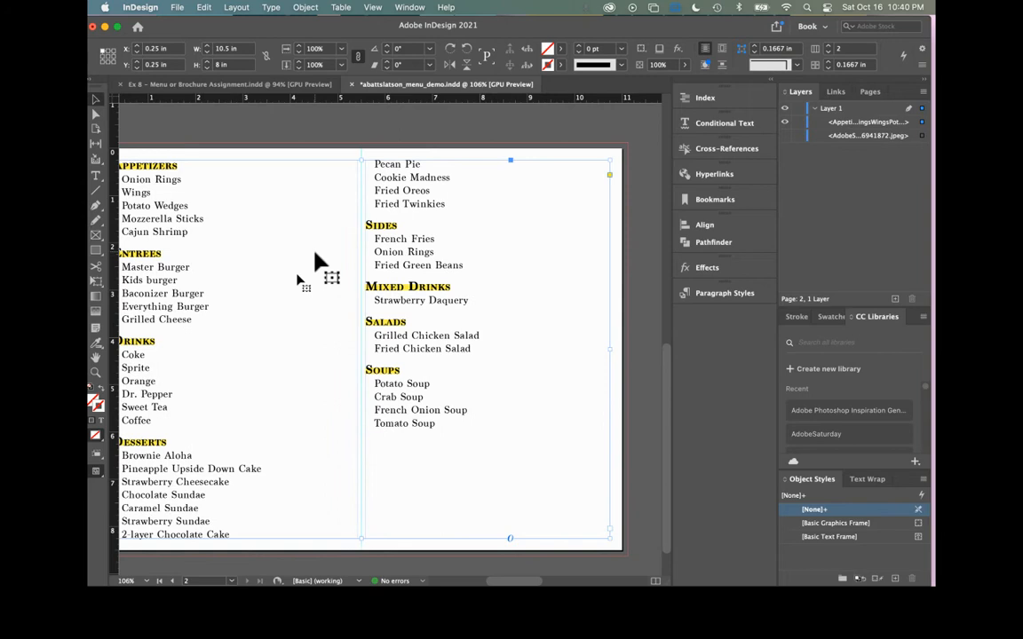
scroll(299, 276, "left", 2)
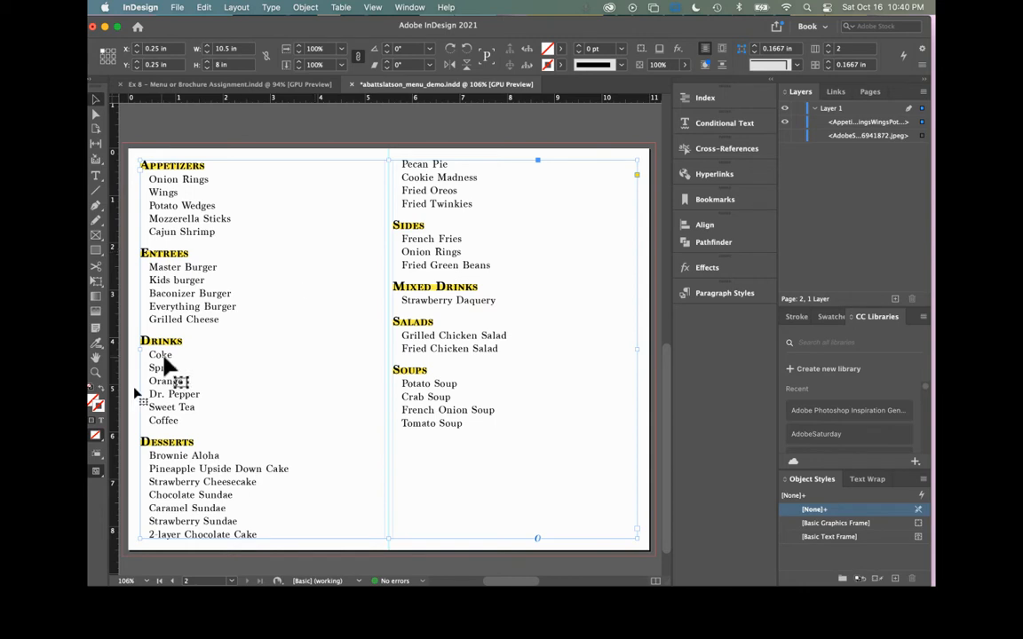
left_click_drag(141, 349, 196, 349)
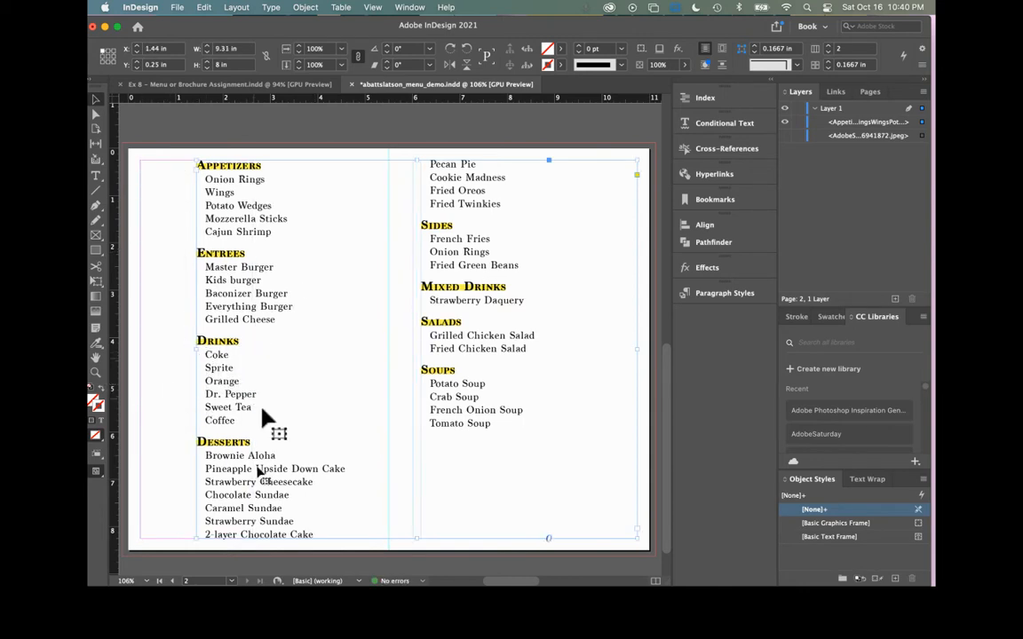
Remove the words "Upside Down" from the pineapple cake entry under Desserts and save the document.
double_click(276, 466)
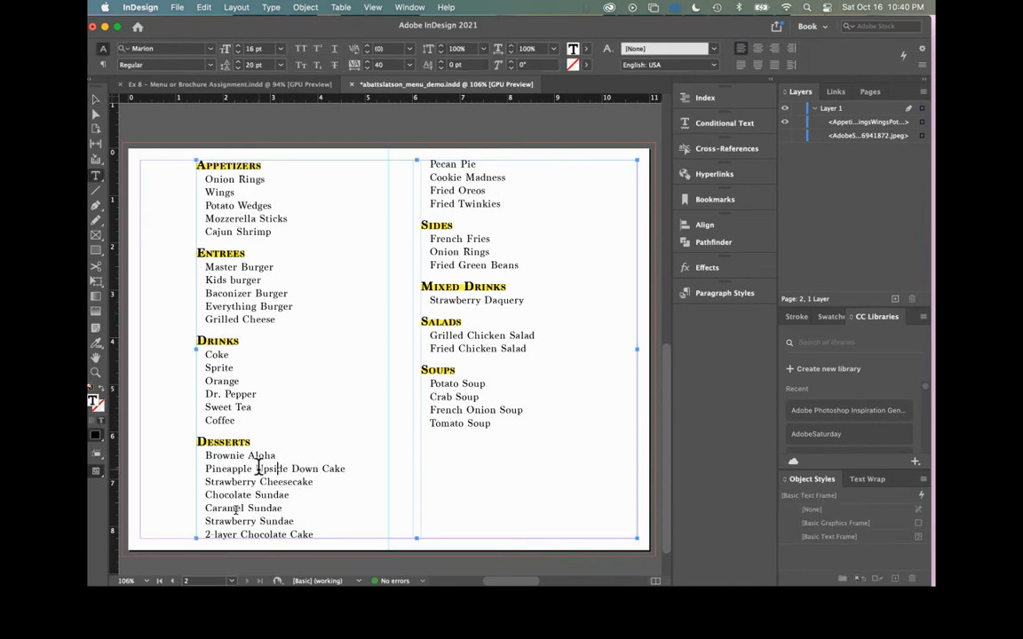
left_click_drag(256, 468, 318, 468)
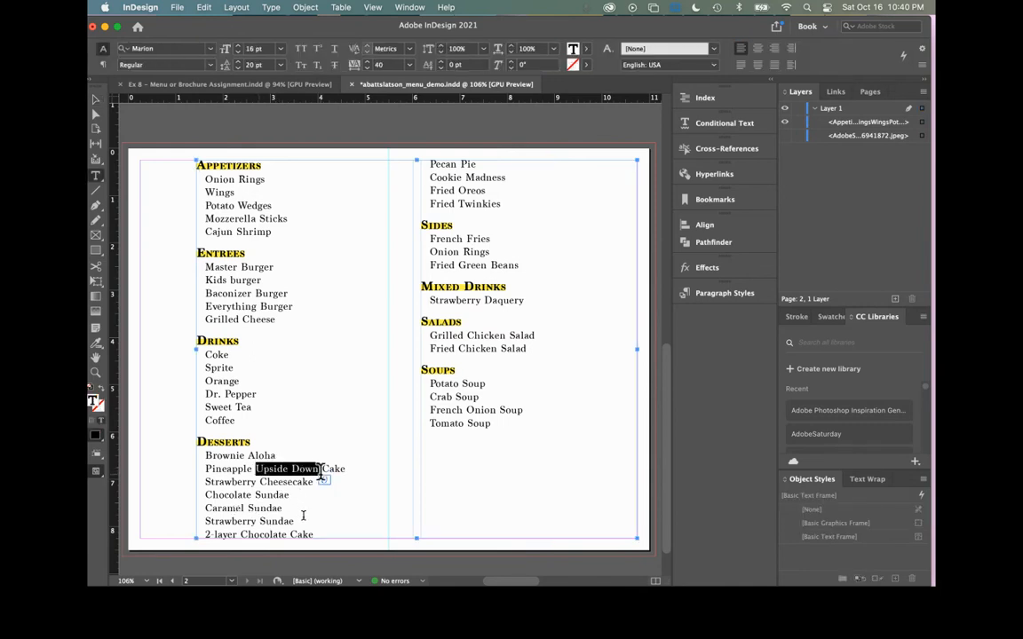
key("BackSpace")
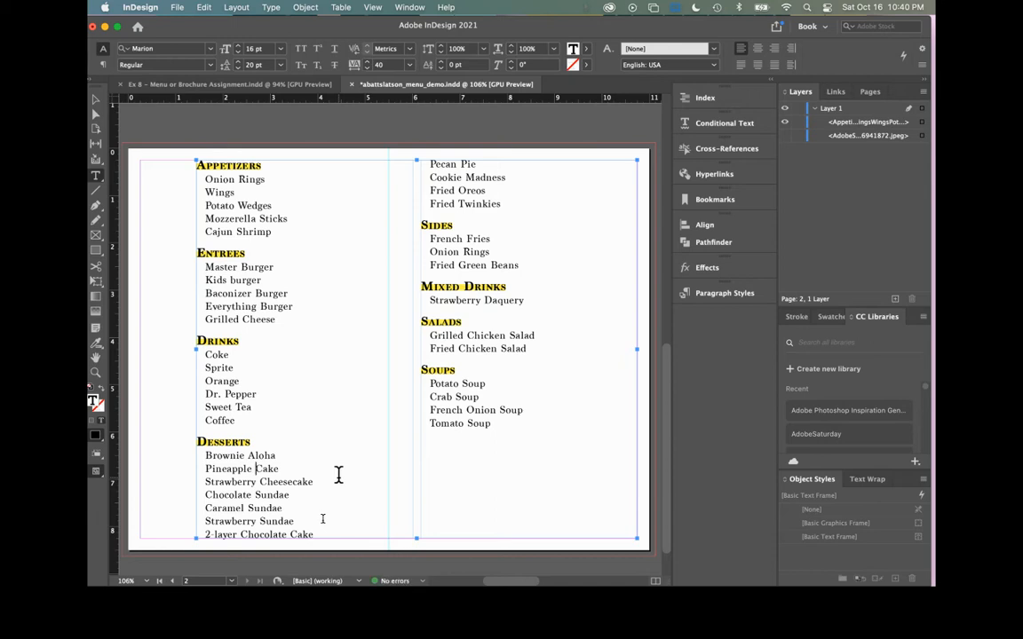
key("cmd+s")
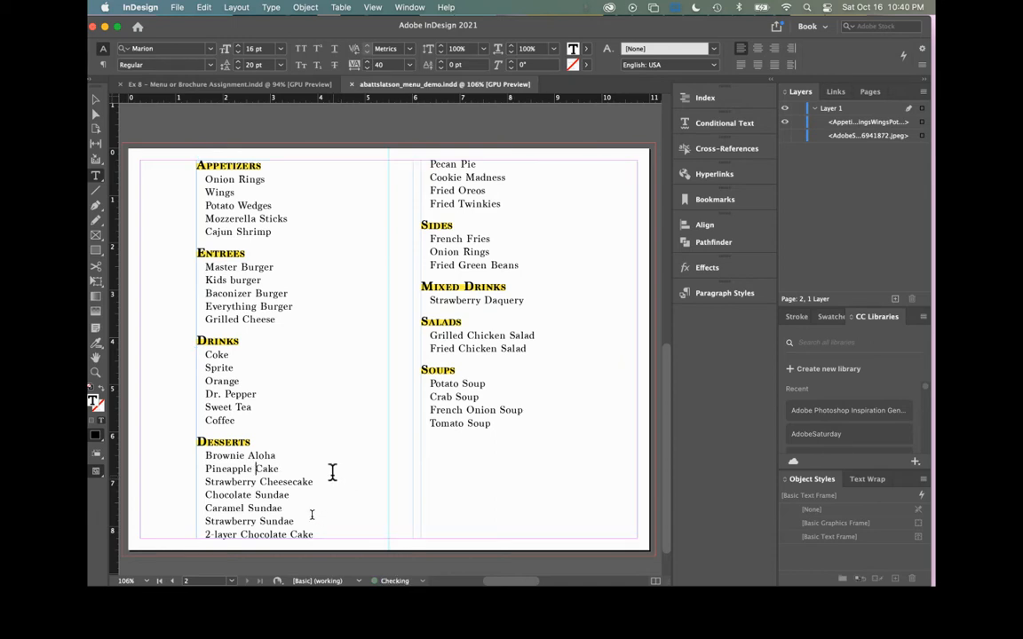
Try narrower widths for the menu text frame from its left edge, and restore it to 10.5 in wide at the left margin.
left_click(530, 349)
left_click(95, 98)
left_click_drag(197, 350, 240, 350)
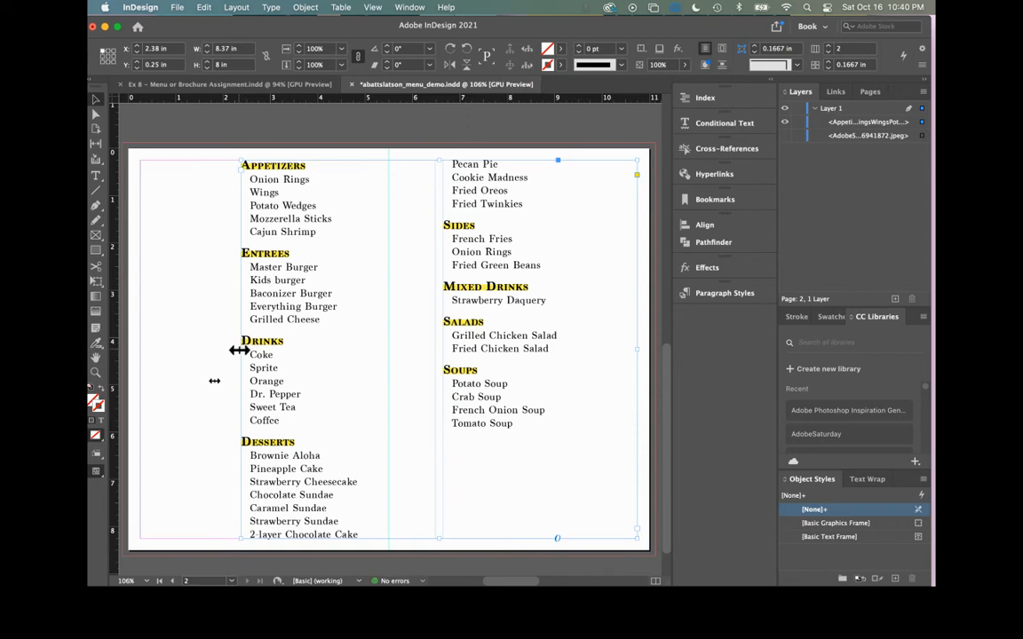
left_click_drag(240, 349, 252, 352)
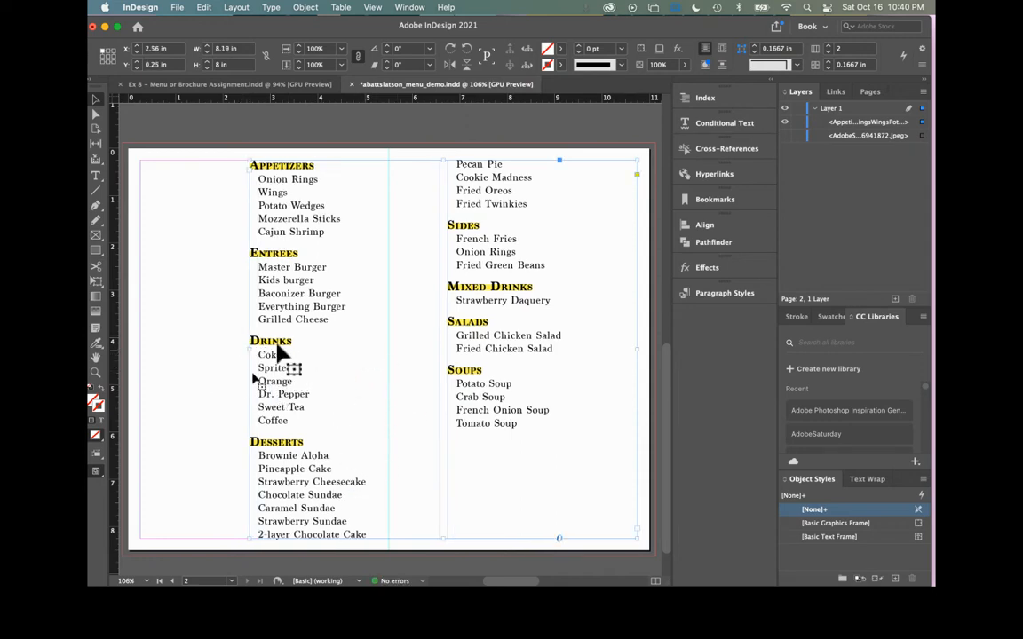
left_click_drag(252, 350, 259, 350)
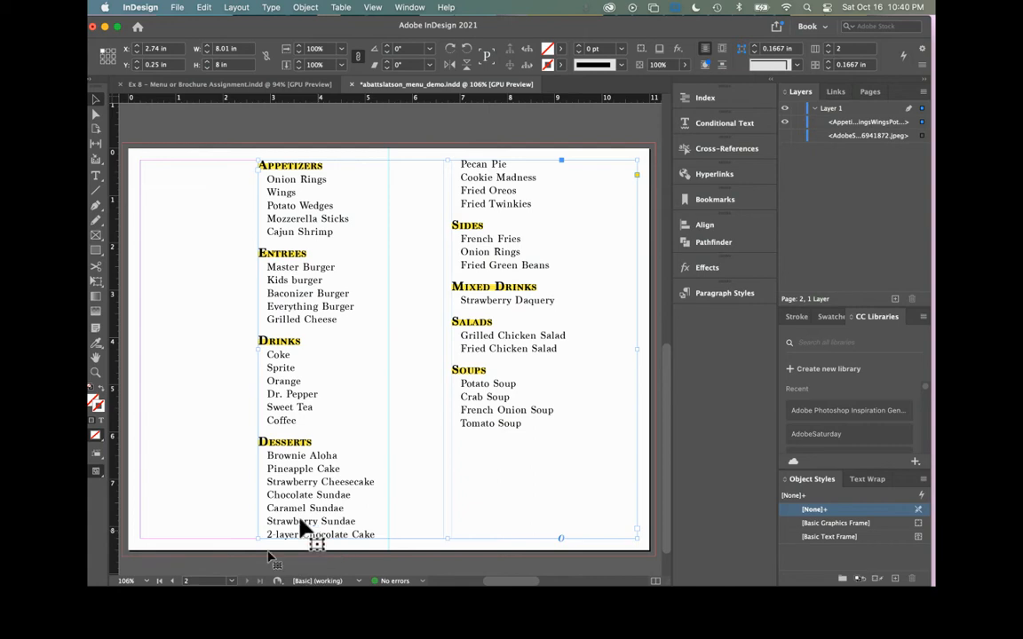
left_click_drag(259, 349, 277, 349)
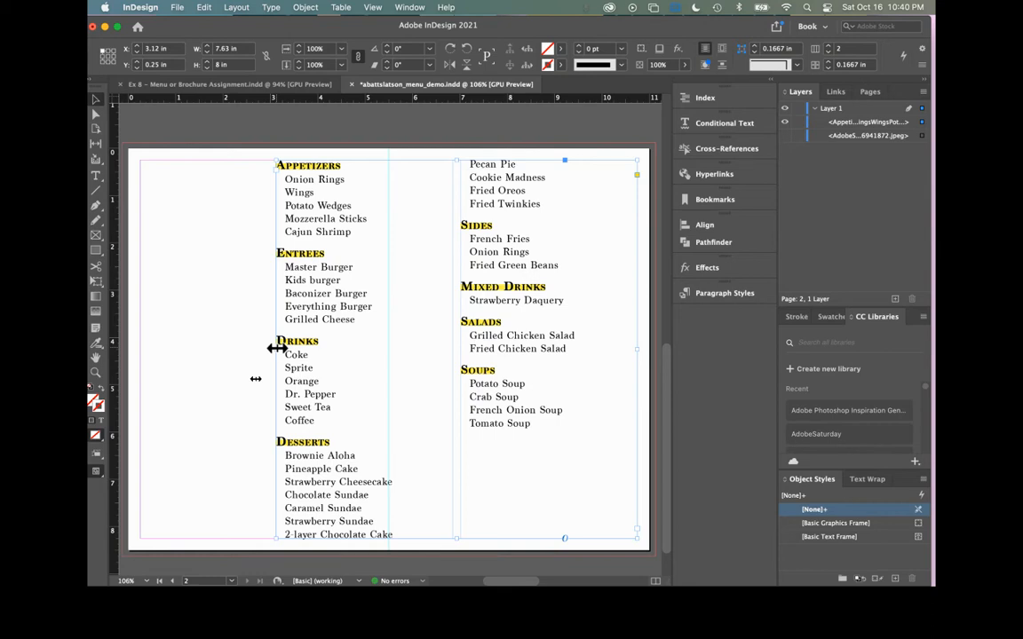
left_click_drag(277, 348, 259, 349)
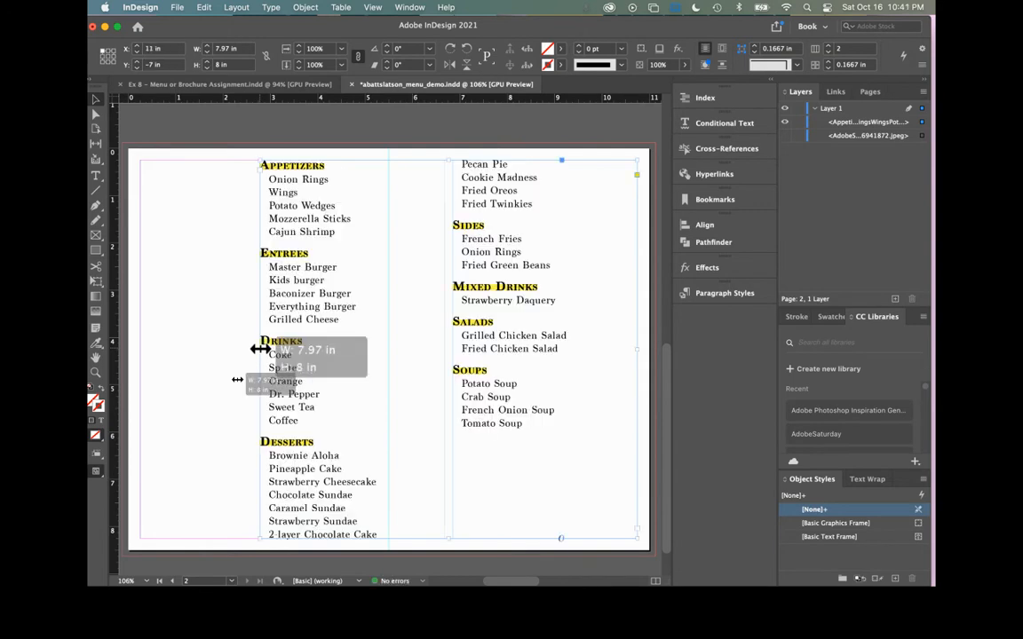
left_click_drag(259, 349, 140, 347)
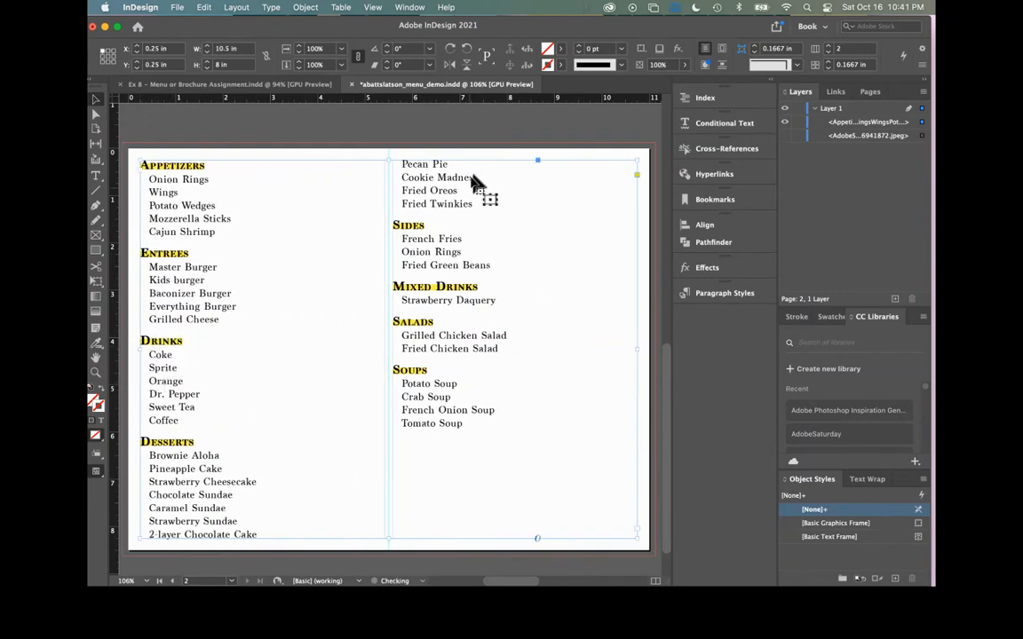
Deselect the menu text frame and save the document.
left_click(450, 122)
key("super+s")
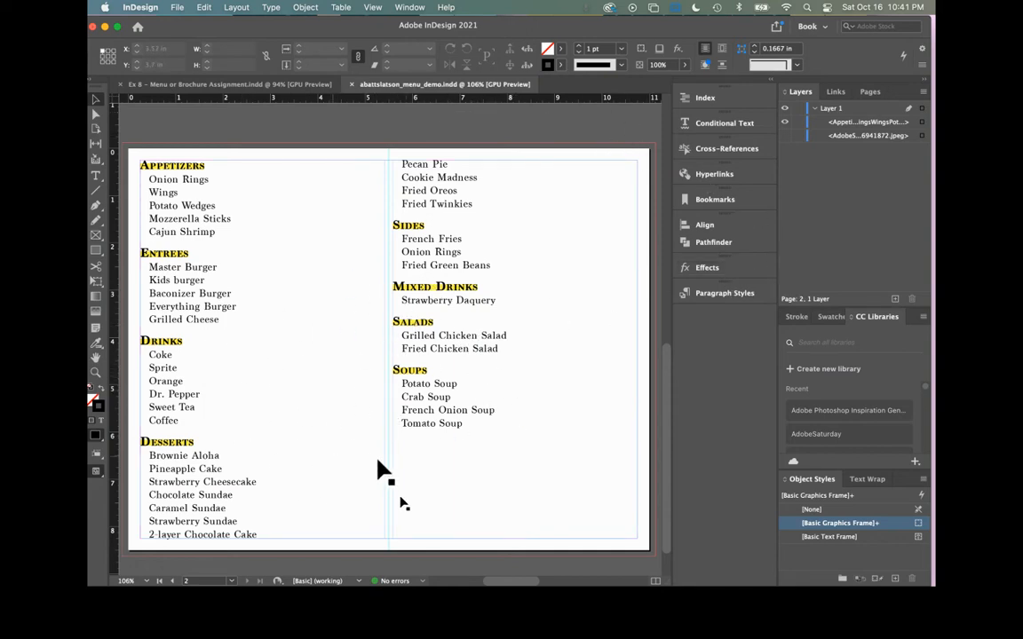
left_click(478, 389)
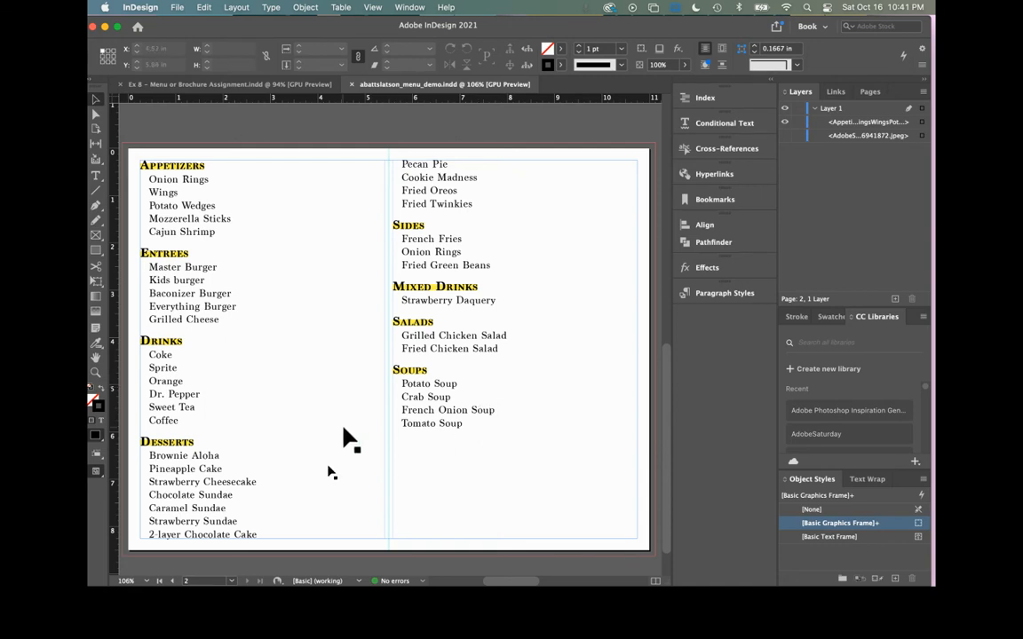
Add tab-separated prices to the first two appetizers: $2.00 after Onion Rings and $8.00 after Wings.
double_click(220, 193)
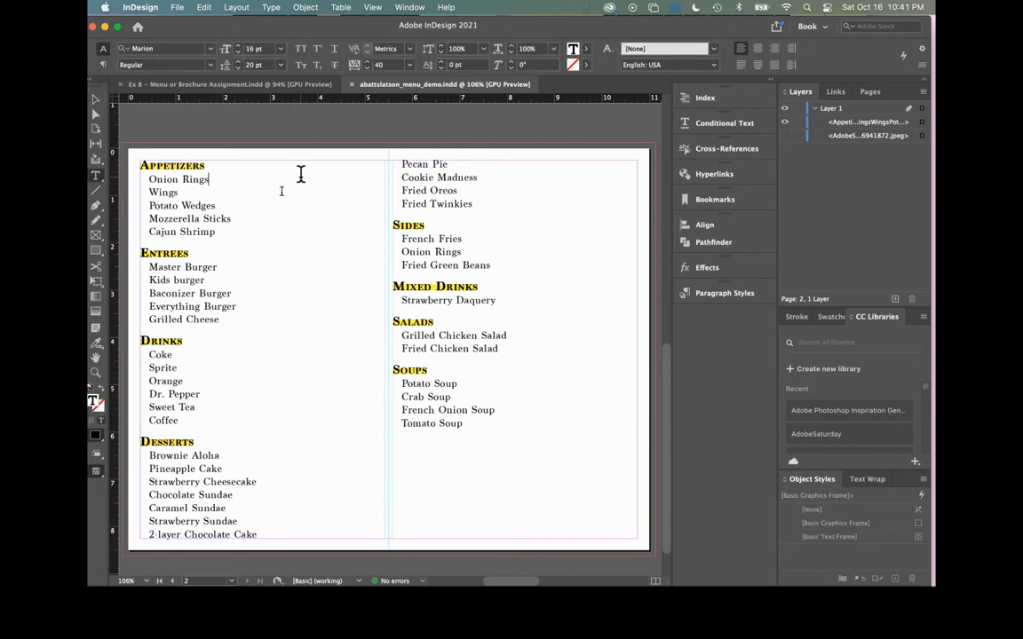
key("Tab")
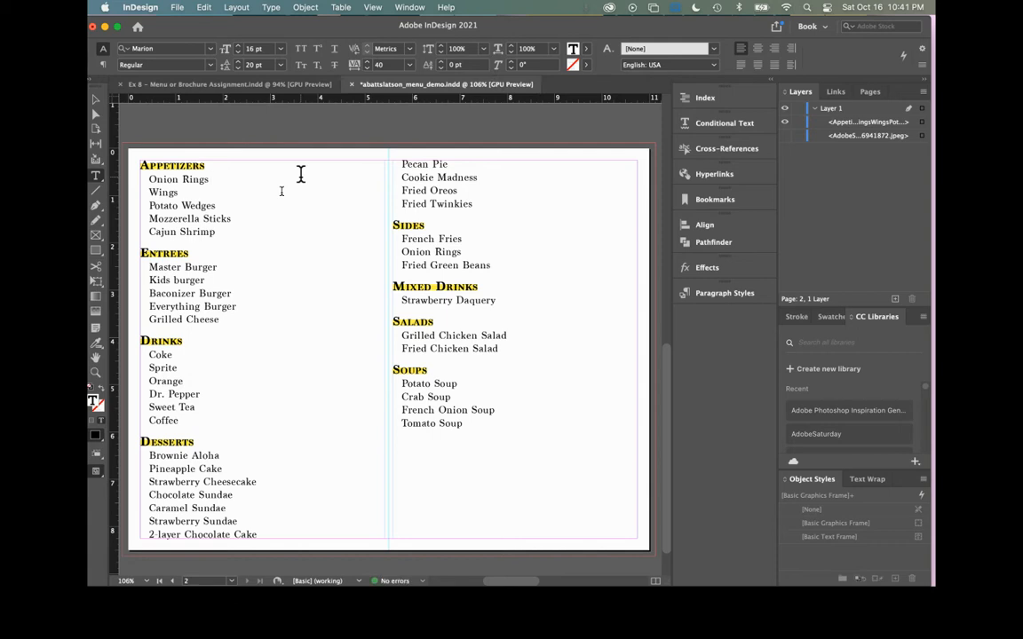
type("$2.00")
left_click(190, 194)
key("Tab")
type("$")
type("8.00")
Try adding the quantity 8 in front of Wings, and remove it again.
type("8")
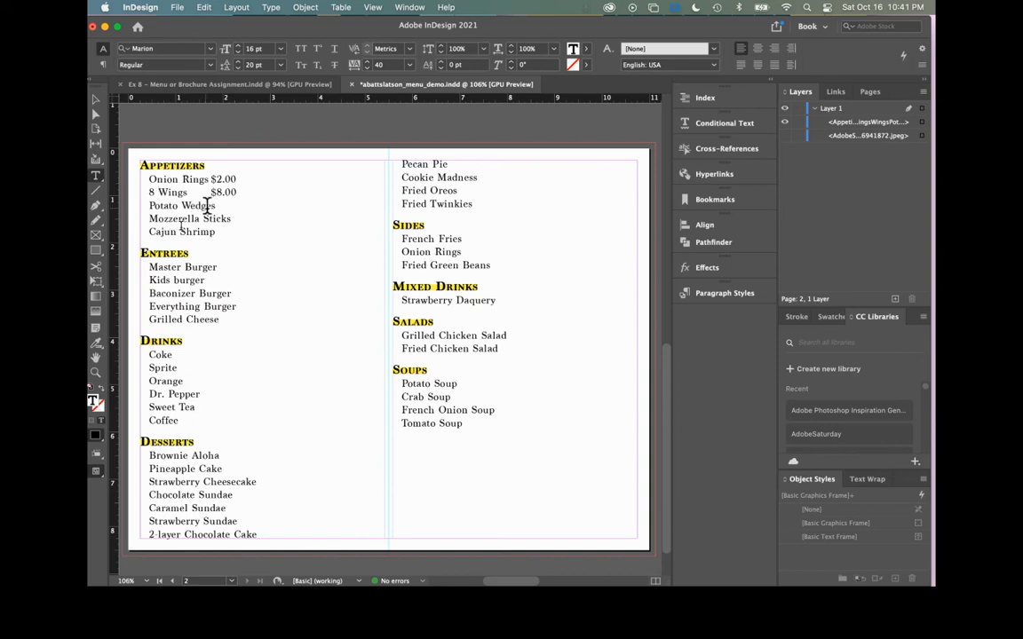
left_click(223, 200)
left_click(188, 201)
key("BackSpace")
key("BackSpace")
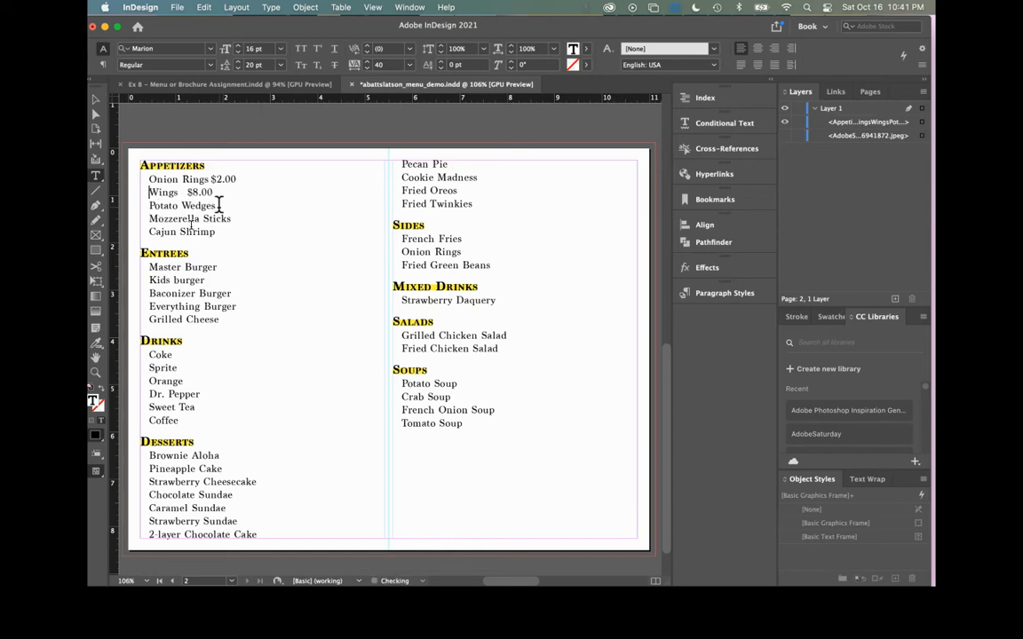
Add a tab-separated $2 price after Potato Wedges and shorten the Onion Rings and Wings prices to $2 and $8.
left_click(233, 205)
key("Tab")
type("$2")
left_click_drag(223, 179, 235, 180)
key("BackSpace")
left_click_drag(197, 192, 214, 193)
key("BackSpace")
Add tab-separated prices to the last two appetizers: $4 after Mozzerella Sticks and $8 after Cajun Shrimp.
key("Tab")
type("#")
key("BackSpace")
type("$2")
key("BackSpace")
type("4")
left_click(221, 231)
key("Tab")
type("$8")
Add tab-separated prices to the entrees: Master Burger $19, Kids burger $3, Baconizer Burger $13, Everything Burger $20 and Grilled Cheese $5.
left_click(238, 266)
key("Tab")
type("$19")
left_click(218, 278)
type("$")
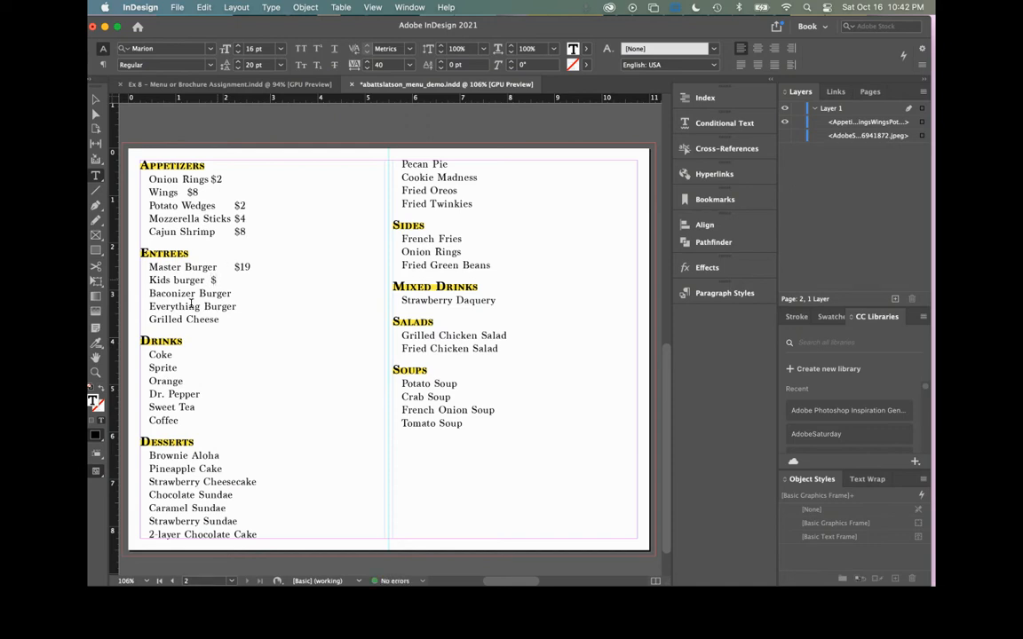
type("3")
type("$")
type("13")
key("Tab")
type("$20")
left_click(252, 319)
type("$7")
Add a tab-separated $2 price after each of the first three drinks: Coke, Sprite and Orange.
left_click(198, 354)
key("Tab")
type("$2")
left_click(187, 367)
key("Tab")
type("$2")
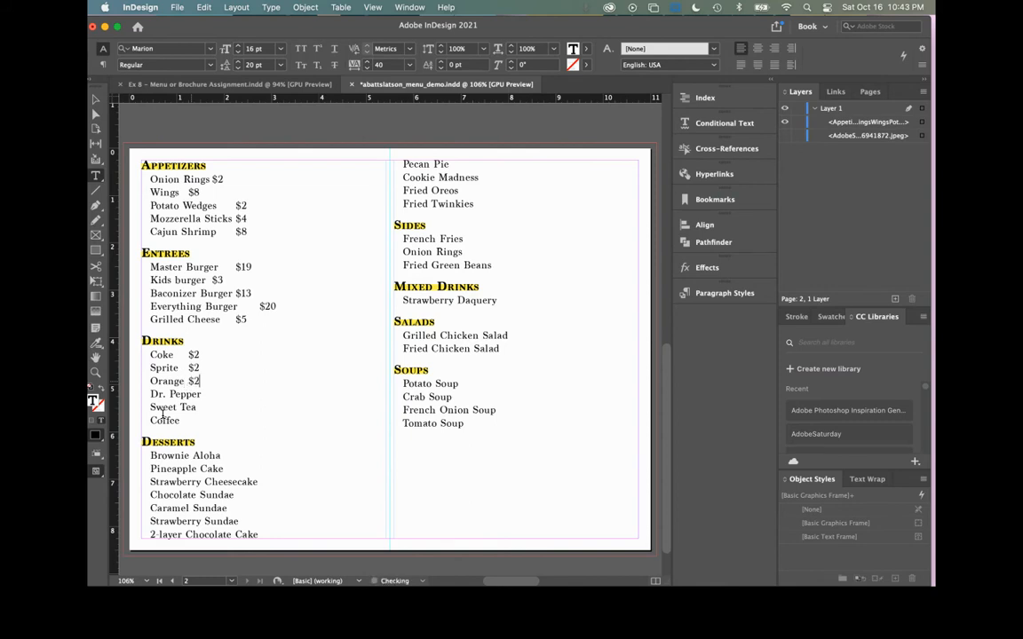
Add a tab-separated $2 price after Dr. Pepper in the Drinks list.
scroll(191, 380, "up", 15)
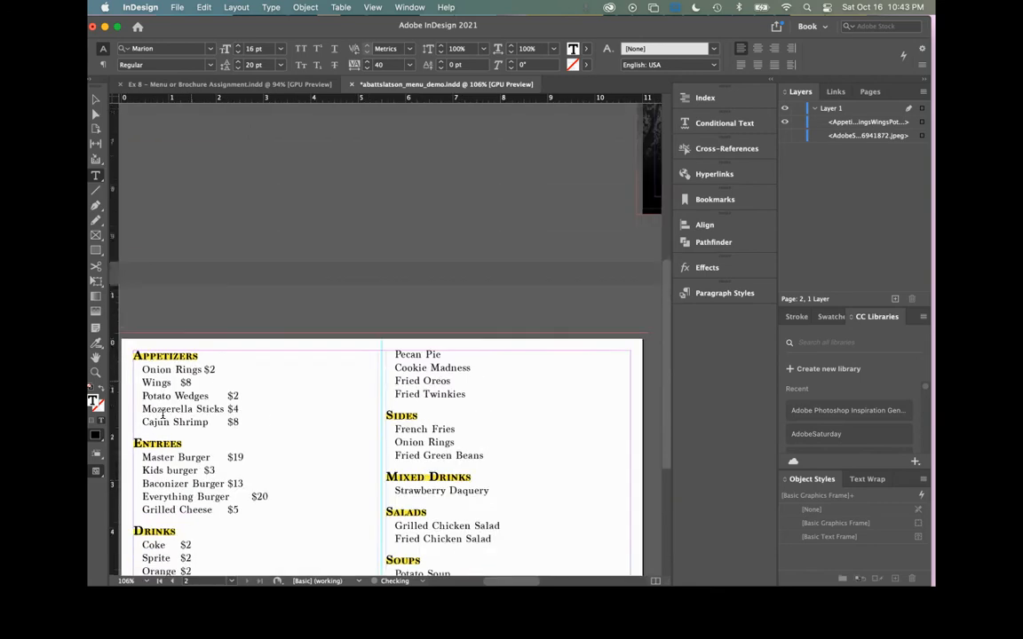
scroll(252, 350, "down", 12)
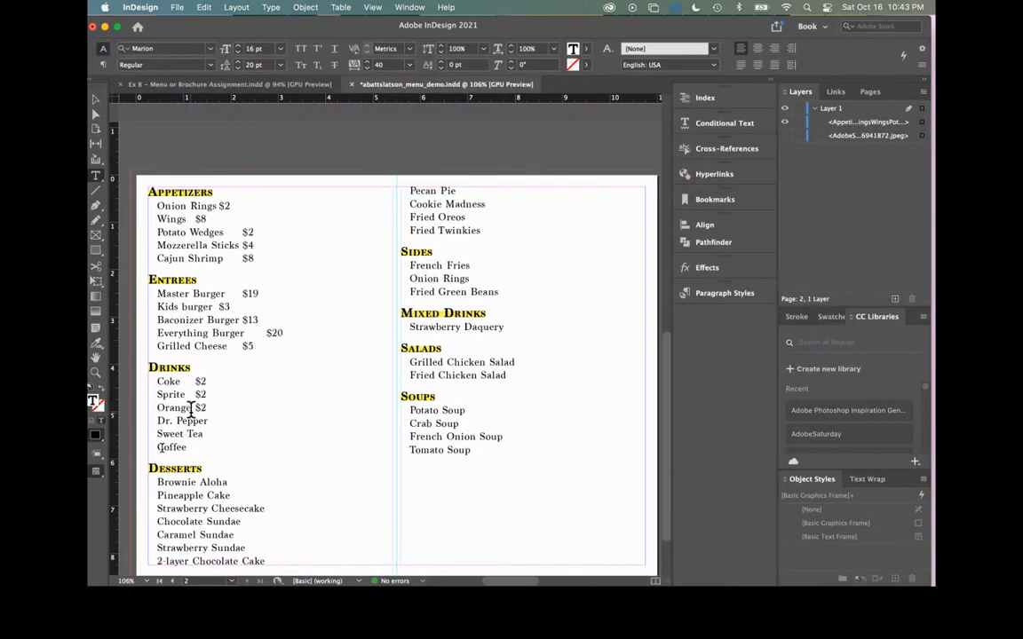
left_click(230, 419)
key("Tab")
type("$2")
Add a tab-separated $2 price after Sweet Tea in the Drinks list.
scroll(205, 457, "up", 3)
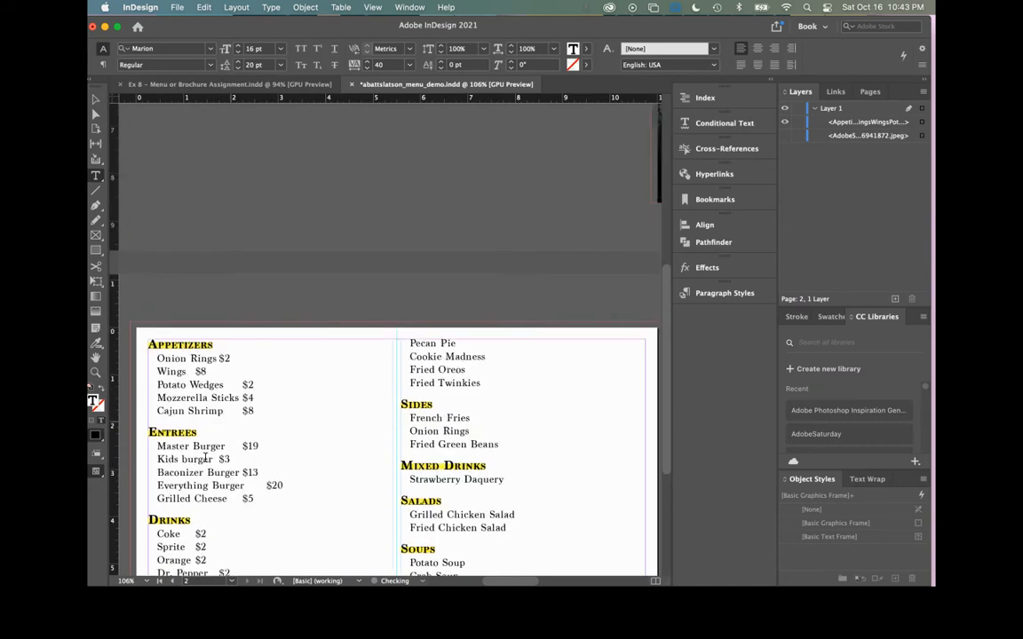
scroll(239, 416, "up", 5)
scroll(239, 415, "down", 9)
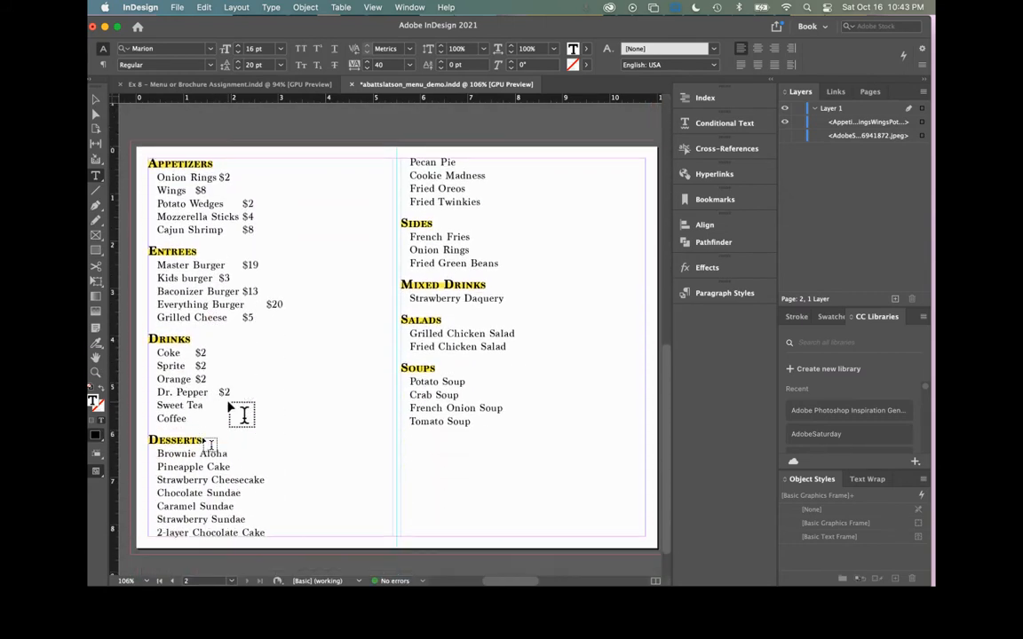
left_click(204, 386)
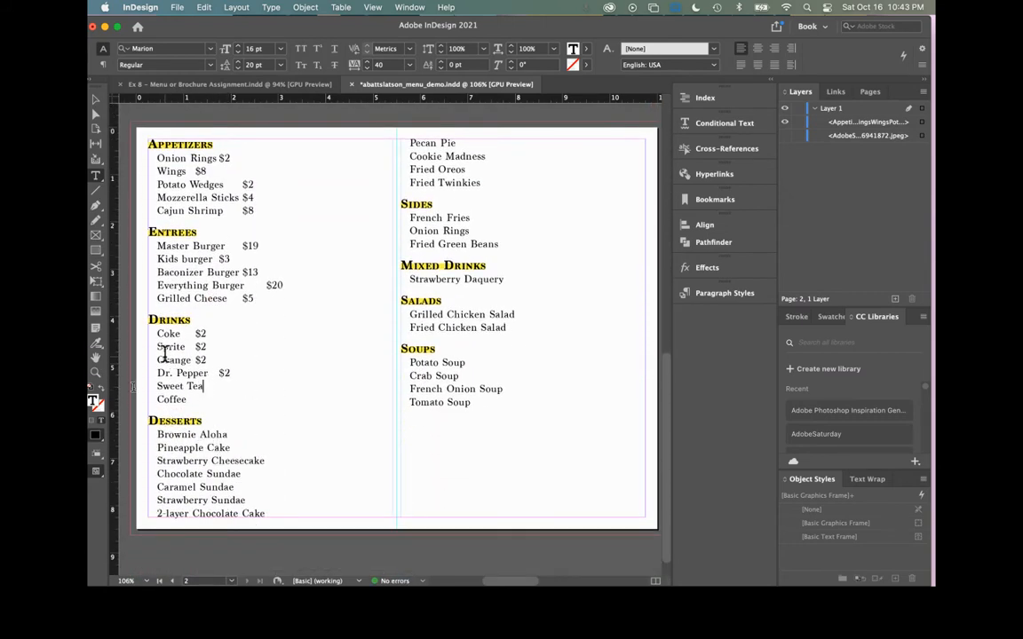
key("Tab")
type("@")
key("BackSpace")
type("$2")
Add a tab-separated $1 price after Coffee, the last item in the Drinks list.
scroll(133, 386, "left", 2)
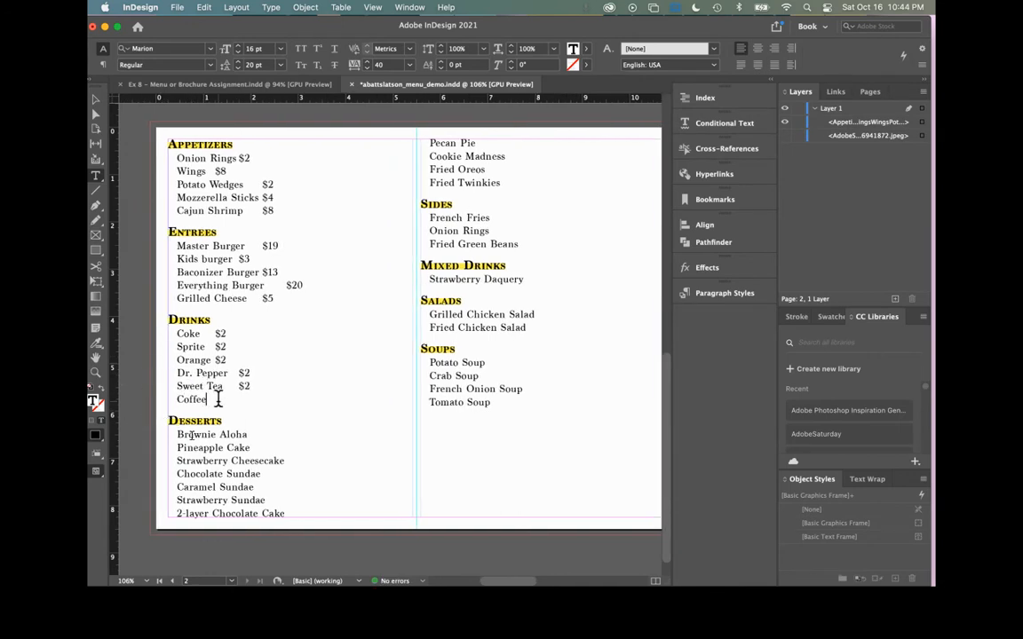
key("Tab")
type("$2")
key("BackSpace")
type("1")
scroll(296, 377, "down", 1)
scroll(267, 391, "up", 2)
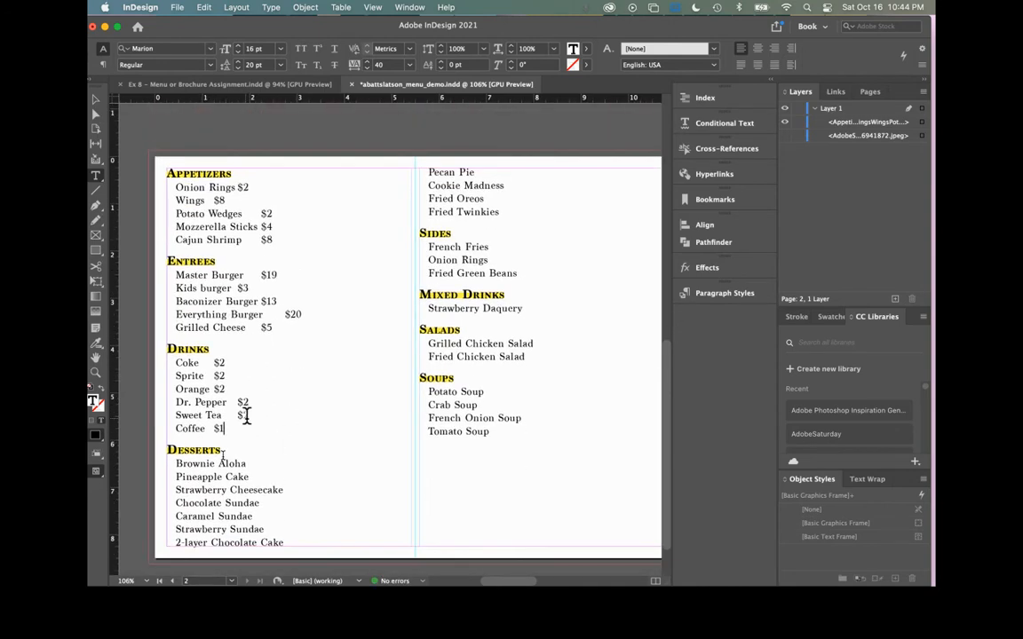
Add a tab-separated $8 price after Brownie Aloha and after Pineapple Cake in the Desserts list.
left_click(266, 463)
key("Tab")
type("$")
type("8")
left_click(302, 473)
type("$8")
Add a tab-separated $8 price after Strawberry Cheesecake in the Desserts list.
left_click_drag(262, 476, 273, 478)
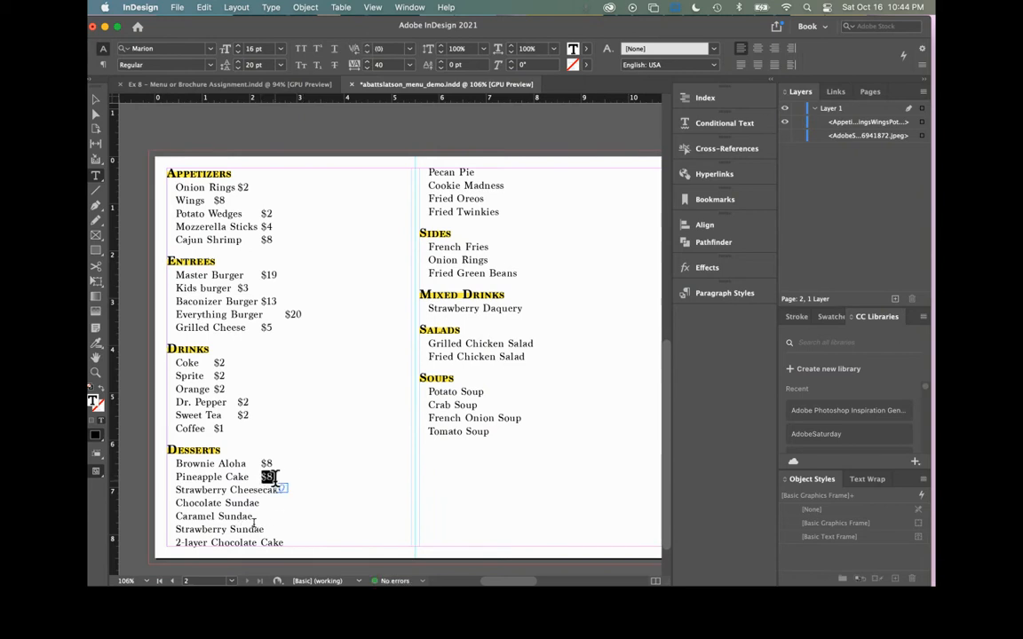
left_click(299, 485)
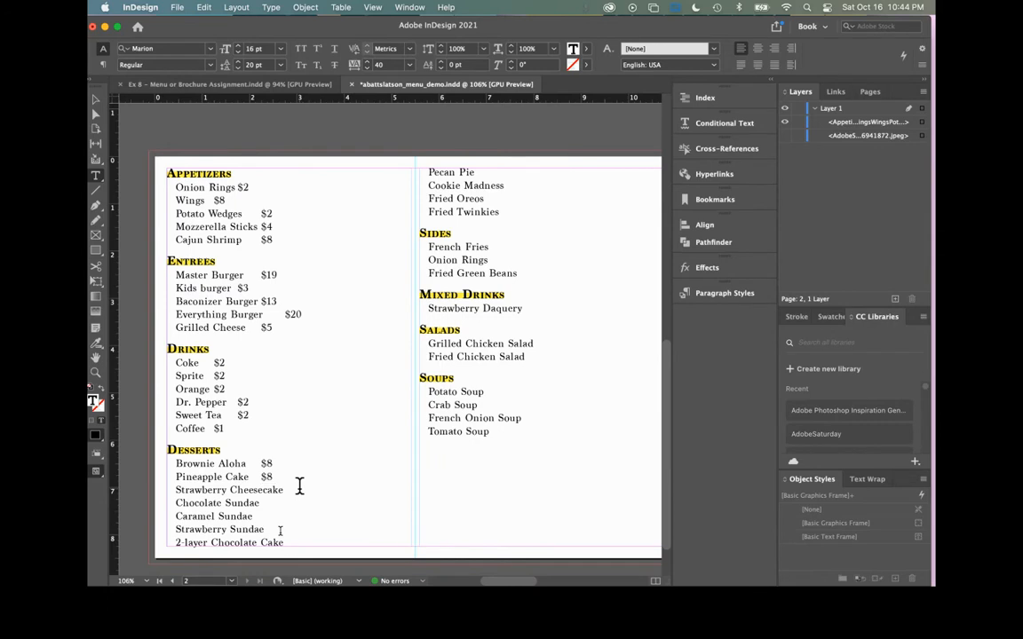
key("Tab")
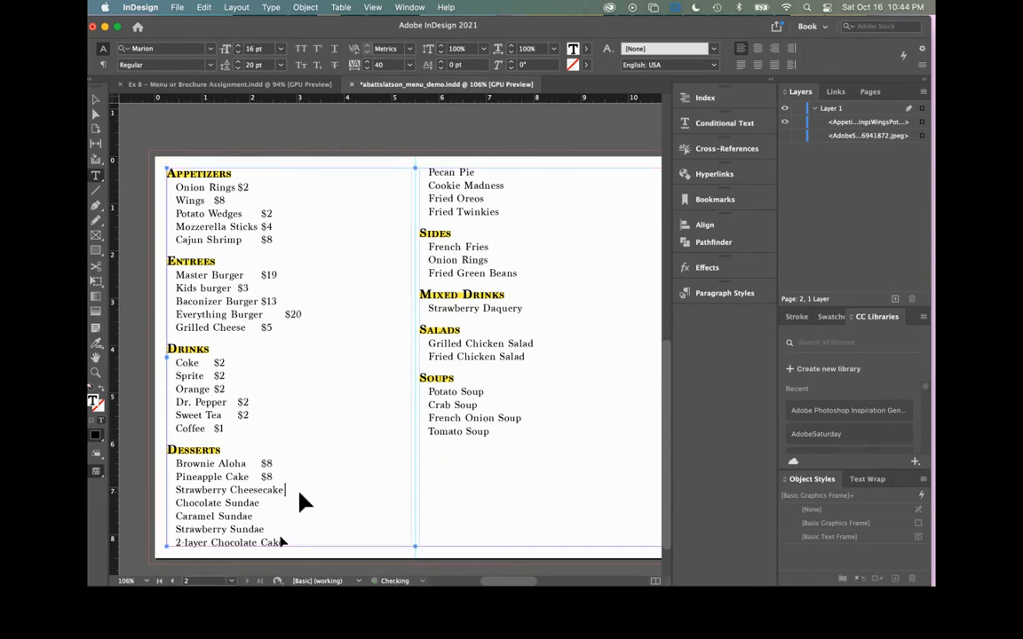
type("$8")
key("Return")
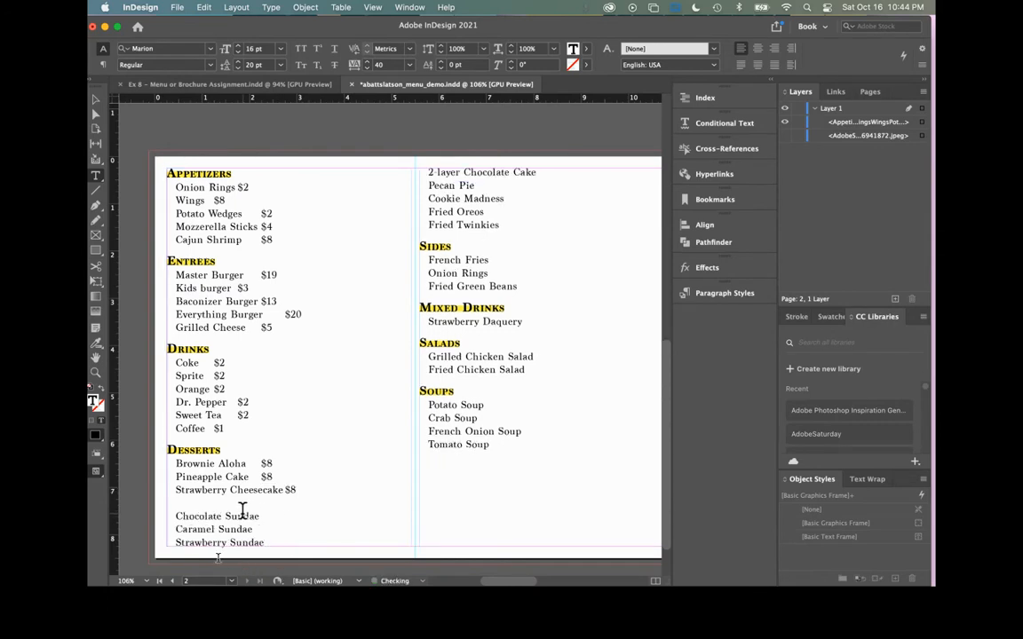
key("BackSpace")
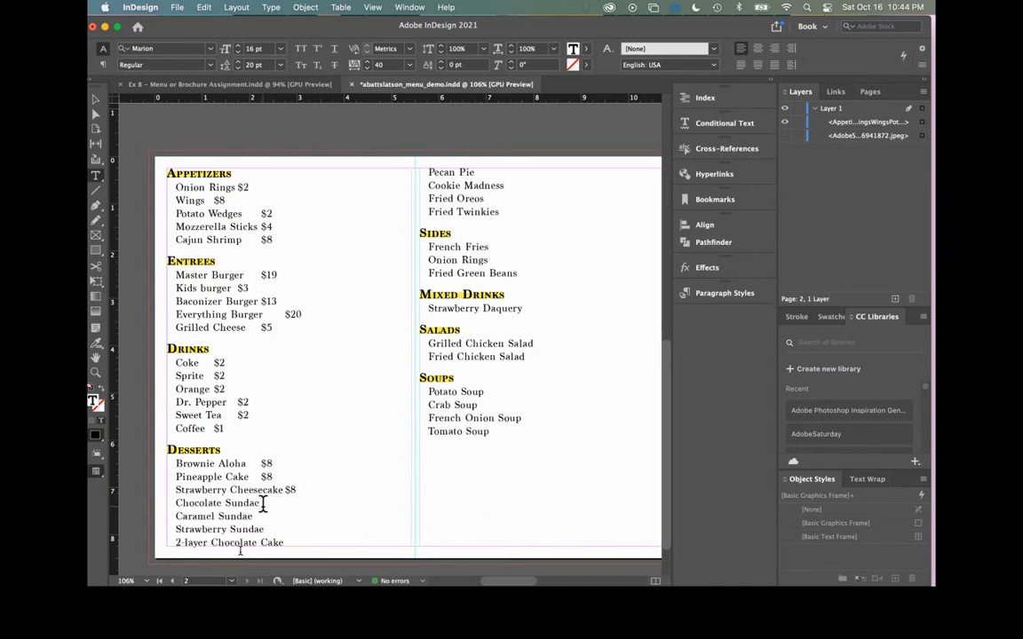
Add a tab-separated $8 price after Chocolate Sundae, without leaving an empty line below it.
left_click(263, 504)
type("$8")
key("Return")
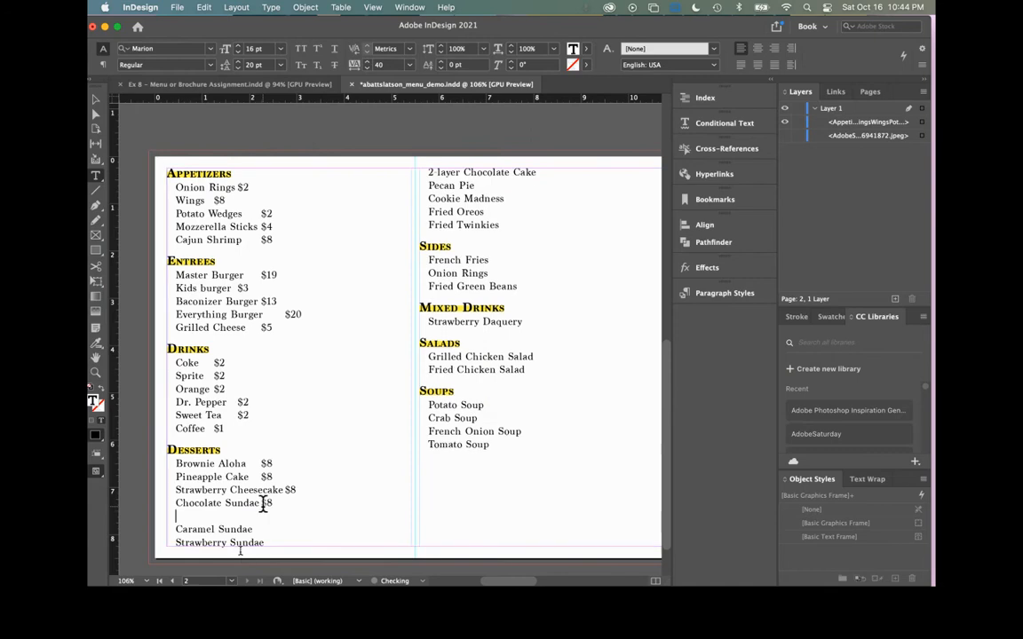
key("BackSpace")
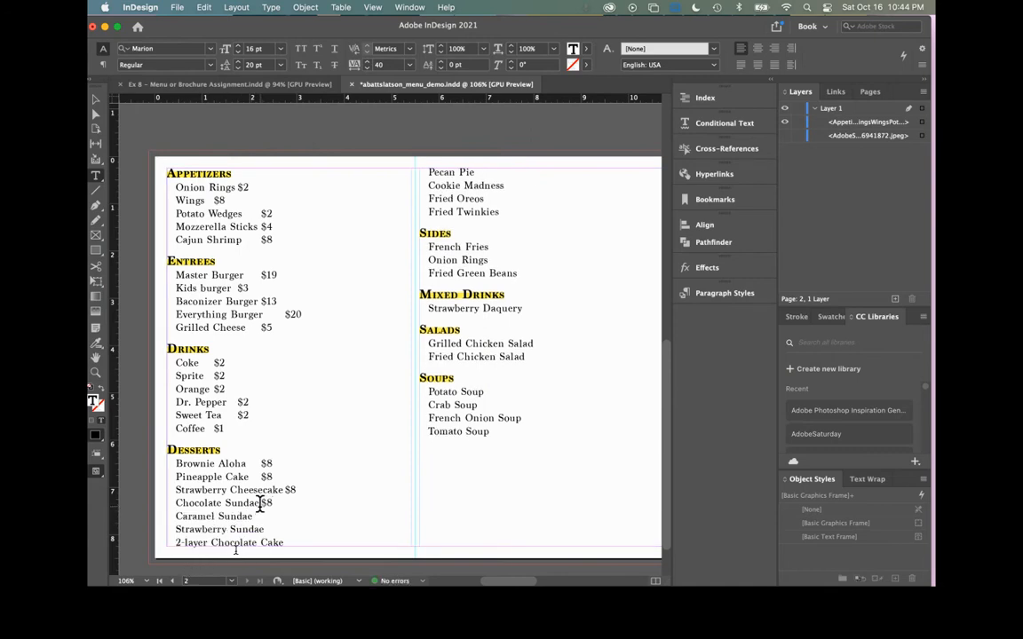
Copy the $8 price of Chocolate Sundae and paste it, tab-separated, after Caramel Sundae and Strawberry Sundae.
double_click(266, 504)
key("super+c")
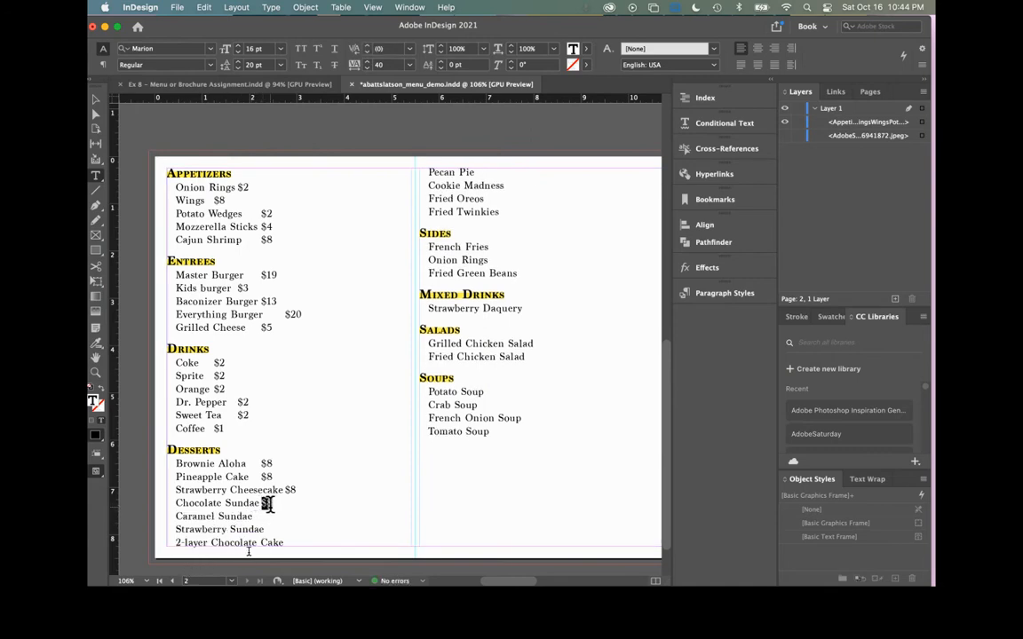
left_click(266, 503)
key("super+v")
left_click(277, 528)
key("super+v")
Add a tab-separated $8 price after the remaining desserts: 2-layer Chocolate Cake, Pecan Pie, Cookie Madness, Fried Oreos and Fried Twinkies.
scroll(302, 475, "down", 2)
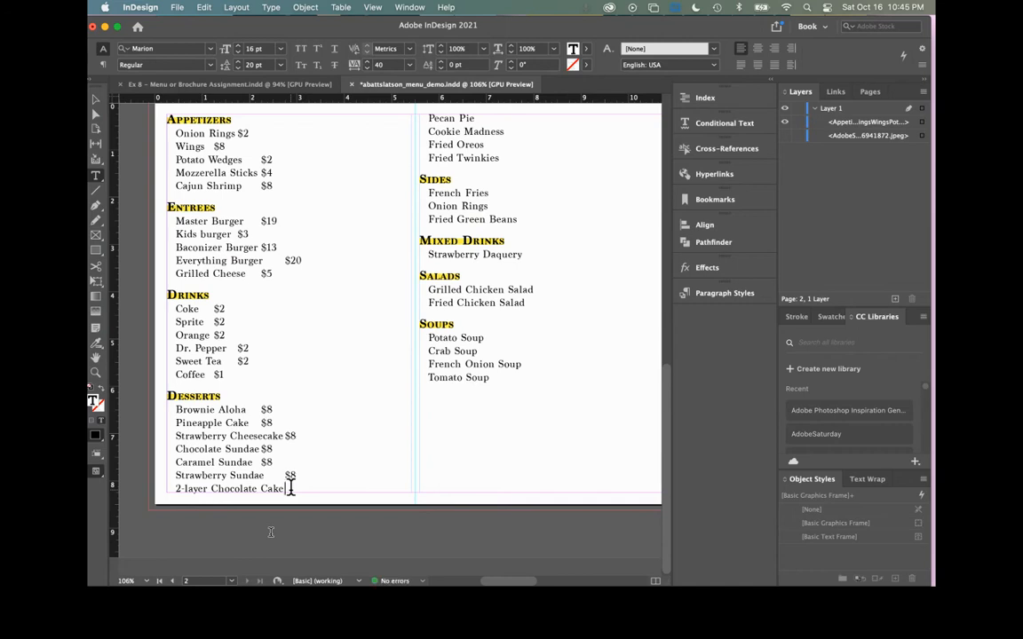
type("$8")
left_click(487, 118)
type("$8")
left_click(518, 131)
type("$8")
left_click(490, 145)
type("$8")
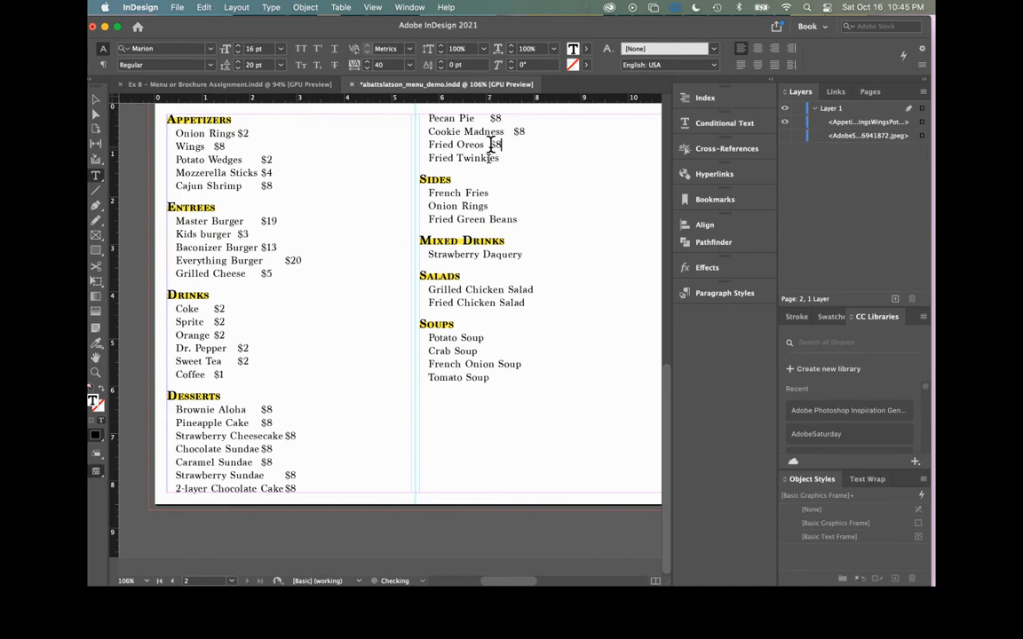
scroll(498, 151, "up", 1)
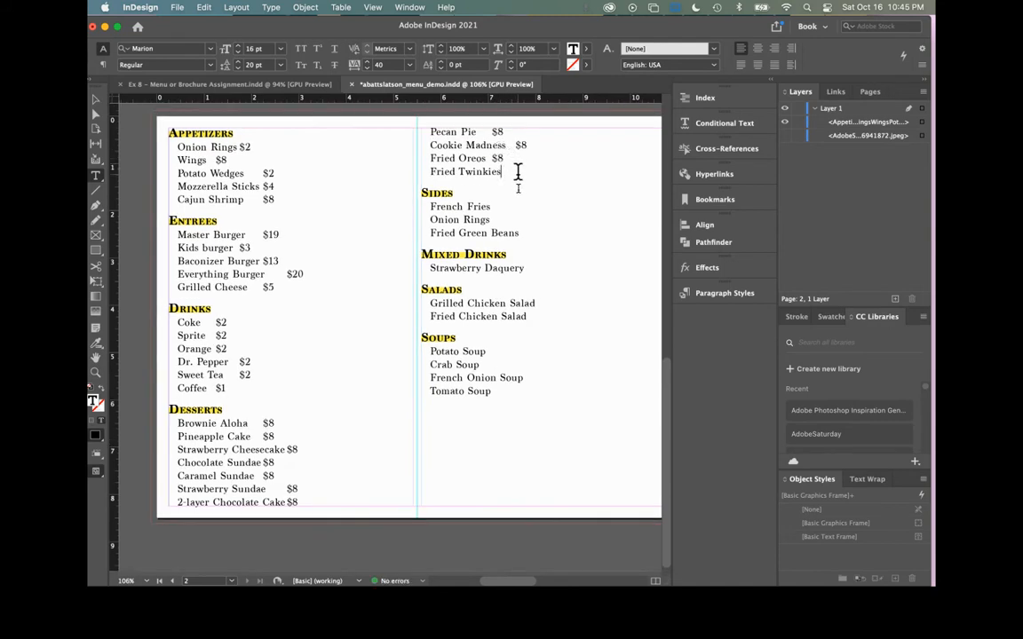
type("$8")
Add a tab-separated $5 price after French Fries in the Sides list.
left_click(494, 205)
key("super")
type("$")
left_click(499, 204)
double_click(500, 205)
type("5")
Add tab-separated prices to the remaining sides: $6 after Onion Rings and $7 after Fried Green Beans.
key("Down")
type("$5")
scroll(534, 230, "up", 2)
key("BackSpace")
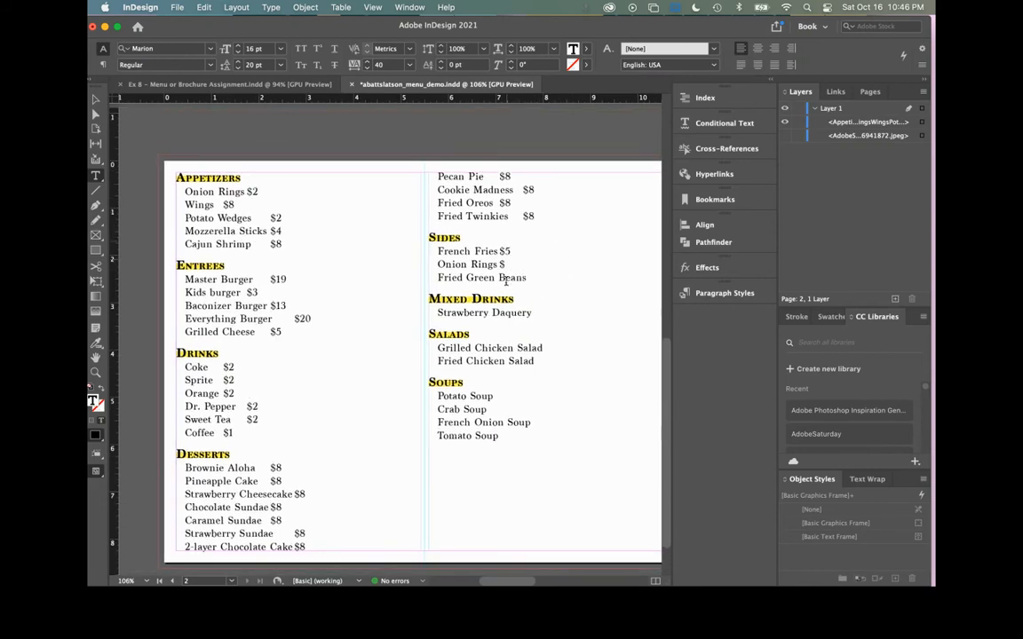
type("6")
left_click(551, 276)
type("$7")
Add a tab-separated $10 price after Strawberry Daquery under Mixed Drinks.
left_click(531, 311)
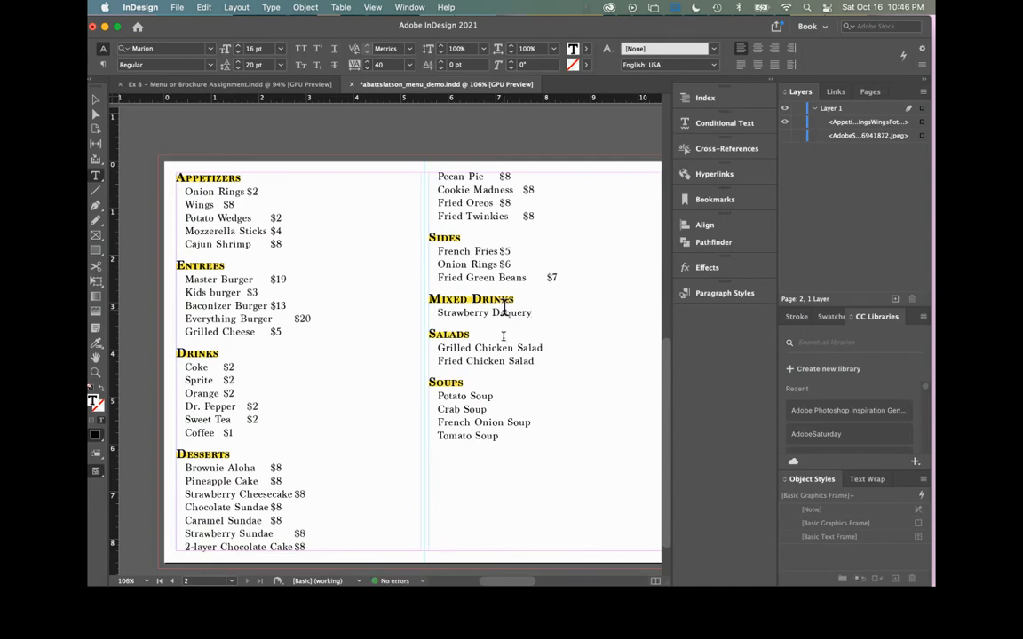
key("Tab")
type("#")
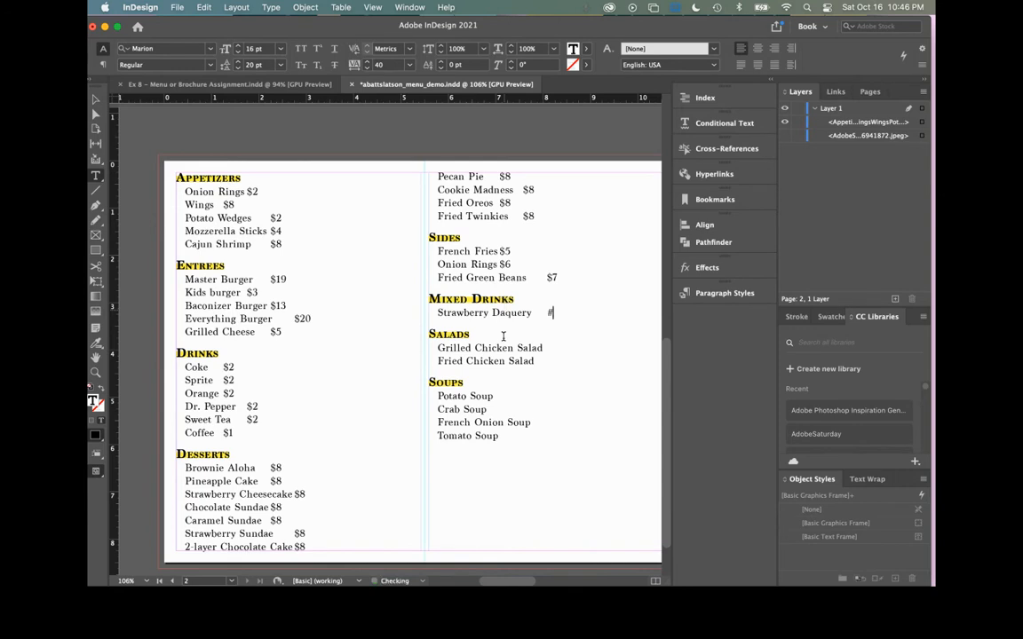
type("$1")
key("BackSpace")
type("0")
Add tab-separated prices to the salads: $10 after Grilled Chicken Salad and $11 after Fried Chicken Salad.
left_click(559, 345)
type("410")
key("BackSpace")
key("BackSpace")
key("BackSpace")
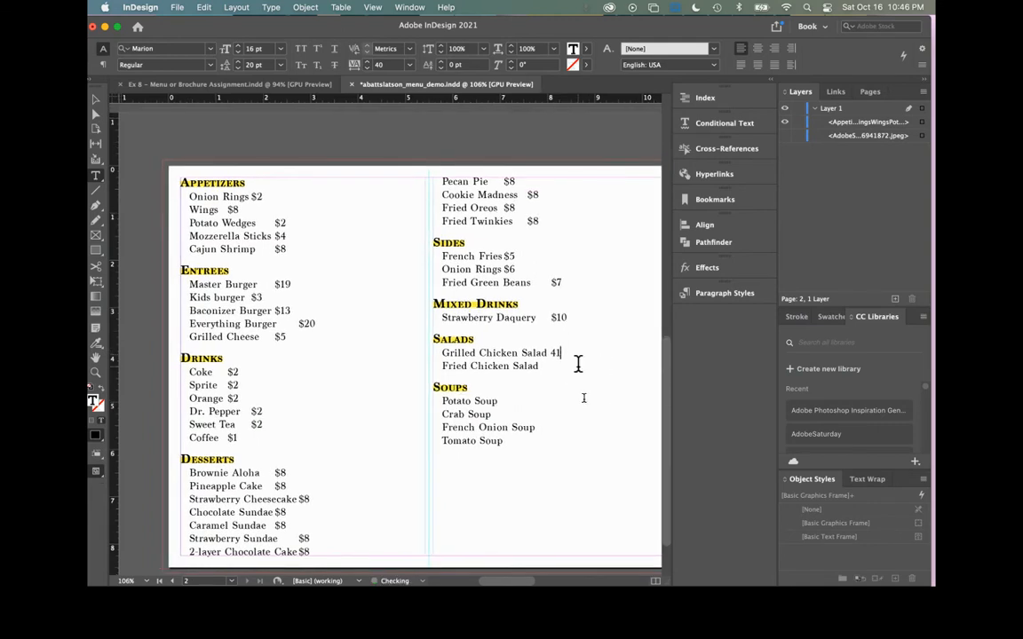
type("$")
type("10")
type("   $")
Add tab-separated prices to the first two soups: $6 after Potato Soup and $7 after Crab Soup.
type("$")
key("Down")
type("$7")
scroll(477, 458, "up", 1)
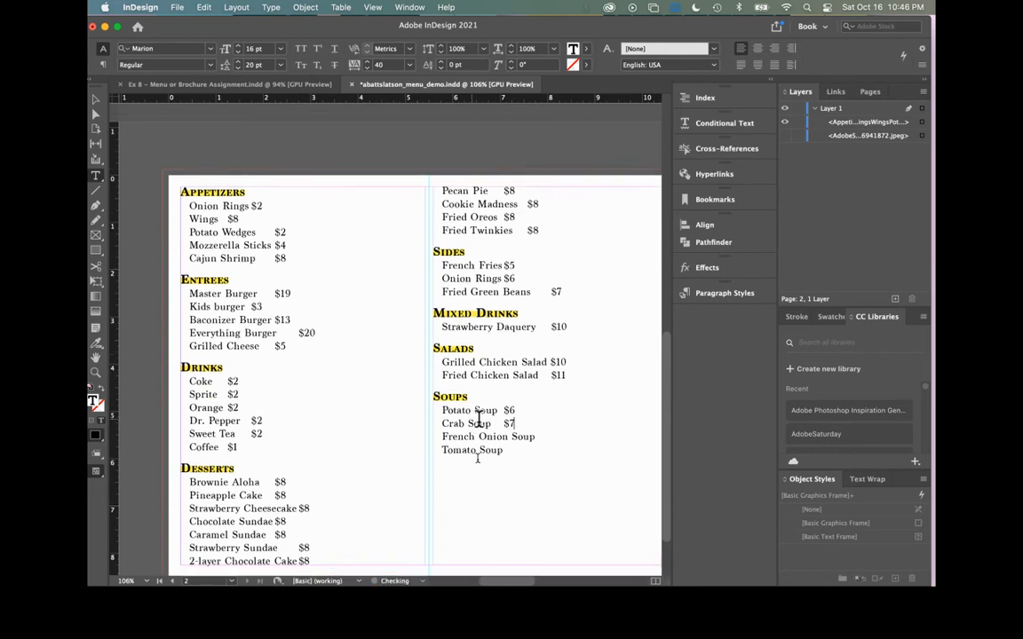
Add tab-separated prices to the last two soups: $6 after French Onion Soup and $5 after Tomato Soup.
scroll(479, 419, "up", 1)
key("Tab")
type("$")
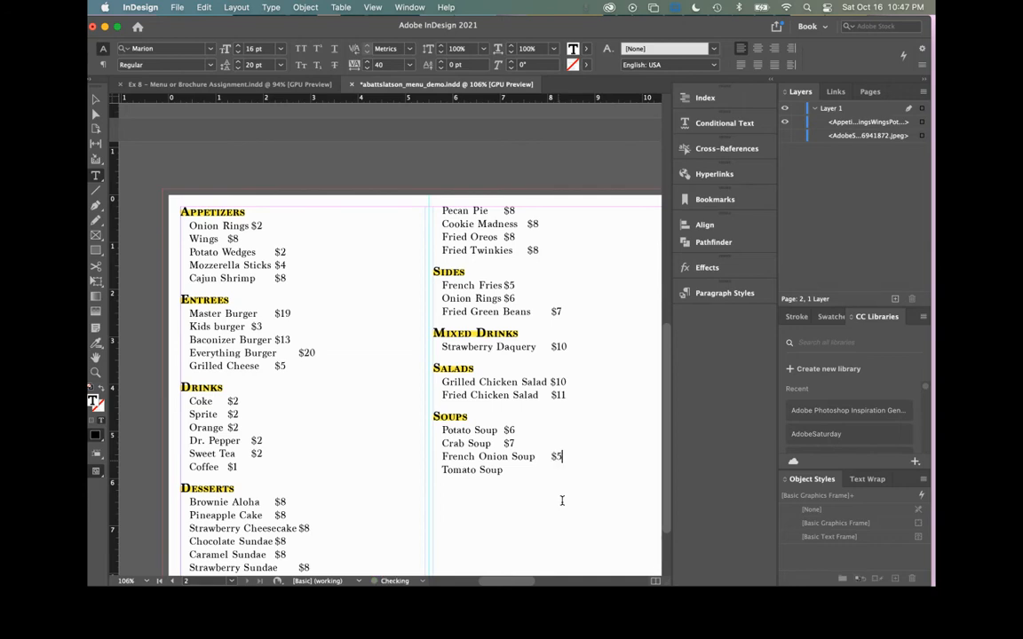
key("BackSpace")
key("Tab")
type("$")
Edit the Menu Items paragraph style and add a left-aligned tab stop at about 2.4 in.
scroll(404, 410, "down", 5)
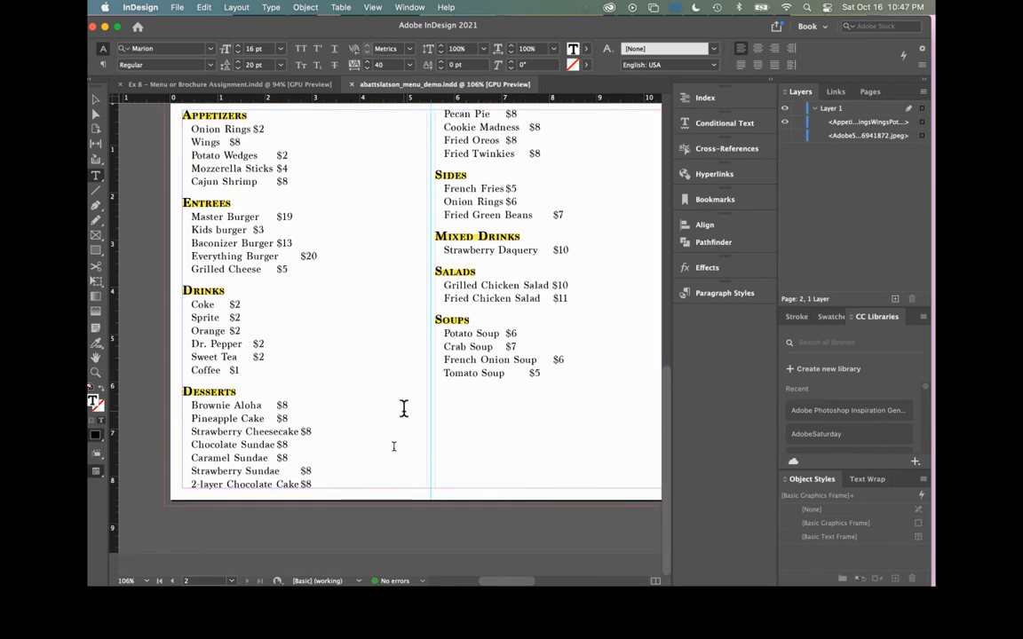
scroll(404, 408, "up", 2)
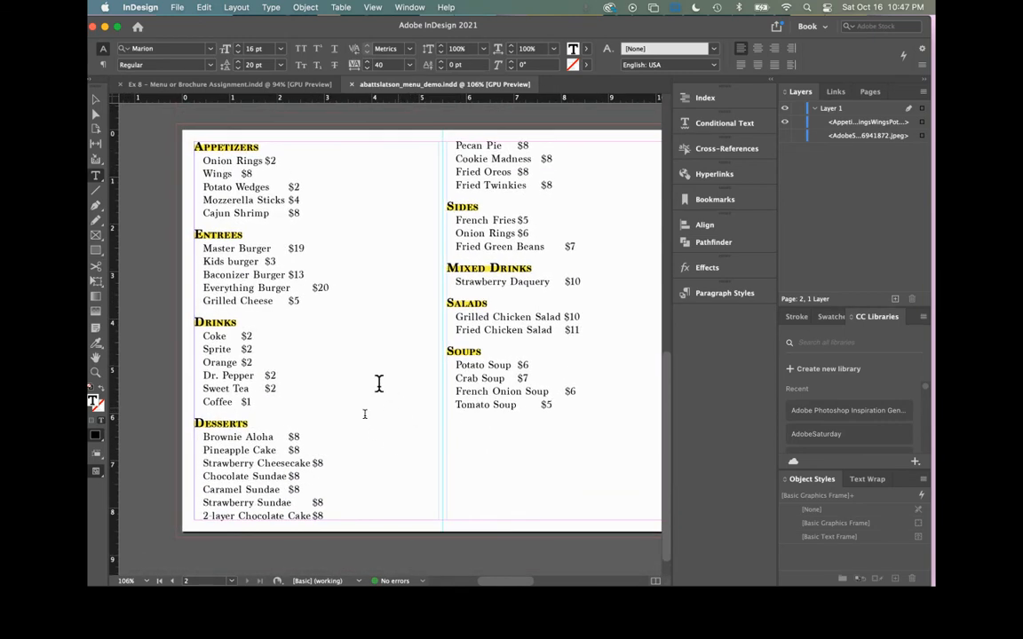
scroll(437, 191, "up", 1)
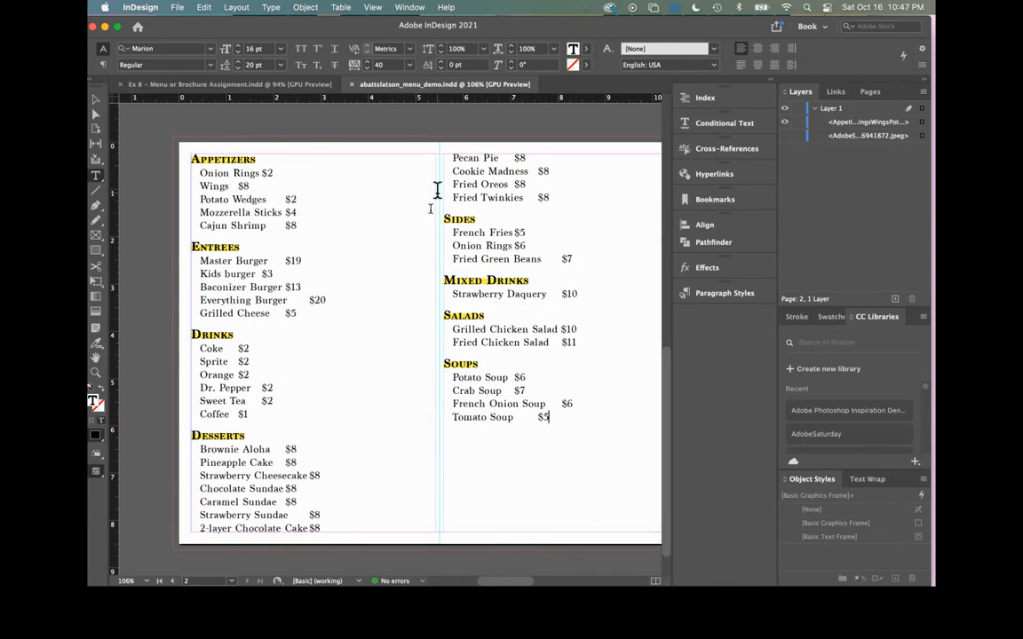
left_click(276, 187)
left_click(715, 293)
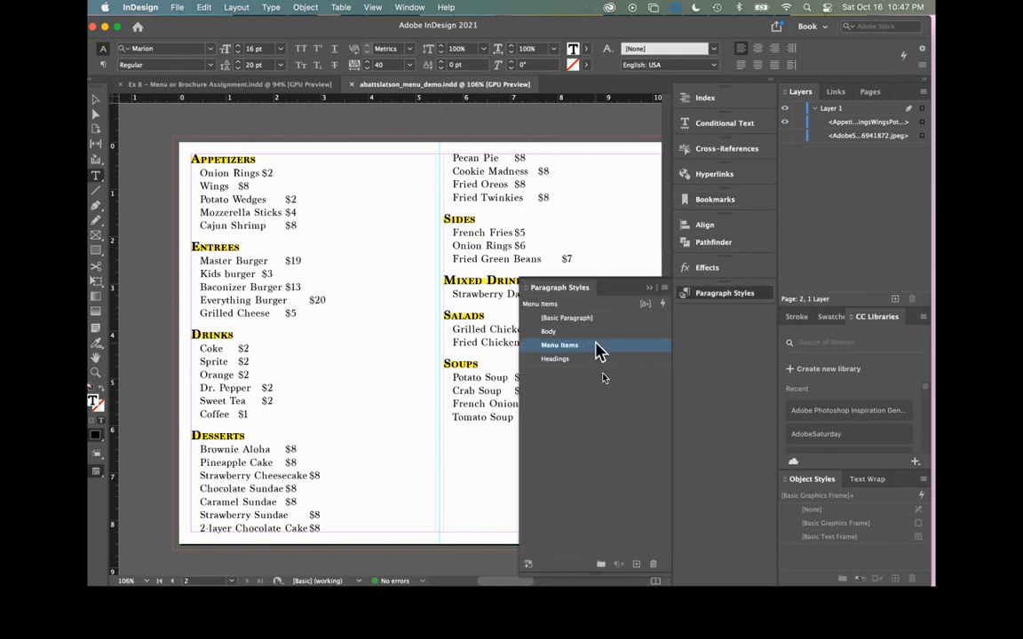
double_click(599, 346)
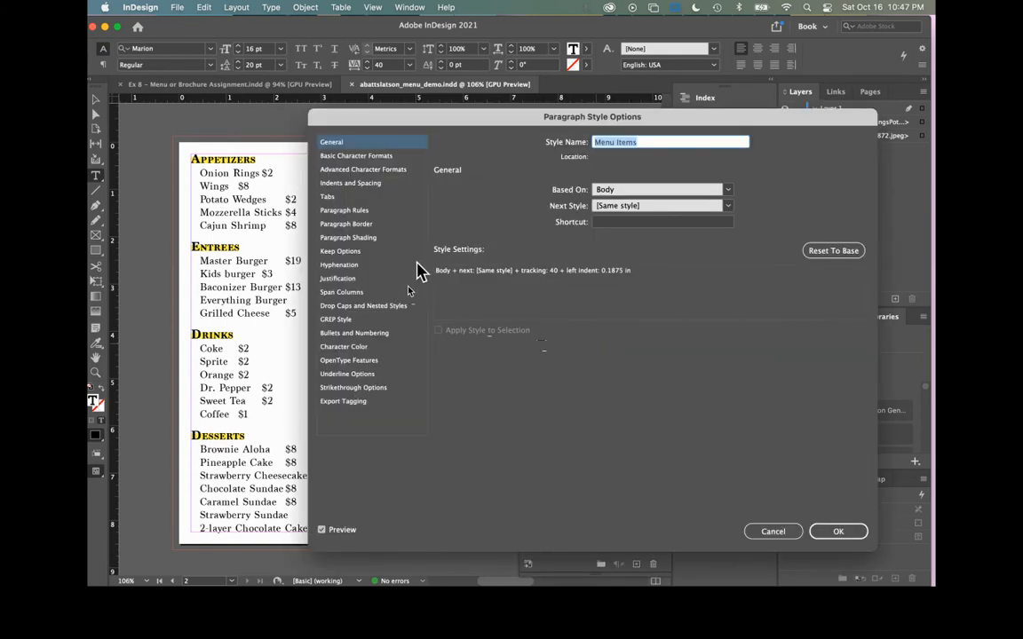
left_click(329, 197)
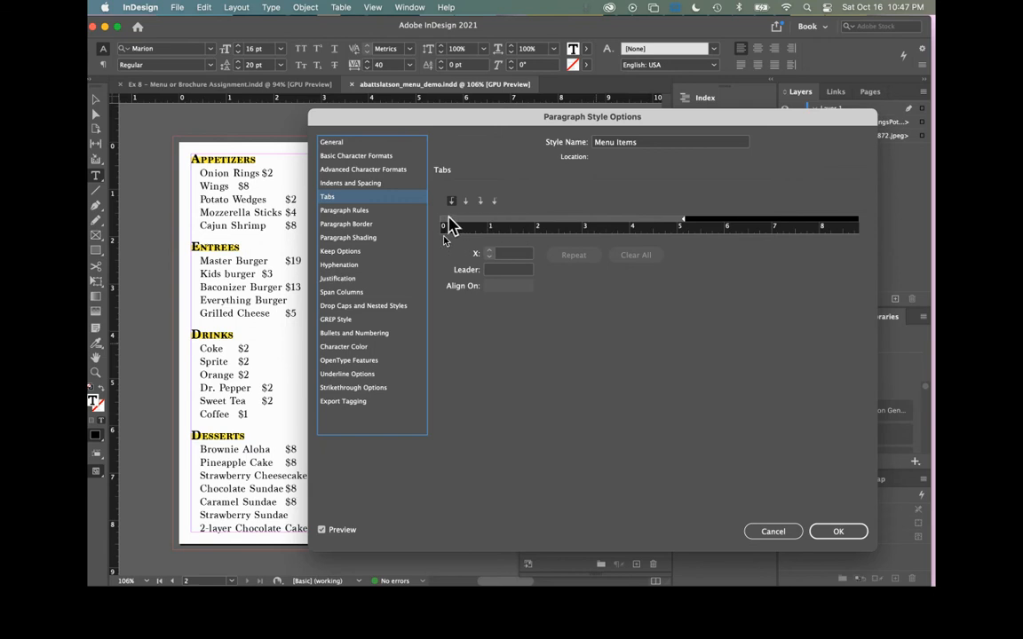
left_click(555, 219)
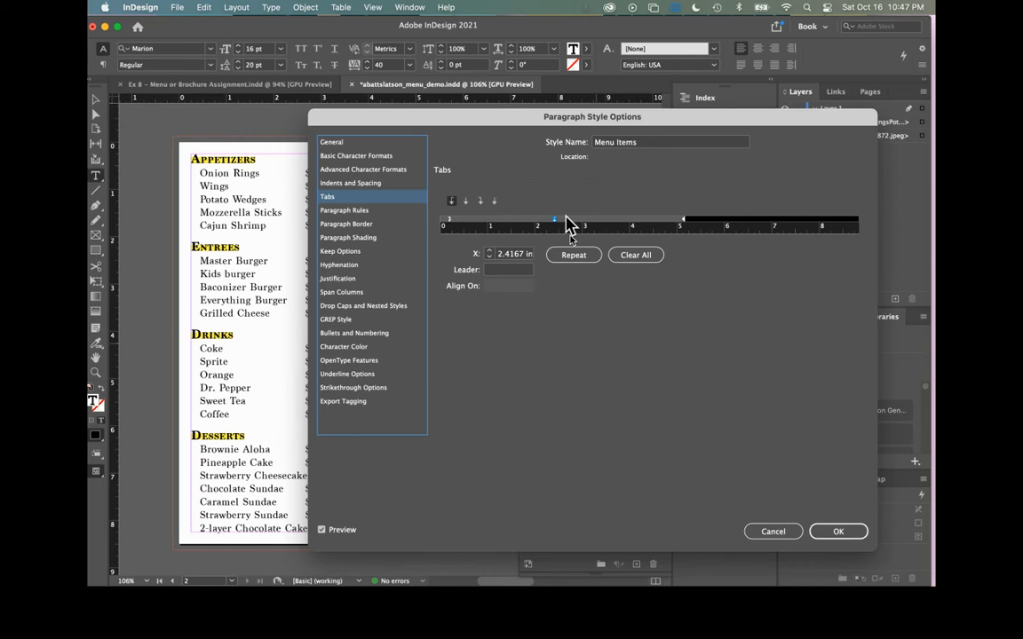
Move the tab stop in the Menu Items paragraph style to 4 in.
left_click_drag(462, 116, 527, 122)
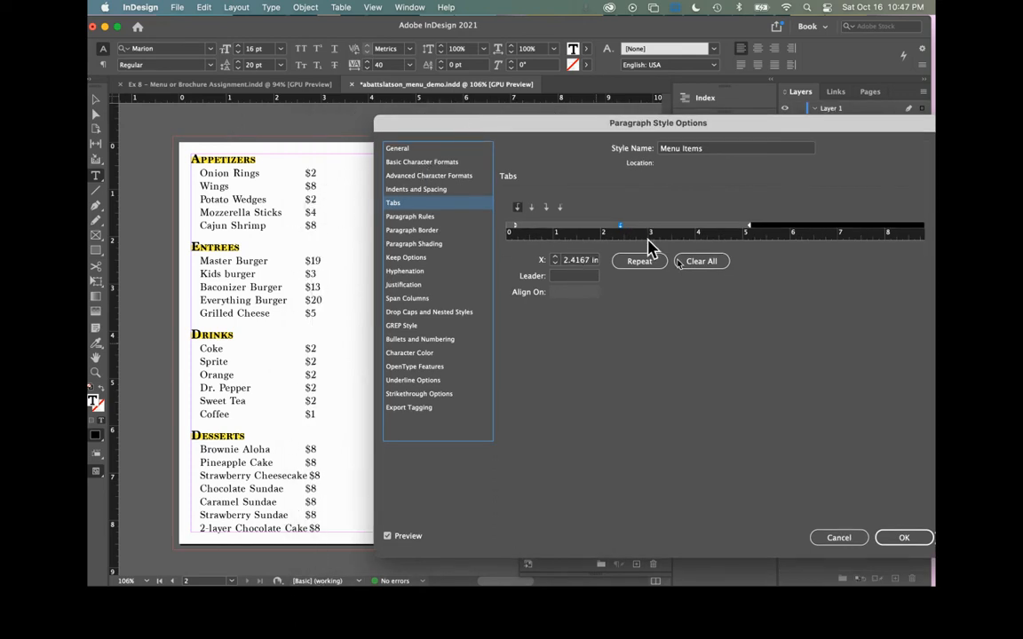
left_click(556, 259)
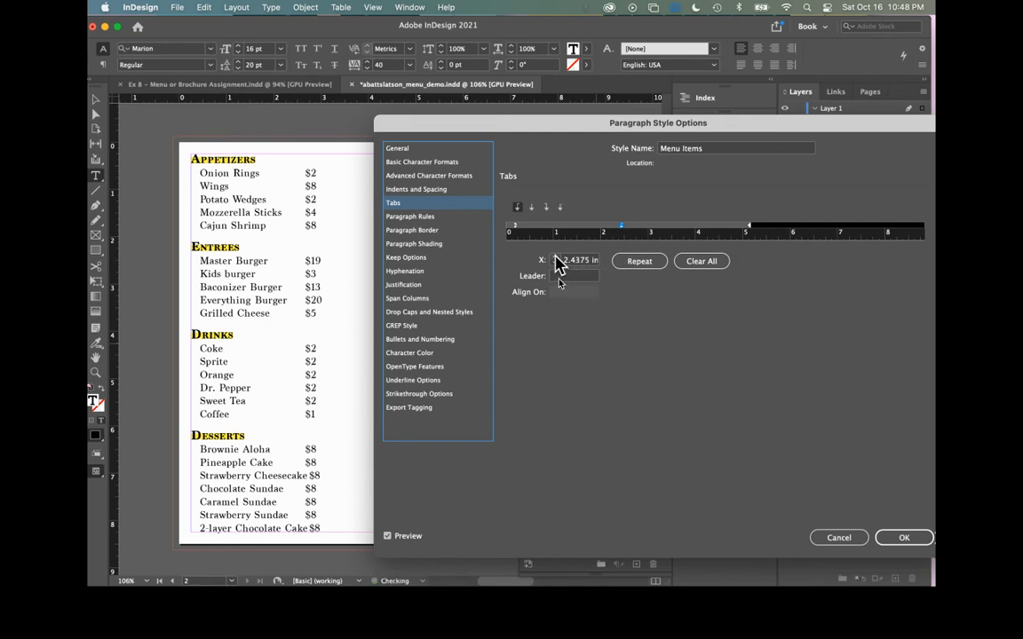
left_click(557, 259)
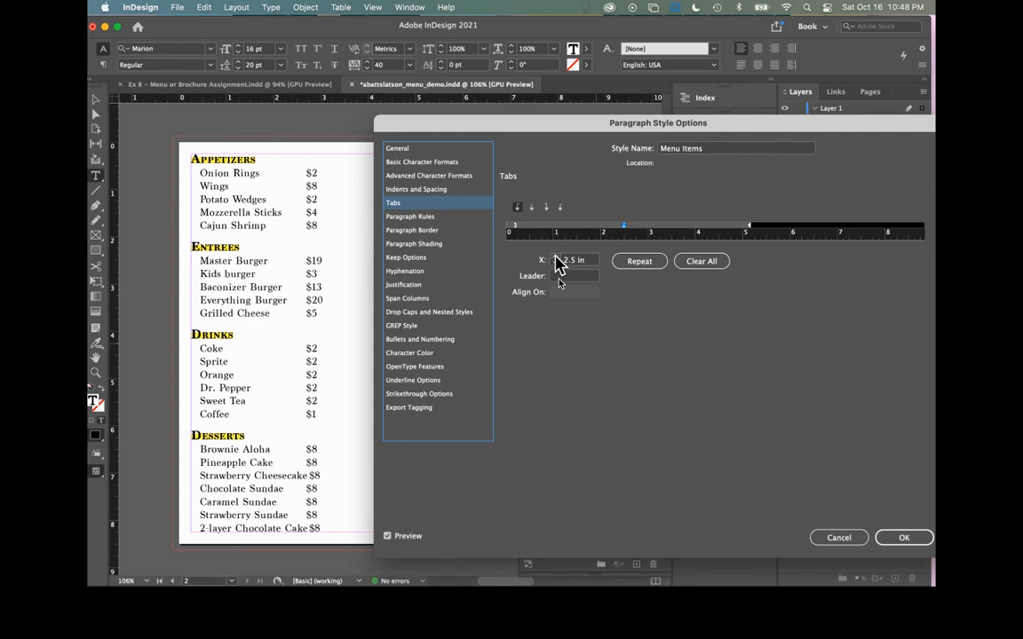
left_click(556, 259)
left_click(556, 259)
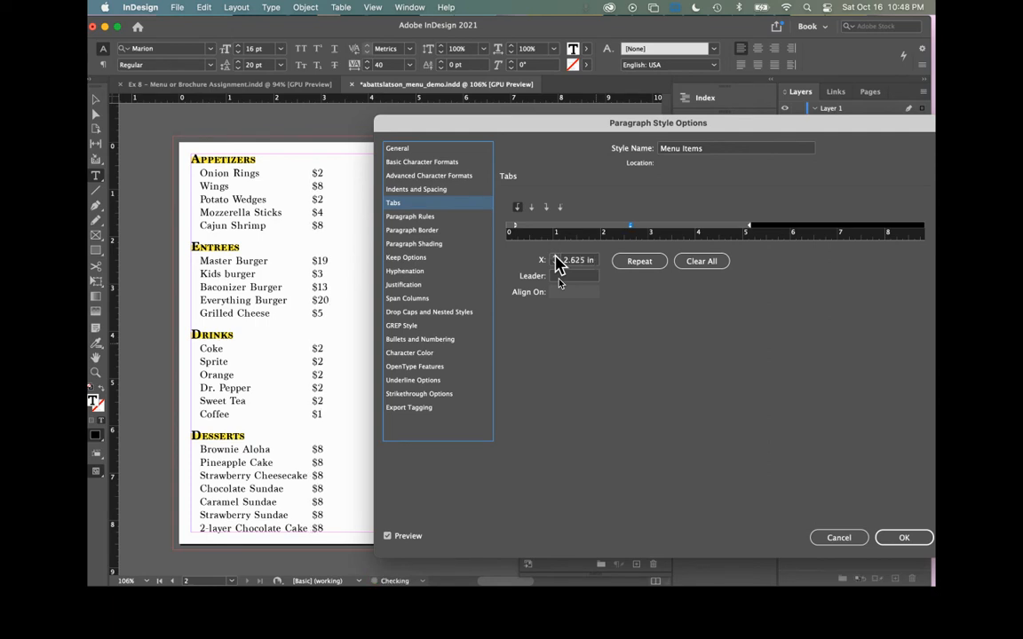
left_click(557, 259)
left_click(555, 256)
left_click(556, 256)
left_click(556, 257)
left_click(556, 257)
left_click(556, 257)
left_click_drag(560, 123, 598, 132)
left_click(594, 251)
left_click(593, 251)
left_click(594, 252)
left_click(594, 251)
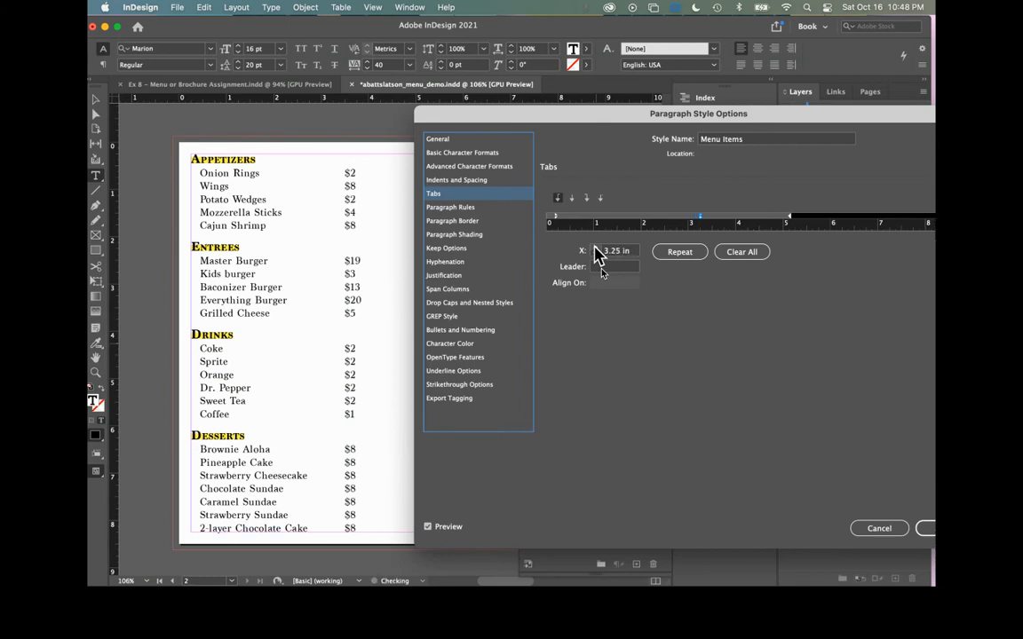
left_click(594, 252)
left_click(594, 252)
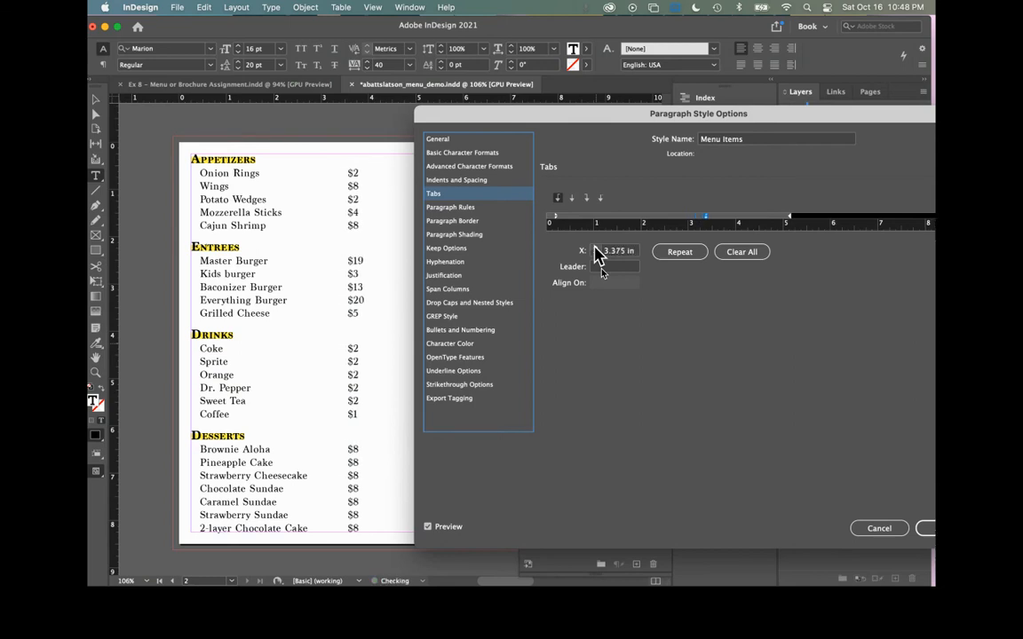
left_click(594, 251)
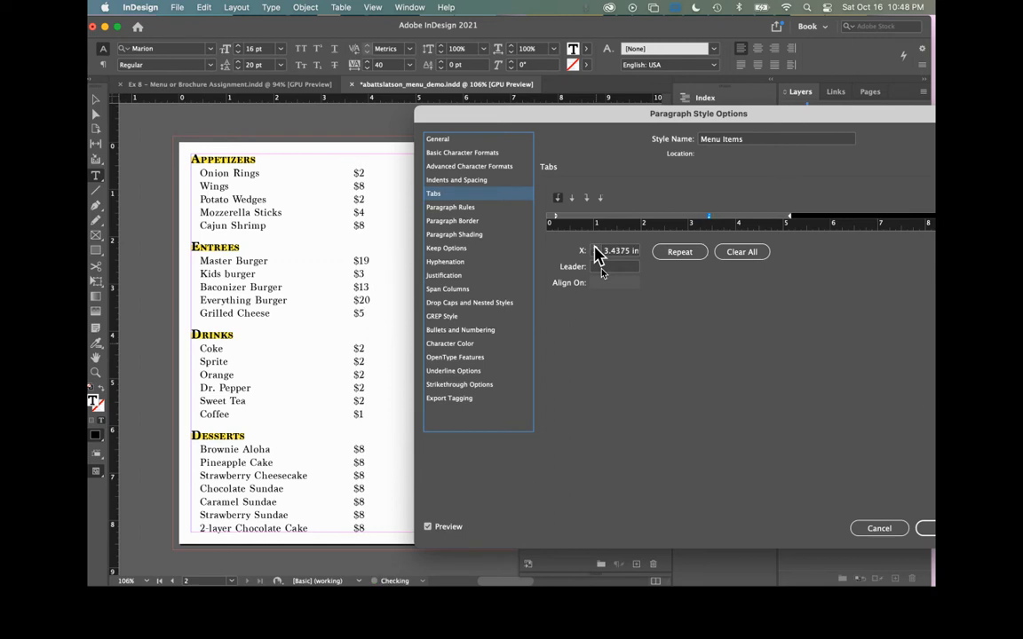
left_click(594, 252)
left_click_drag(628, 119, 607, 121)
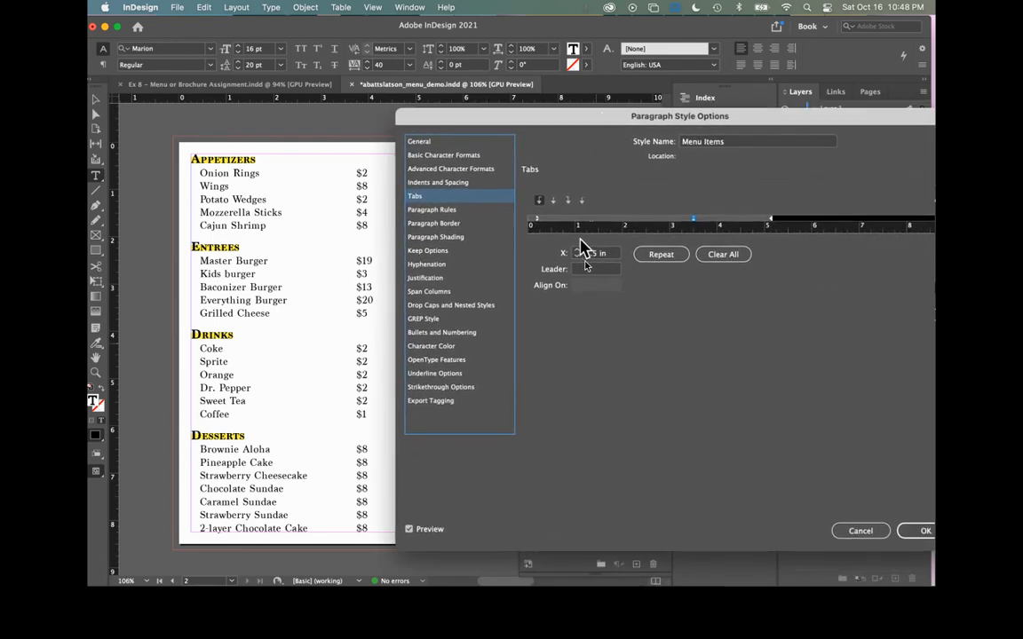
key("Up")
key("Up")
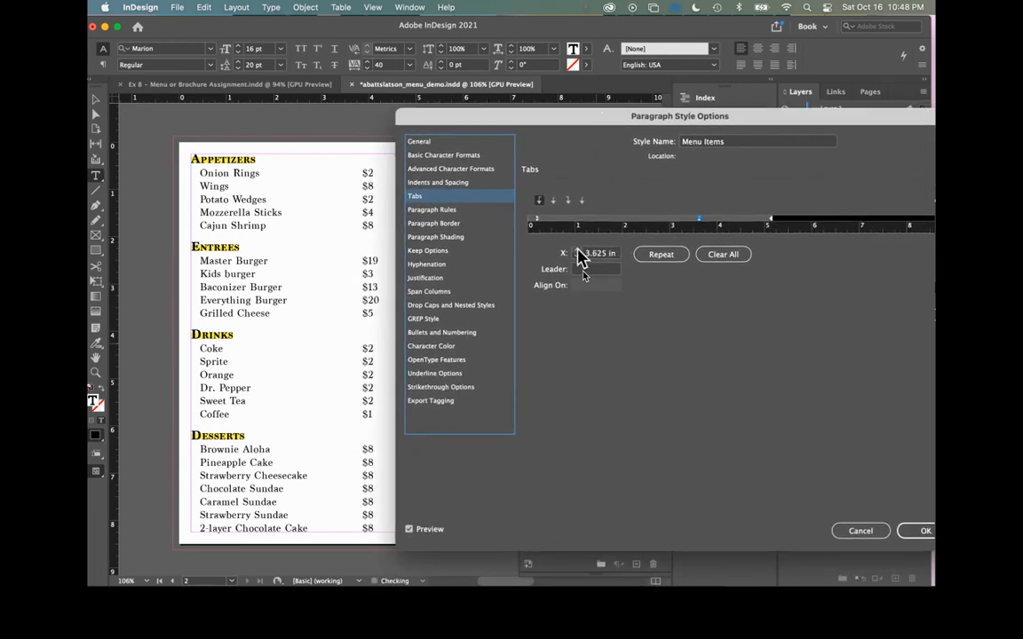
key("Up")
key("Up")
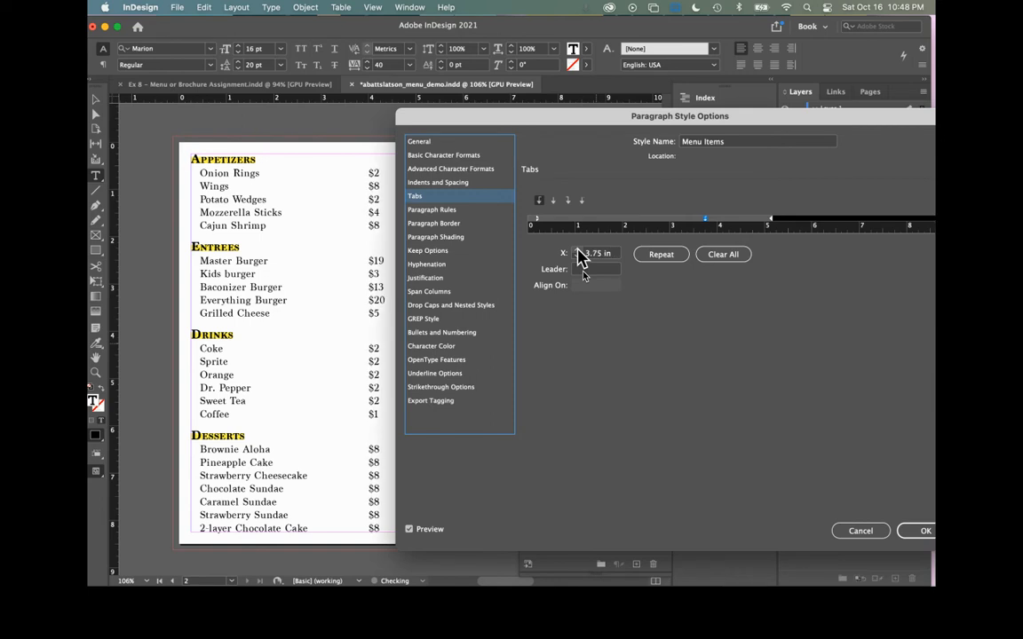
key("Up")
key("Up")
key("Up")
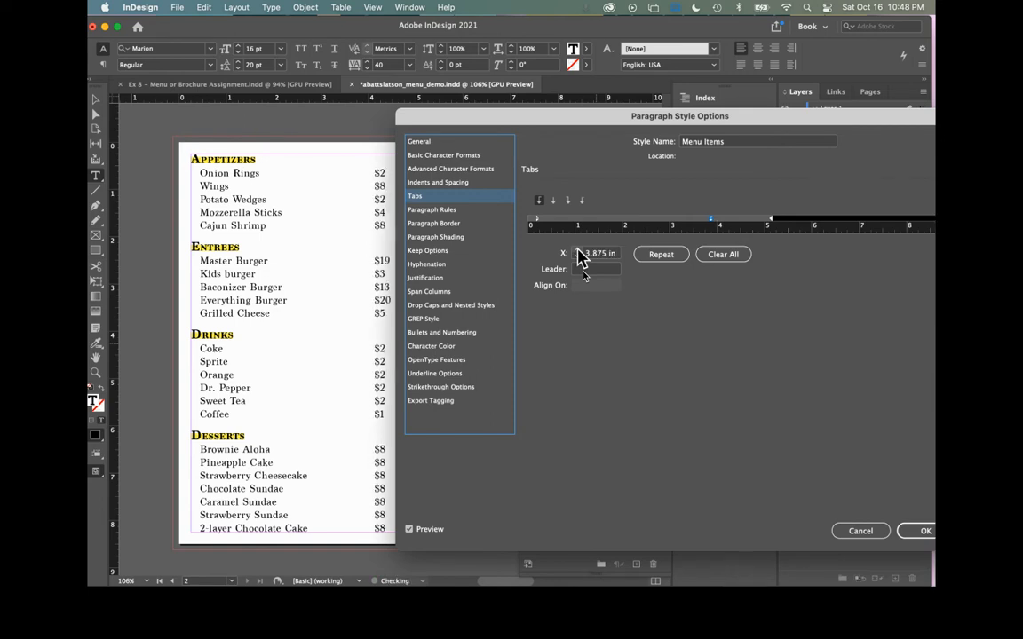
key("Up")
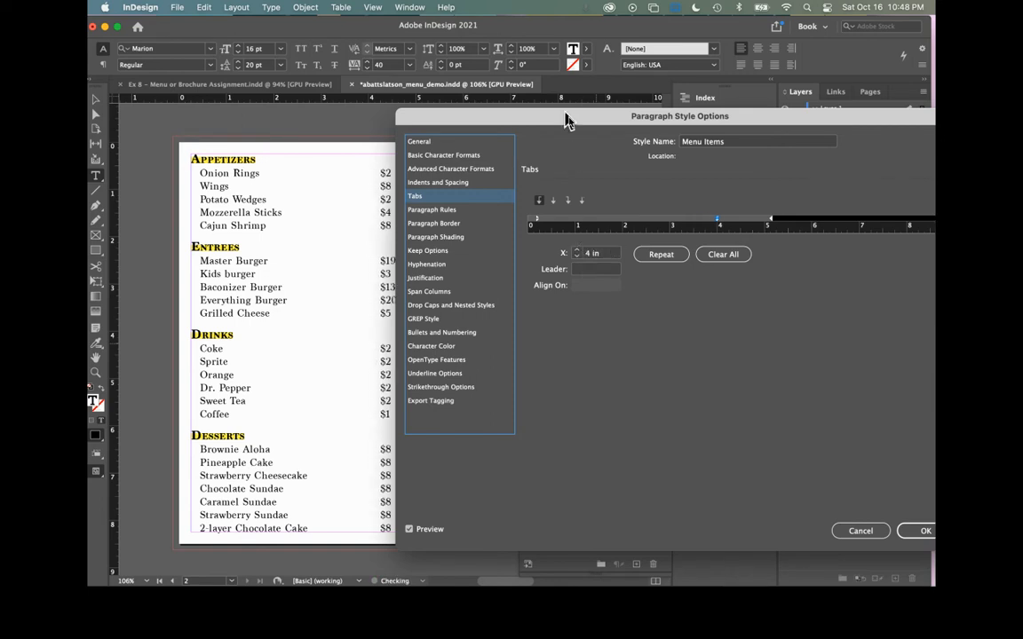
left_click_drag(562, 123, 618, 132)
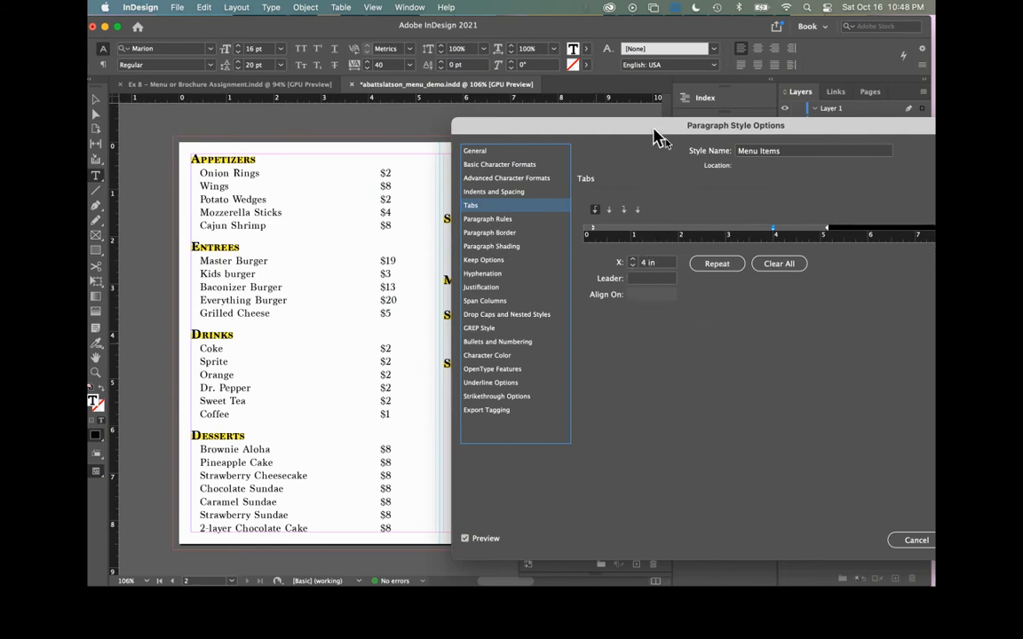
Set a period as the tab leader in the Menu Items style, apply the style changes and collapse the Paragraph Styles panel.
left_click_drag(599, 126, 536, 143)
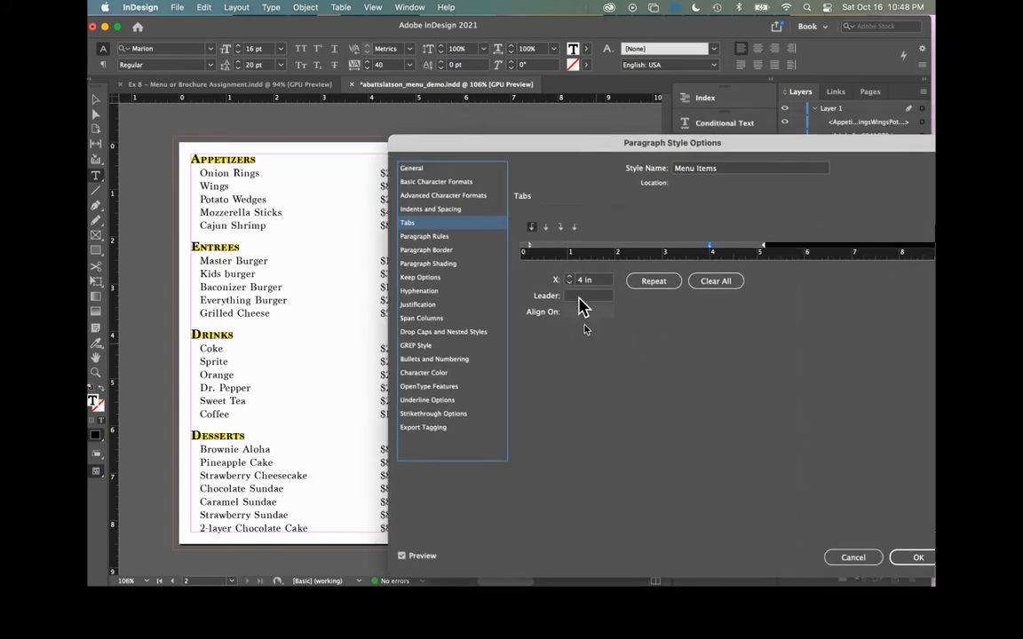
left_click(578, 296)
type(".")
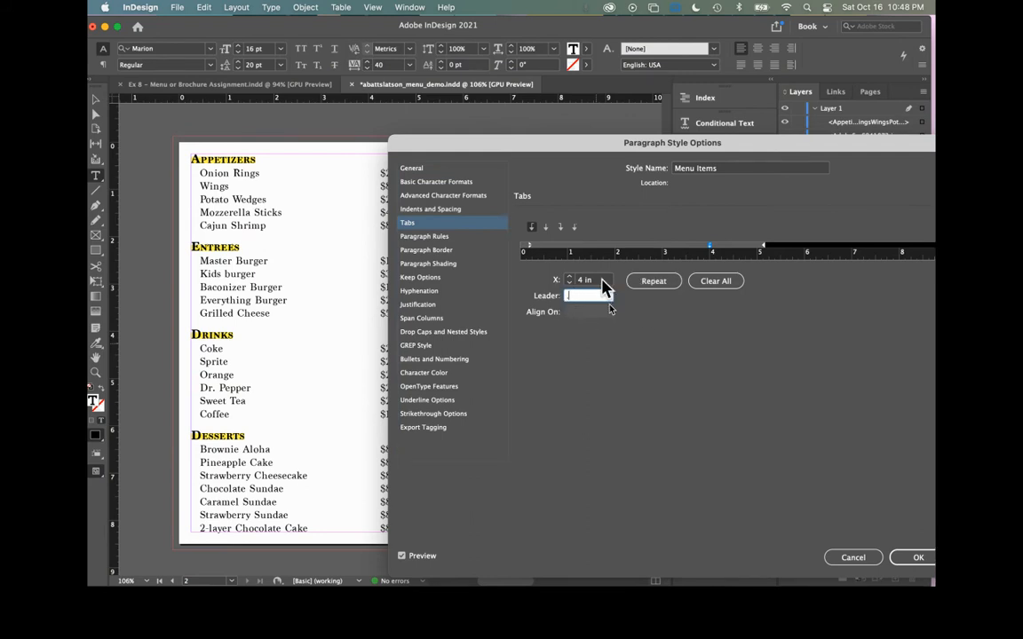
left_click_drag(587, 149, 417, 87)
left_click(749, 489)
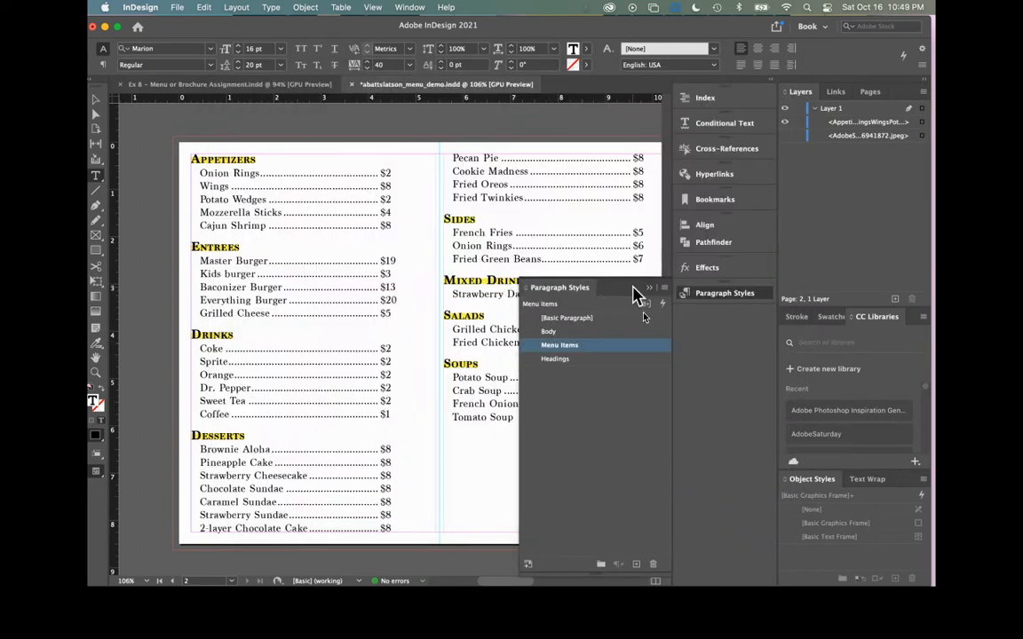
left_click(649, 288)
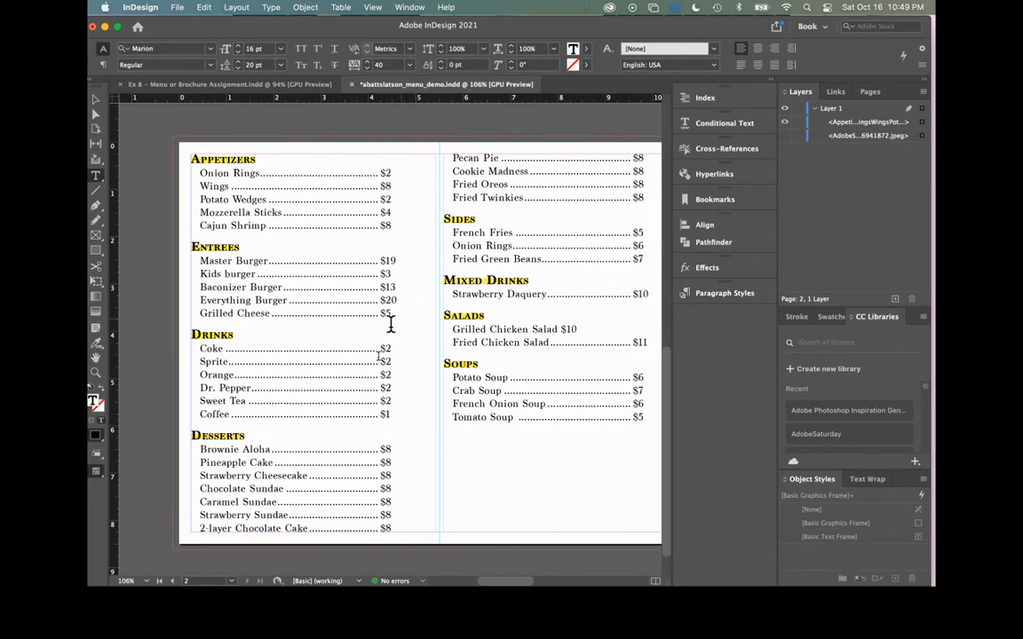
Switch to the Selection tool, deselect the menu text frame and show the hidden background image on the menu page.
scroll(425, 396, "right", 3)
scroll(425, 396, "down", 1)
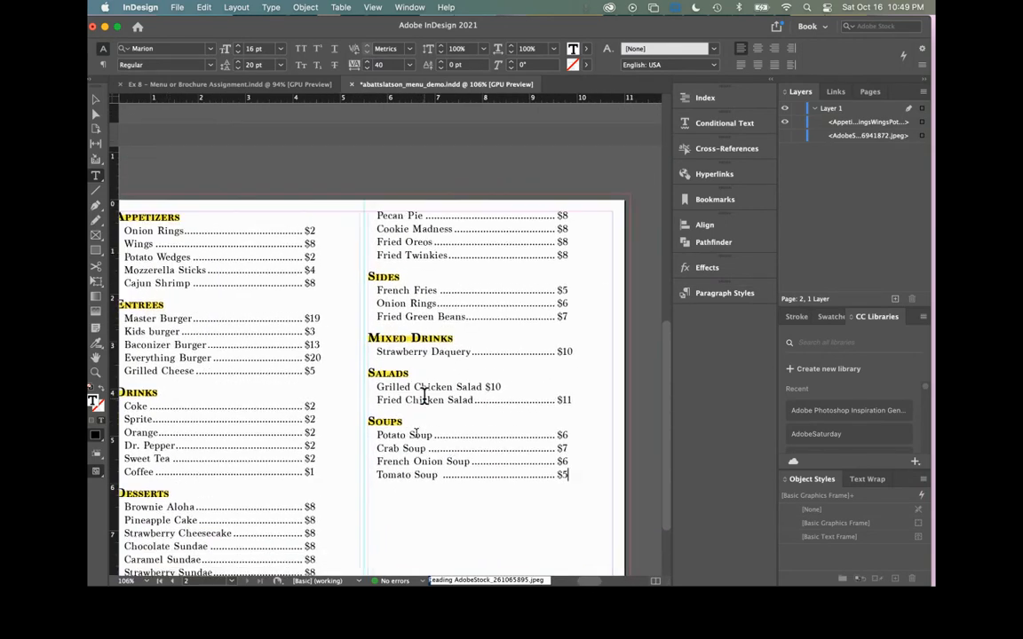
scroll(425, 396, "down", 1)
scroll(424, 395, "up", 1)
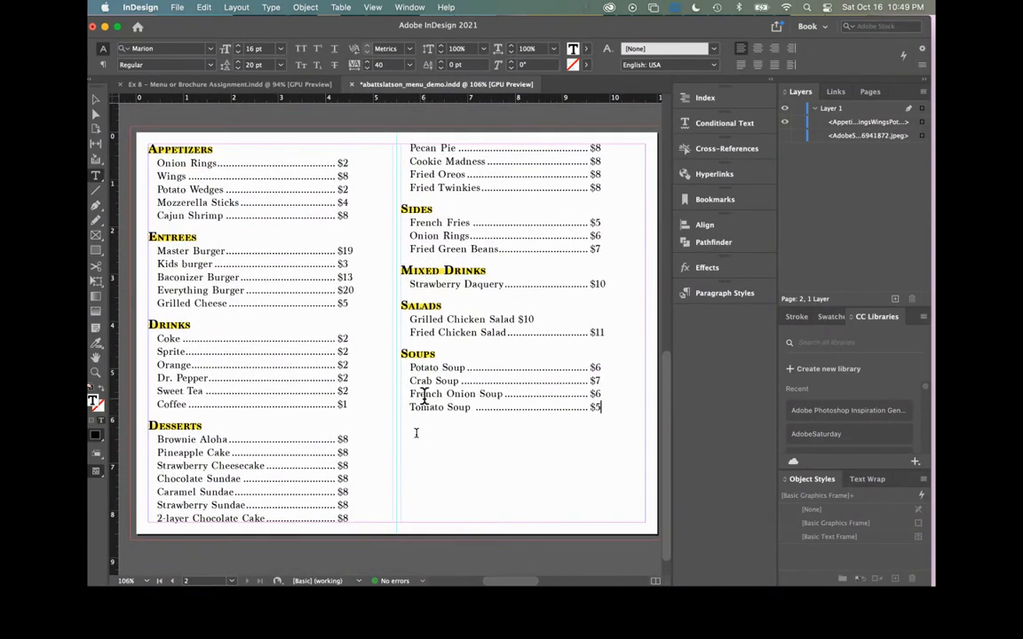
left_click(96, 100)
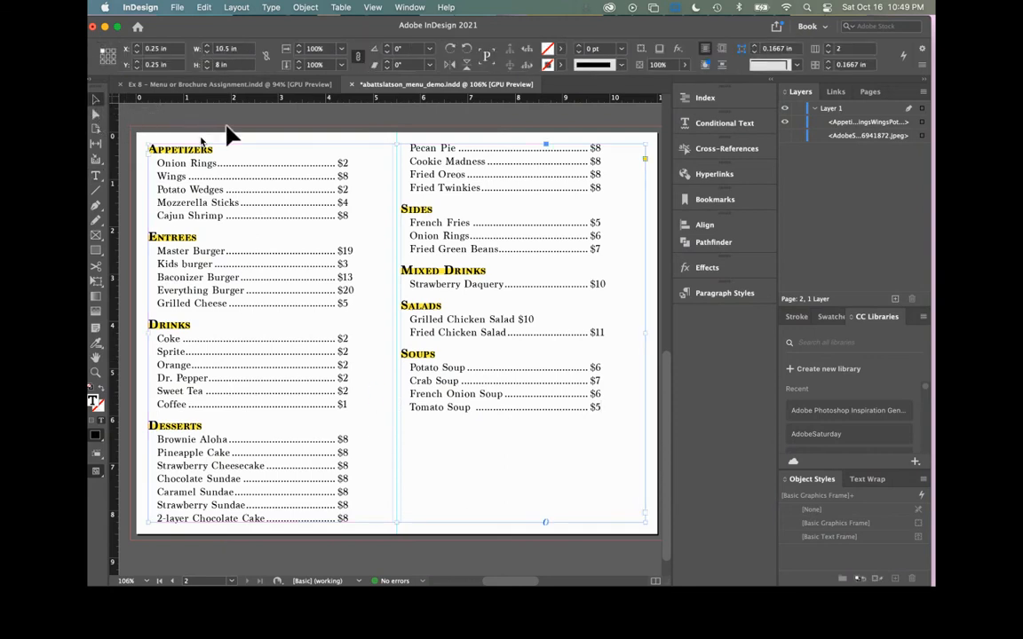
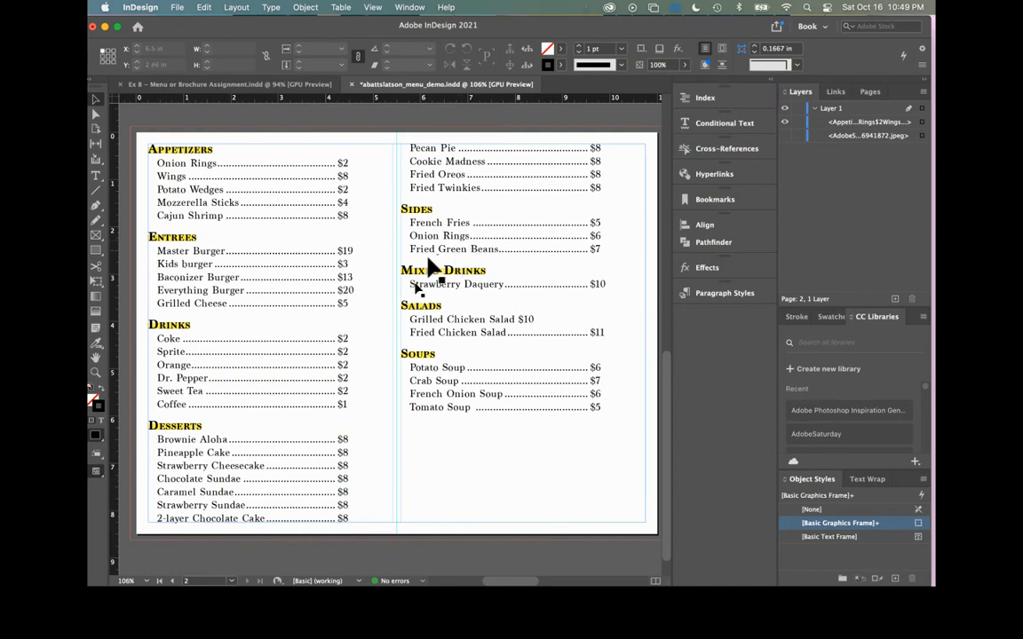
left_click(459, 462)
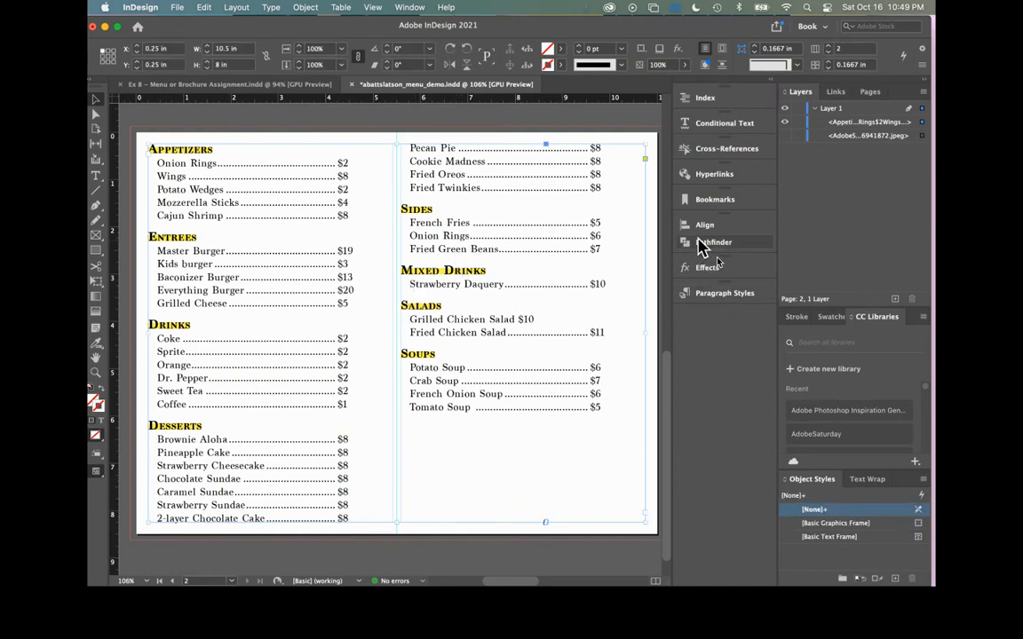
left_click(597, 131)
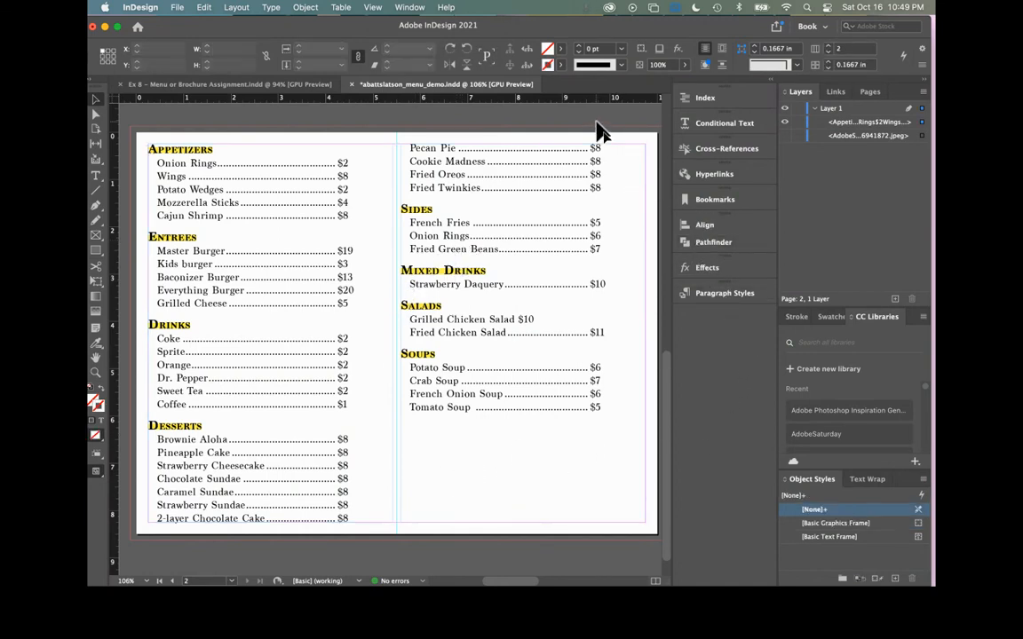
left_click(784, 136)
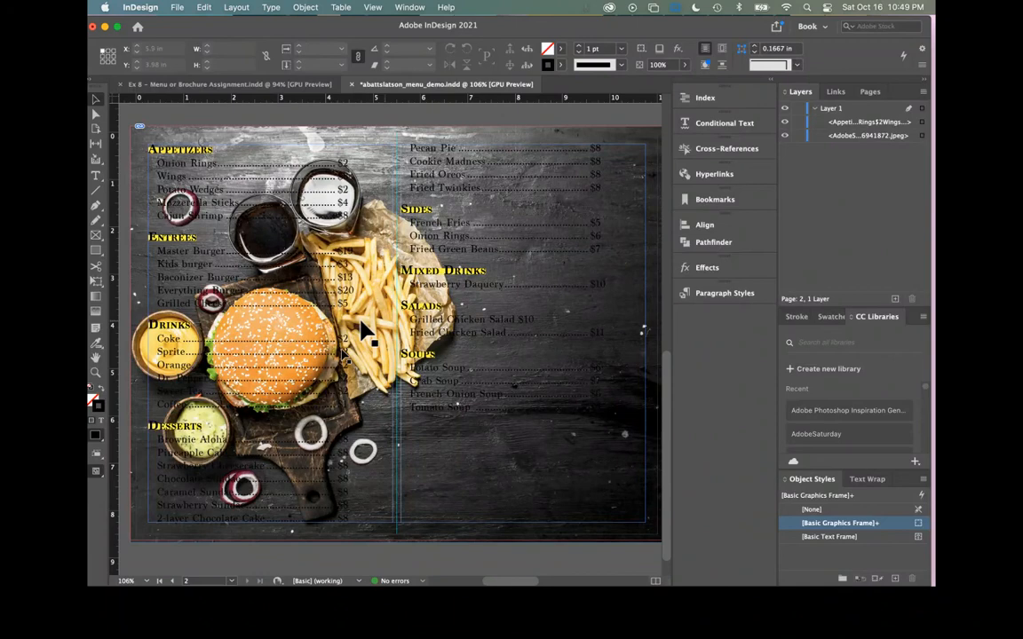
Narrow the menu text frame from its left edge to a width of 9.875 in, starting at X 0.875 in.
left_click(307, 303)
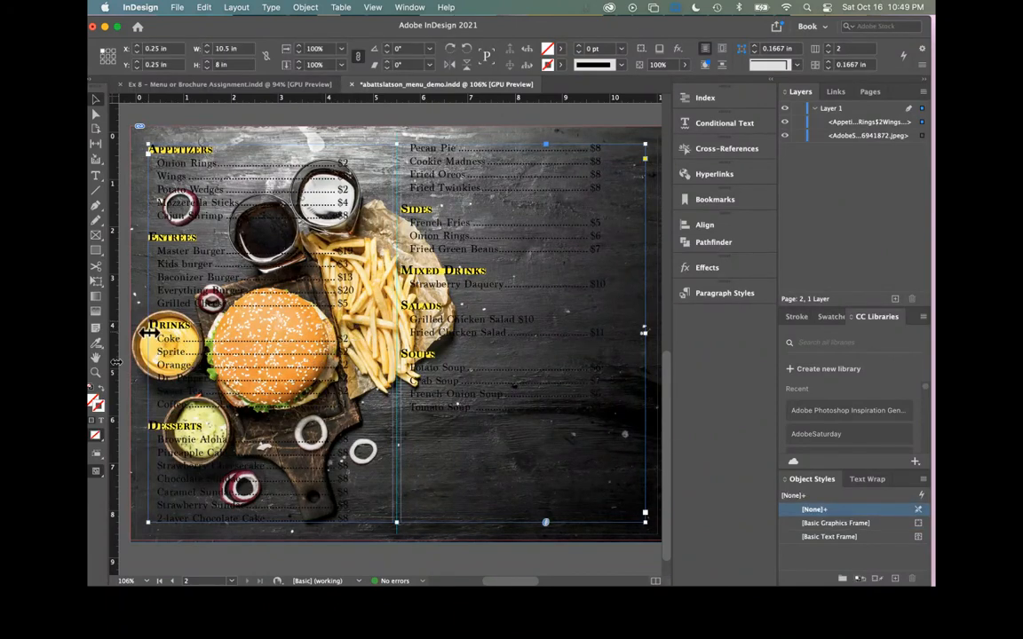
left_click_drag(147, 332, 171, 333)
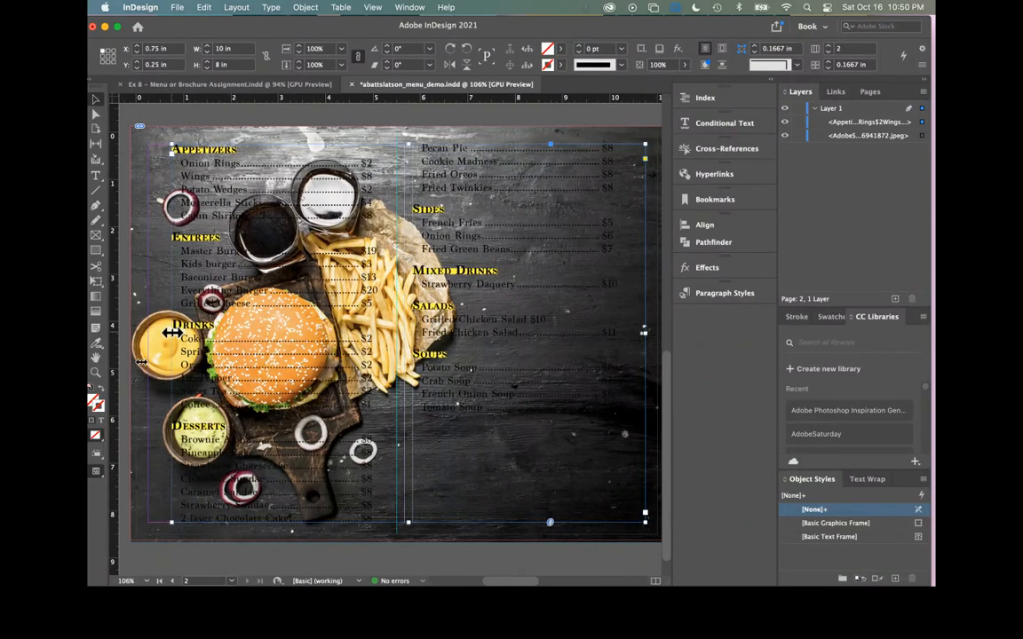
left_click_drag(171, 332, 171, 332)
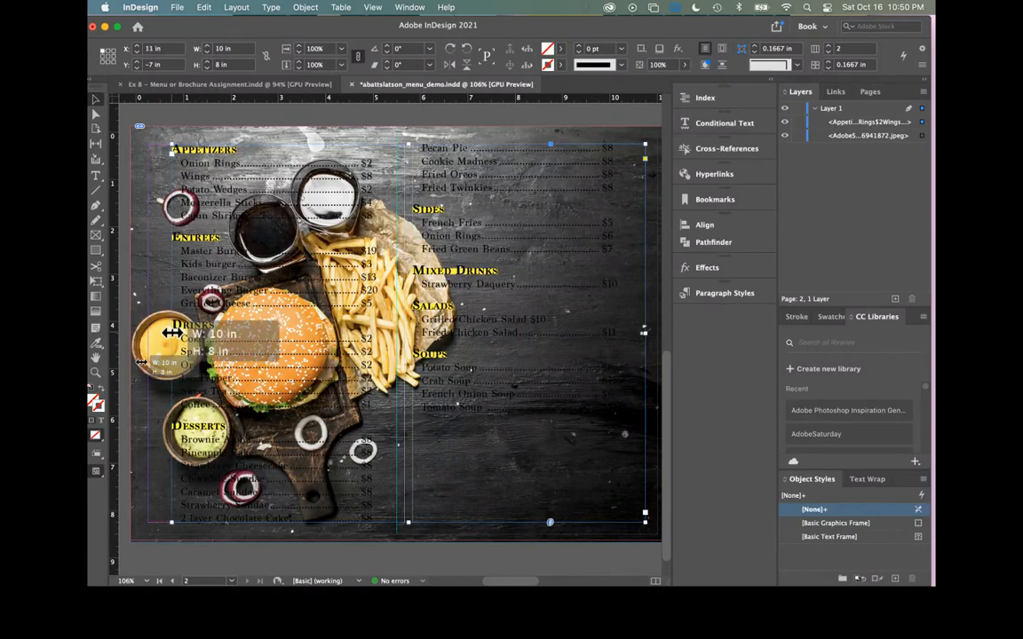
left_click_drag(171, 332, 178, 334)
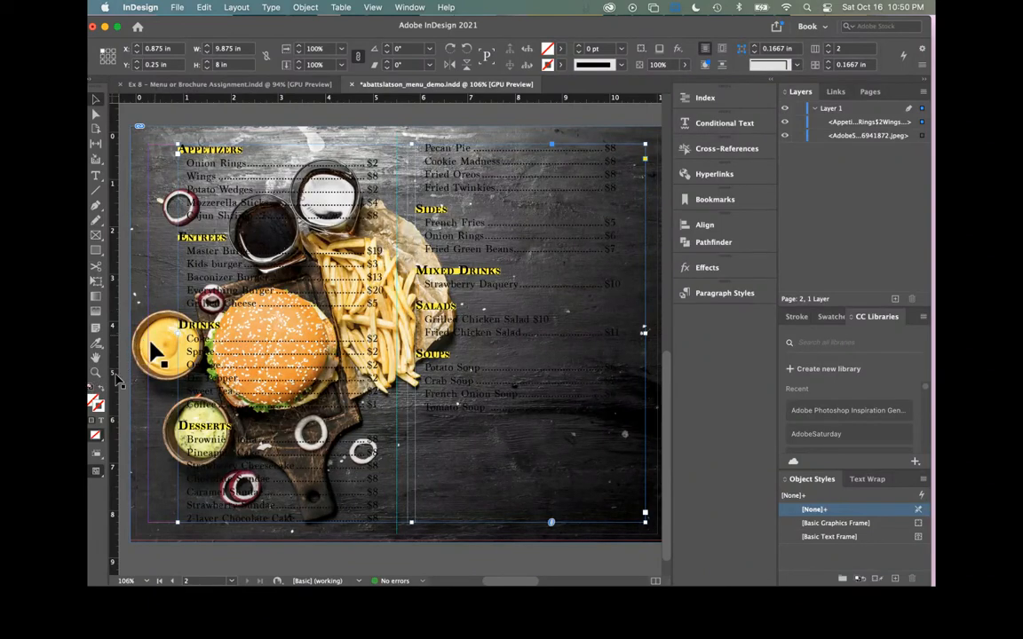
Lower the background image's opacity to 7%.
left_click(144, 343)
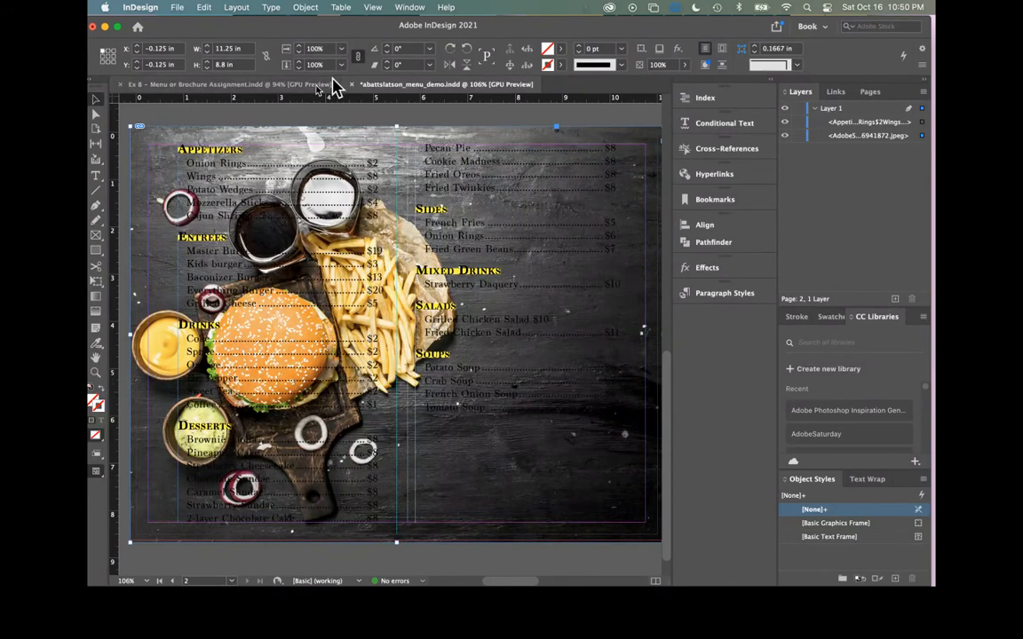
left_click(684, 65)
left_click_drag(684, 83, 624, 82)
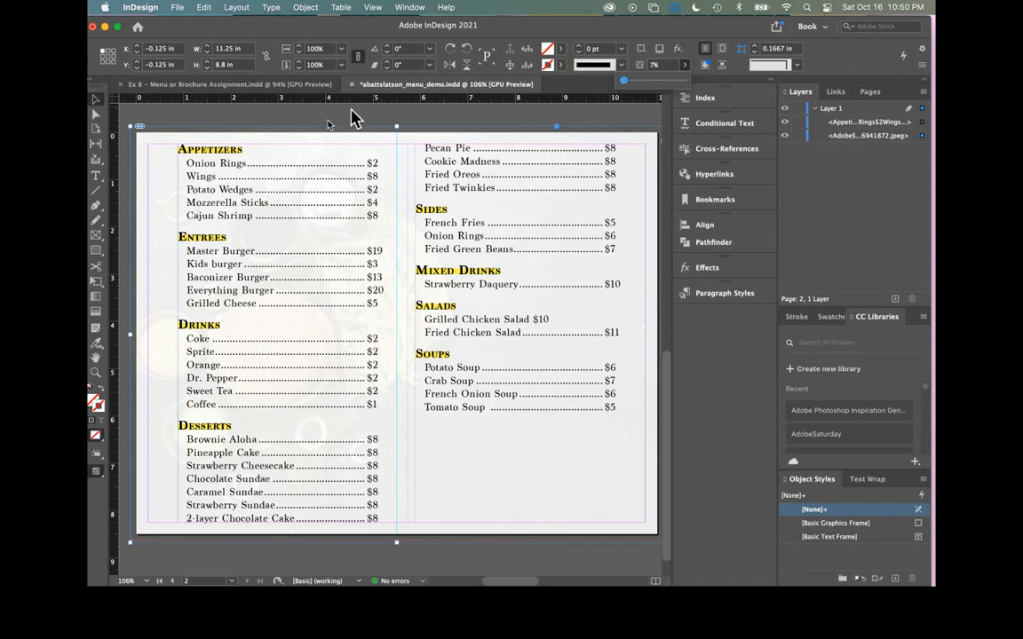
Widen the menu text frame from its left edge to 10.5 in, starting at X 0.25 in.
left_click(274, 110)
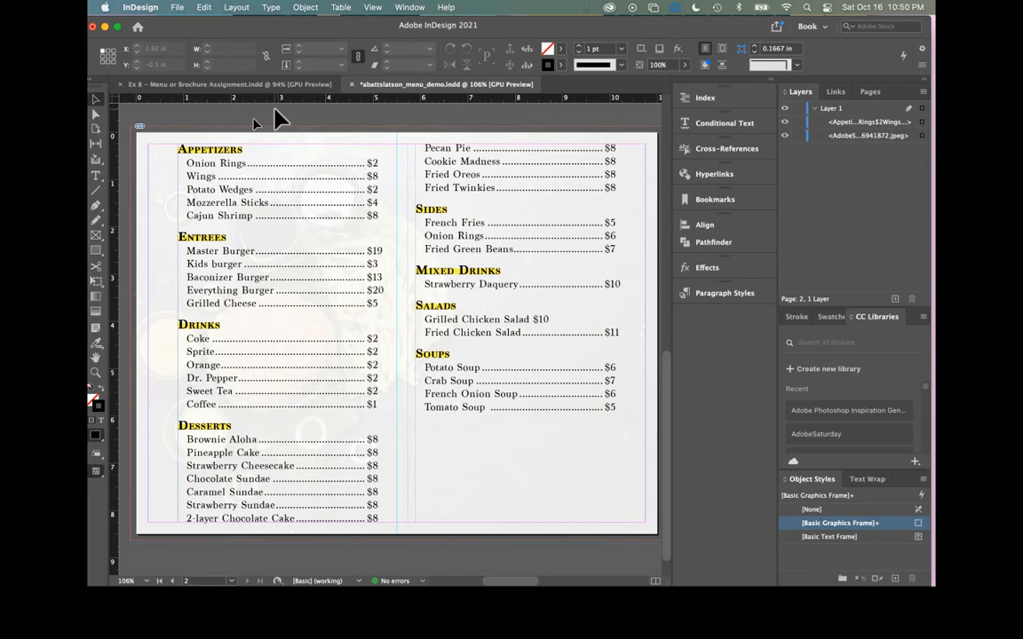
left_click(271, 221)
left_click_drag(182, 336, 151, 332)
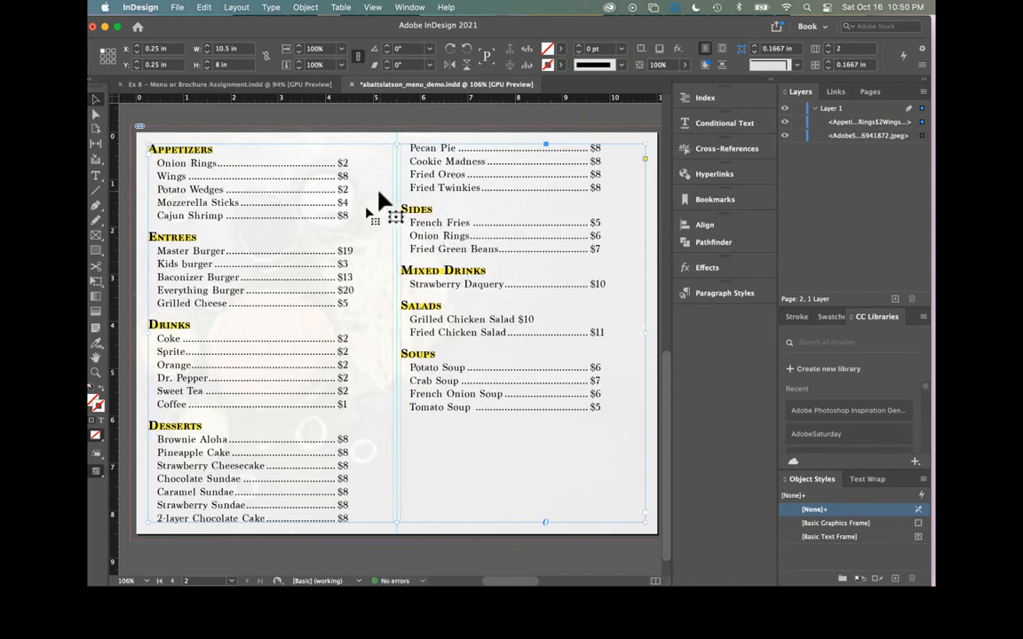
Deselect the text frame and view the menu page in Preview mode without guides or frame edges.
left_click(468, 121)
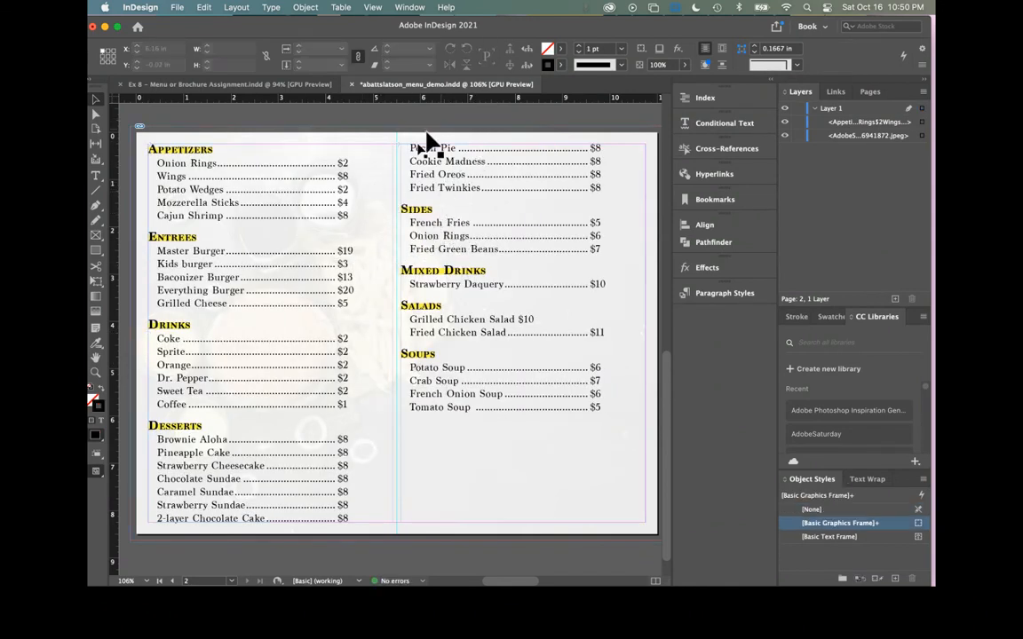
key("w")
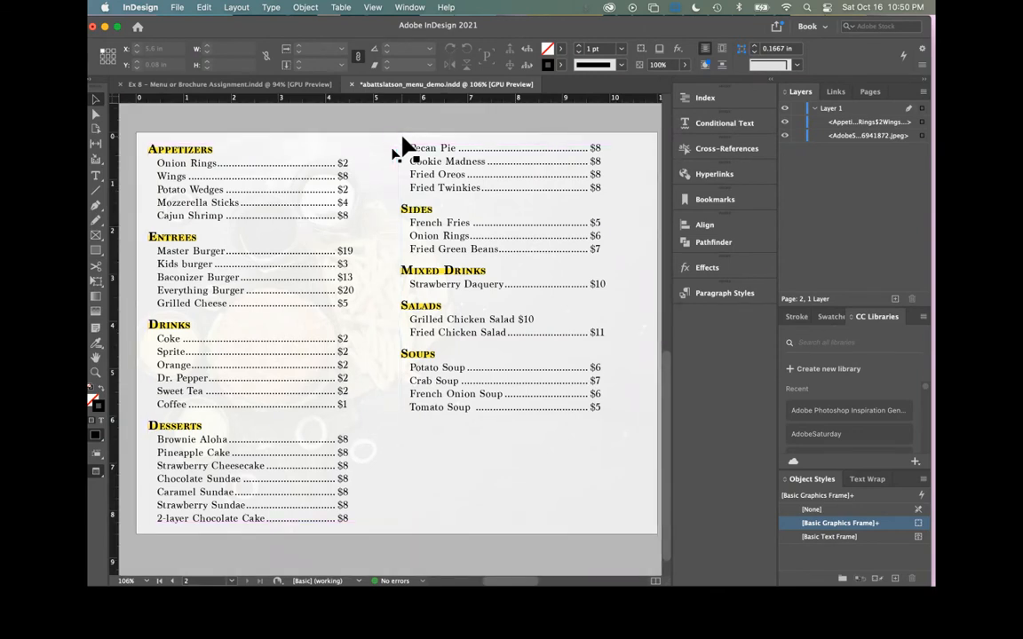
scroll(402, 140, "right", 2)
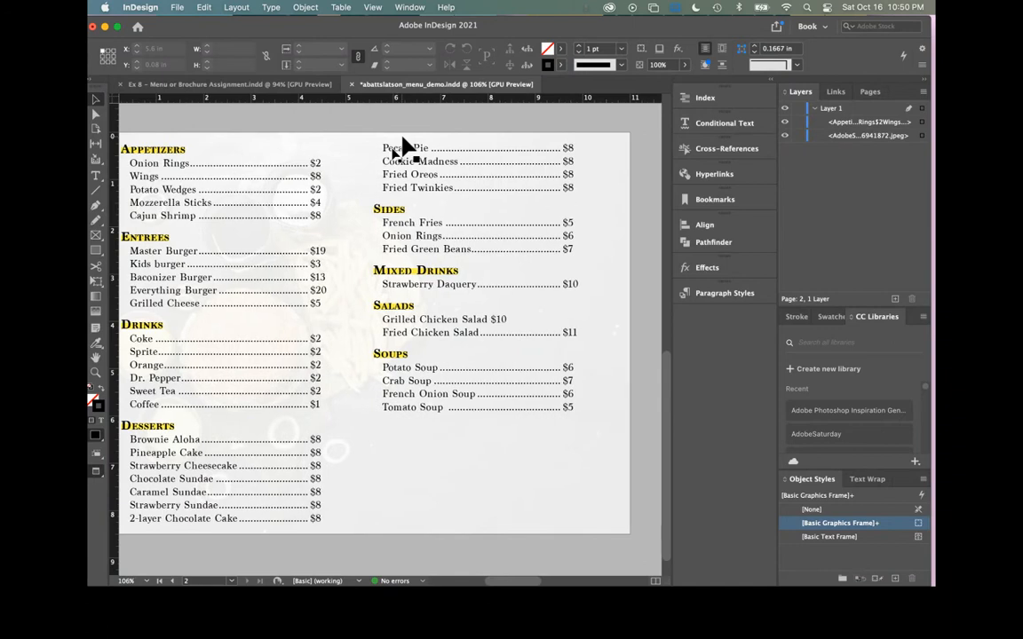
Shorten the menu text frame from its upper edge to a height of 6.5 in, starting at Y 1.75 in.
scroll(402, 144, "left", 3)
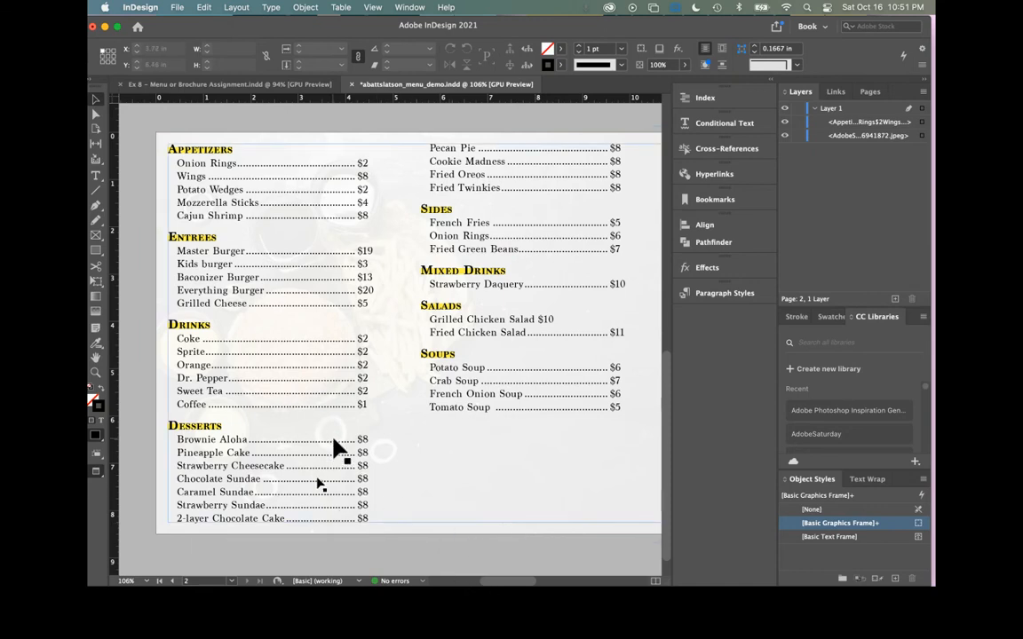
left_click(411, 154)
left_click_drag(417, 143, 414, 214)
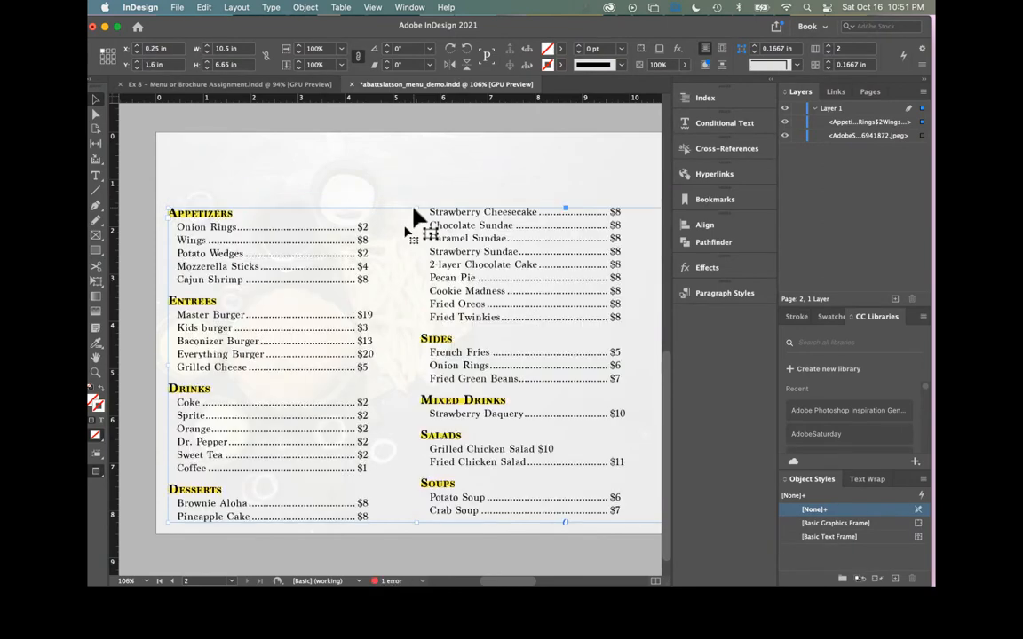
left_click_drag(416, 216, 415, 214)
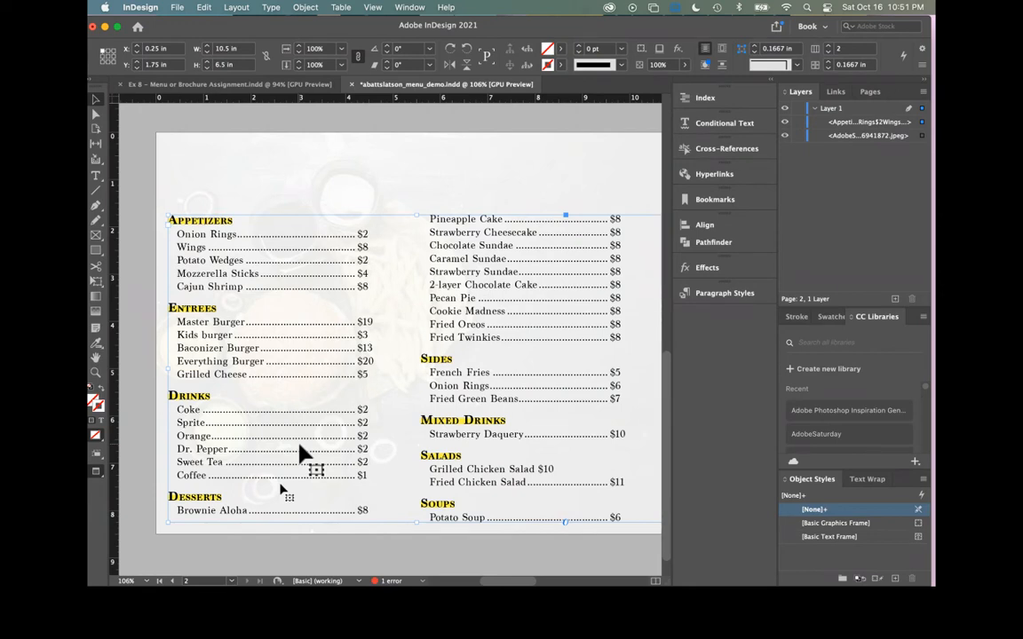
Shorten the Chocolate Sundae entry to Sundae and clear the Caramel Sundae and Strawberry Sundae entries beneath it, leaving one empty line.
double_click(467, 257)
left_click(476, 245)
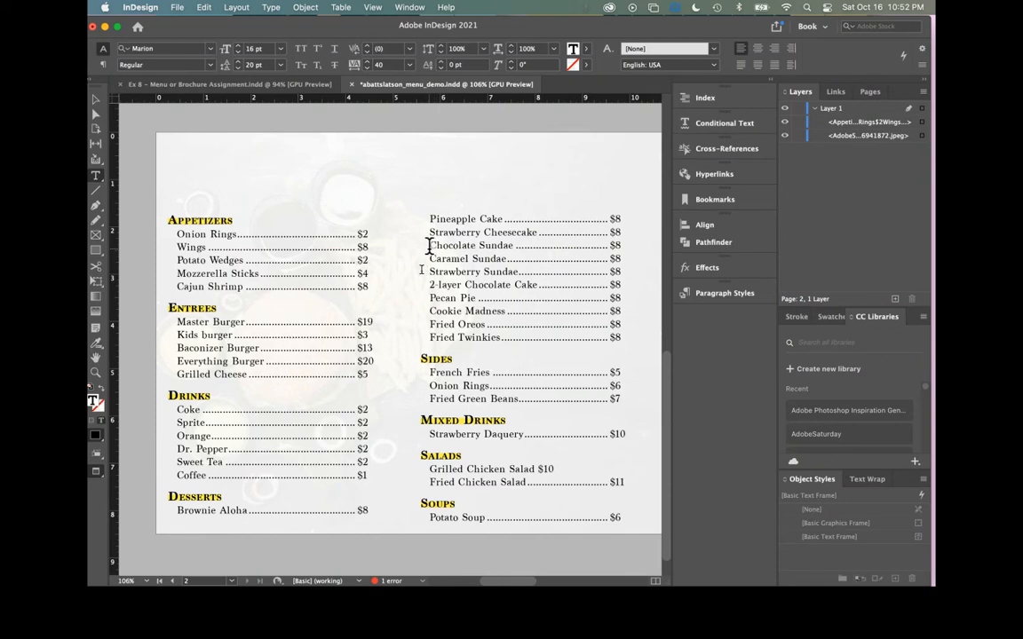
double_click(429, 245)
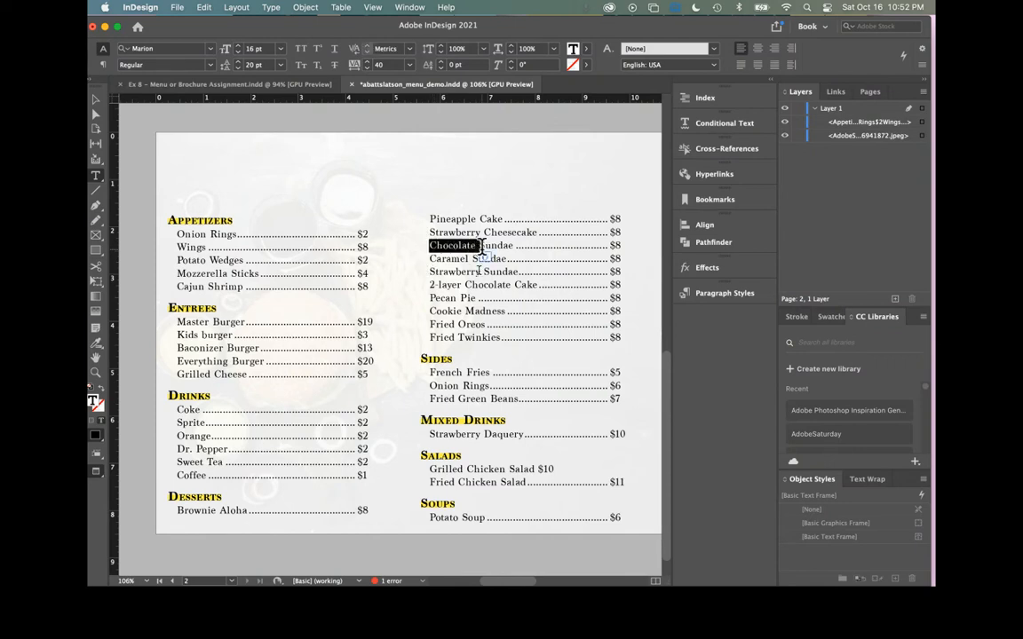
key("BackSpace")
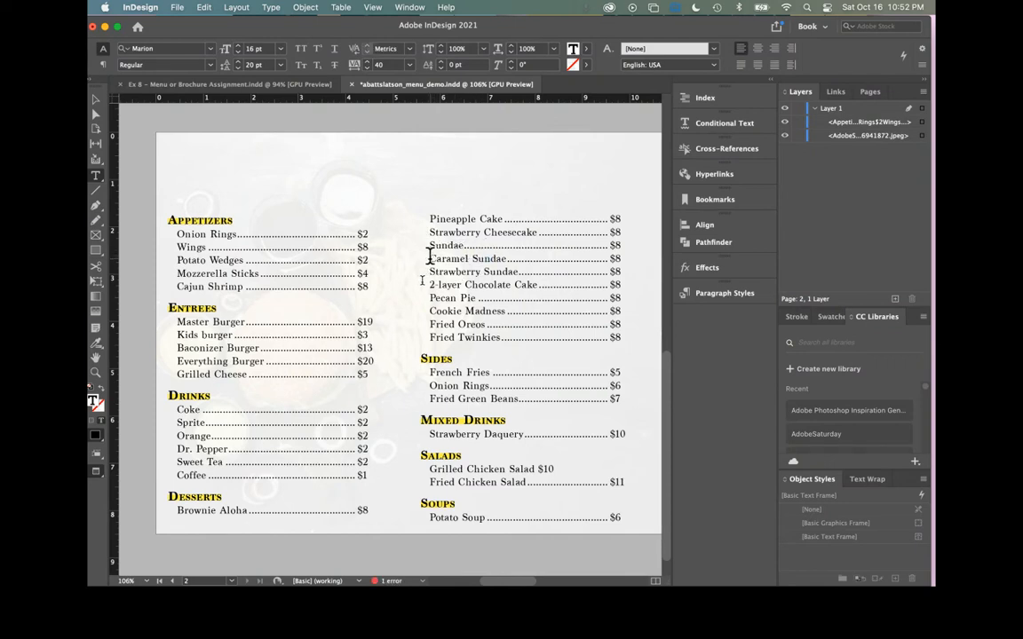
left_click_drag(429, 255, 621, 271)
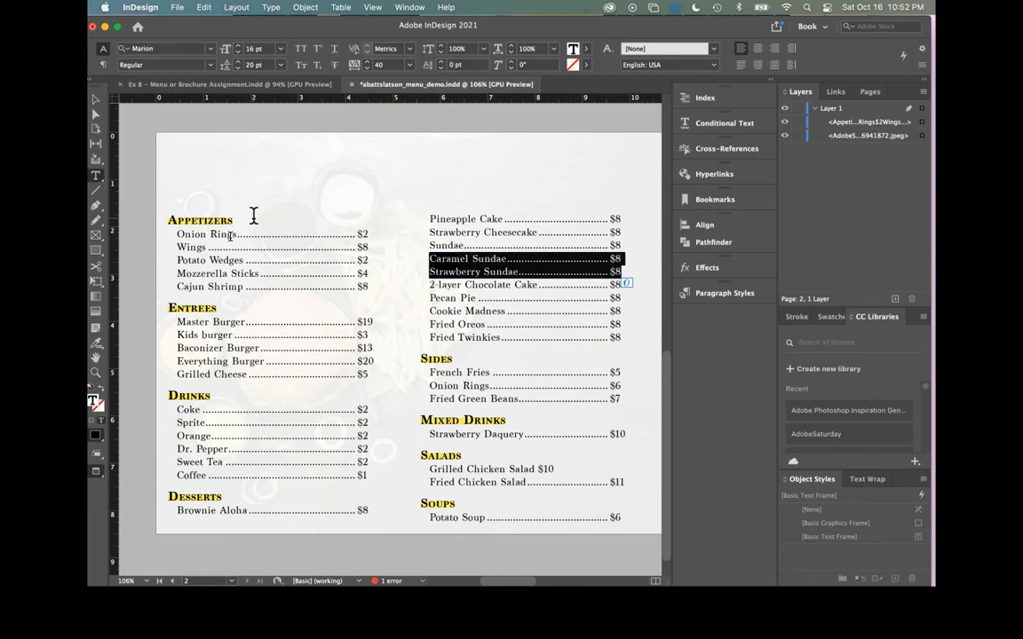
key("BackSpace")
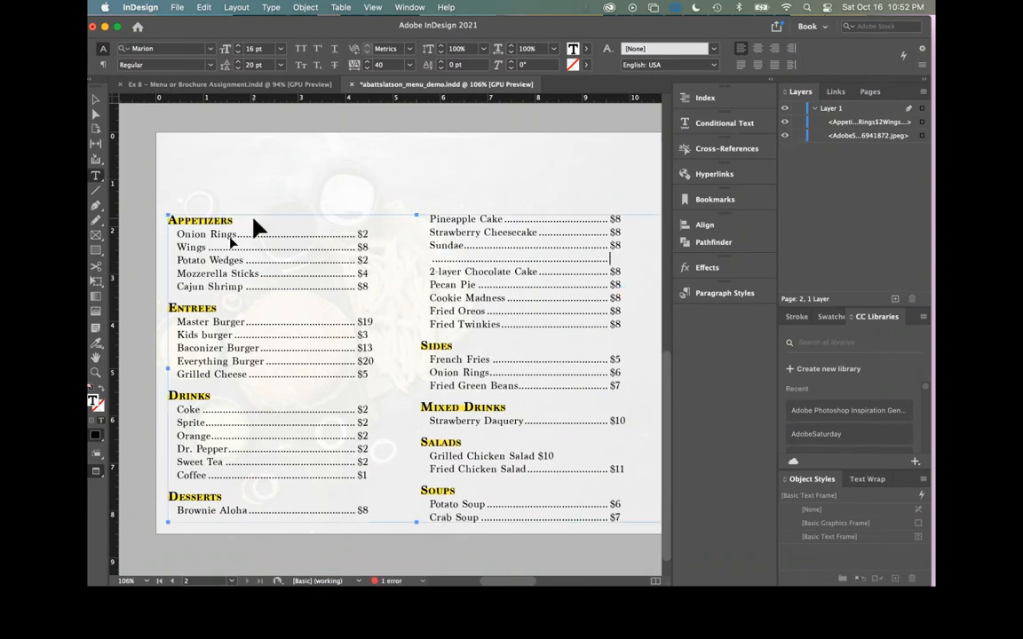
key("super+z")
key("BackSpace")
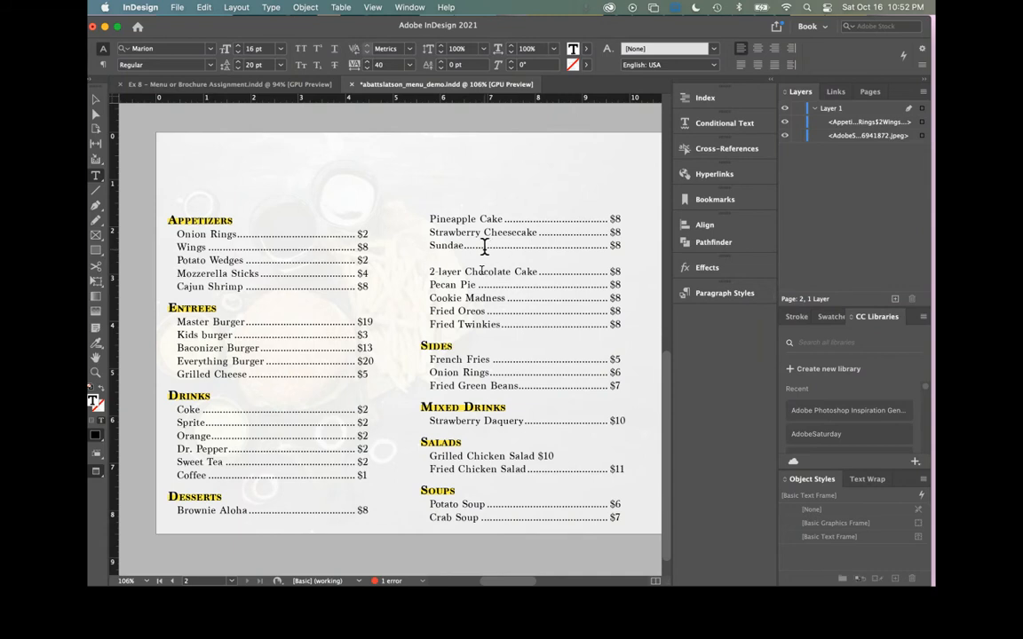
Enter "(chocolate, strawberry, or caramel)" on the empty line below the Sundae entry.
type("(chocolate, strawberry, caramel)")
key("Left")
key("Left")
key("Left")
key("Left")
key("Left")
key("Left")
key("Left")
key("Left")
key("Left")
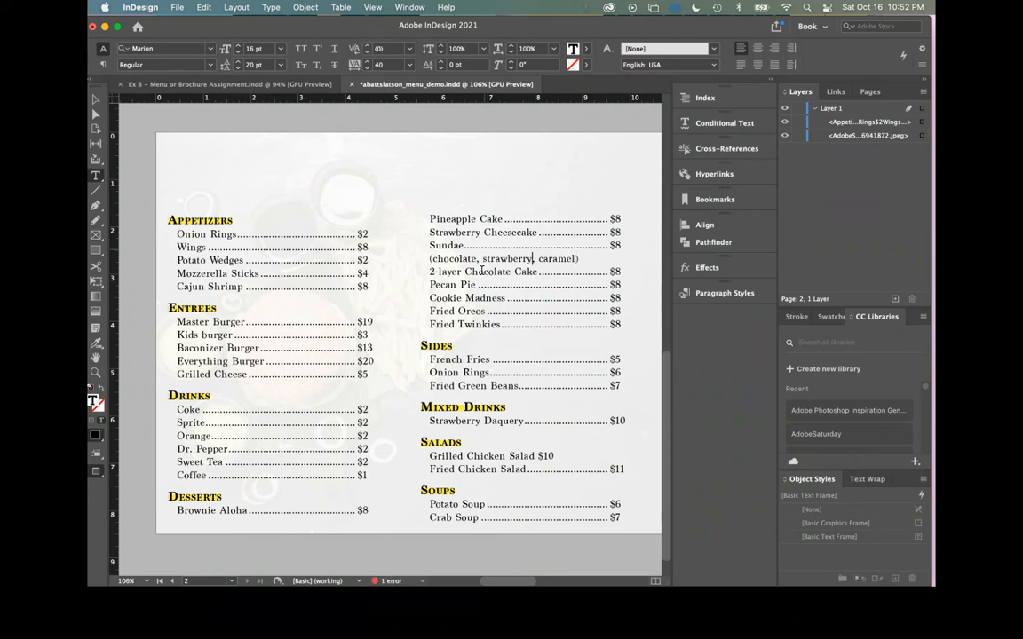
key("Right")
key("Right")
key("Right")
key("Right")
type("or")
Create a paragraph style named "sub menu items", based on Menu Items, from the sundae flavour line.
left_click_drag(598, 259, 424, 259)
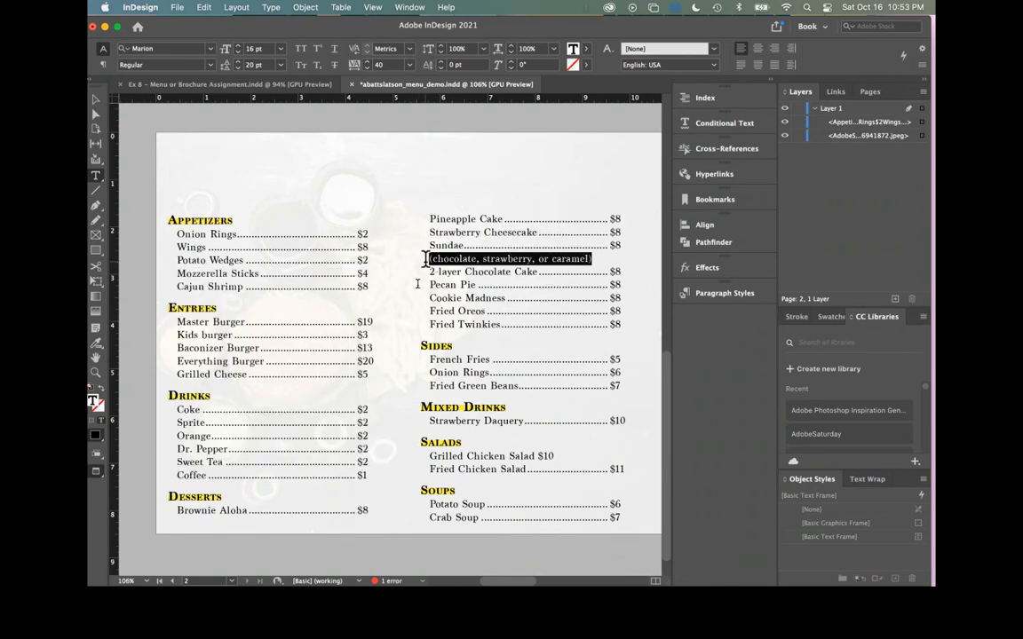
left_click(707, 299)
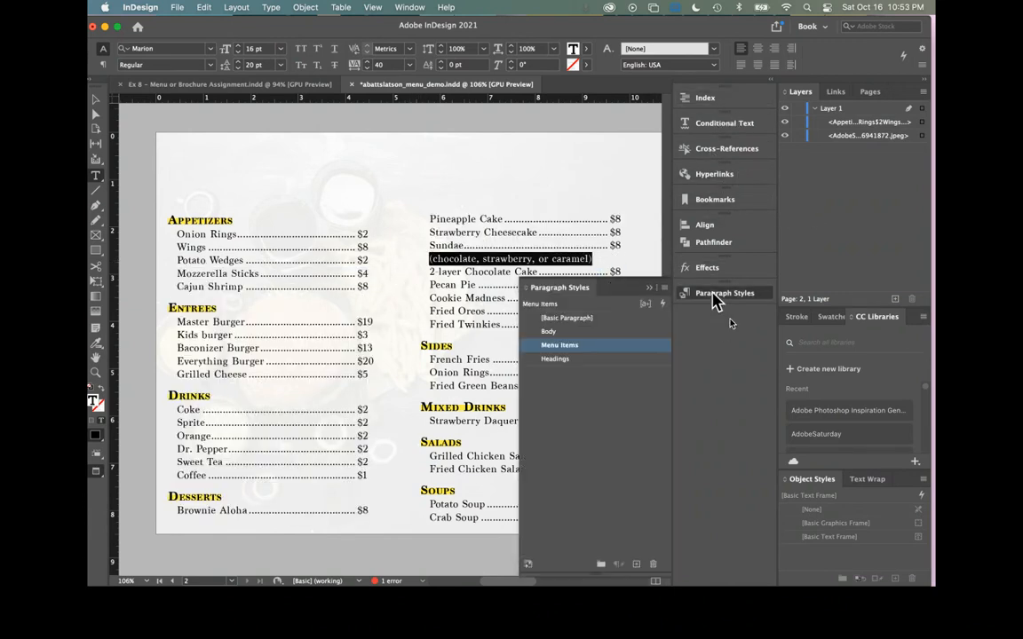
left_click(636, 564)
double_click(569, 361)
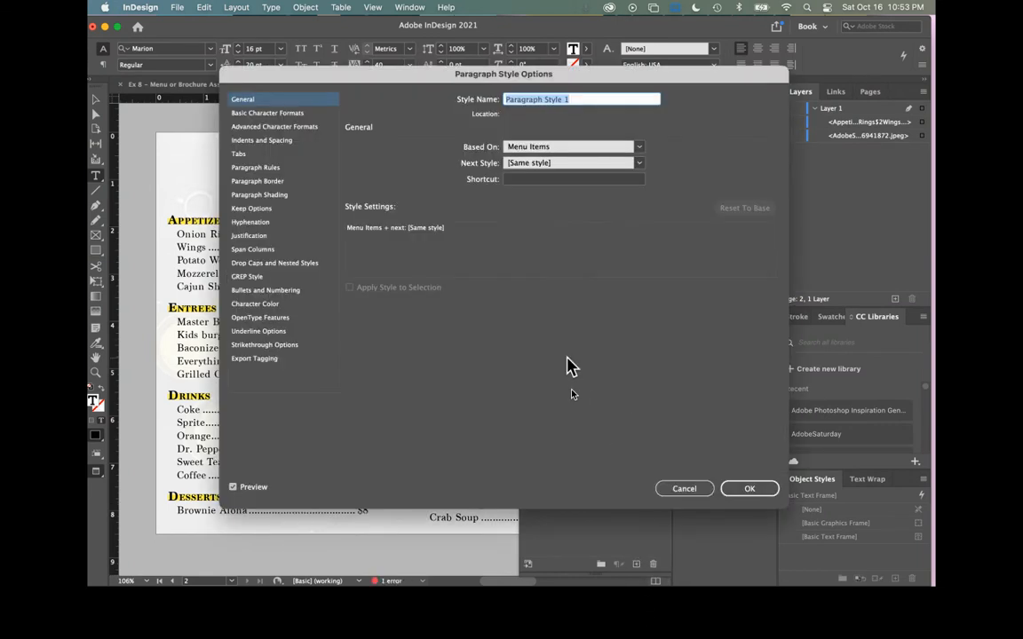
type("S")
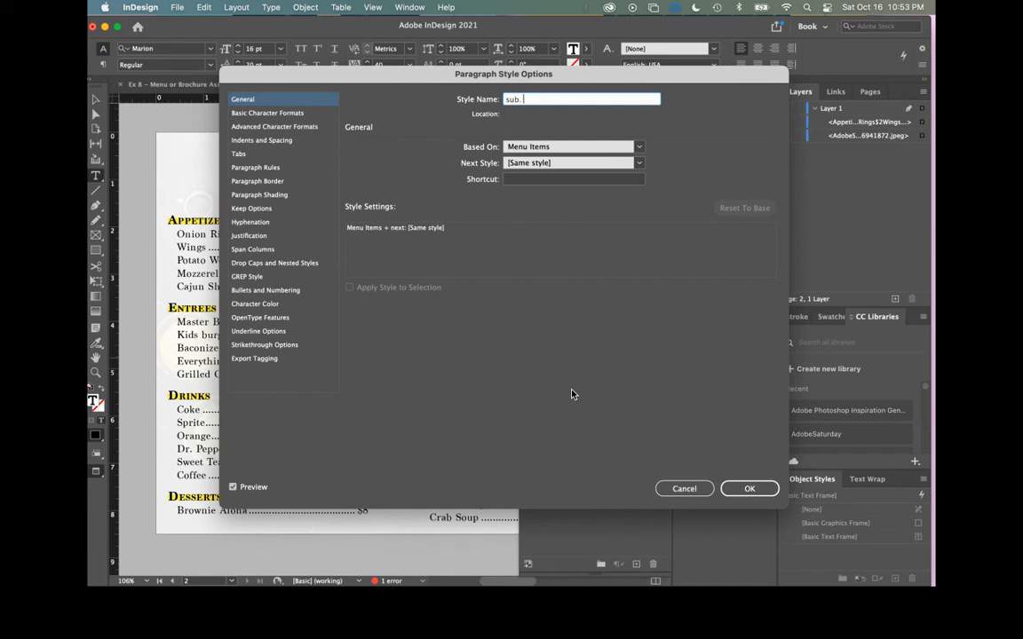
type("ub menu items")
Set the sub menu items style's font size to 14 pt, keeping the sundae flavour line in view.
left_click_drag(610, 78, 696, 324)
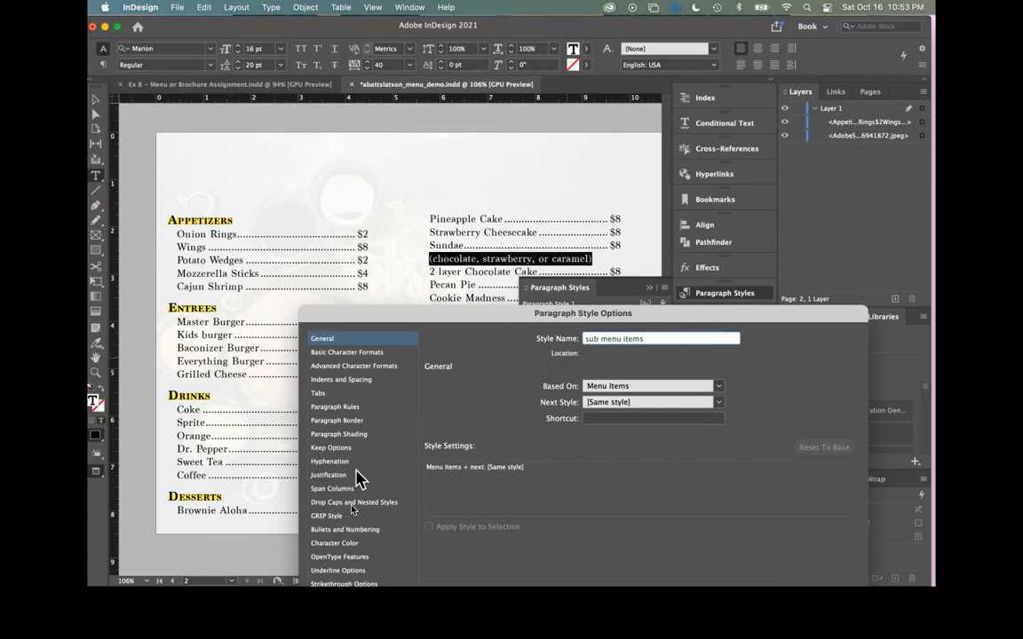
left_click(334, 354)
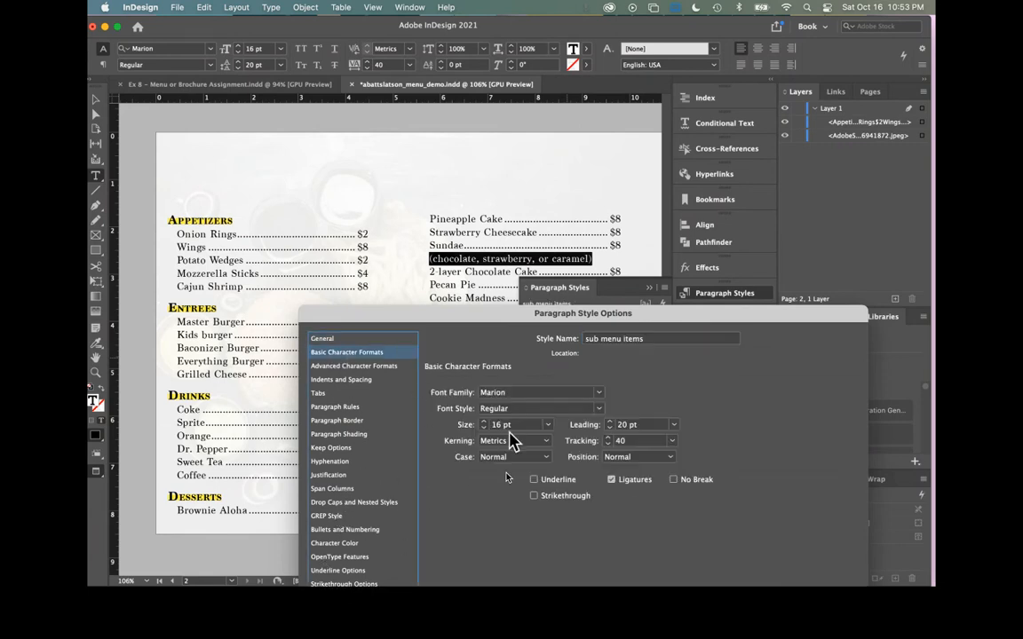
left_click(484, 428)
left_click(484, 428)
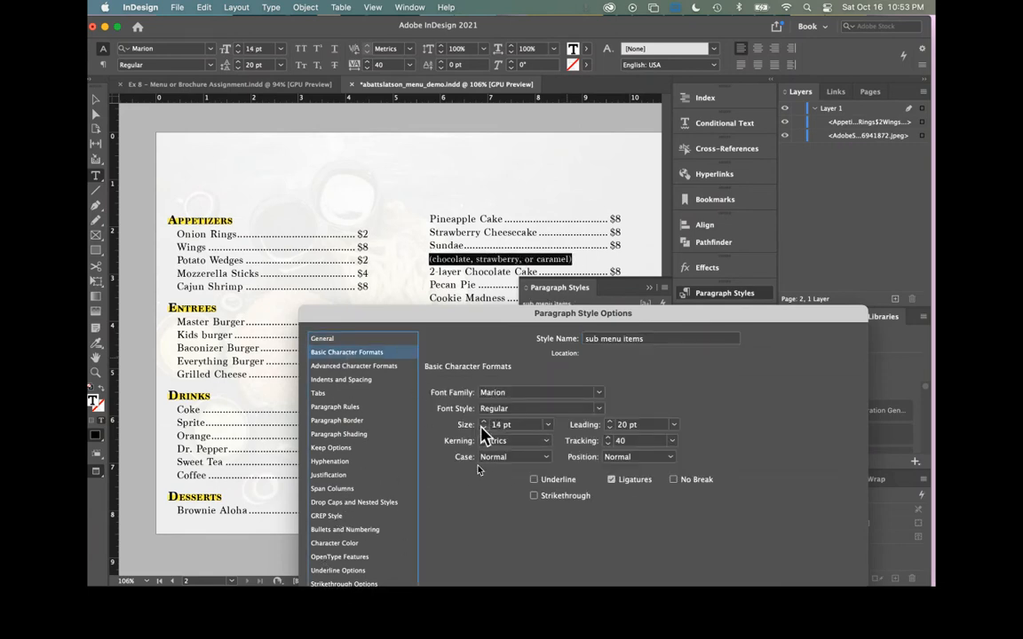
Set the sub menu items style's left indent to 0.5 in, accept the style and close the paragraph styles list.
left_click(336, 381)
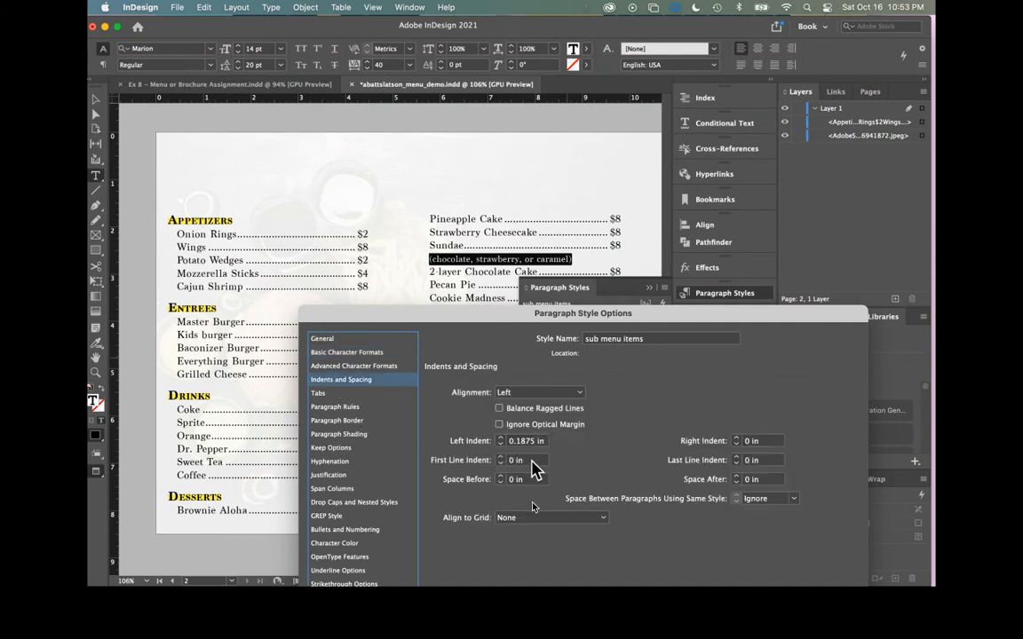
left_click(500, 440)
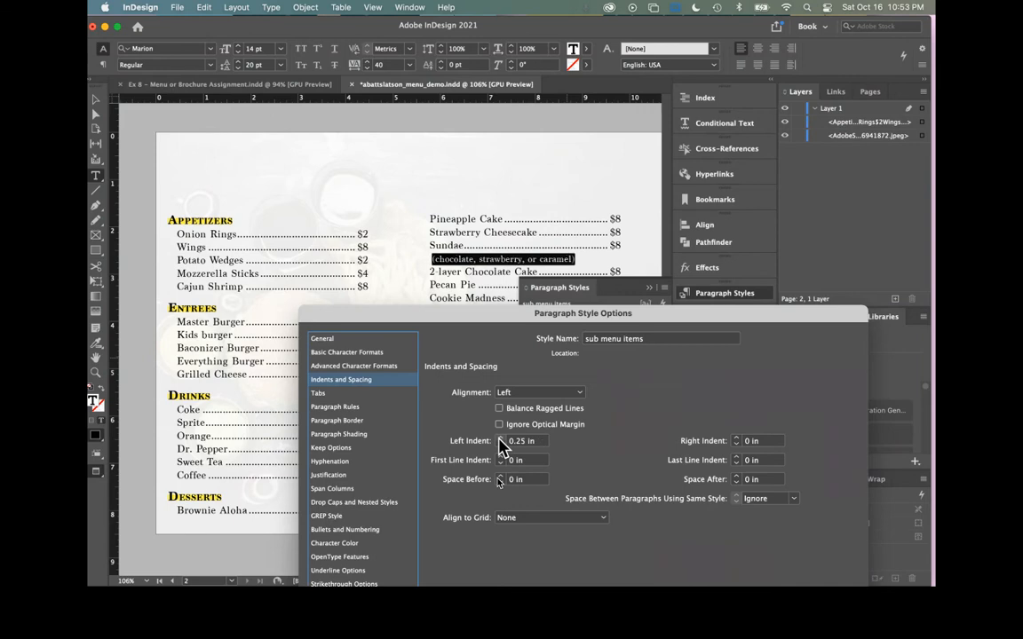
left_click(500, 440)
left_click(500, 440)
left_click(500, 440)
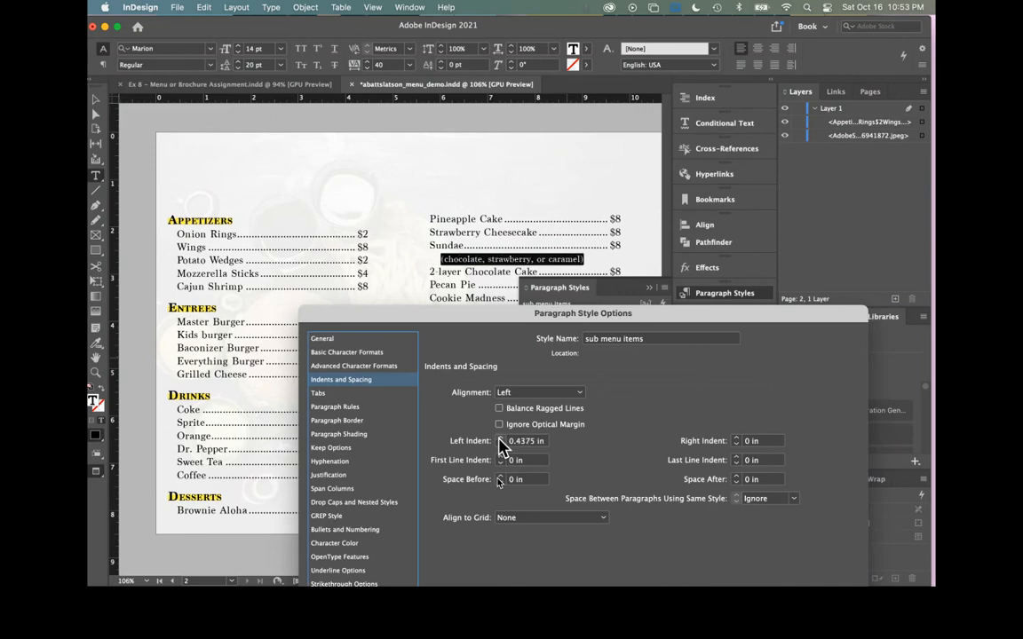
left_click(500, 440)
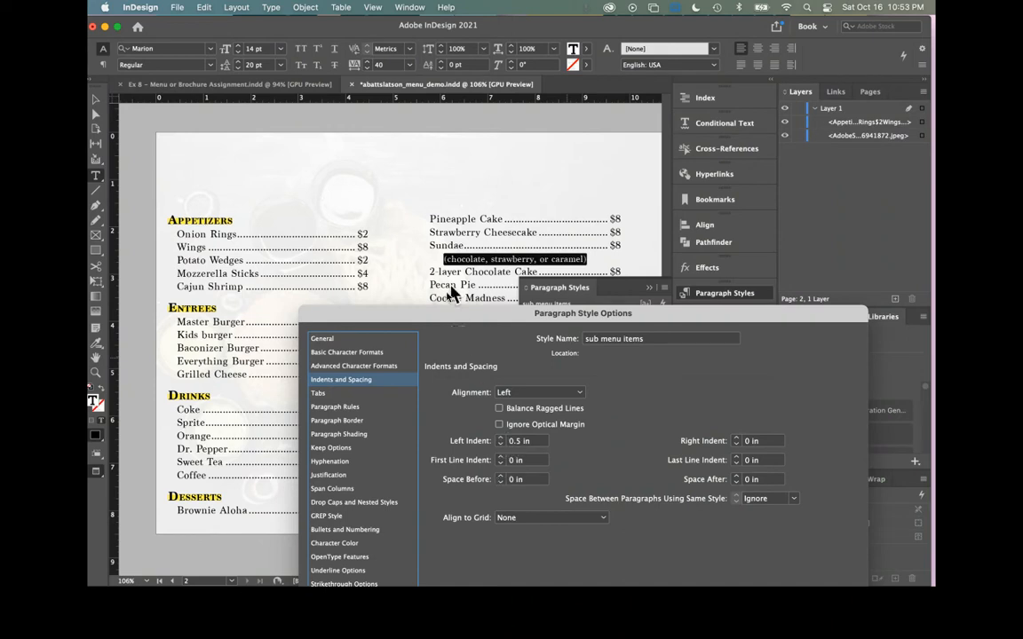
left_click_drag(469, 320, 404, 129)
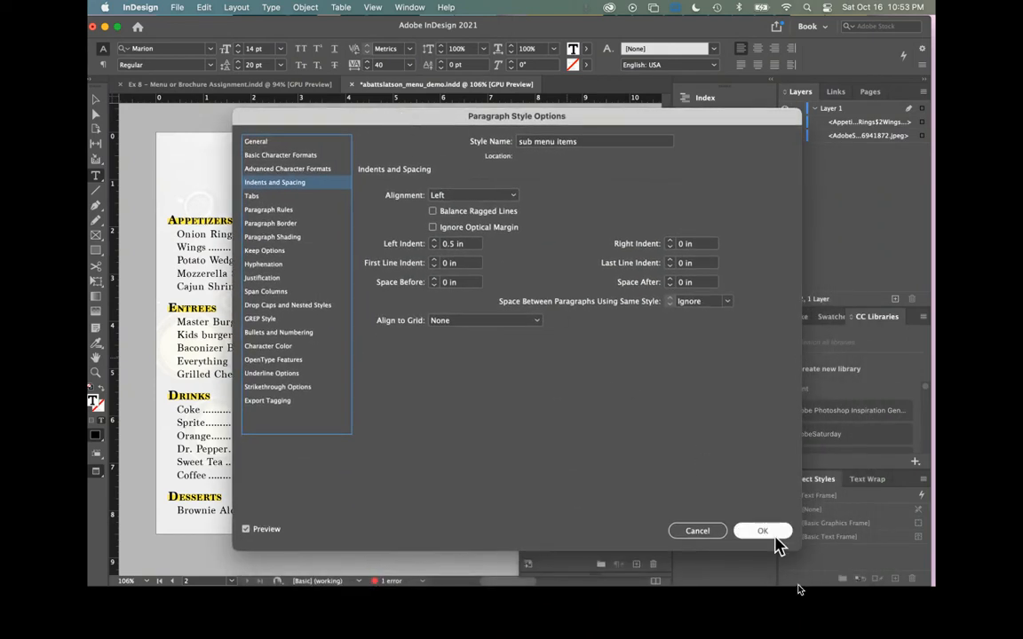
left_click(763, 536)
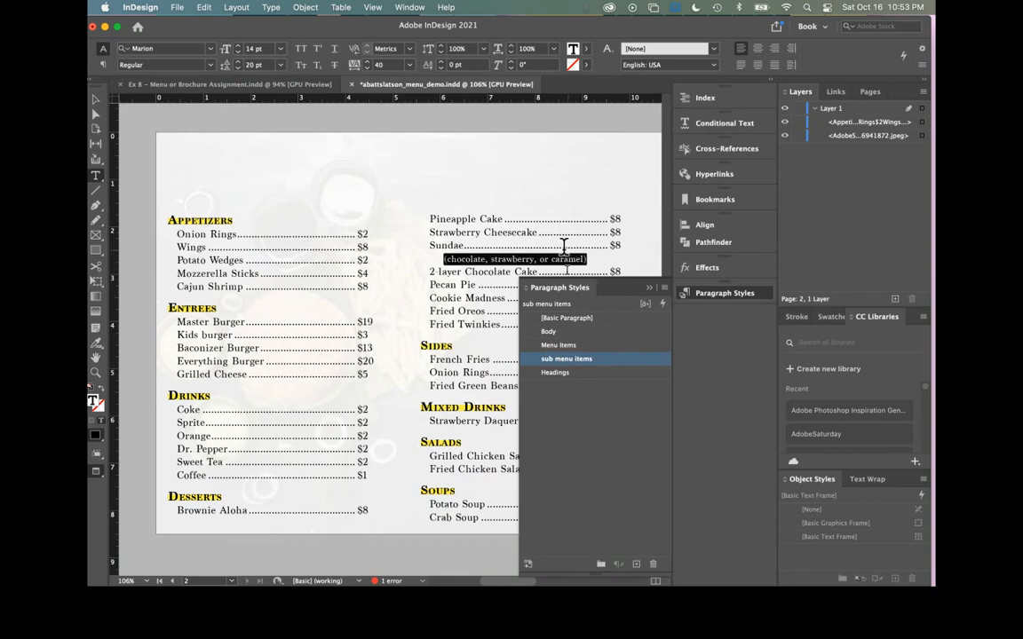
left_click(609, 245)
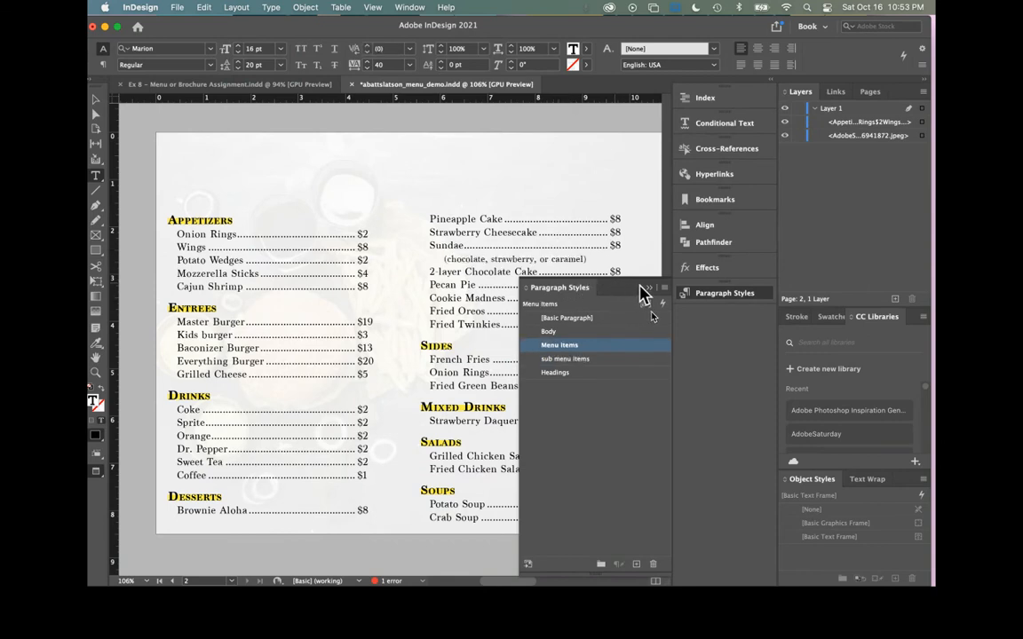
left_click(649, 288)
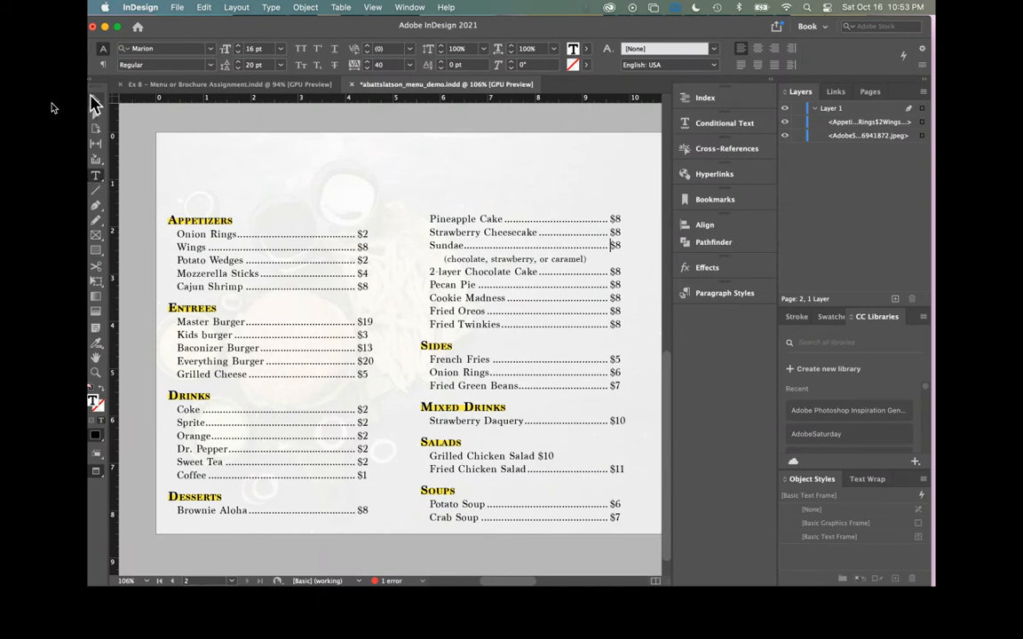
key("Escape")
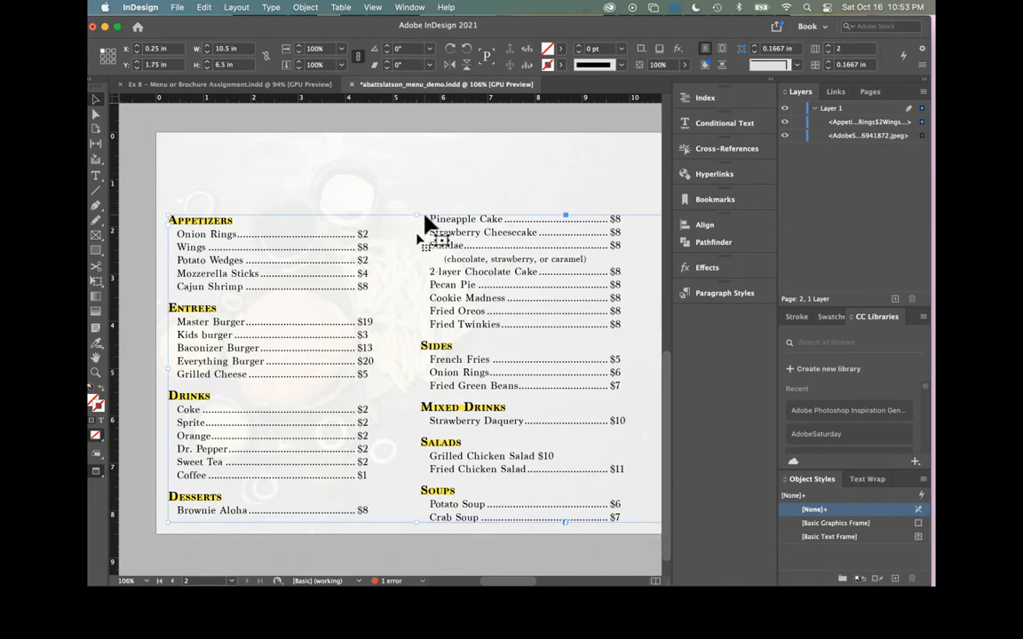
left_click_drag(416, 214, 418, 215)
left_click(397, 175)
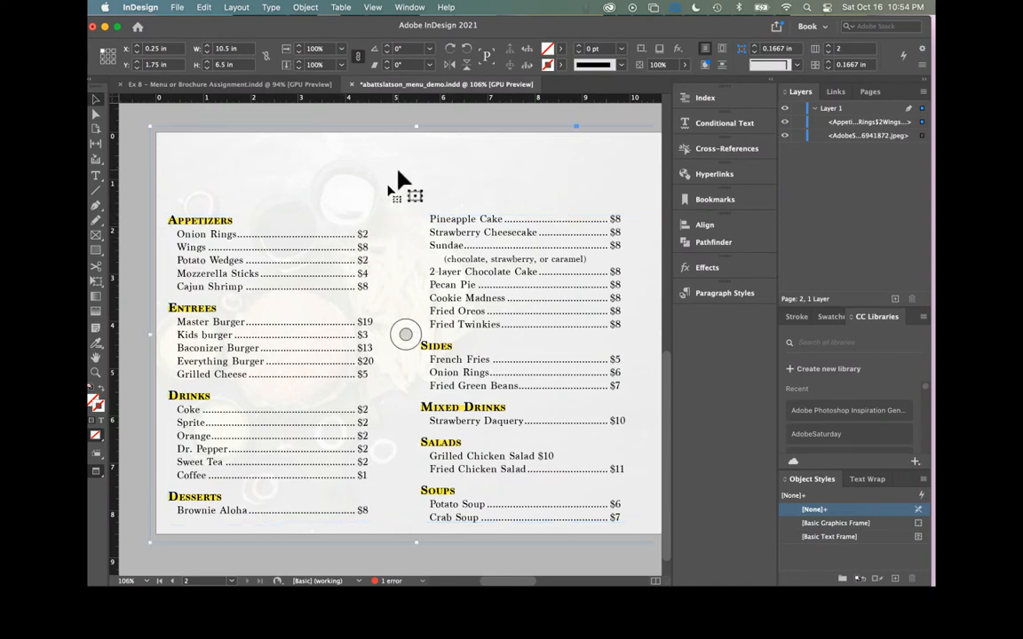
scroll(393, 242, "right", 2)
scroll(393, 242, "left", 4)
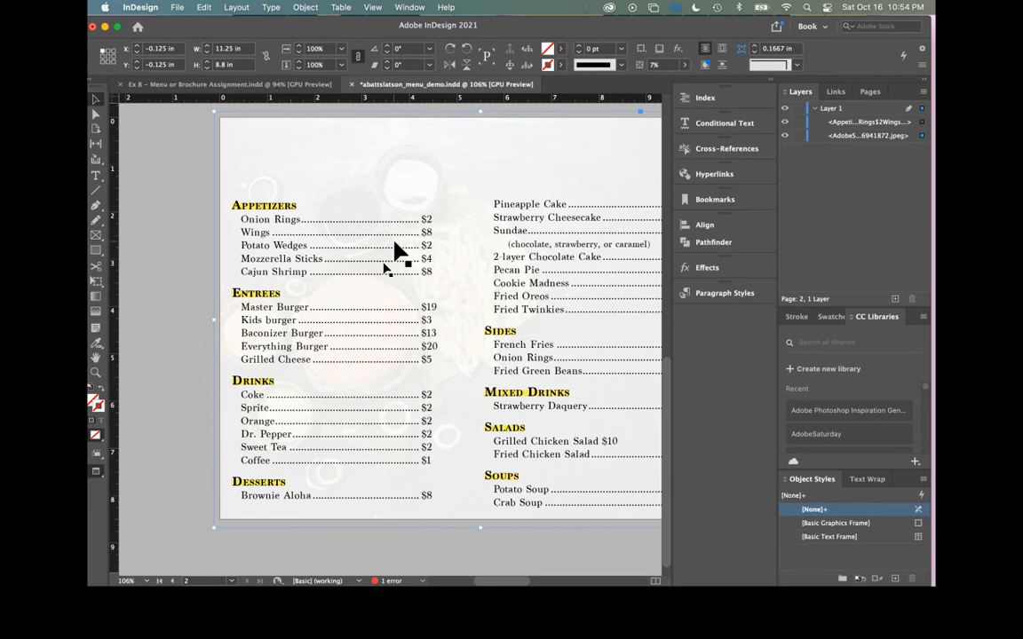
scroll(297, 217, "up", 2)
scroll(297, 217, "right", 2)
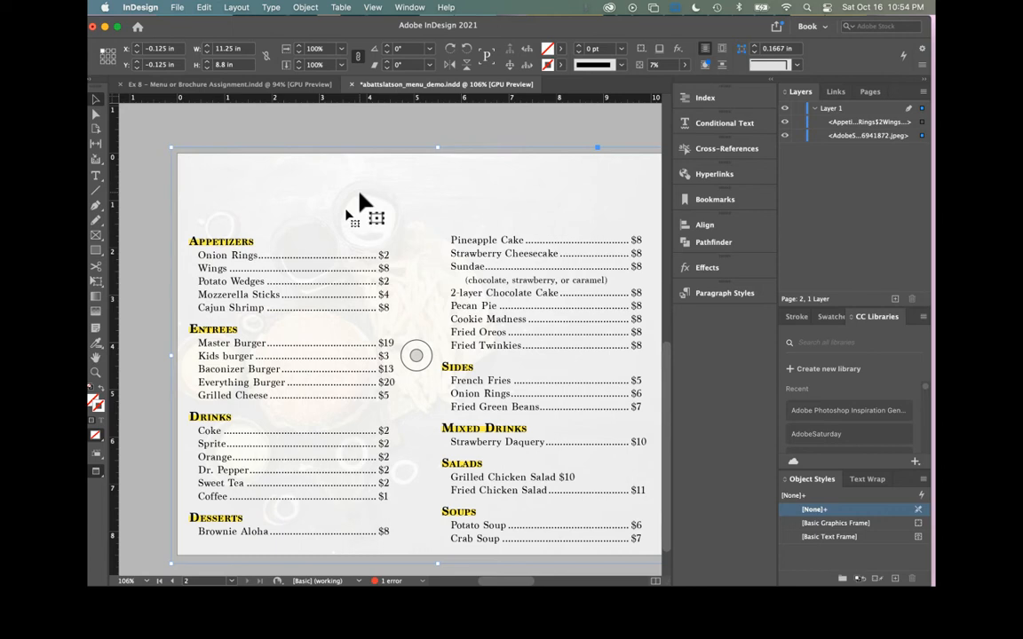
left_click(340, 499)
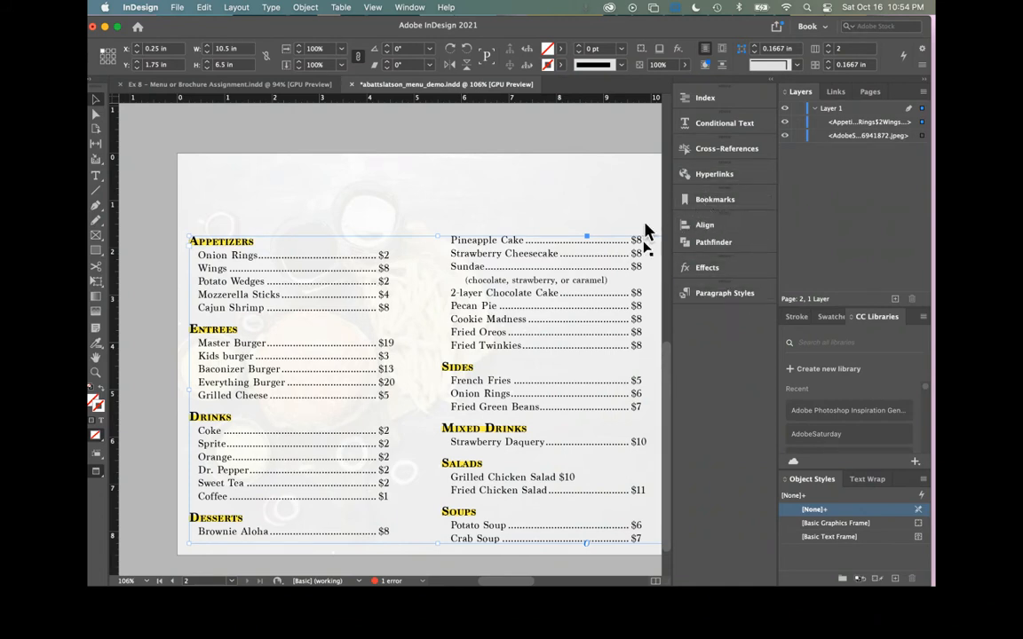
Deselect the menu text frame and open the Menu Items paragraph style's options.
left_click(525, 199)
left_click(511, 128)
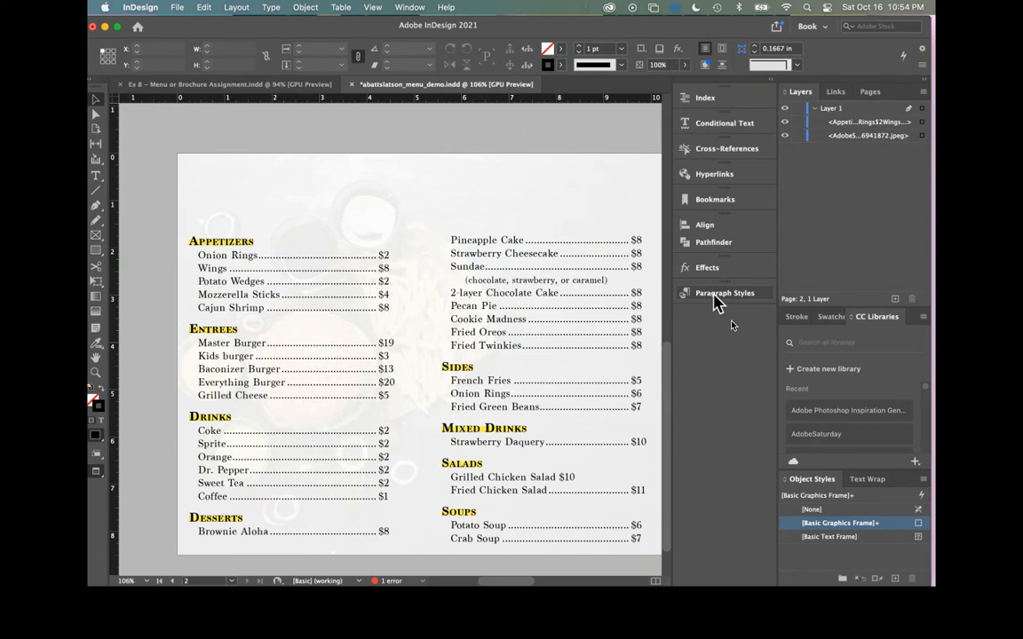
left_click(713, 295)
left_click(682, 299)
left_click(691, 297)
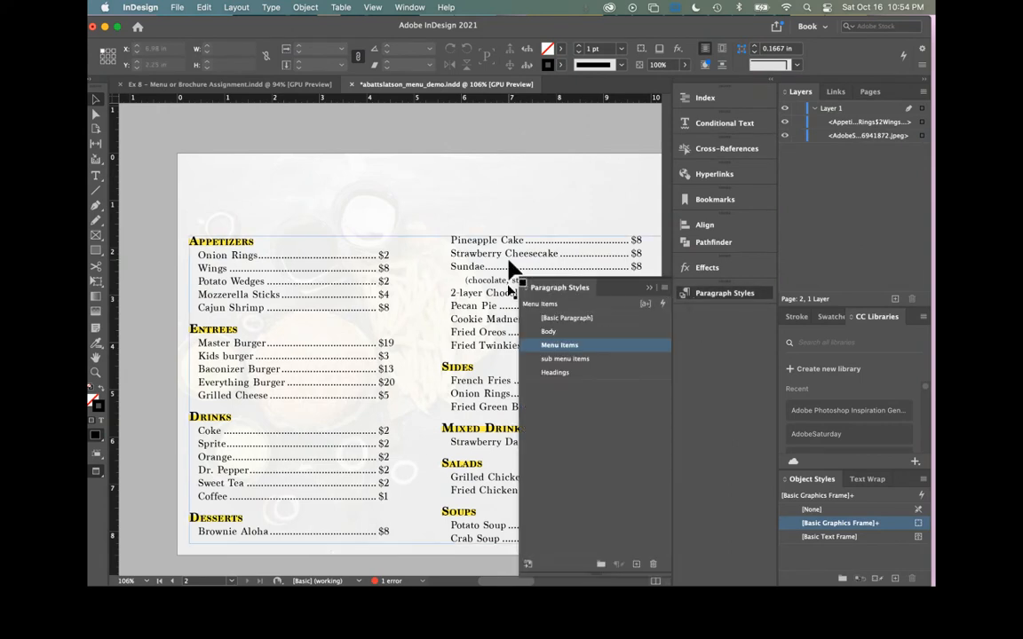
left_click(550, 332)
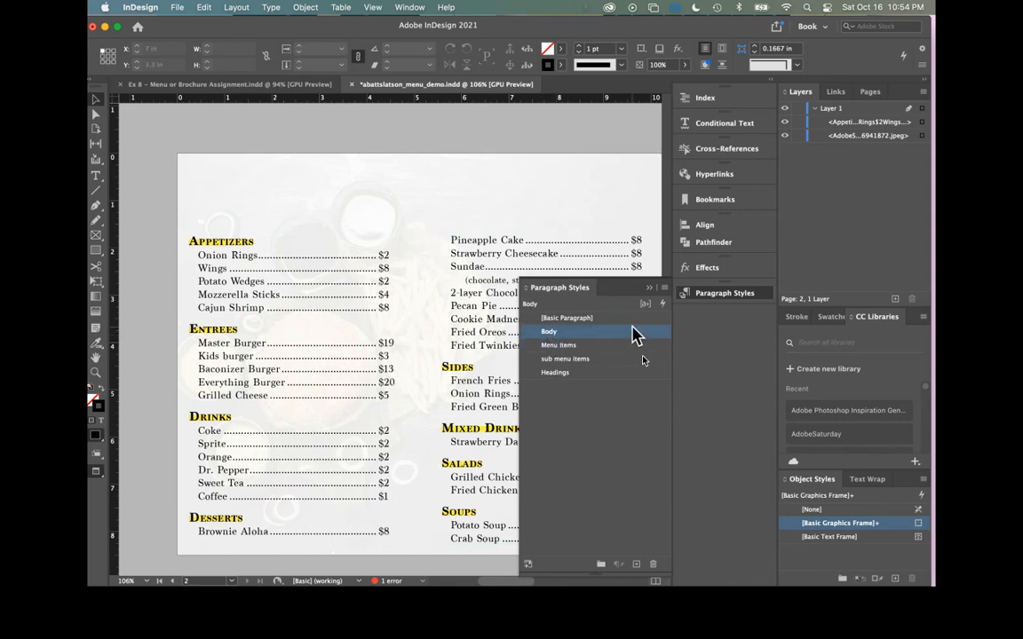
left_click(573, 359)
left_click(575, 346)
double_click(575, 346)
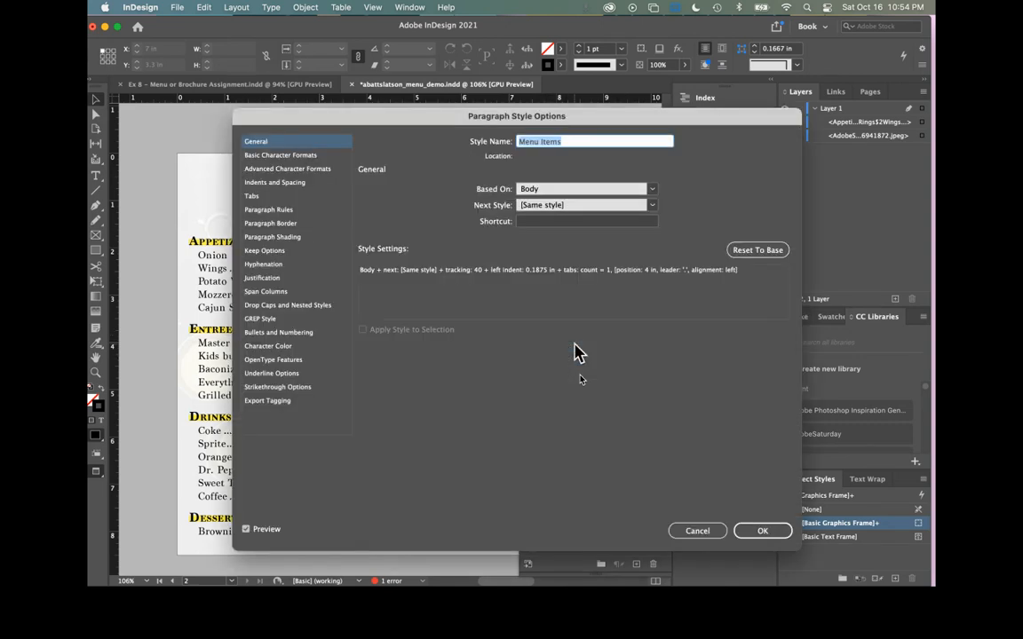
Set the Menu Items style's Align to Grid option to First Line Only, keeping the menu columns in view.
left_click_drag(309, 120, 495, 127)
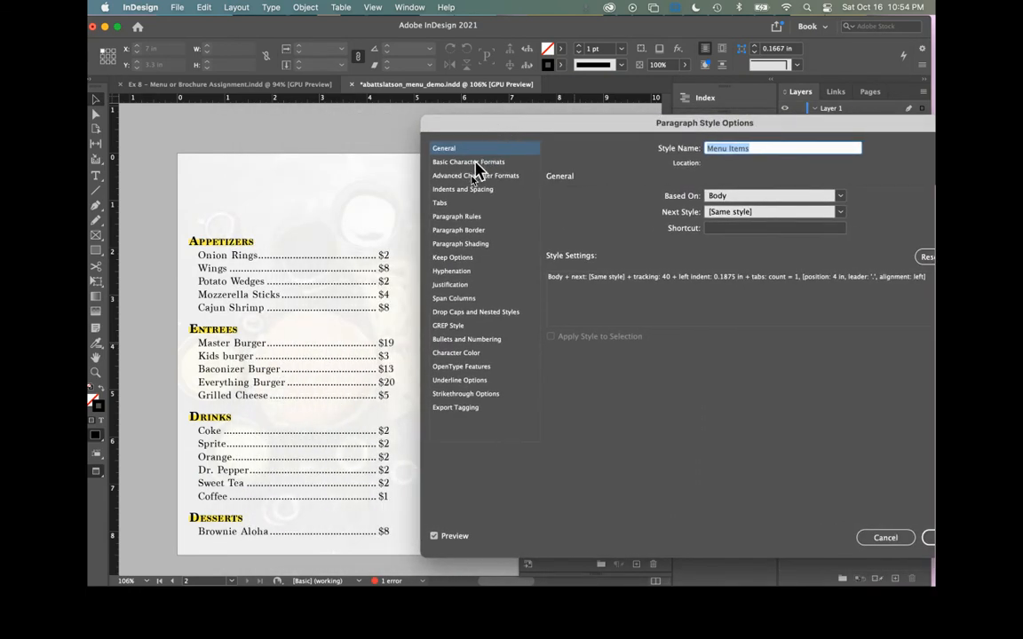
left_click(478, 162)
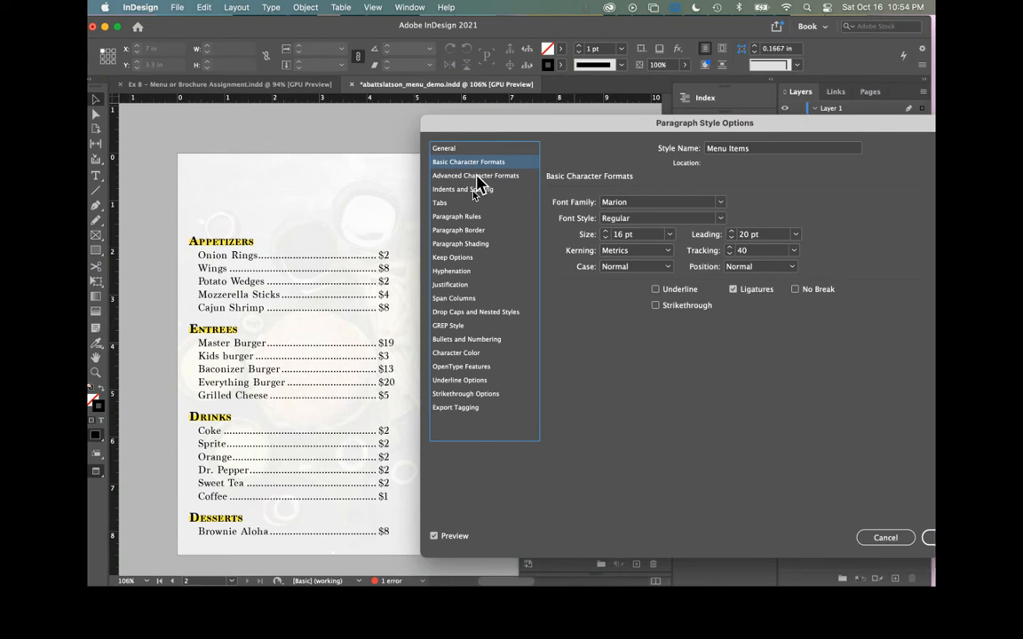
left_click(477, 190)
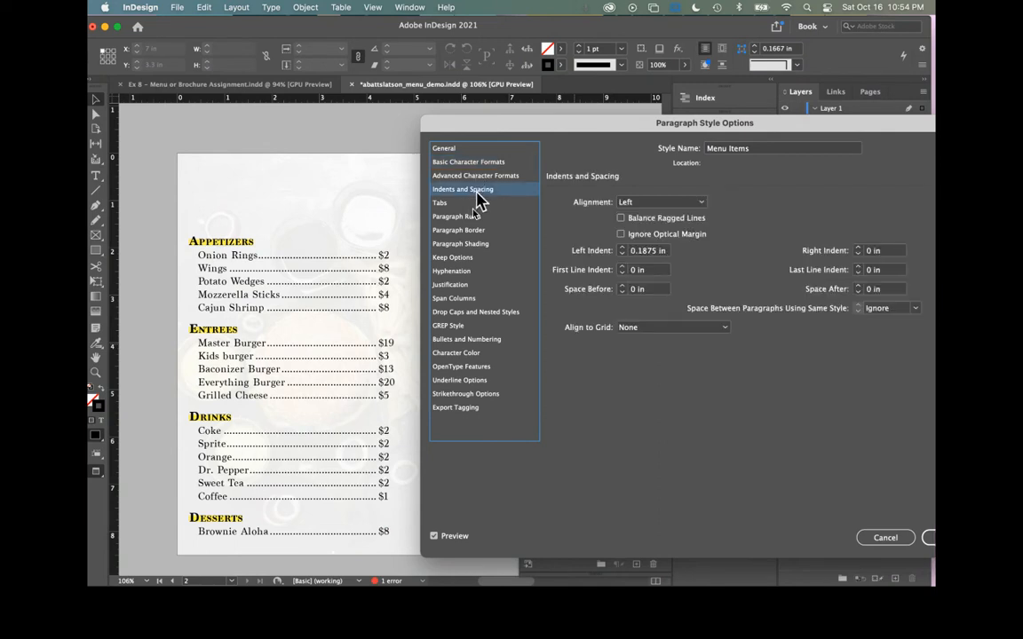
left_click(632, 328)
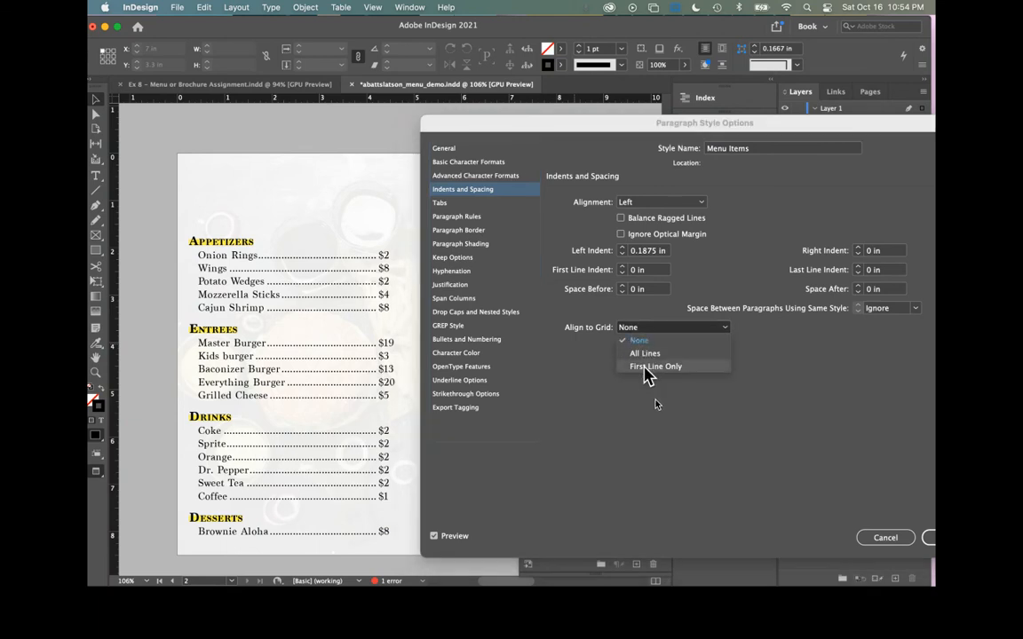
left_click(645, 367)
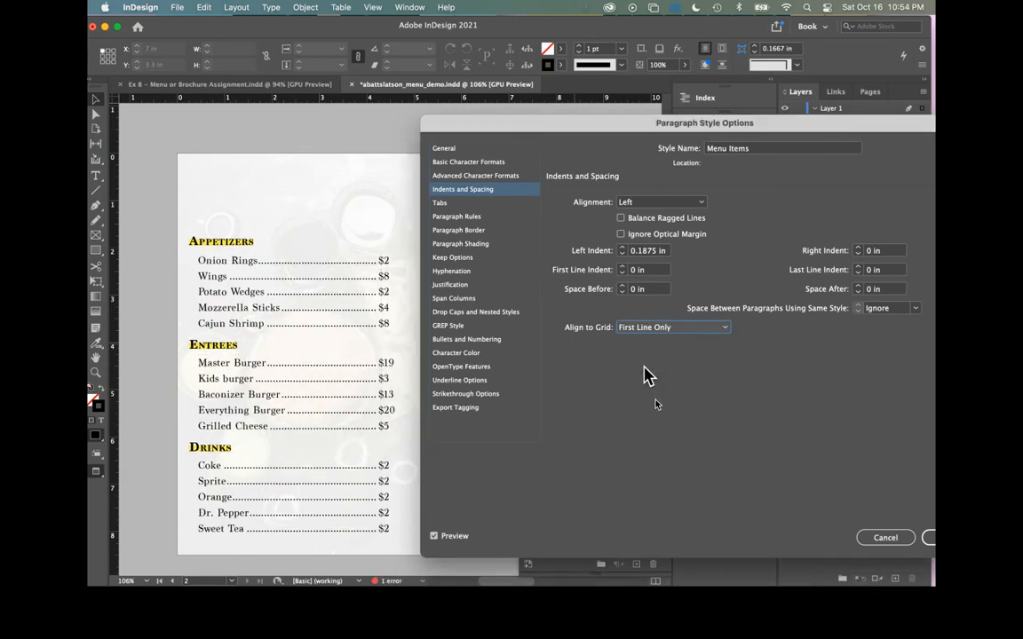
left_click_drag(504, 130, 681, 124)
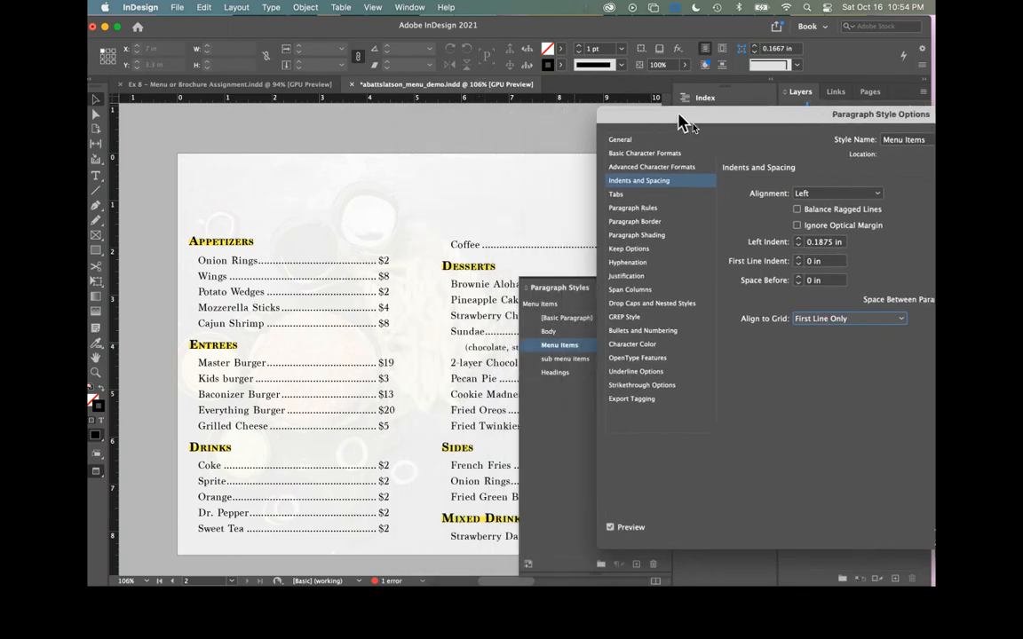
left_click_drag(679, 115, 570, 121)
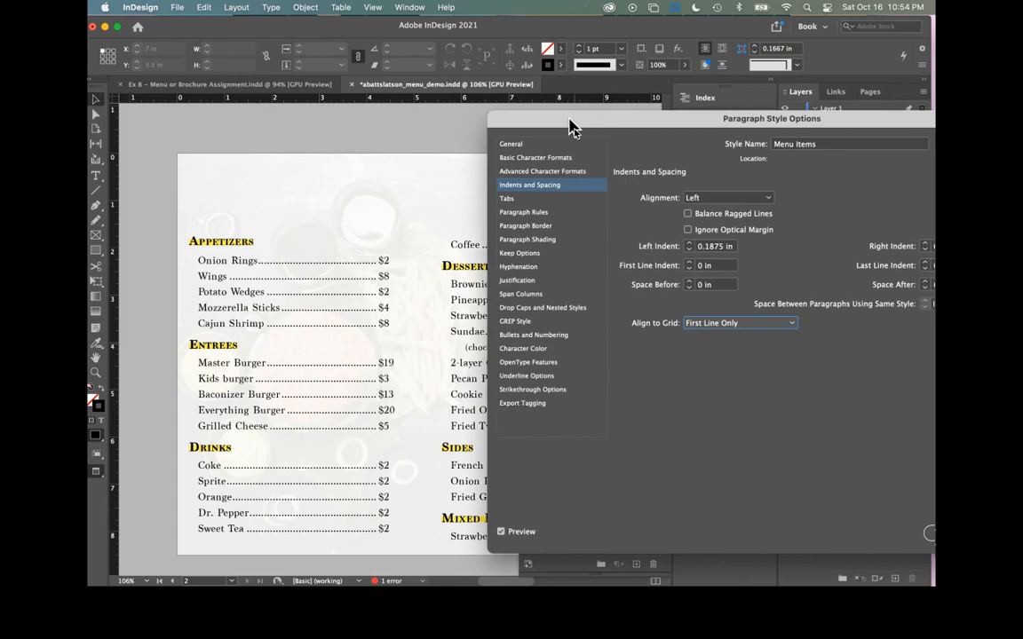
Change the Menu Items style's Align to Grid option to All Lines and accept the style.
left_click(729, 324)
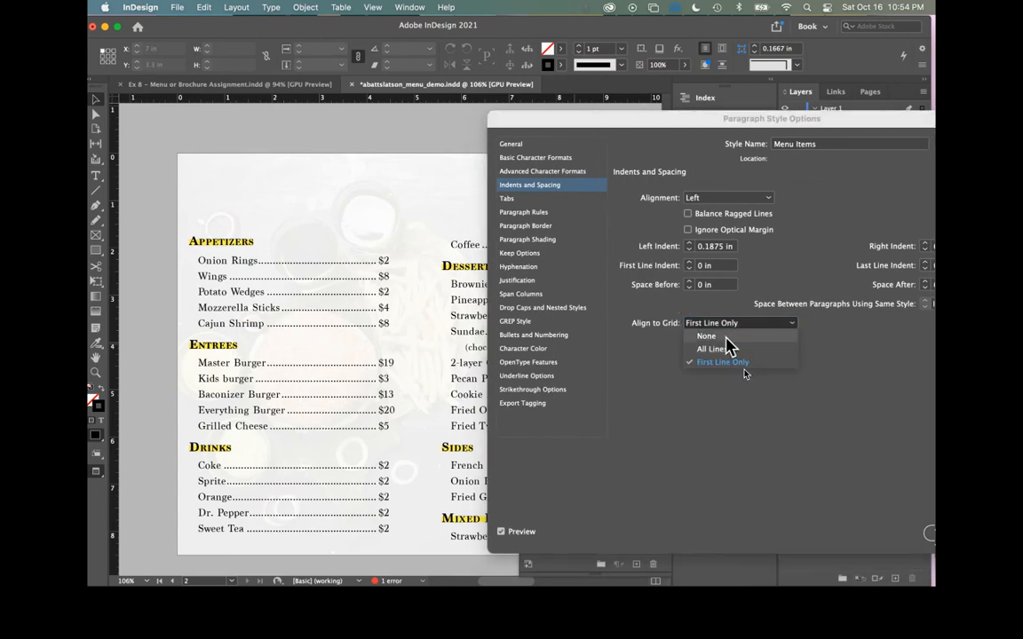
left_click(724, 346)
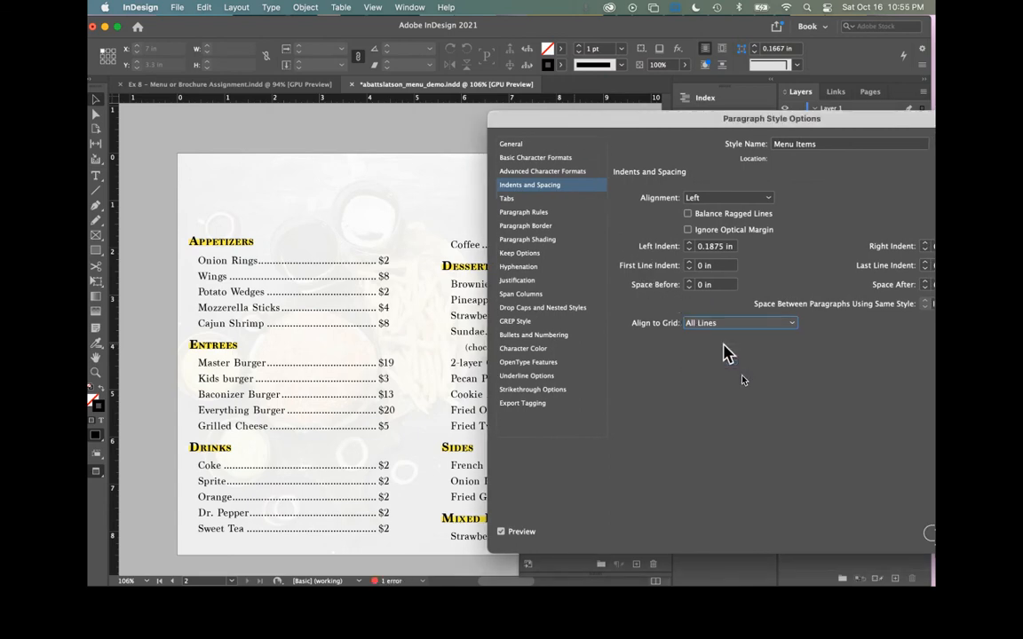
left_click_drag(582, 134, 886, 156)
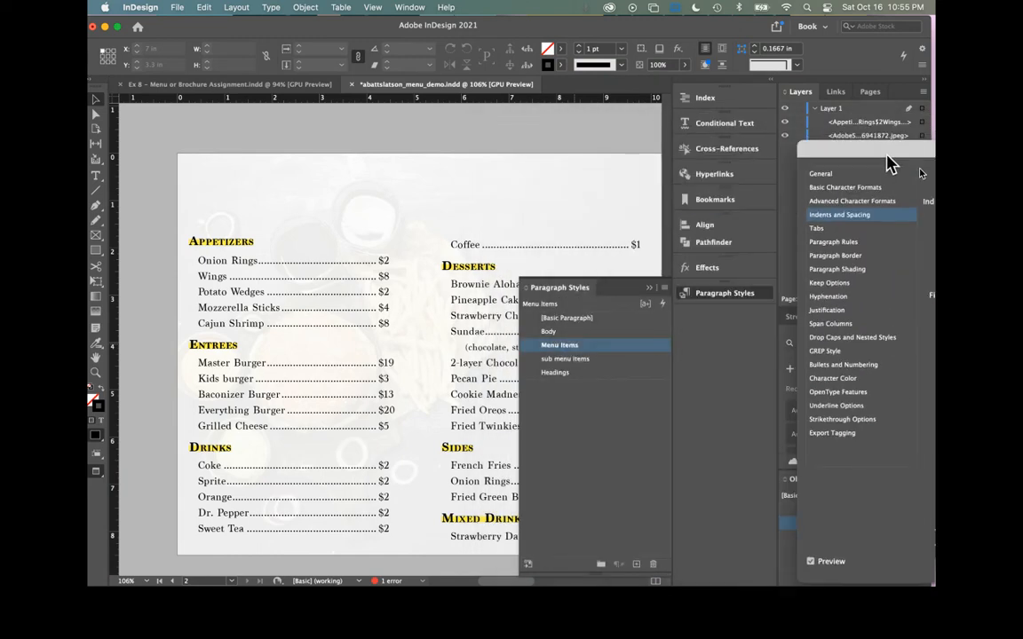
left_click_drag(886, 156, 885, 156)
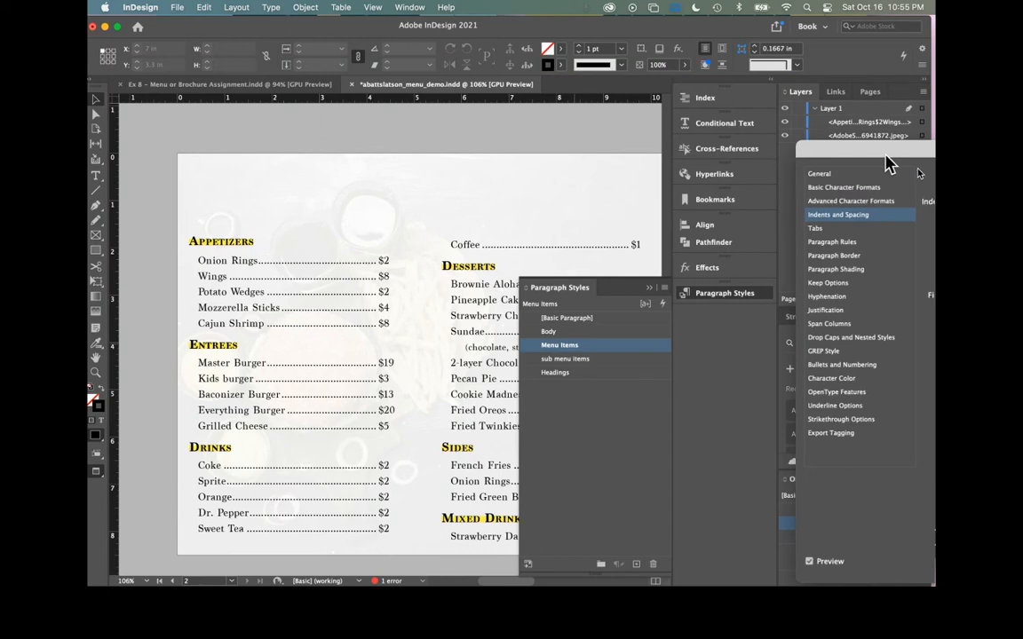
left_click_drag(885, 156, 617, 137)
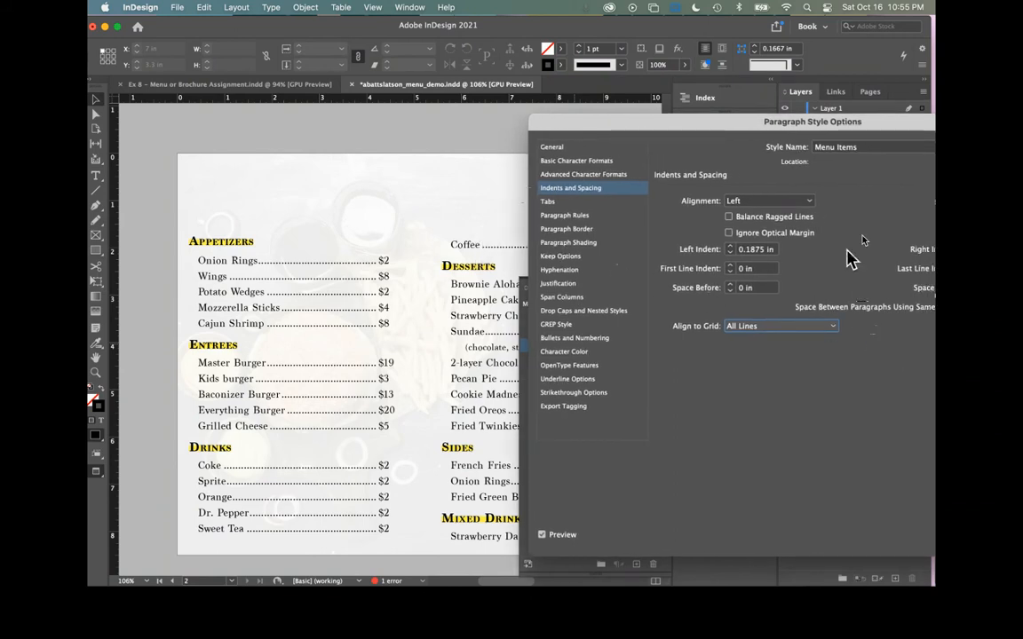
left_click_drag(803, 118, 635, 131)
left_click(888, 550)
Close the paragraph styles list and stretch the menu text frame's upper edge to Y 0.66 in, making it 7.59 in high.
scroll(402, 388, "right", 2)
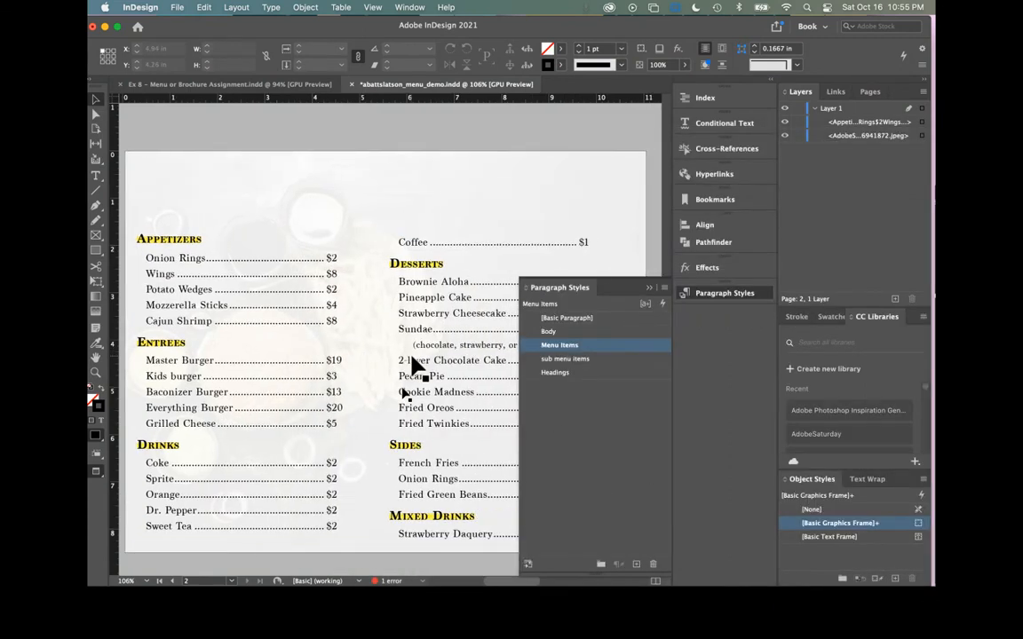
scroll(402, 388, "down", 2)
left_click(402, 388)
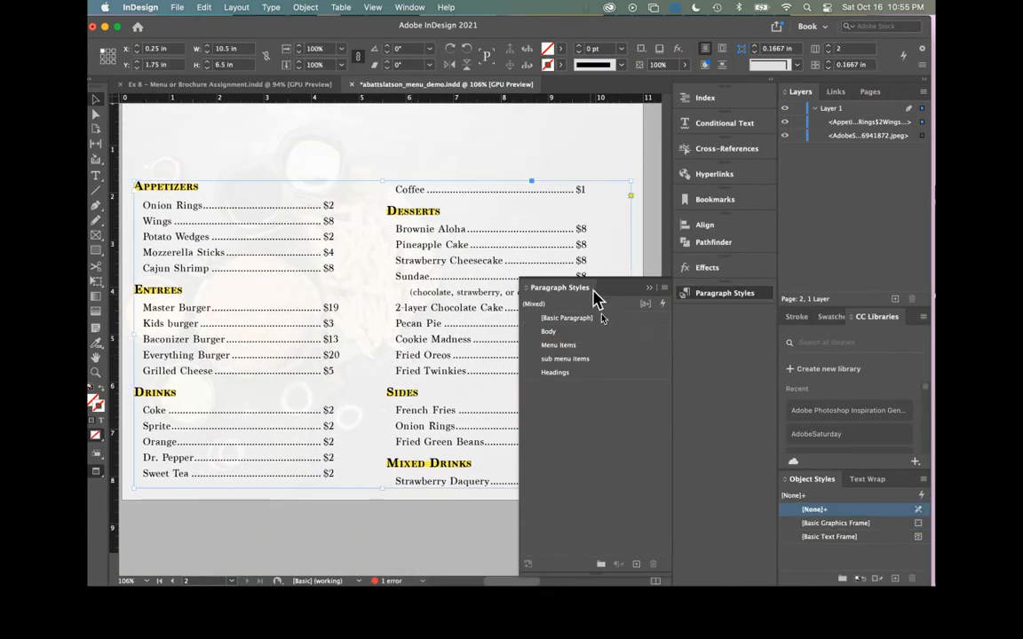
left_click(649, 287)
scroll(331, 406, "left", 3)
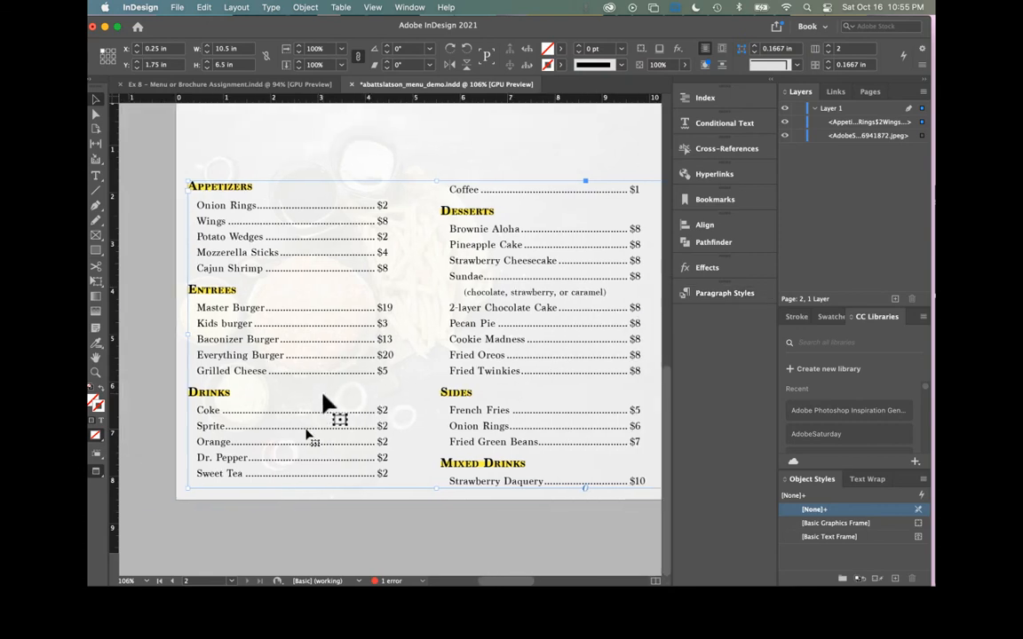
scroll(330, 406, "up", 3)
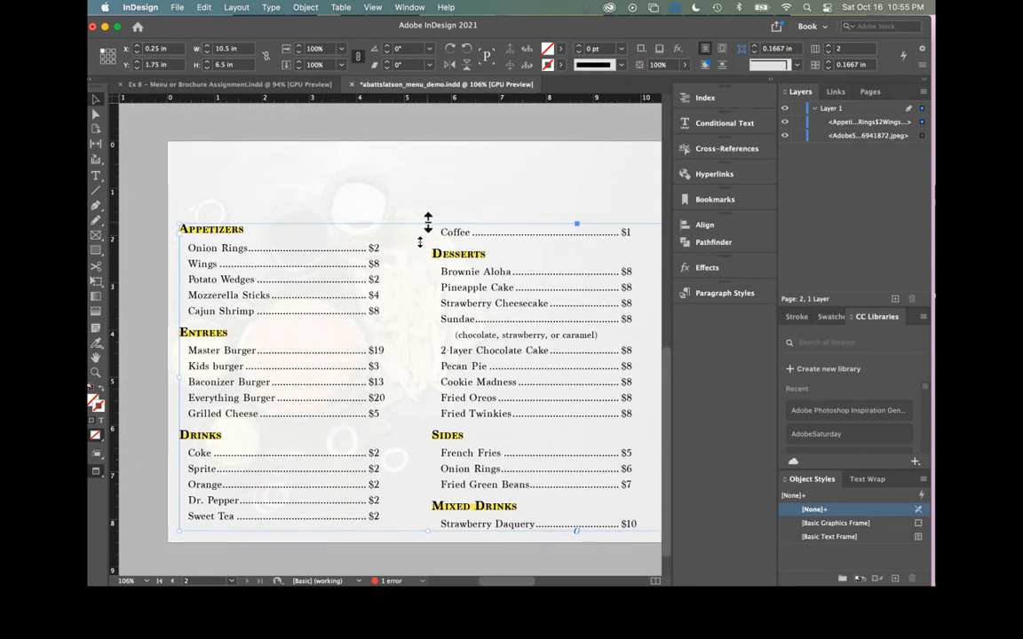
left_click_drag(425, 223, 426, 173)
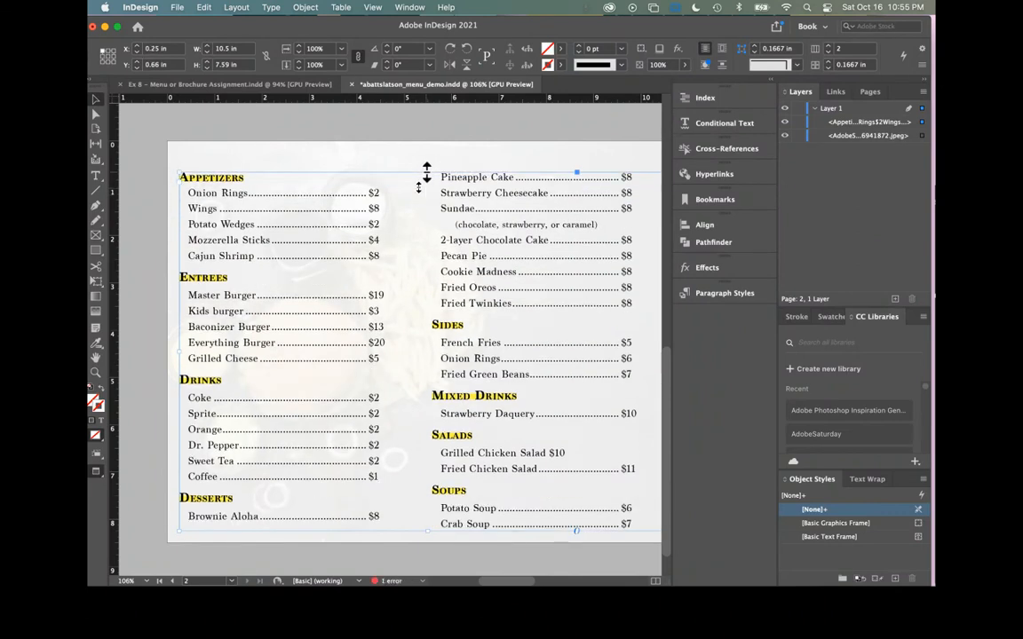
Undo the text frame enlargement, and undo and redo the Menu Items style's grid alignment to compare the line spacing.
key("super+z")
key("super+z")
key("super+z")
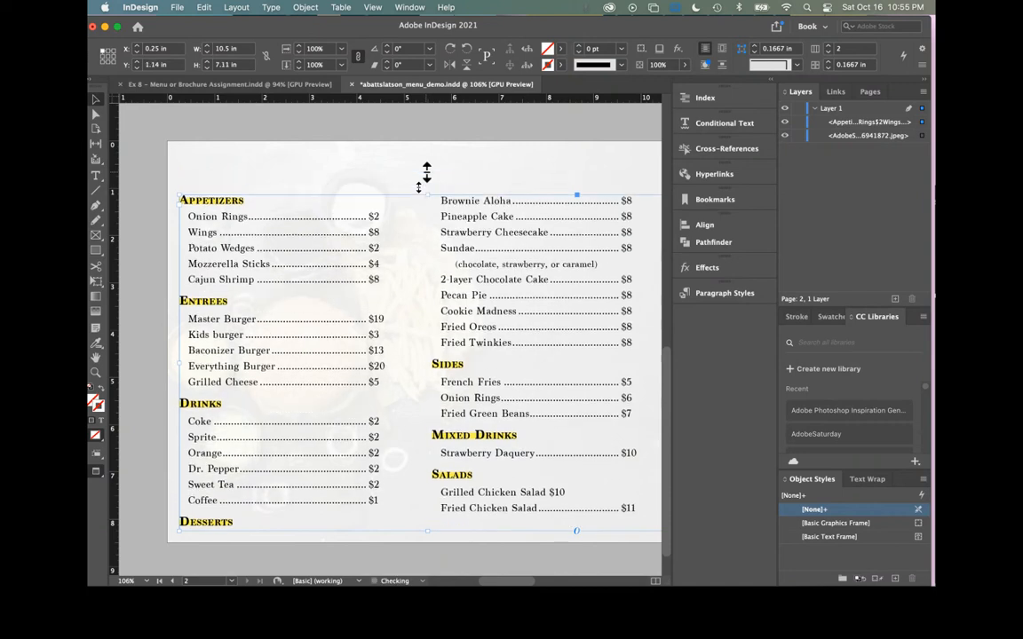
key("super+z")
key("super+z")
key("super+z")
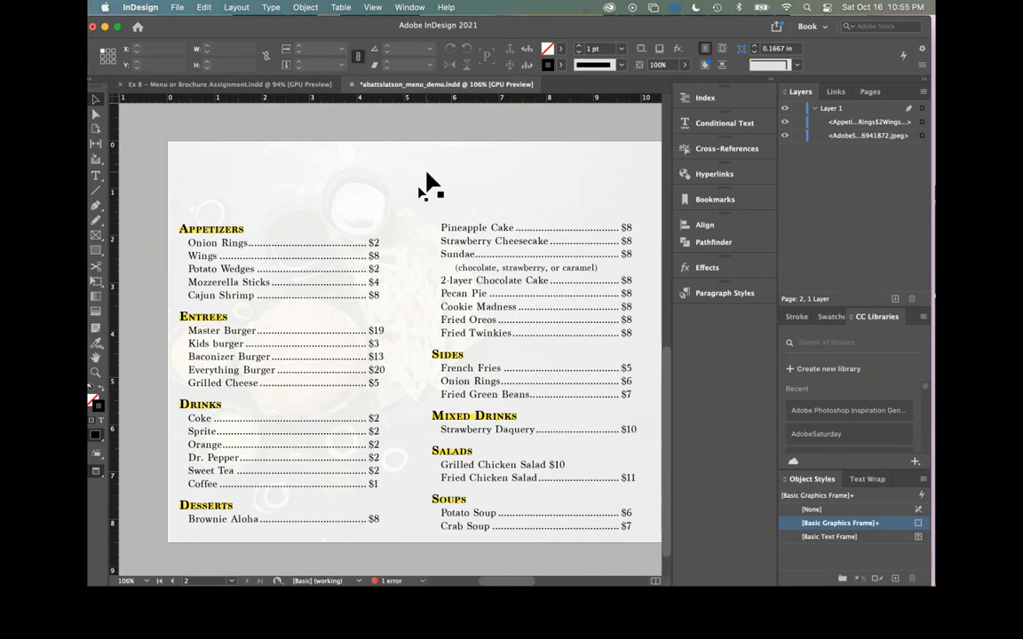
key("super+z")
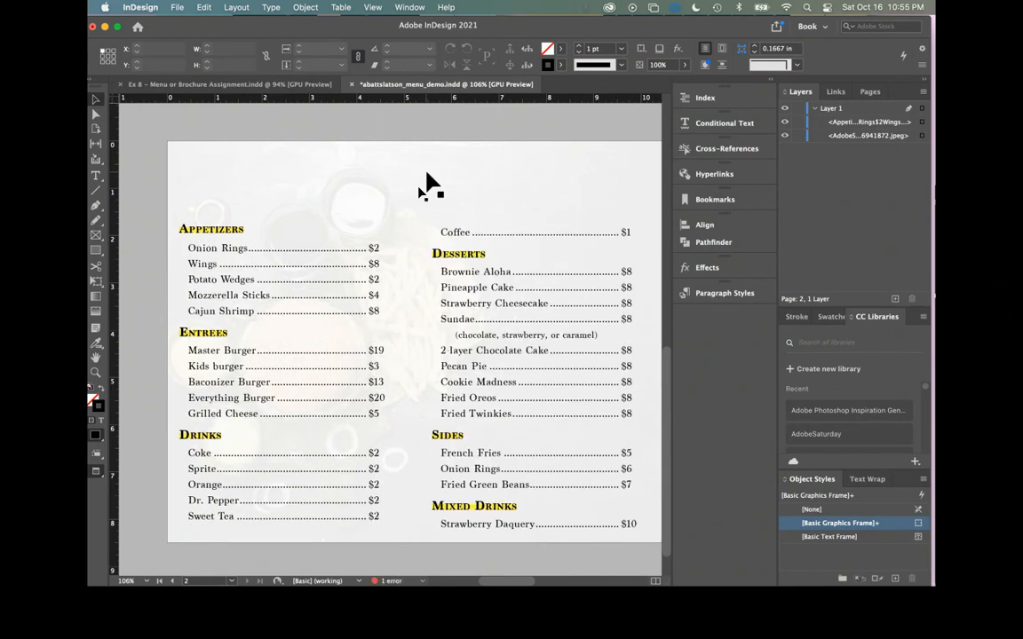
key("super+z")
key("super+shift+z")
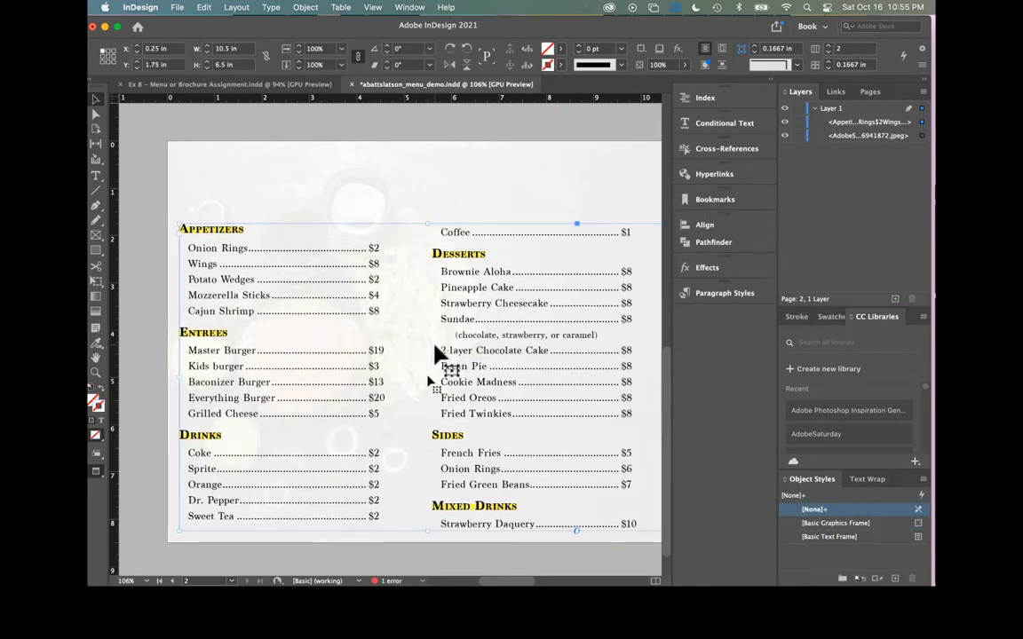
Stretch the menu text frame's upper edge in stages to a height of 7.87 in and move the frame up to Y 0.1 in.
scroll(435, 354, "right", 4)
scroll(435, 353, "left", 5)
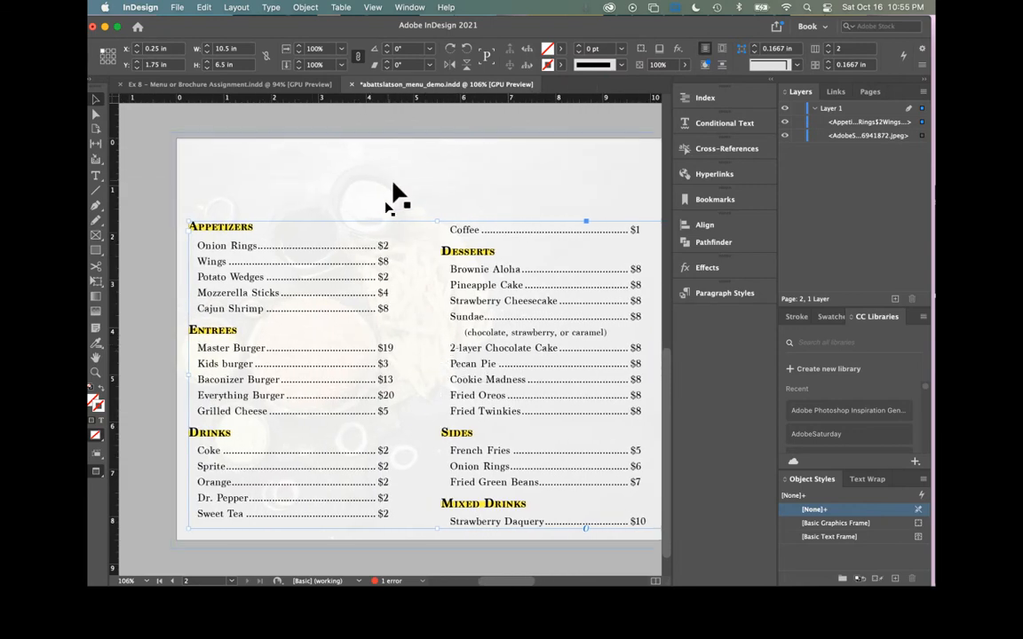
scroll(433, 227, "right", 1)
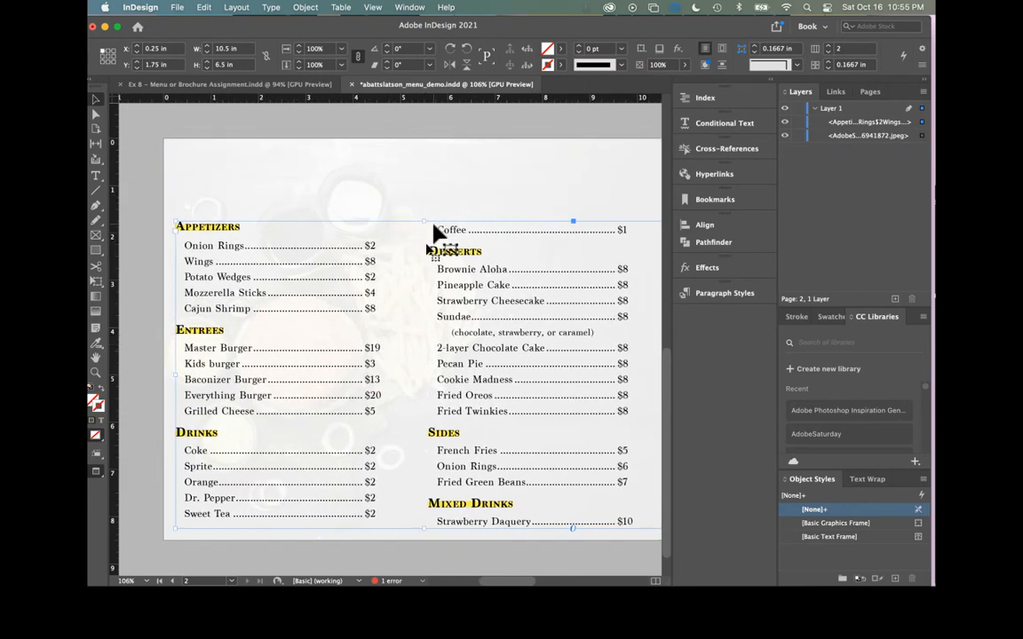
scroll(434, 229, "right", 1)
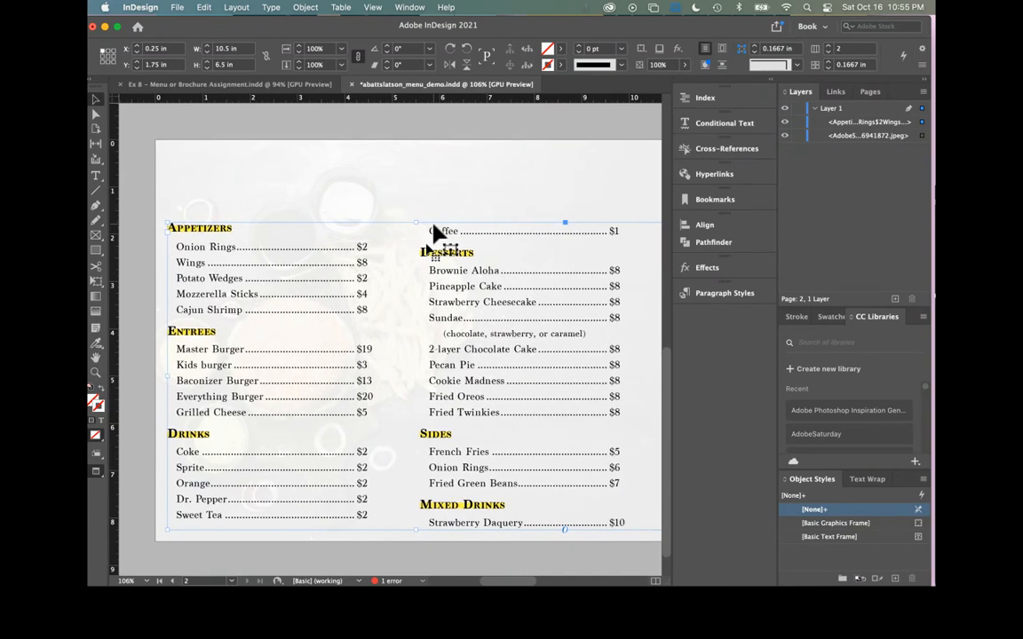
left_click_drag(413, 221, 412, 202)
scroll(414, 213, "right", 1)
left_click_drag(410, 204, 409, 179)
scroll(409, 188, "right", 2)
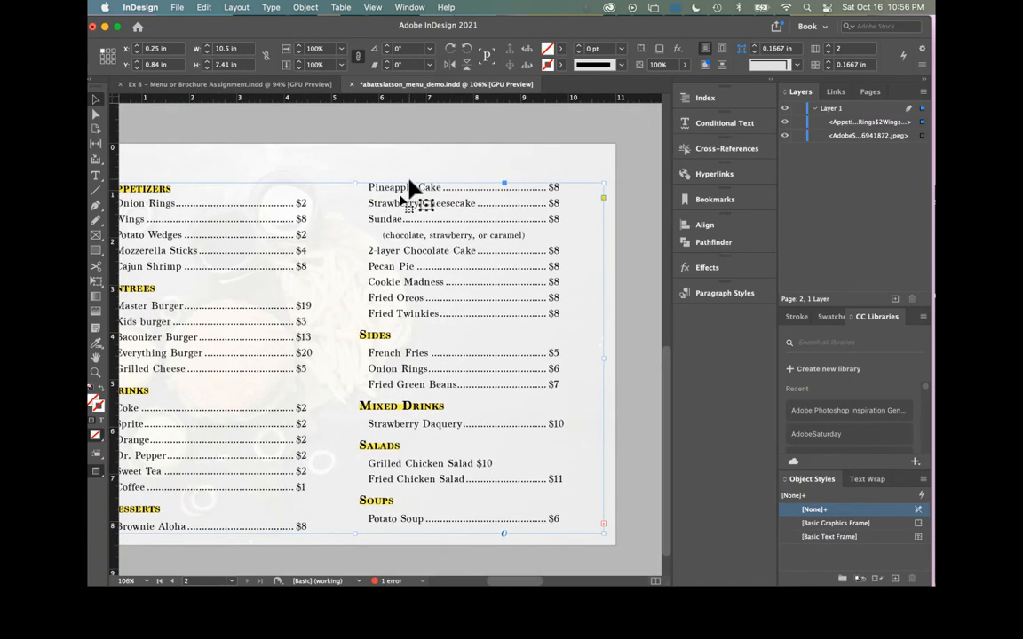
left_click_drag(355, 183, 352, 149)
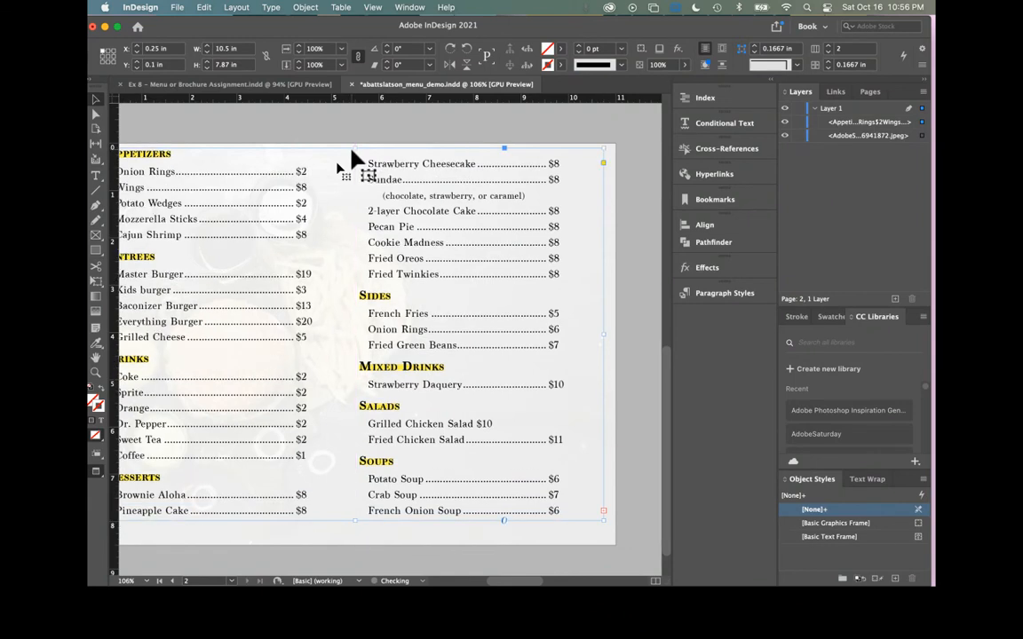
Undo the text frame's move and enlargements and the Menu Items style's grid alignment.
scroll(359, 172, "left", 3)
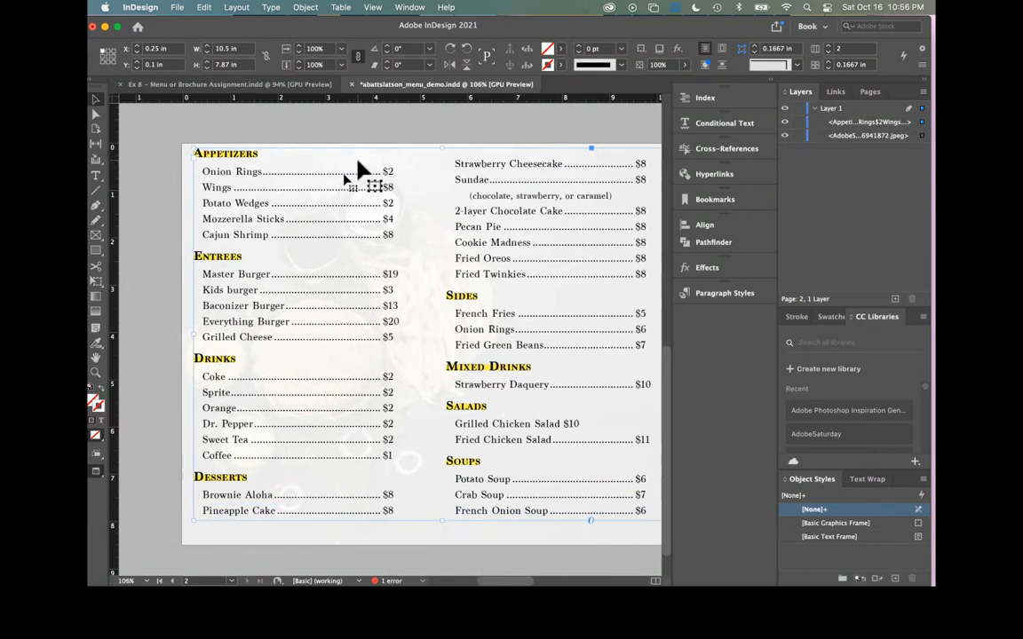
key("super+z")
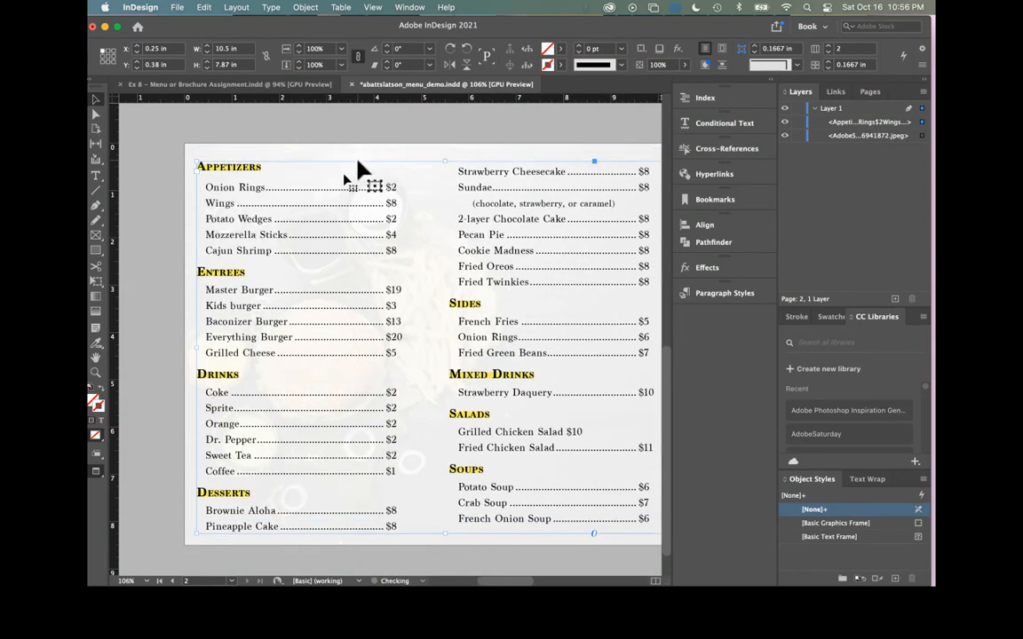
scroll(437, 213, "right", 3)
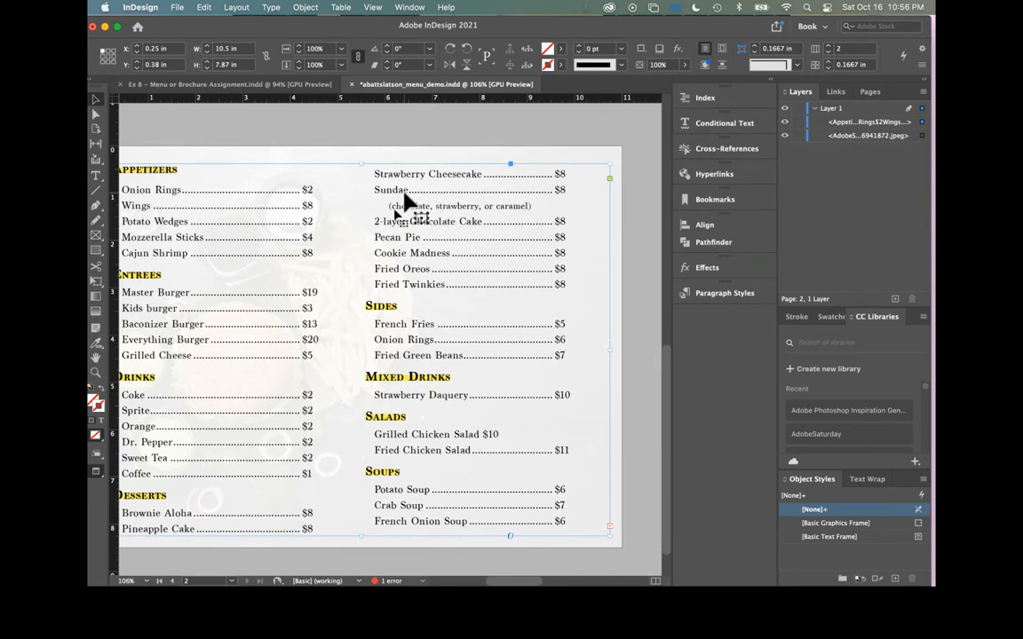
key("super+z")
key("super+z")
key("super+z")
key("super+z")
key("super+z")
key("super+z")
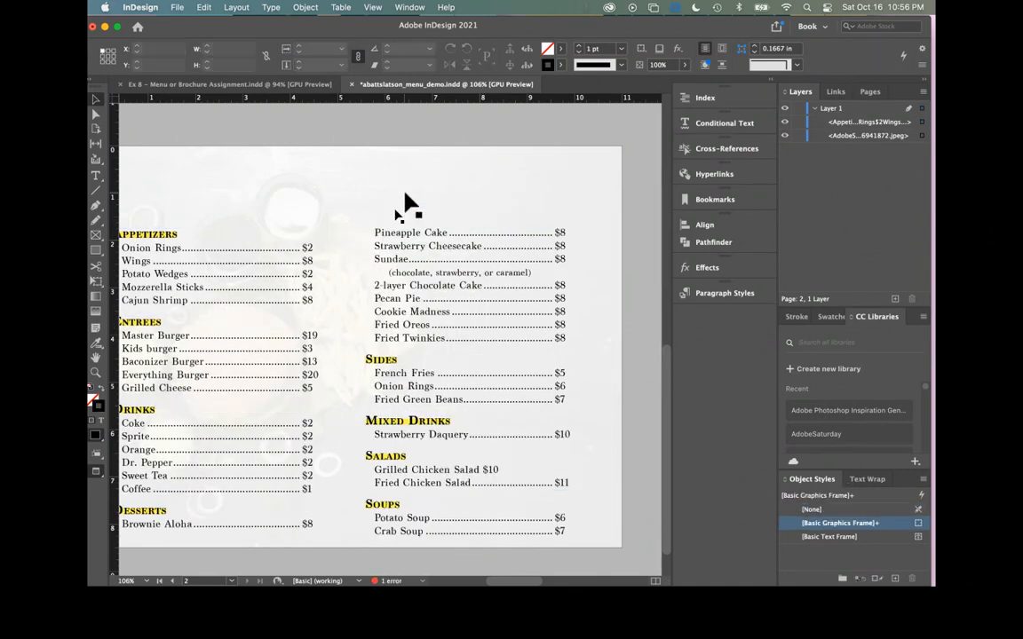
left_click(415, 272)
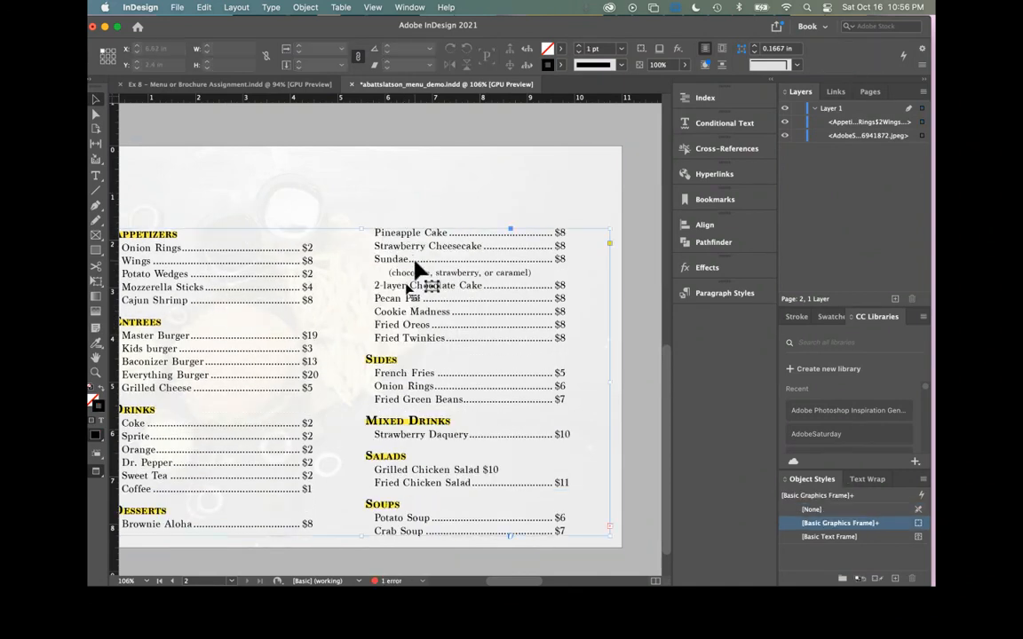
Undo the indent formatting of the Sundae flavour description and redo it to compare.
scroll(414, 265, "left", 5)
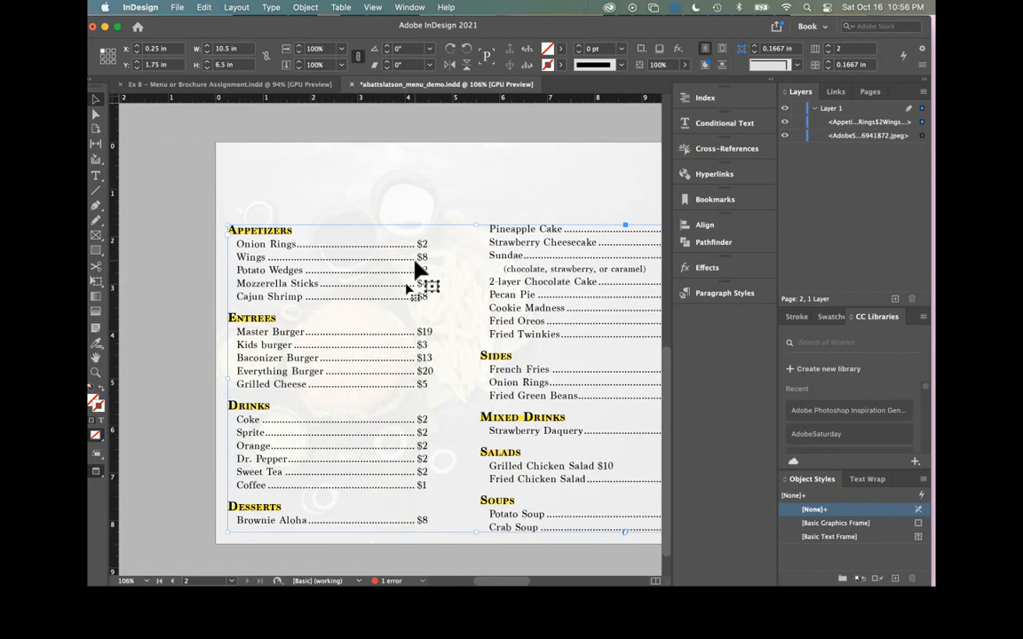
scroll(415, 264, "right", 4)
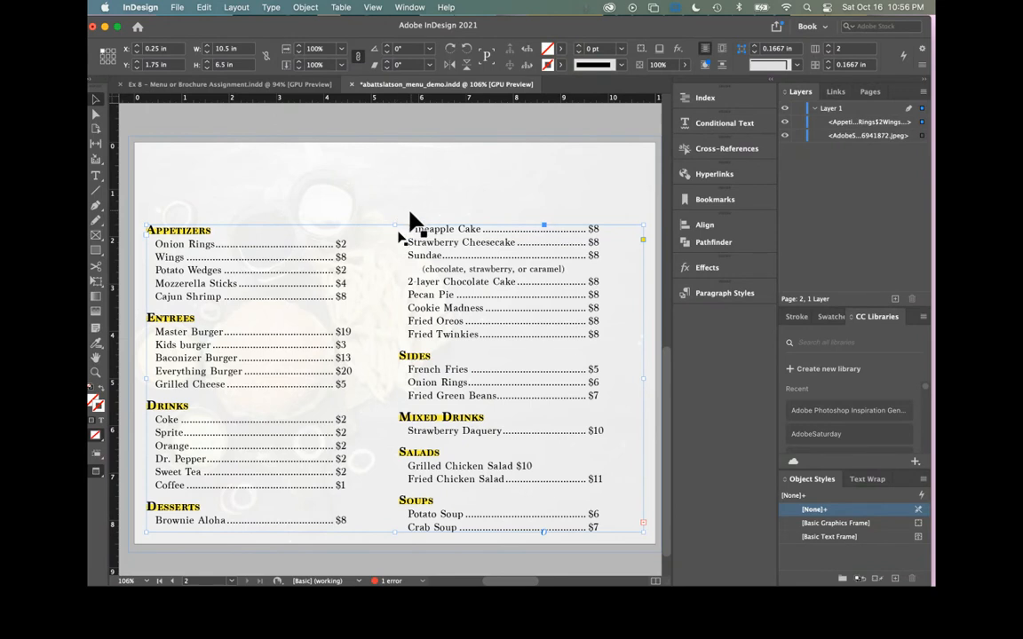
left_click(392, 234)
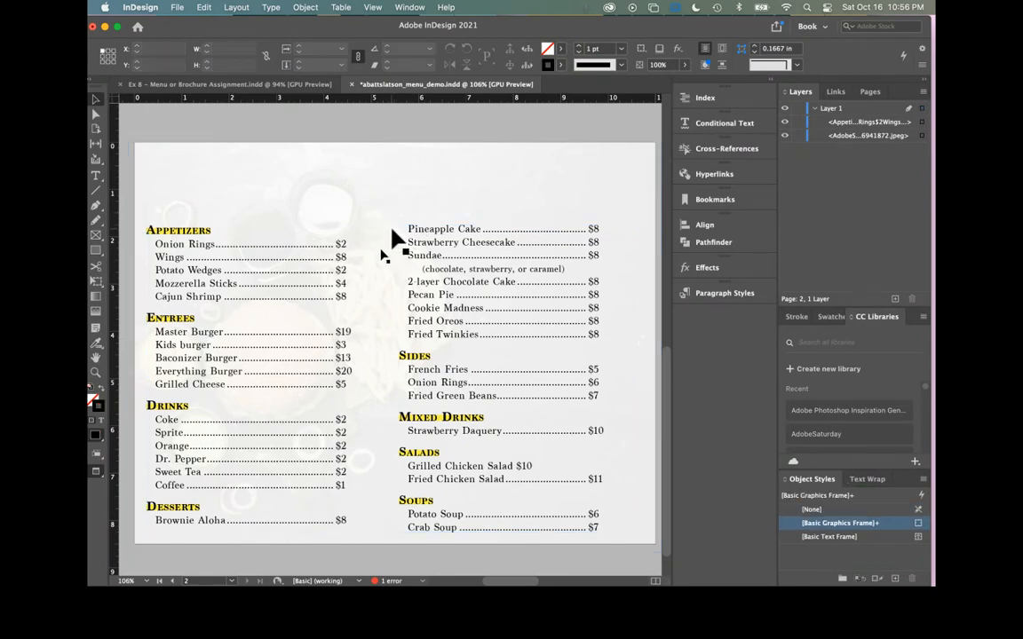
key("super+z")
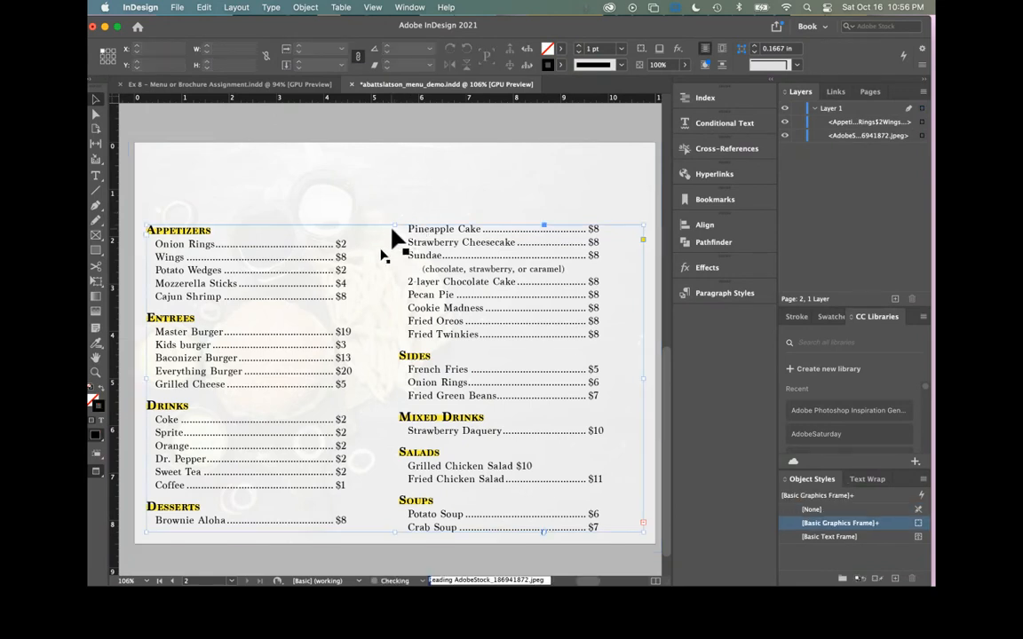
key("super+z")
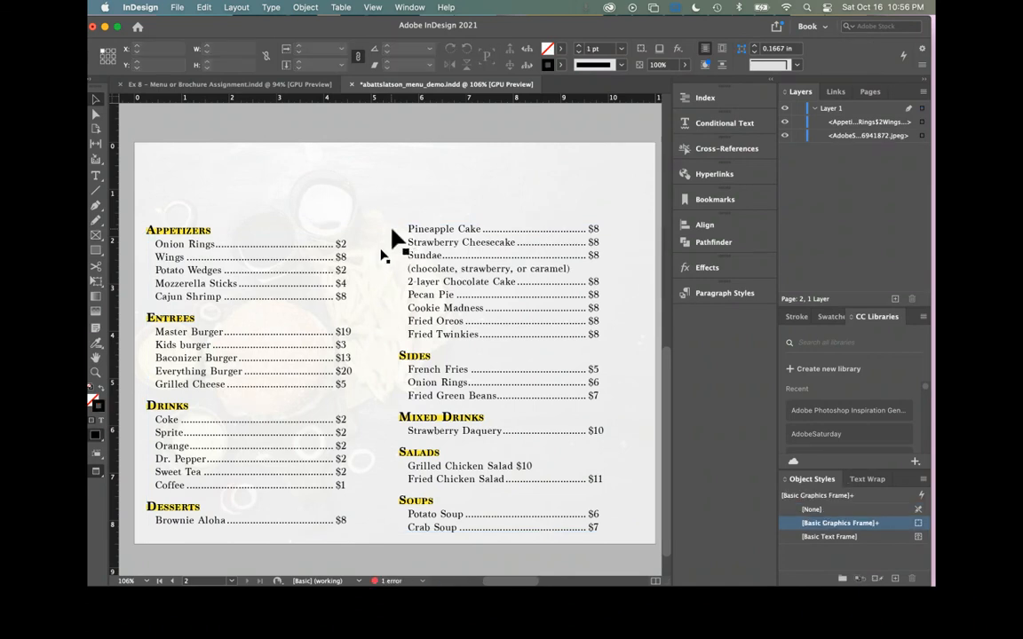
key("super+shift+z")
Stretch the menu text frame's upper edge in two stages to Y 1.38 in, making the frame 6.87 in high.
left_click(431, 306)
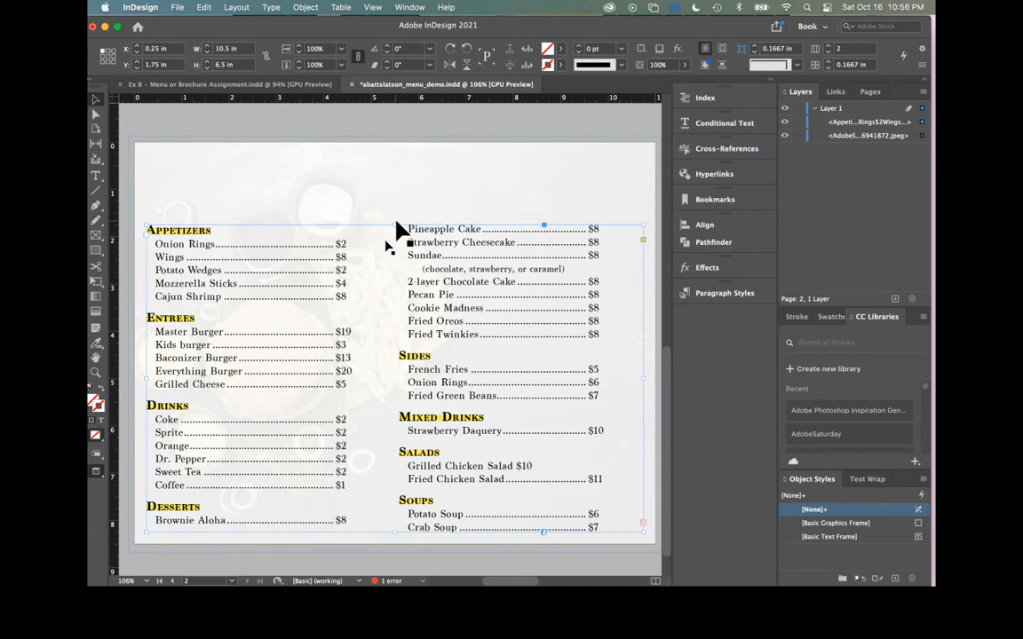
left_click_drag(388, 225, 389, 185)
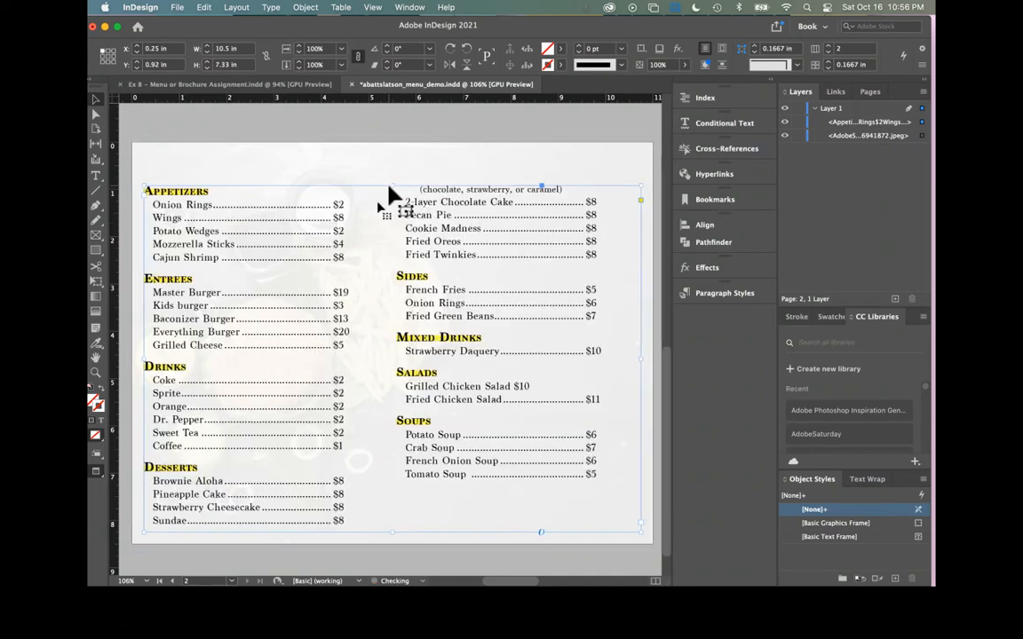
scroll(389, 185, "right", 4)
scroll(389, 186, "left", 3)
scroll(389, 189, "left", 3)
scroll(389, 189, "right", 3)
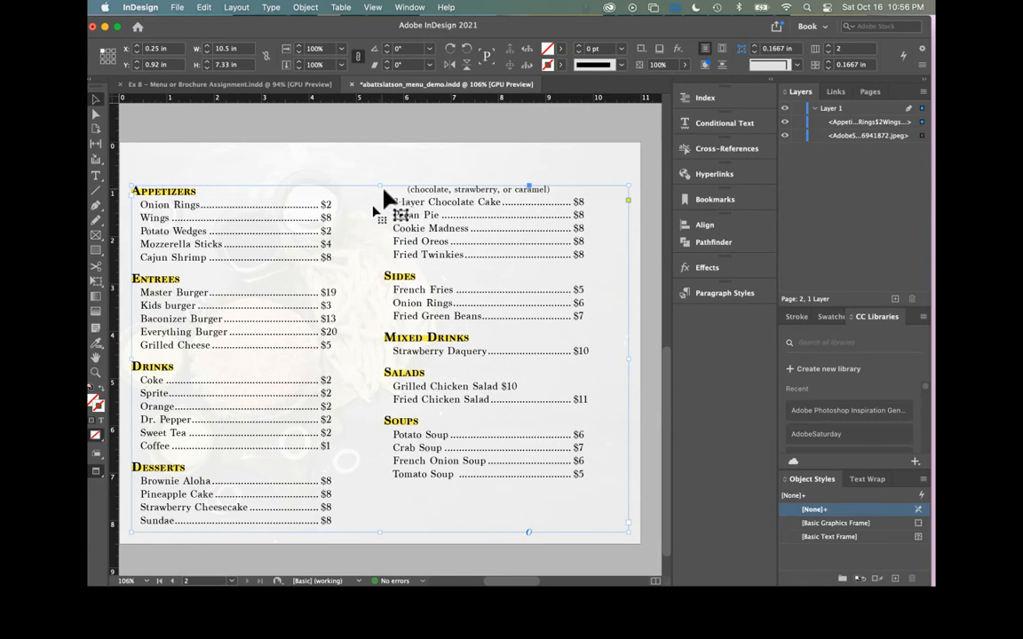
left_click_drag(381, 188, 380, 207)
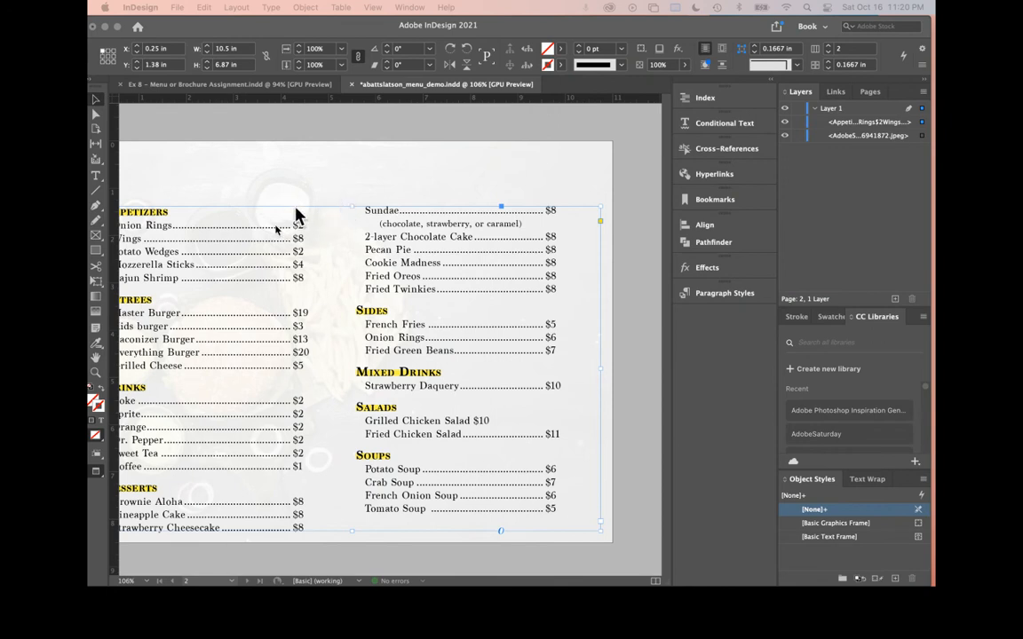
Select the background image and the menu text frame alternately, and lock the text frame against selection.
scroll(297, 216, "left", 3)
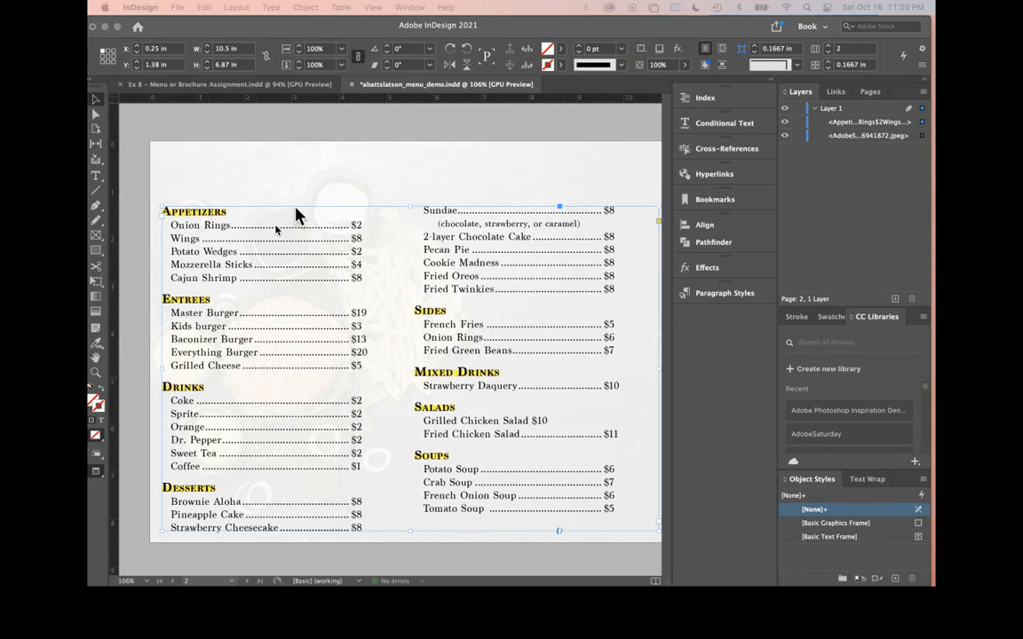
left_click(180, 181)
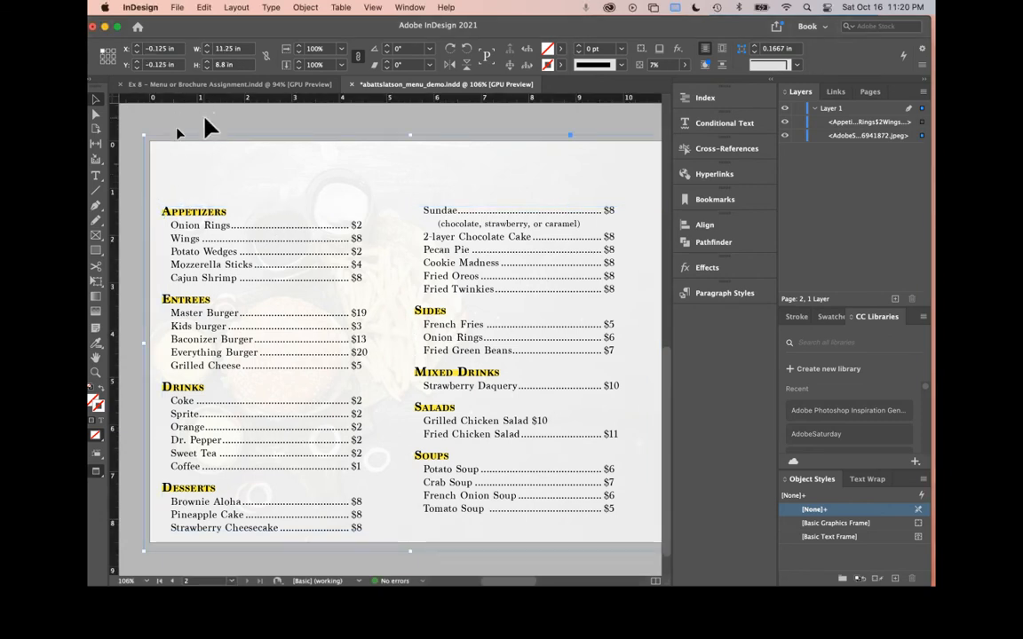
left_click(205, 123)
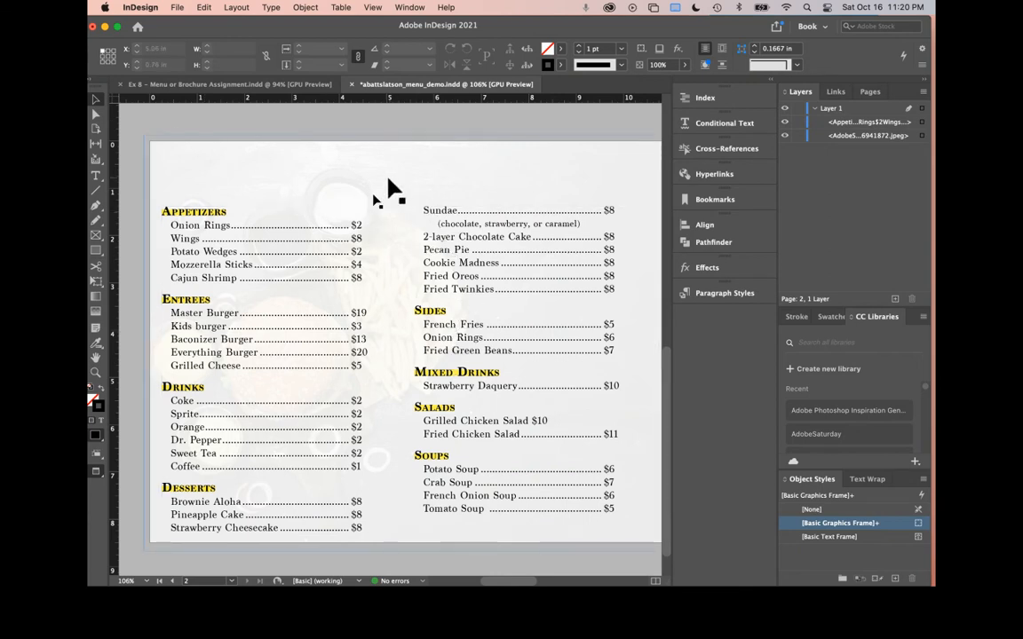
left_click(390, 217)
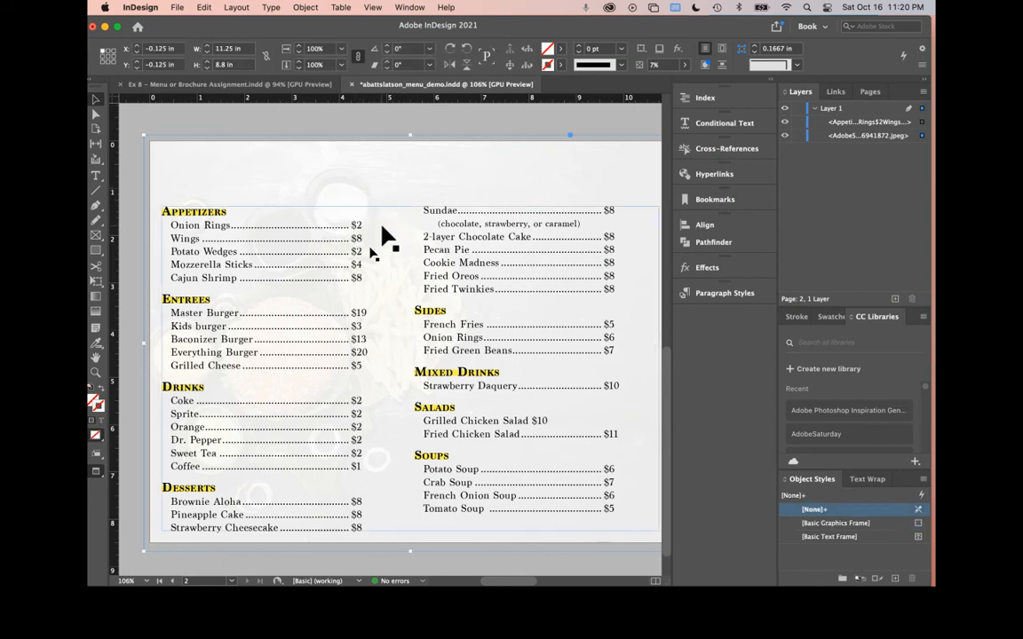
left_click(390, 324)
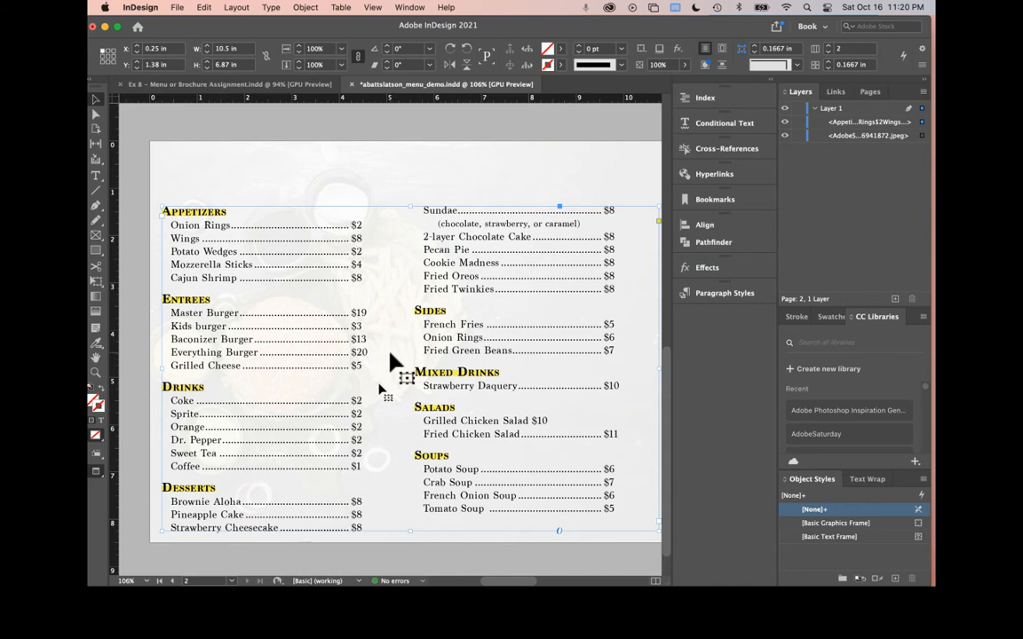
left_click(387, 164)
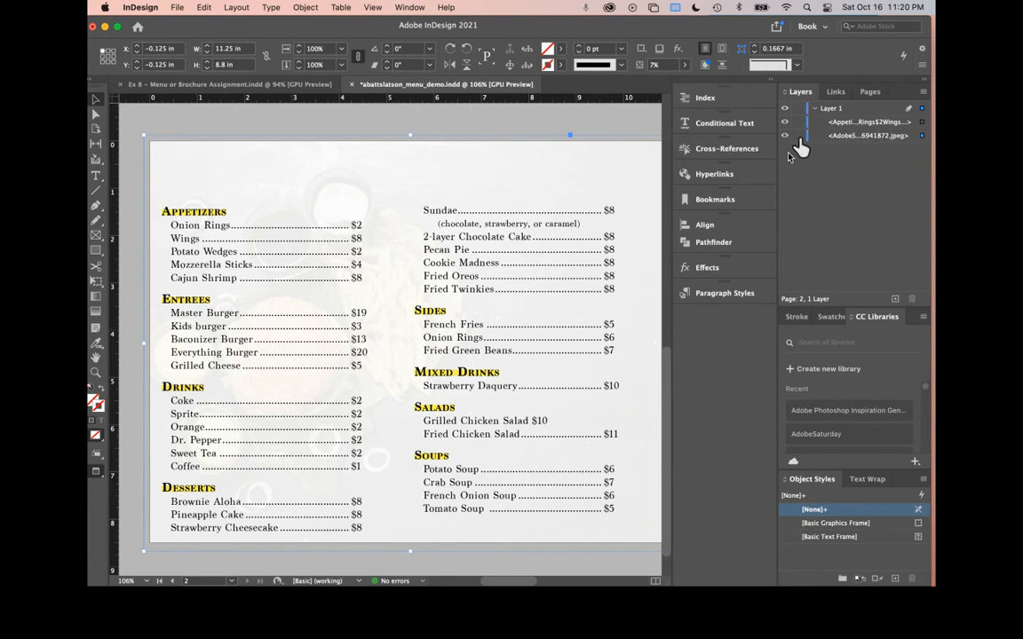
left_click(416, 217)
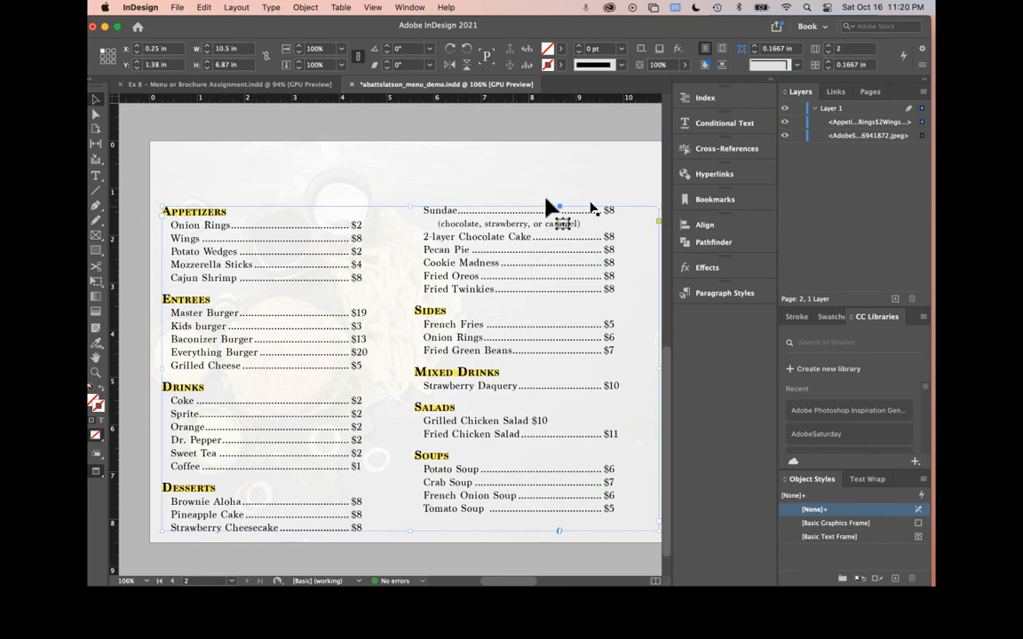
left_click(798, 121)
Select the background photo inside its frame and nudge it vertically to a Y offset of -0.0972 in.
left_click(402, 343)
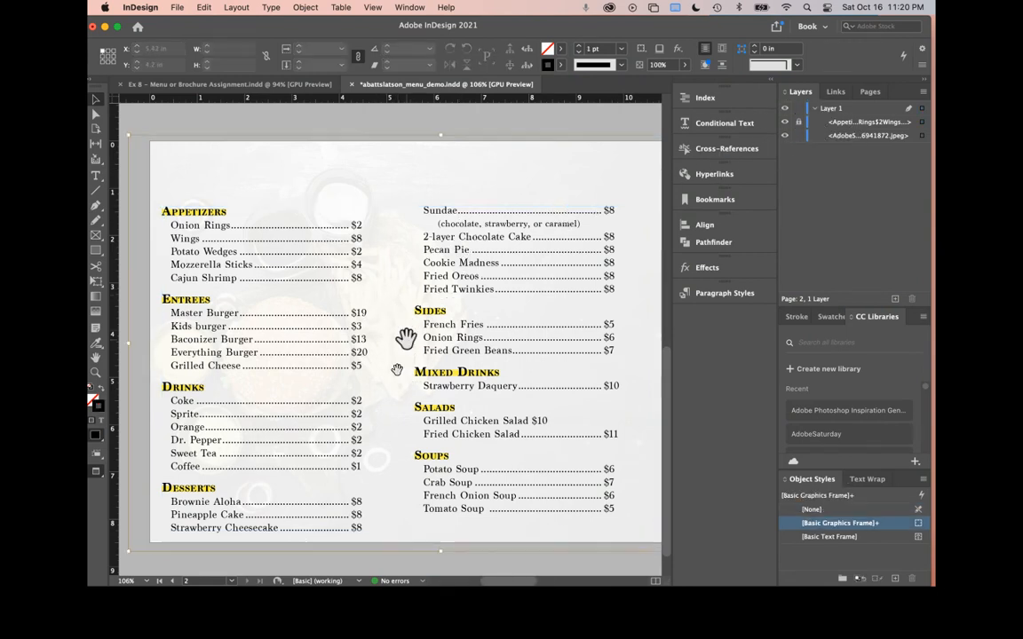
left_click_drag(395, 377, 390, 367)
key("Up")
key("Up")
key("Up")
key("Up")
key("Up")
key("Up")
key("Up")
key("Up")
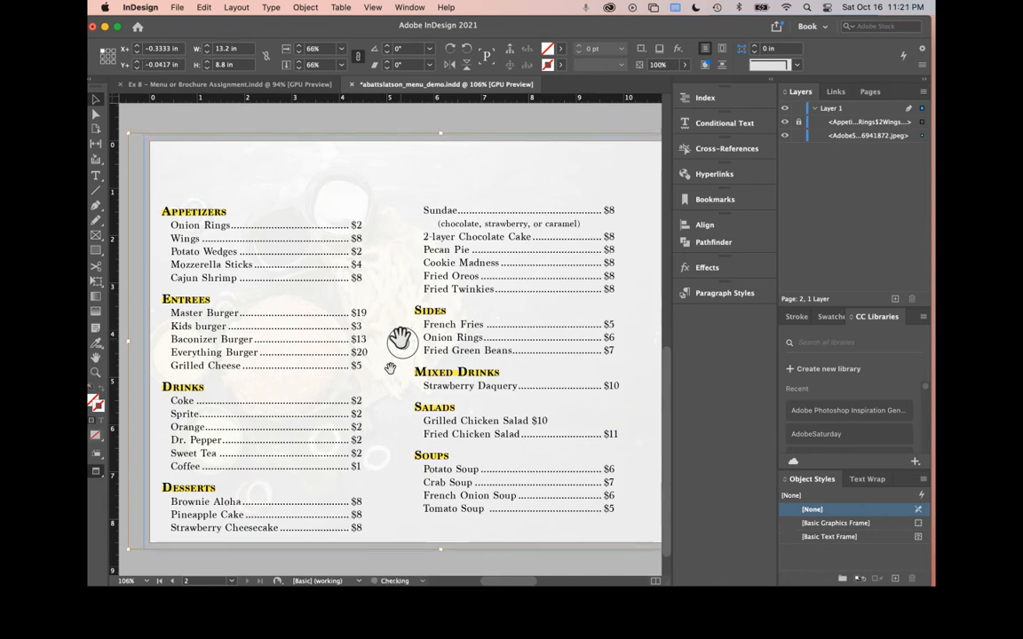
key("Up")
key("Up")
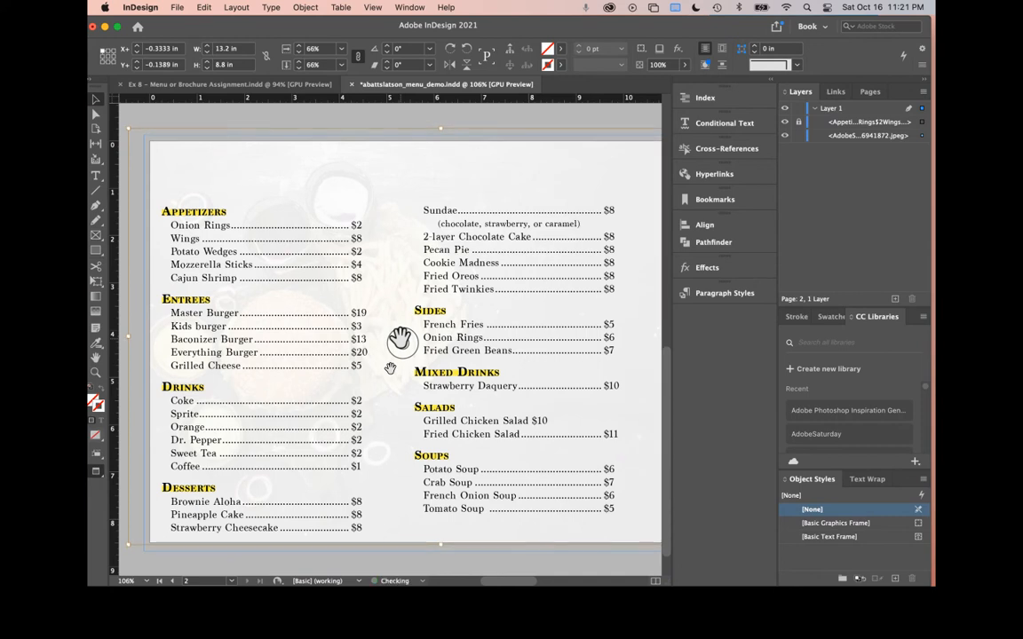
key("Down")
key("Down")
key("Up")
key("Down")
key("Down")
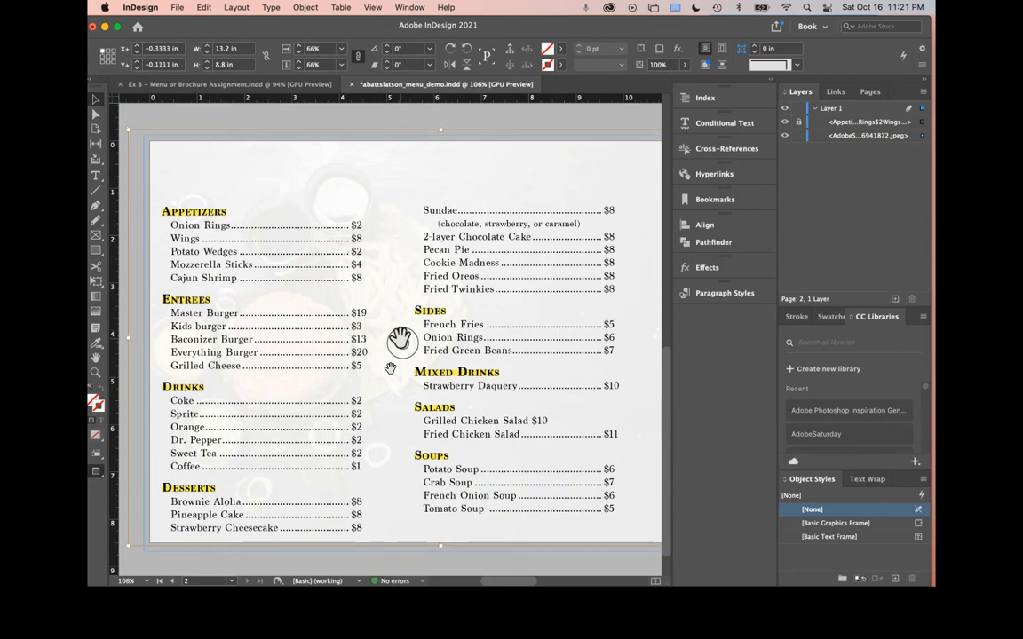
key("Down")
Shift the background photo to the right inside its frame, to an X offset of -0.0278 in.
key("super+minus")
key("super+minus")
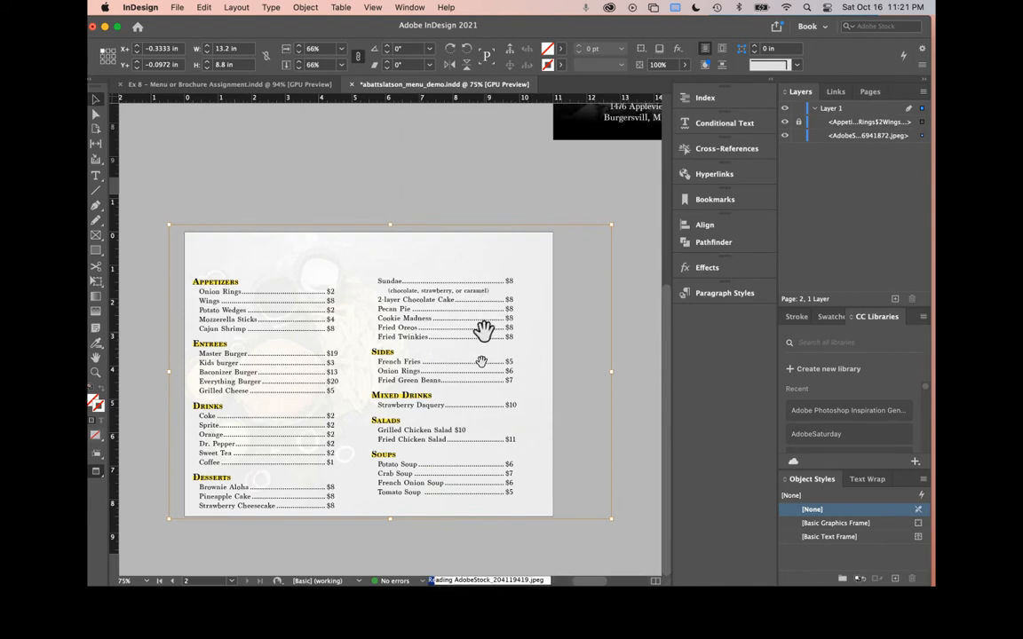
left_click_drag(361, 375, 370, 375)
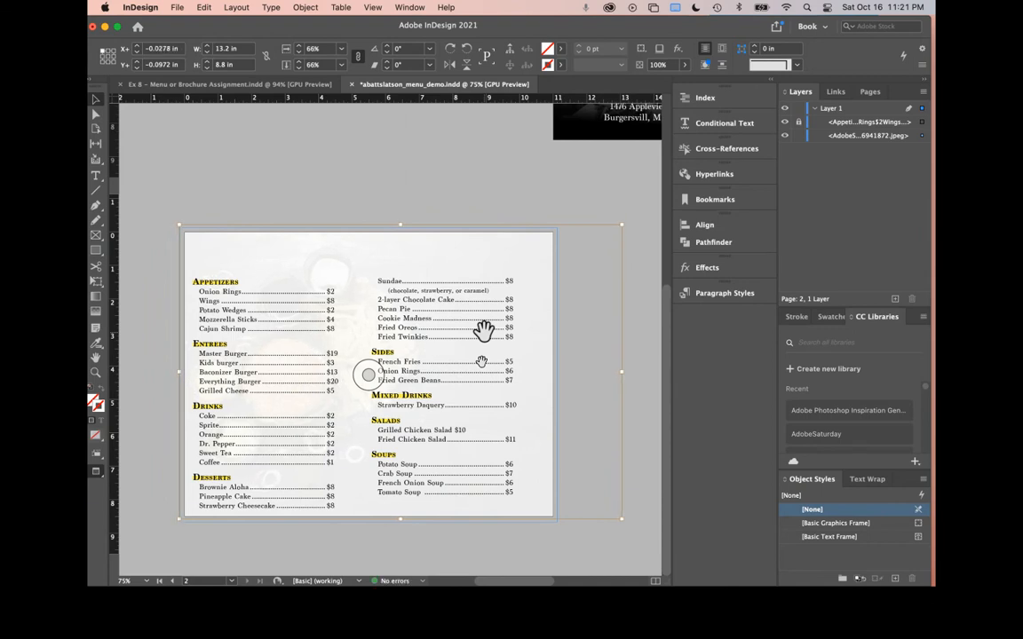
left_click_drag(368, 374, 369, 375)
Nudge the background photo upward inside its frame to a Y offset of -0.375 in.
key("Up")
key("Up")
key("Up")
key("Up")
key("Up")
key("Up")
key("Up")
key("Up")
key("Up")
key("Up")
key("Up")
key("Up")
key("Up")
key("Up")
key("Up")
key("Up")
key("Up")
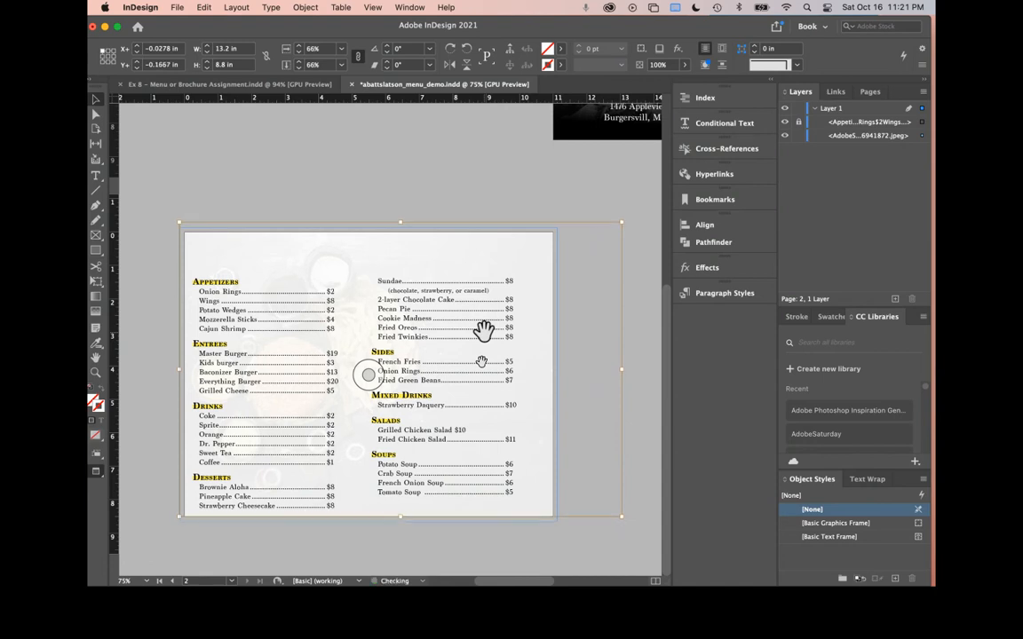
key("Up")
key("Up")
key("Up")
key("Up")
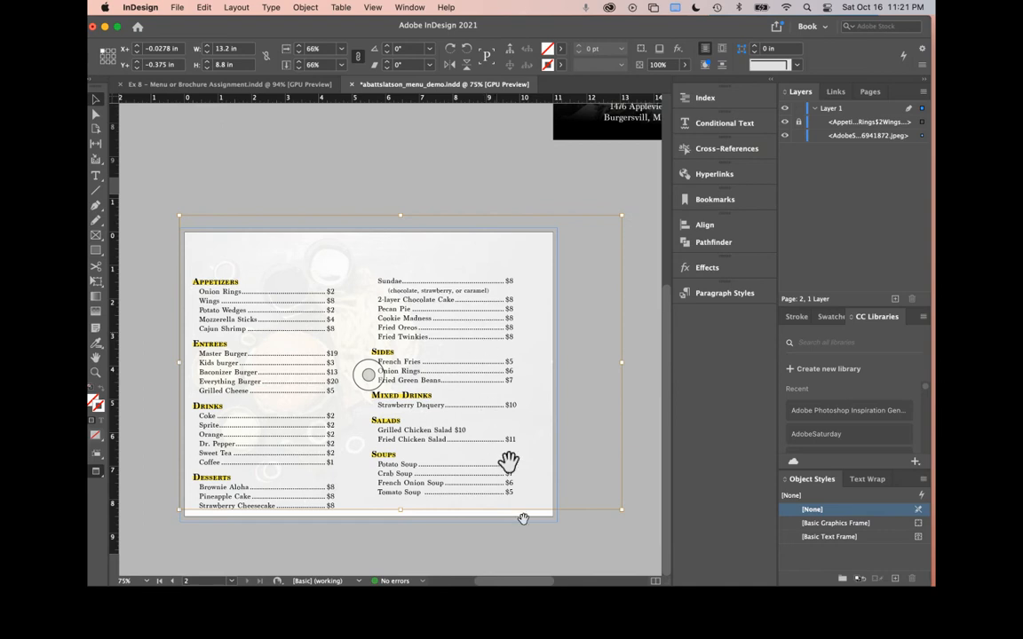
Enlarge the background photo proportionally to 13.95 by 9.3 in within its frame, deselect it and save the menu document.
left_click_drag(623, 509, 636, 529)
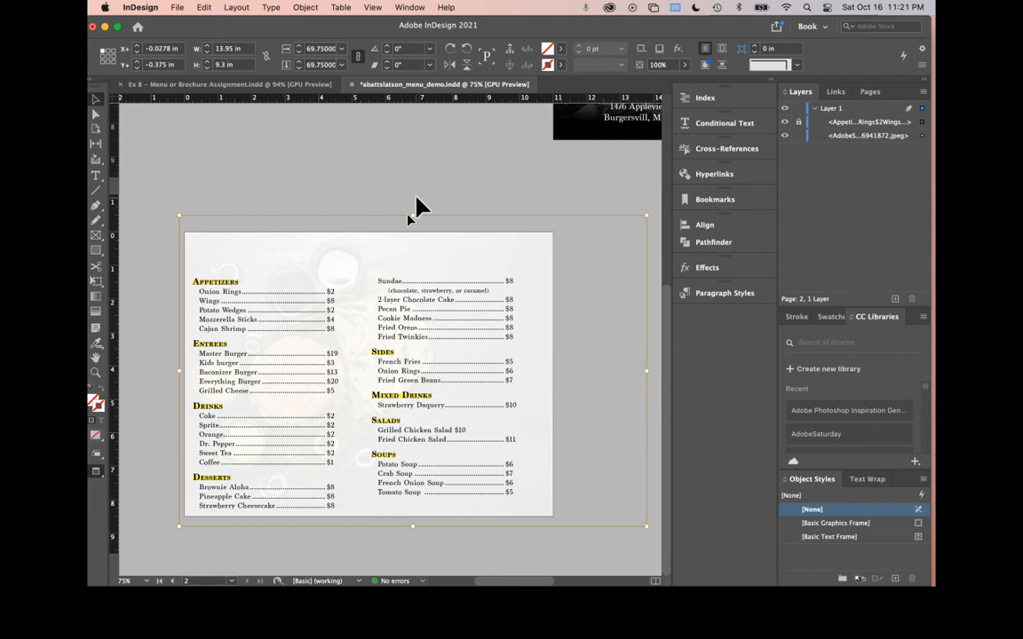
left_click(345, 173)
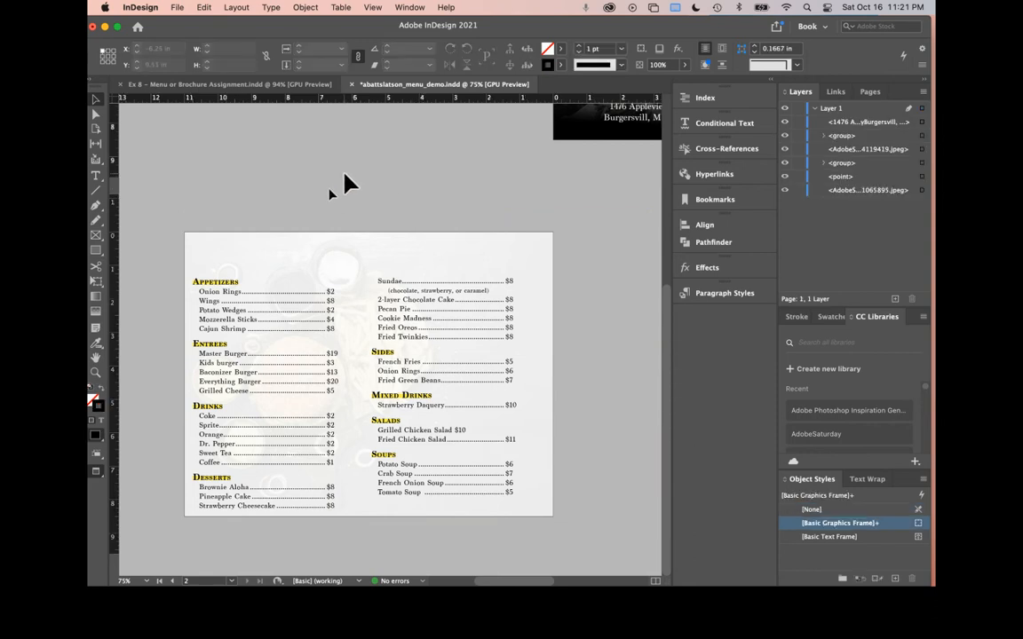
key("super+s")
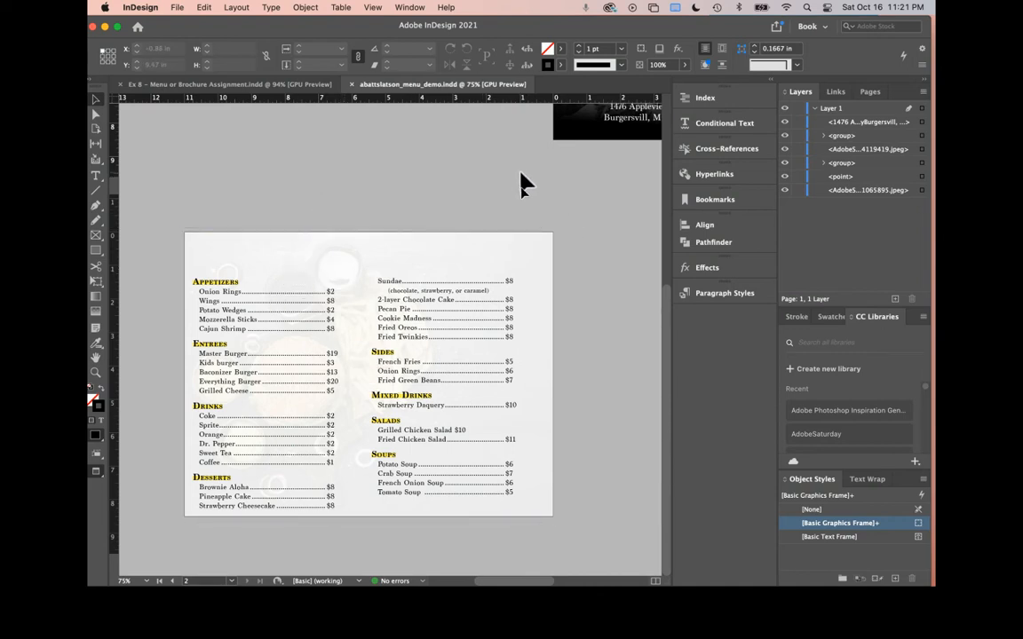
Switch to the Ex 8 – Menu or Brochure Assignment document and read through the menu requirements and additional stipulations.
left_click(275, 93)
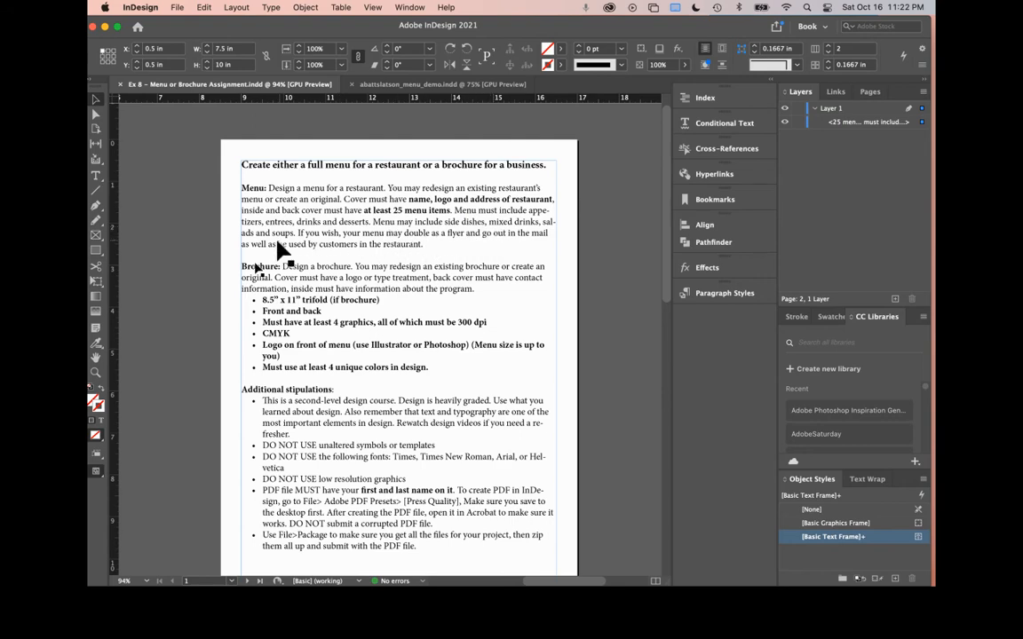
scroll(432, 241, "down", 3)
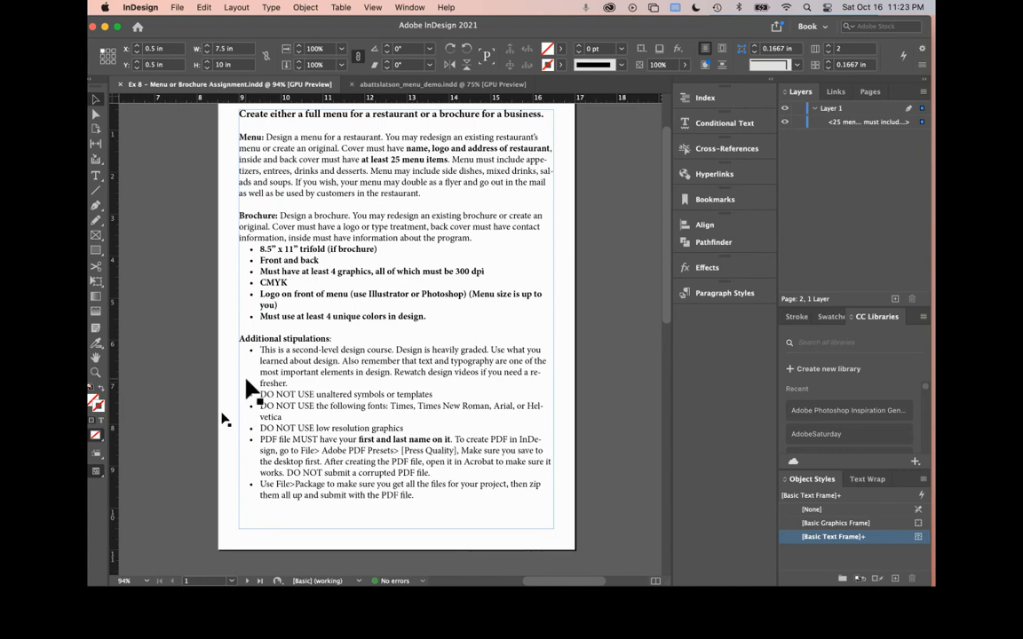
scroll(247, 380, "down", 1)
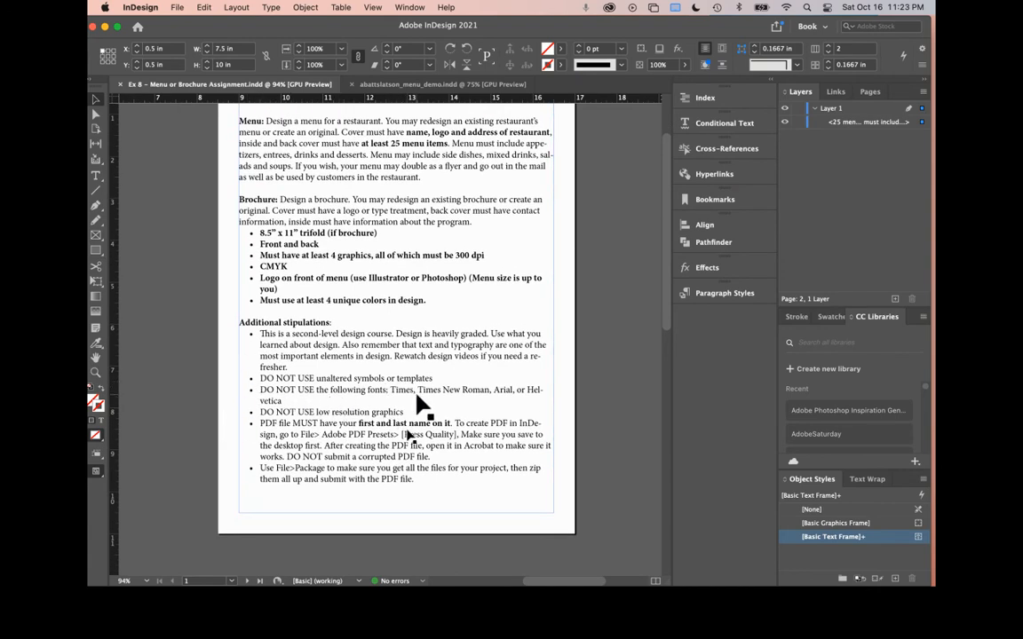
scroll(334, 391, "down", 3)
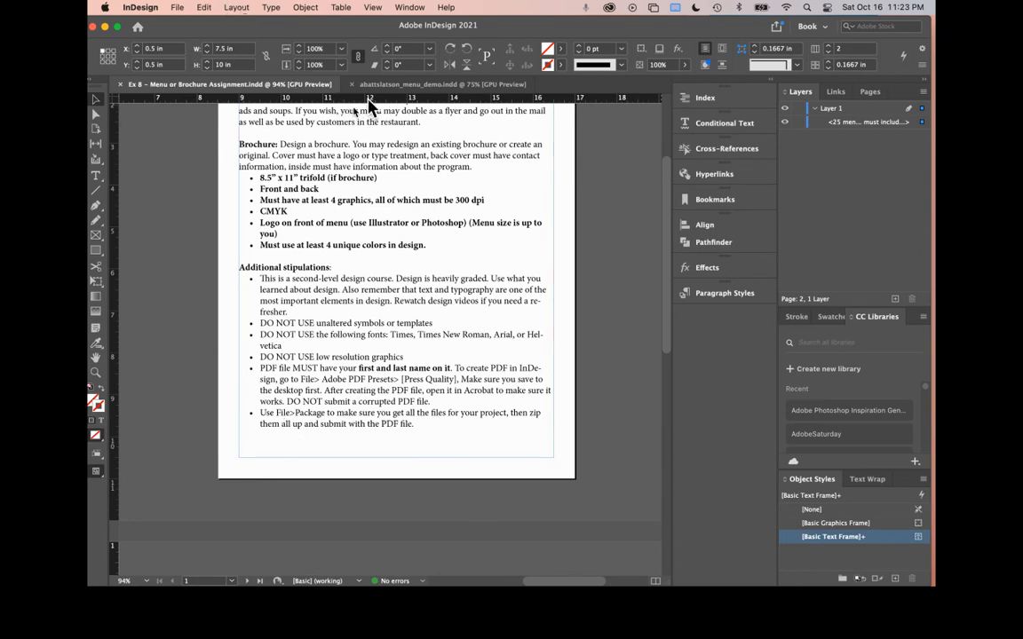
Return to the menu document and review the cover spread and the inside menu page against the assignment.
left_click(403, 85)
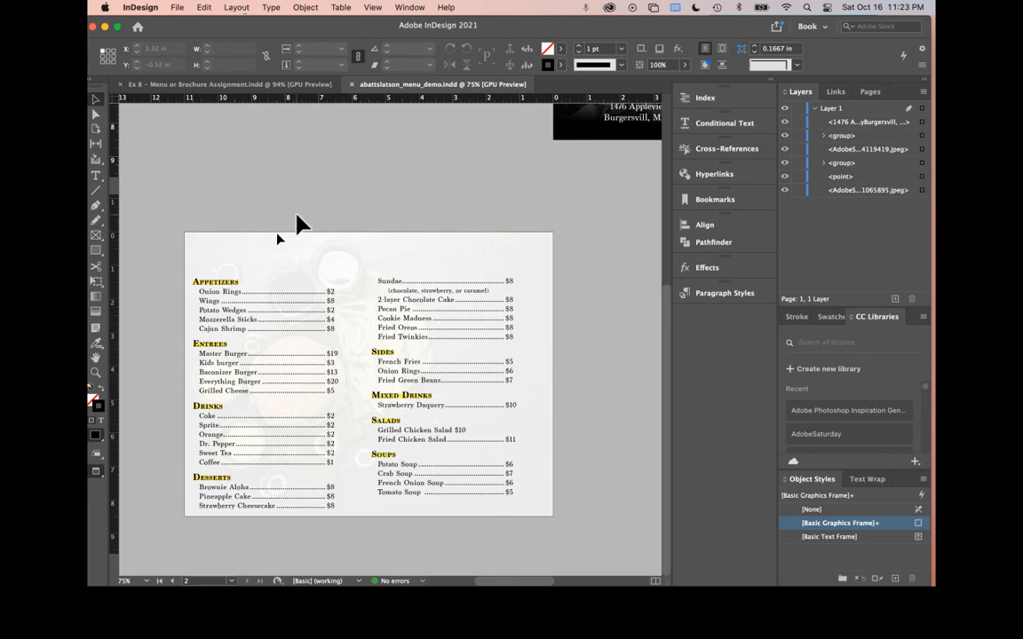
scroll(296, 214, "up", 5)
scroll(297, 214, "right", 6)
scroll(297, 215, "right", 1)
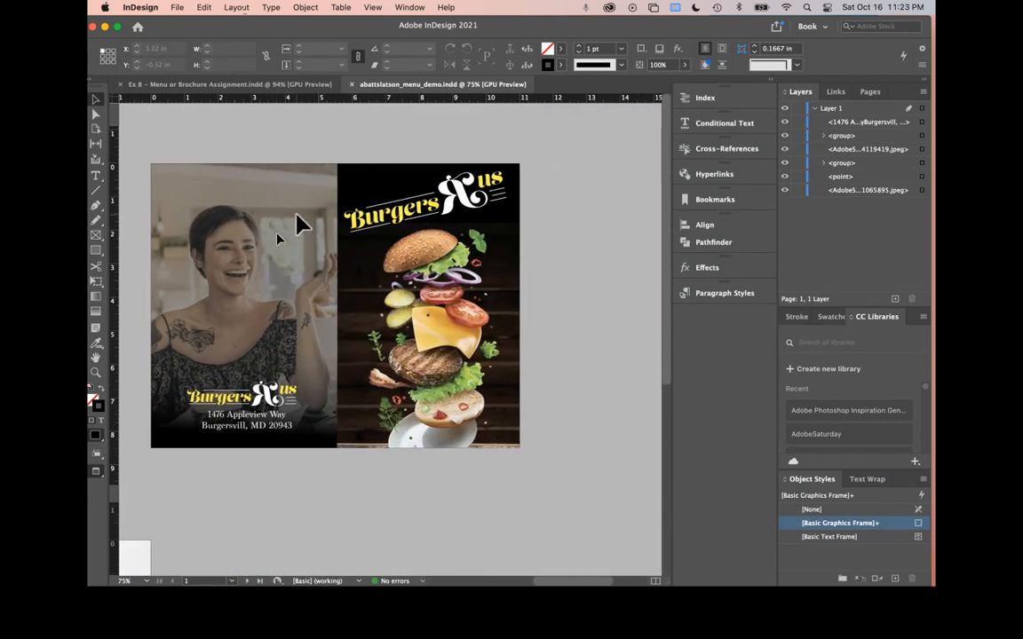
scroll(297, 215, "down", 5)
scroll(297, 215, "left", 4)
scroll(297, 215, "left", 4)
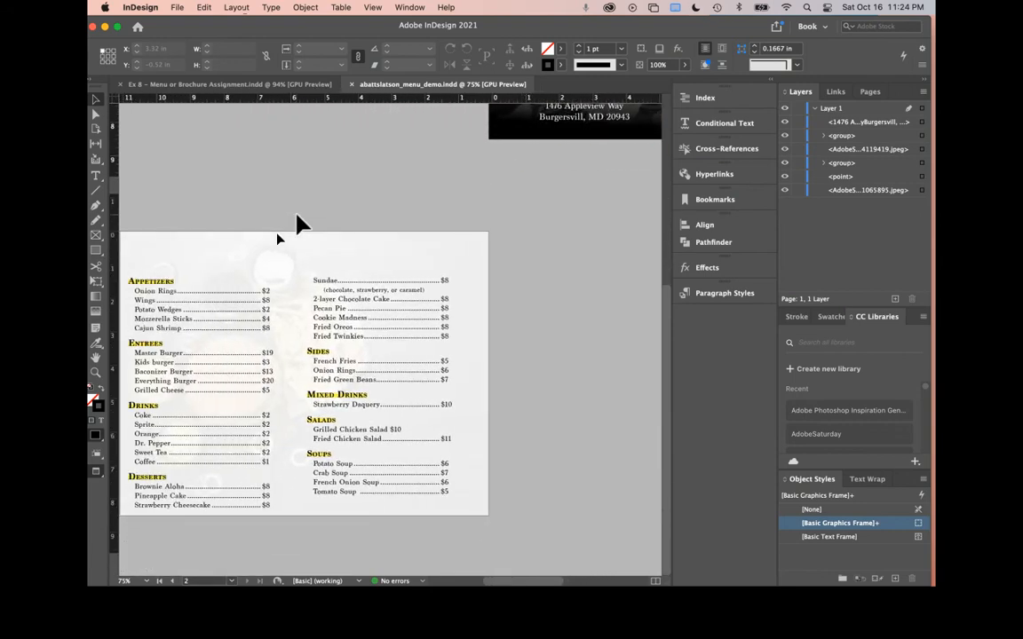
scroll(297, 215, "up", 5)
scroll(297, 215, "right", 2)
scroll(297, 215, "down", 5)
scroll(296, 214, "left", 4)
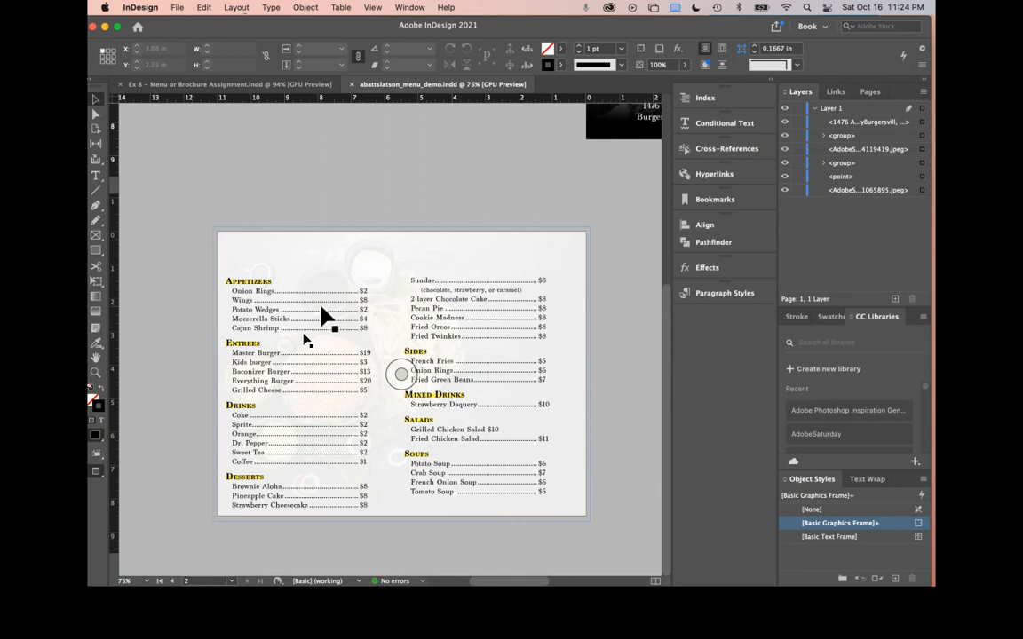
Unlock the two-column menu text frame and extend its upper edge to the page margin at Y 0.25 in, 8 in high, leaving it deselected.
left_click(302, 334)
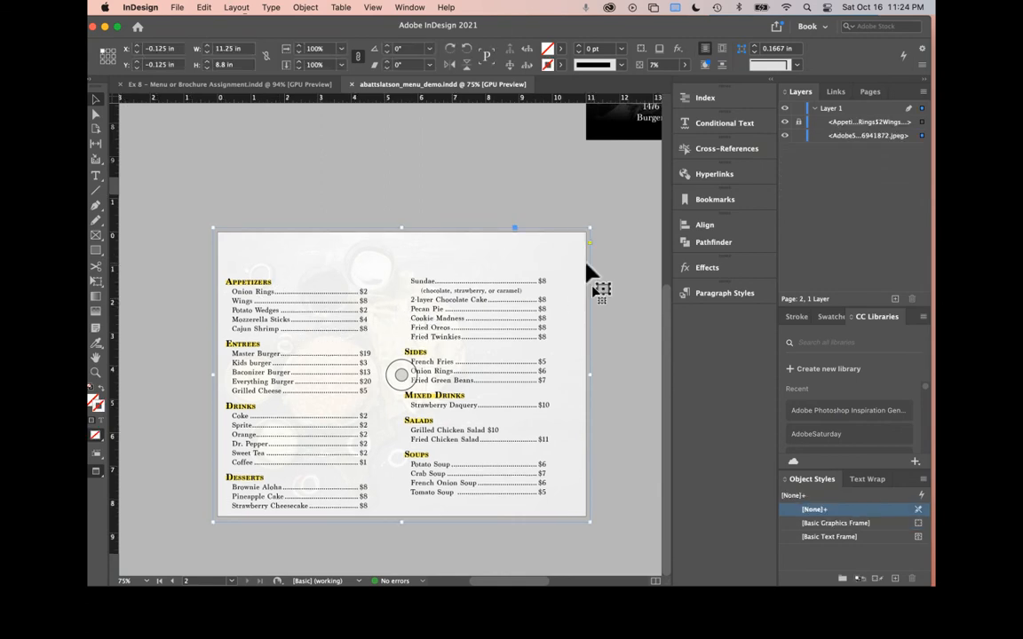
left_click(799, 122)
left_click(343, 346)
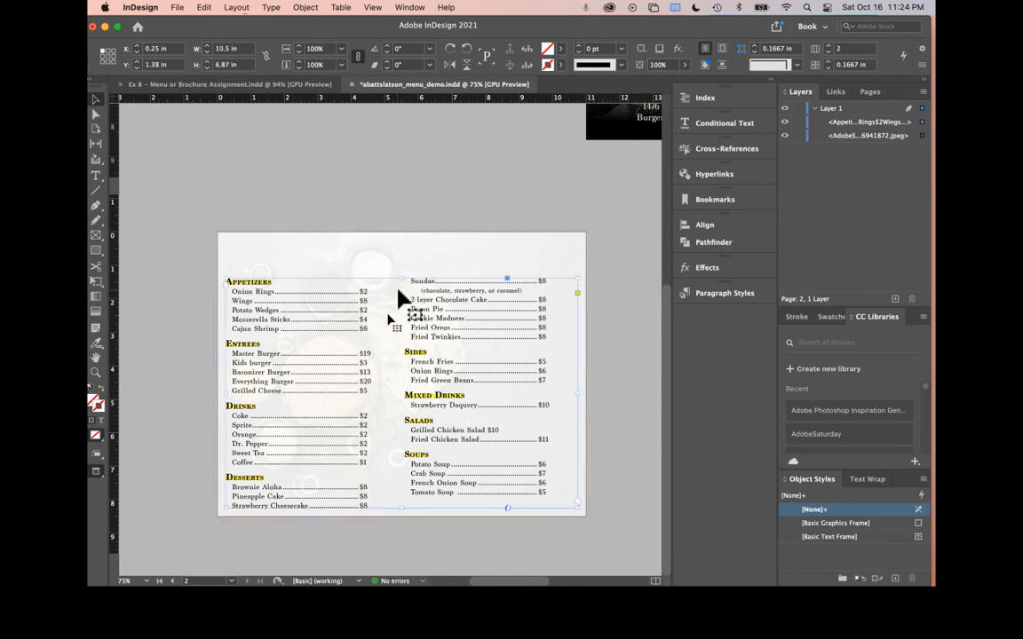
left_click_drag(405, 279, 400, 240)
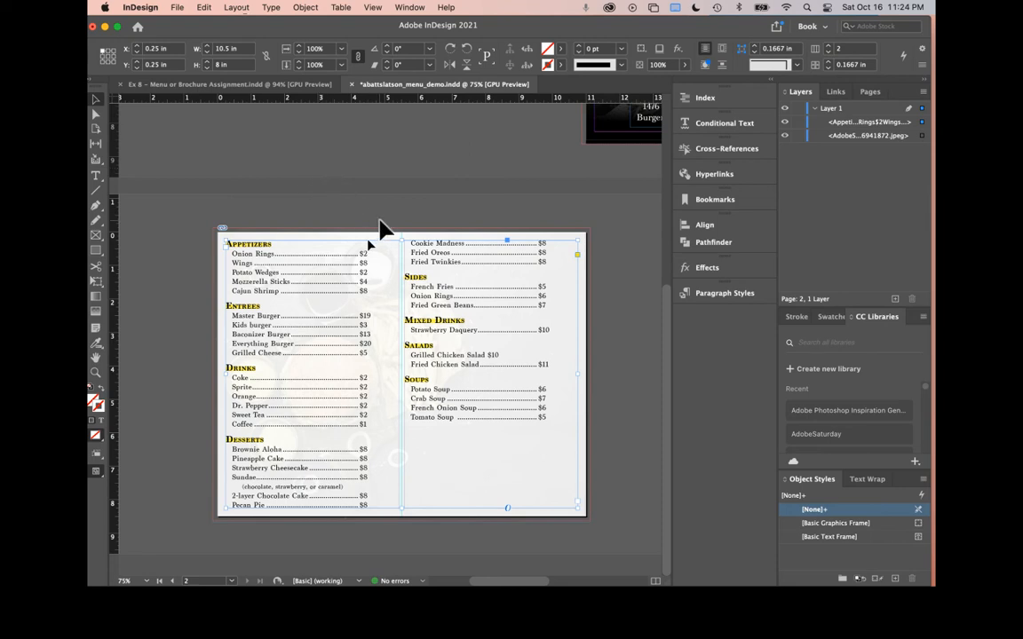
left_click(324, 197)
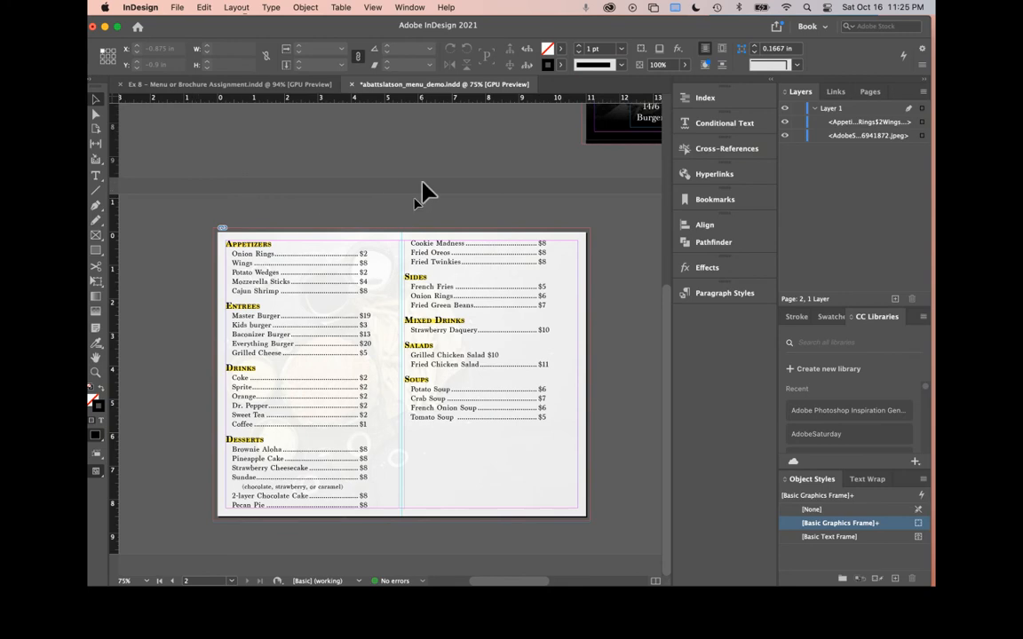
Look over the cover spread and the reflowed inside menu page.
scroll(422, 194, "up", 10)
scroll(422, 193, "right", 10)
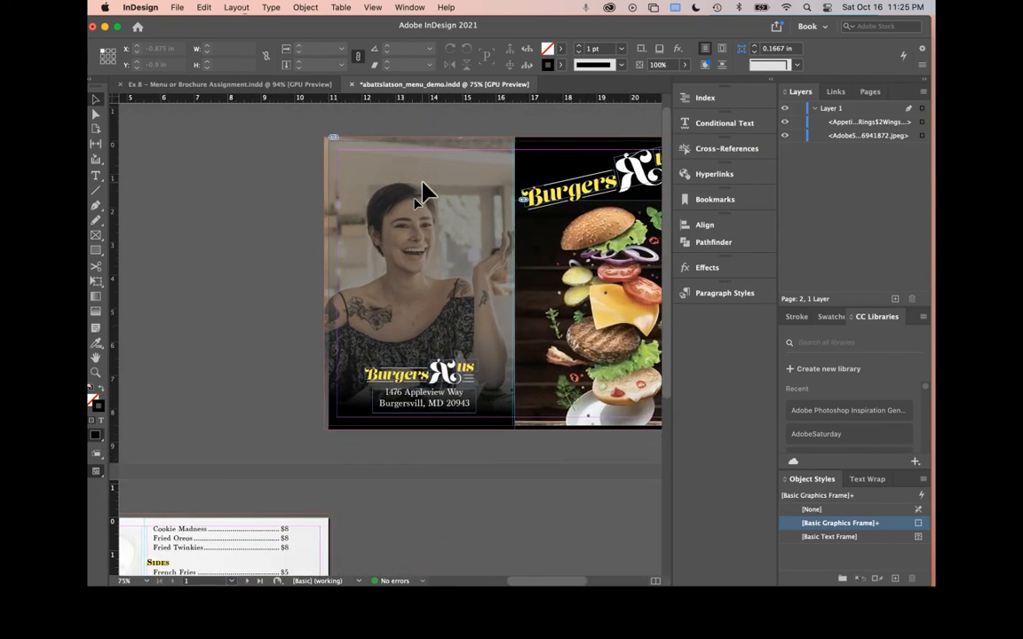
scroll(247, 279, "down", 5)
scroll(246, 279, "left", 5)
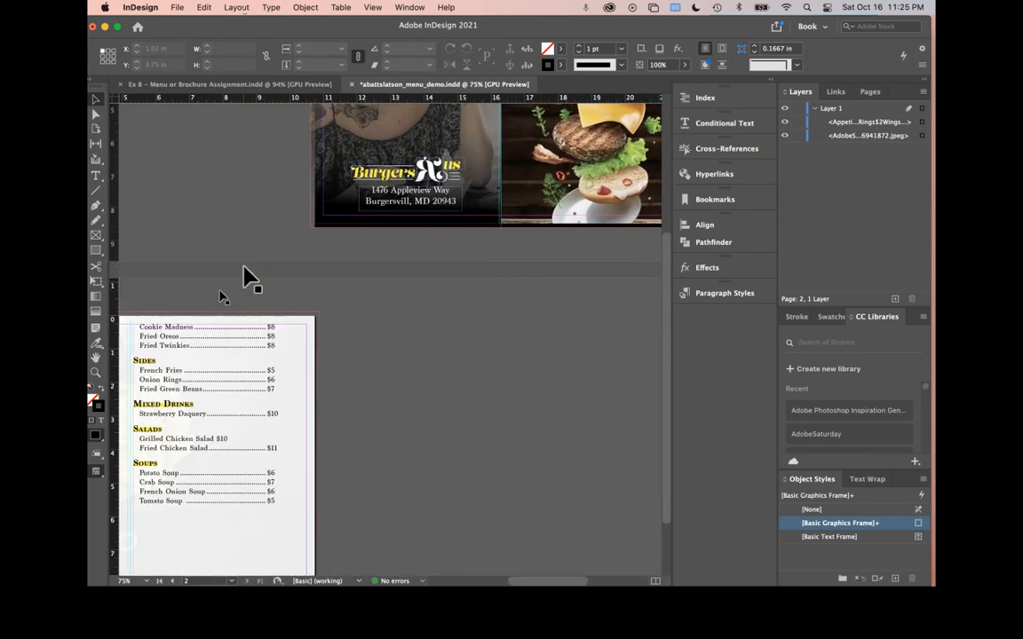
scroll(243, 266, "left", 5)
scroll(243, 266, "down", 3)
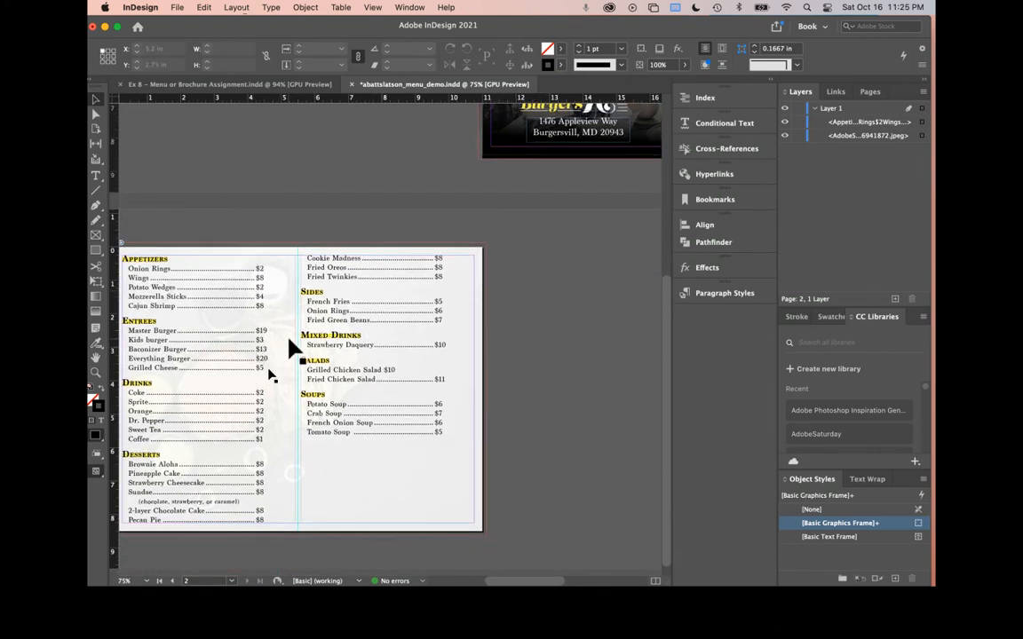
scroll(282, 350, "down", 1)
left_click(257, 184)
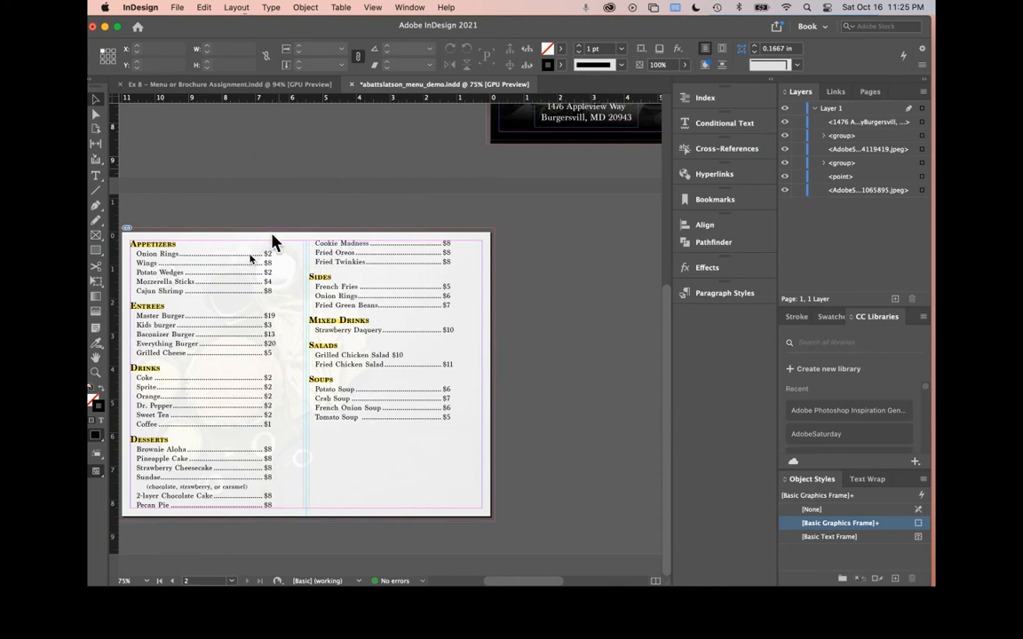
Preview the stock photos in the Downloads folder for placing and pick AdobeStock_231935678.jpeg.
left_click(417, 188)
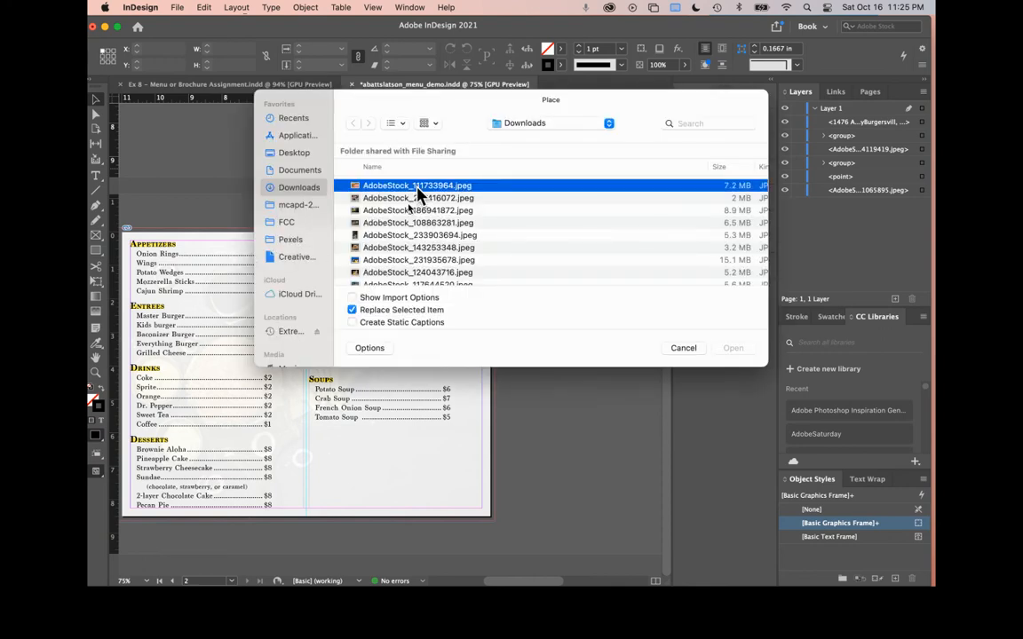
key("space")
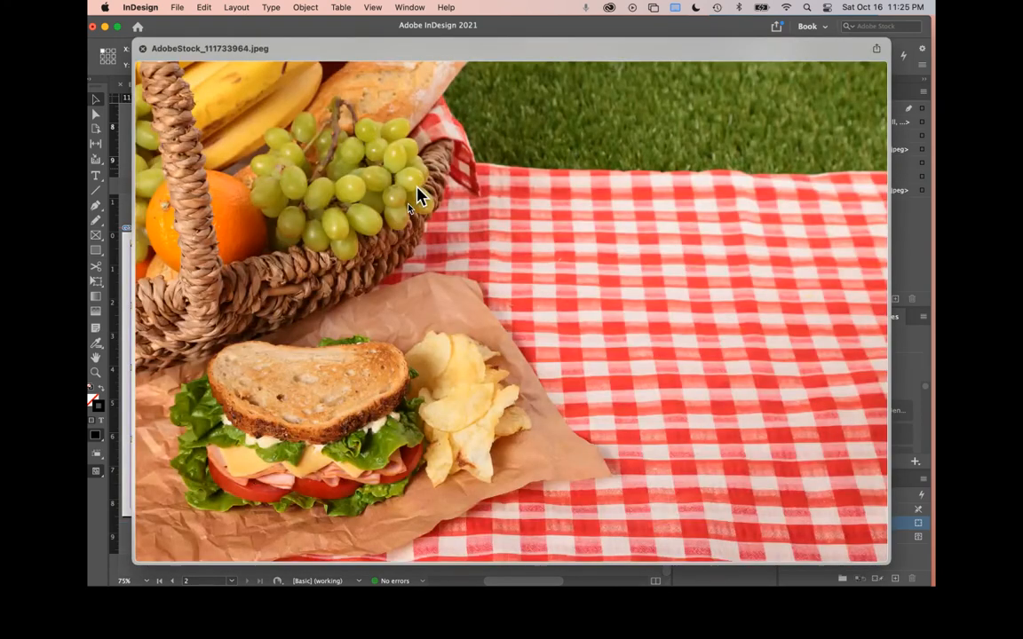
key("Down")
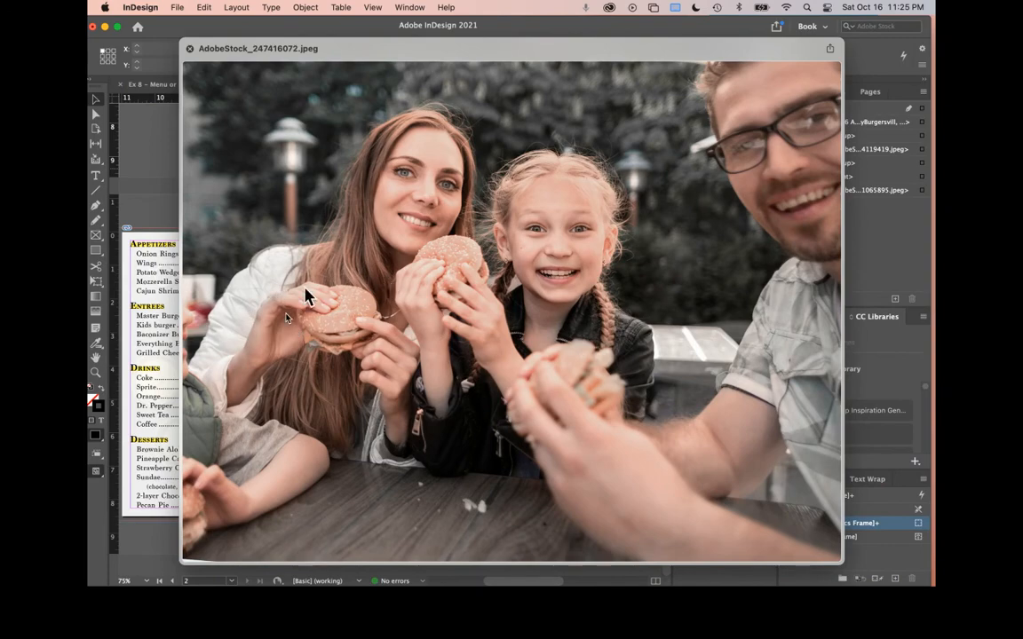
key("Down")
key("Down")
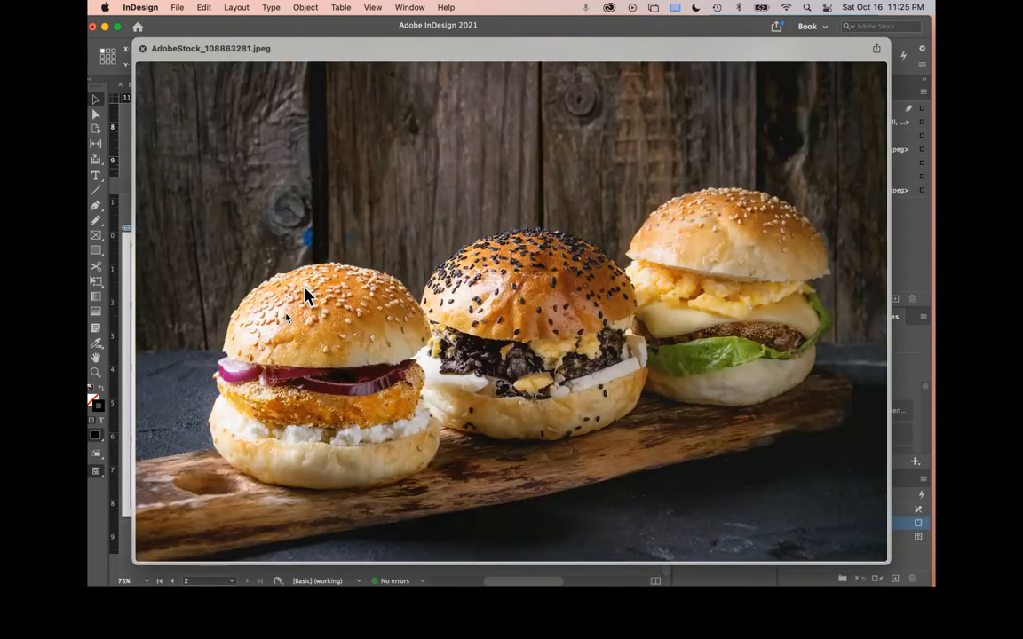
key("Down")
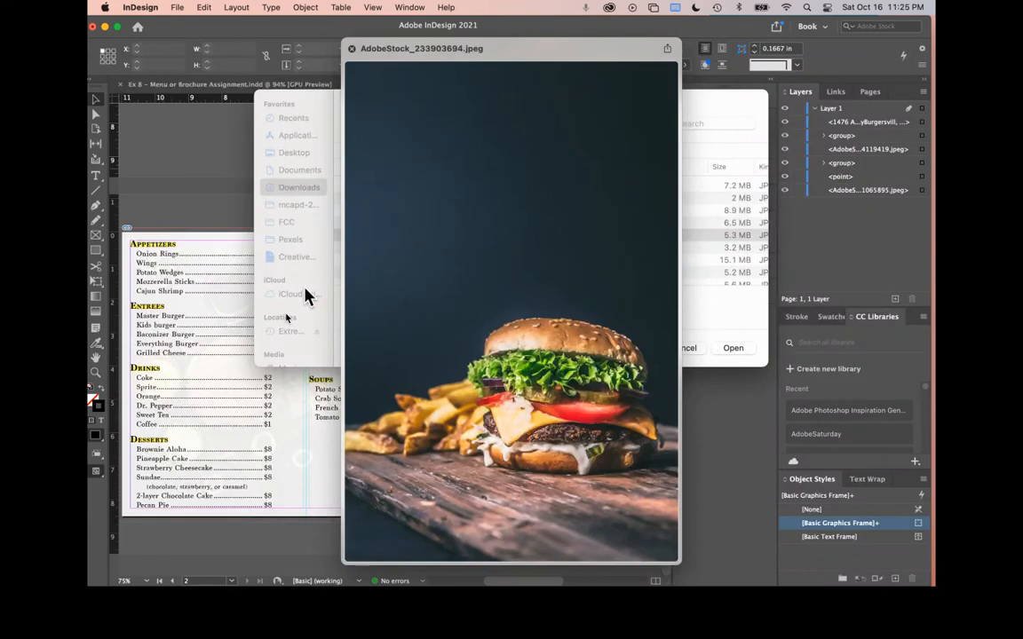
key("Up")
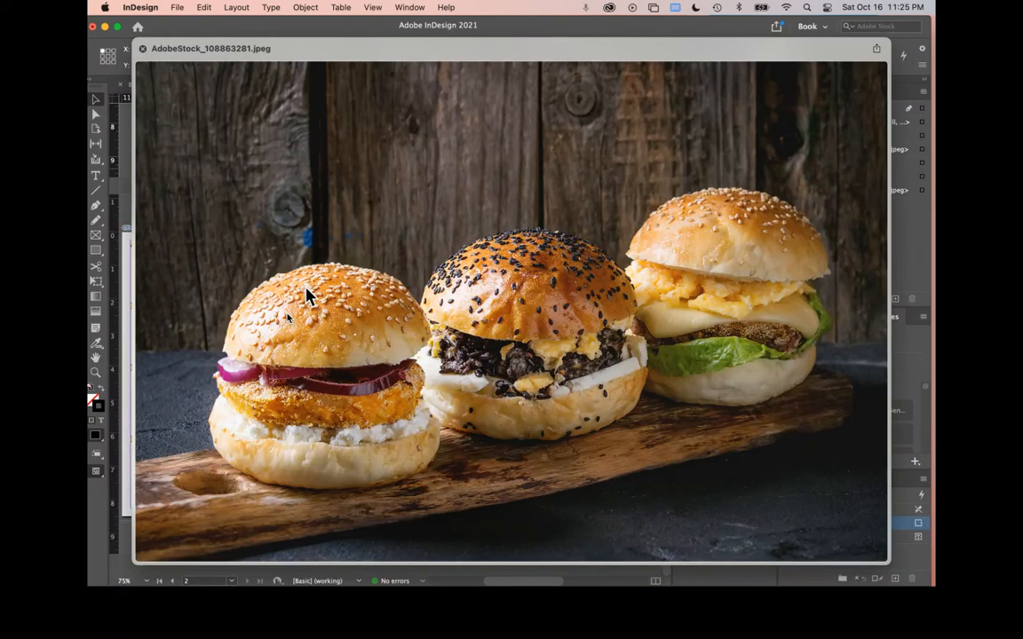
key("Down")
key("Down")
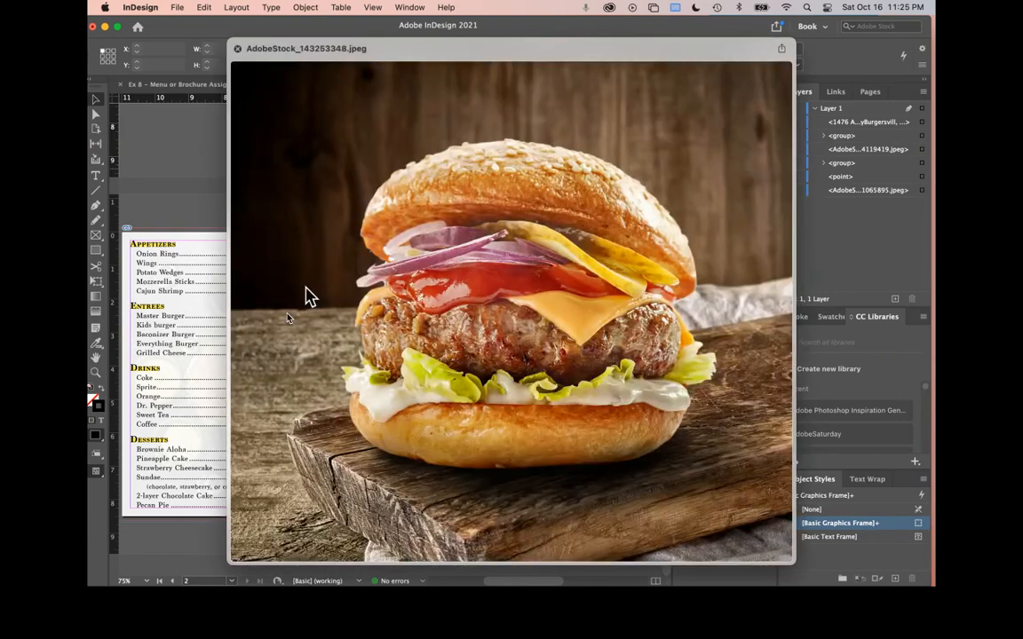
key("Down")
key("Down")
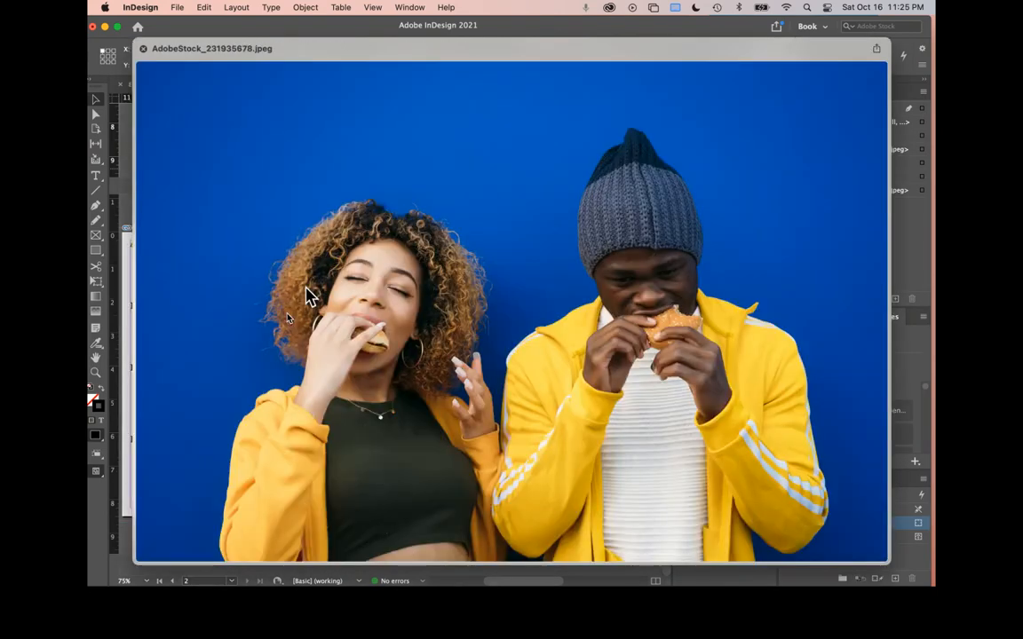
key("Down")
key("space")
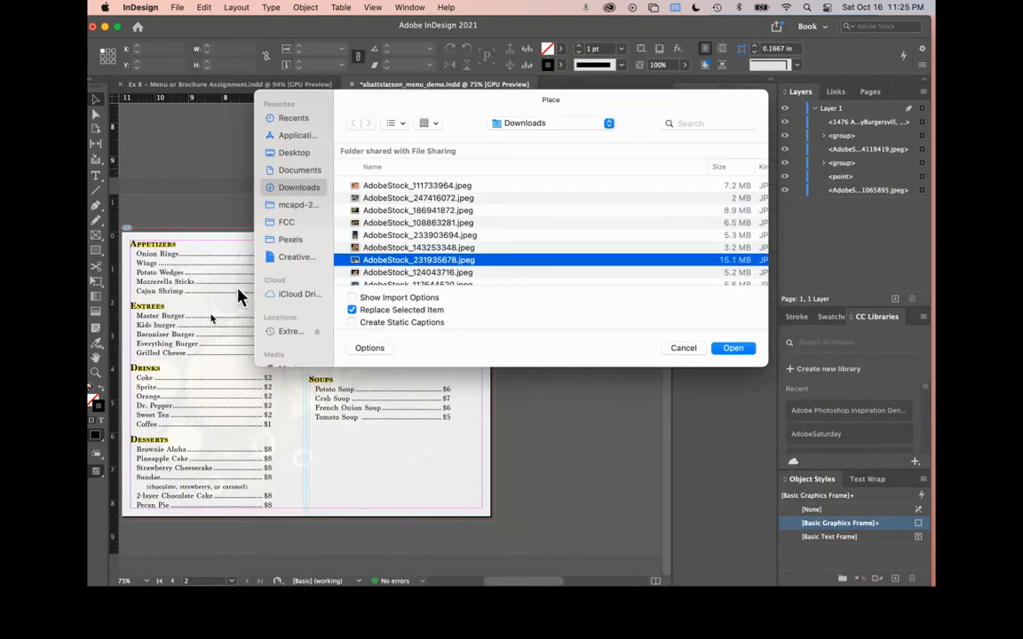
Place the chosen photo below the Soups section at about 5.54 in wide and crop its frame from below to 2.845 in high.
key("Return")
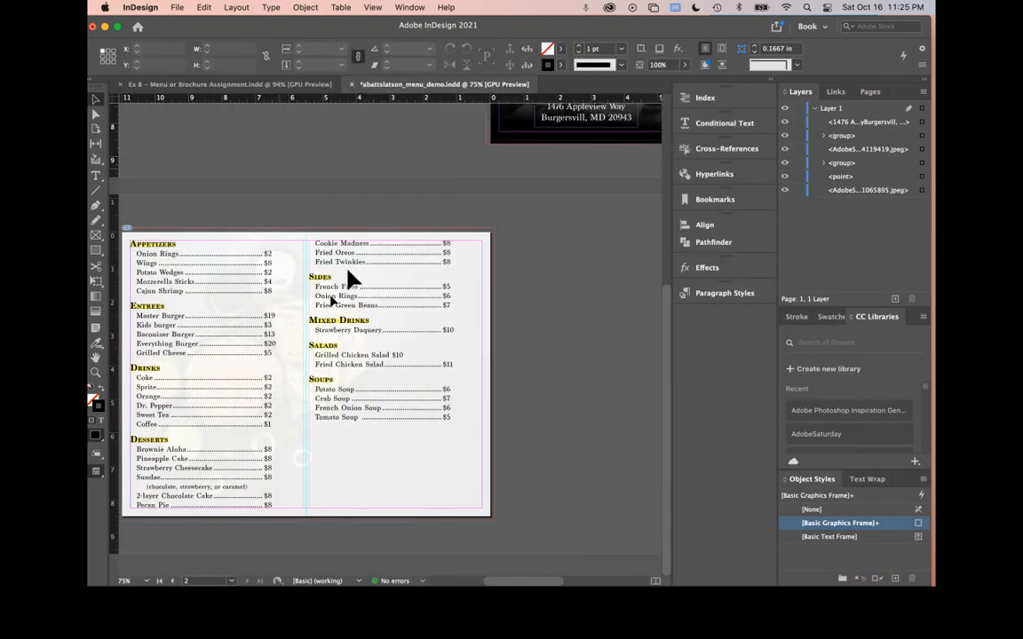
left_click(309, 427)
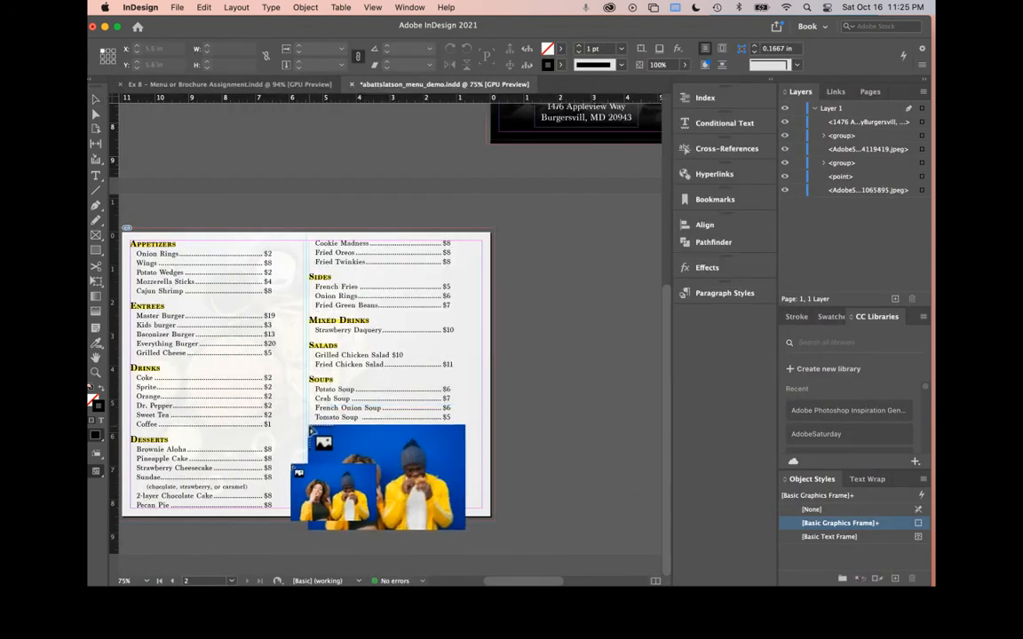
left_click_drag(308, 426, 495, 486)
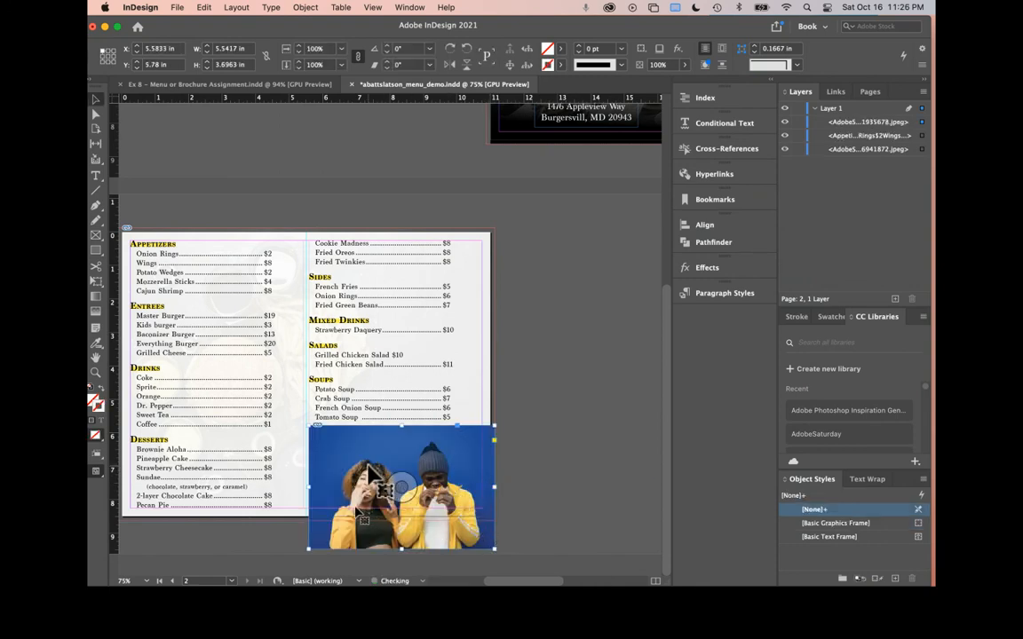
left_click_drag(404, 547, 399, 524)
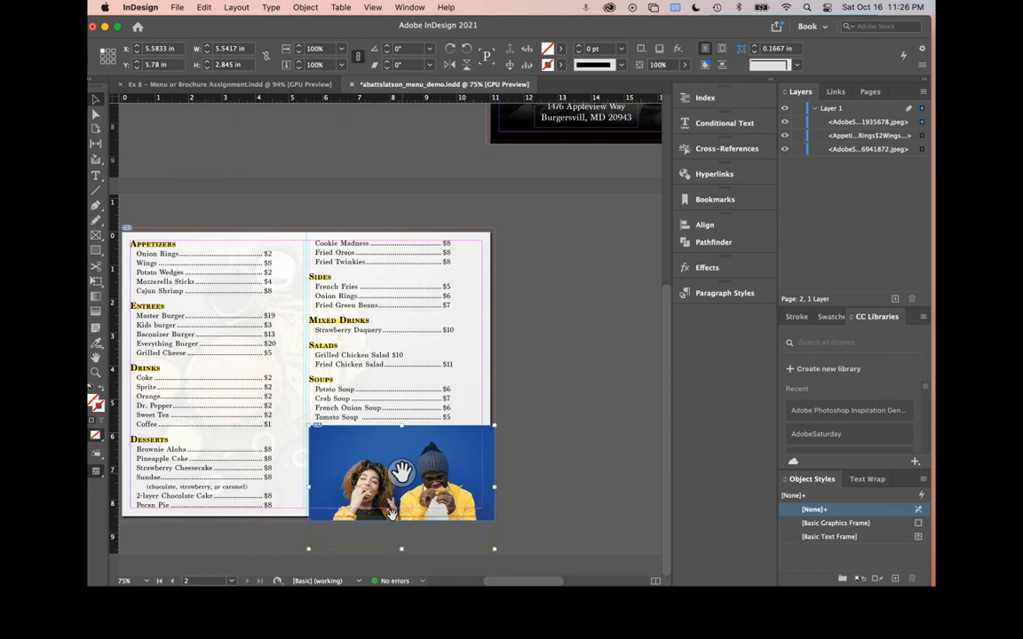
Nudge the photo upward inside its frame to a Y offset of -0.2917 in and deselect it.
left_click(401, 472)
key("Up")
key("Up")
key("Up")
key("Up")
key("Up")
key("Up")
key("Up")
key("Up")
key("Up")
key("Up")
key("Up")
key("Up")
key("Up")
key("Up")
key("Up")
key("Up")
key("Up")
key("Up")
key("Up")
key("Up")
key("Up")
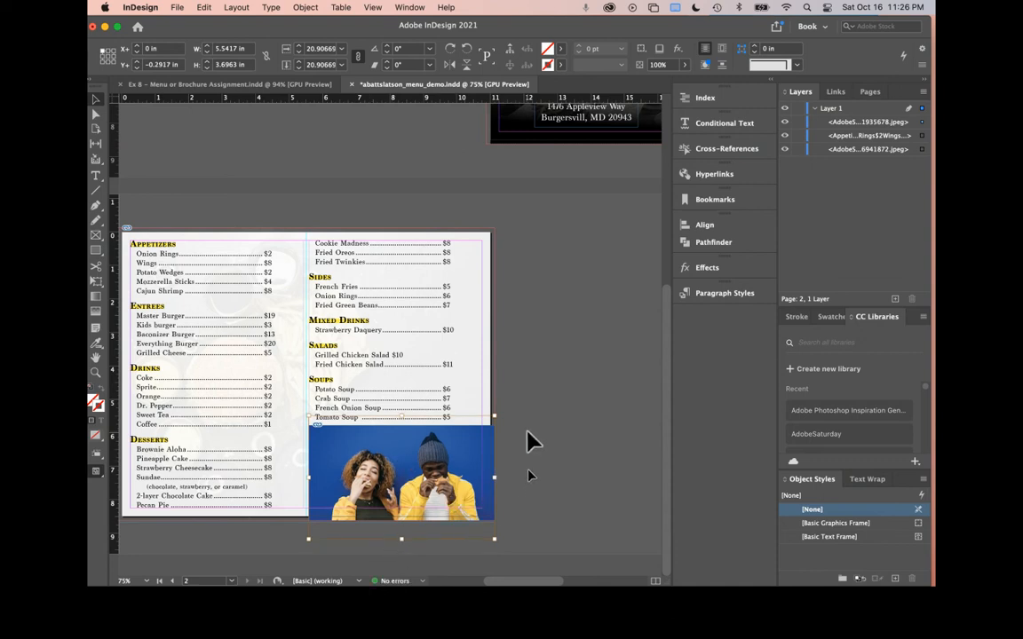
left_click(497, 478)
left_click(577, 452)
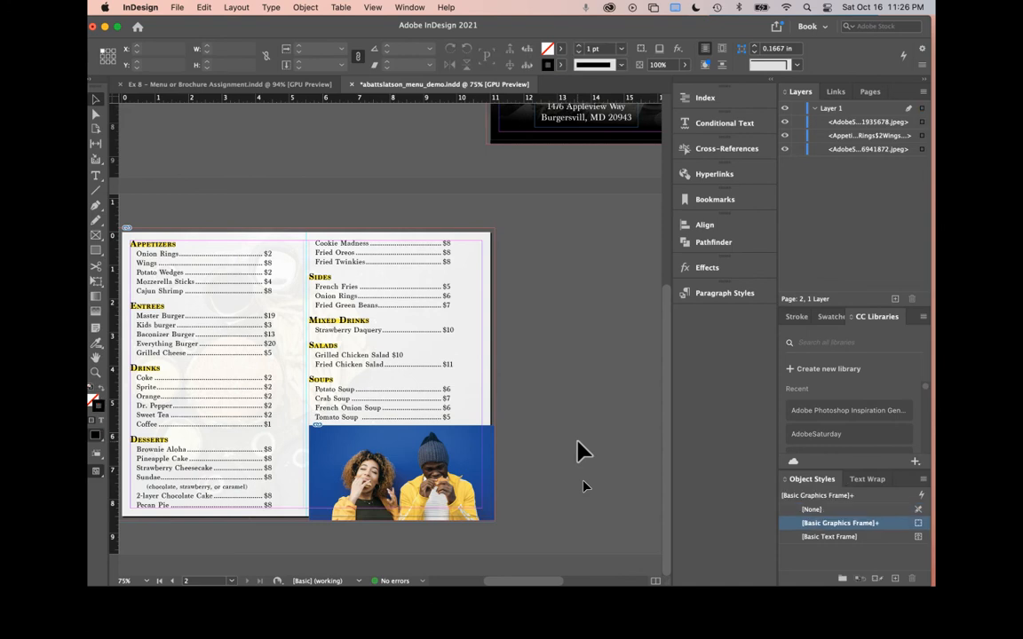
In preview mode, move the photo frame down to Y 5.9328 in and trim its lower edge to a height of 2.6922 in.
key("w")
left_click(481, 461)
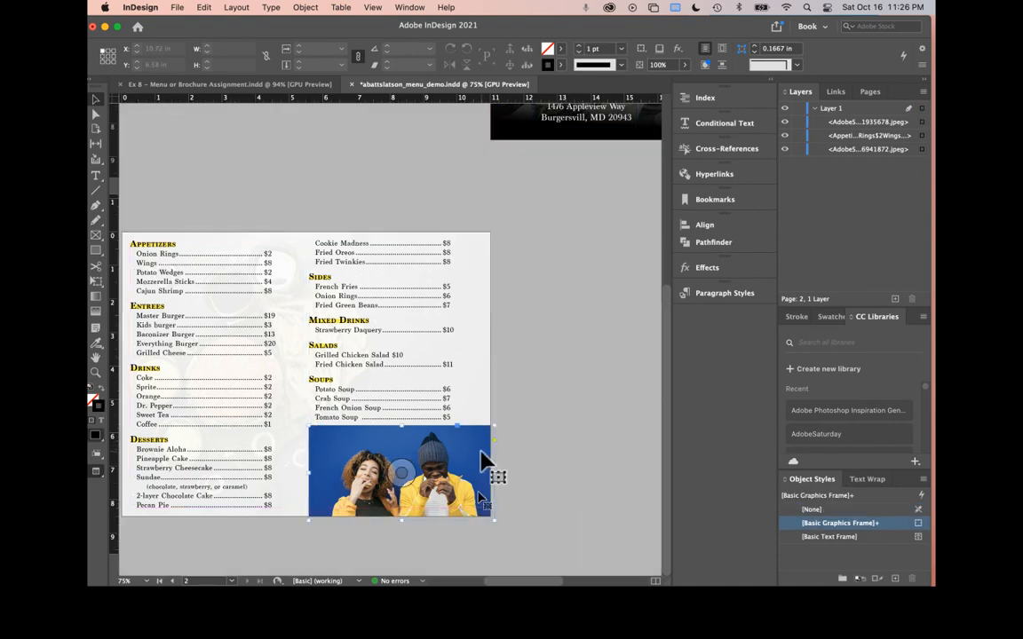
double_click(457, 463)
key("Down")
key("Down")
key("Down")
key("Down")
key("Down")
key("Down")
key("Down")
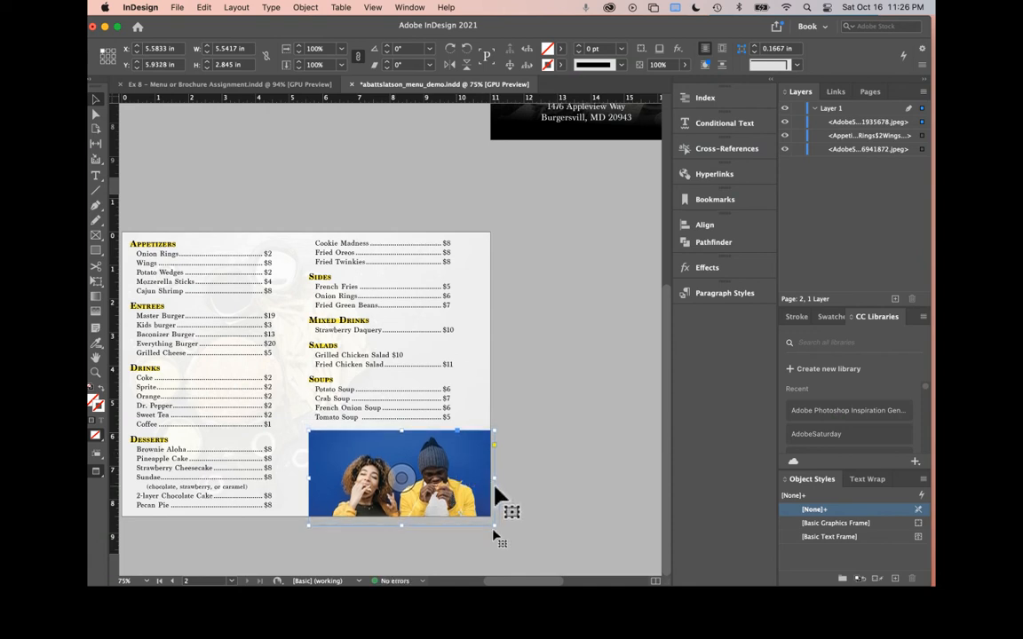
mouse_move(494, 478)
left_mouse_down()
mouse_move(480, 479)
mouse_move(495, 477)
left_mouse_up()
left_click_drag(401, 524, 399, 523)
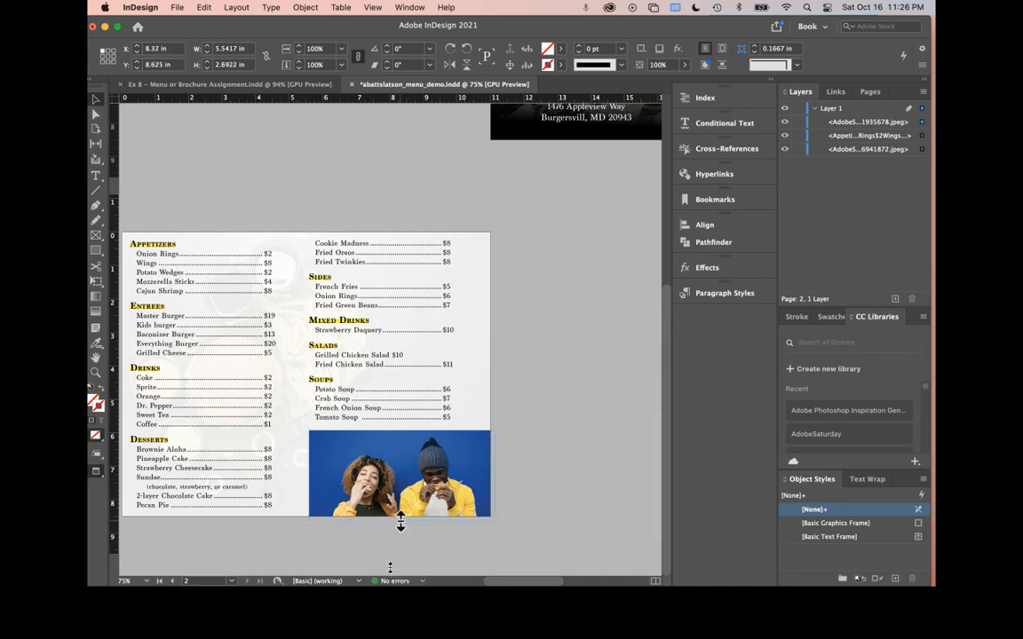
left_click(566, 446)
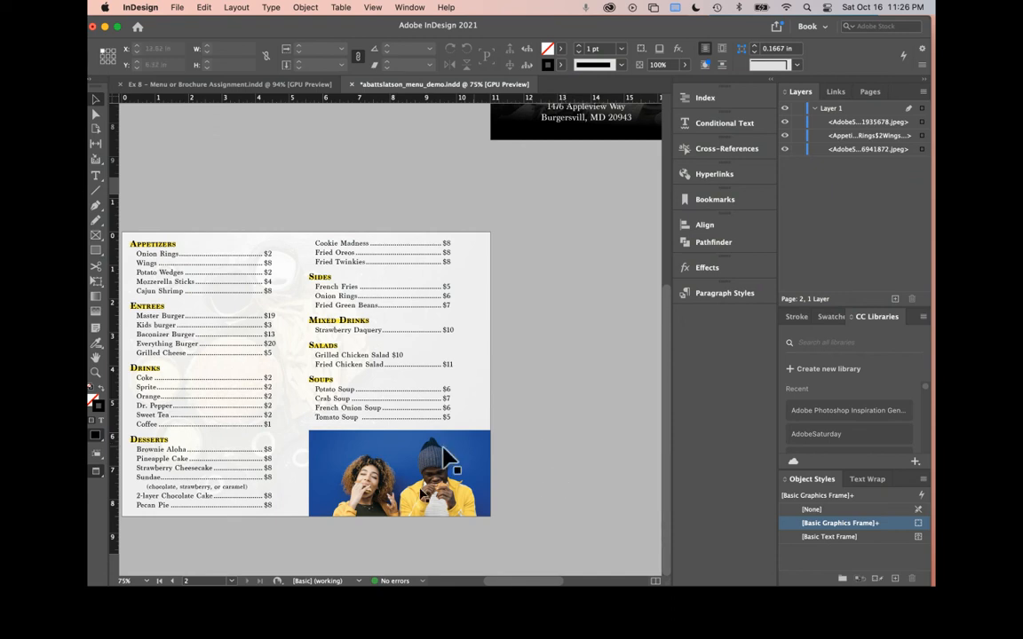
Leave preview mode and crop the left side of the photo frame to a width of 4.945 in.
left_click(314, 489)
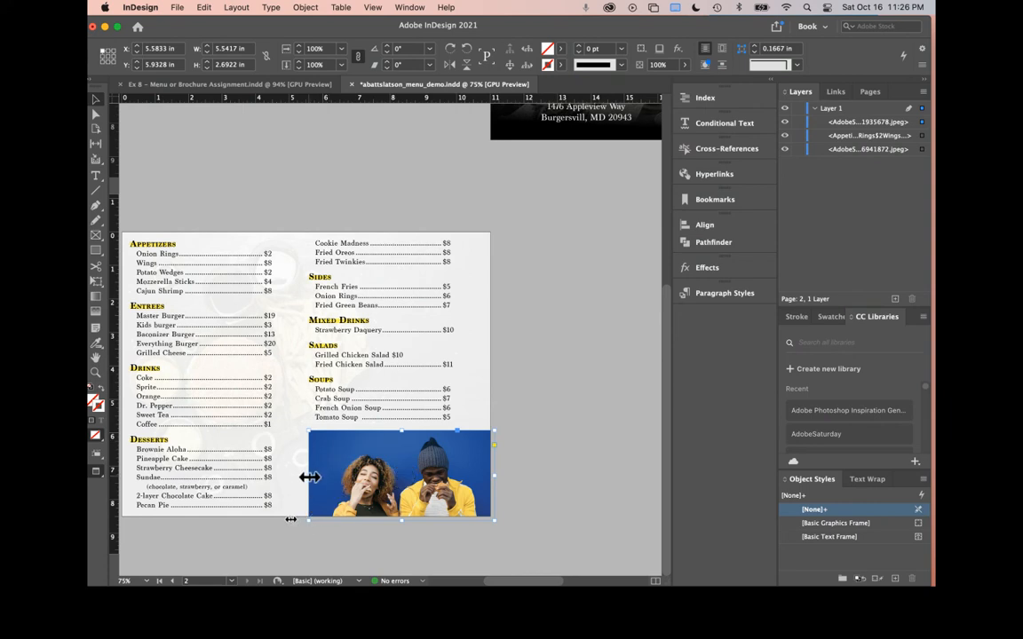
key("w")
left_click_drag(309, 476, 329, 478)
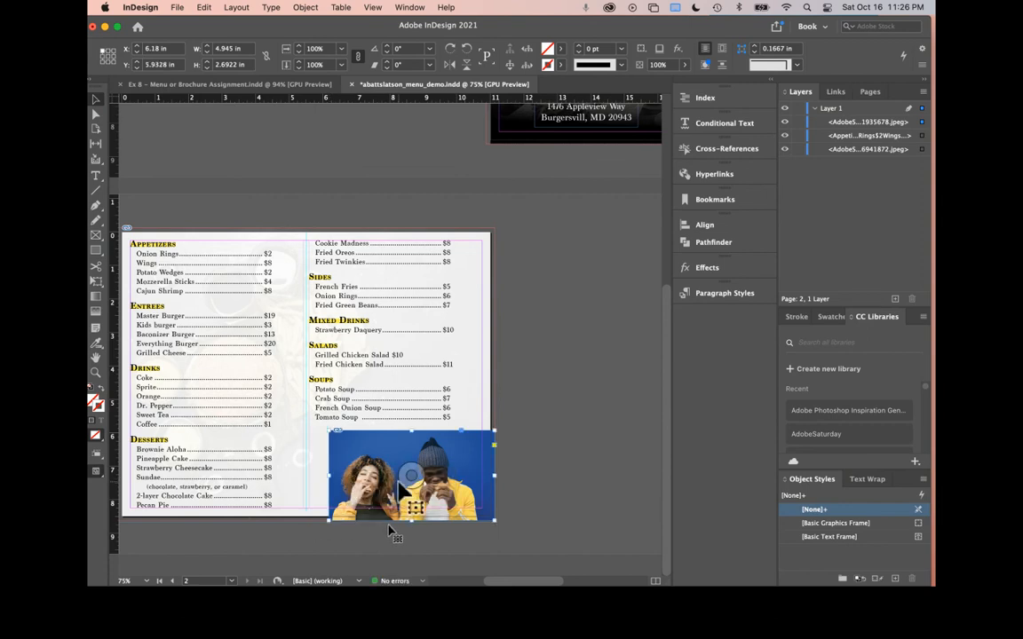
Nudge the cropped photo frame left to X 5.5967 in and extend its right edge to the bleed line.
key("Left")
key("Left")
key("Left")
key("Left")
key("Left")
key("Left")
key("Left")
key("Left")
key("Left")
key("Left")
key("Left")
key("Left")
key("Left")
key("Left")
key("Left")
key("Left")
key("Left")
key("Left")
key("Left")
key("Left")
key("Left")
key("Left")
key("Left")
key("Left")
key("Left")
key("Left")
key("Left")
key("Left")
key("Left")
key("Left")
key("Left")
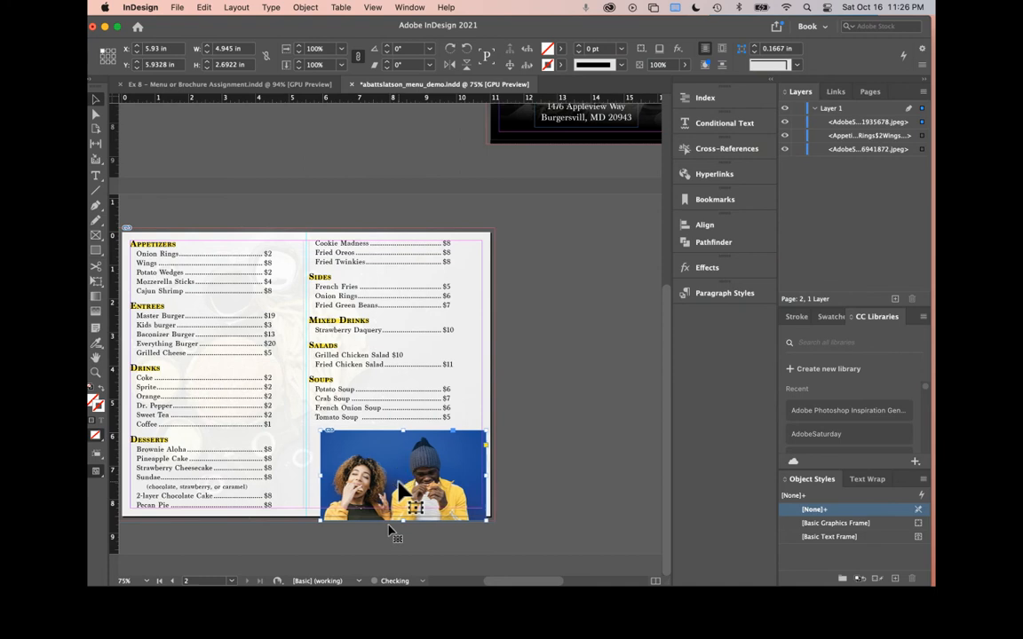
key("Left")
key("Left")
key("Left")
key("Left")
key("Left")
key("Left")
key("Left")
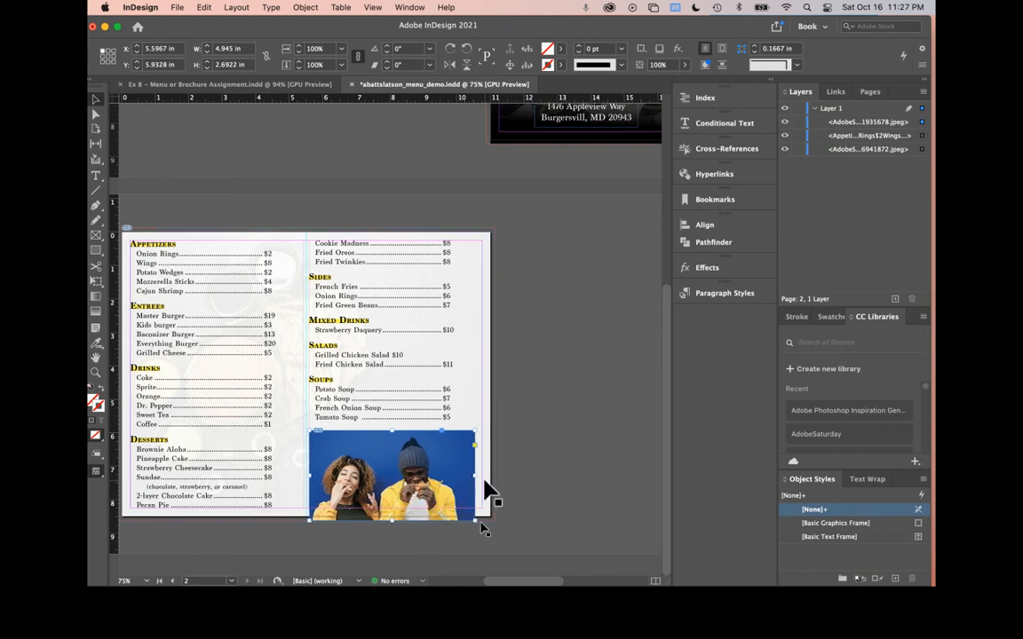
left_click_drag(475, 480, 494, 479)
Shift the photo right inside its frame to an X offset of -0.1522 in and enlarge it proportionally to 5.6655 by 3.7789 in.
left_click(402, 481)
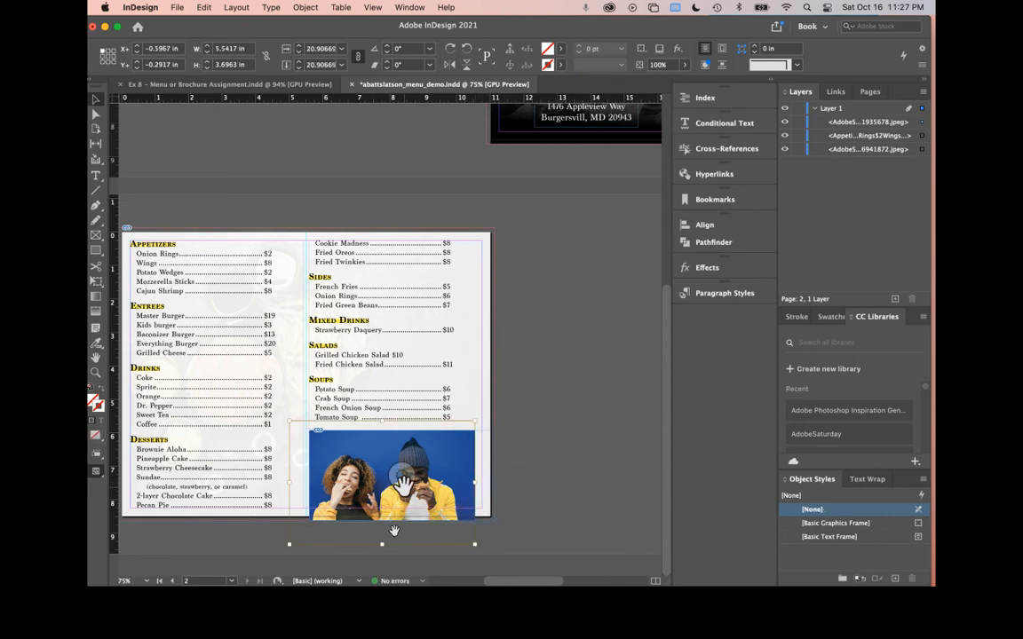
key("Right")
key("Right")
key("Right")
key("Right")
key("Right")
key("Right")
key("Right")
key("Right")
key("Right")
key("Right")
key("Right")
key("Right")
key("Right")
key("Right")
key("Right")
key("Right")
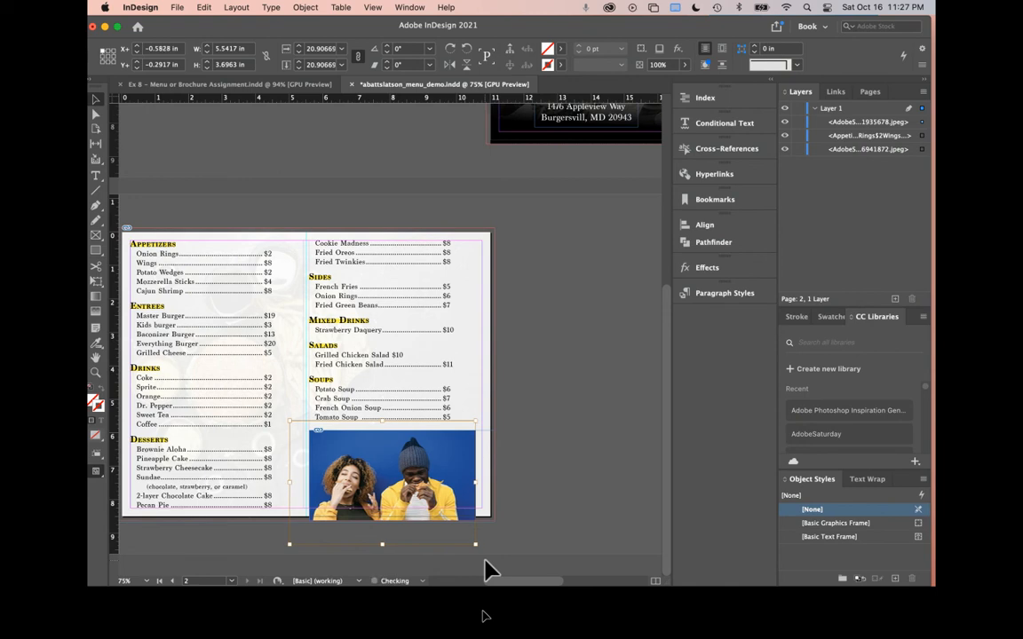
key("Right")
key("Right")
key("Right")
key("Right")
key("Right")
key("Right")
key("Right")
key("Right")
key("Right")
key("Right")
key("Right")
key("Right")
key("Right")
key("Right")
key("Right")
key("Right")
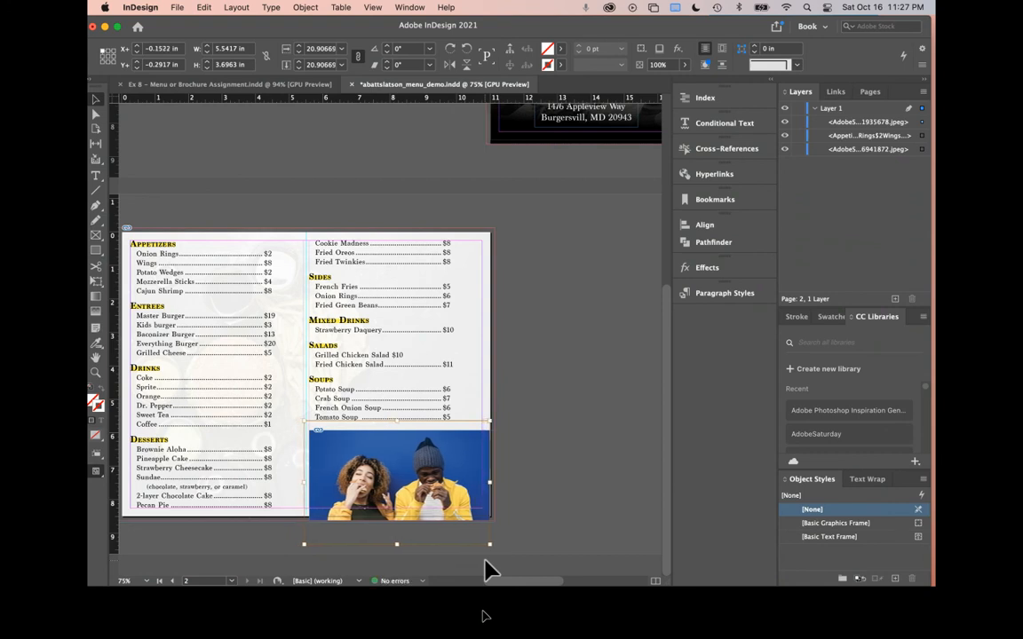
left_click_drag(489, 546, 494, 550)
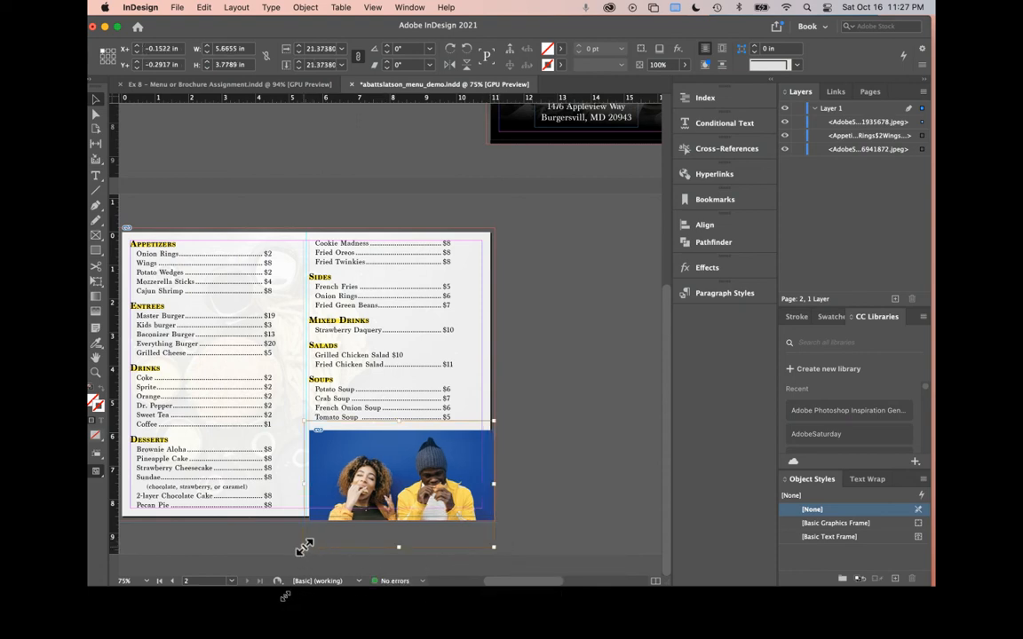
Select the customer photo frame under the Soups section and start relinking its image.
left_click(259, 560)
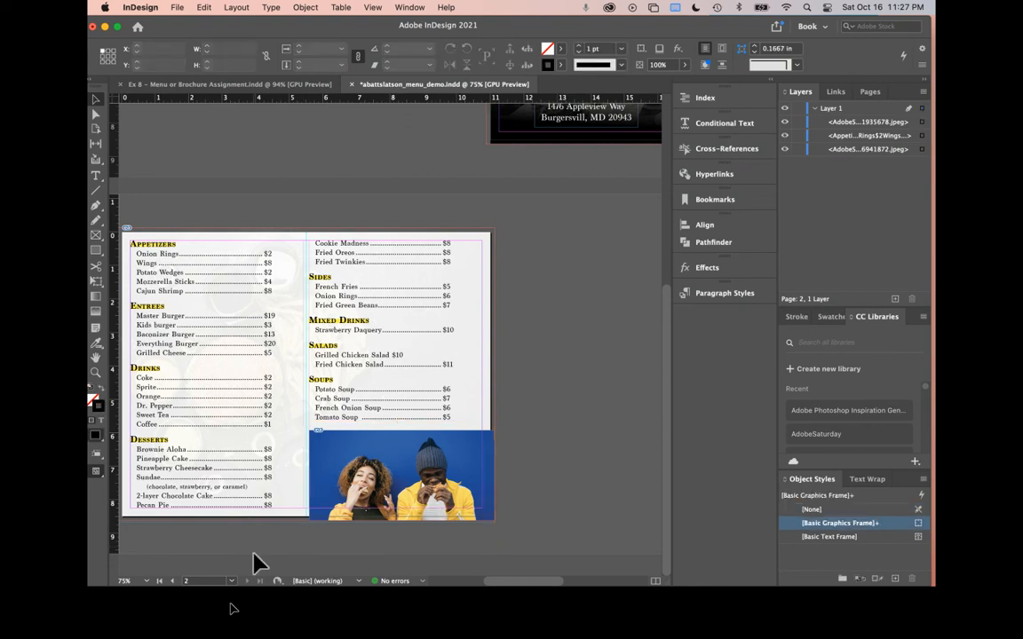
key("super+0")
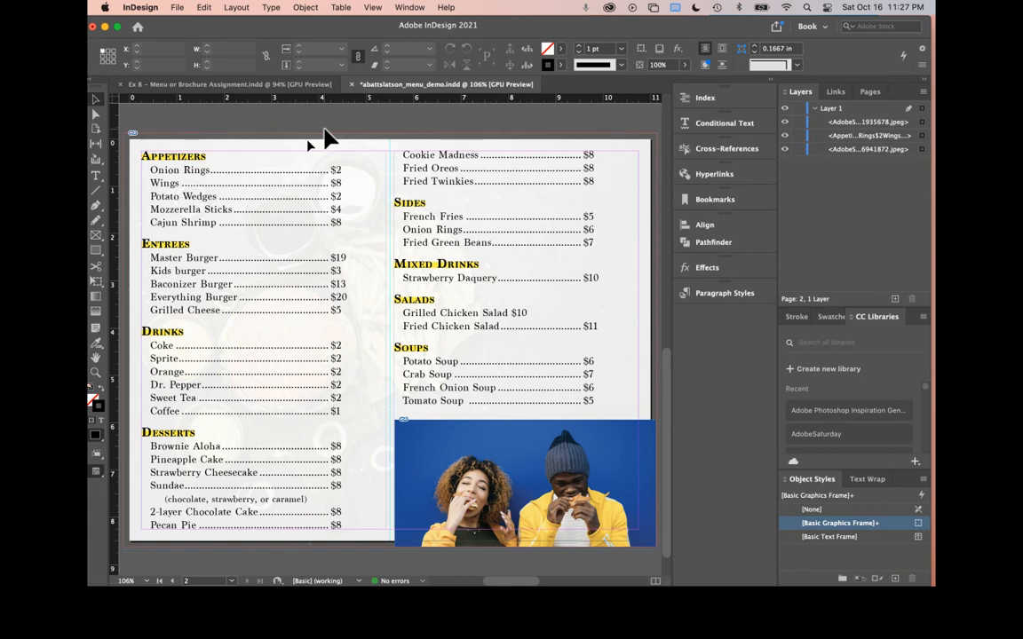
left_click(494, 480)
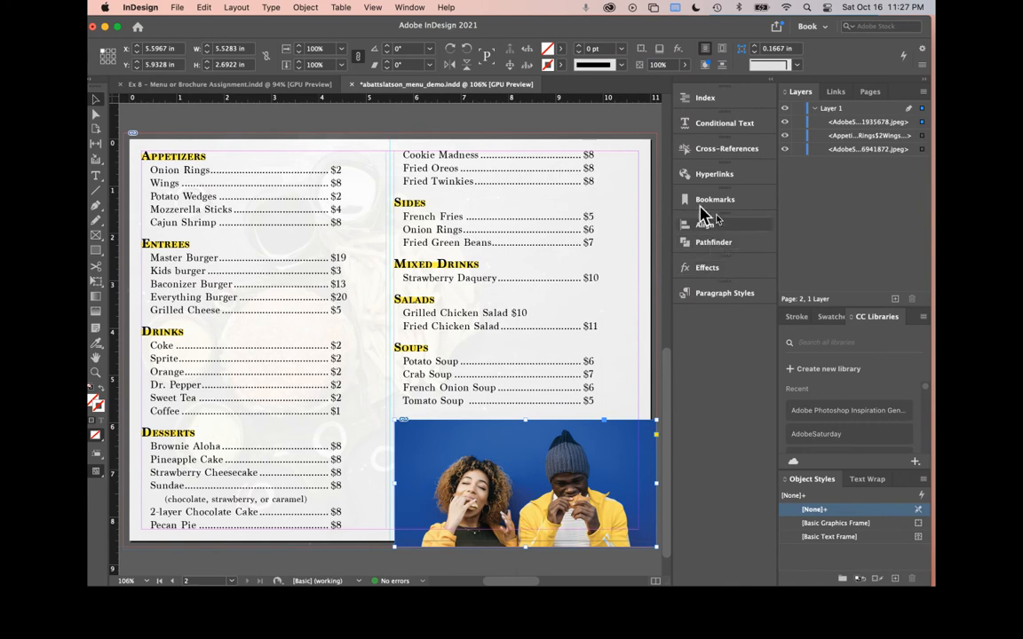
left_click(835, 91)
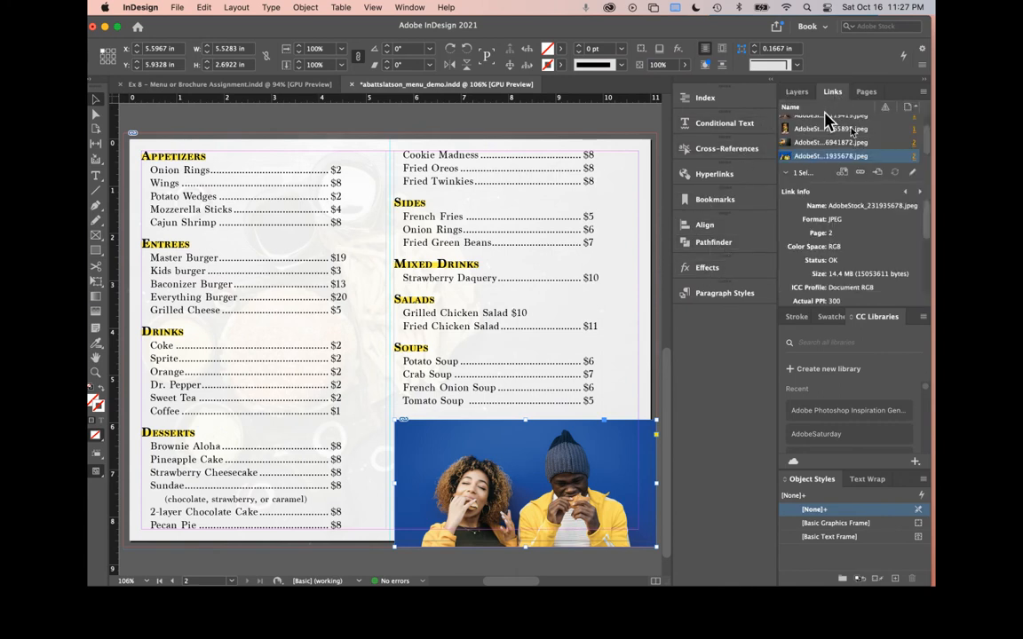
left_click(859, 172)
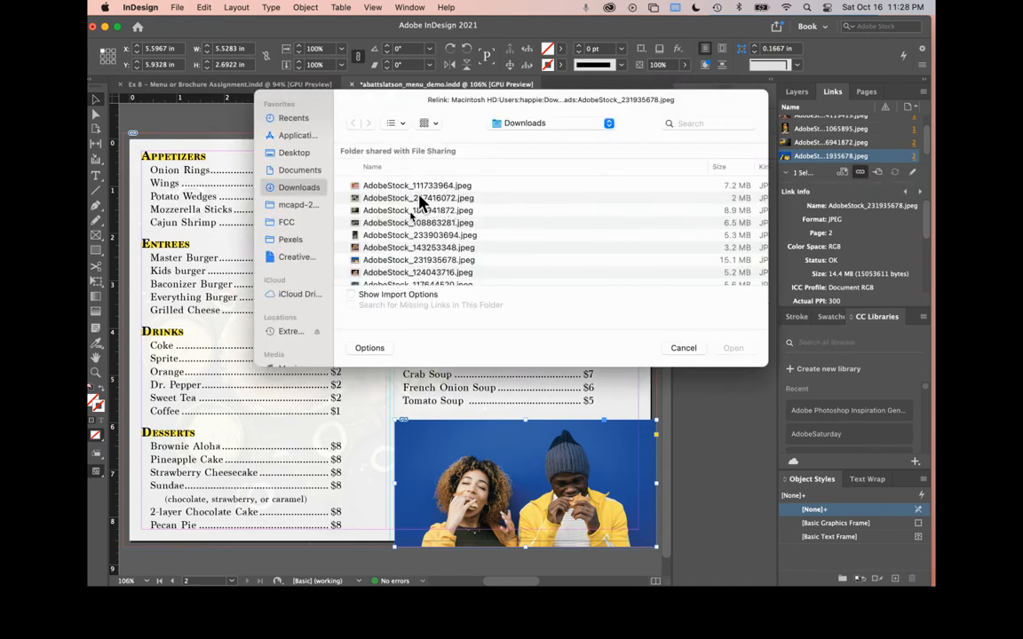
Preview the candidate images in the Downloads folder and relink the photo to AdobeStock_143253348.jpeg.
left_click(418, 198)
key("space")
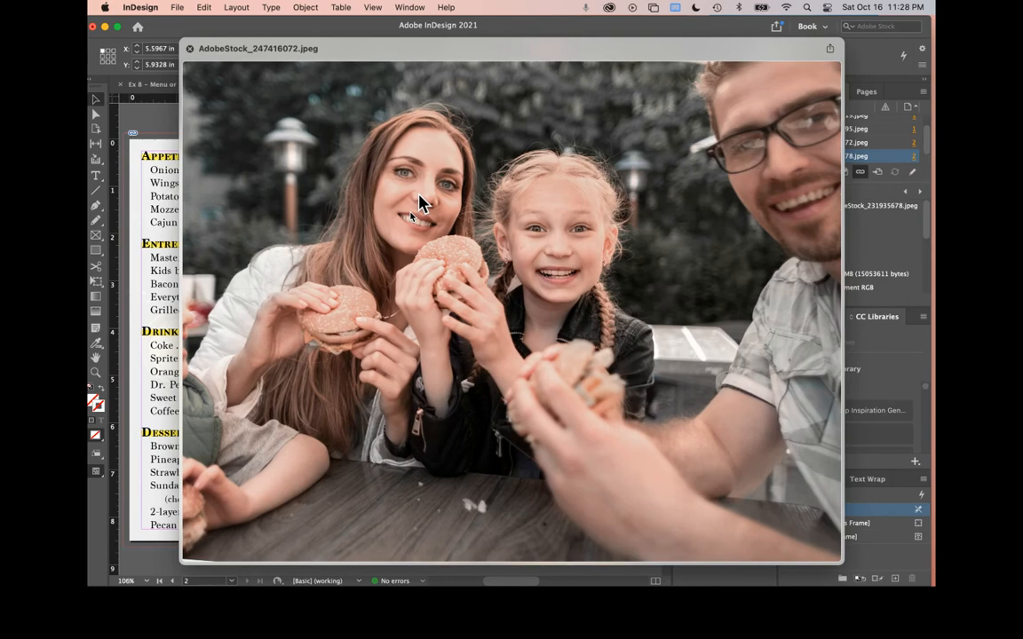
key("Down")
key("Up")
key("Down")
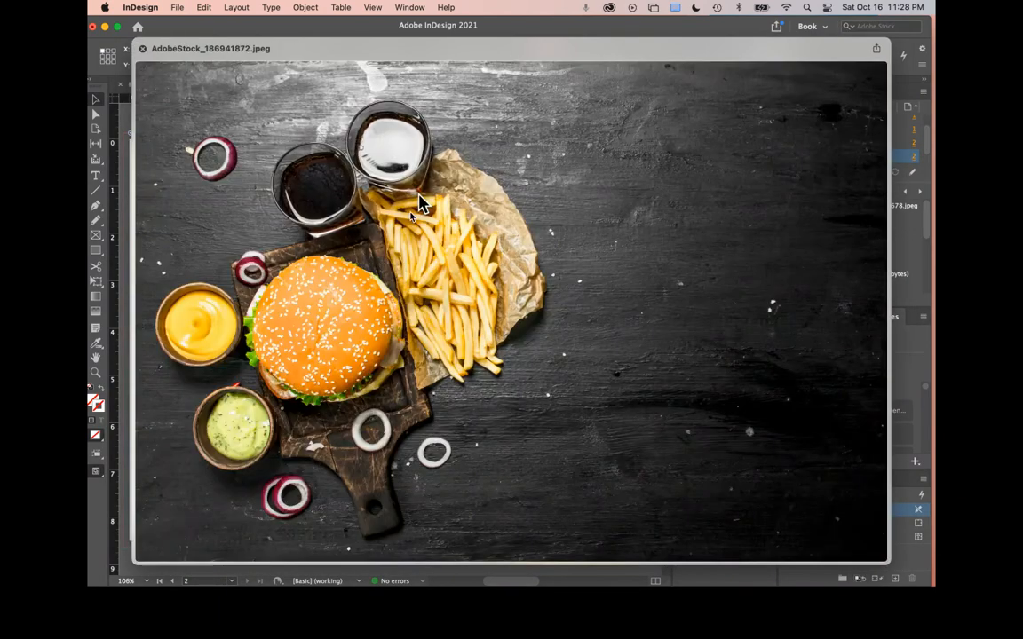
key("Down")
key("Down")
key("Up")
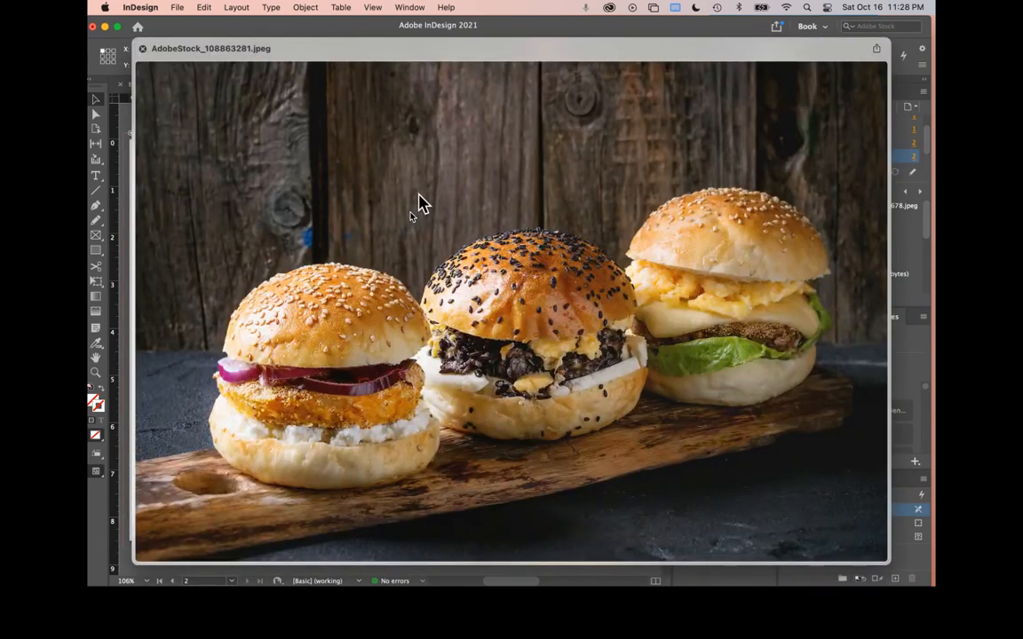
key("Down")
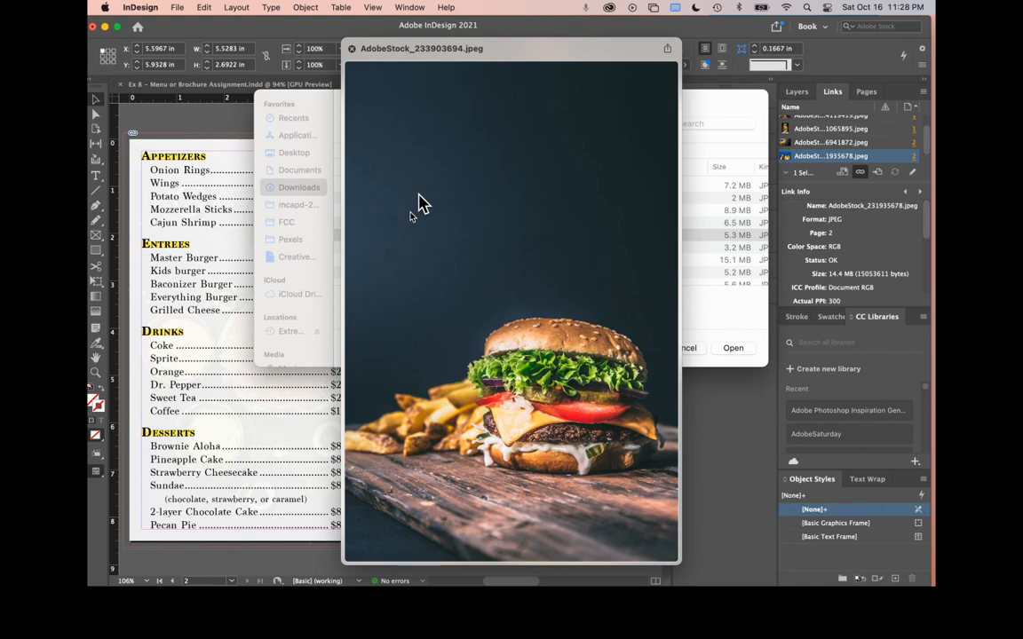
key("Down")
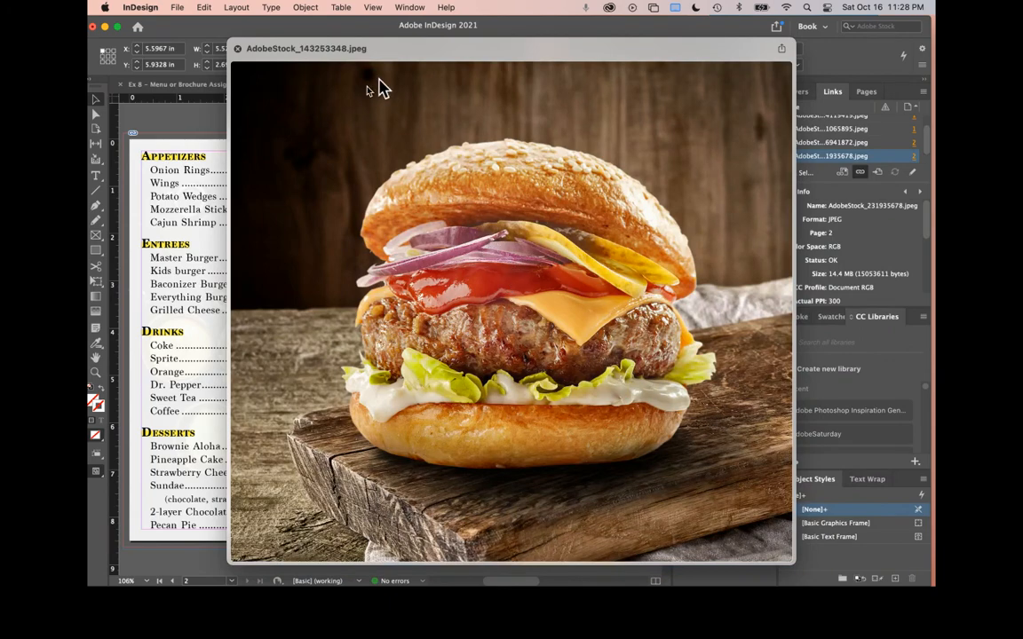
left_click(237, 48)
double_click(400, 247)
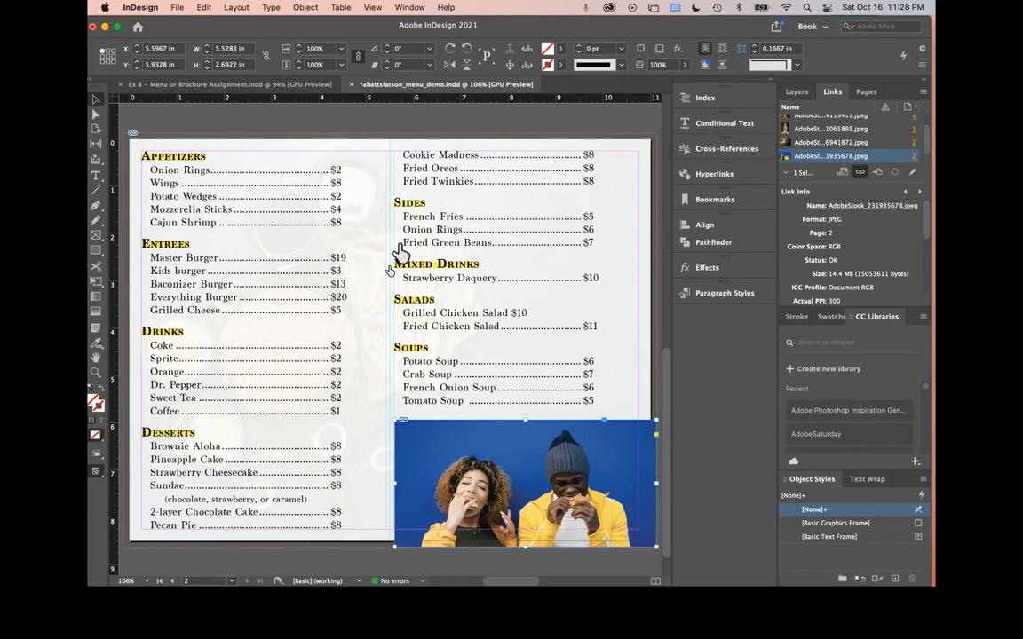
Move the burger image up inside its frame to a Y offset of -0.6667 in.
scroll(494, 382, "down", 1)
left_click(529, 443)
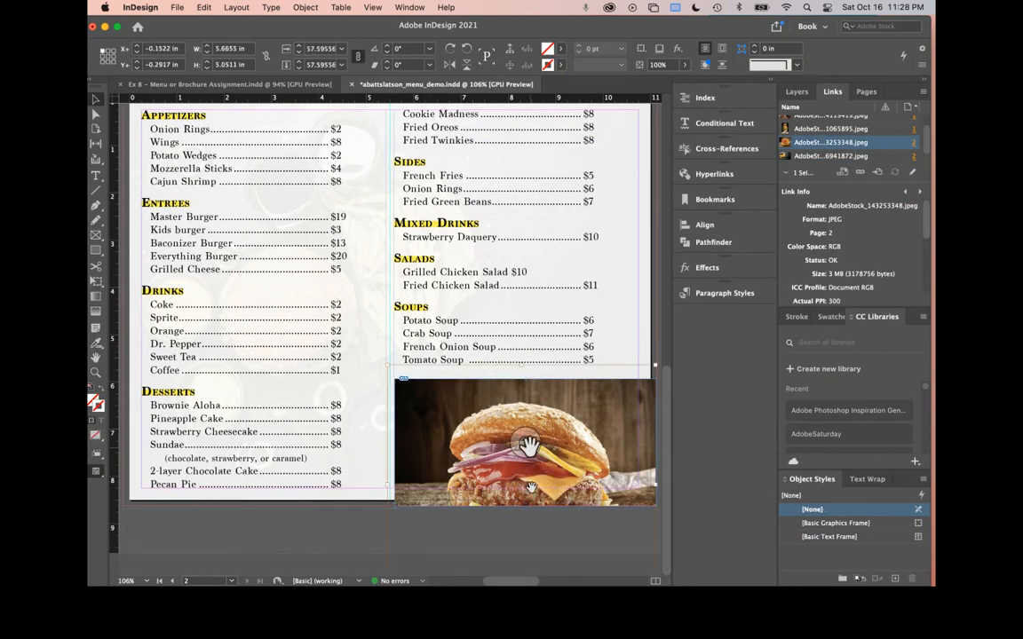
scroll(541, 452, "right", 2)
scroll(539, 455, "right", 1)
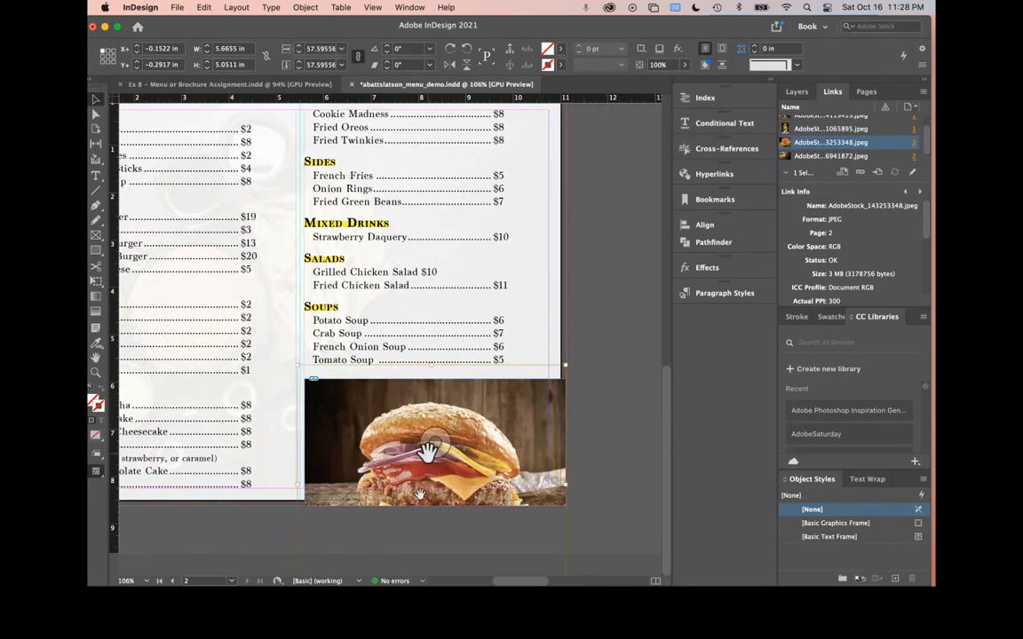
left_click_drag(427, 450, 428, 443)
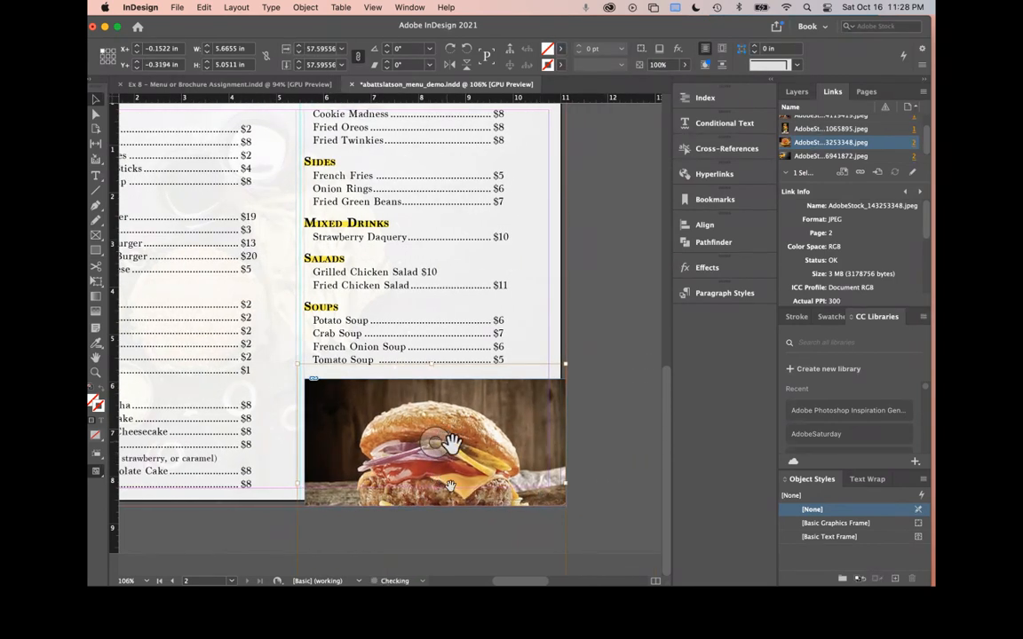
key("Up")
key("Up")
key("Up")
key("Up")
key("Up")
key("Up")
key("Up")
key("Up")
key("Up")
key("Up")
key("Up")
key("Up")
key("Up")
key("Up")
key("Up")
key("Up")
key("Up")
key("Up")
key("Up")
key("Up")
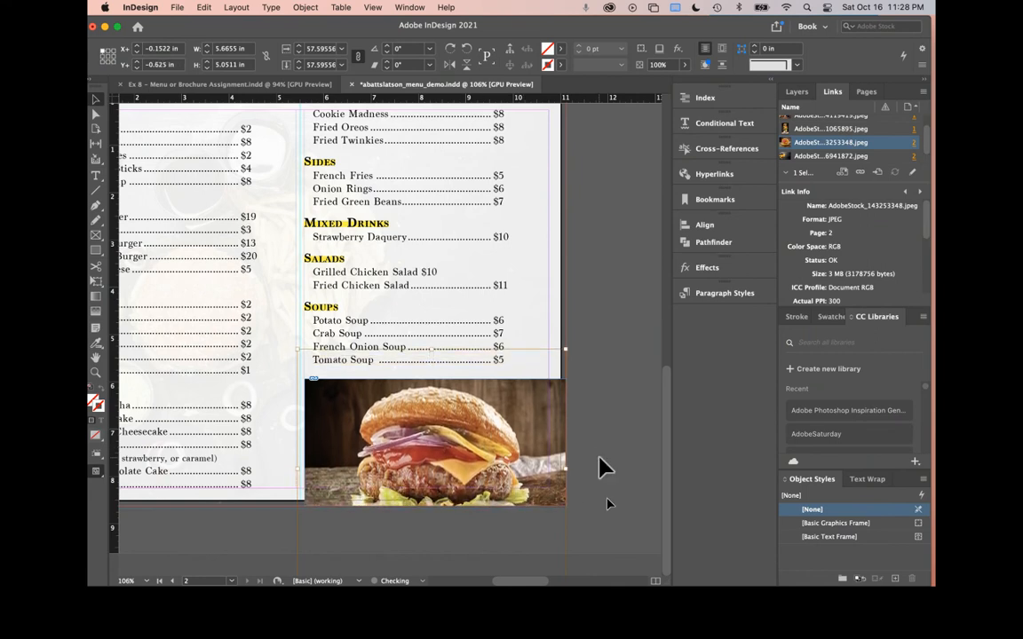
key("Up")
key("Up")
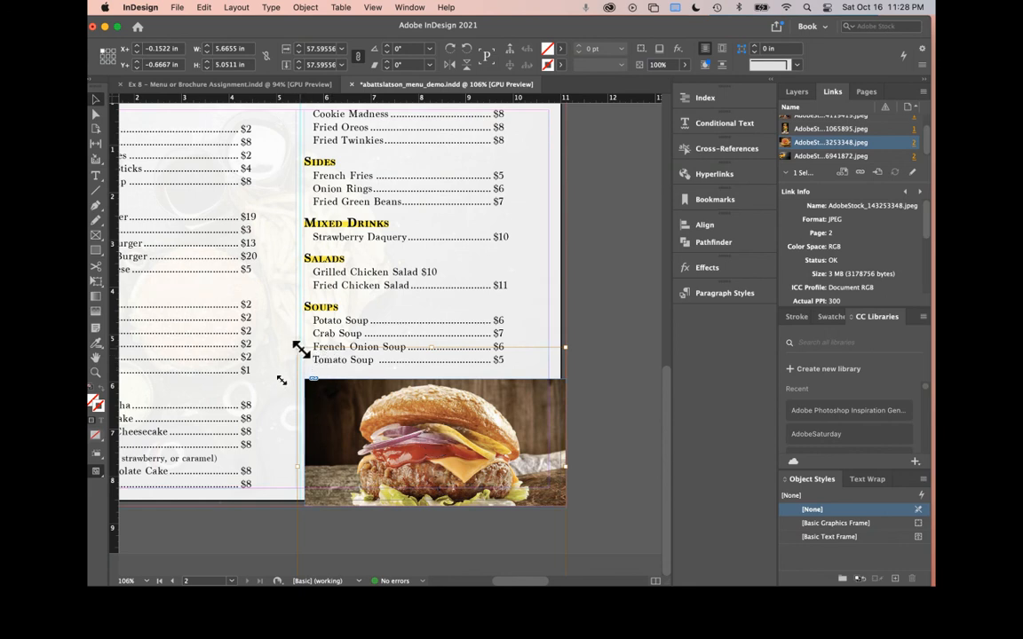
Scale the burger image proportionally to 5.5153 by 4.9172 in and move it up inside its frame to a Y offset of -0.9356 in.
left_click_drag(281, 380, 297, 384)
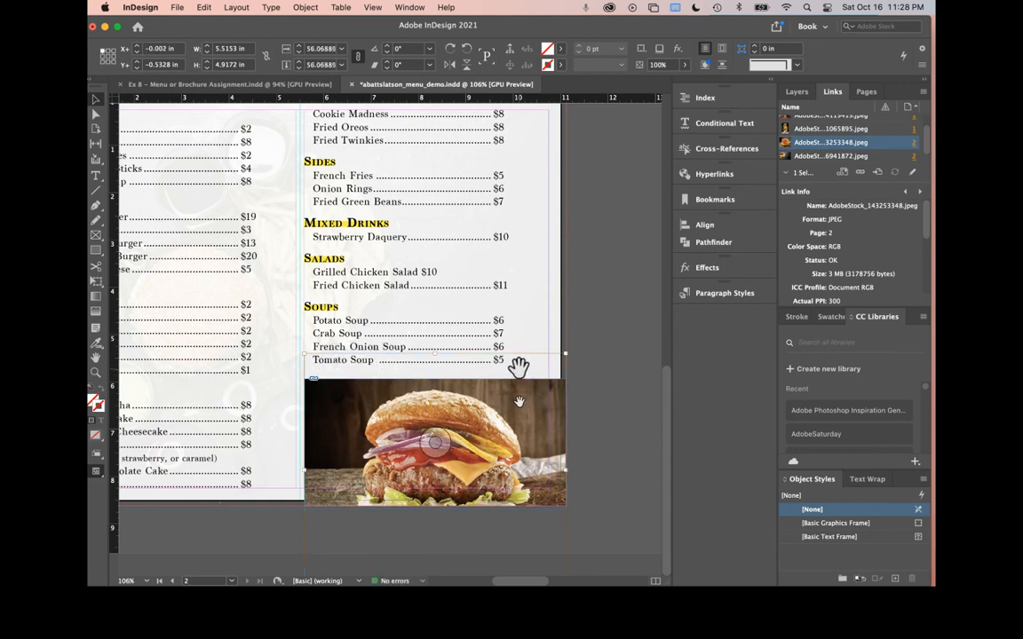
key("Up")
key("Up")
key("Up")
key("Up")
key("Up")
key("Up")
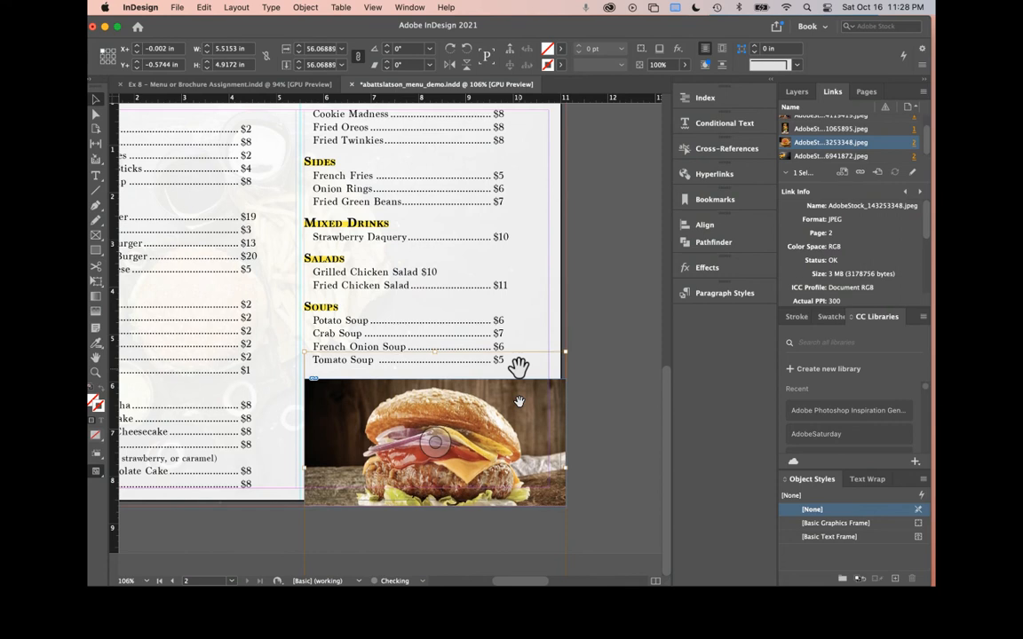
key("Up")
key("Up")
key("Up")
key("Up")
key("Up")
key("Up")
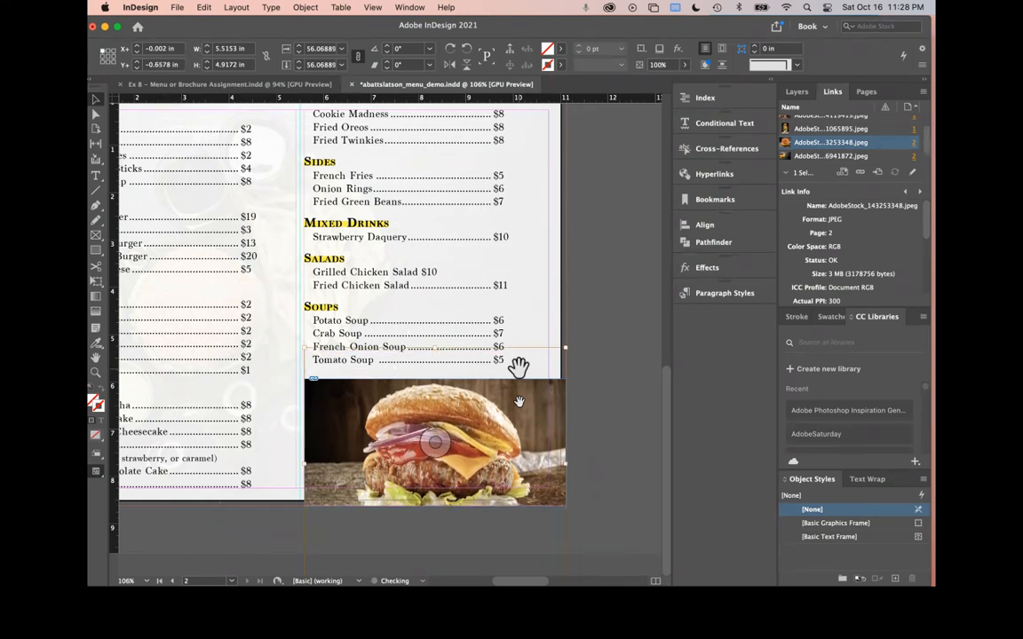
key("Up")
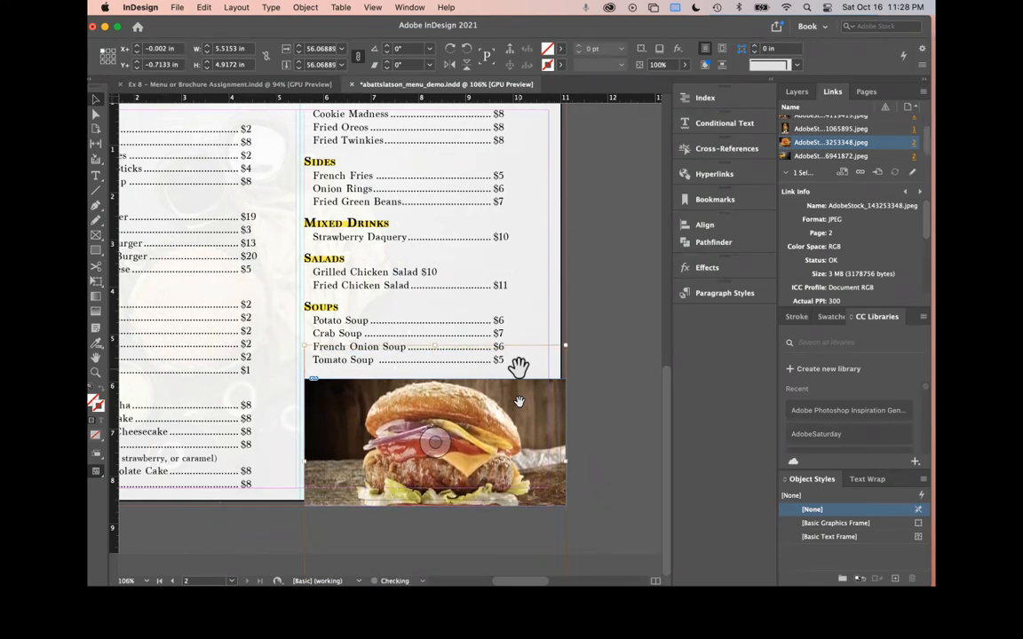
key("Up")
key("Up")
key("Up")
key("Up")
key("Up")
key("Up")
key("Up")
key("Up")
key("Up")
key("Up")
key("Up")
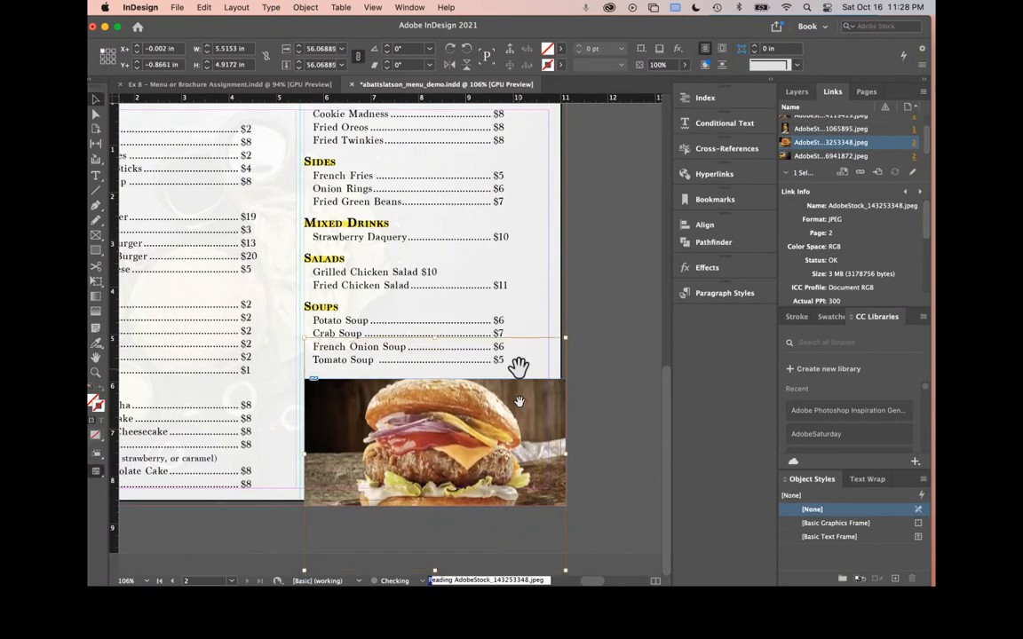
key("Up")
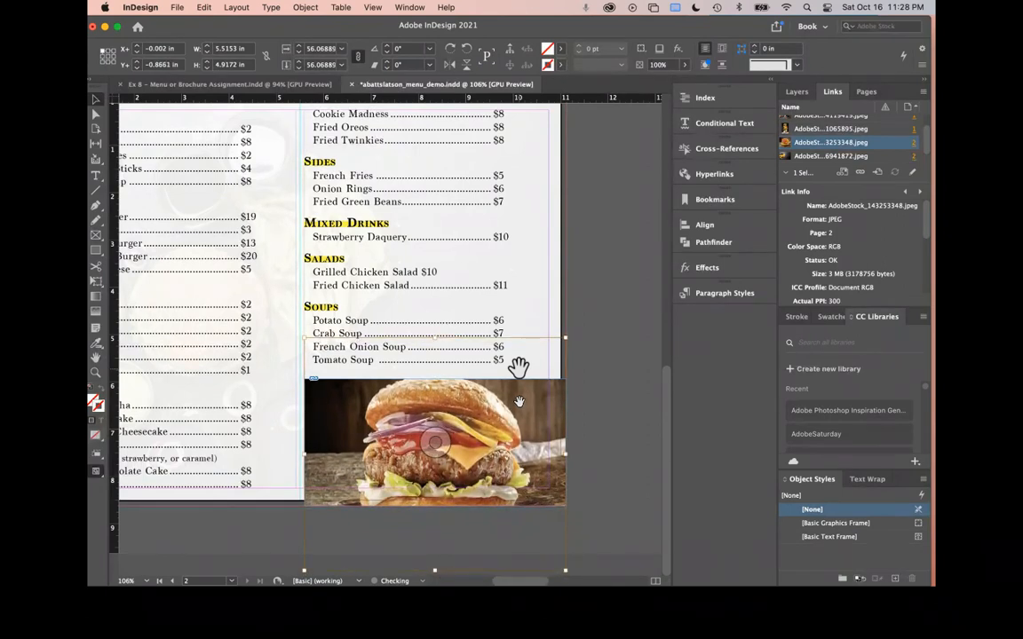
key("Up")
key("Up")
key("Up")
key("Up")
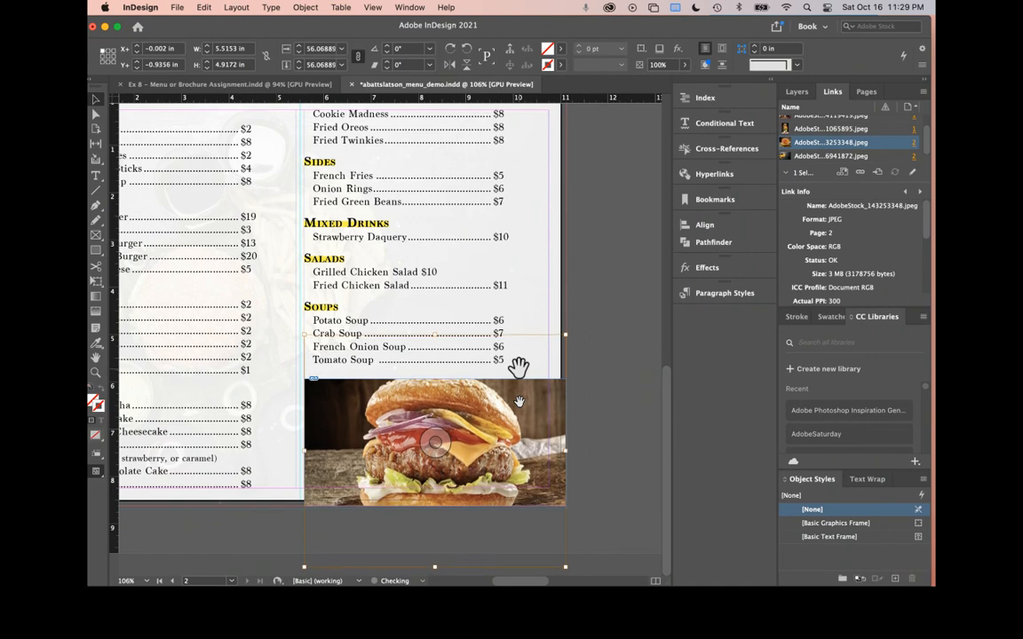
Deselect the burger image and show the whole menu page in preview mode.
left_click(603, 313)
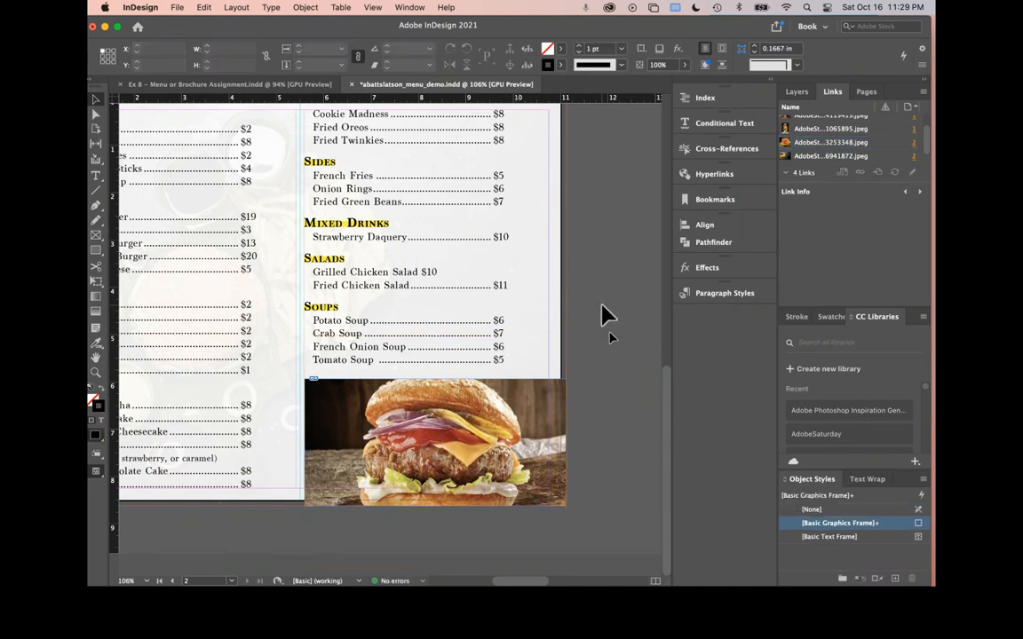
scroll(255, 356, "left", 3)
scroll(255, 356, "up", 2)
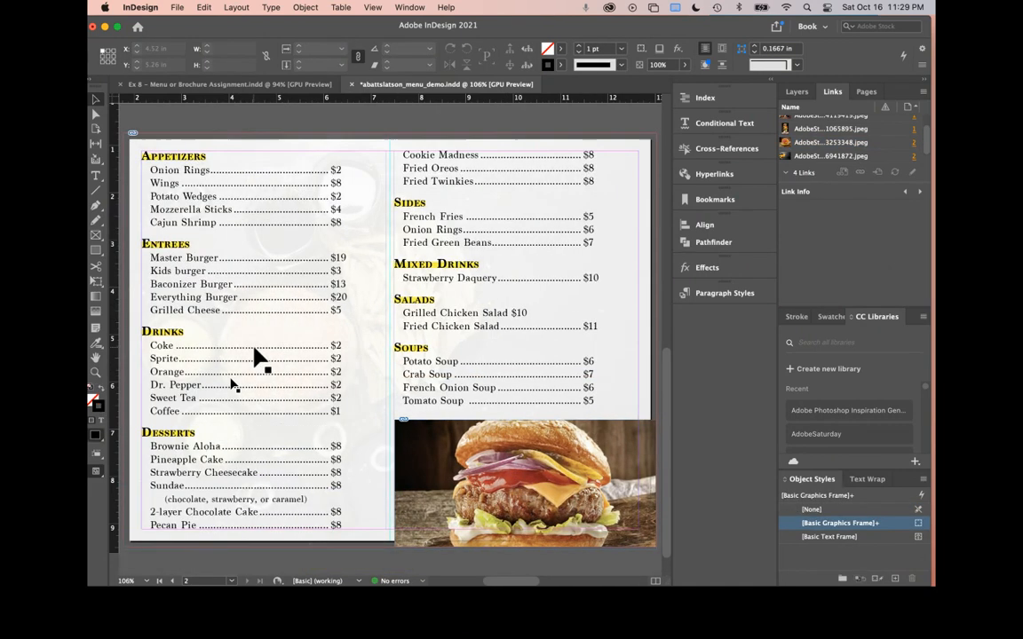
key("w")
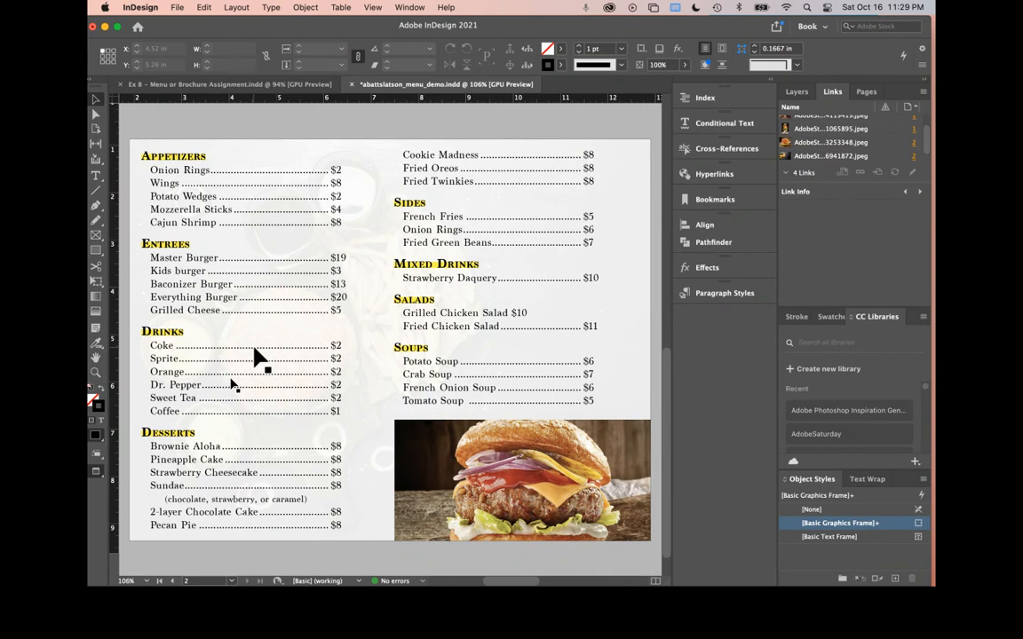
Apply the Rounded corner shape to the burger photo frame and deselect it.
left_click(413, 468)
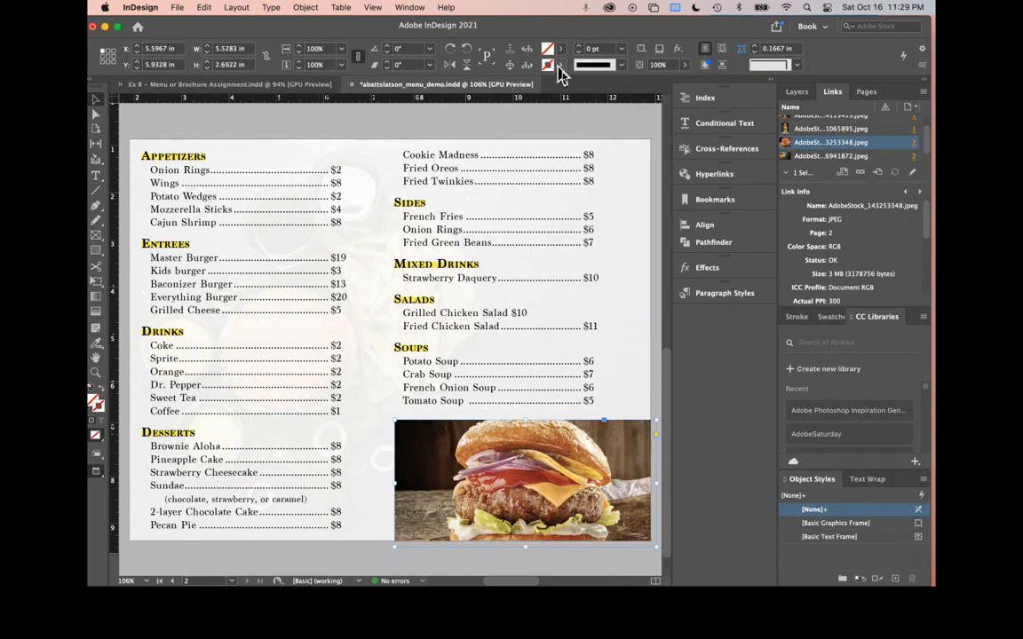
left_click(622, 67)
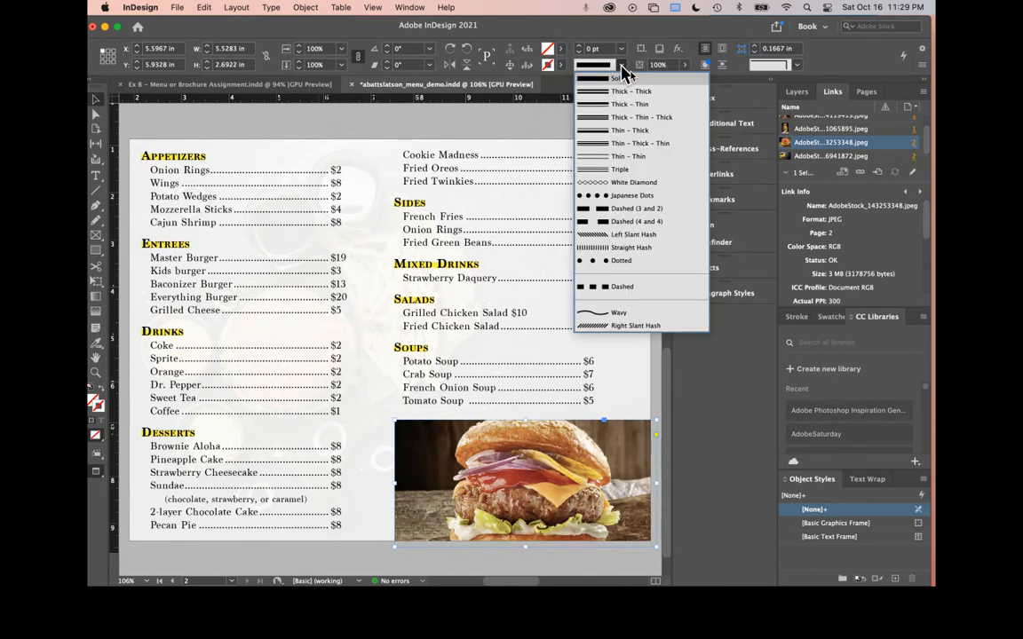
left_click(624, 67)
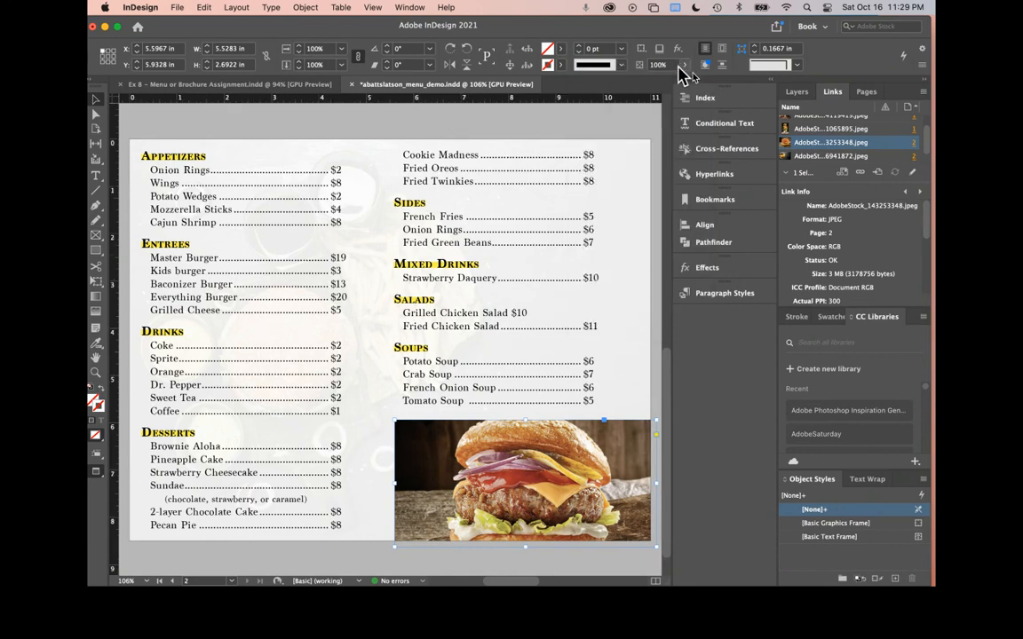
left_click(797, 66)
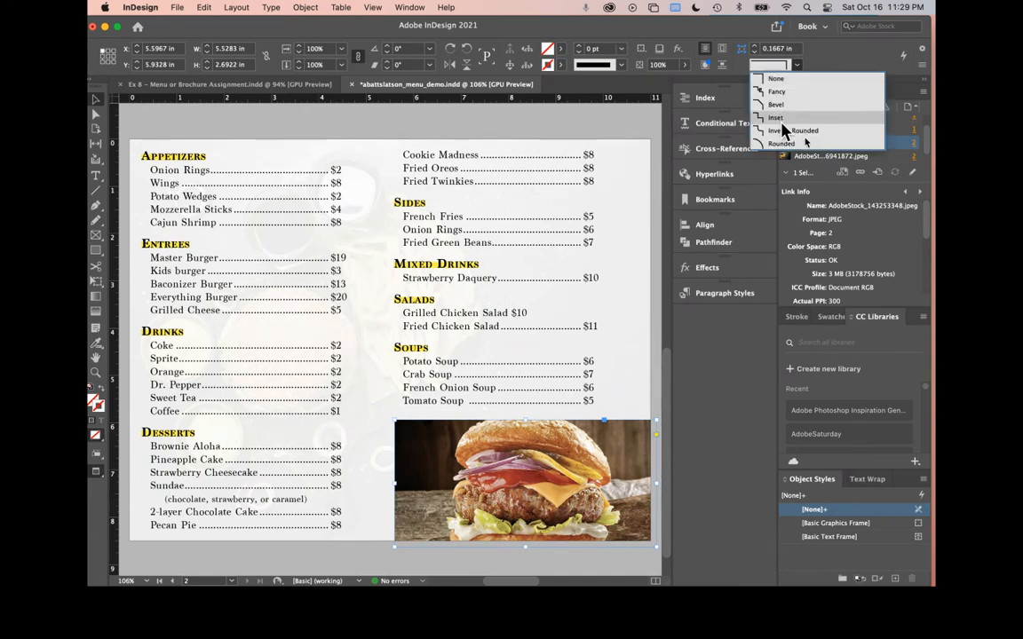
left_click(782, 144)
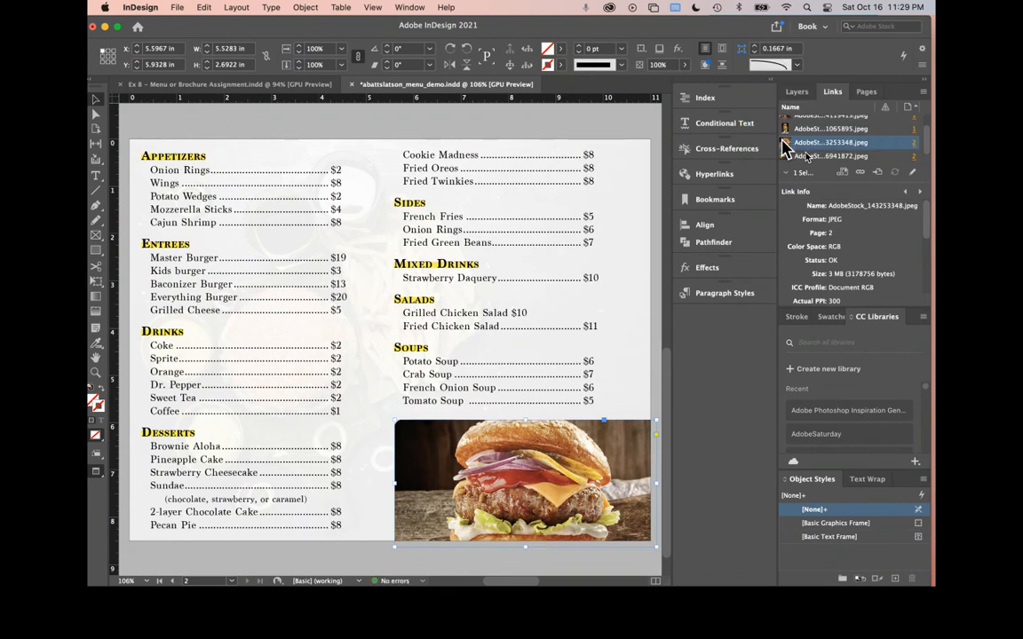
left_click(577, 138)
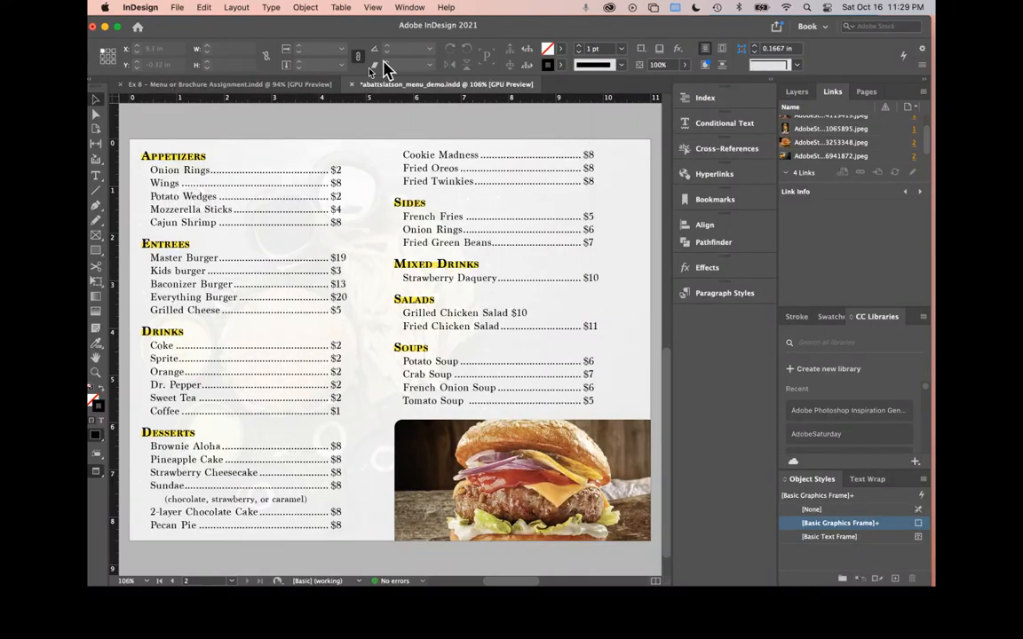
Check the design requirements in the Ex 8 assignment document, return to the menu document and view it at 50%.
left_click(243, 88)
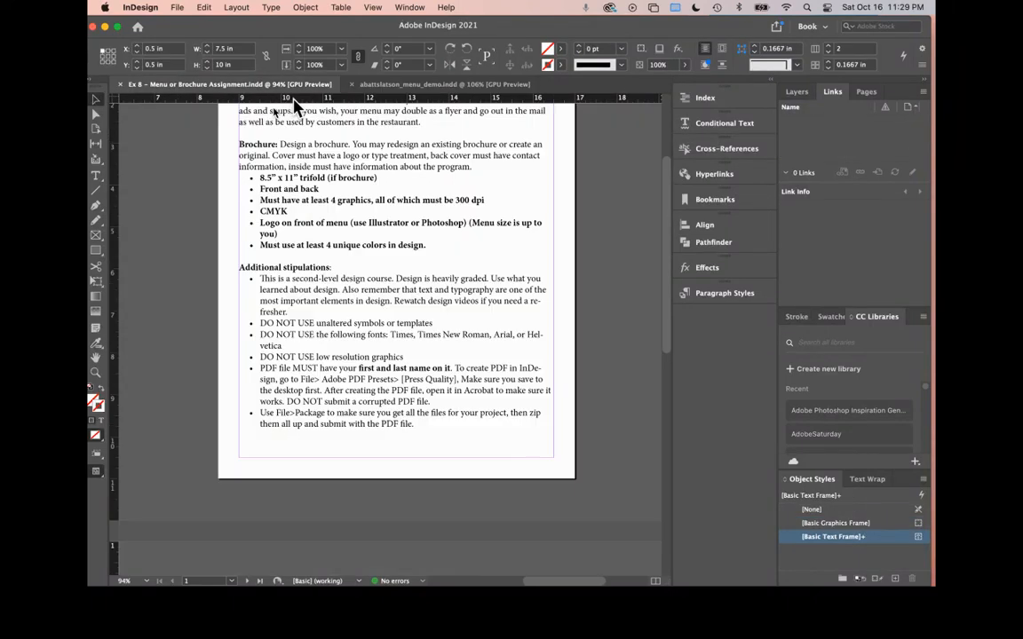
left_click(432, 87)
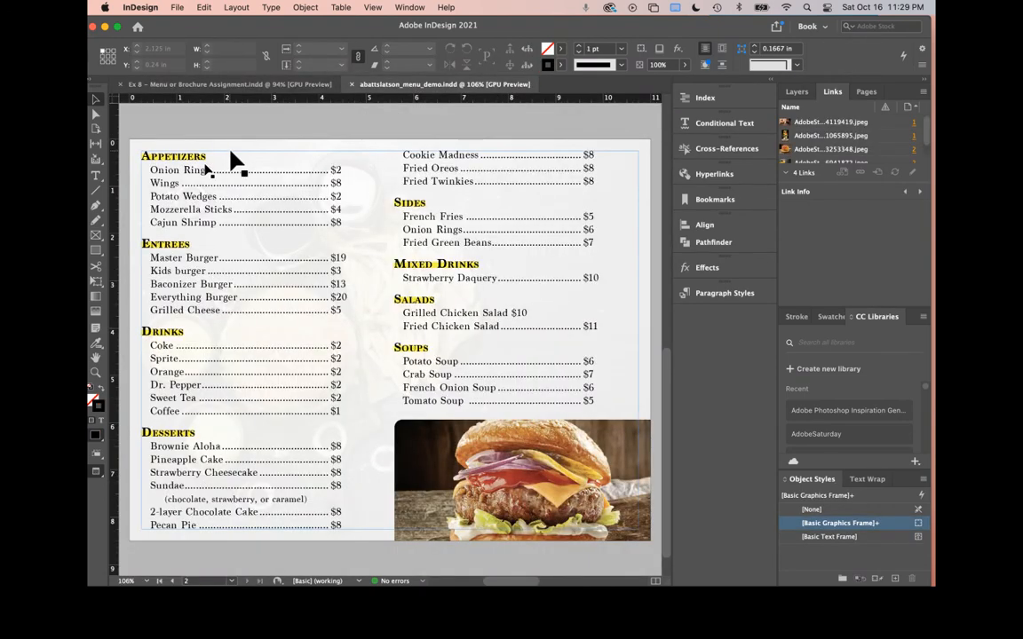
key("super+minus")
key("super+minus")
key("super+minus")
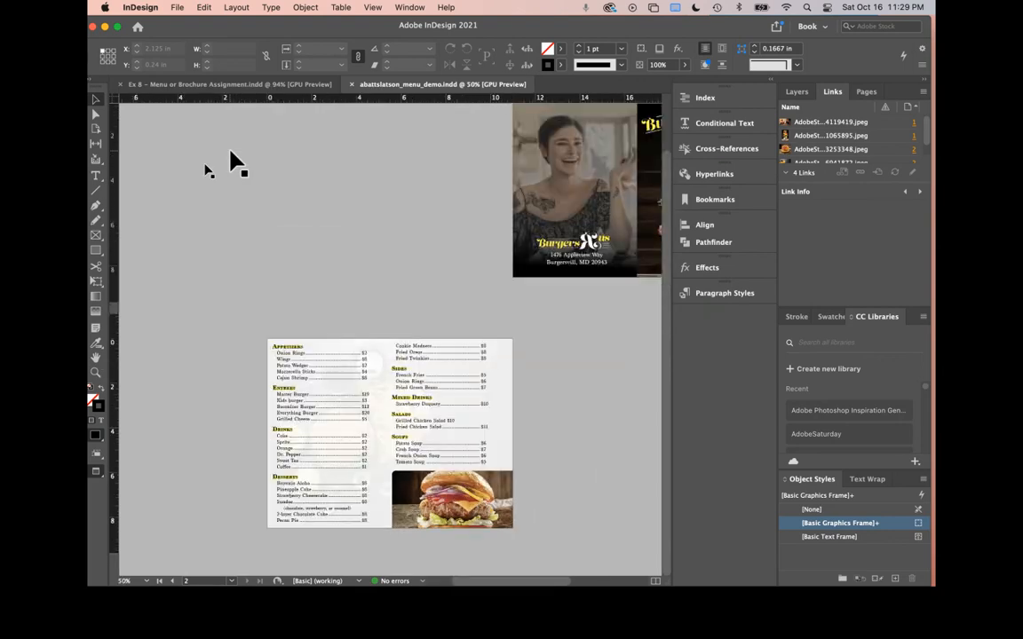
key("super+minus")
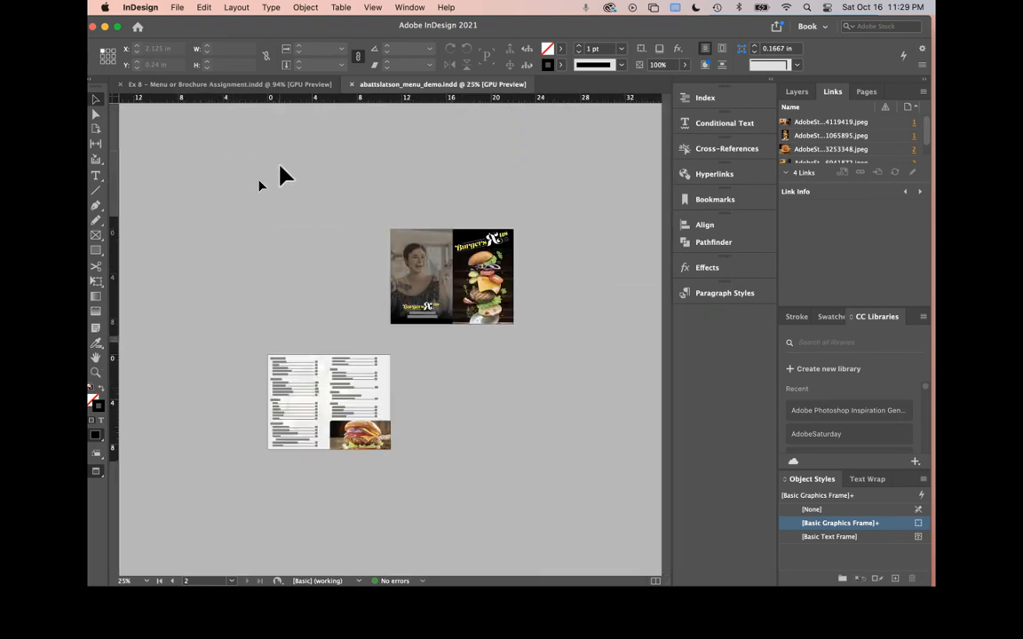
key("super+equal")
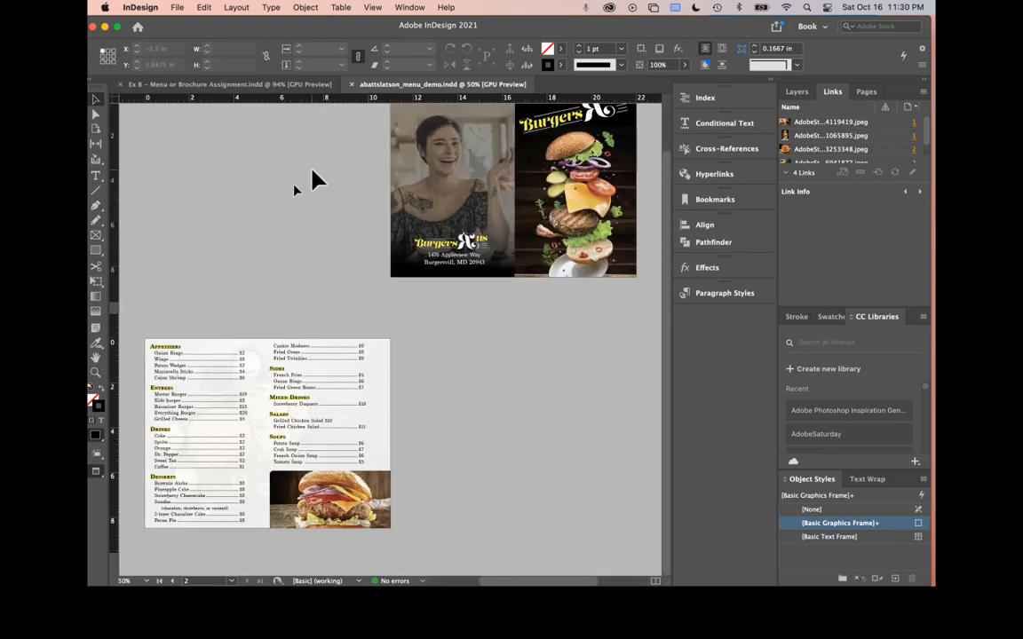
scroll(312, 181, "up", 2)
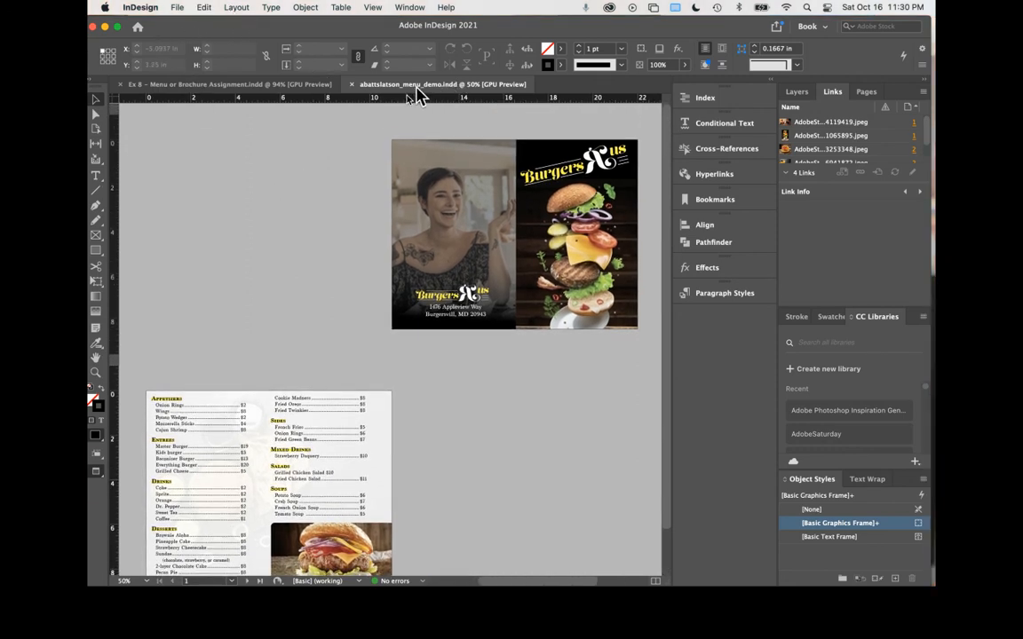
left_click(177, 8)
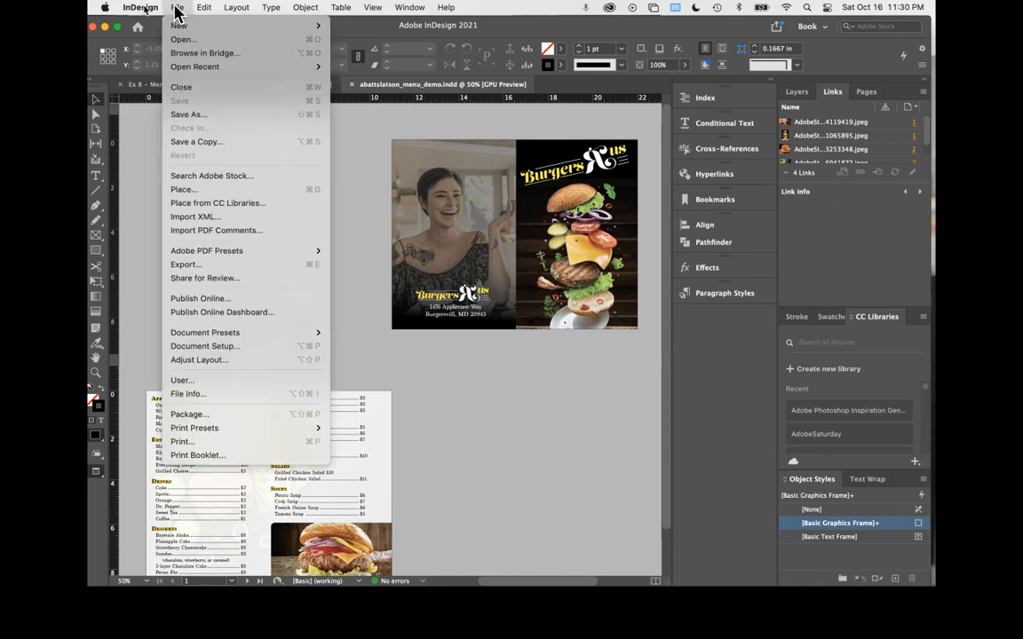
left_click(228, 445)
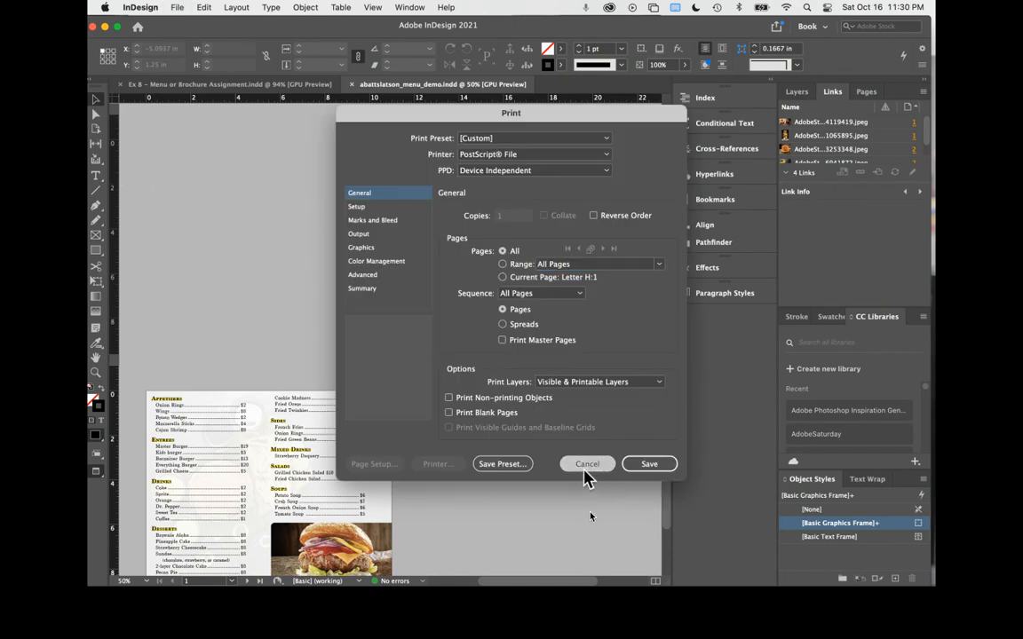
left_click(584, 468)
Open Package for the menu document and review its fonts, links and images, colors and inks, print settings and external plug-ins.
left_click(177, 8)
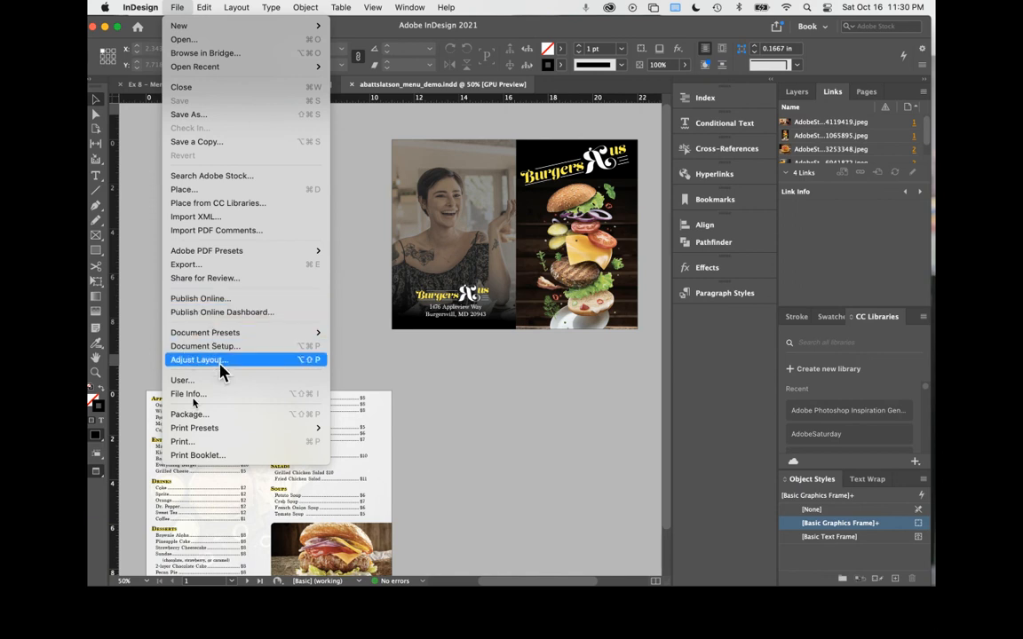
left_click(228, 415)
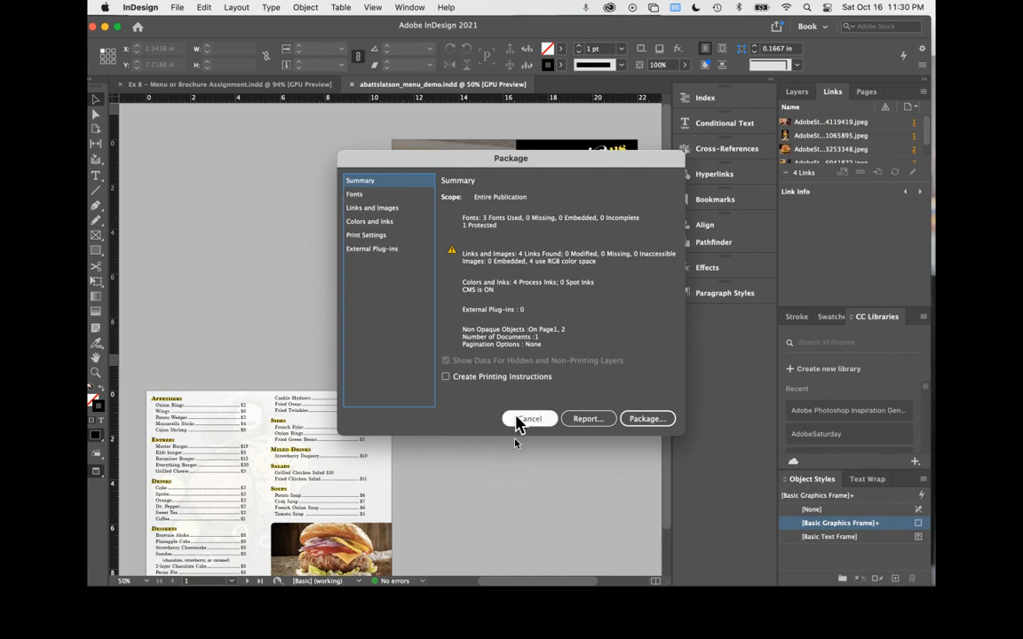
left_click(350, 193)
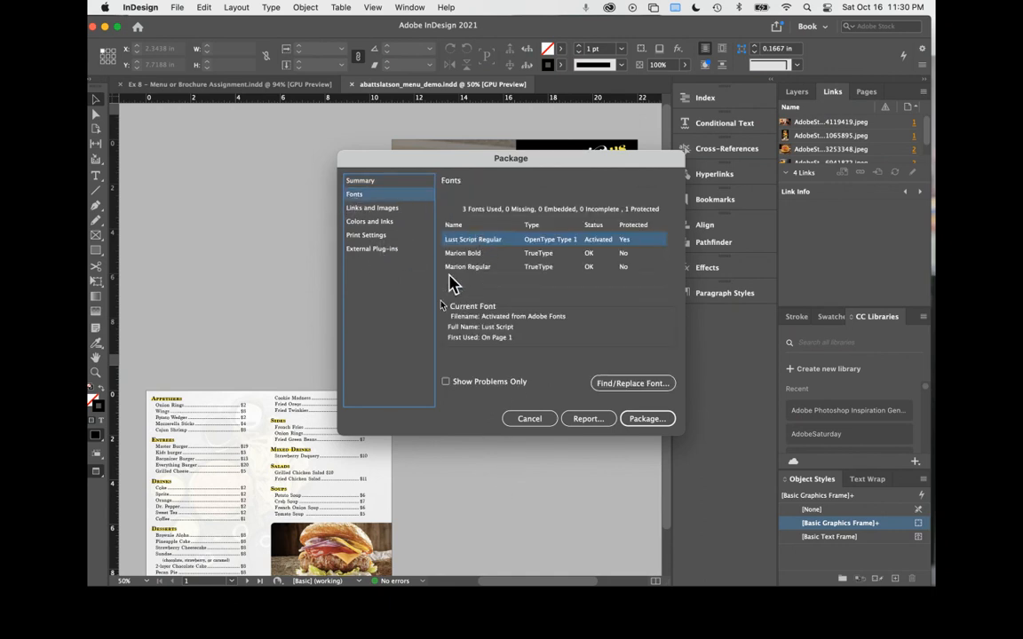
left_click(352, 209)
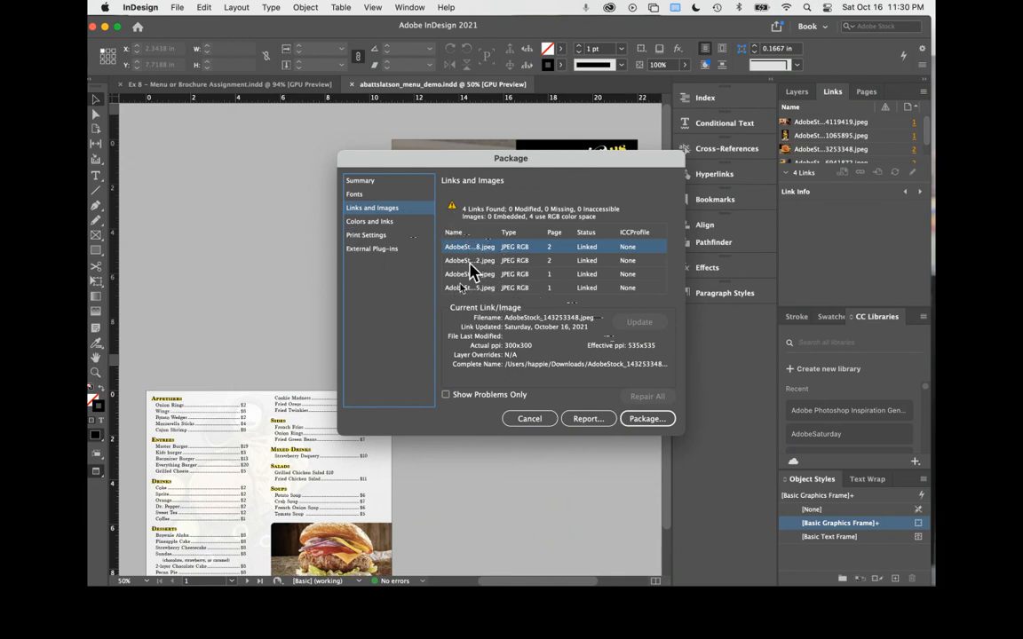
left_click(359, 224)
left_click(361, 237)
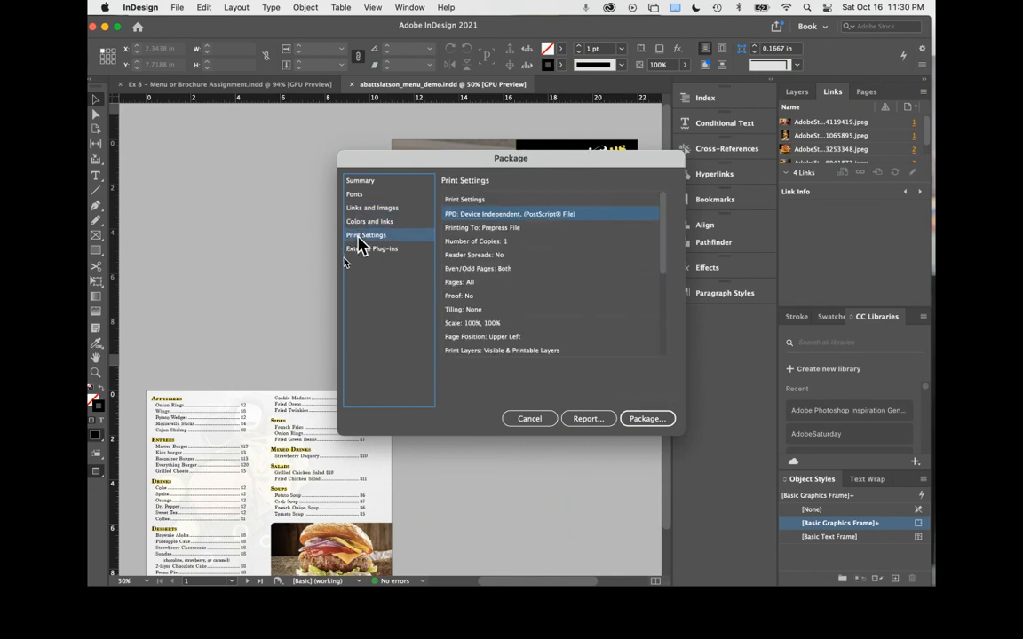
left_click(365, 252)
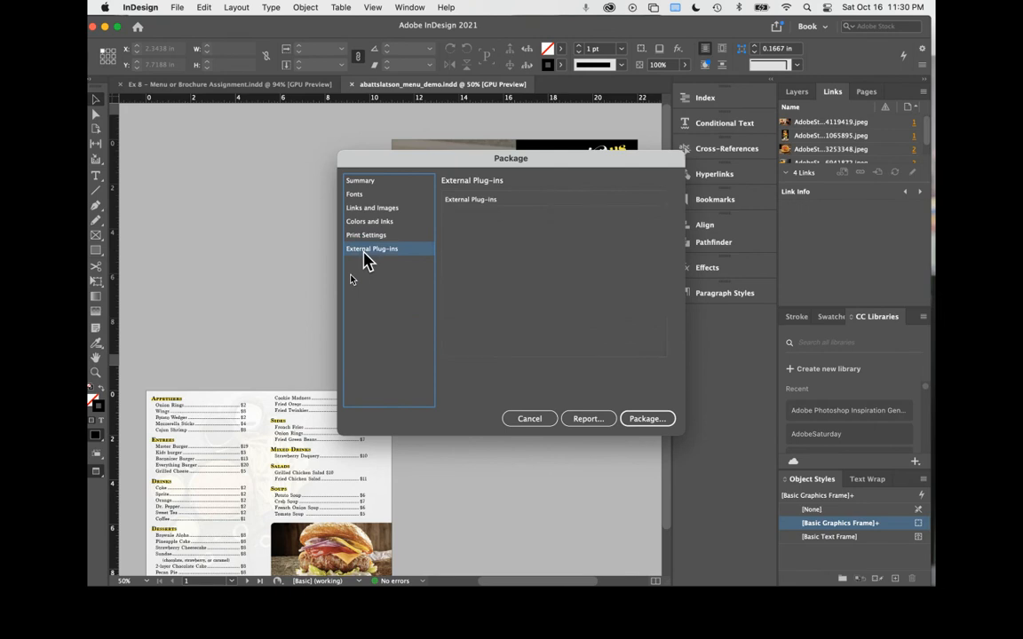
left_click(359, 196)
Proceed with packaging and rename the package folder to start with the author's hyphenated full name before "_menu_demo Folder".
left_click(638, 418)
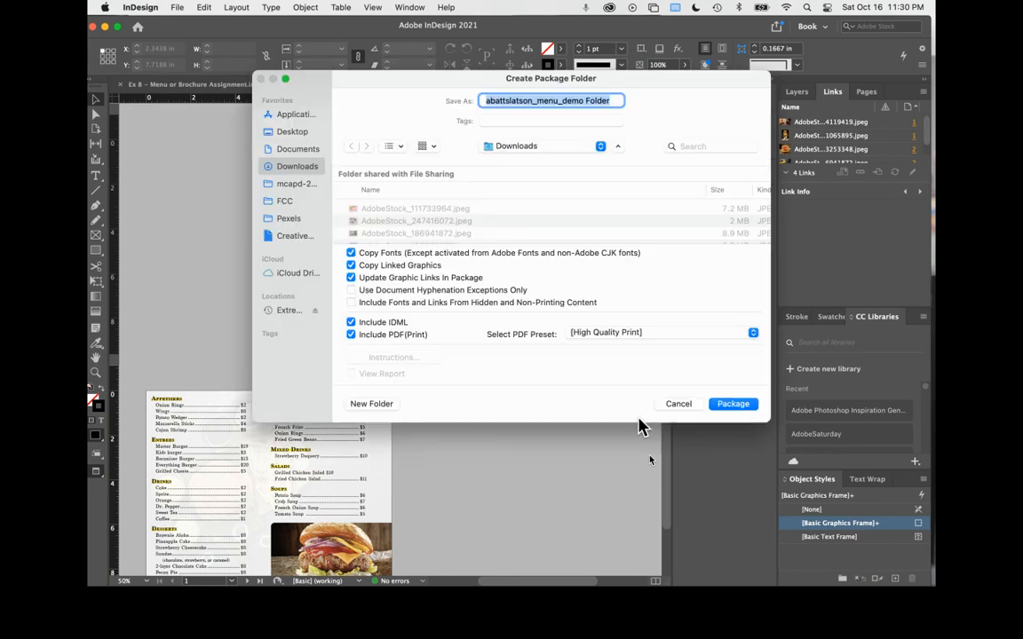
left_click(487, 102)
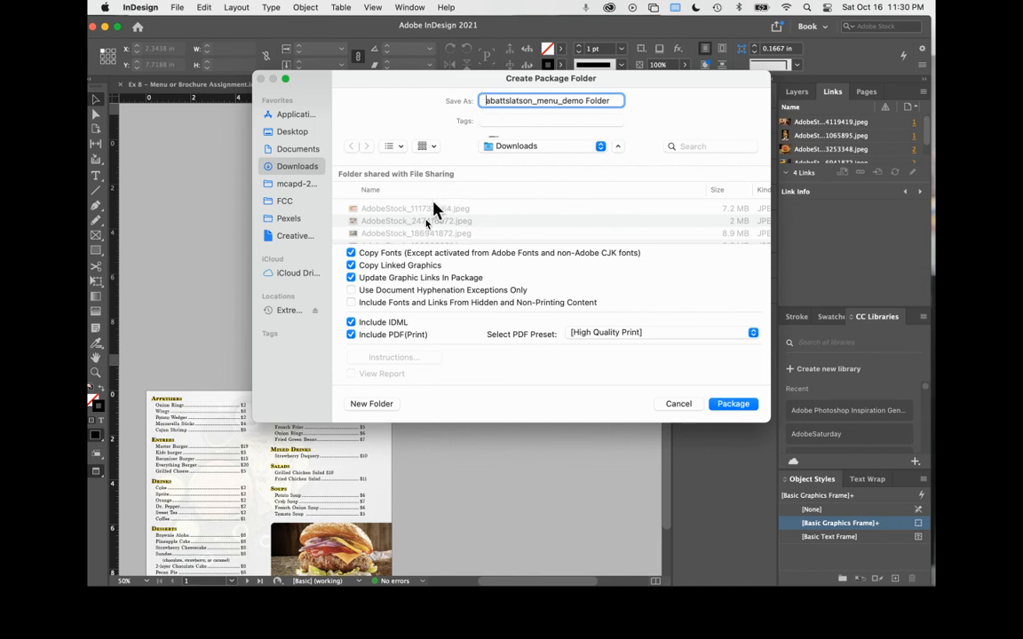
type("an")
type("drea")
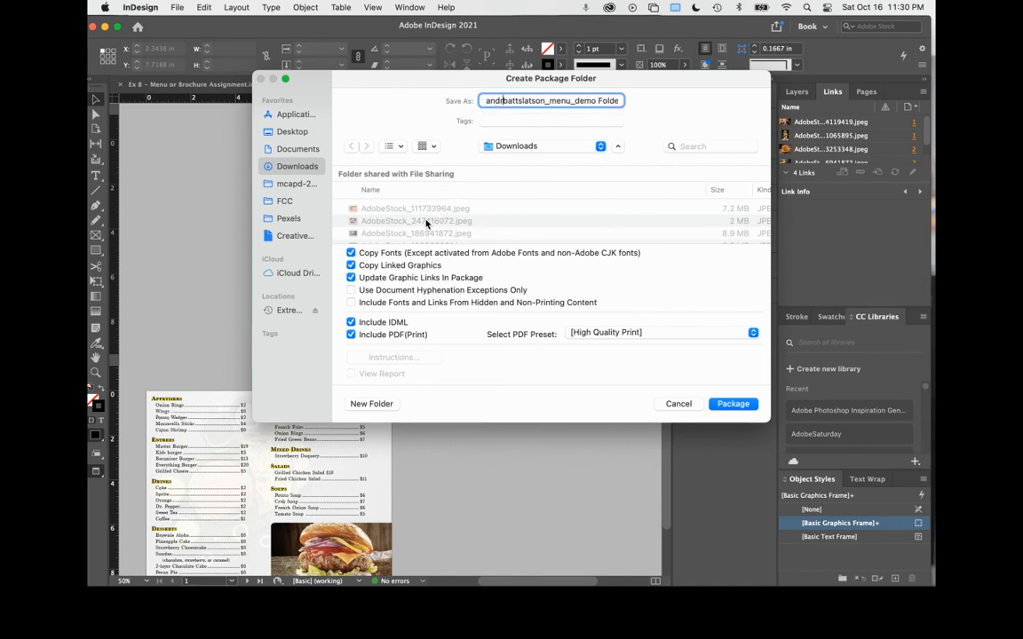
type("-")
scroll(426, 224, "right", 5)
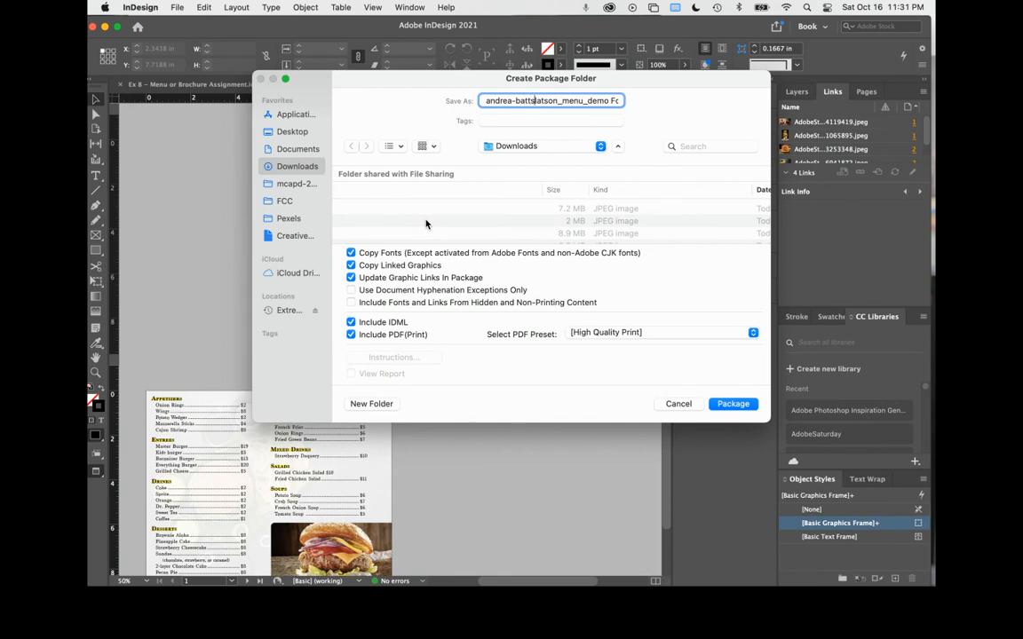
type("-")
left_click_drag(582, 104, 631, 109)
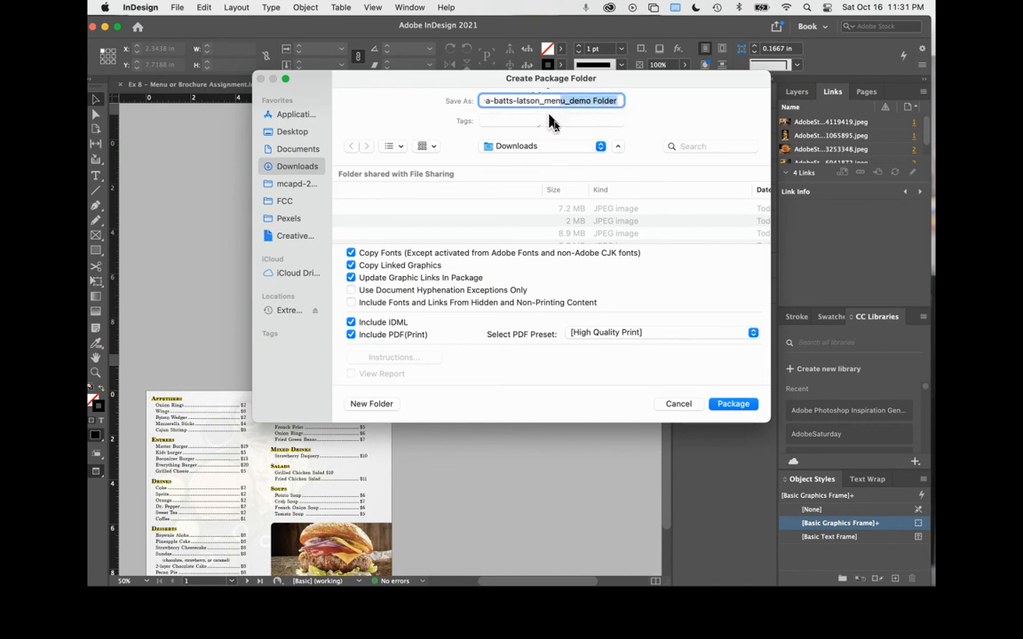
left_click(546, 101)
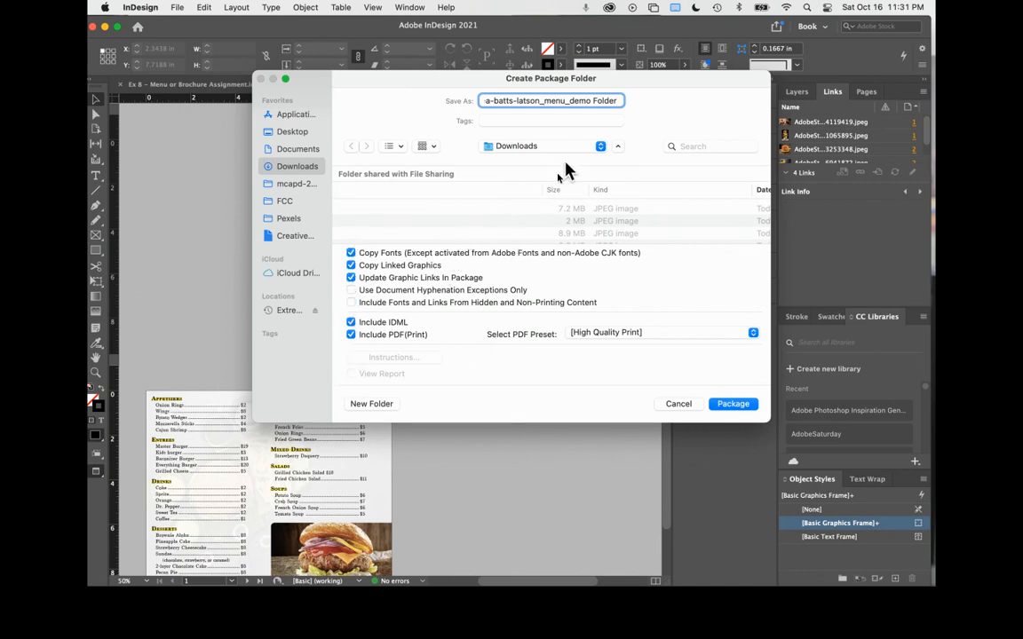
Create the package in the Graphics 2 folder inside FCC, accepting the font copying terms.
left_click(285, 204)
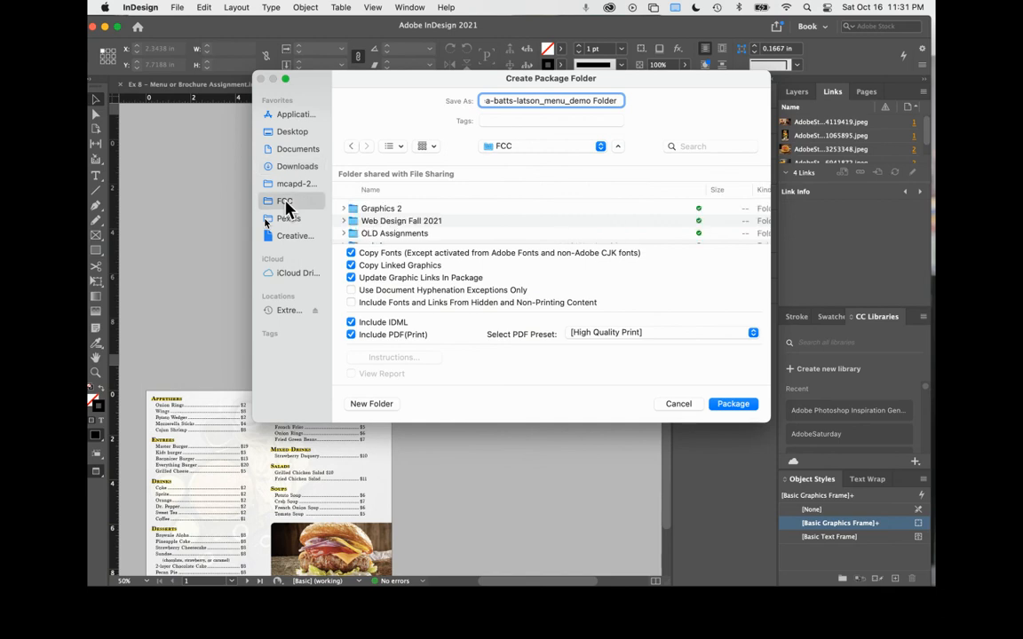
double_click(364, 209)
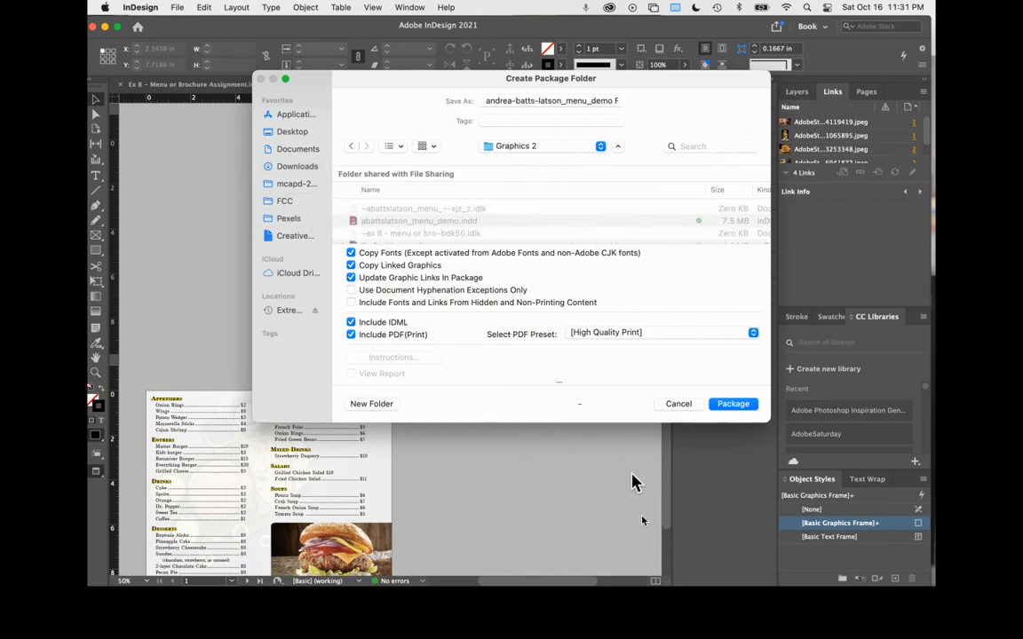
left_click(733, 405)
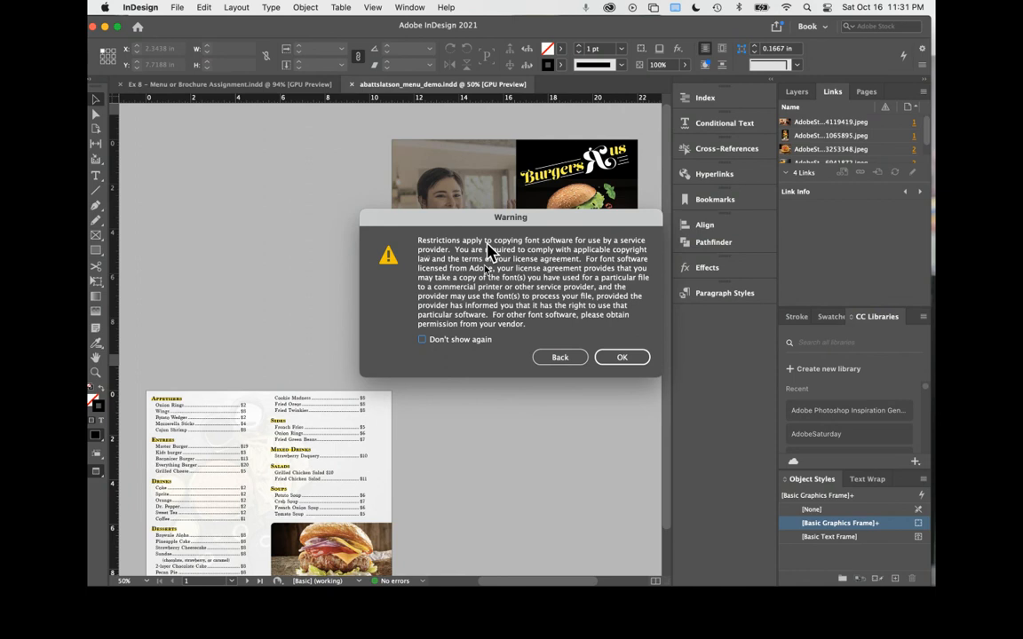
left_click(614, 359)
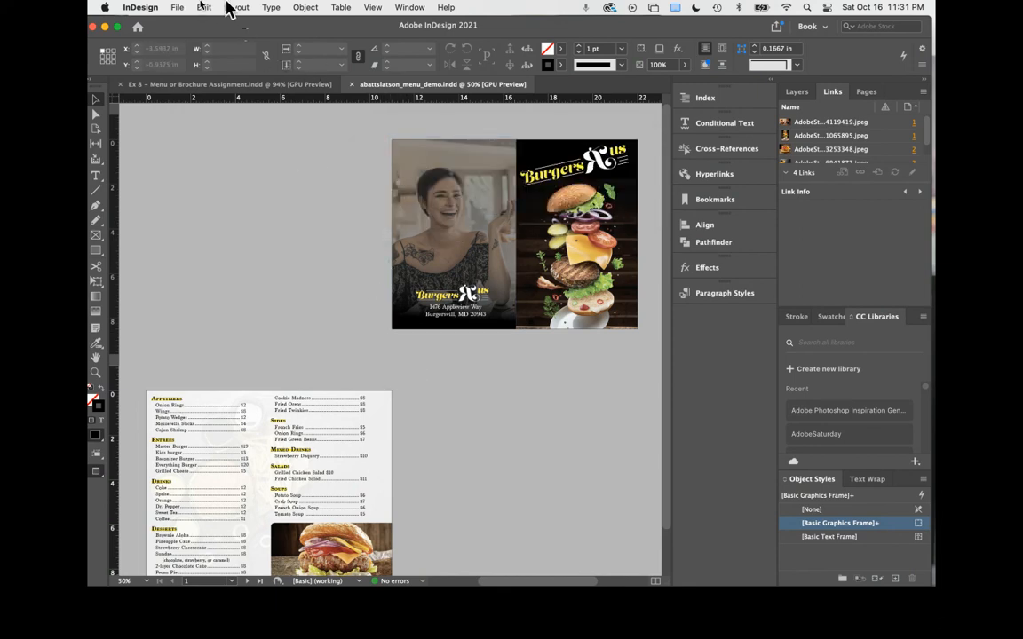
Export the menu as an Adobe PDF (Print) in Graphics 2 using High Quality Print, with View PDF after Exporting enabled.
left_click(177, 7)
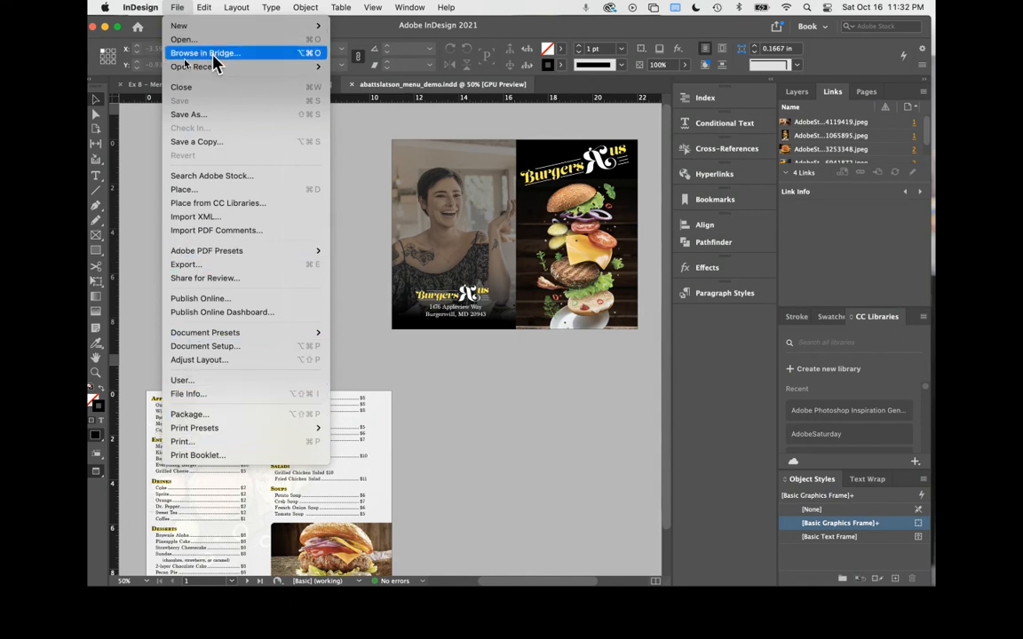
left_click(216, 266)
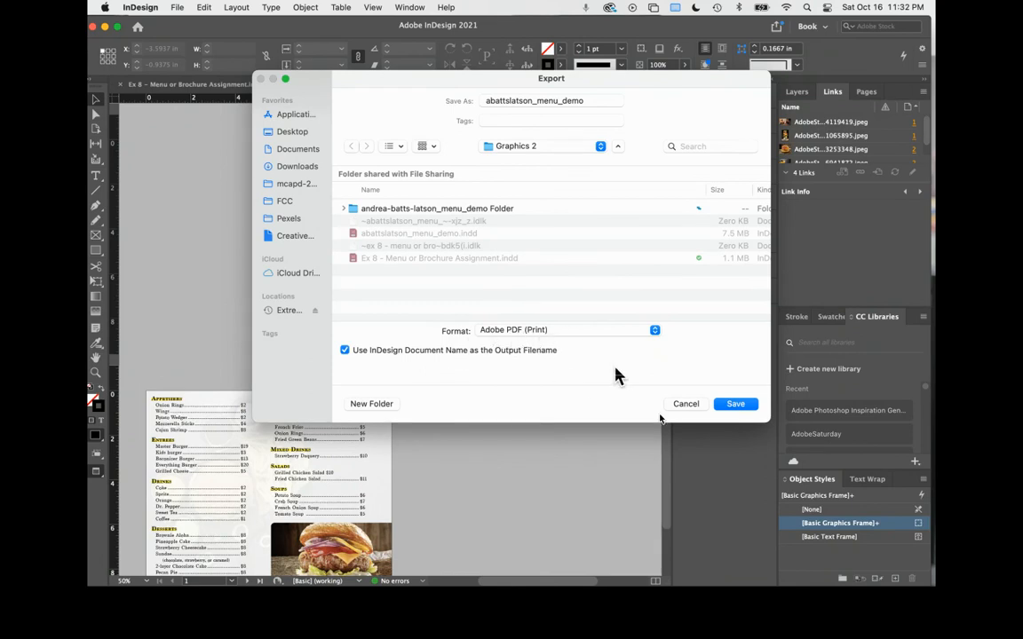
left_click(731, 407)
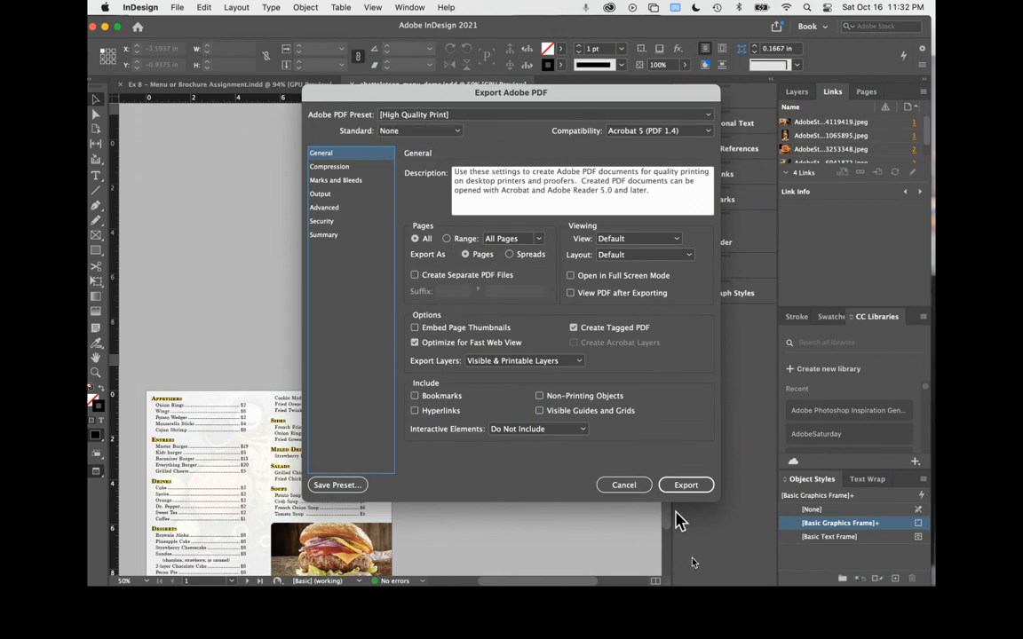
left_click(679, 491)
left_click(572, 293)
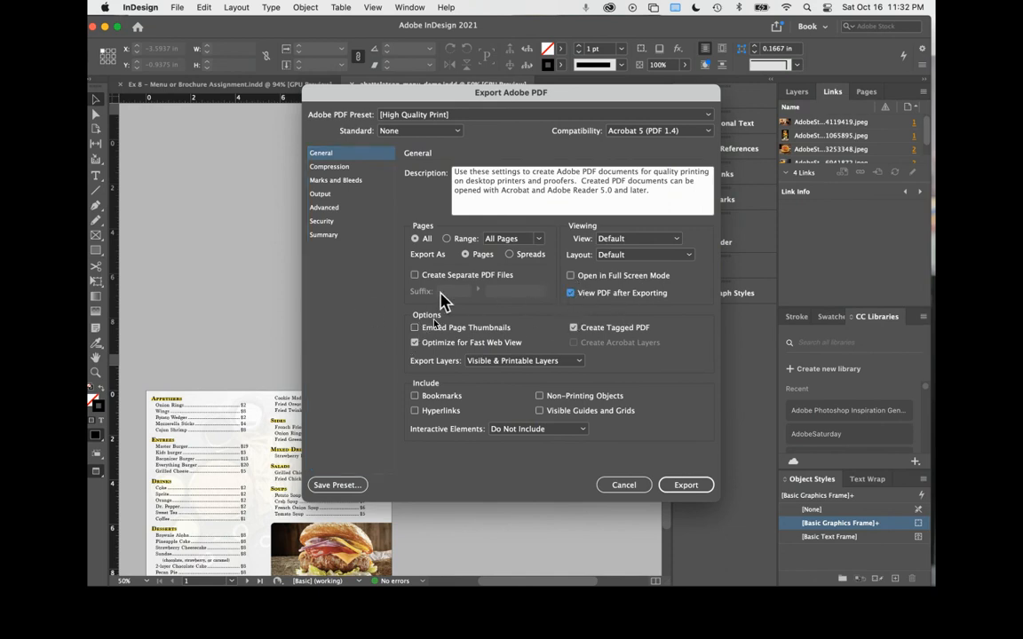
left_click(687, 486)
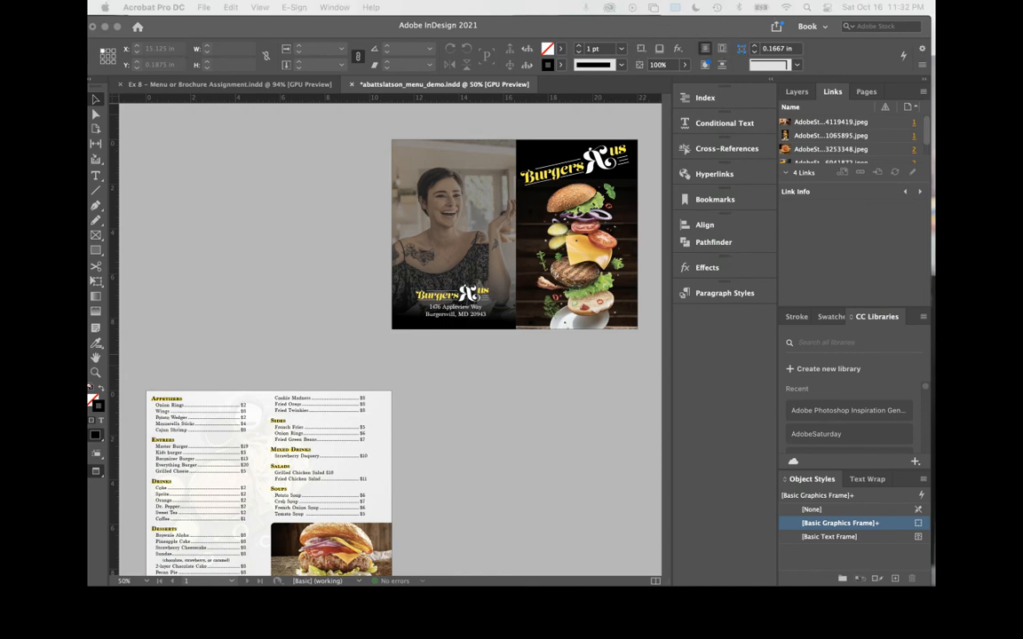
Switch to Acrobat and check both pages of the exported menu PDF full screen, fitting one full page, before returning to windowed view.
mouse_move(88, 132)
left_mouse_down()
mouse_move(736, 111)
mouse_move(646, 103)
mouse_move(572, 72)
mouse_move(564, 98)
left_mouse_up()
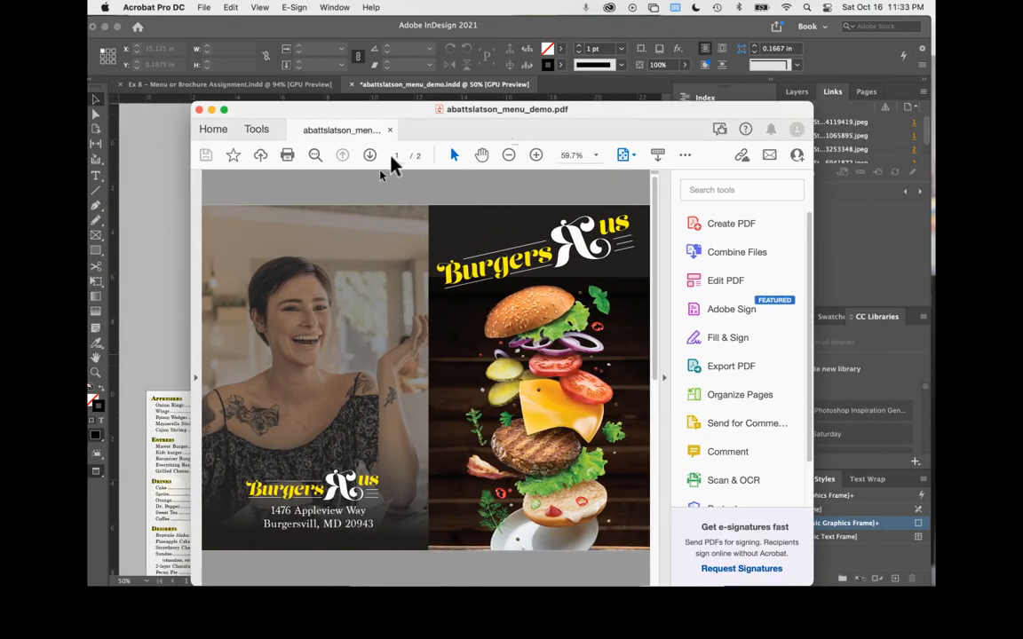
left_click(623, 156)
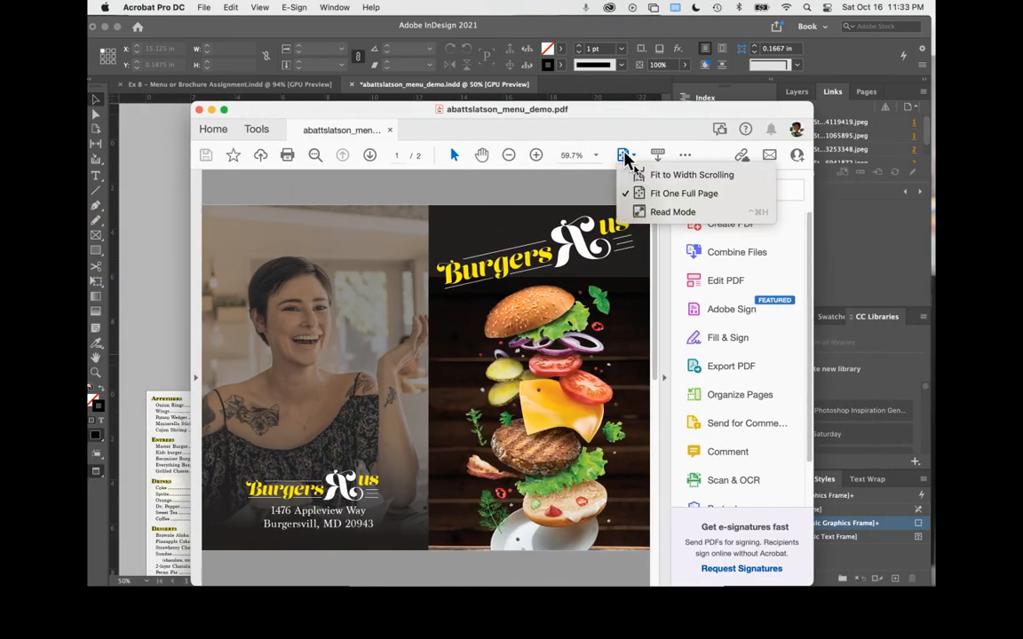
left_click(655, 195)
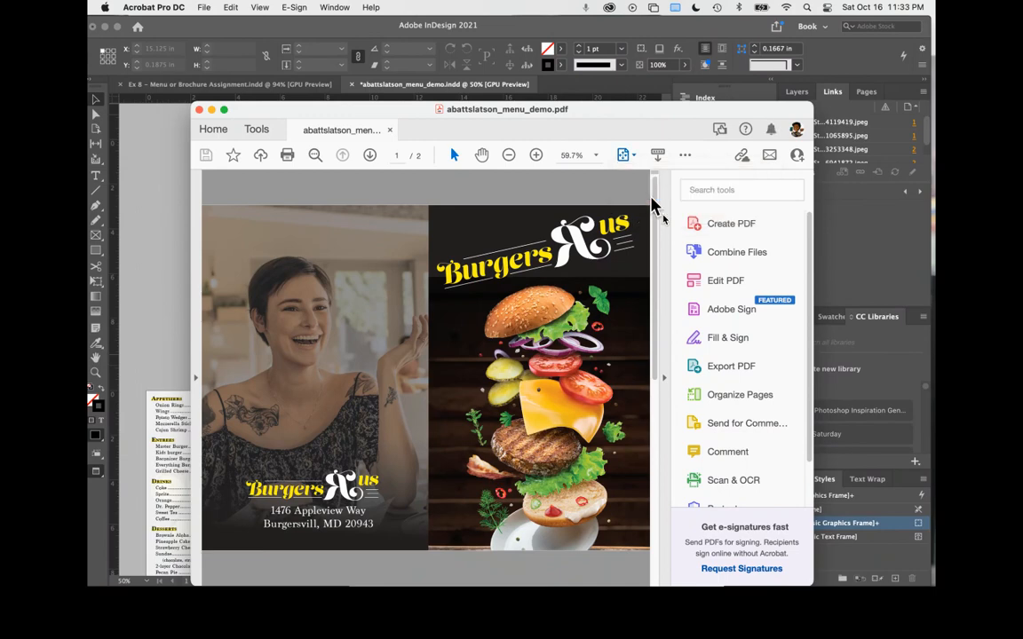
left_click(225, 110)
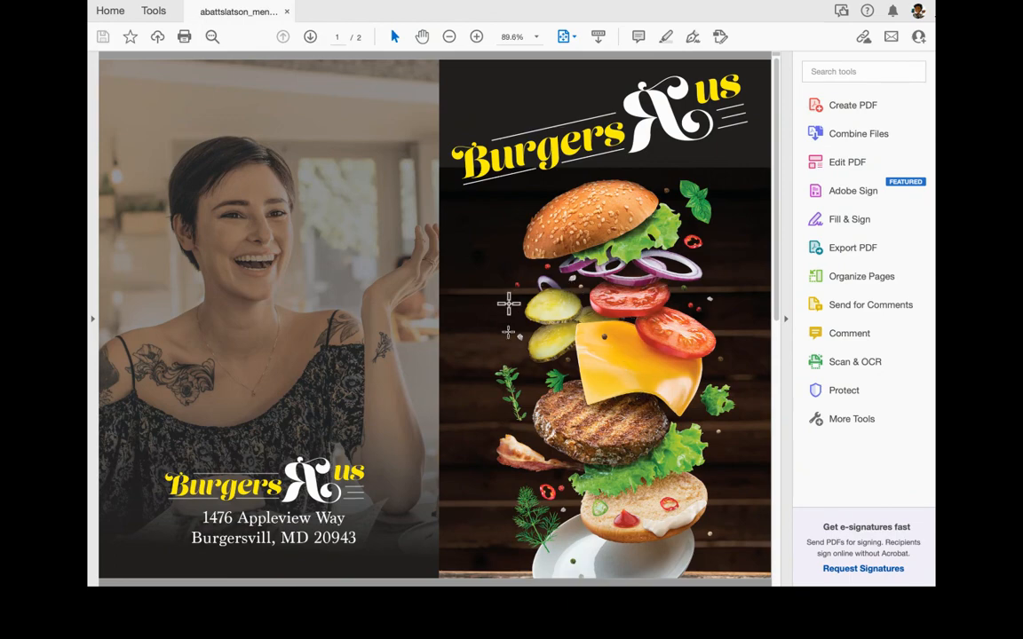
scroll(311, 315, "down", 3)
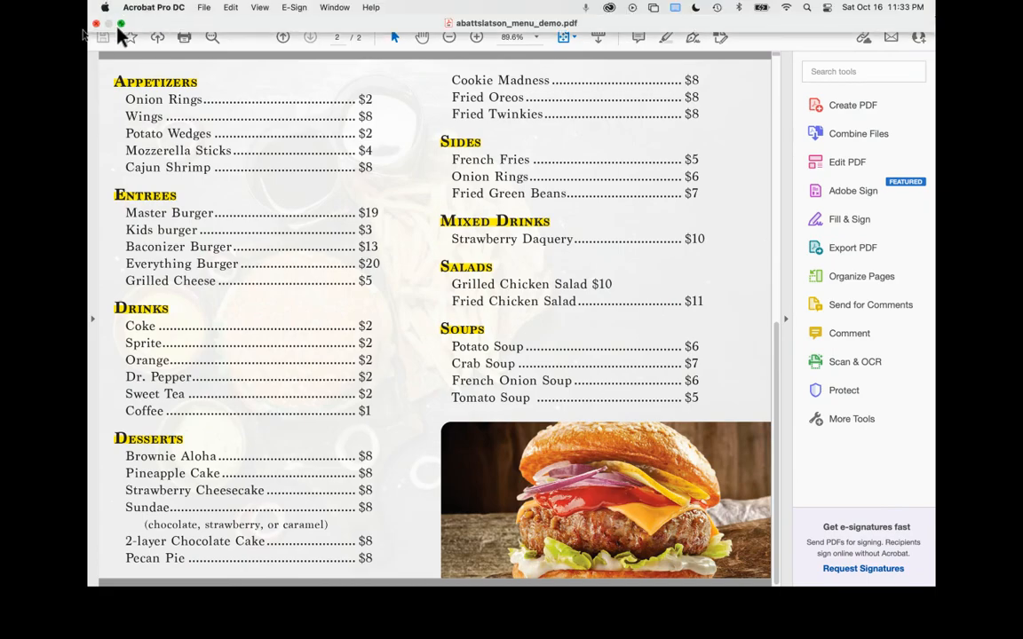
left_click(120, 23)
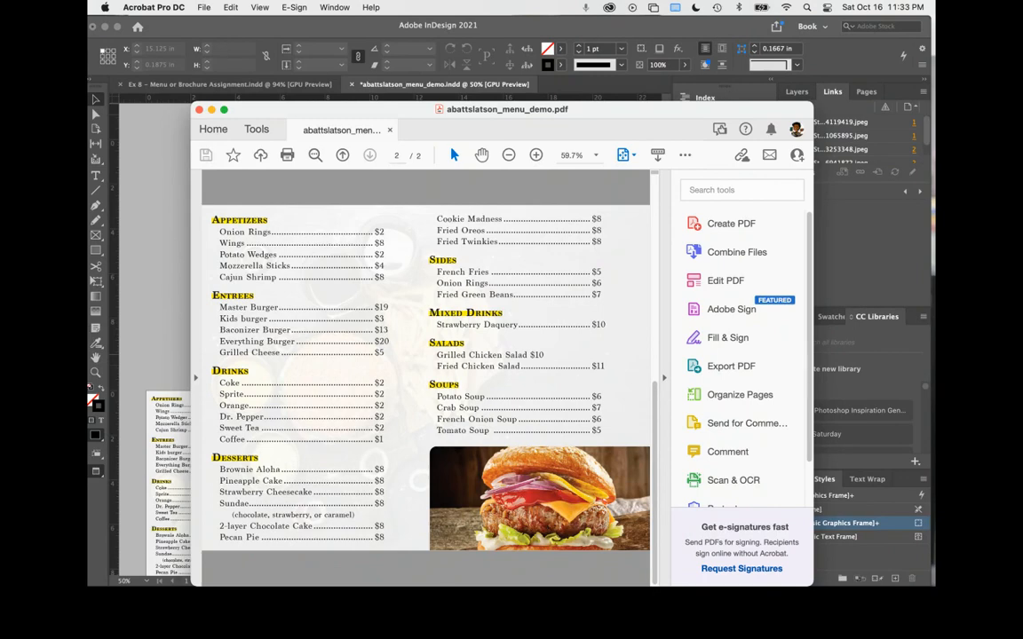
Switch to Finder and open the Graphics 2 folder inside FCC to check the exported PDF and package folder.
left_click_drag(88, 286, 512, 247)
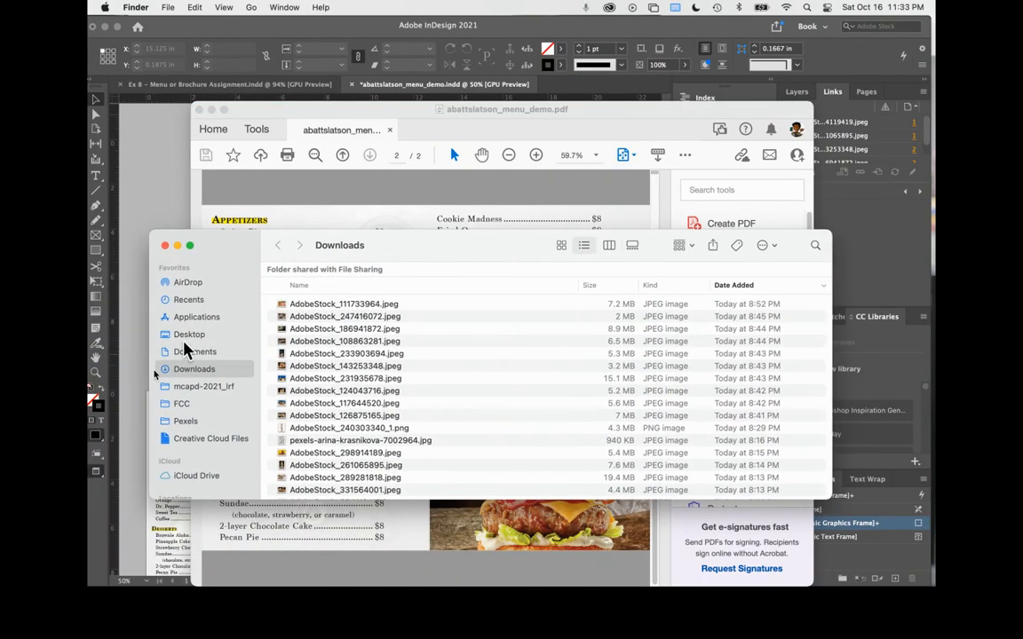
left_click(204, 401)
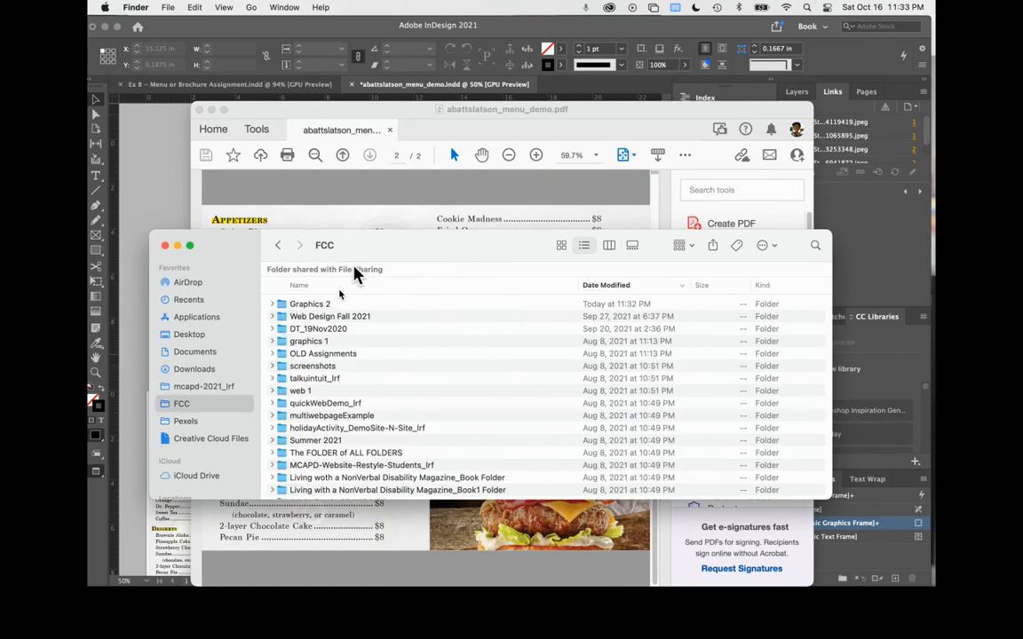
double_click(303, 305)
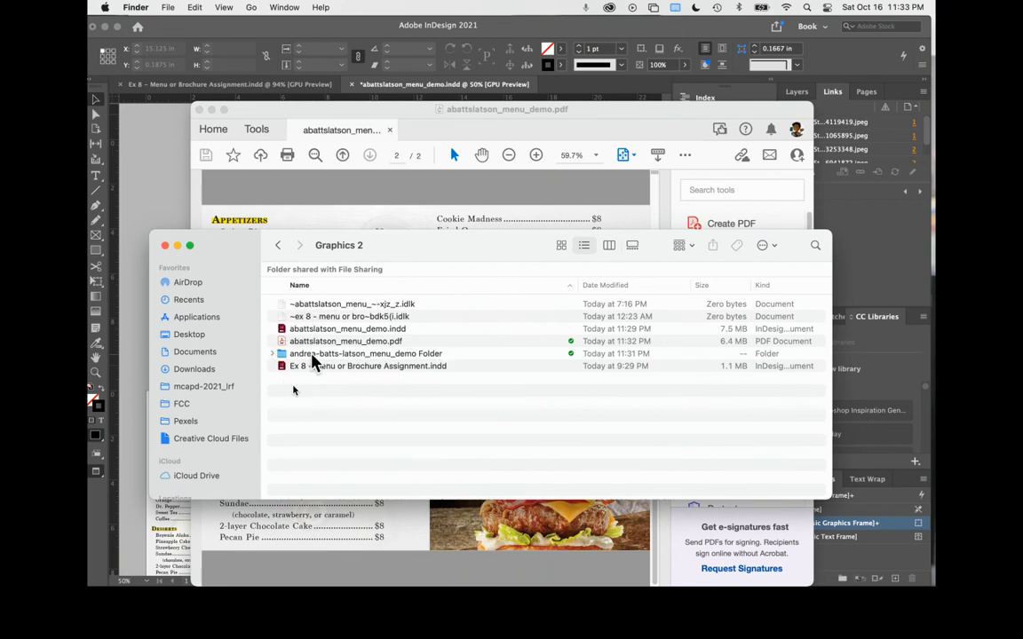
Open the packaged menu folder to check its document files, fonts and links, and return to the Graphics 2 folder.
left_click(297, 356)
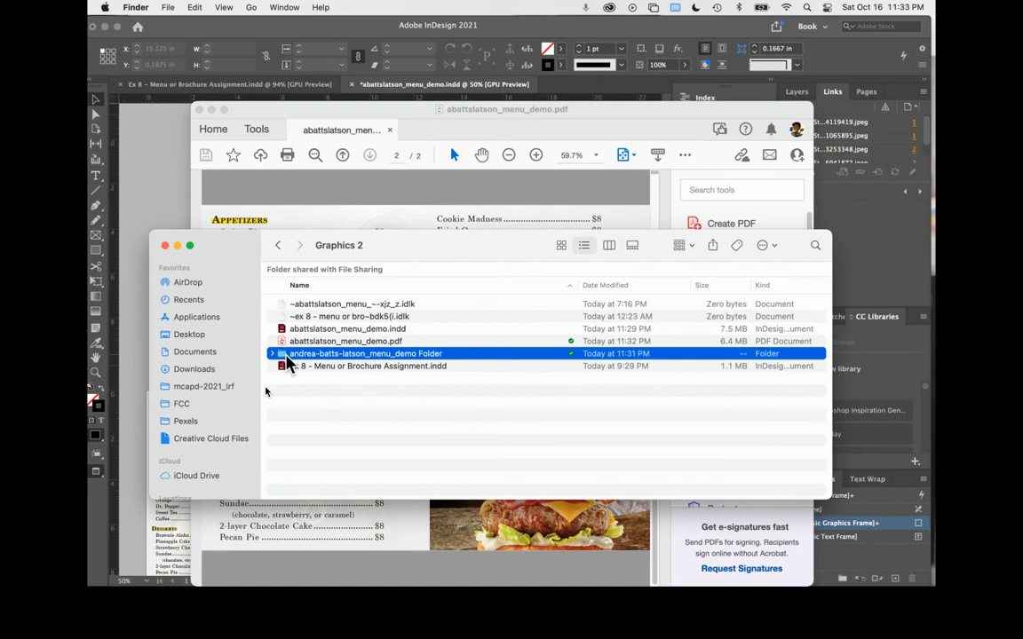
double_click(284, 355)
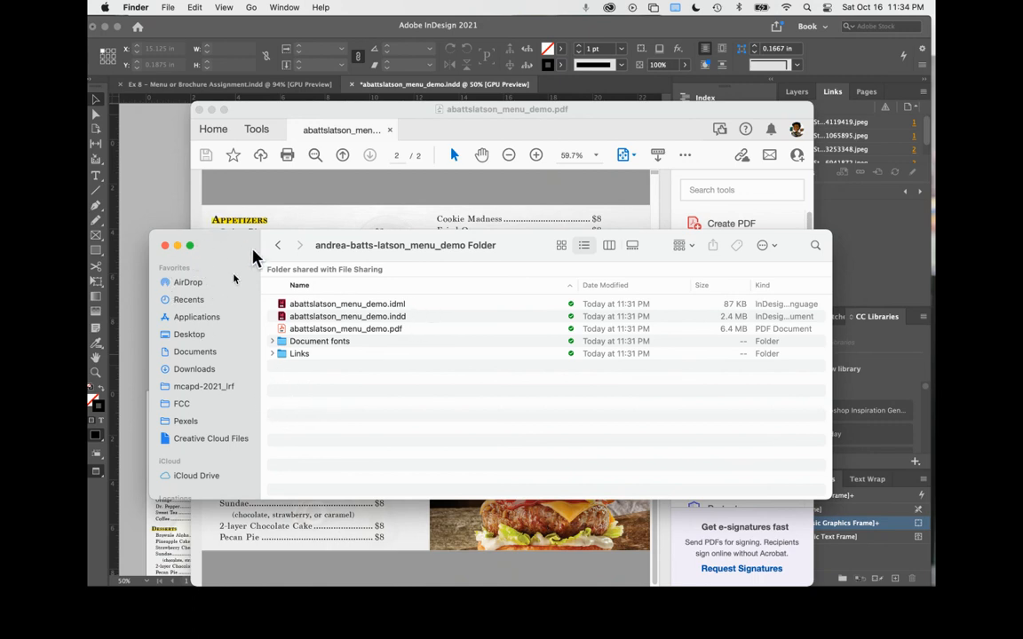
left_click(277, 245)
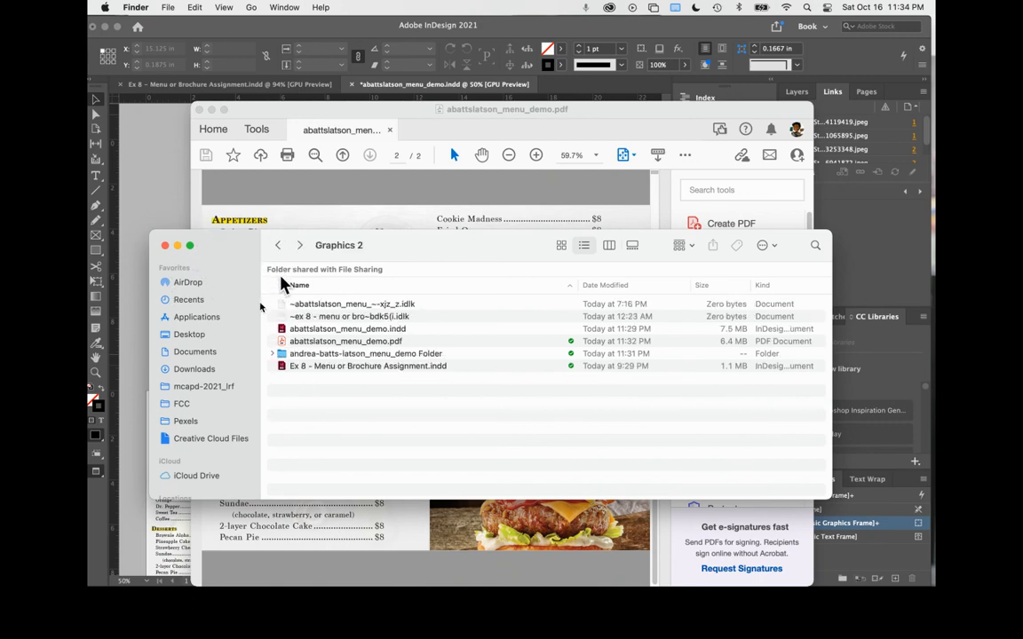
Compress the packaged menu folder inside Graphics 2 into a zip archive.
left_click(282, 355)
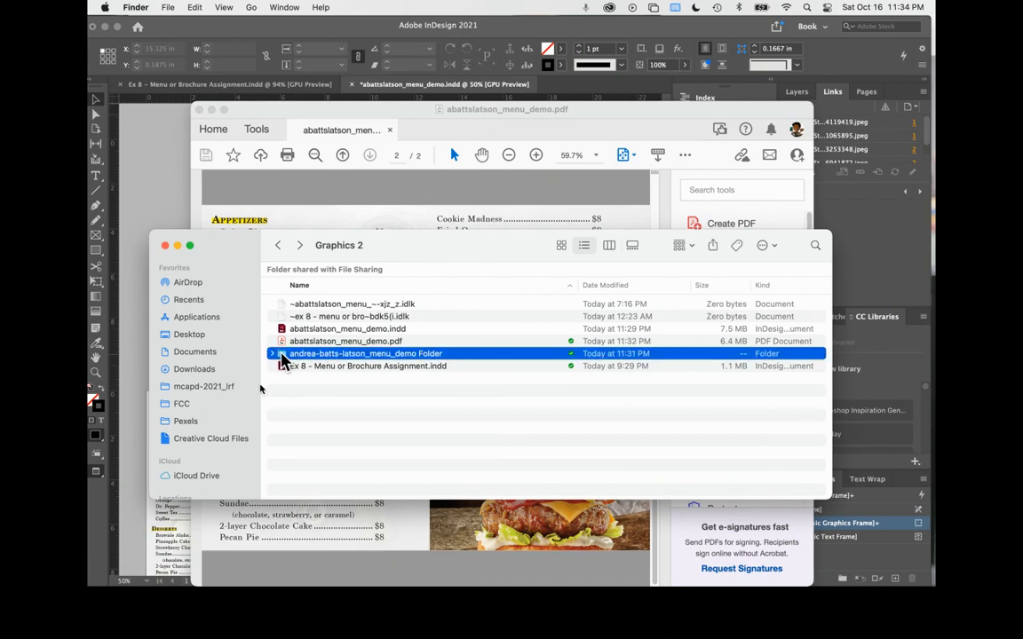
right_click(282, 360)
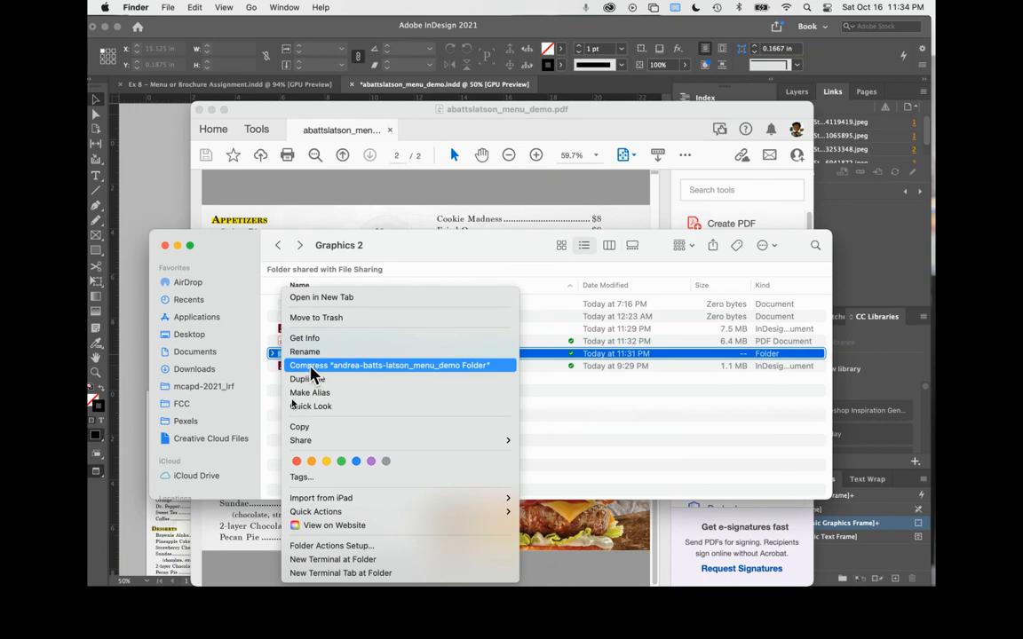
left_click(310, 367)
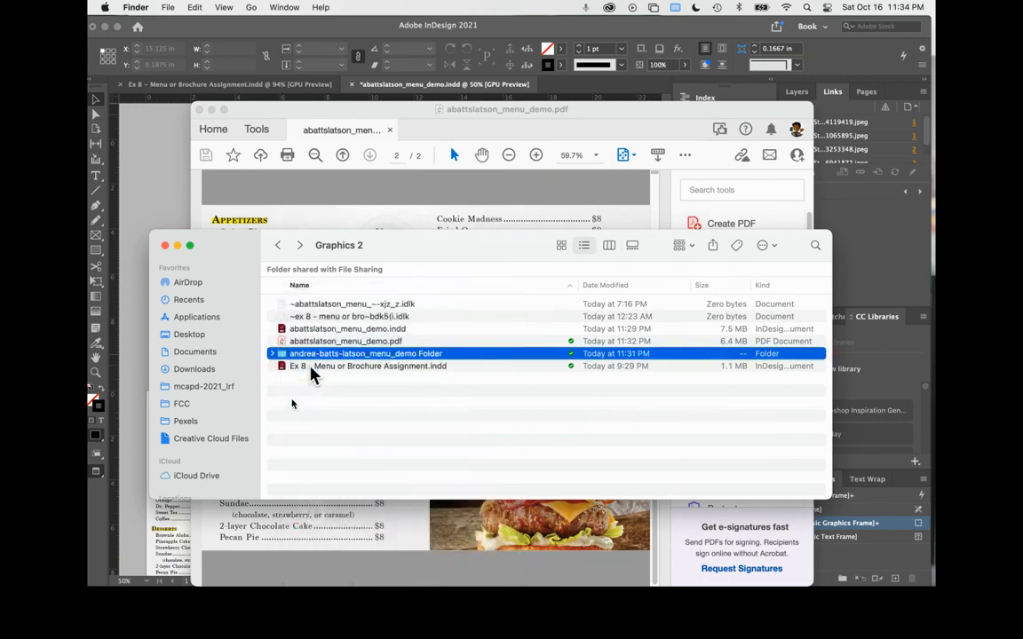